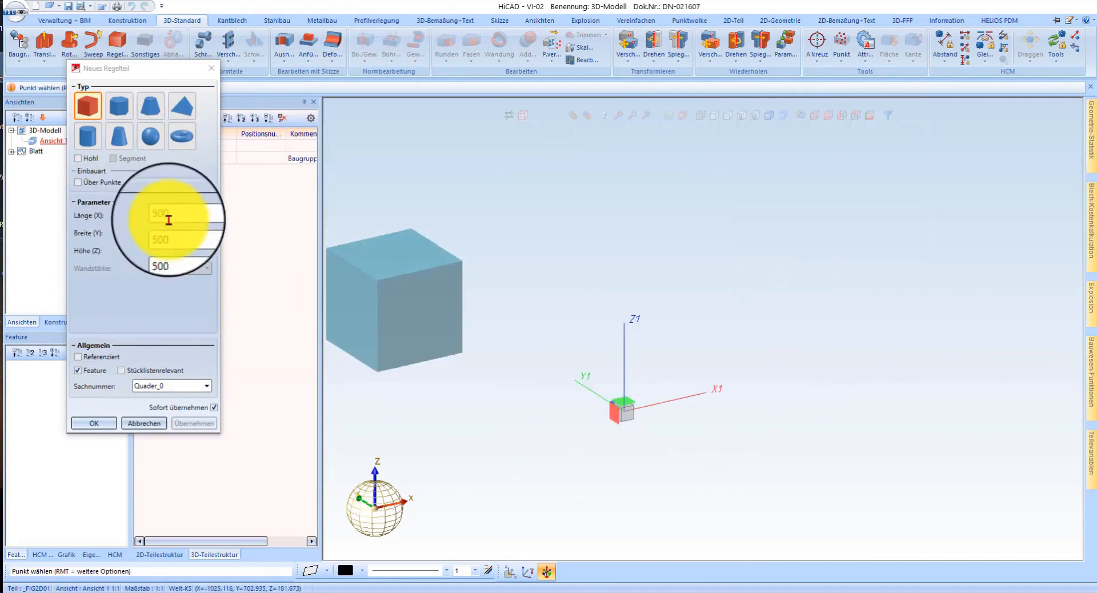
Step: Create a 500 x 500 x 500 cuboid named Fundament and place it at absolute coordinates 0 0 0
click(172, 391)
text(Fun)
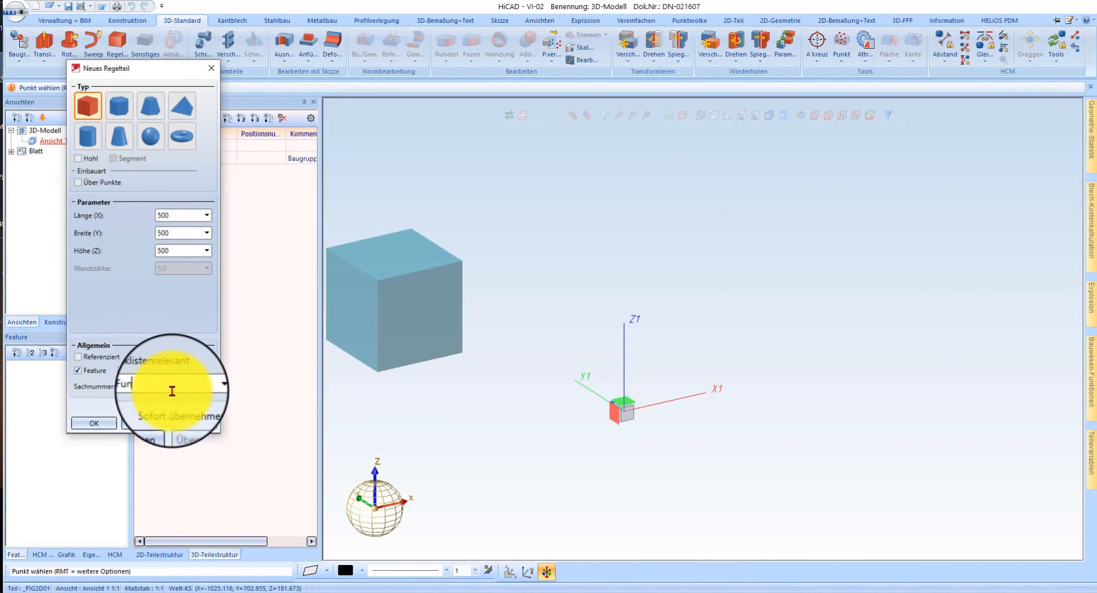
text(dament)
text(a)
text(0 0 0)
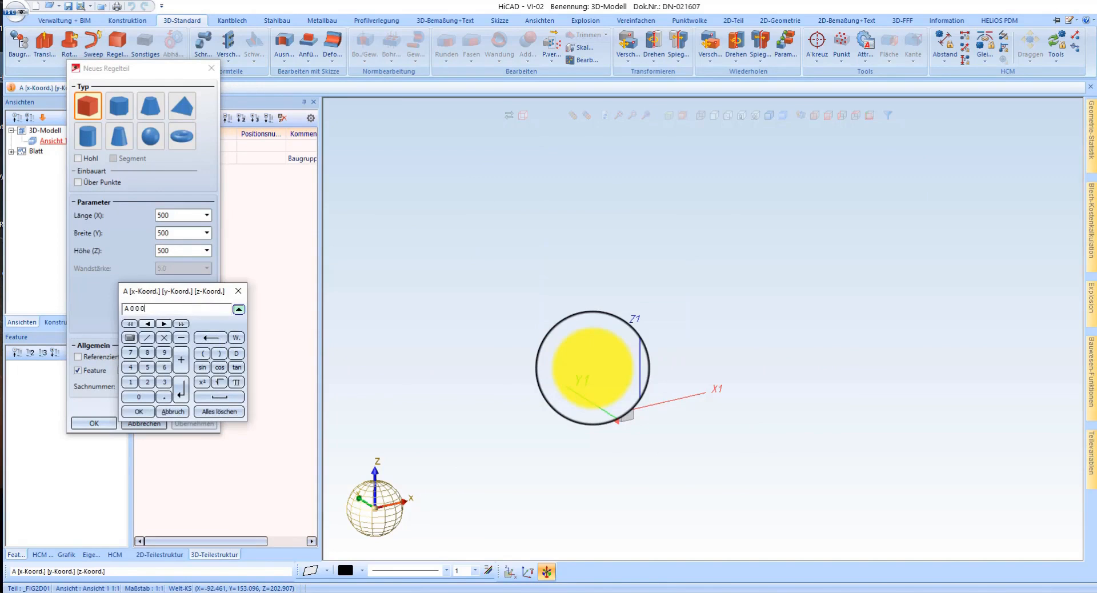
key(Return)
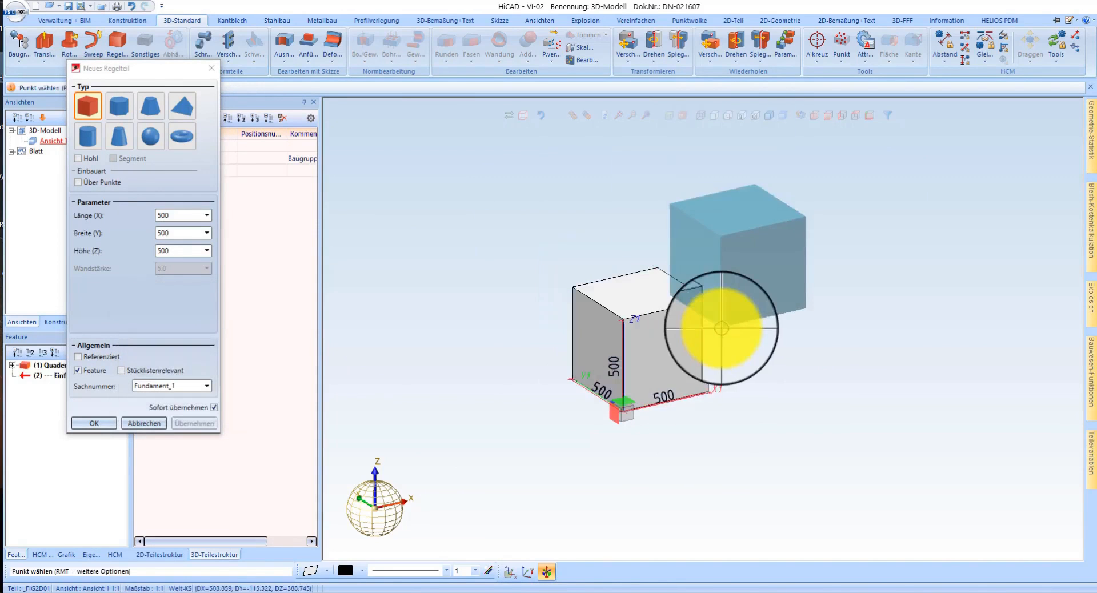
key(Escape)
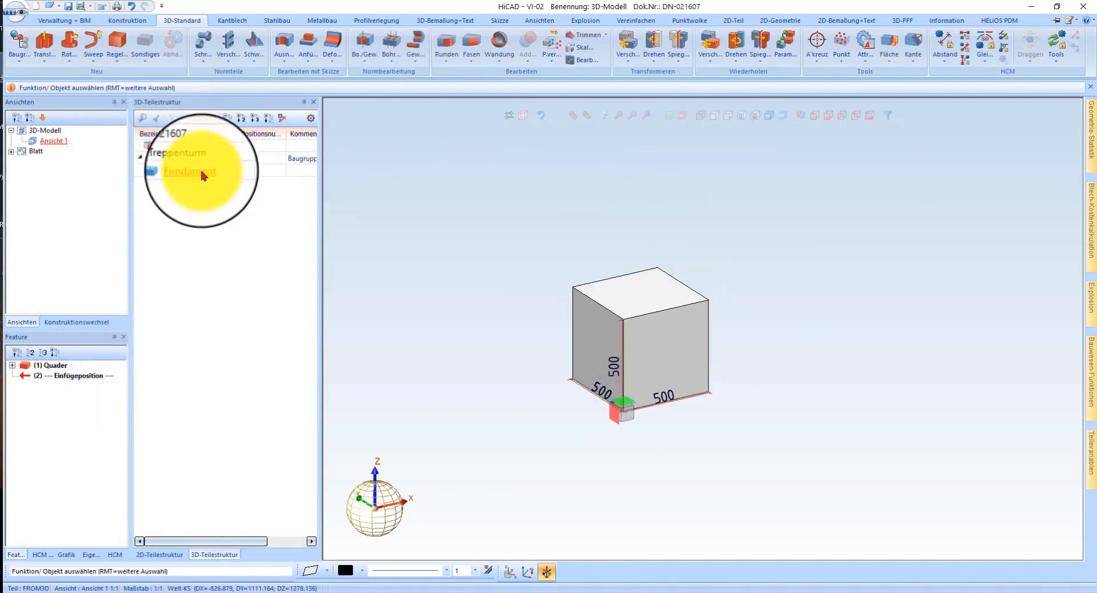
Step: Move the Fundament block down along its vertical edge by its 500 mm height plus 150 mm
right_click(662, 280)
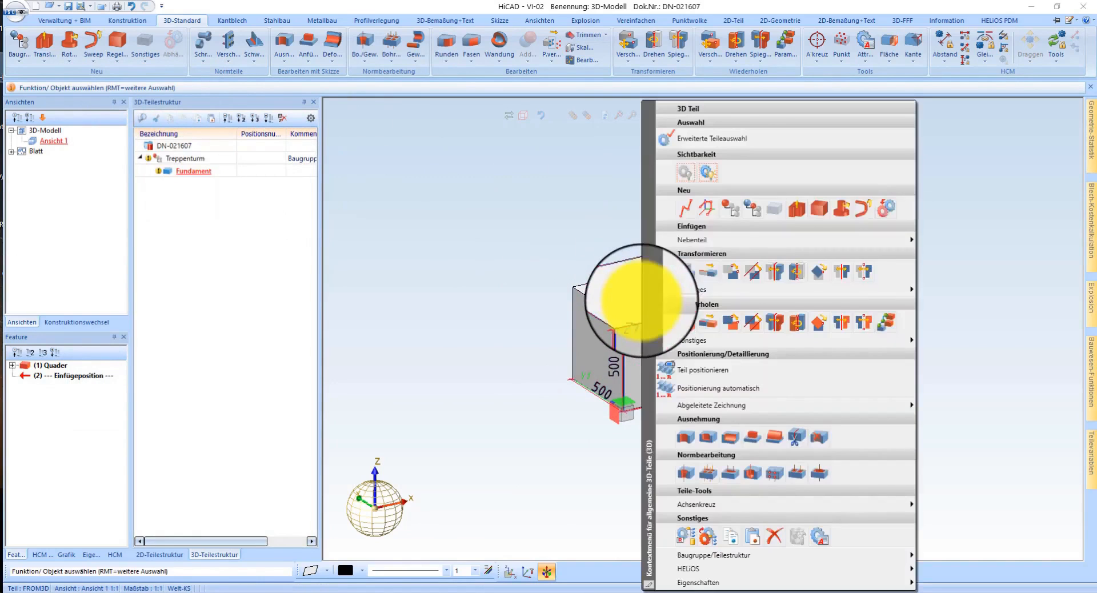
click(702, 276)
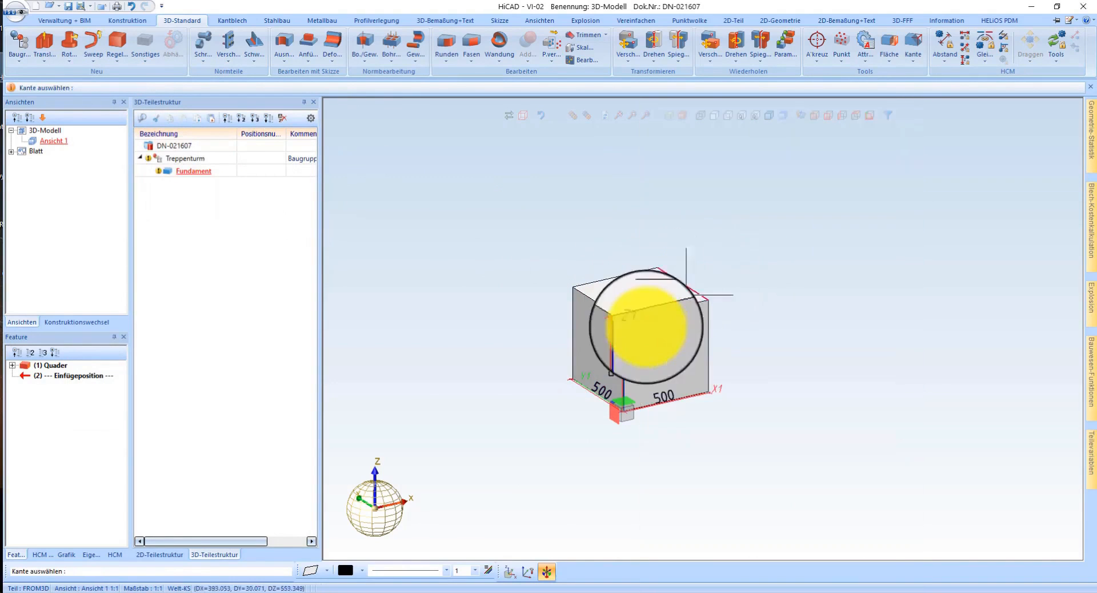
click(629, 338)
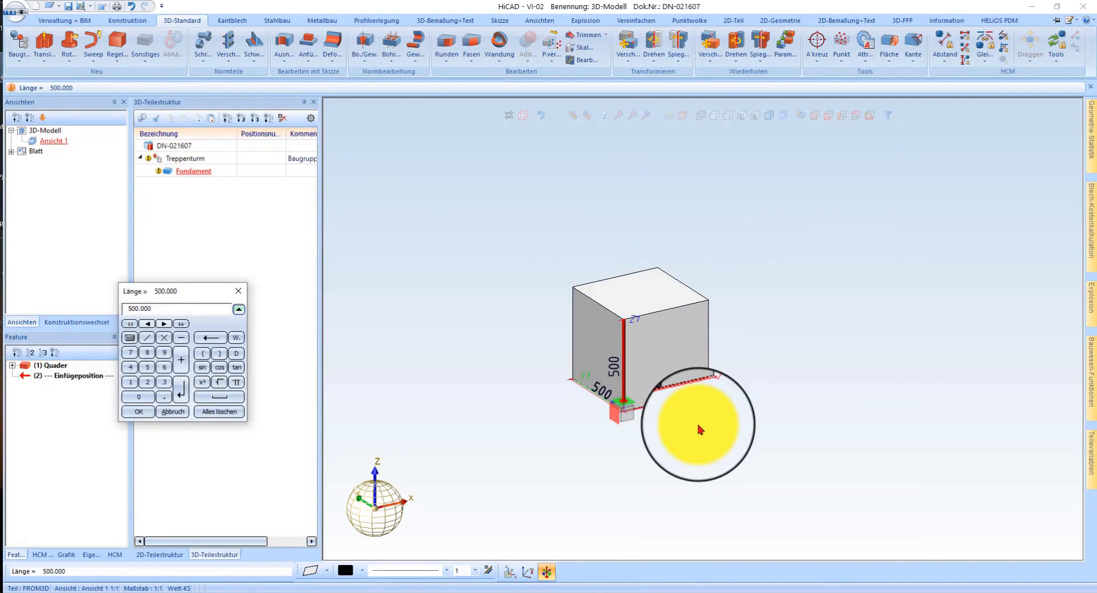
text(+150)
key(Return)
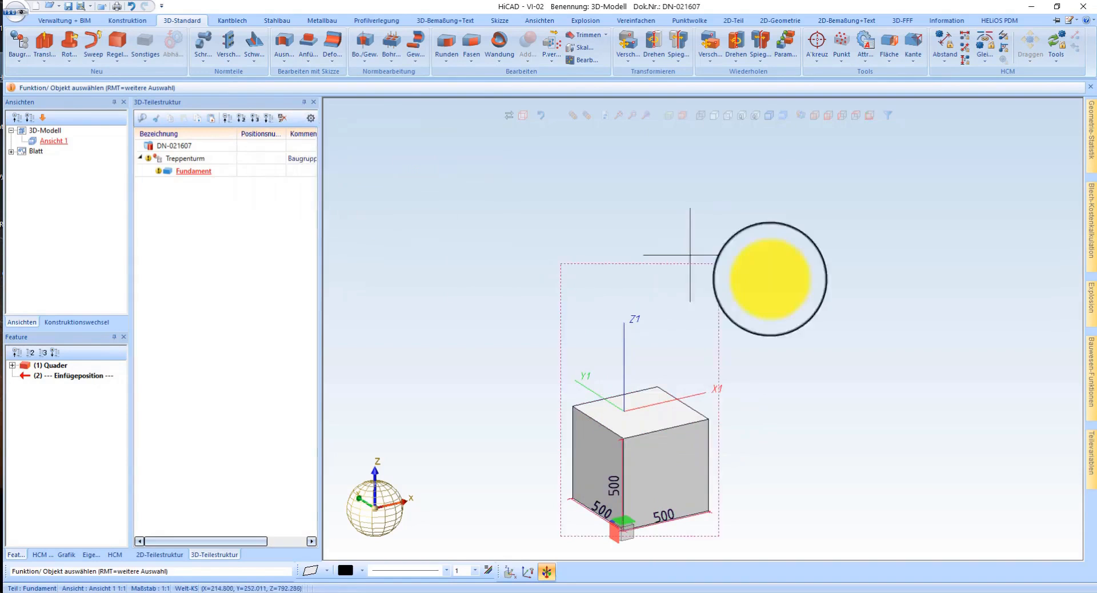
Step: Make the Treppenturm main assembly active and look through the commands for adding a new assembly
click(191, 159)
right_click(190, 159)
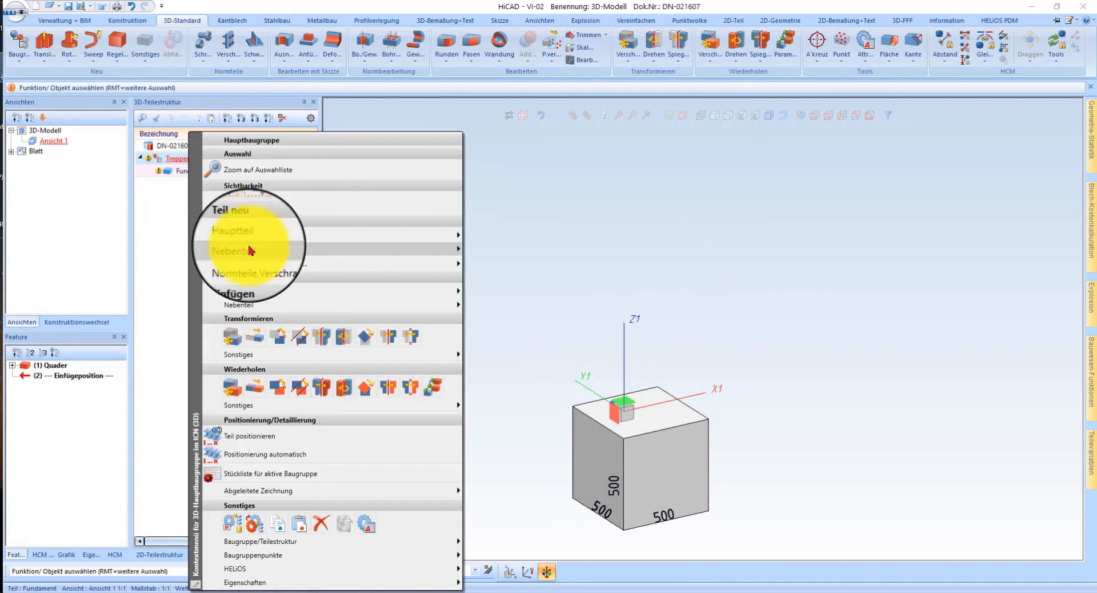
mouse_move(251, 250)
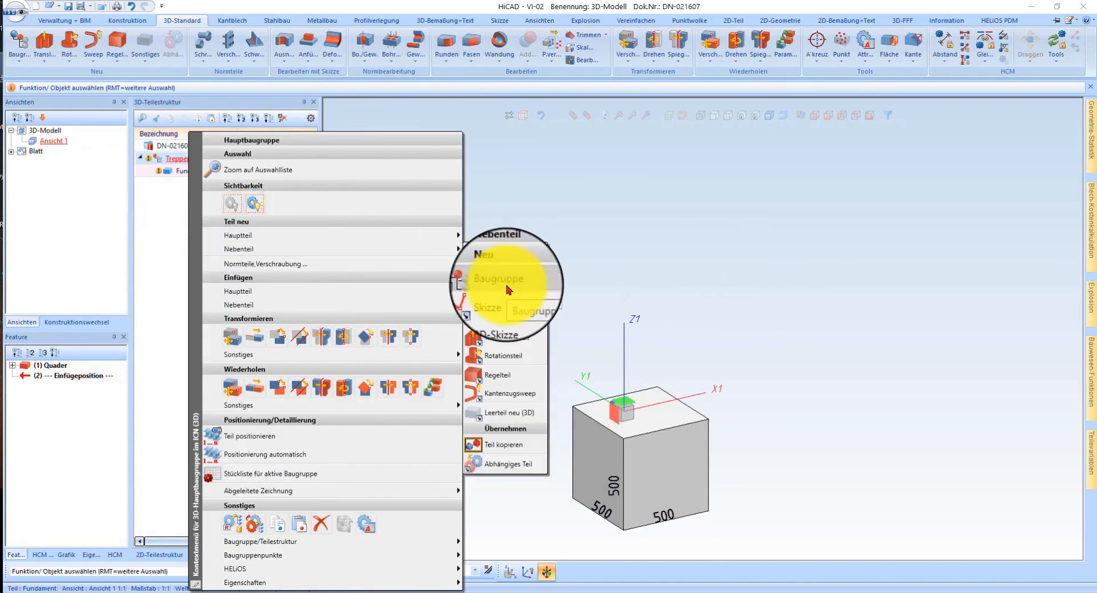
click(548, 166)
right_click(437, 216)
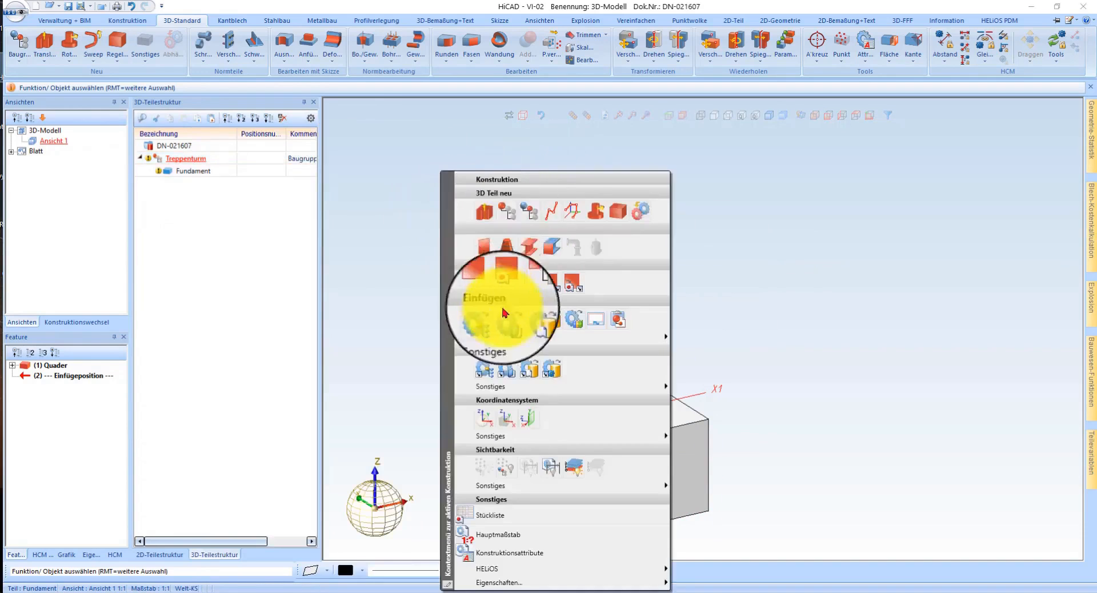
click(730, 173)
Step: Try assigning the key B as keyboard shortcut for Baugruppe neu (3D) from the 3D-Standard area in the user interface customization
click(1070, 22)
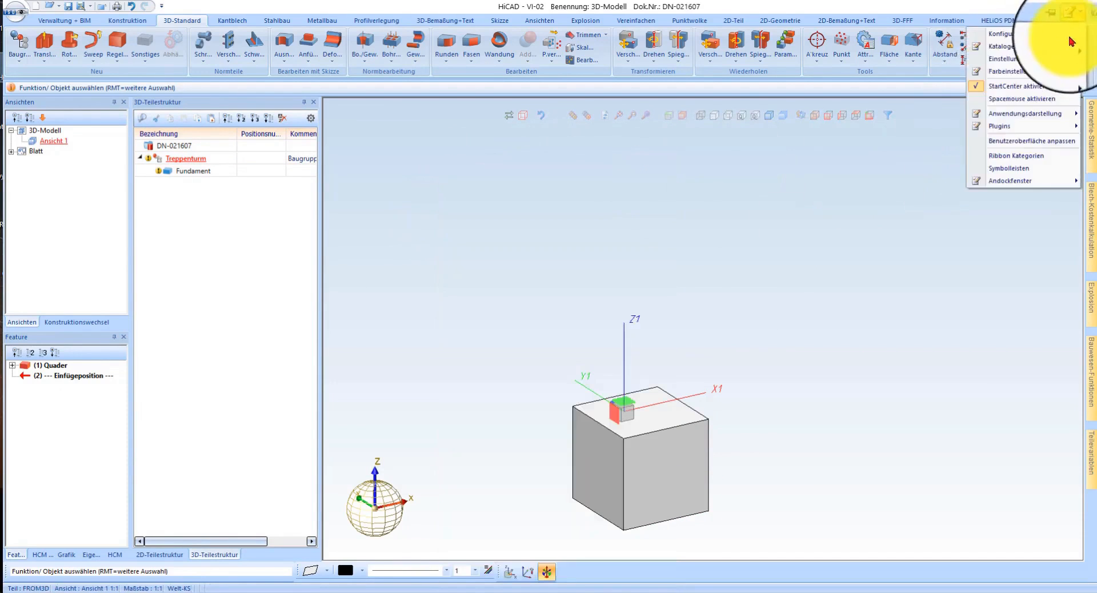
click(1026, 148)
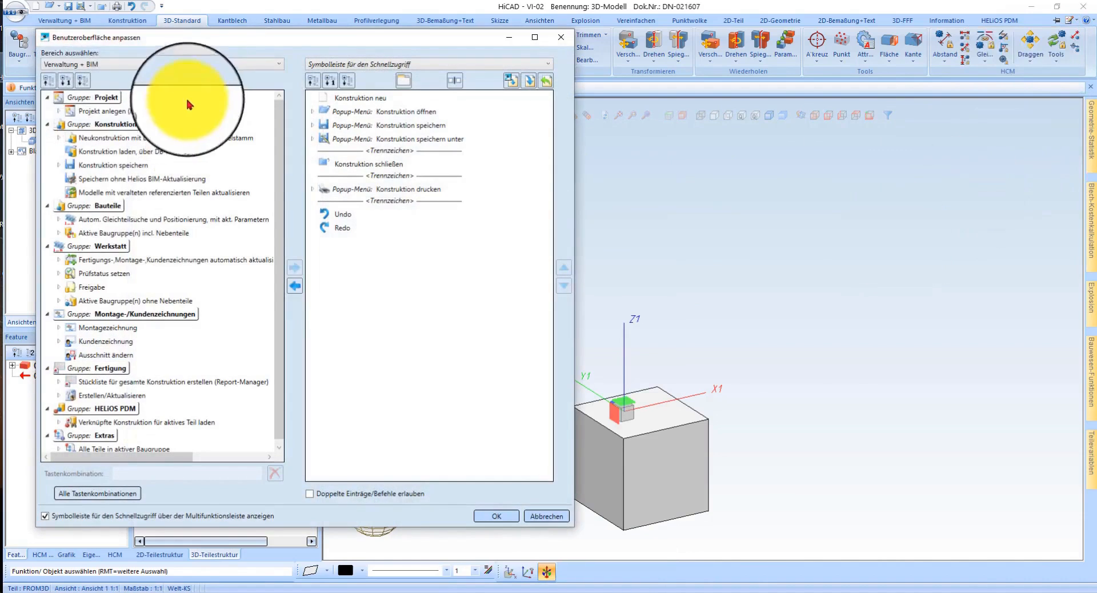
click(77, 64)
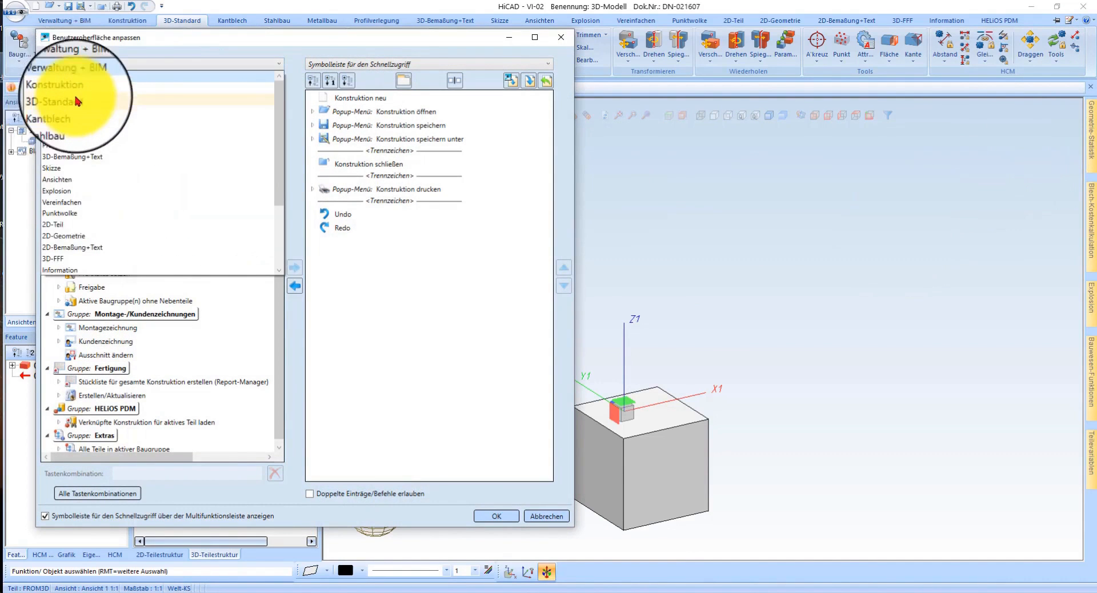
click(78, 101)
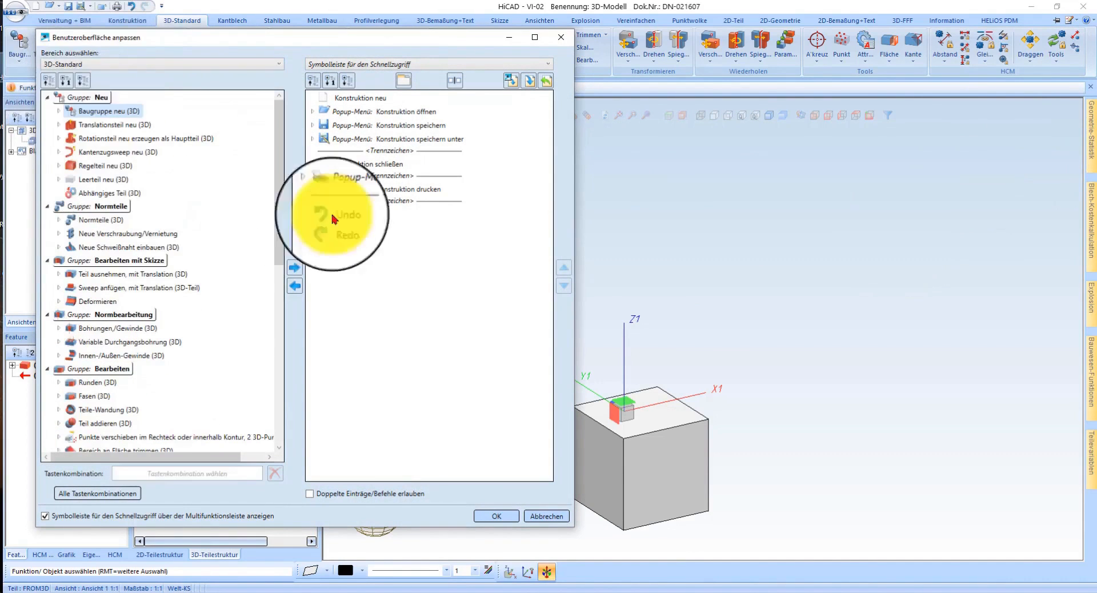
click(154, 469)
key(b)
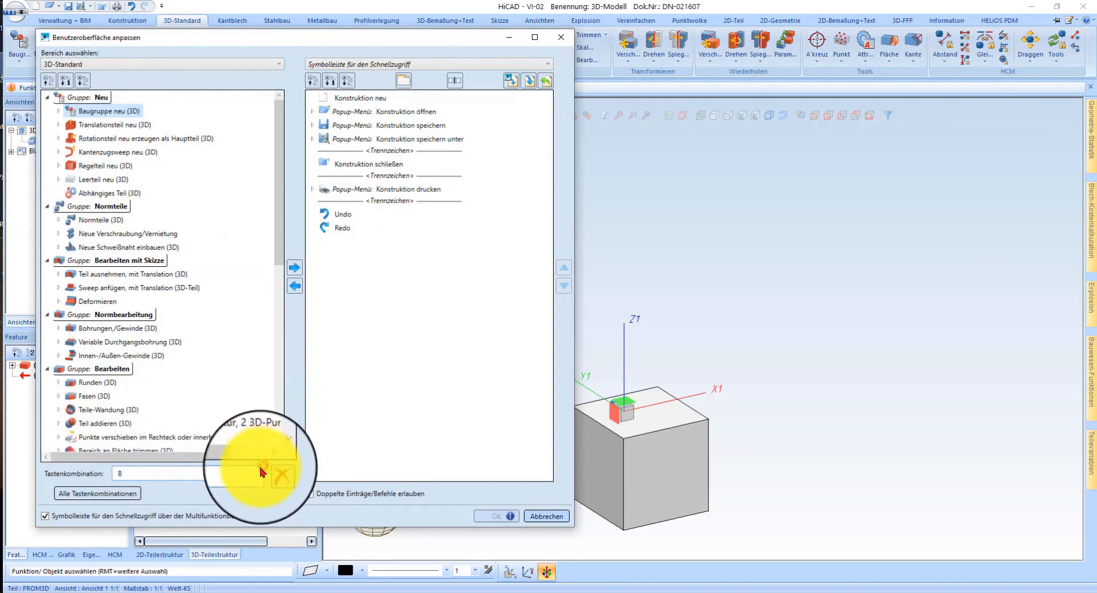
mouse_move(260, 470)
click(550, 516)
Step: Create a subassembly named Bauseits under Treppenturm, exclude it from the parts list and set its part type to Strukturbaugruppe
key(b)
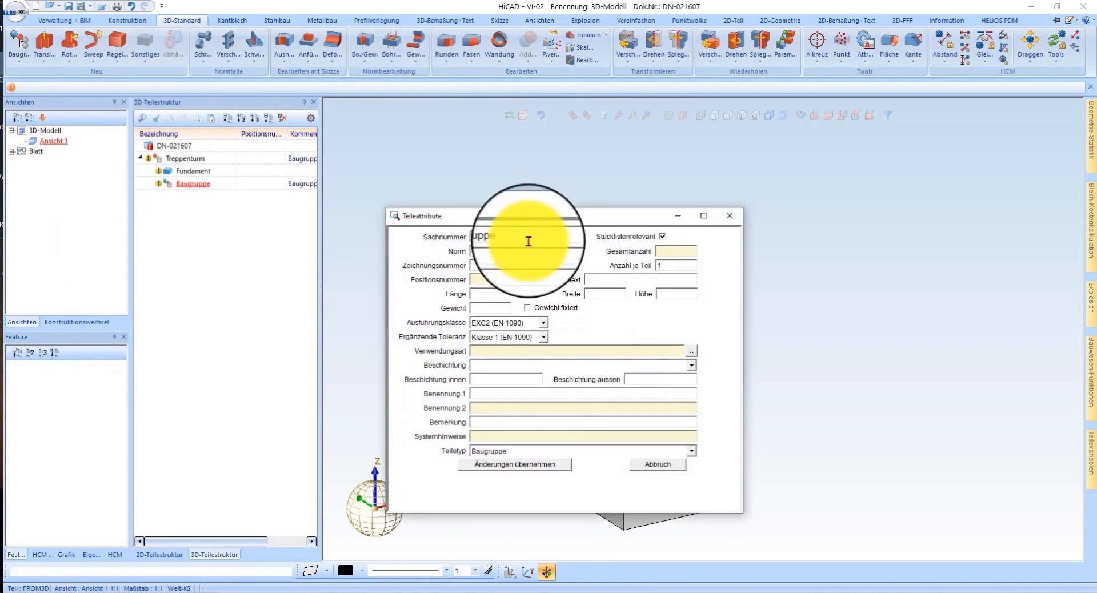
text(Bauseits)
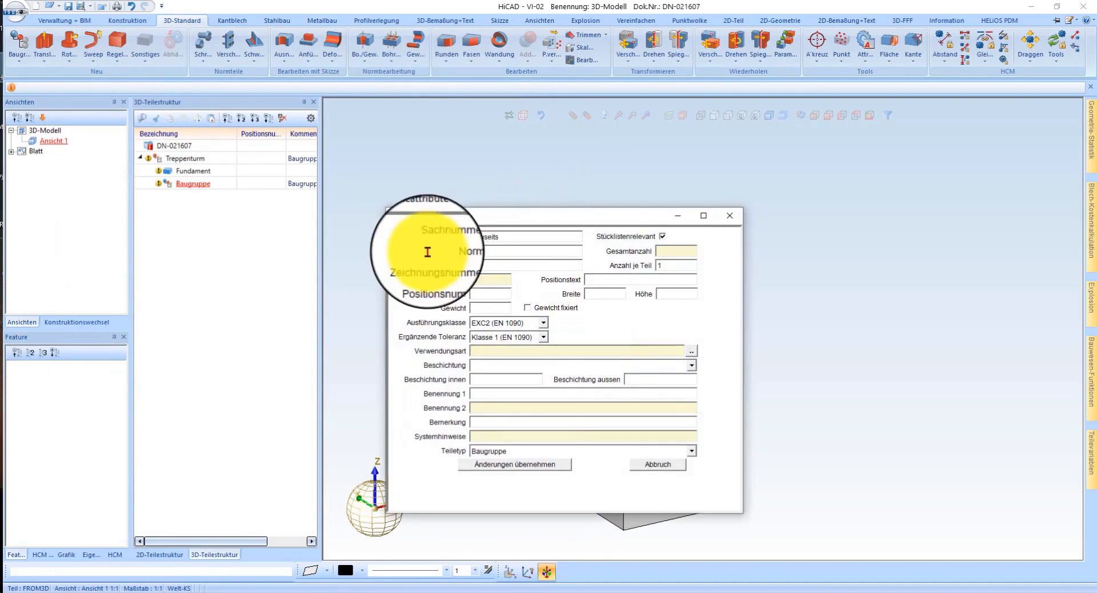
click(662, 236)
click(486, 451)
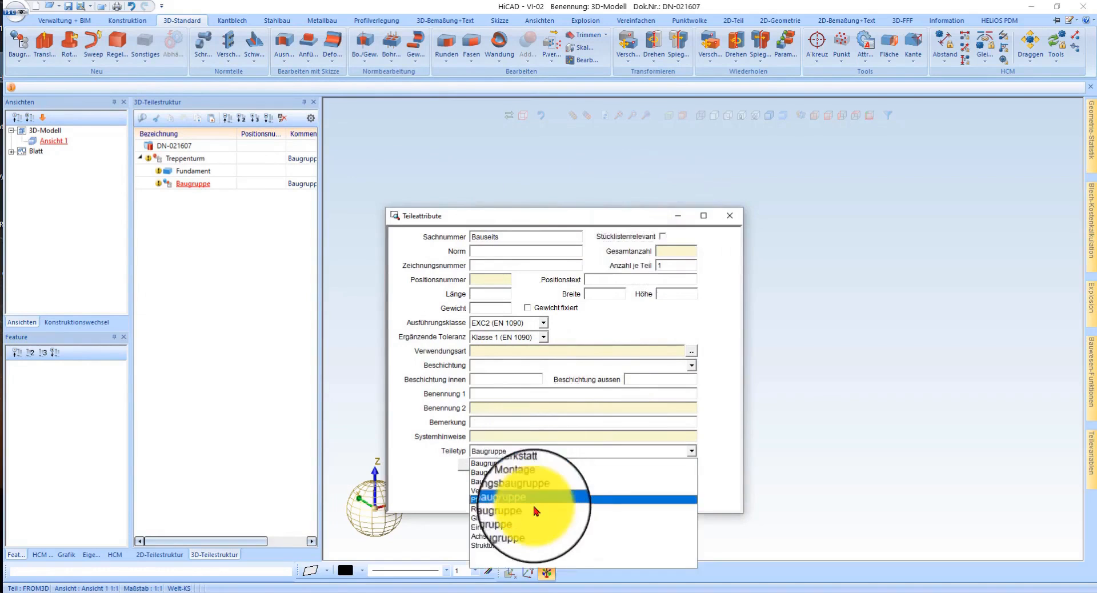
click(529, 545)
click(549, 464)
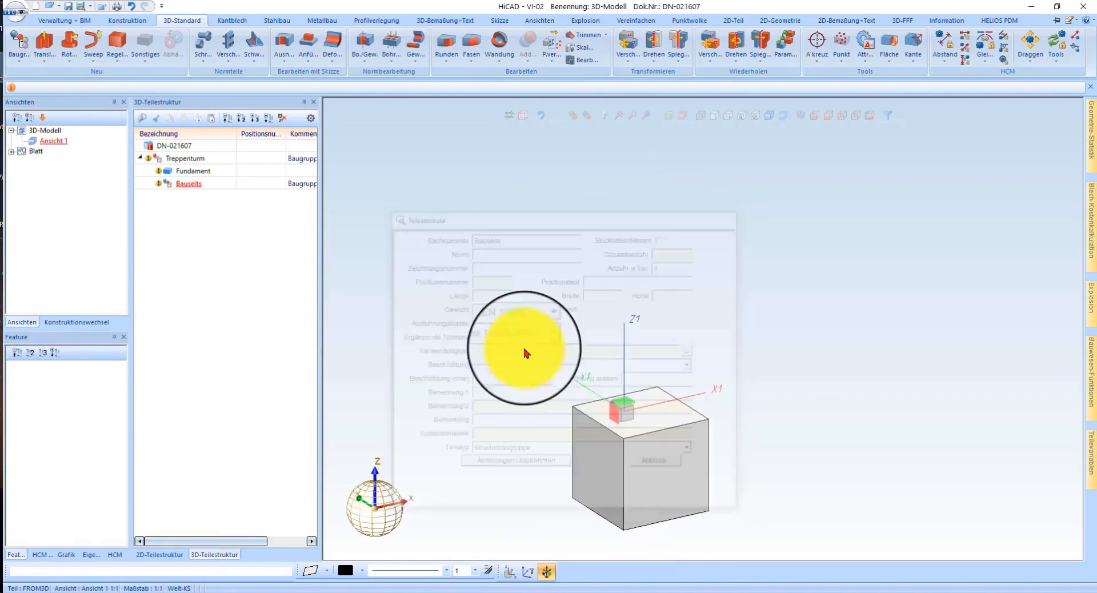
Step: Move the Fundament part into the Bauseits assembly in the part structure
click(188, 172)
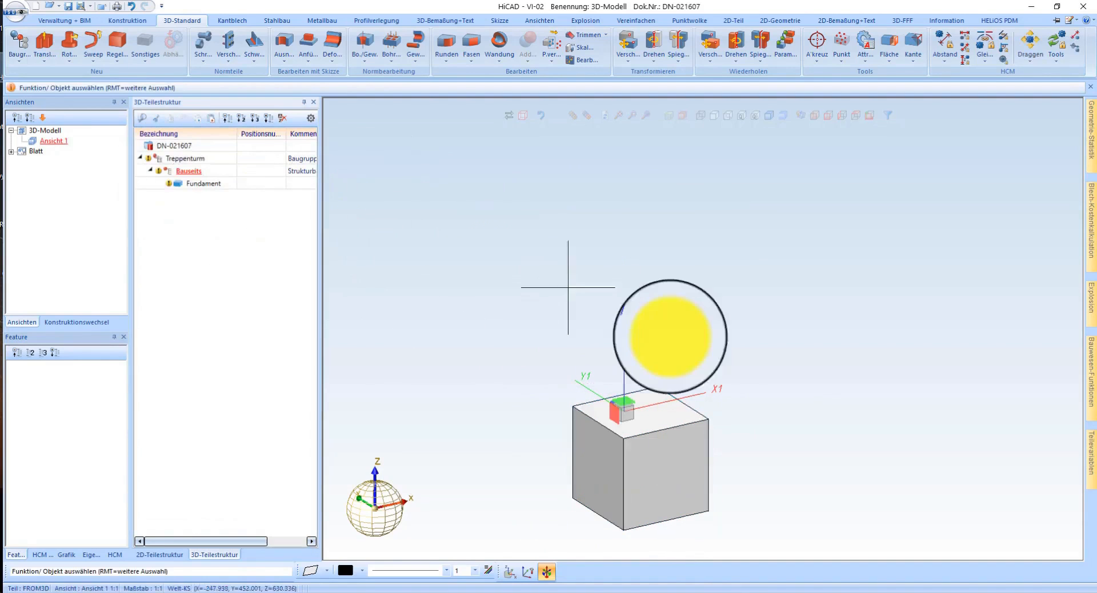
scroll(518, 298, down, 3)
scroll(616, 355, up, 2)
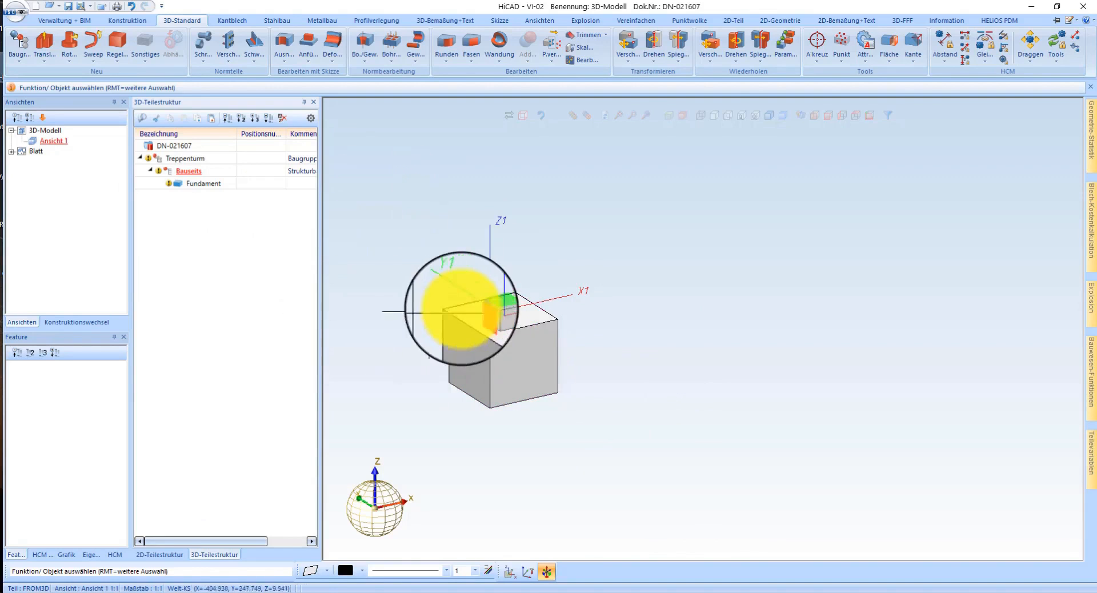
Step: Start a parametric repetition of the Fundament block and add a linear pattern directed along its X edge
right_click(464, 318)
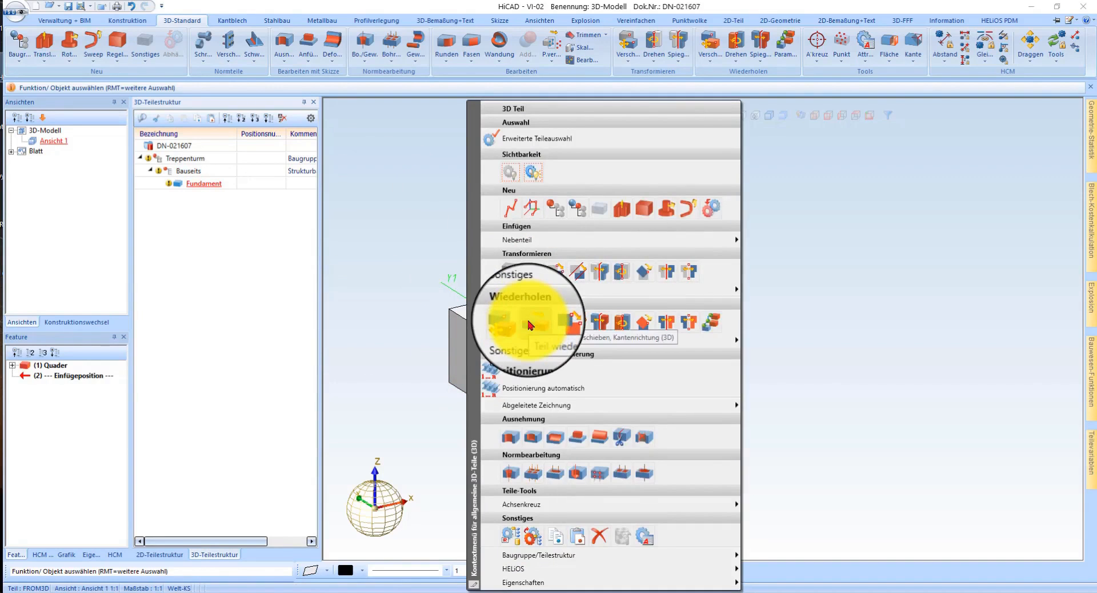
click(530, 324)
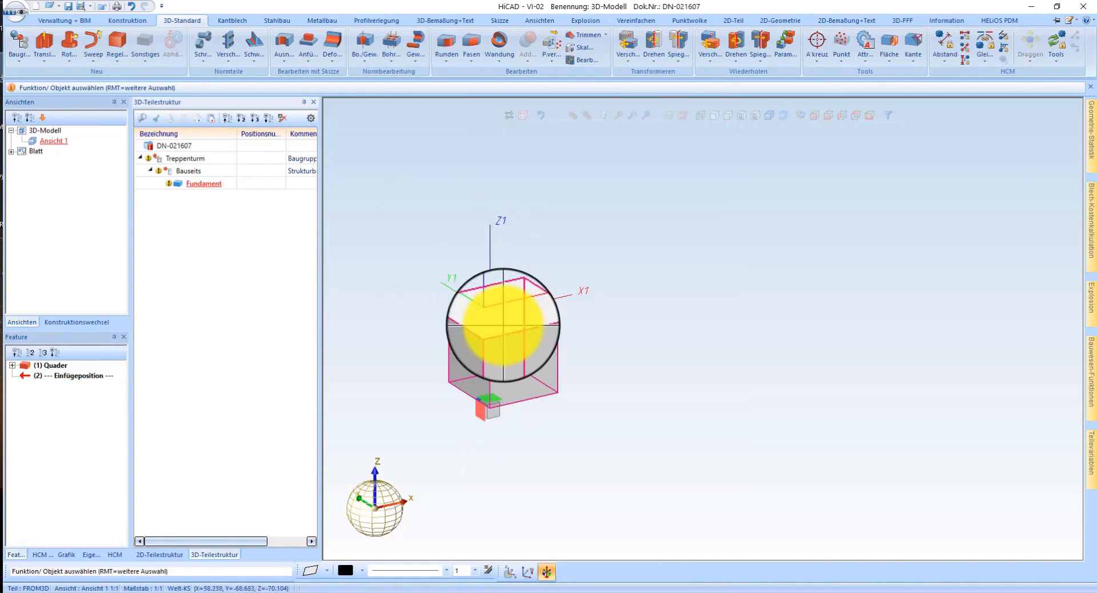
right_click(526, 323)
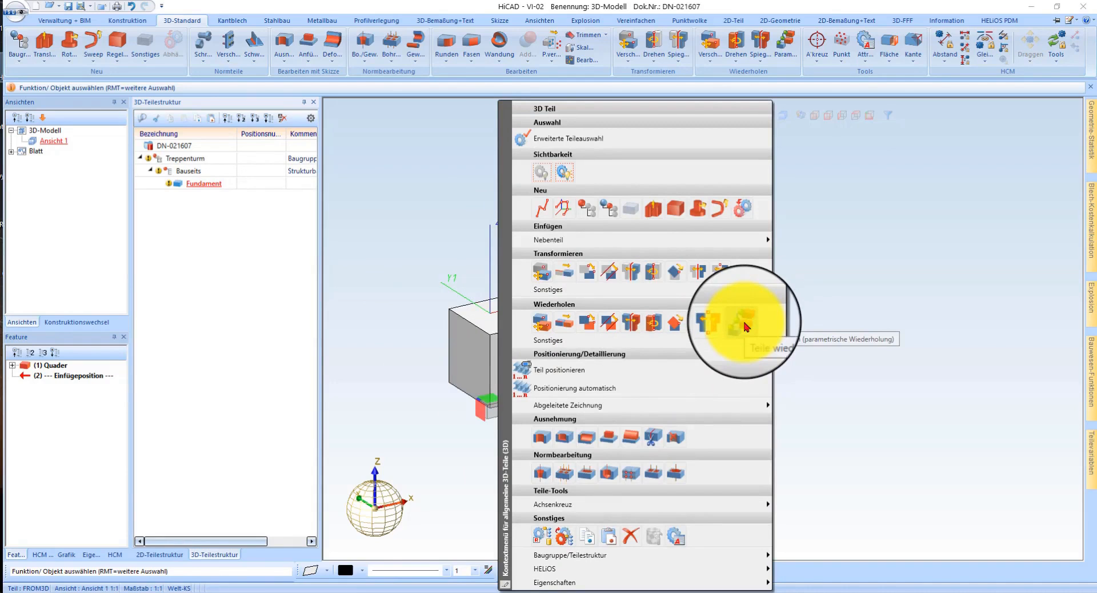
click(744, 327)
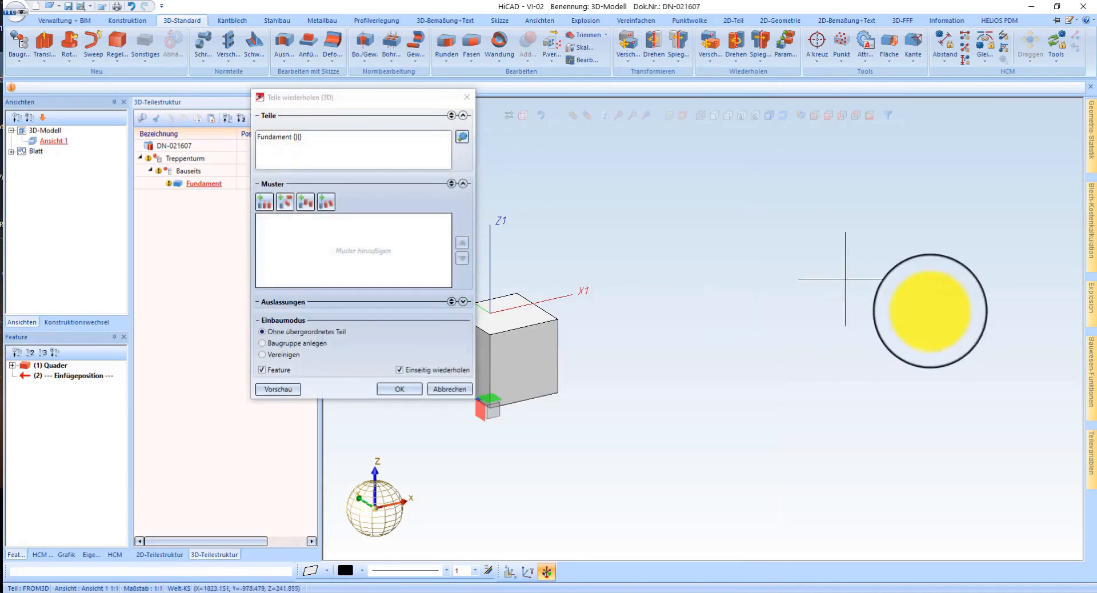
click(265, 202)
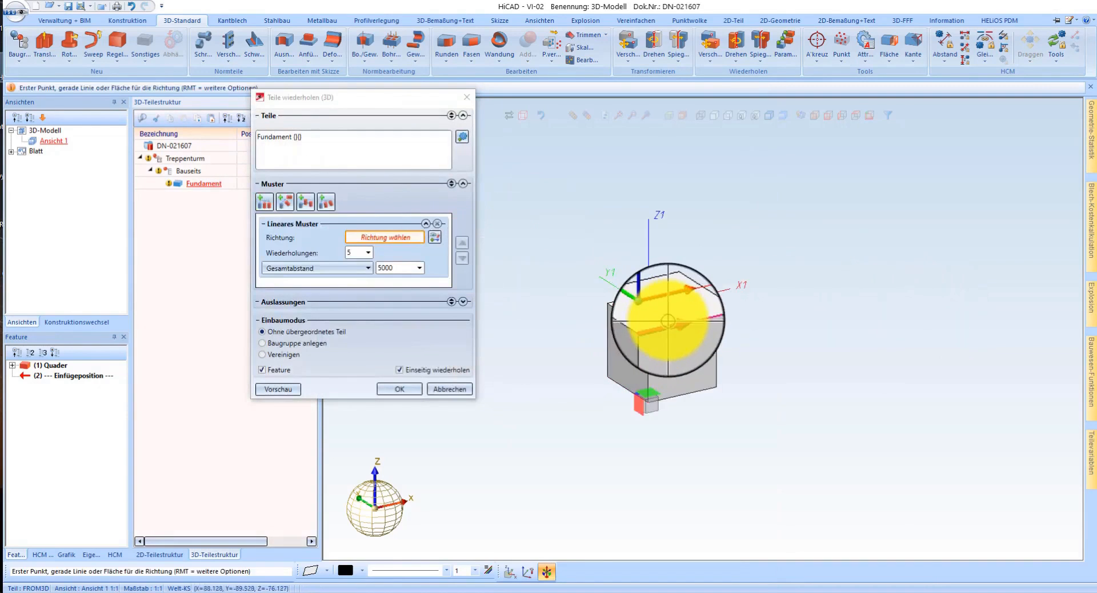
click(600, 370)
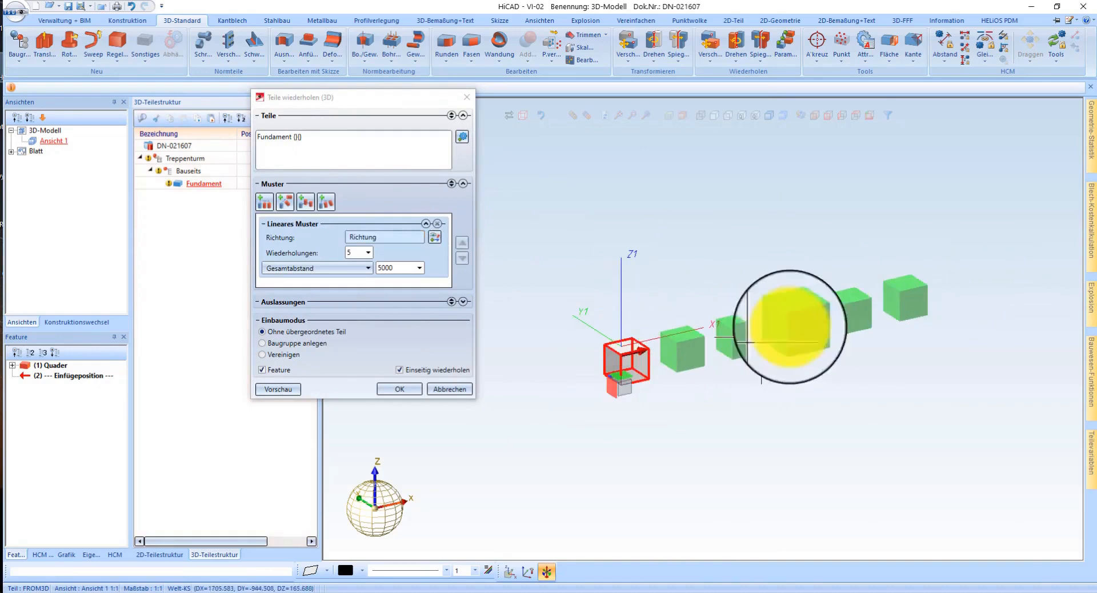
Step: Set the linear pattern to 1 repetition with a total distance of 3000 mm
click(354, 252)
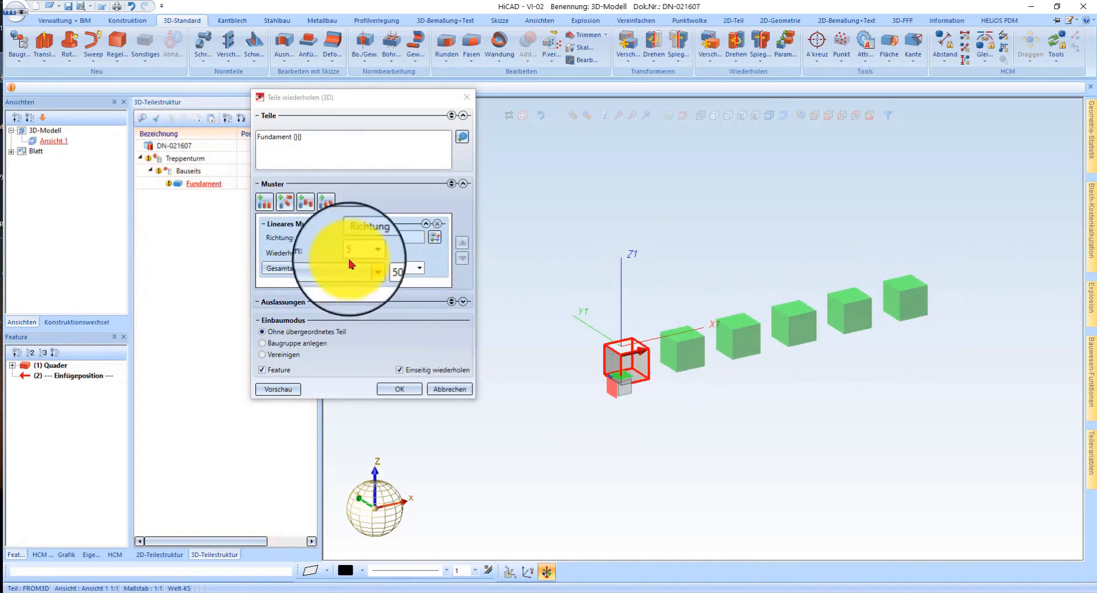
text(1)
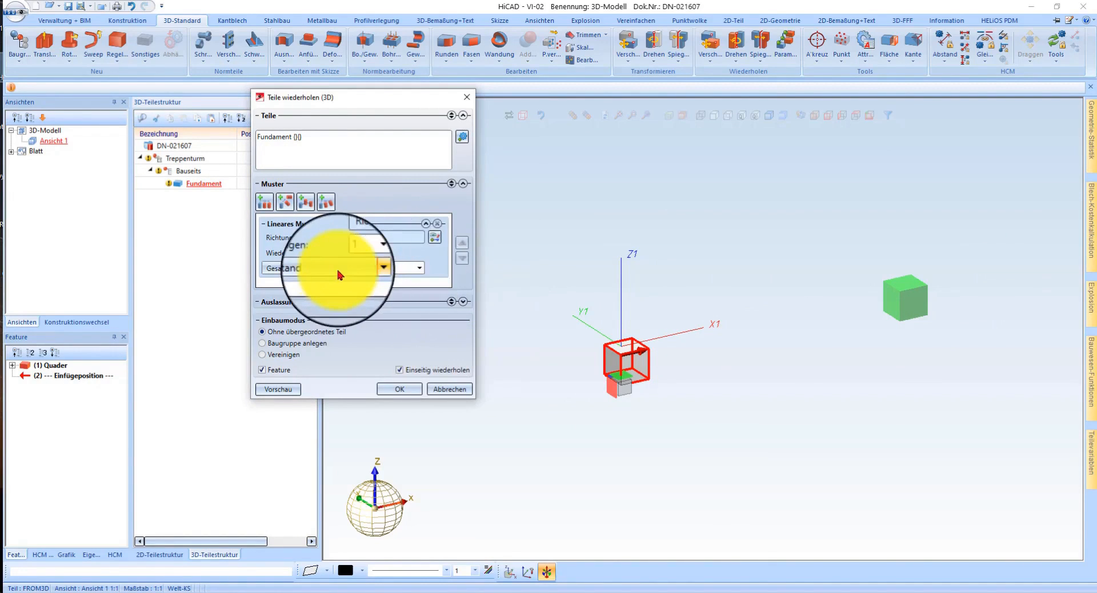
text(3000)
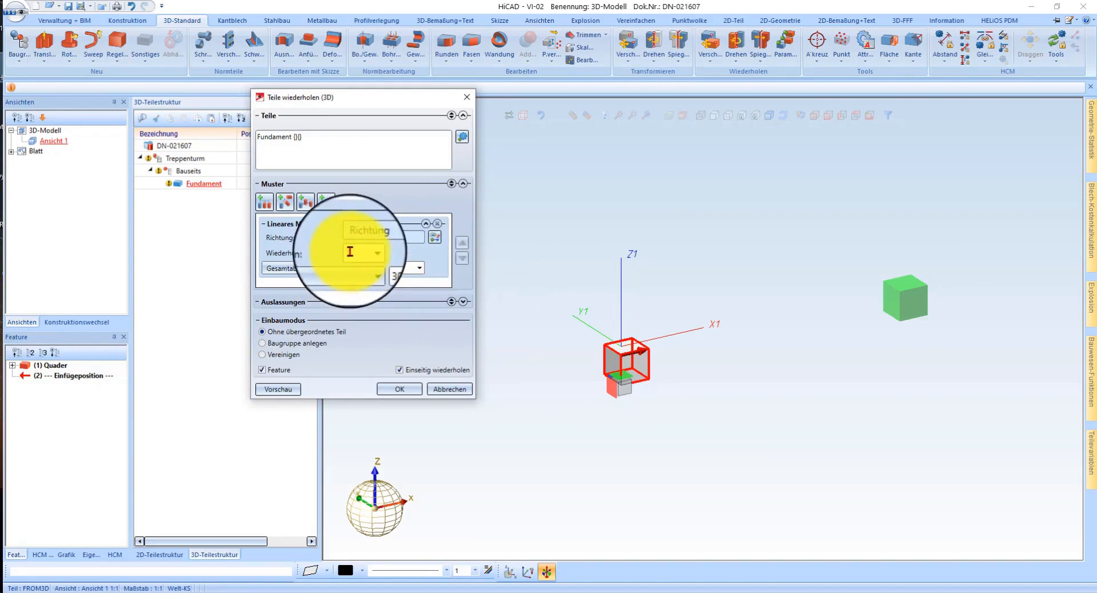
Step: Review the available spacing modes for the linear pattern and enlarge the part repetition dialog
scroll(600, 269, up, 3)
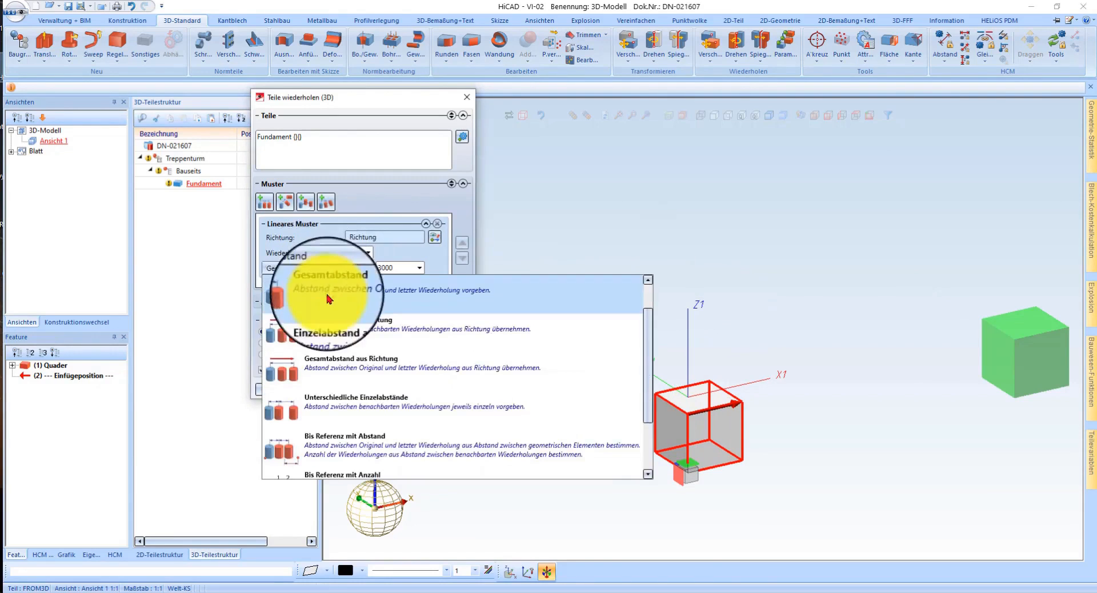
scroll(321, 355, down, 1)
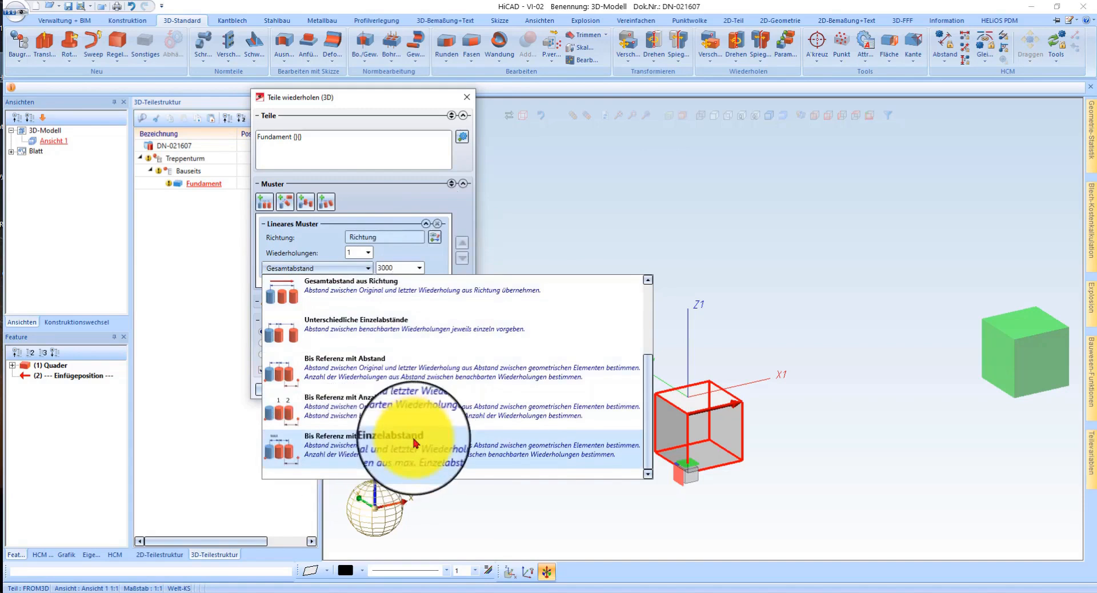
click(421, 252)
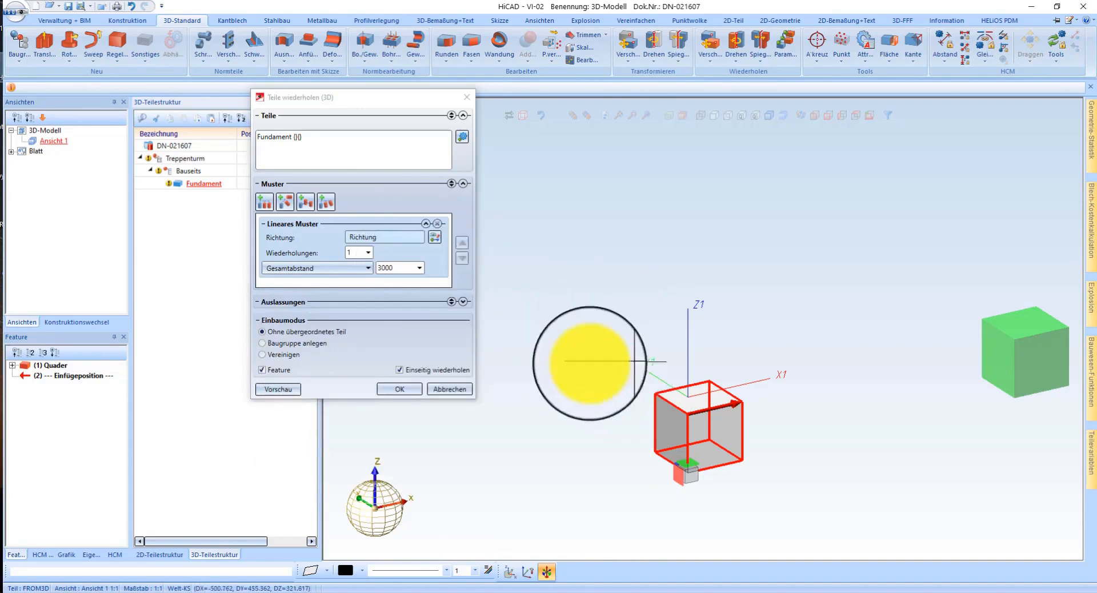
drag(352, 403, 352, 505)
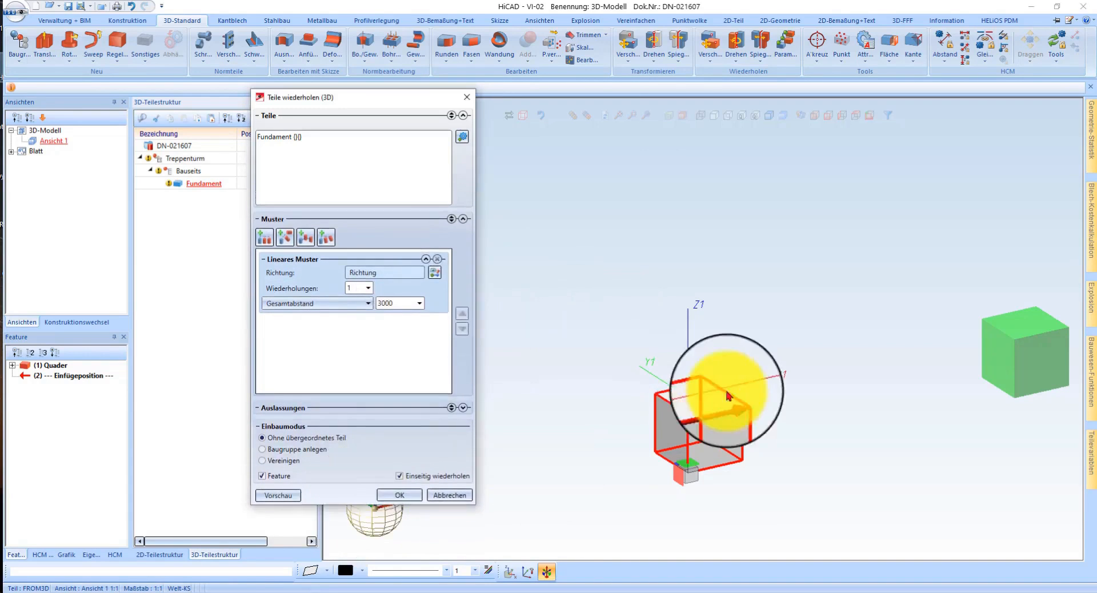
Step: Add a second linear pattern along the block's Y edge with 1 repetition and an individual spacing of 3000 mm
click(266, 243)
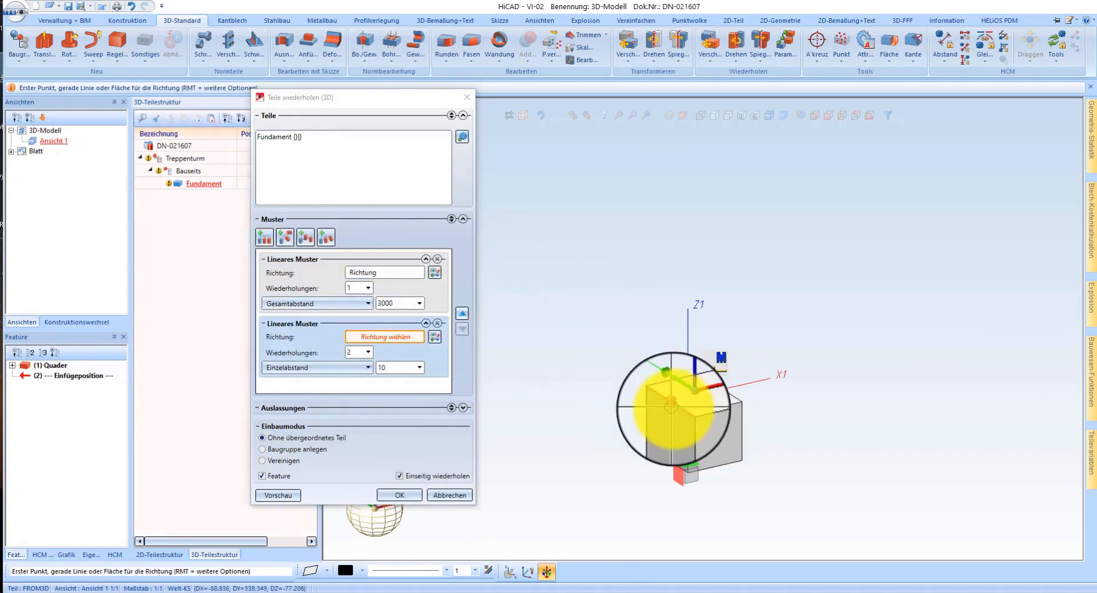
click(386, 369)
text(3)
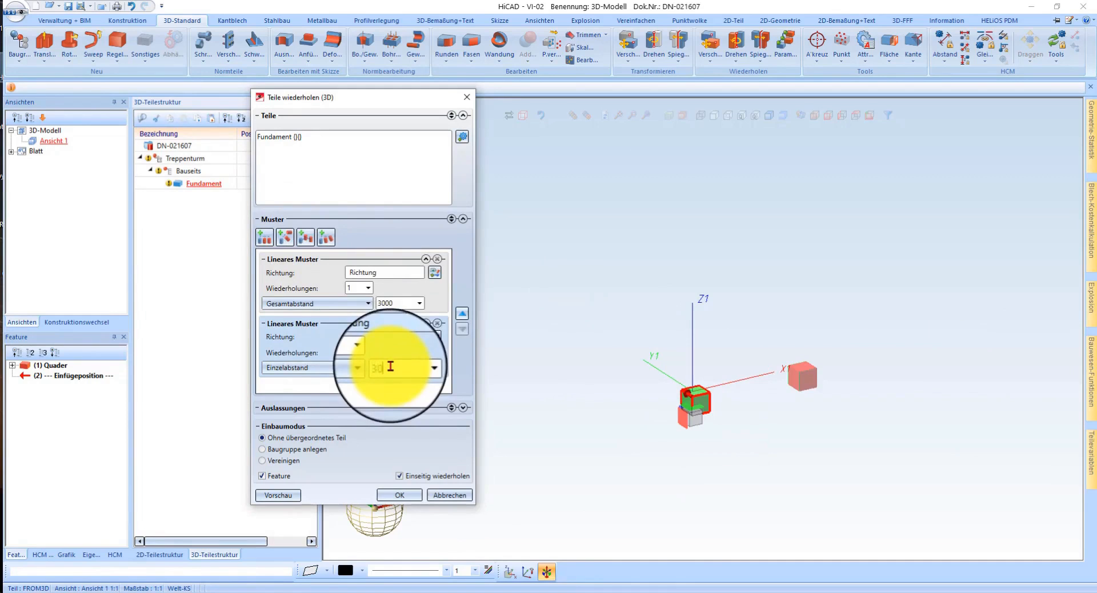
text(000)
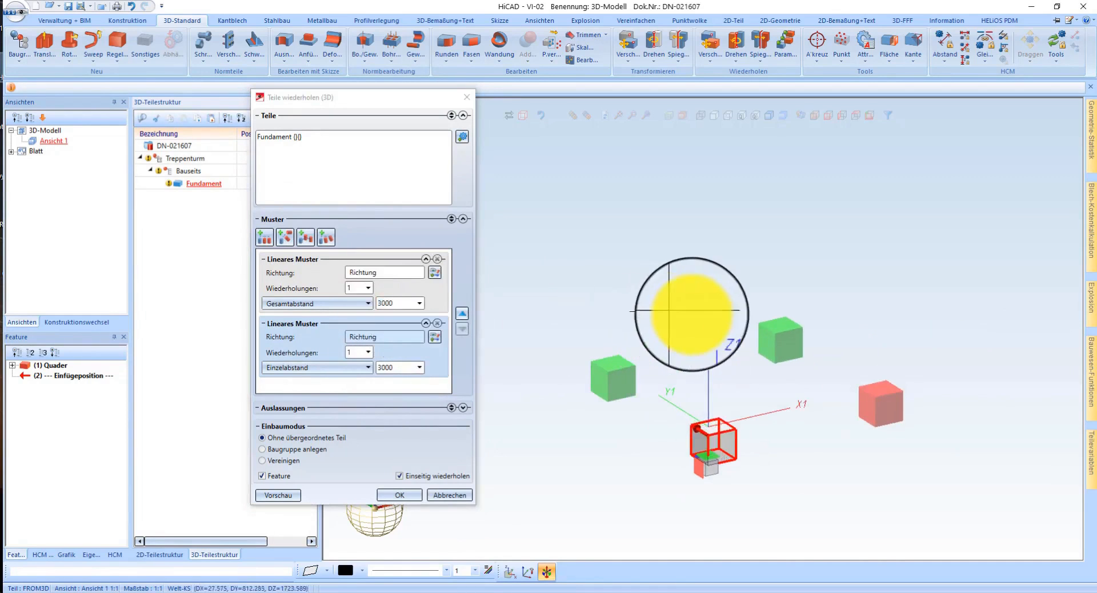
Step: Try omitting the block diagonally opposite the original from the repetition, and clear that omission
click(463, 407)
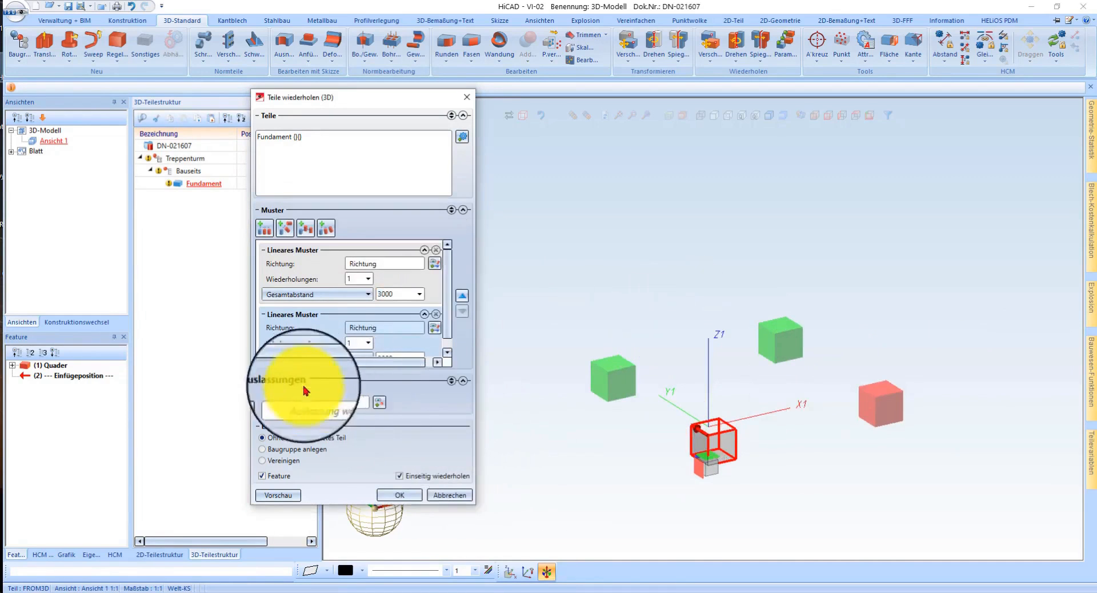
click(781, 340)
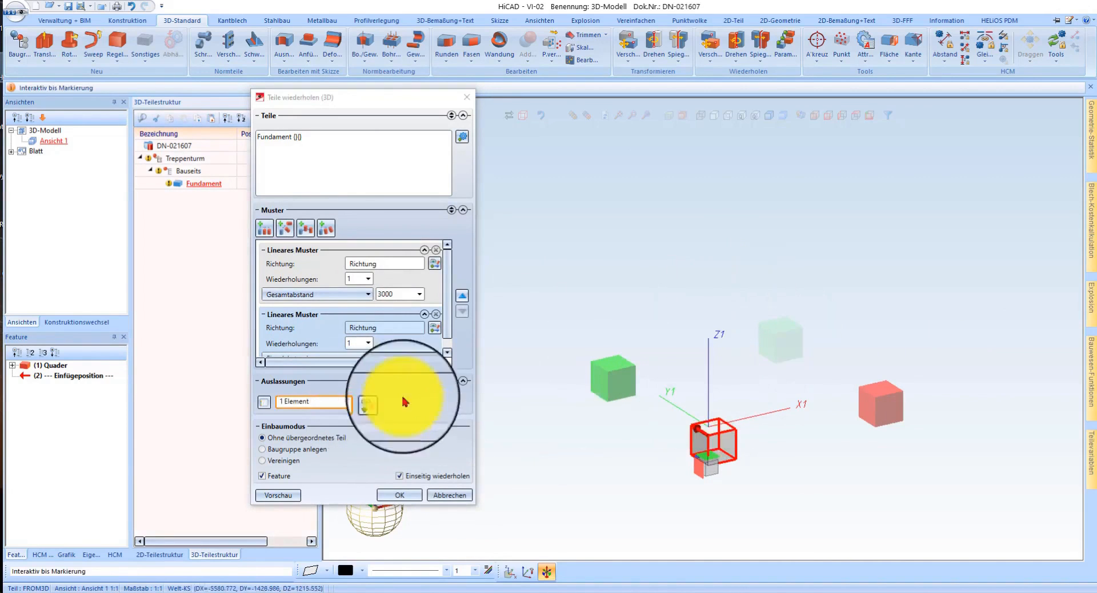
click(364, 403)
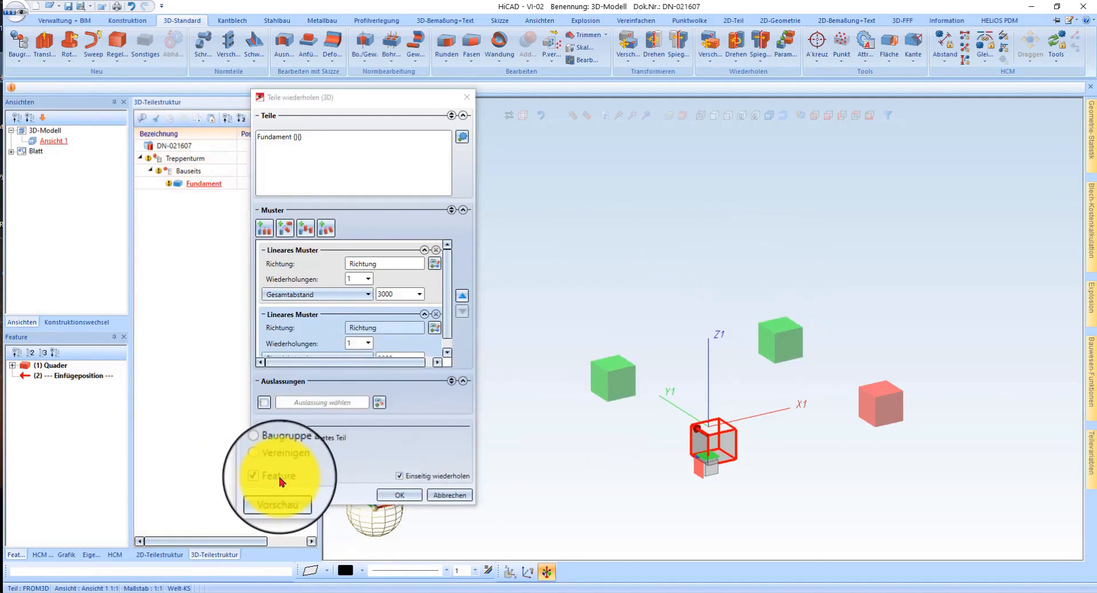
Step: Create the repeated foundation blocks and review the part repetition feature of the Bauseits assembly without changing it
click(400, 495)
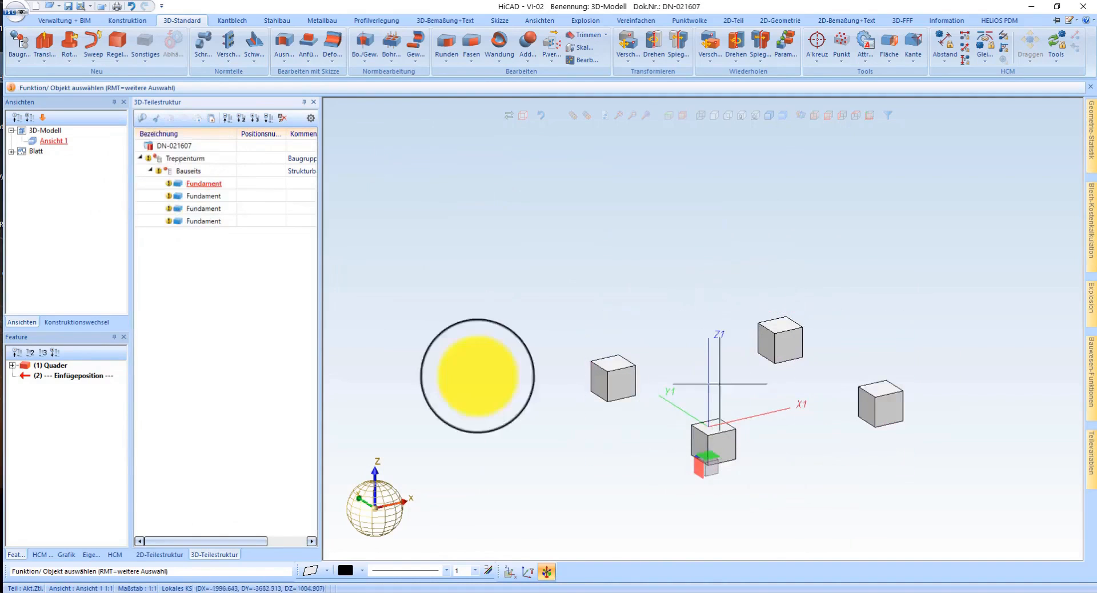
click(188, 171)
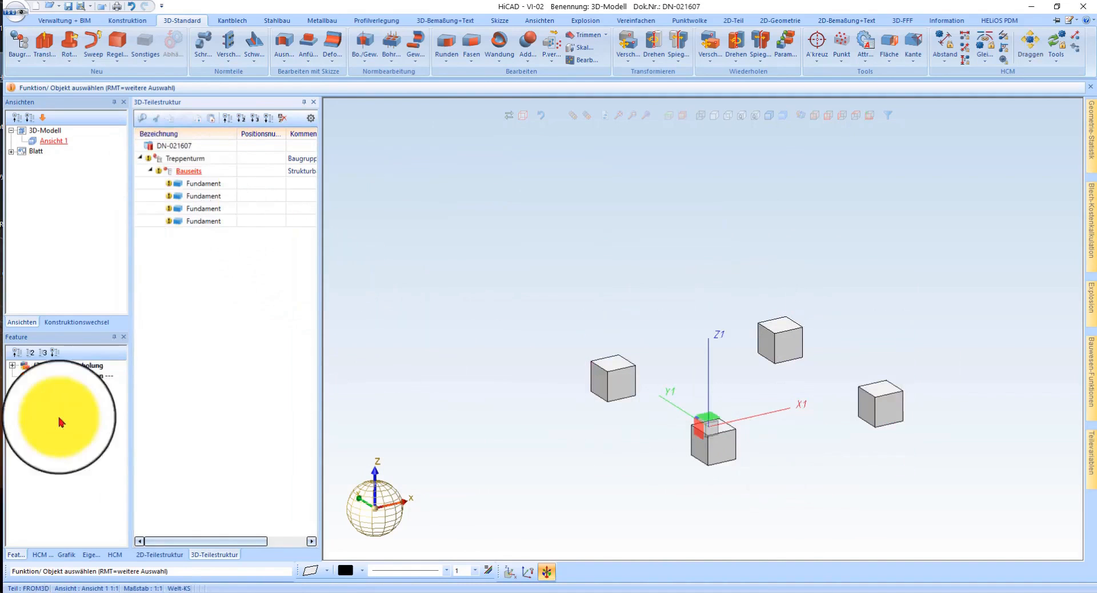
drag(72, 375, 71, 363)
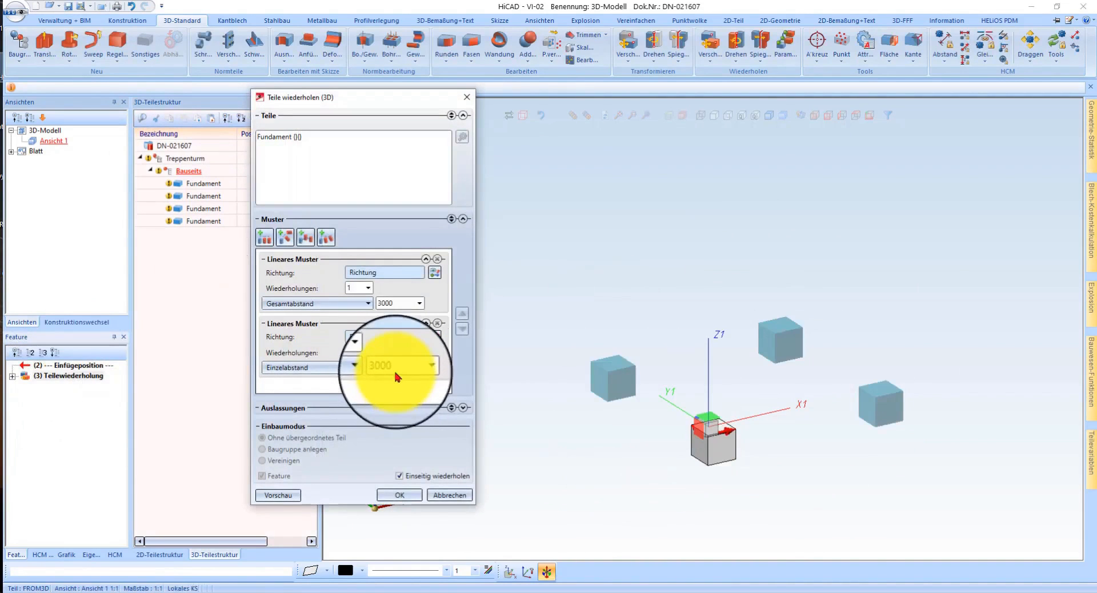
click(448, 497)
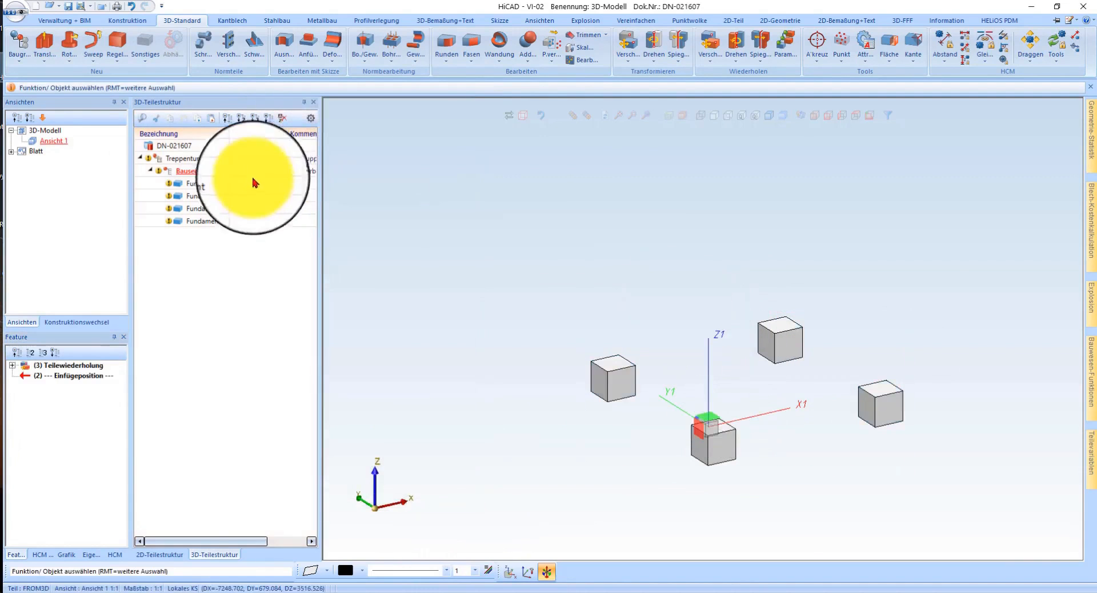
Step: Assign the construction material Beton bewehrt to all four Fundament parts
click(207, 221)
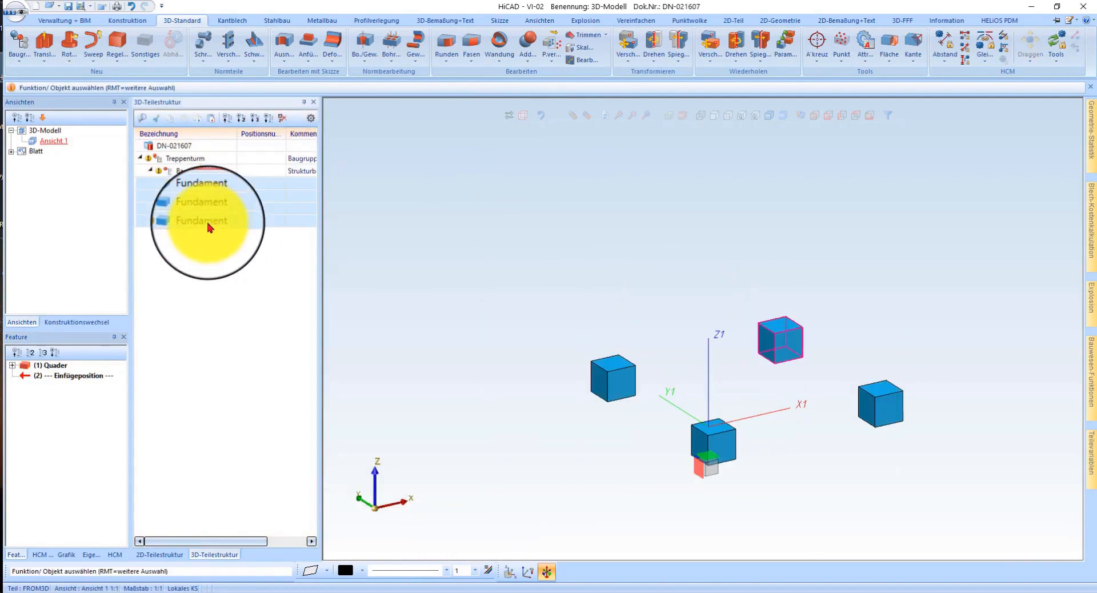
right_click(207, 221)
mouse_move(354, 527)
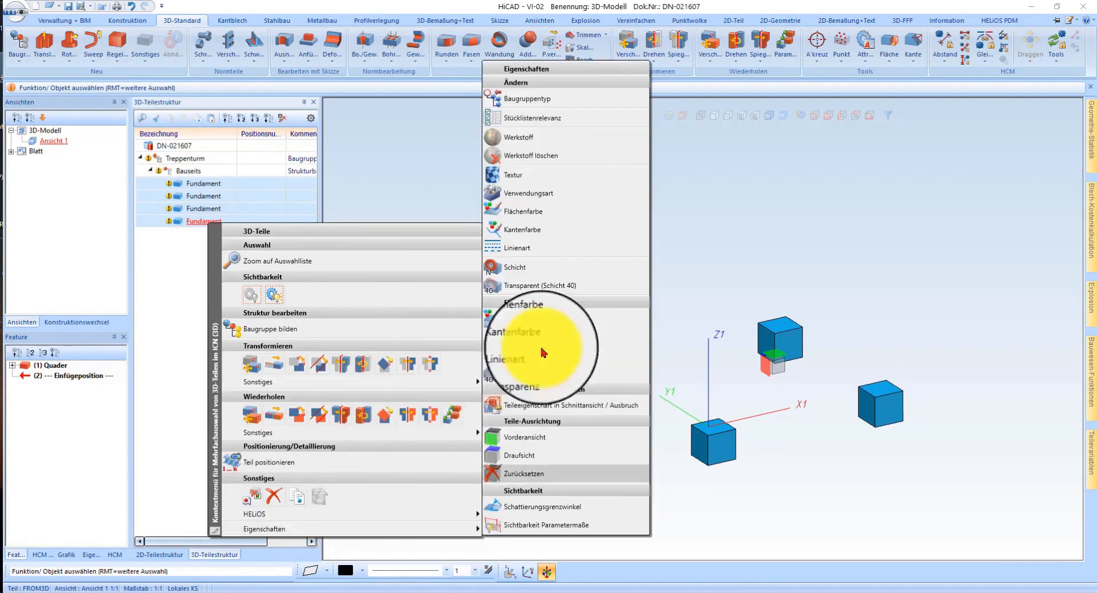
click(534, 140)
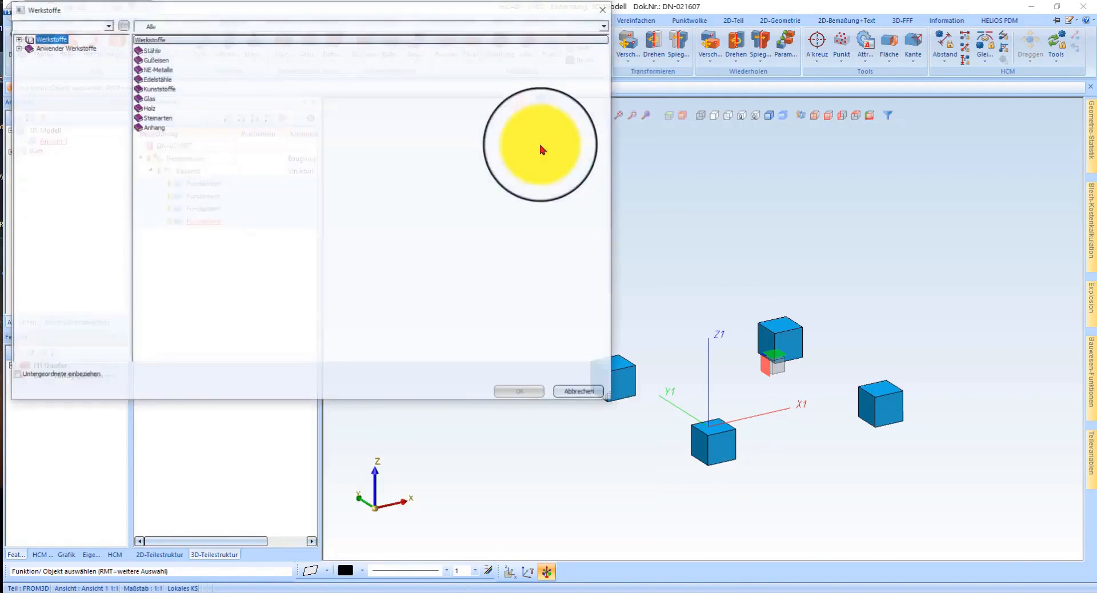
click(57, 57)
click(80, 66)
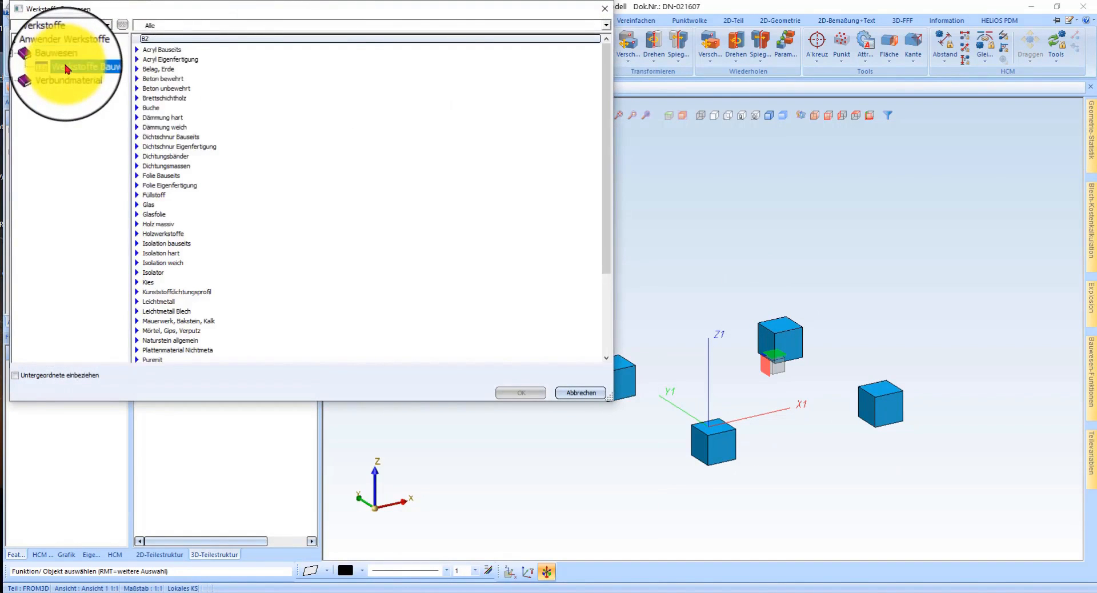
double_click(176, 81)
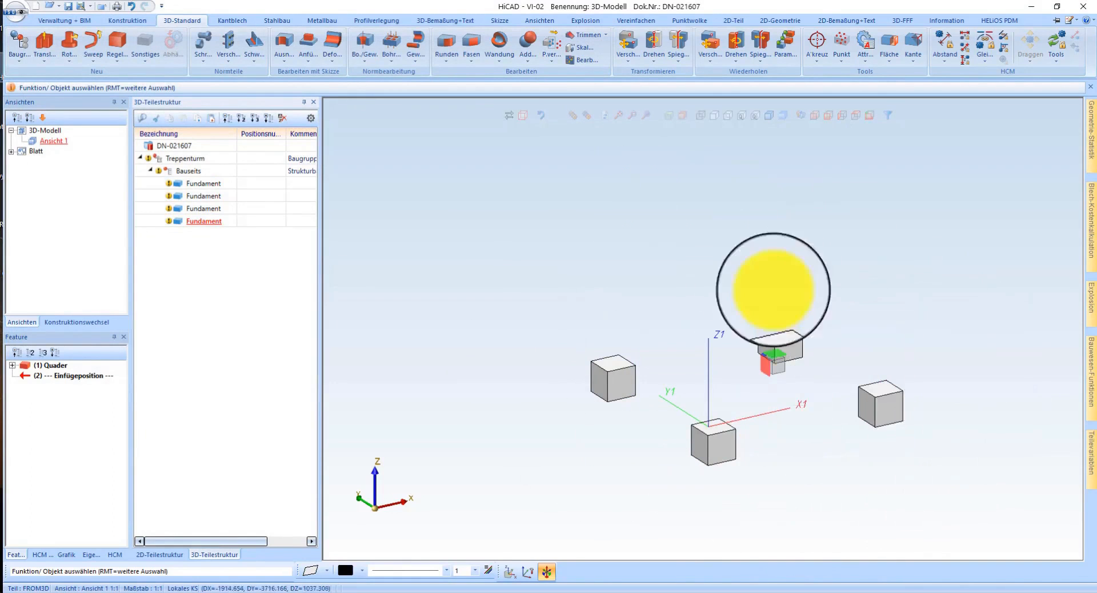
Step: Create an assembly named Stahlbau below Treppenturm, exclude it from the bill of materials and set its part type to Strukturbaugruppe
click(152, 173)
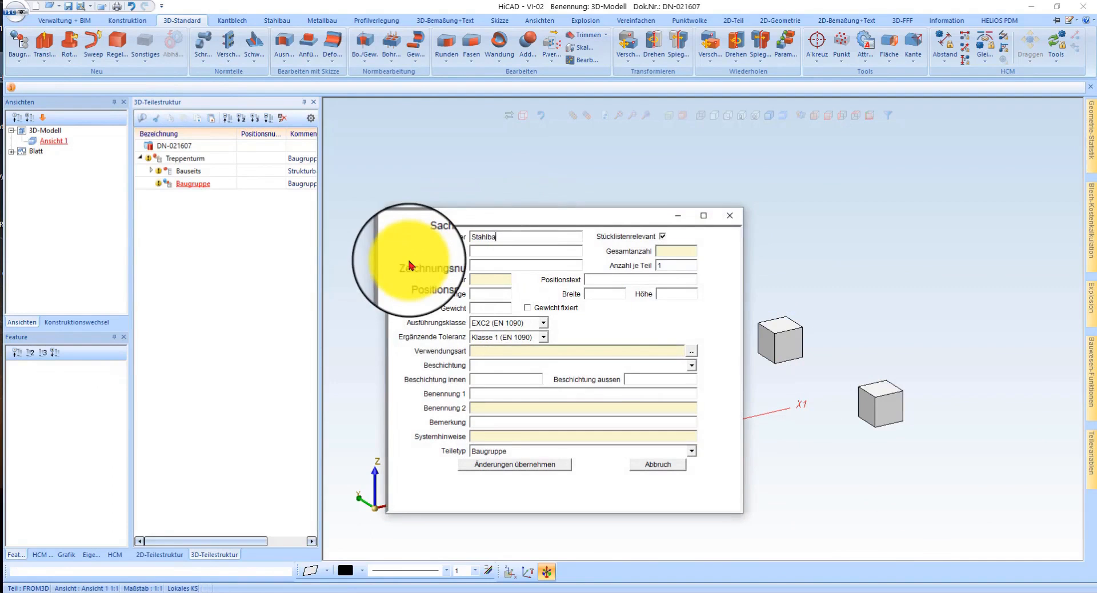
click(662, 236)
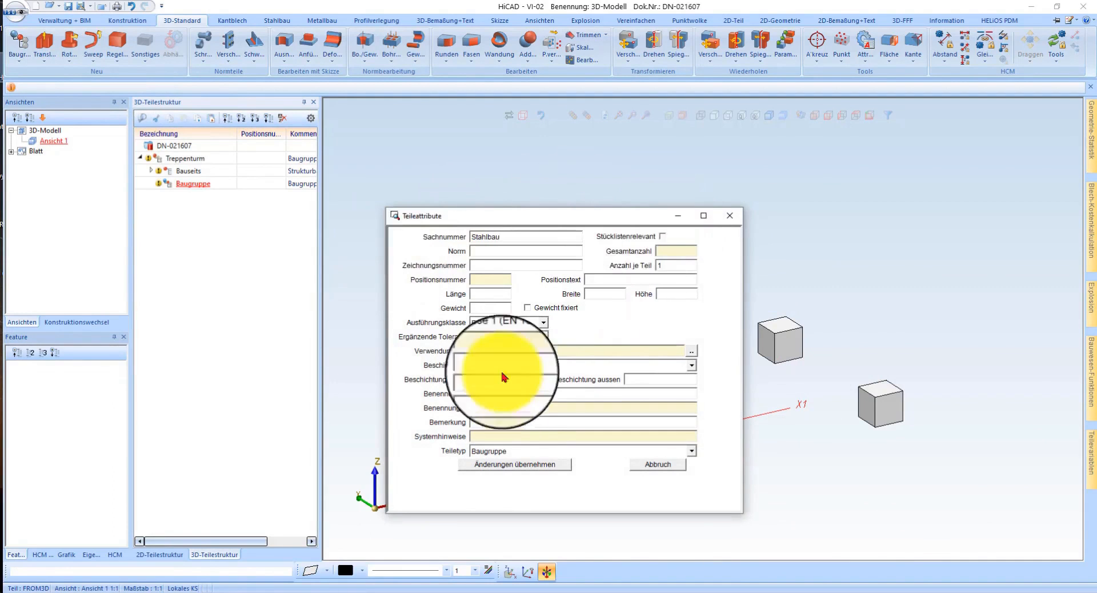
click(499, 451)
click(517, 484)
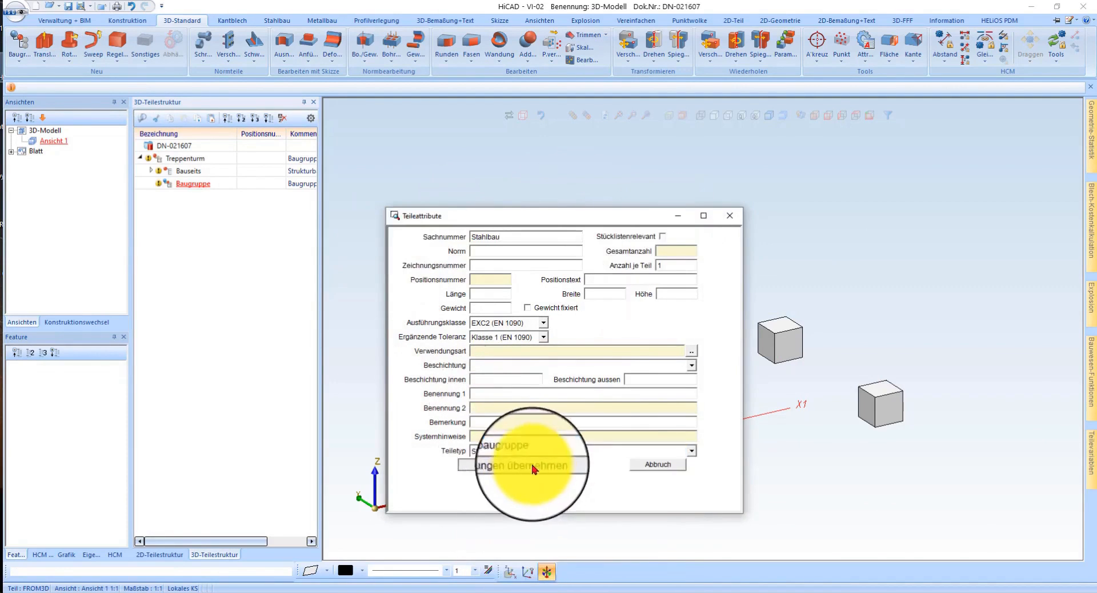
click(503, 464)
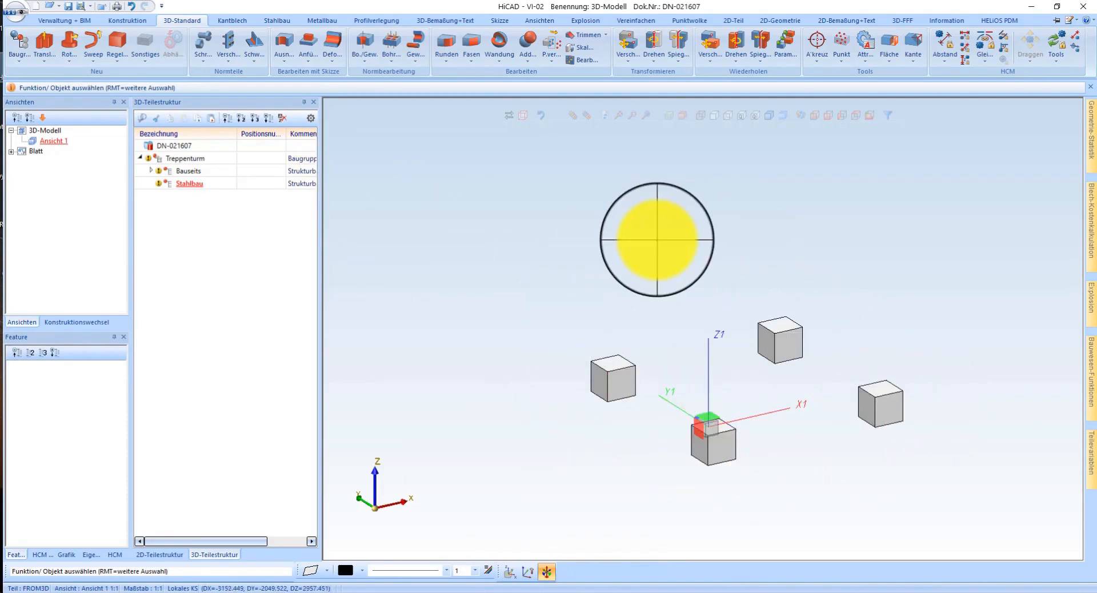
middle_click(657, 240)
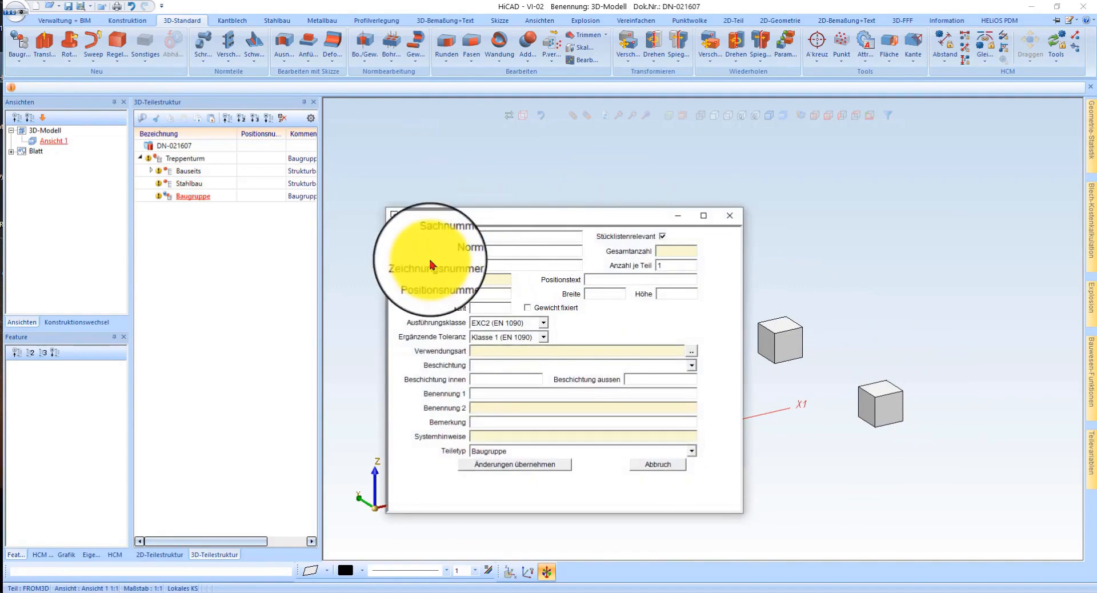
text(S)
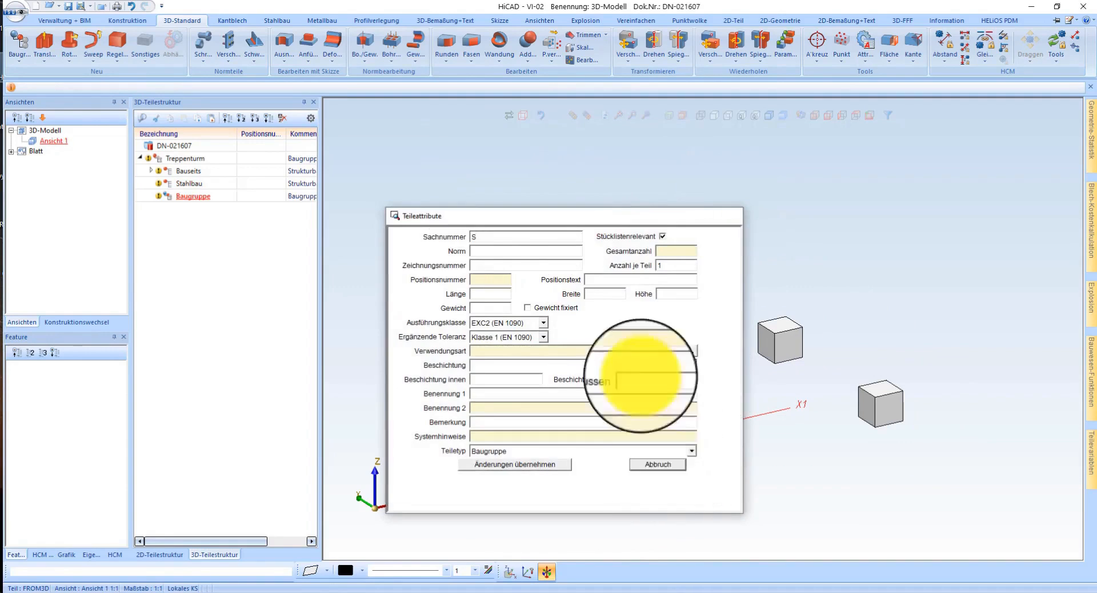
middle_click(640, 377)
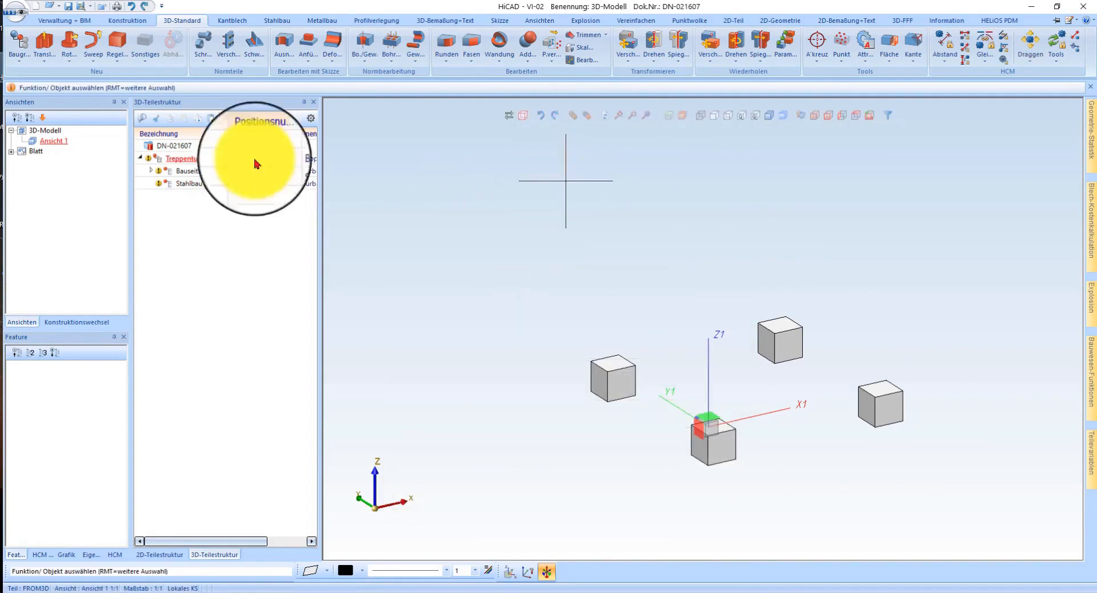
Step: Copy the Stahlbau assembly into Treppenturm and name the copy Steher
mouse_move(194, 185)
mouse_down()
mouse_move(181, 183)
mouse_move(179, 161)
mouse_move(186, 263)
mouse_move(193, 188)
mouse_move(188, 196)
mouse_up()
right_drag(187, 192, 186, 190)
click(180, 185)
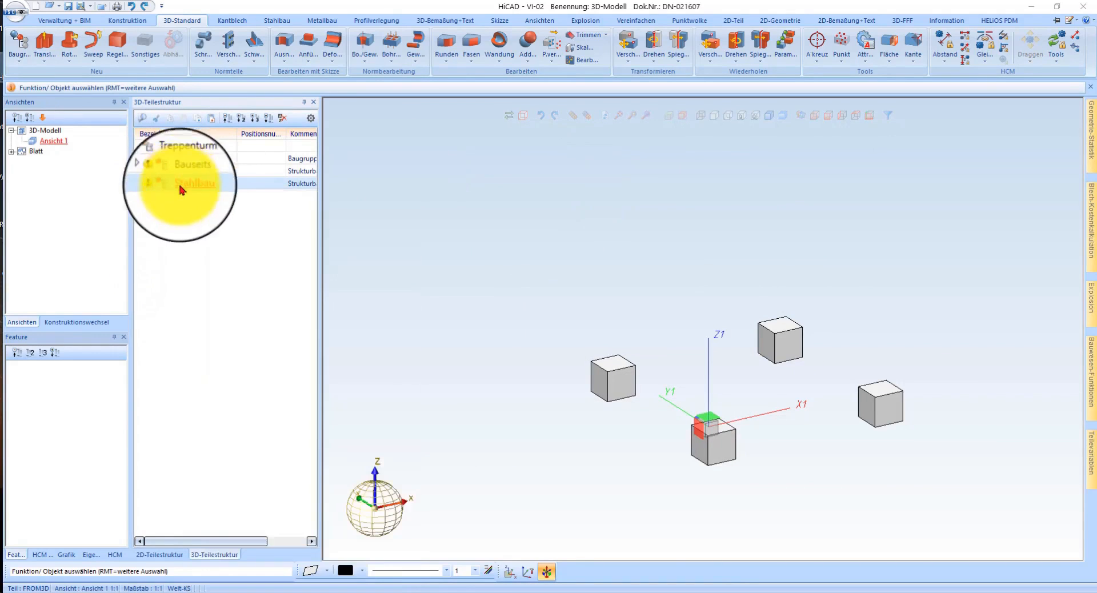
right_click(185, 187)
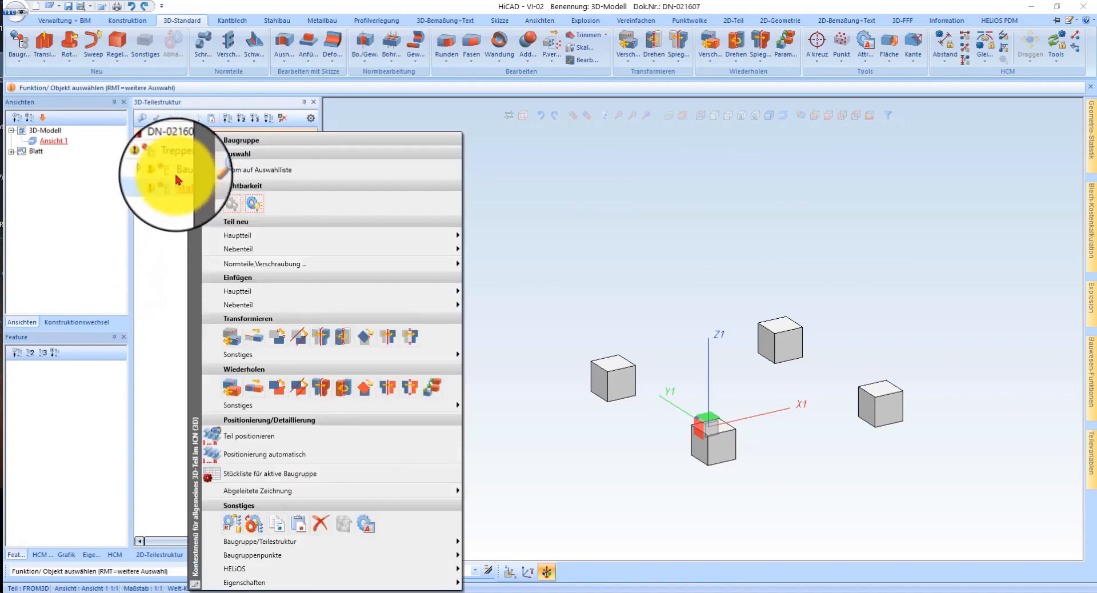
click(175, 190)
right_drag(178, 190, 184, 158)
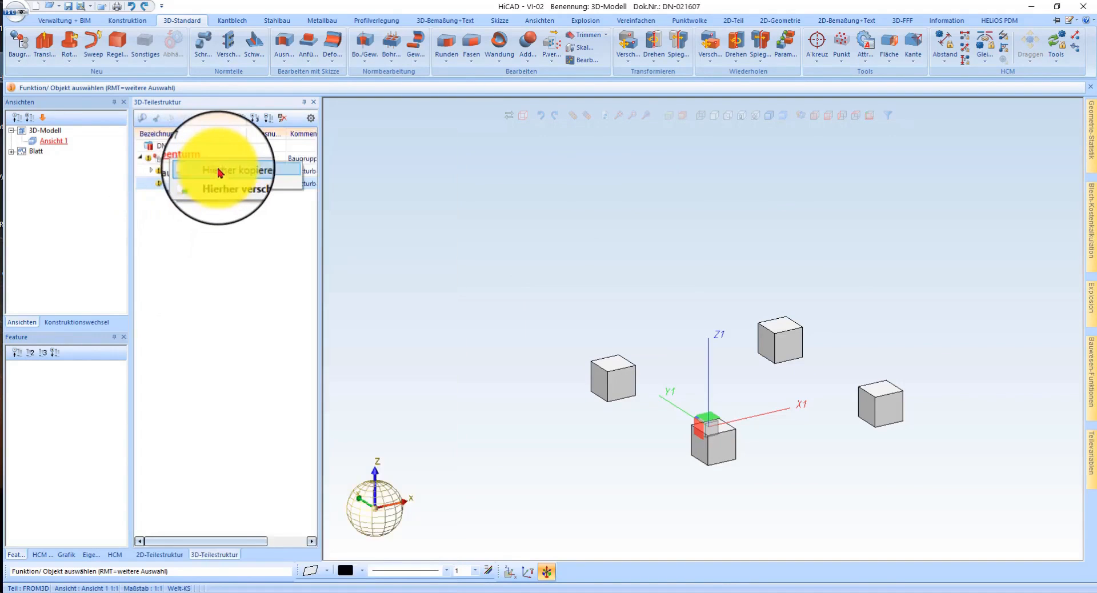
click(218, 169)
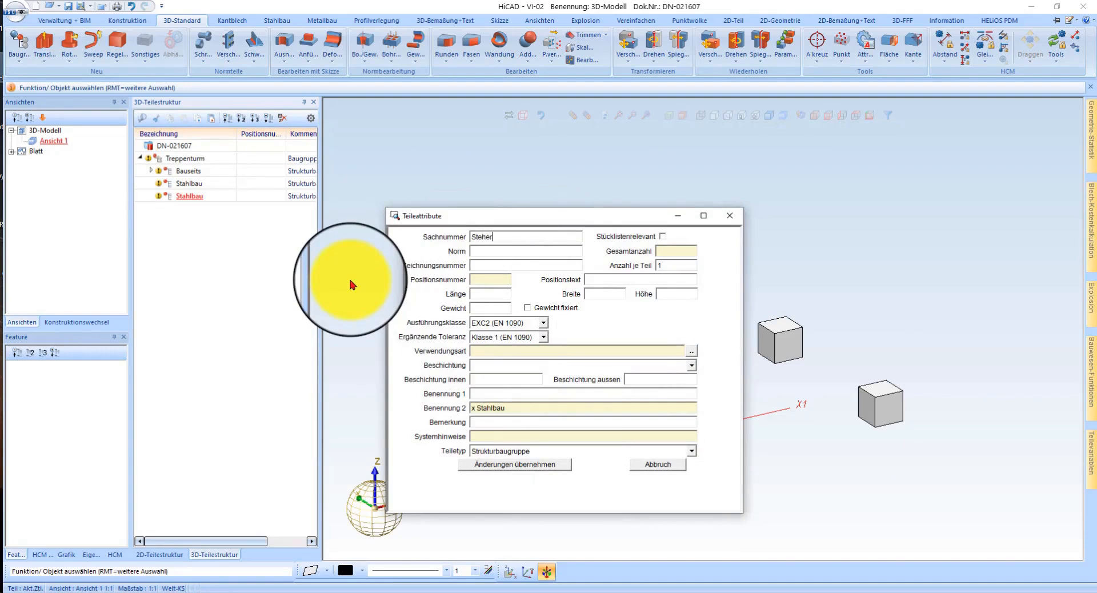
click(545, 464)
Step: Move Steher under Stahlbau and duplicate it there as a structure assembly named Treppen
mouse_move(184, 198)
right_down()
mouse_move(197, 195)
mouse_move(189, 191)
right_up()
click(246, 209)
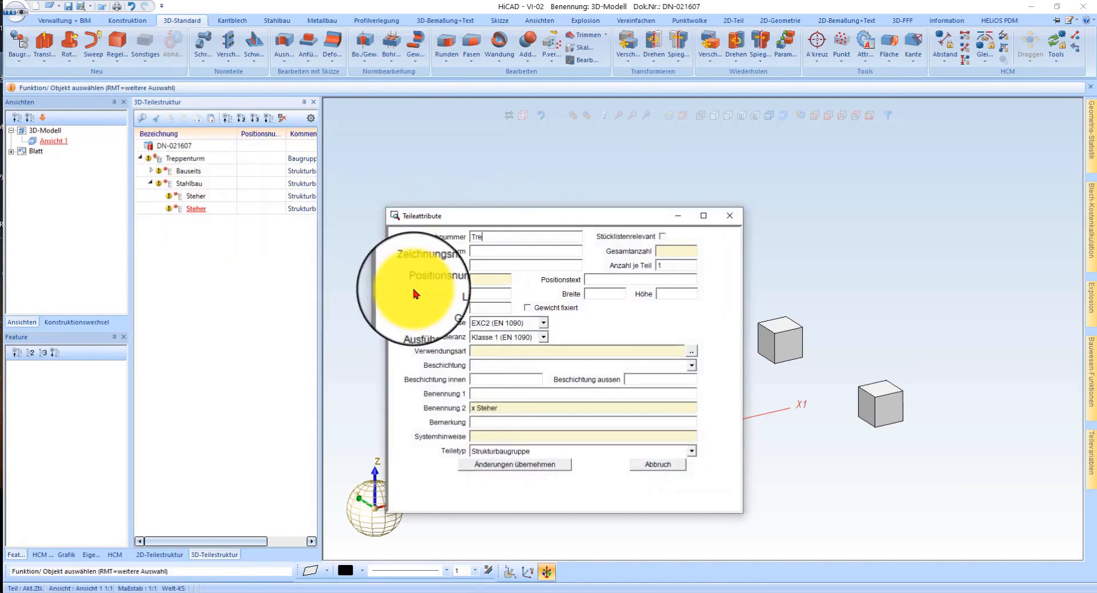
click(548, 464)
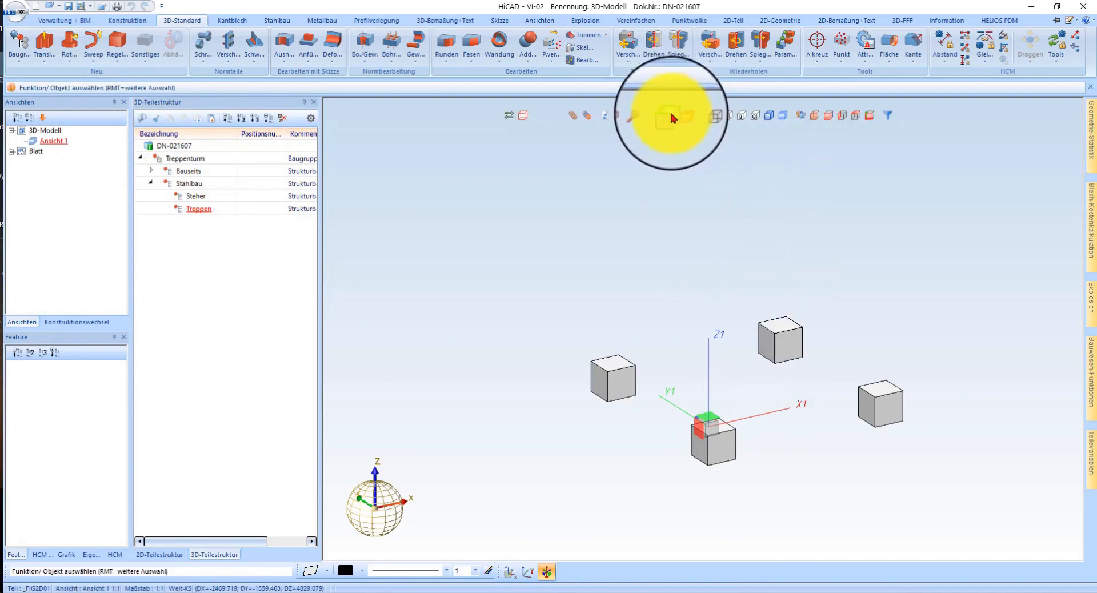
Step: Start a new standard steel profile and choose HEA 200 (DIN 1025-3) in material S235JR
scroll(709, 417, up, 5)
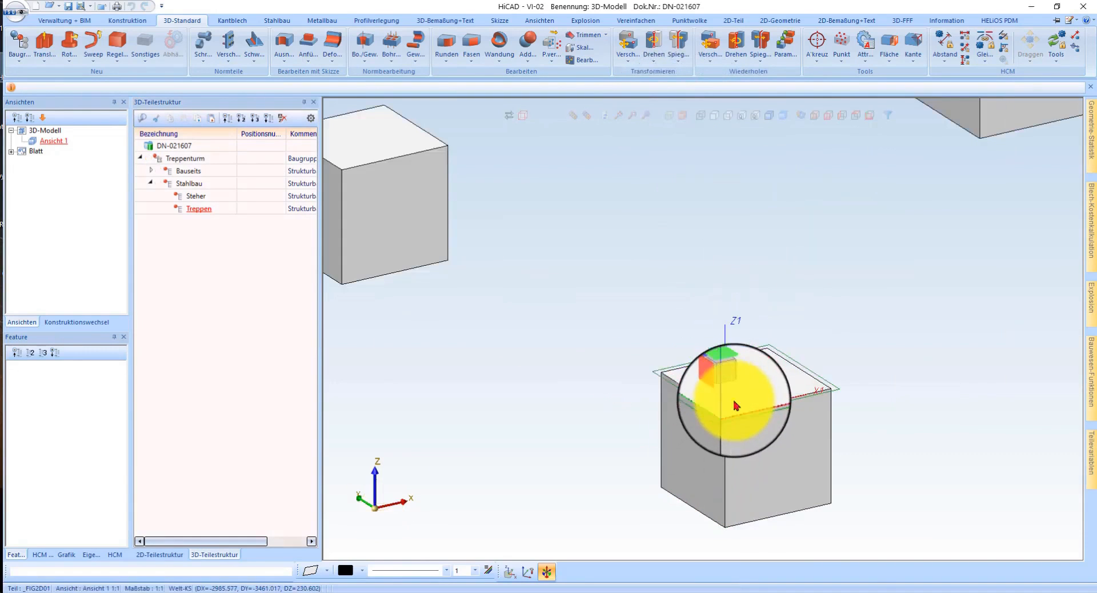
click(277, 20)
click(26, 53)
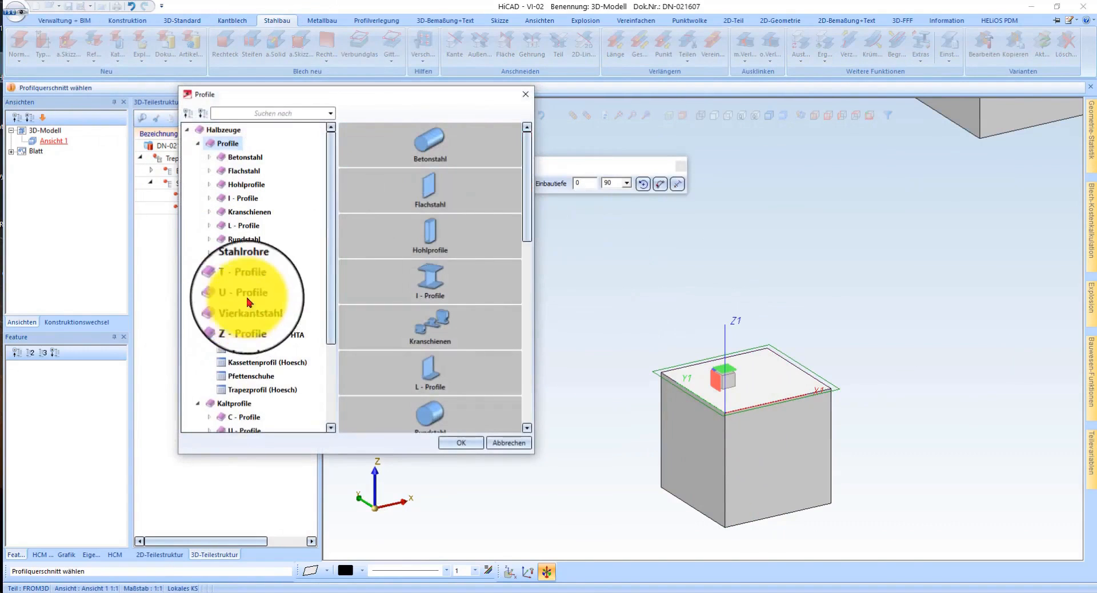
scroll(445, 341, down, 5)
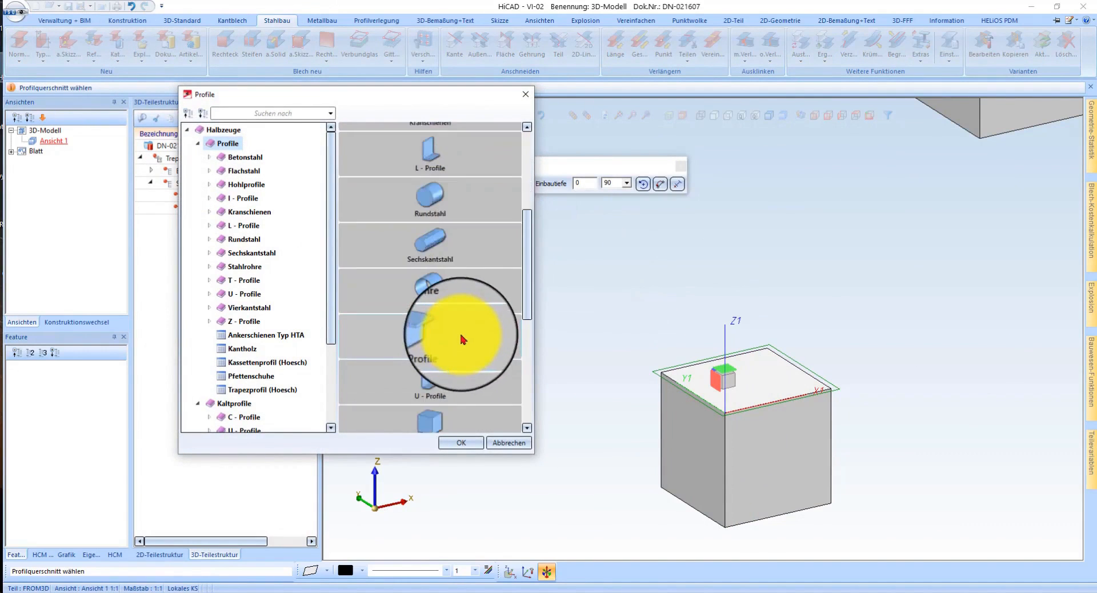
scroll(434, 309, up, 5)
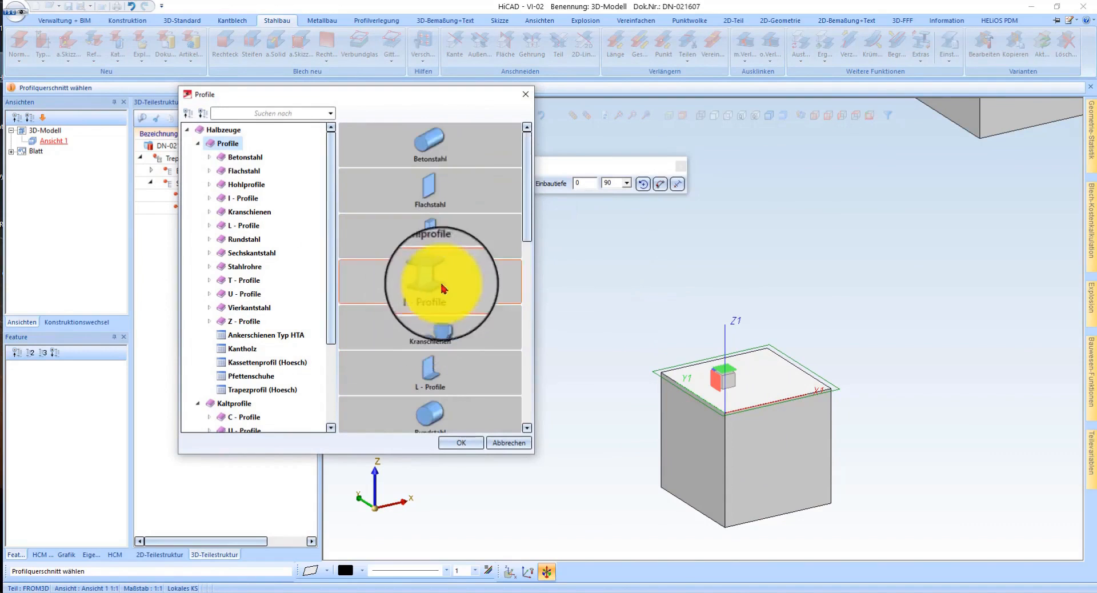
double_click(443, 288)
double_click(446, 233)
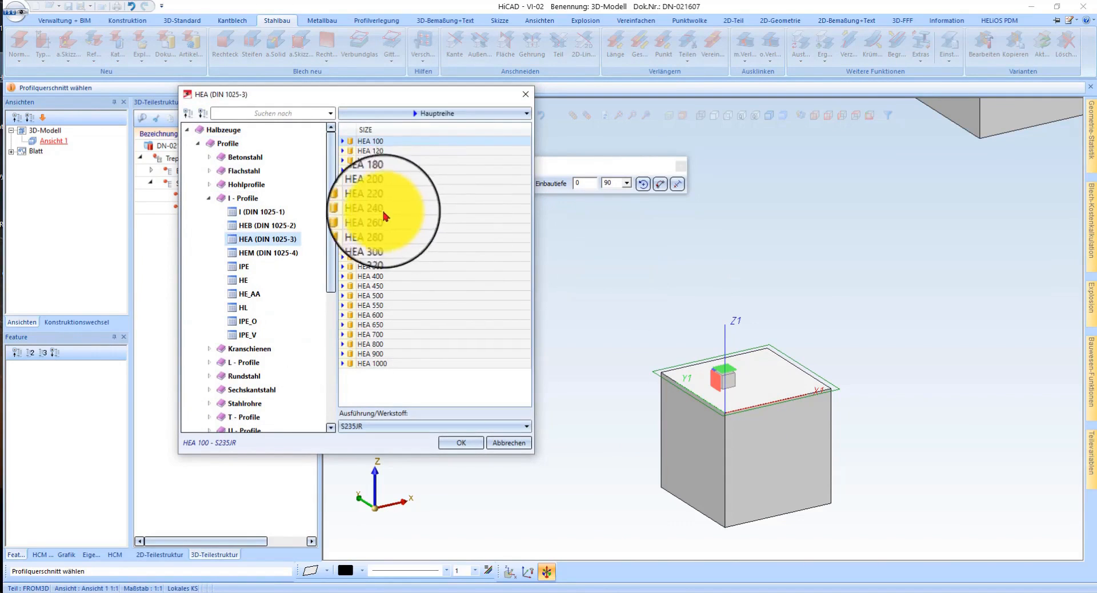
click(385, 190)
click(465, 443)
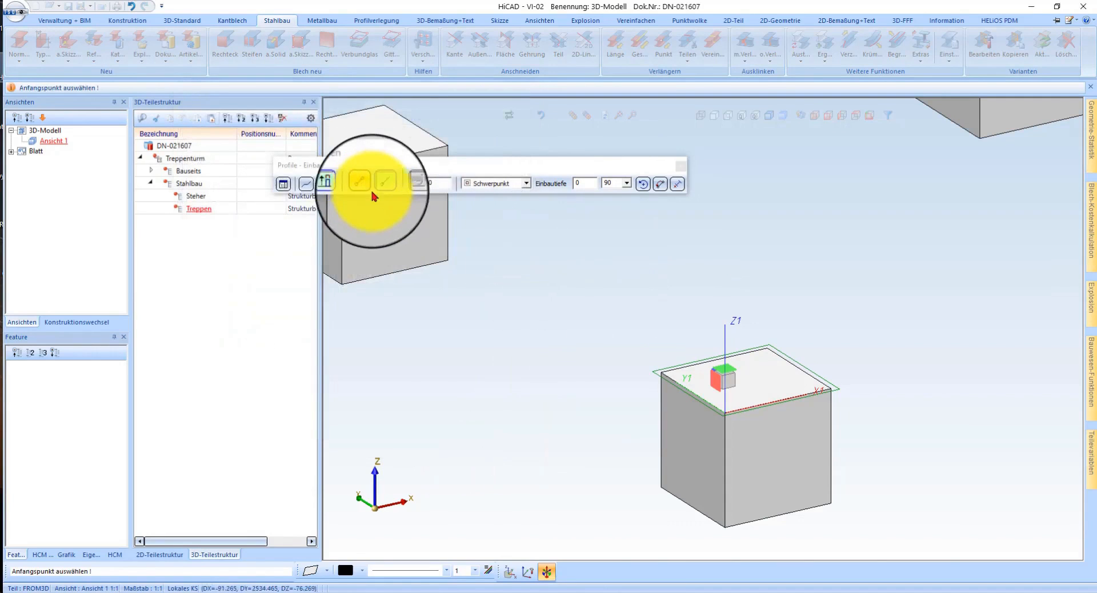
Step: Place a 6000 mm long HEA 200 post upright at the midpoint of the foundation's front top edge
drag(436, 183, 396, 195)
text(6000)
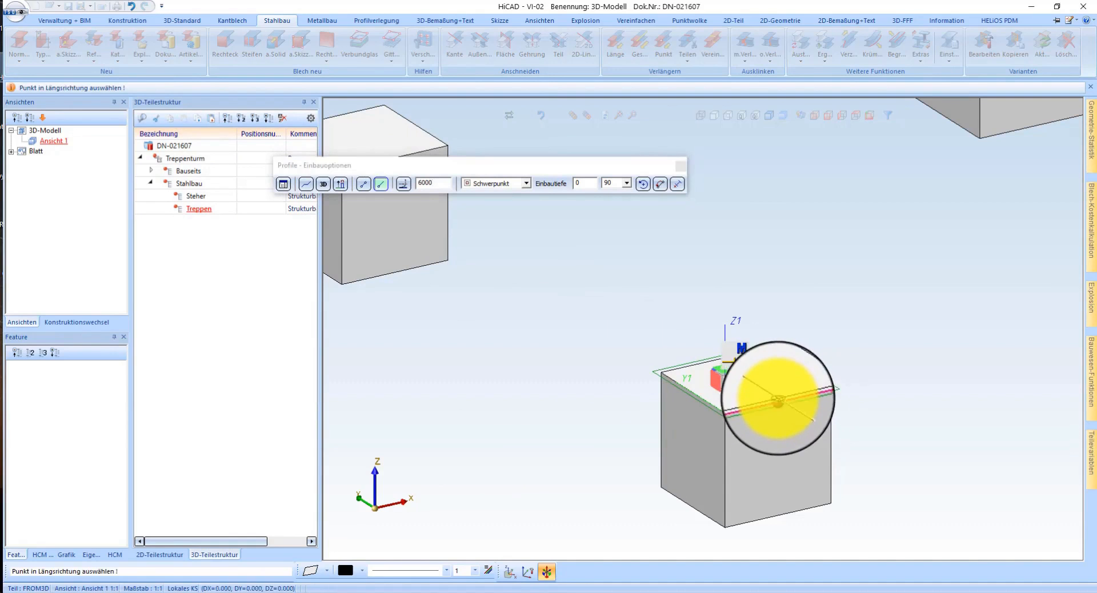
click(341, 184)
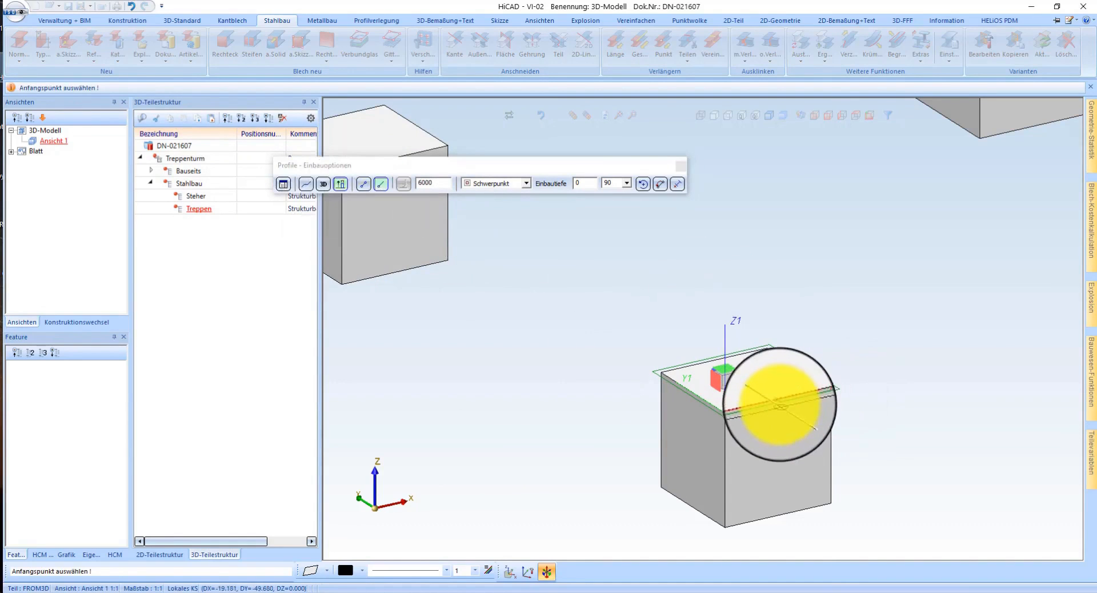
click(778, 405)
scroll(779, 403, up, 2)
mouse_move(786, 356)
middle_down()
mouse_move(833, 375)
mouse_move(805, 363)
middle_up()
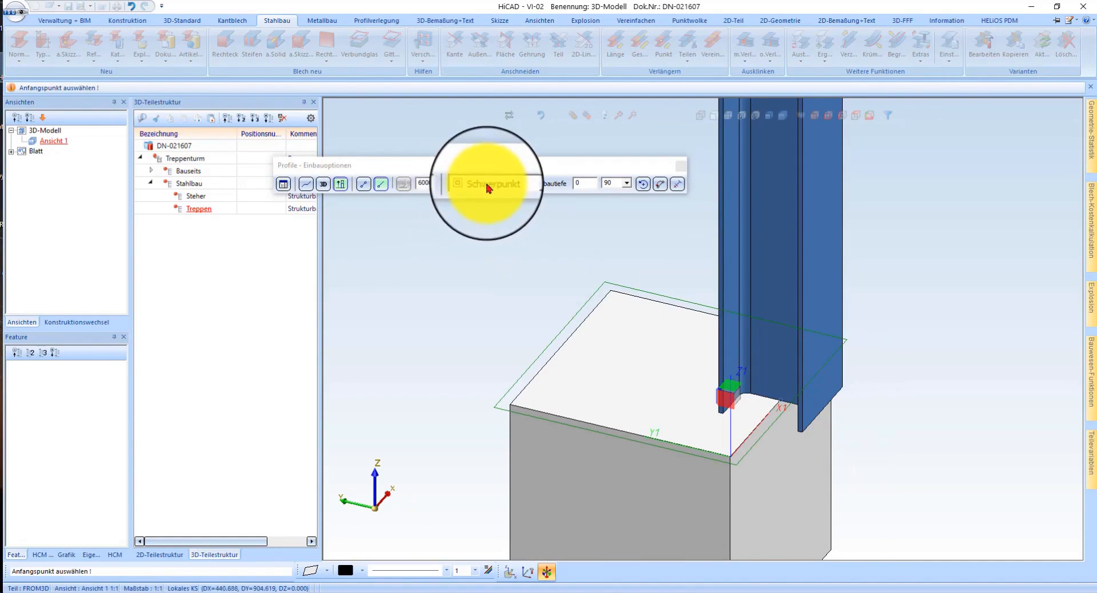
Step: Try the Unten Achse reference for the post and set it back to Schwerpunkt
click(488, 187)
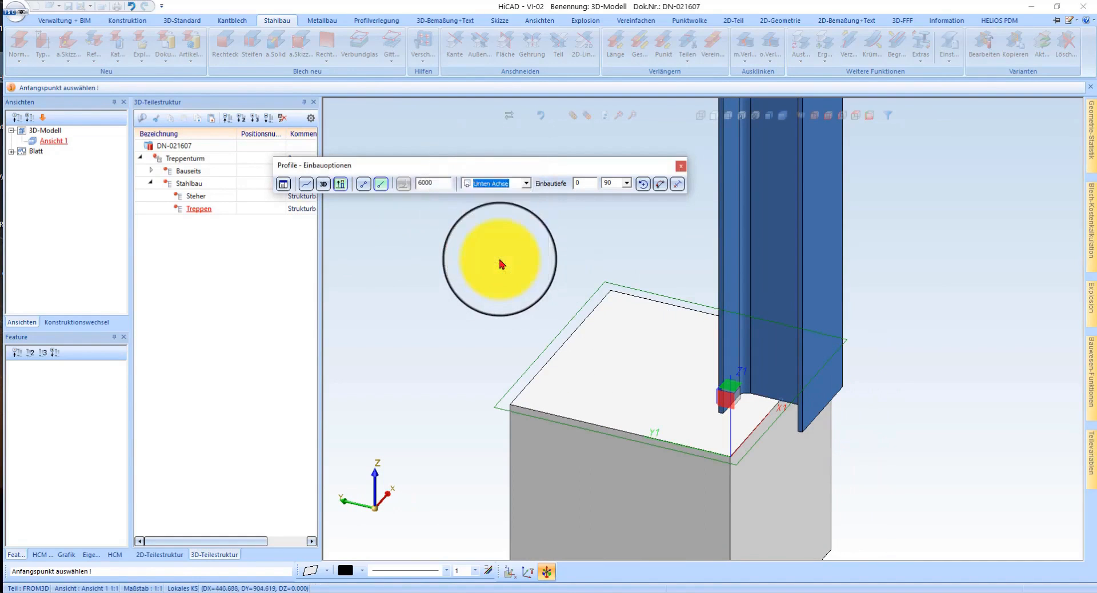
click(503, 184)
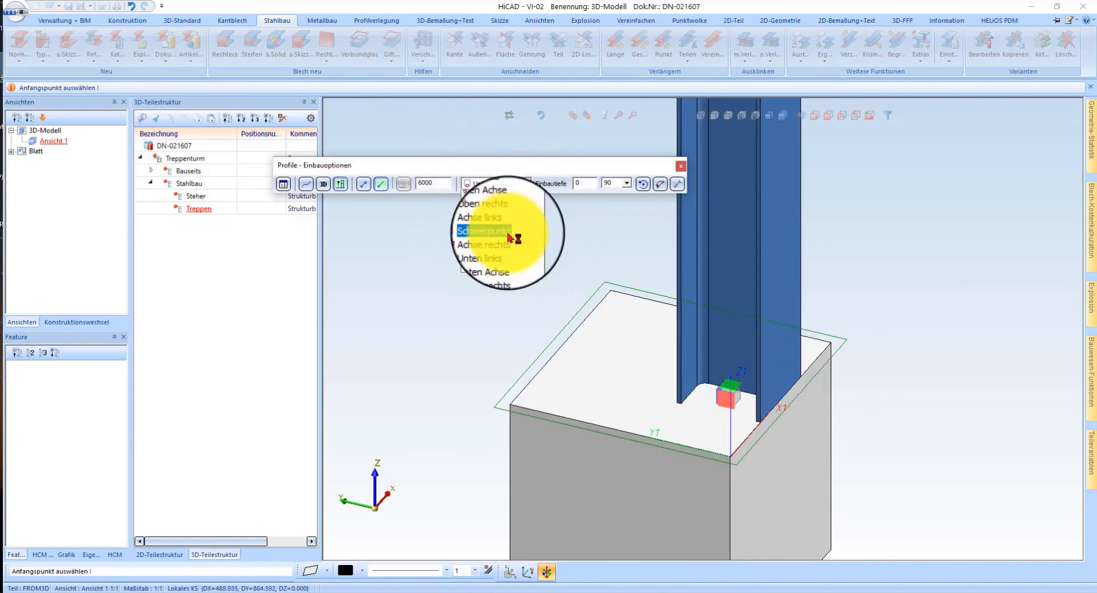
click(507, 232)
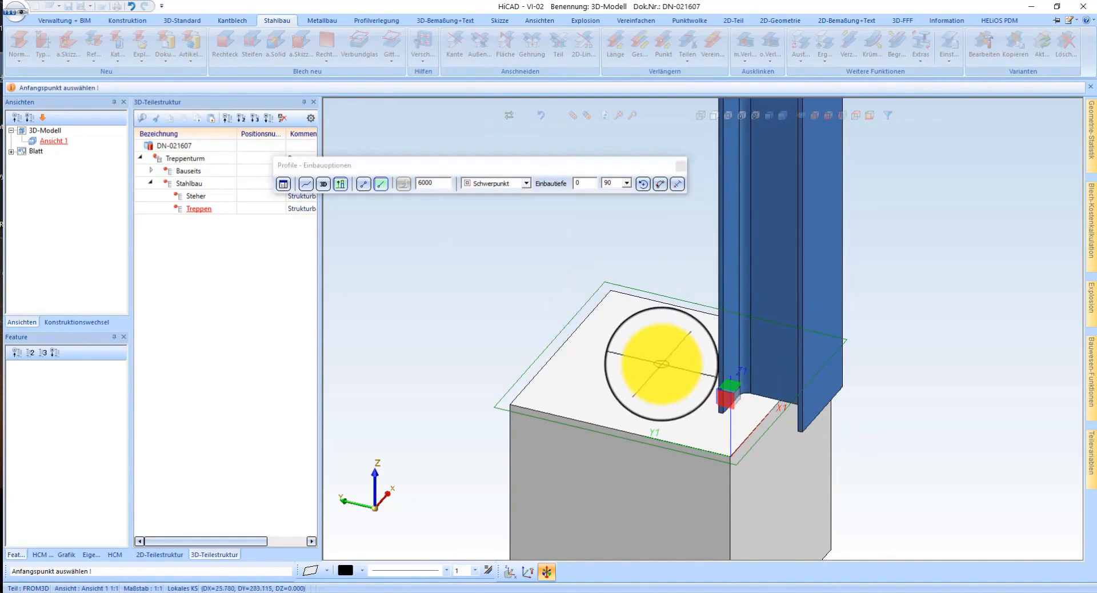
Step: Finish inserting the profile and move the new HEA 200 into the Steher assembly
scroll(668, 377, down, 3)
scroll(823, 389, down, 2)
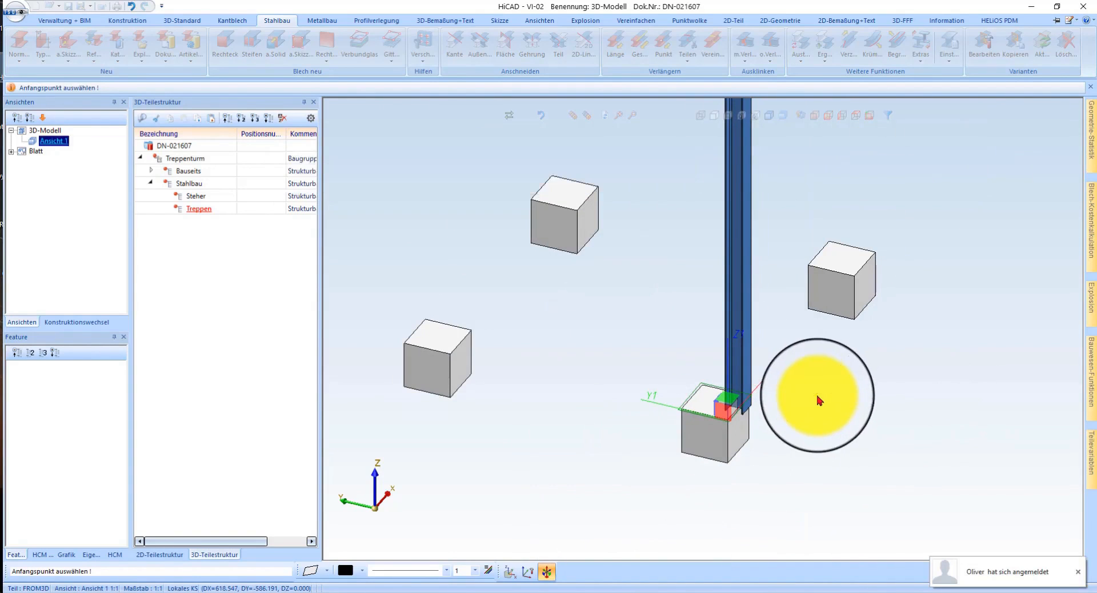
click(819, 400)
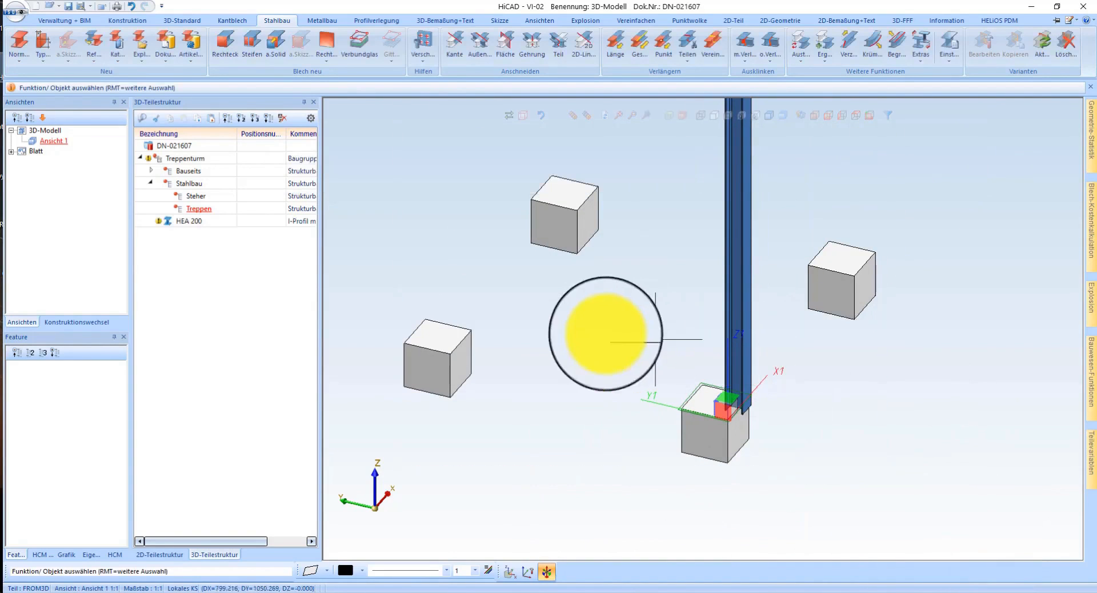
click(183, 226)
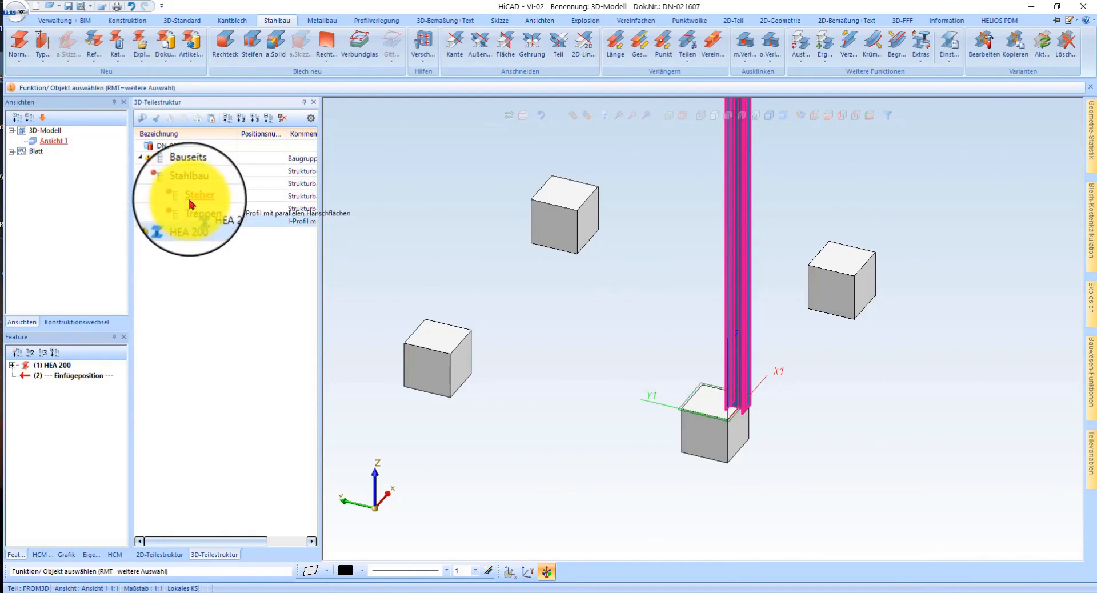
Step: Shift the post in plan along Y, using its outer flange line and the foundation's front edge, so the flange sits inside that edge
scroll(742, 395, up, 4)
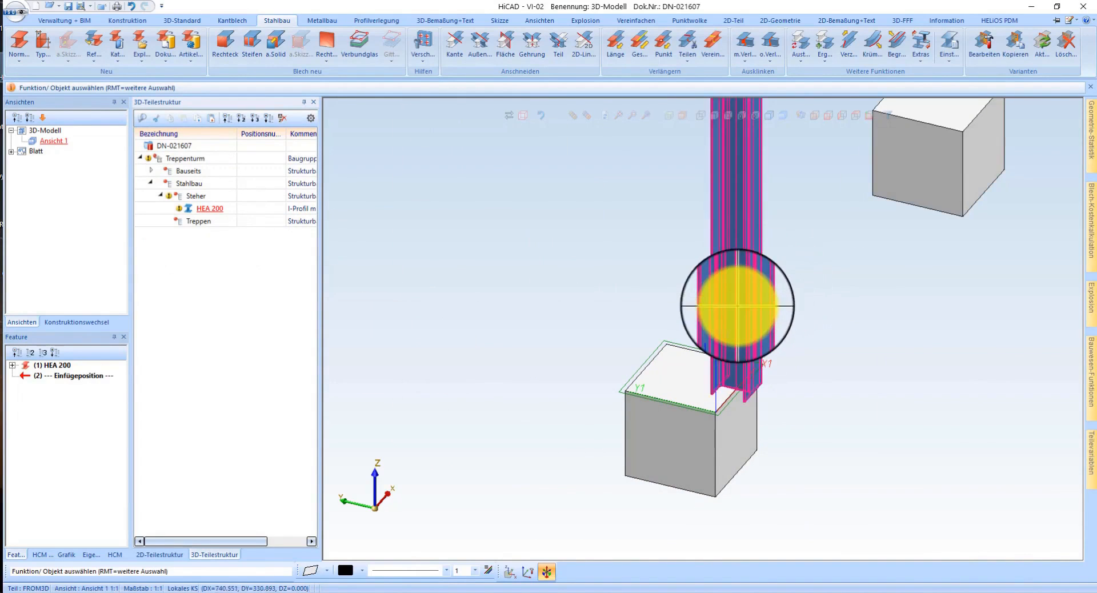
click(858, 122)
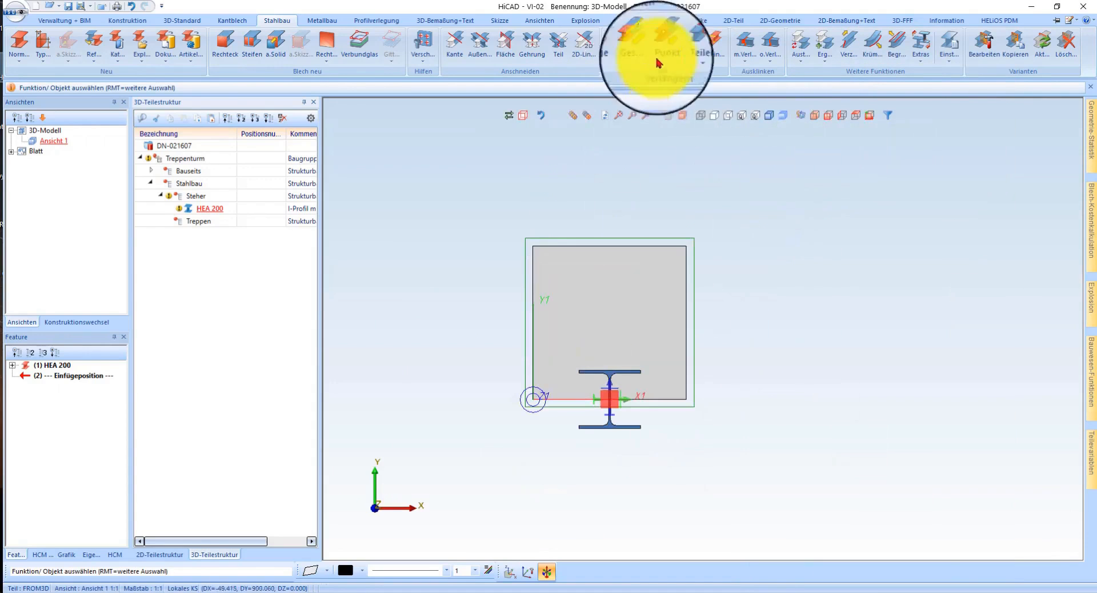
scroll(617, 394, up, 3)
right_click(599, 465)
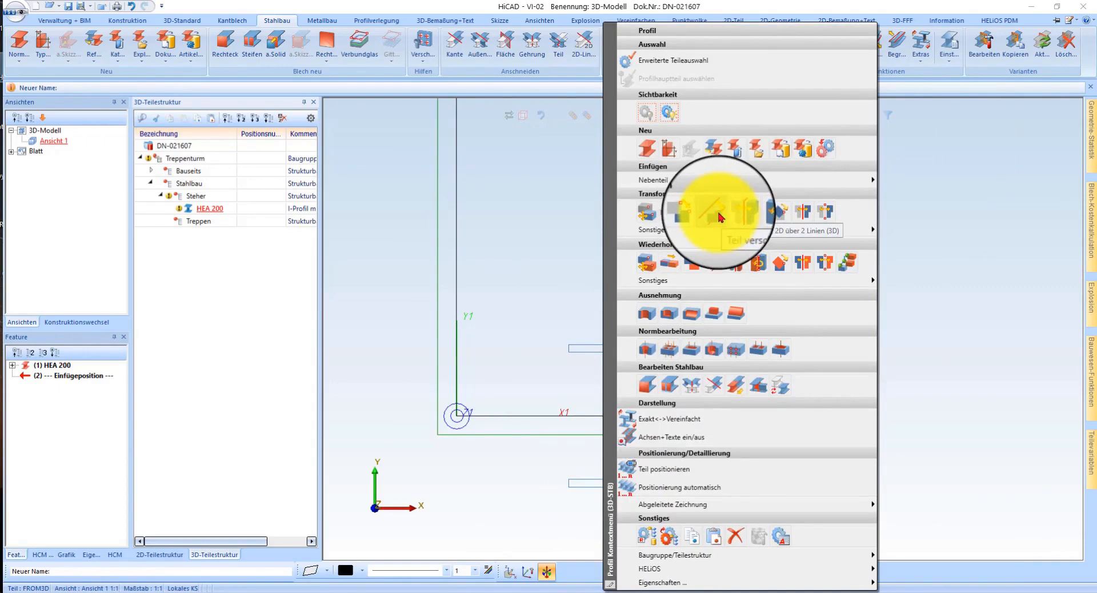
click(718, 216)
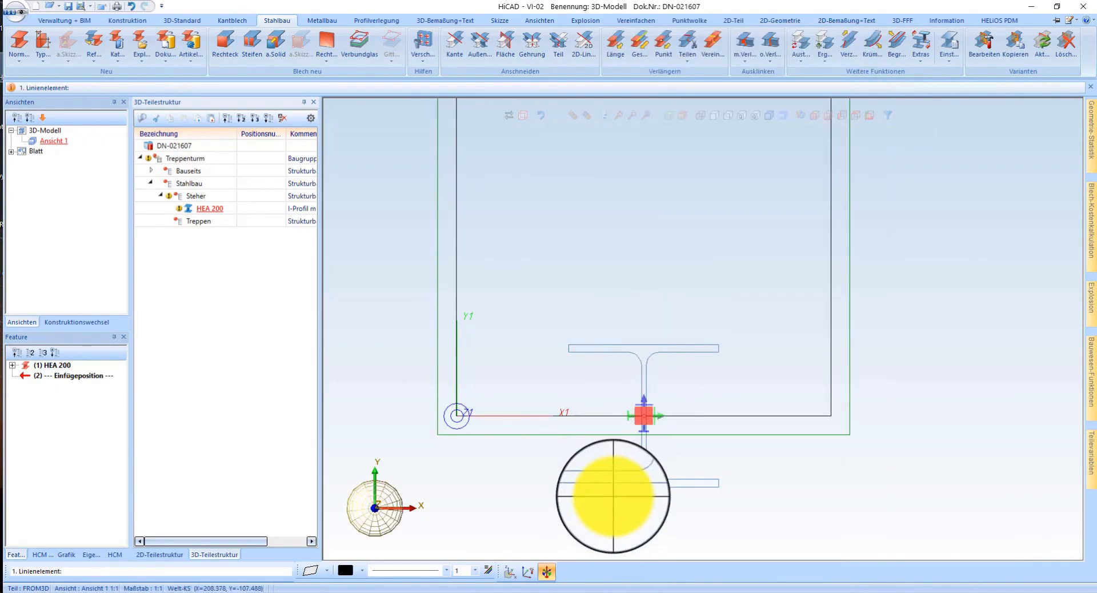
click(612, 484)
click(577, 415)
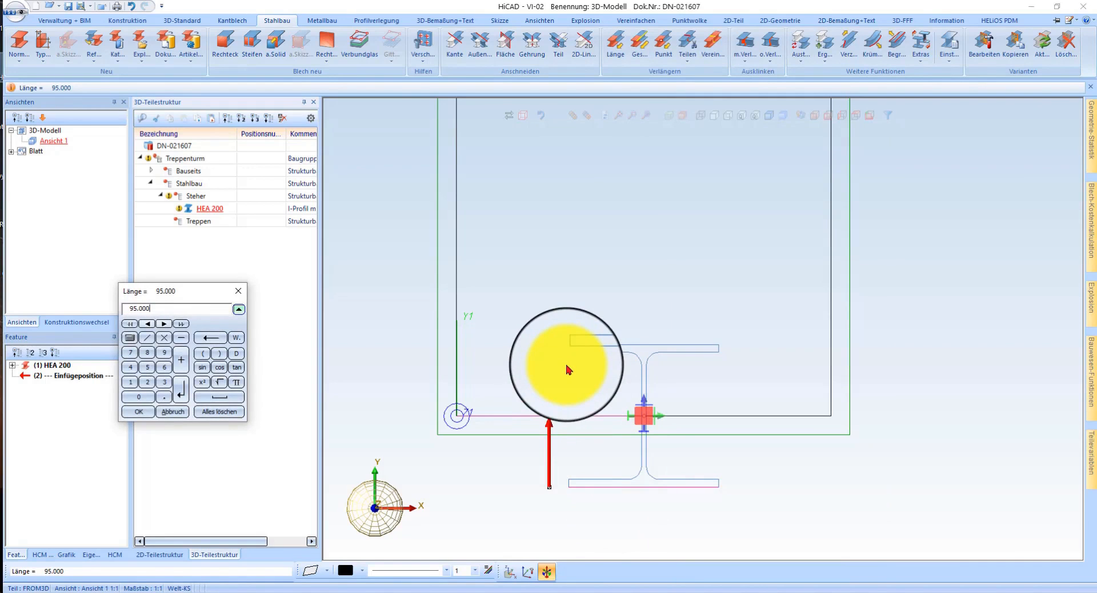
key(Return)
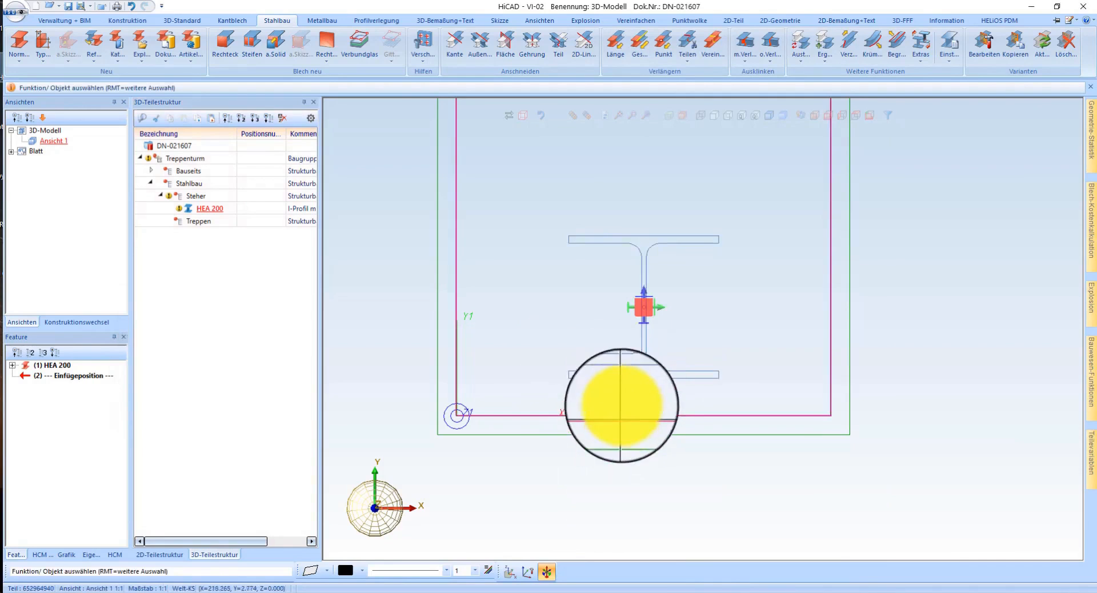
Step: Check the distance between the post's front flange and the foundation's front edge with a variable dimension
click(440, 23)
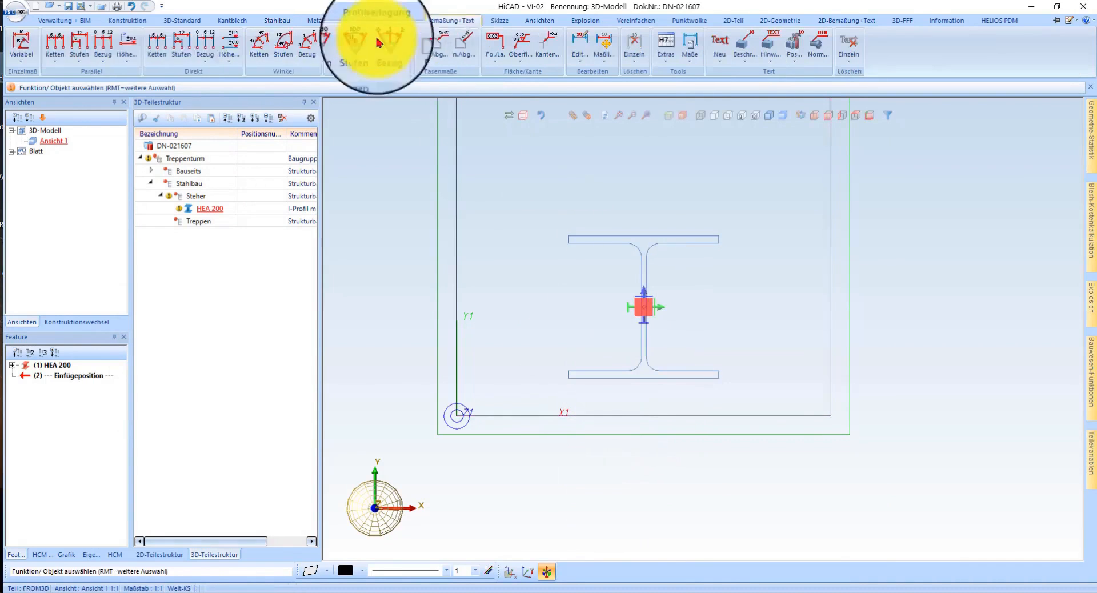
click(17, 43)
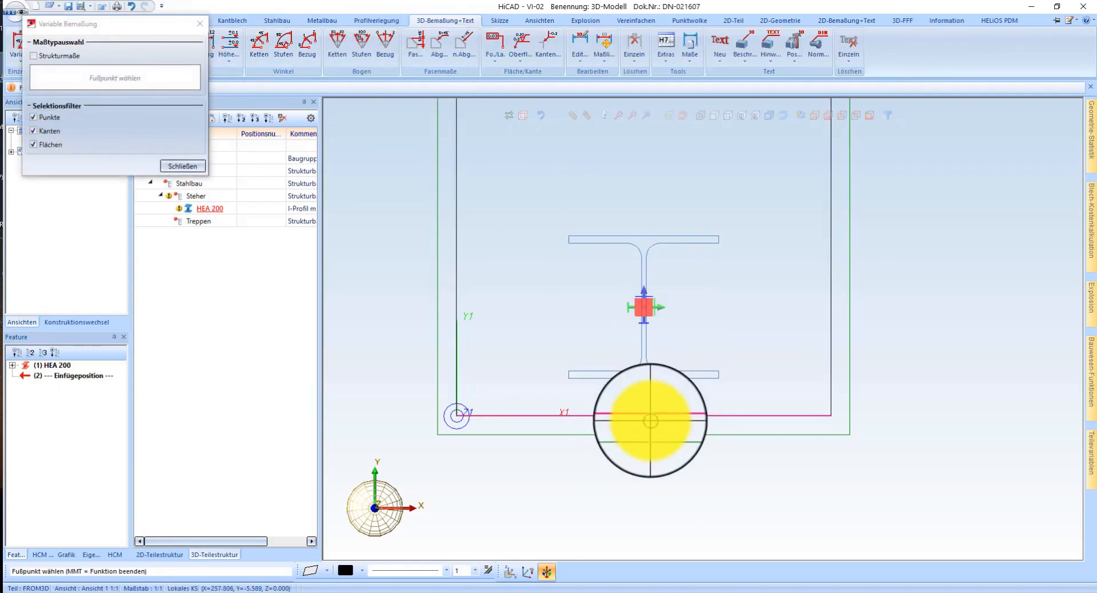
click(666, 386)
scroll(746, 393, up, 3)
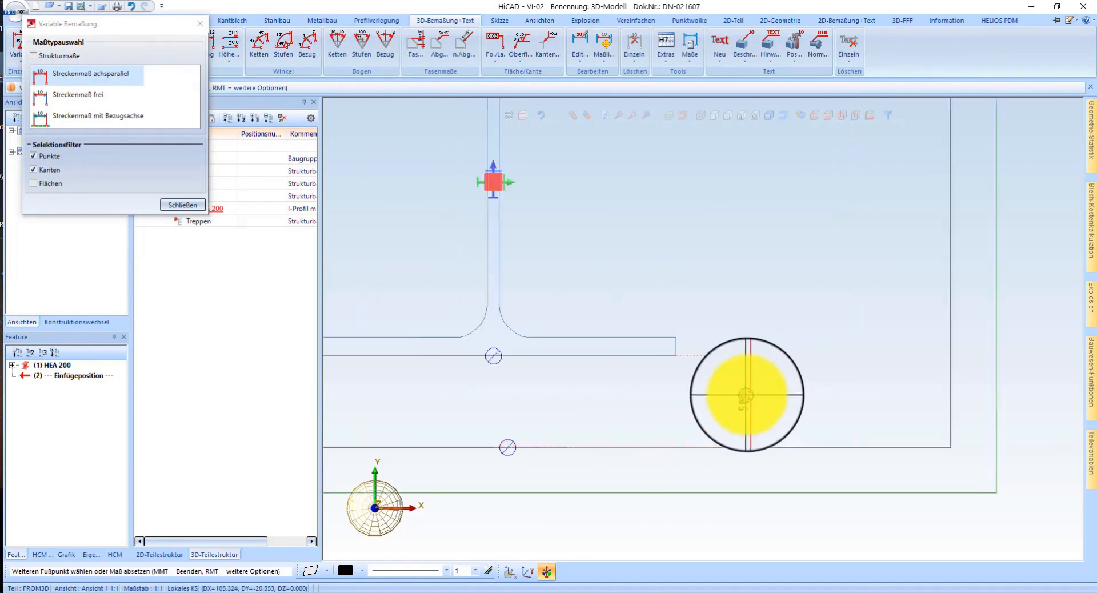
click(752, 382)
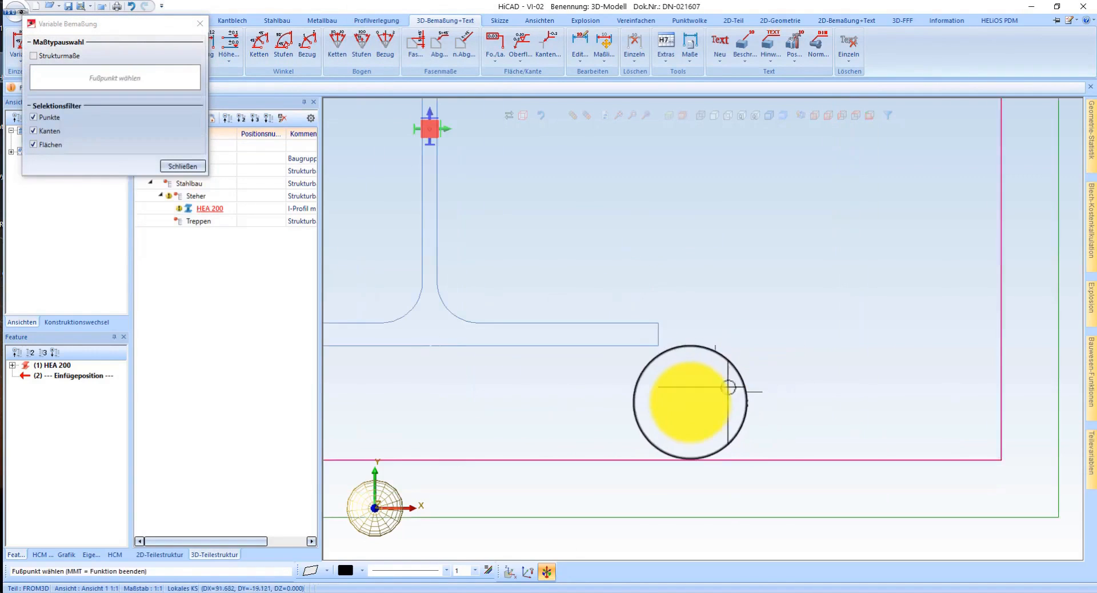
scroll(693, 392, down, 5)
middle_click(711, 331)
Step: Set the construction's main scale to 1:20
scroll(525, 306, down, 2)
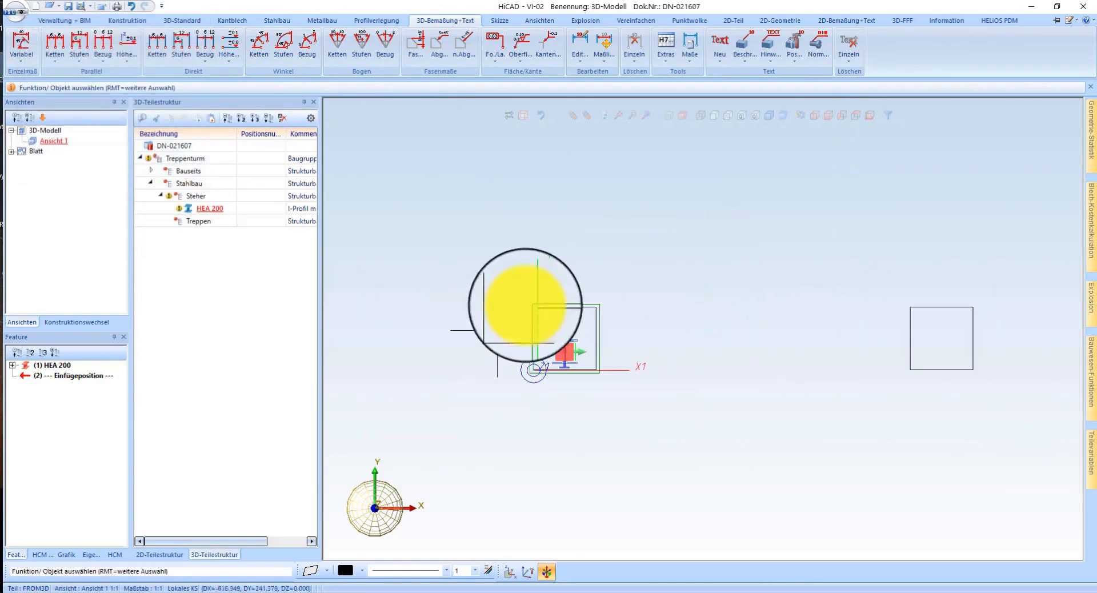
right_click(683, 232)
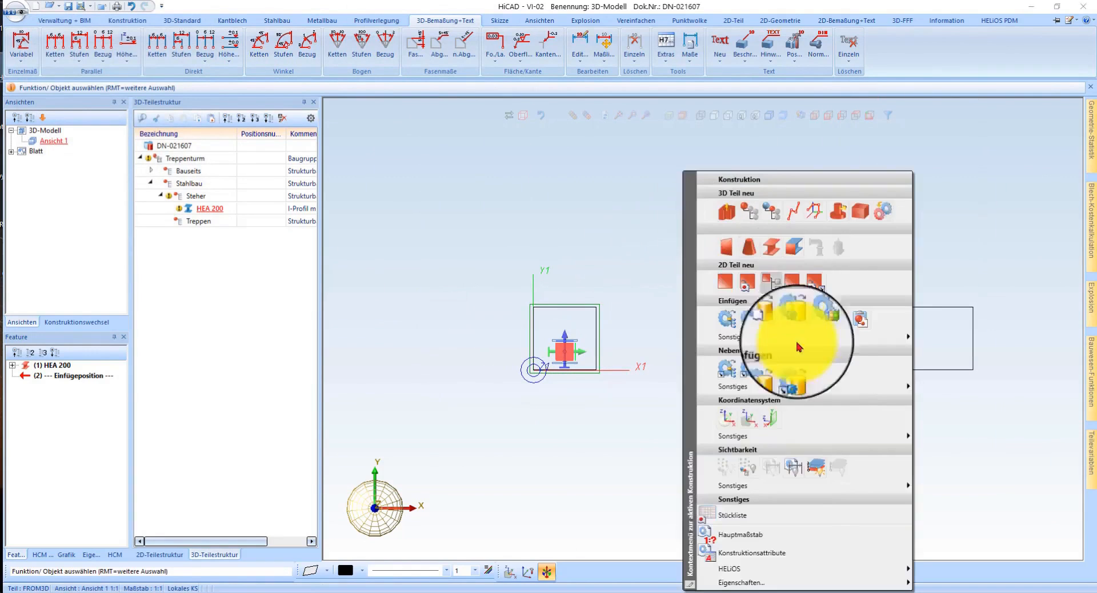
click(761, 539)
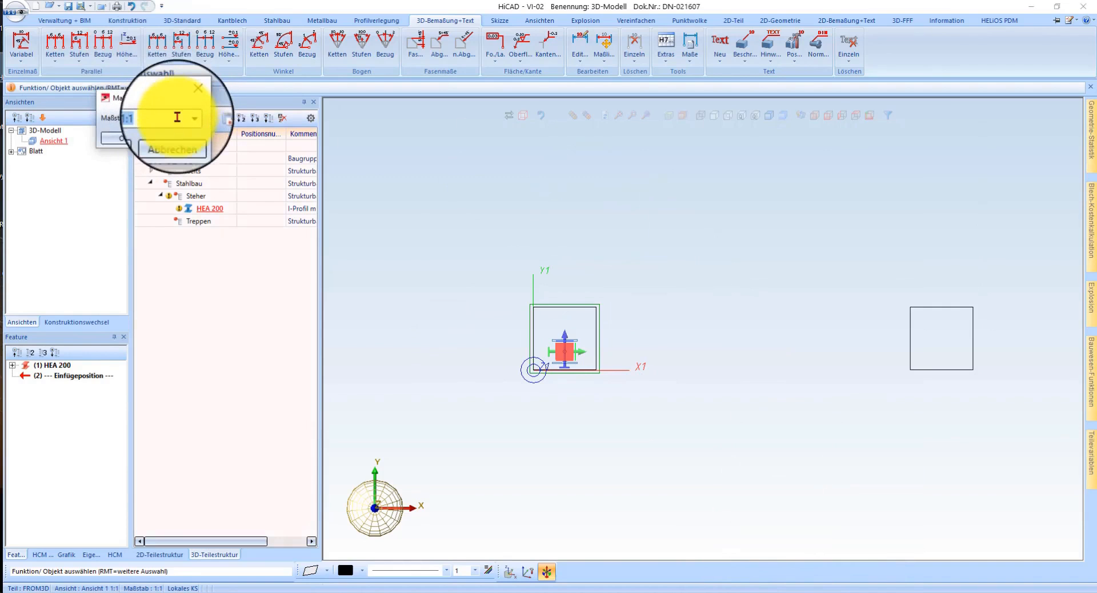
click(121, 137)
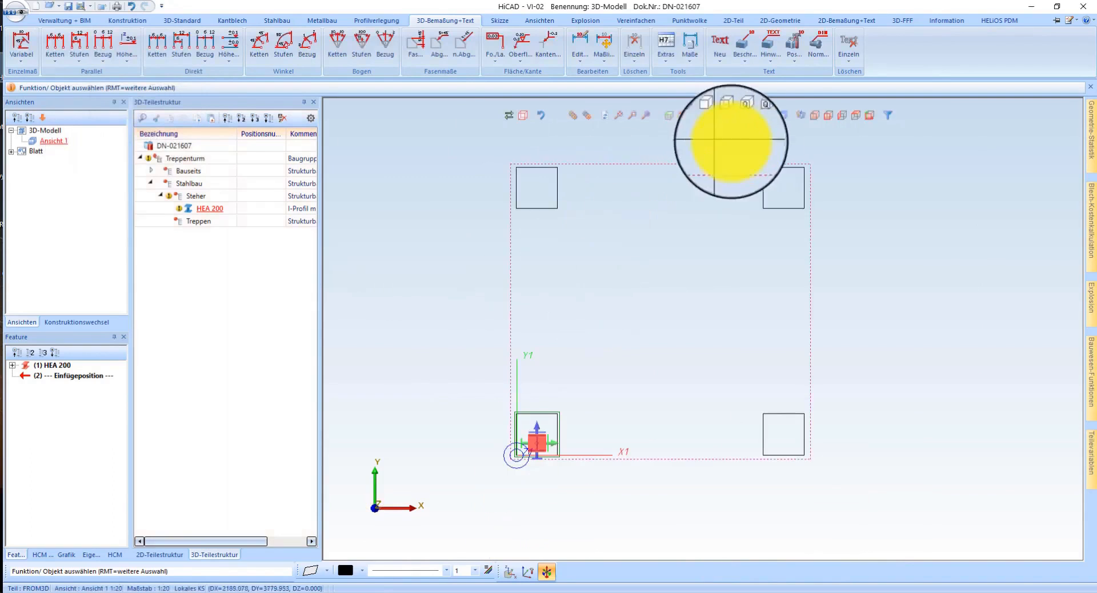
Step: Repeat the post by two-point displacement from the first foundation's top corner to the matching corners of the other three foundations
click(755, 116)
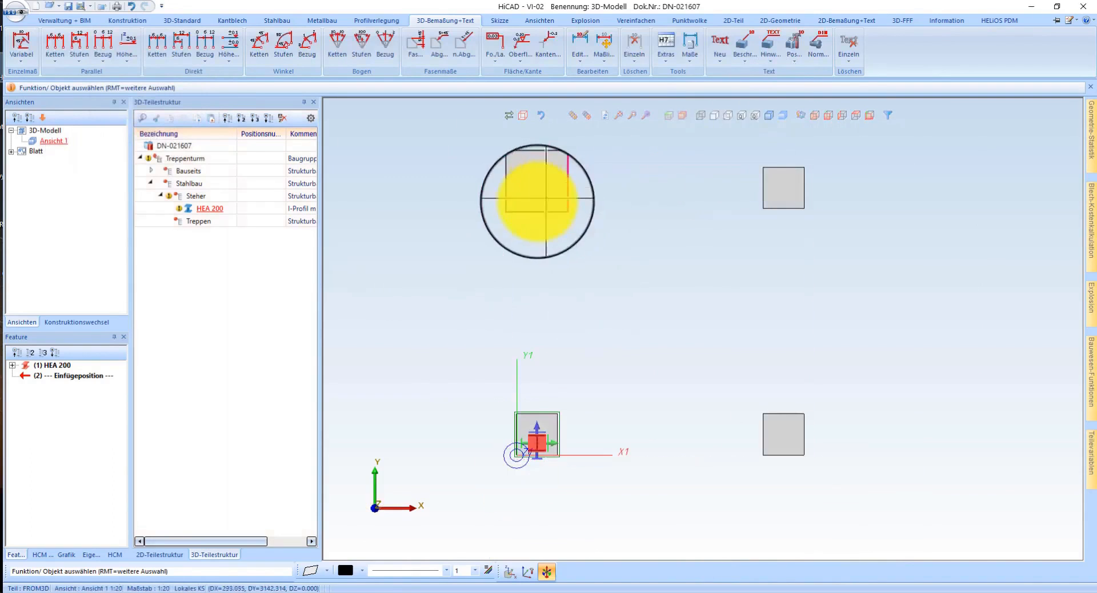
click(828, 115)
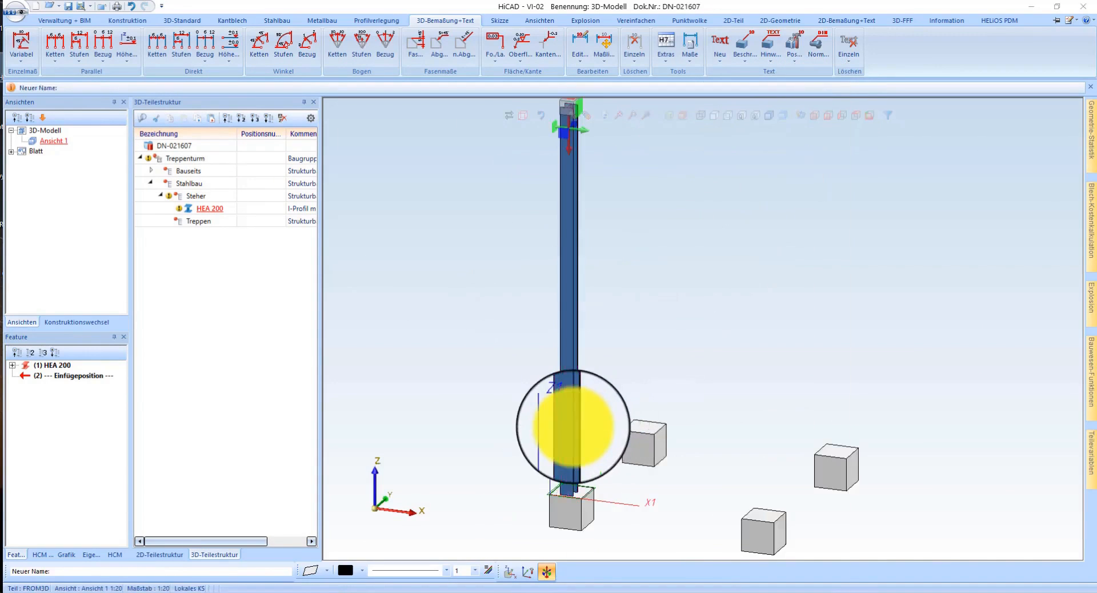
right_click(573, 426)
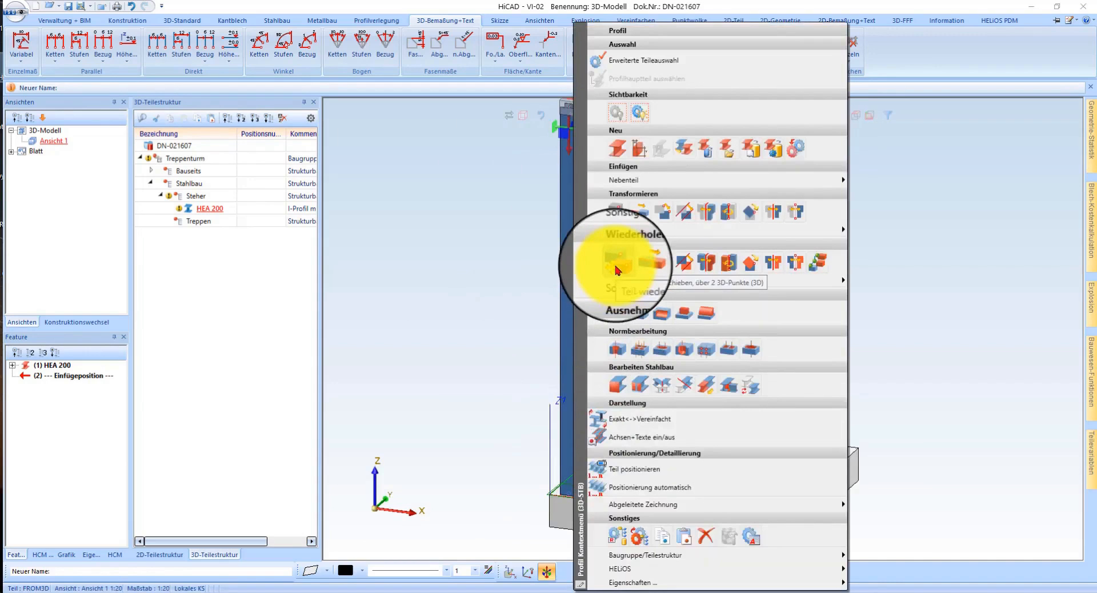
click(618, 270)
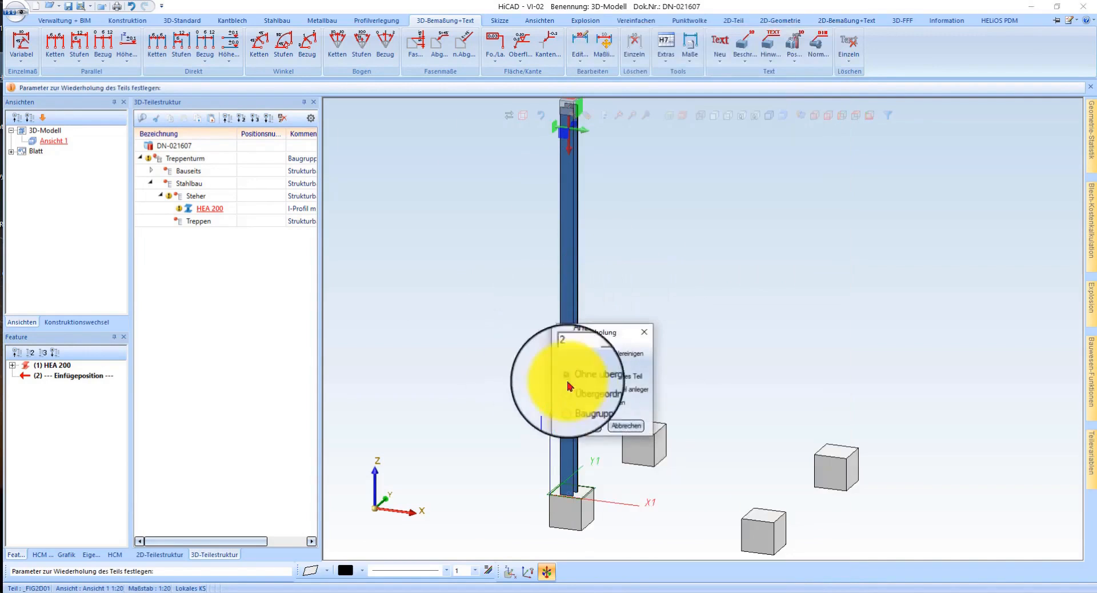
click(576, 427)
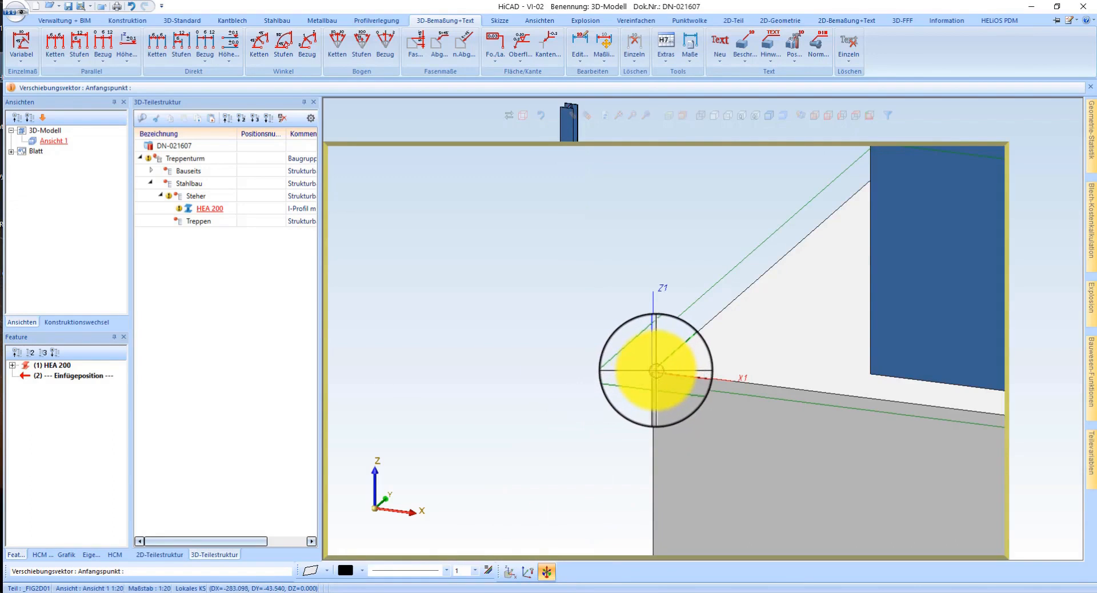
click(653, 374)
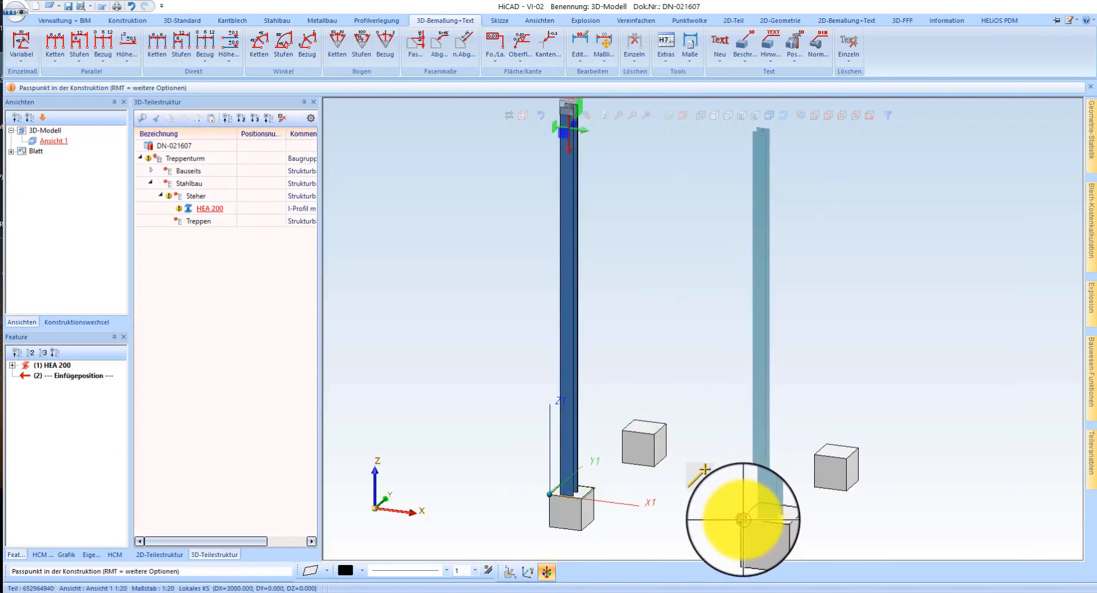
click(743, 520)
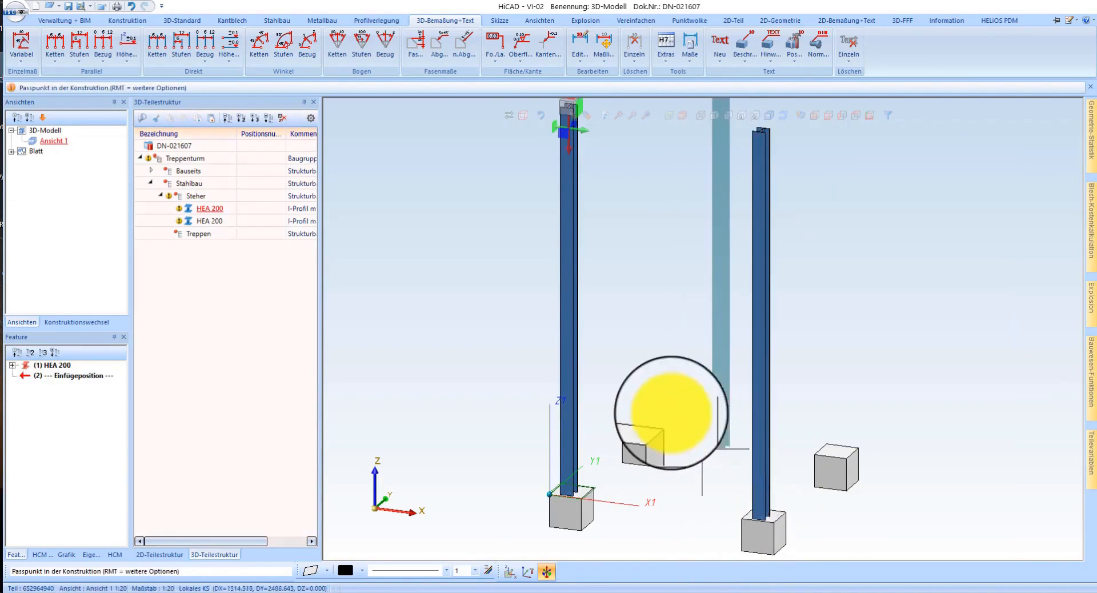
click(637, 428)
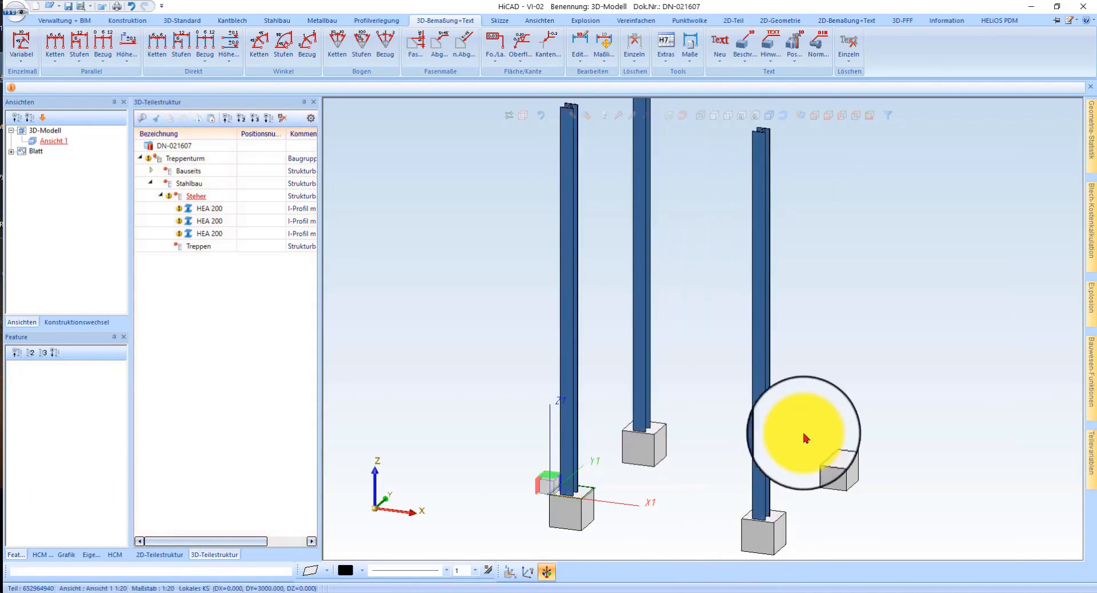
click(823, 457)
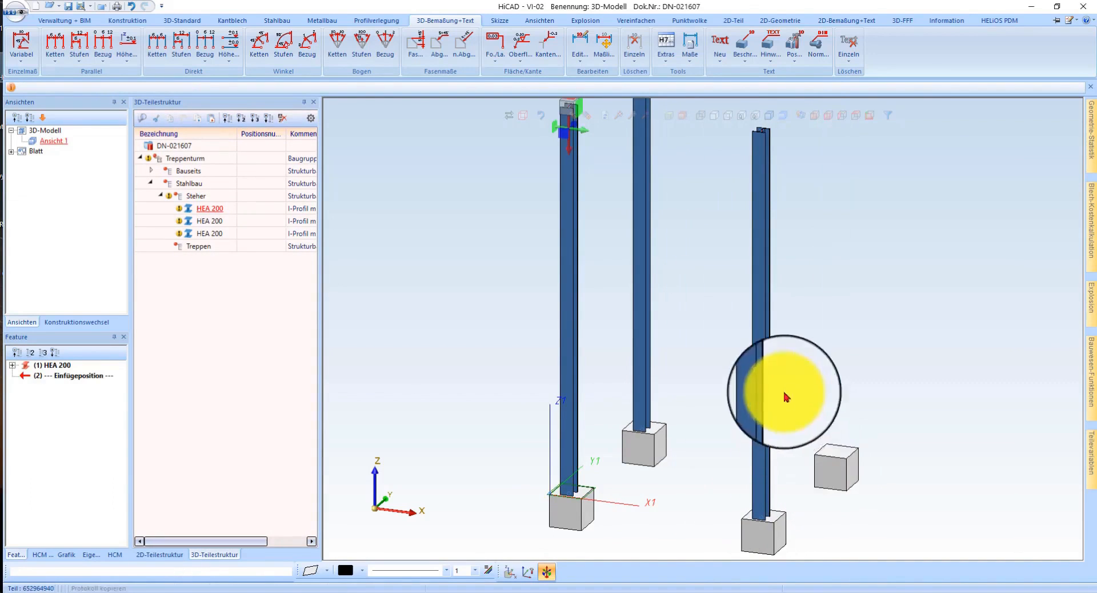
key(Escape)
Step: Move the two rear posts together along Y by 260-50 mm, from their outer flange line toward the foundation's rear edge
scroll(726, 269, down, 2)
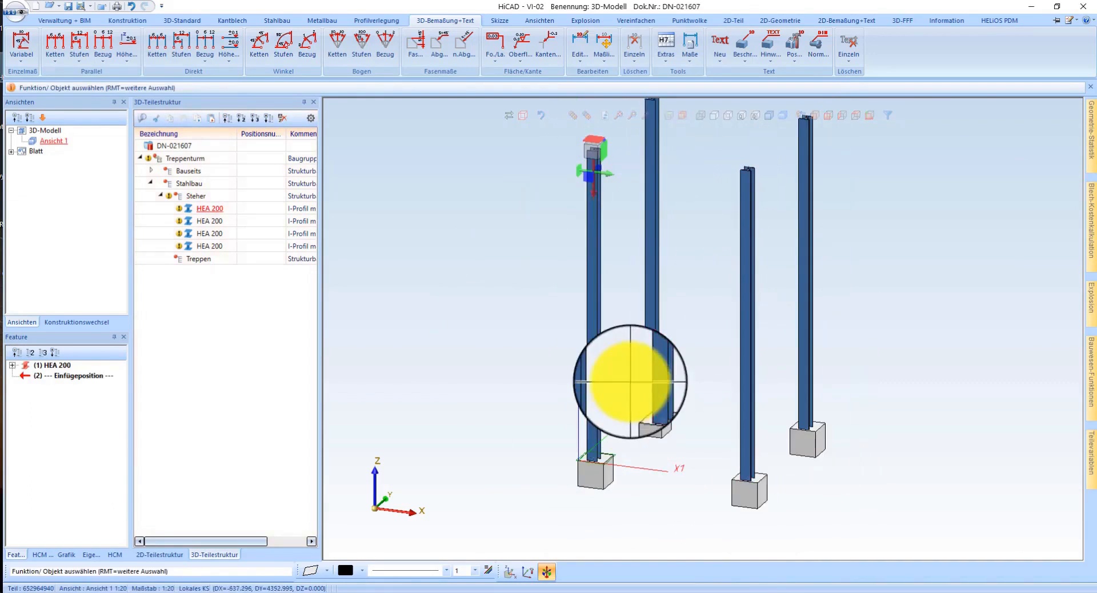
click(853, 116)
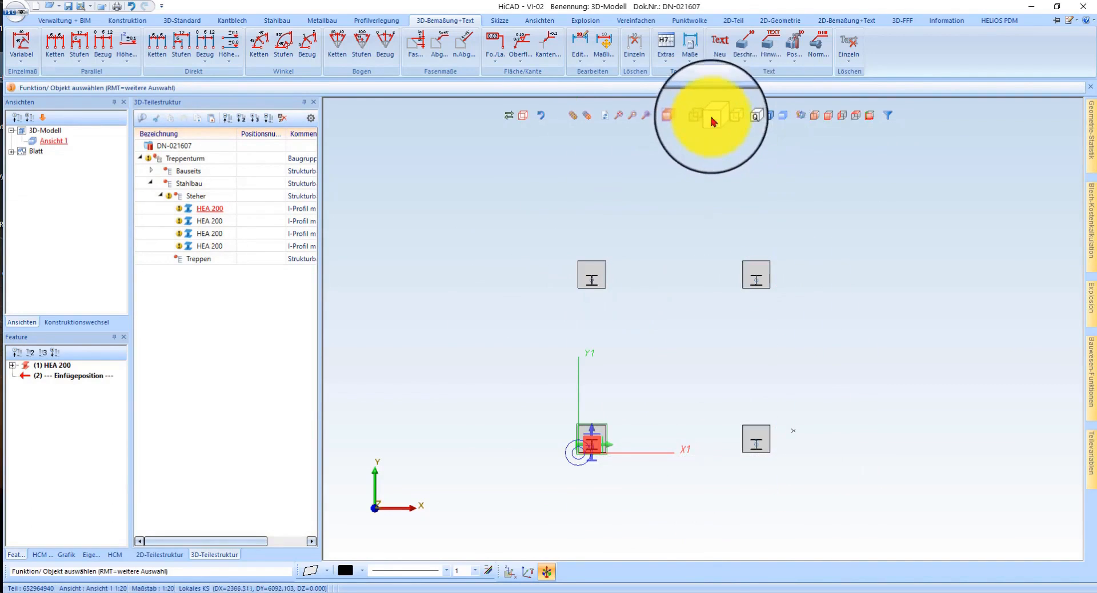
scroll(583, 200, up, 2)
click(550, 345)
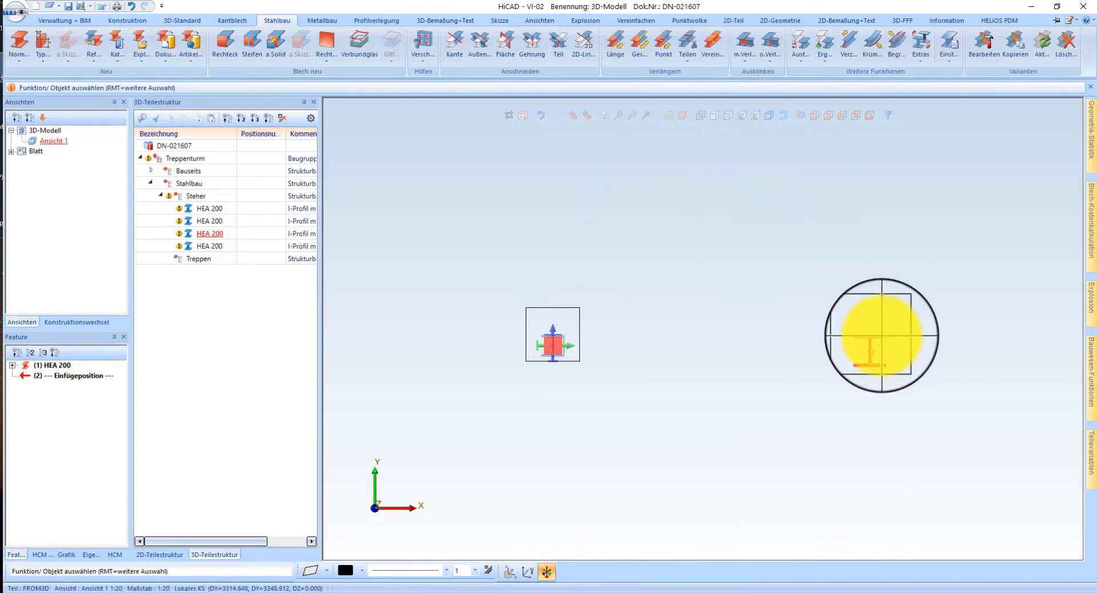
click(882, 337)
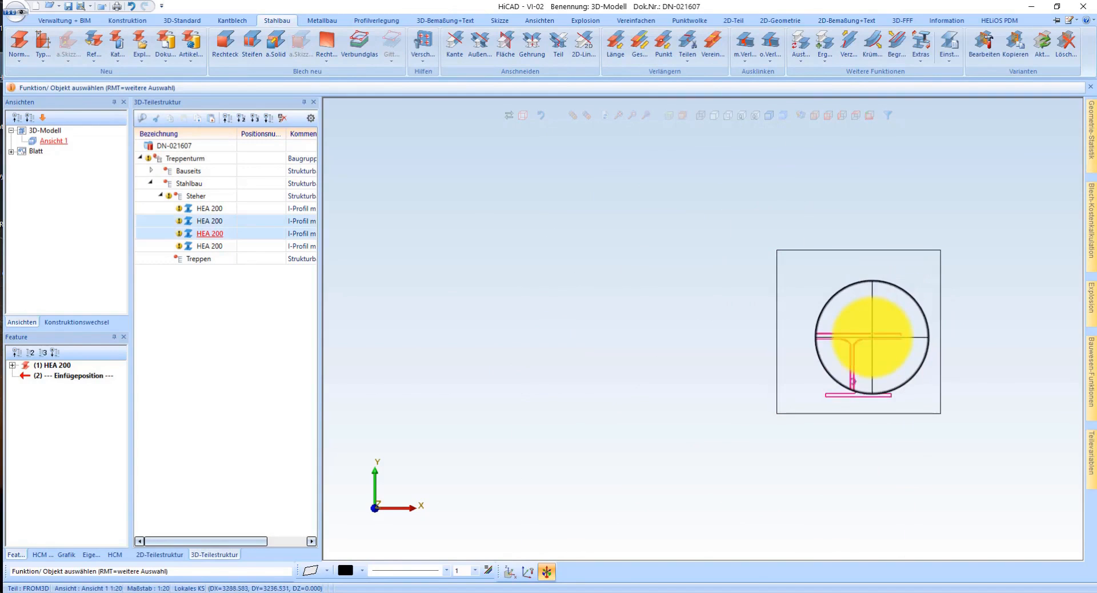
right_click(883, 309)
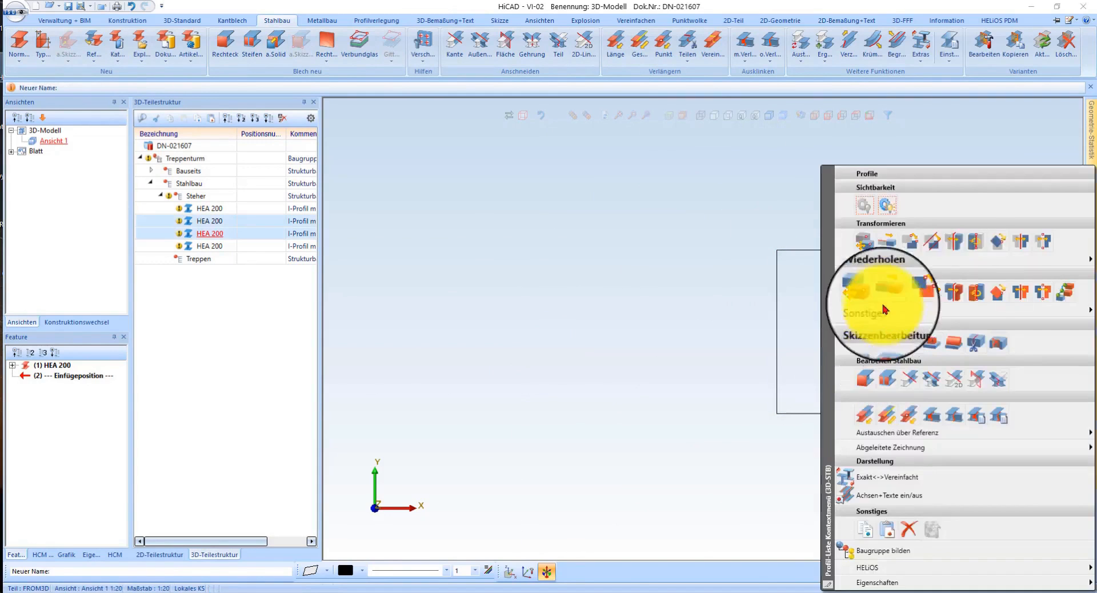
click(943, 240)
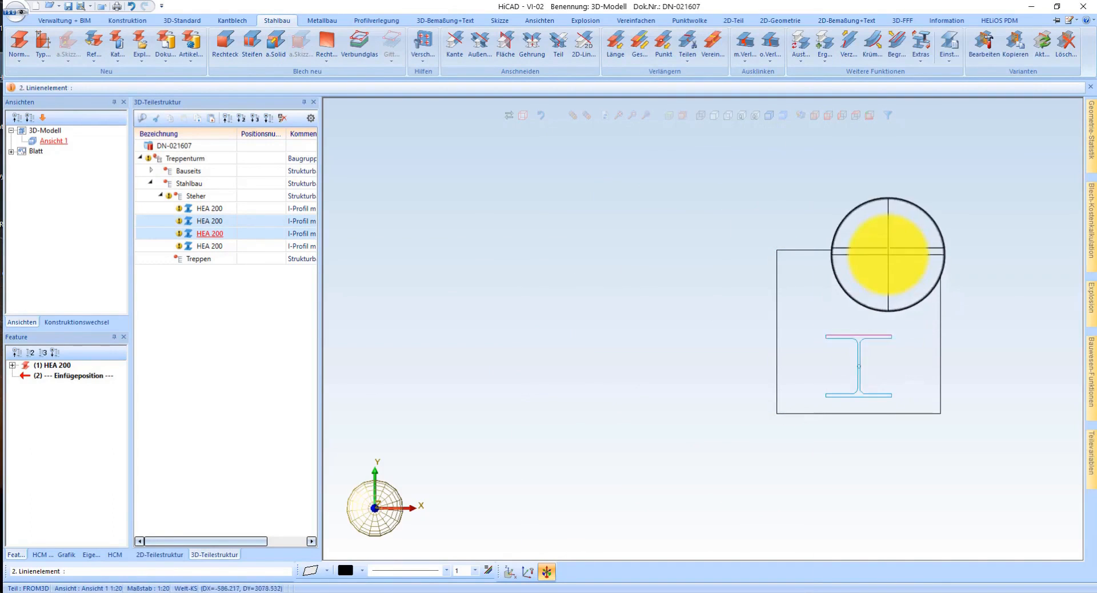
click(888, 252)
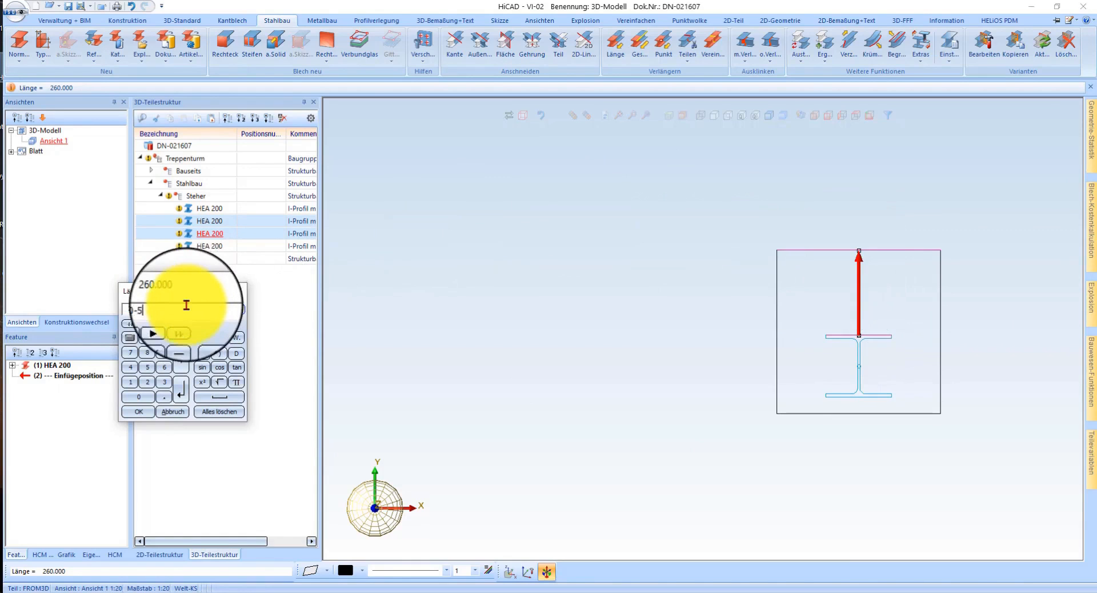
text(0)
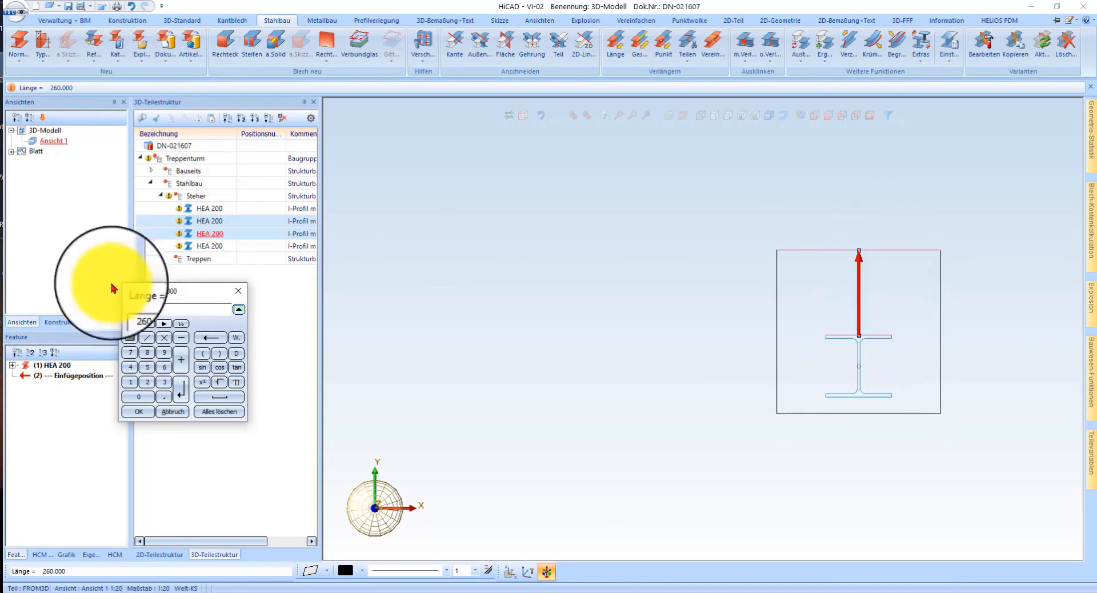
click(146, 419)
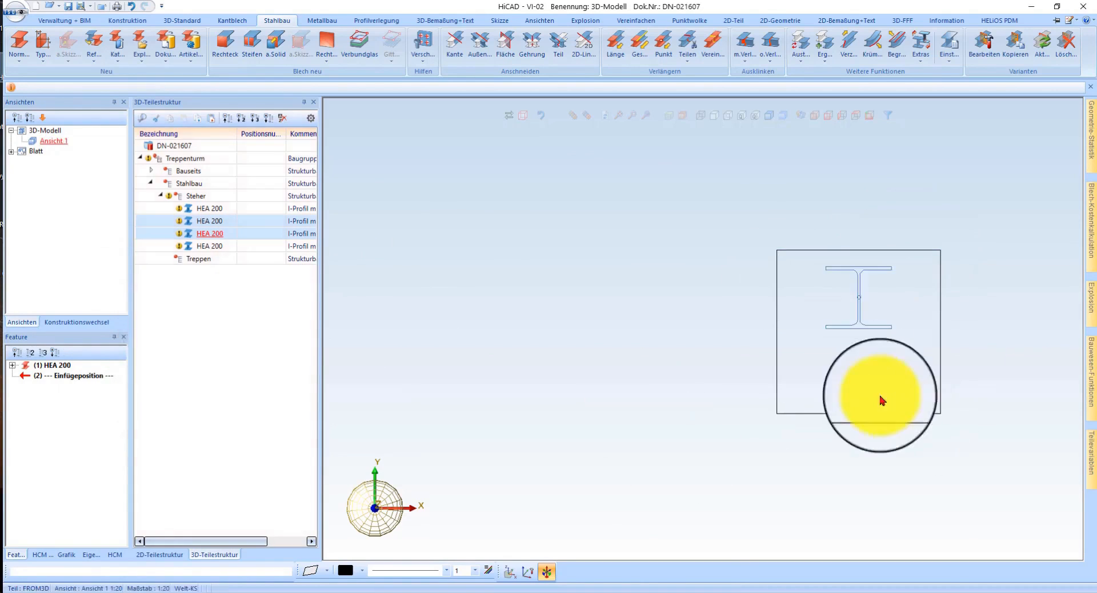
Step: Switch to a shaded axonometric view and examine the four posts on their foundations from the opposite side
click(815, 118)
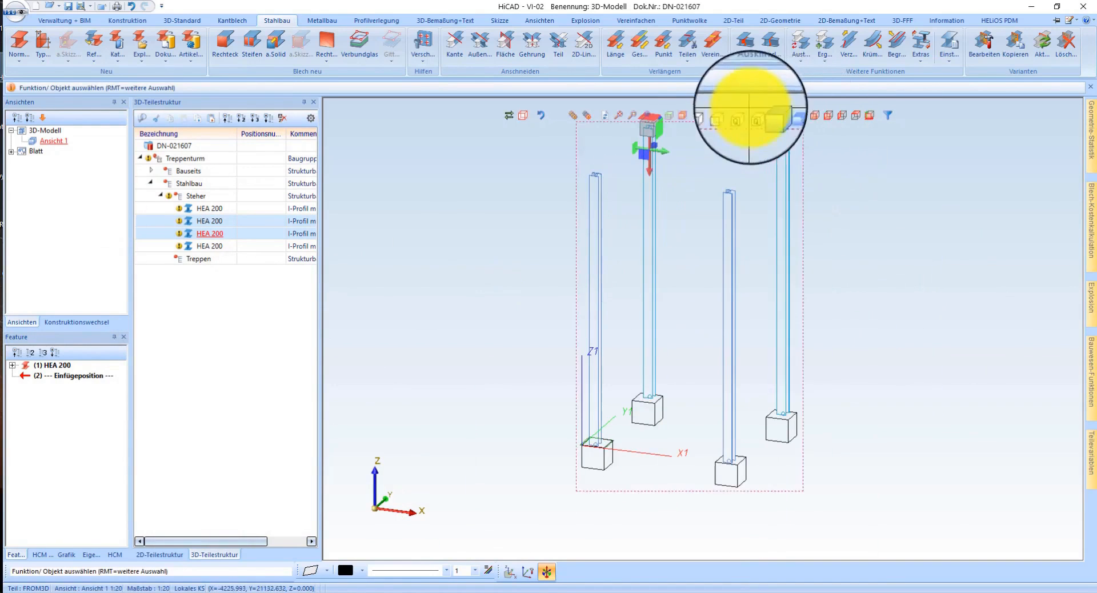
click(771, 119)
scroll(571, 400, up, 4)
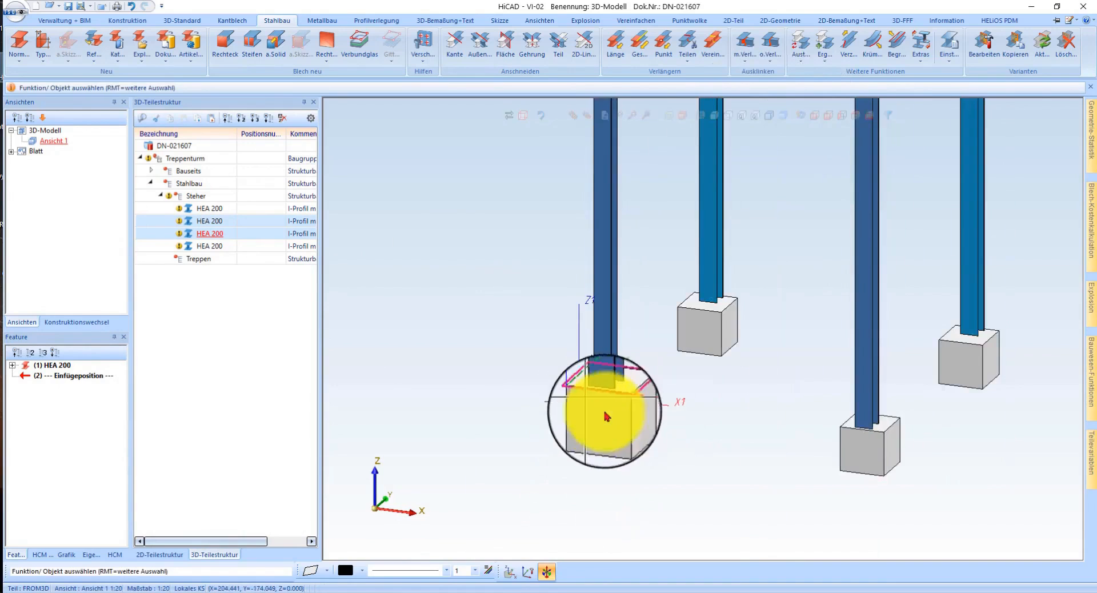
middle_click(669, 406)
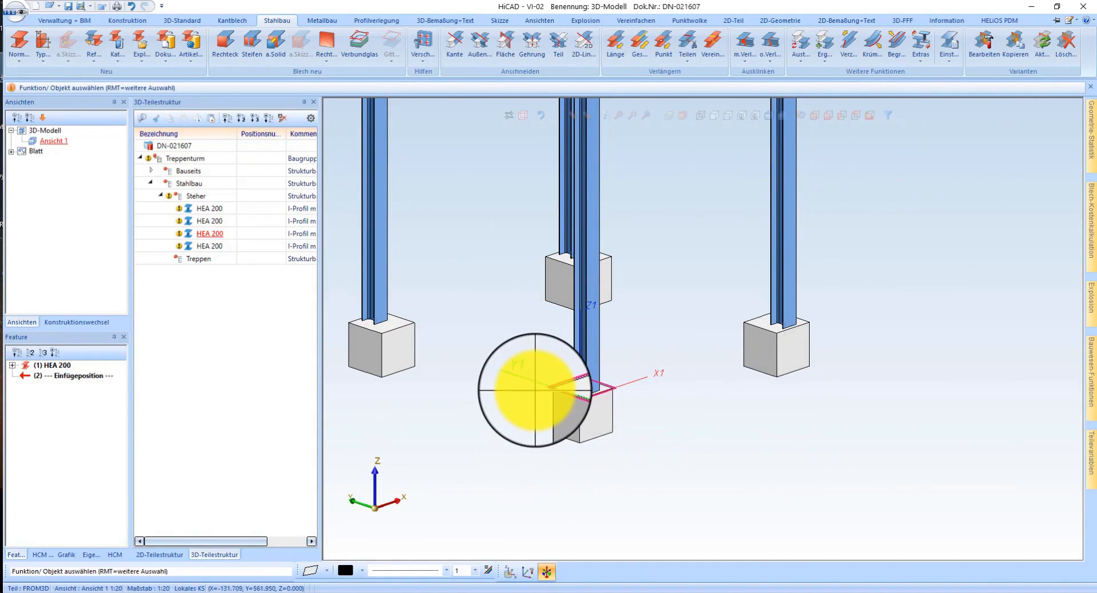
scroll(566, 368, up, 4)
scroll(760, 414, down, 5)
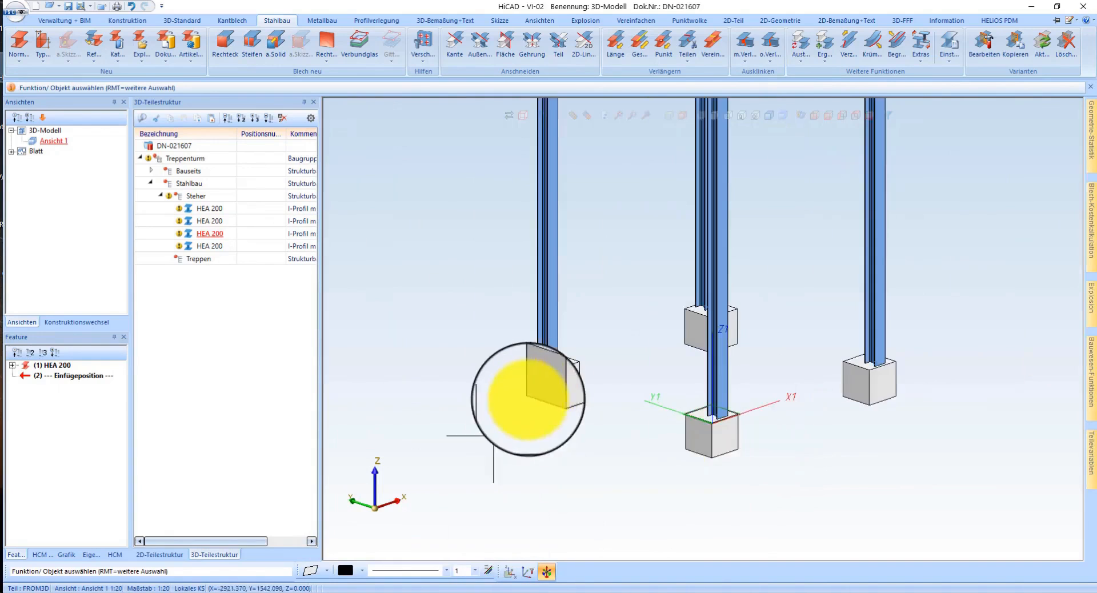
scroll(394, 474, down, 3)
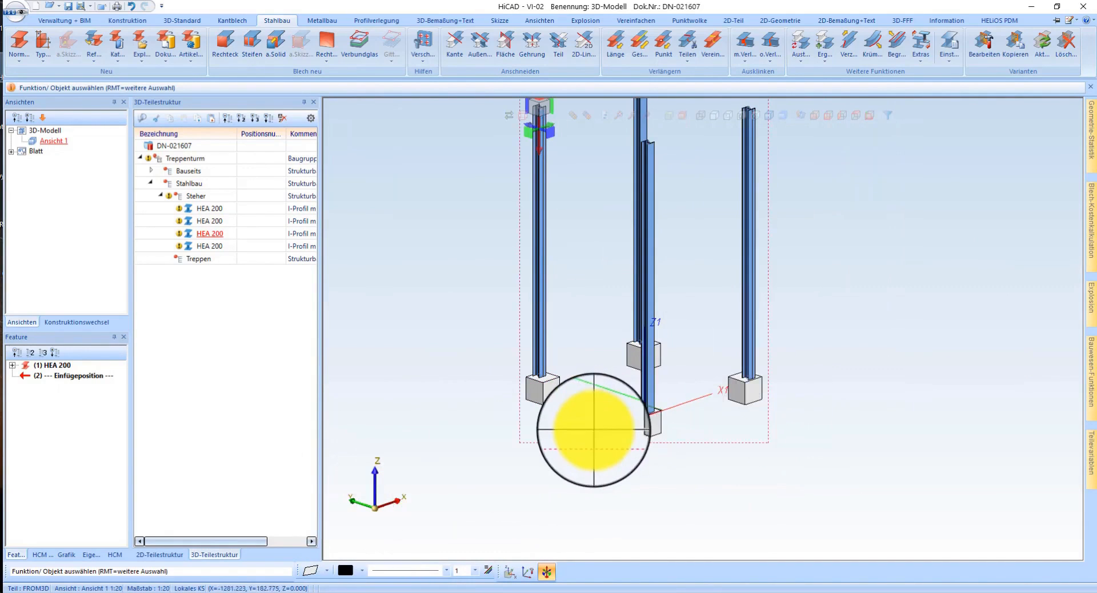
Step: Start the stair configurator from the Stahlbau construction functions without a stairwell sketch
click(1091, 371)
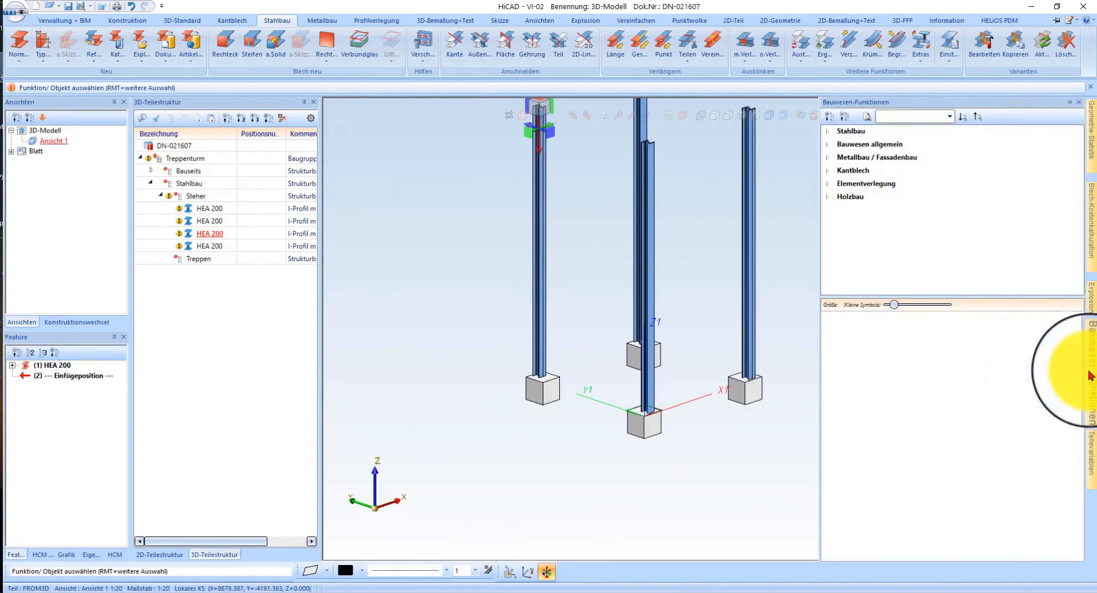
click(857, 132)
scroll(963, 380, down, 5)
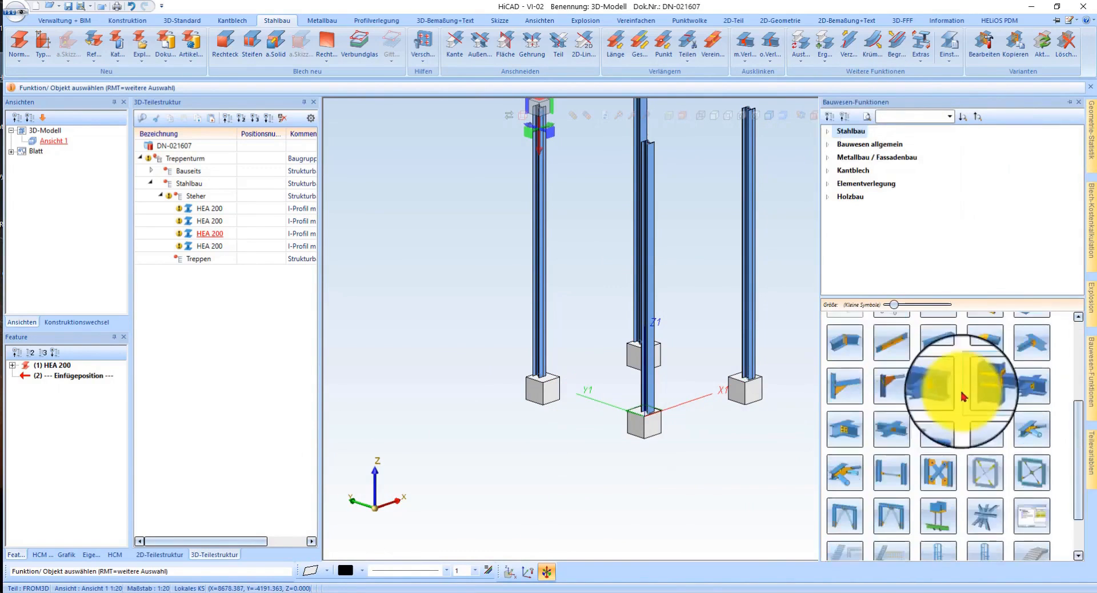
click(845, 541)
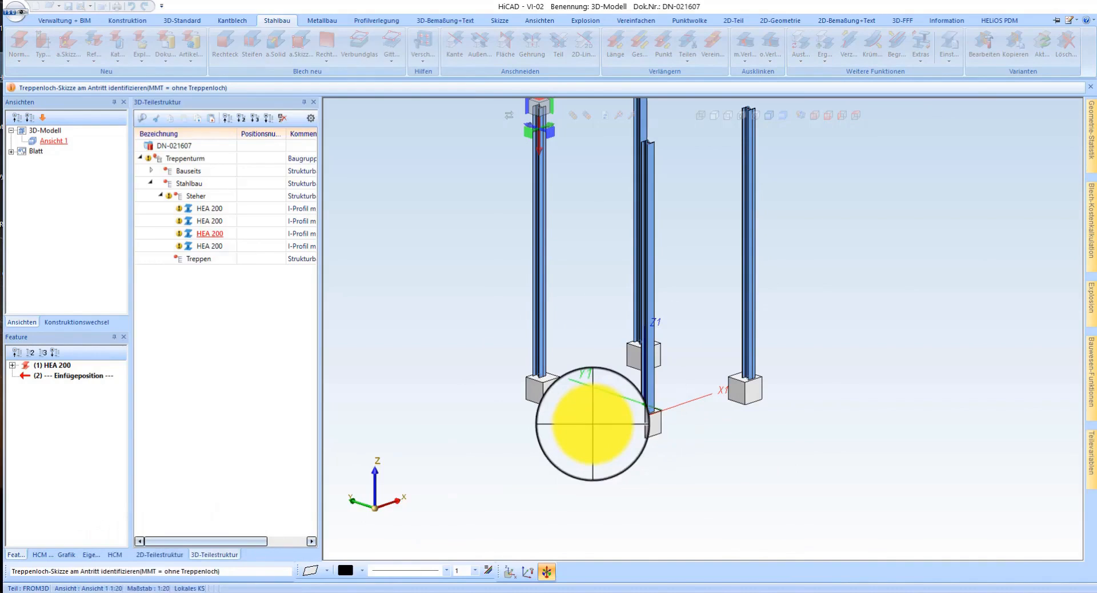
middle_click(575, 399)
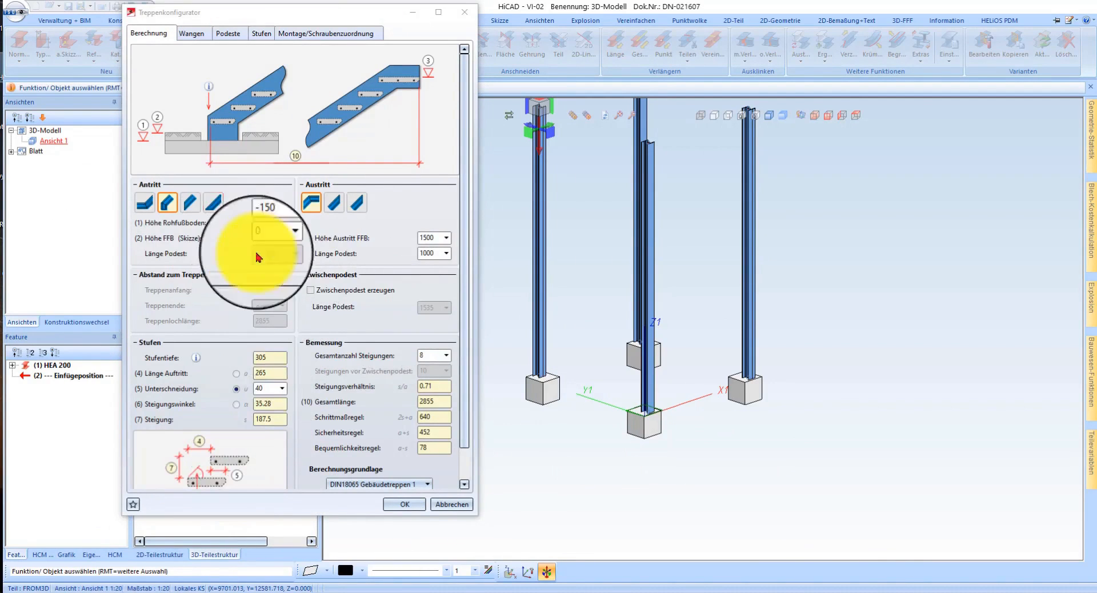
Step: Set the stair's raw floor height to -50, the exit finished floor height to 1600 and the number of risers to 9
click(271, 262)
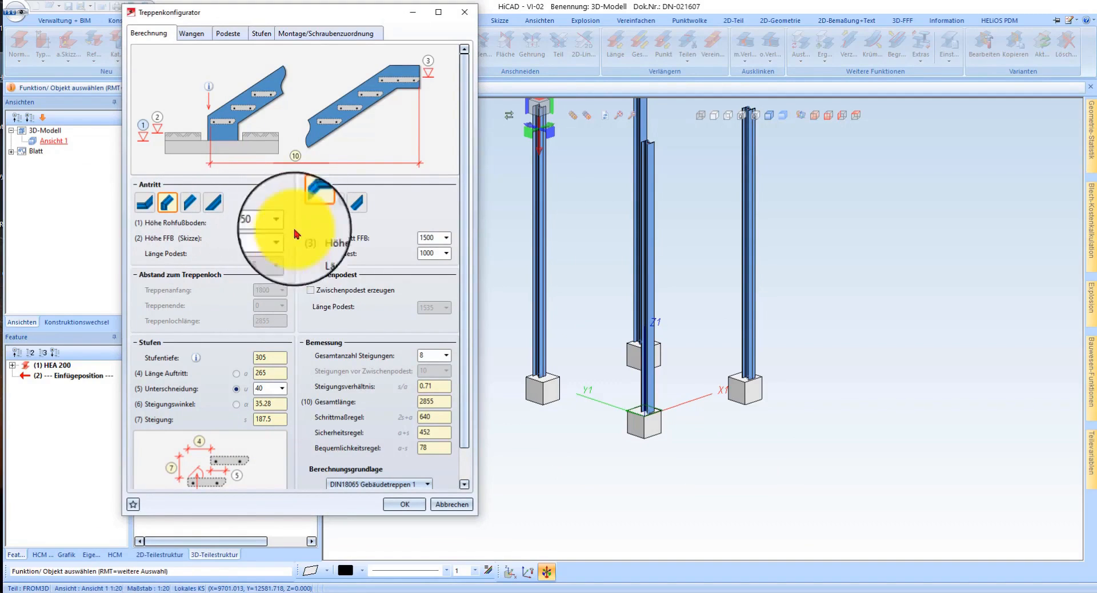
click(435, 238)
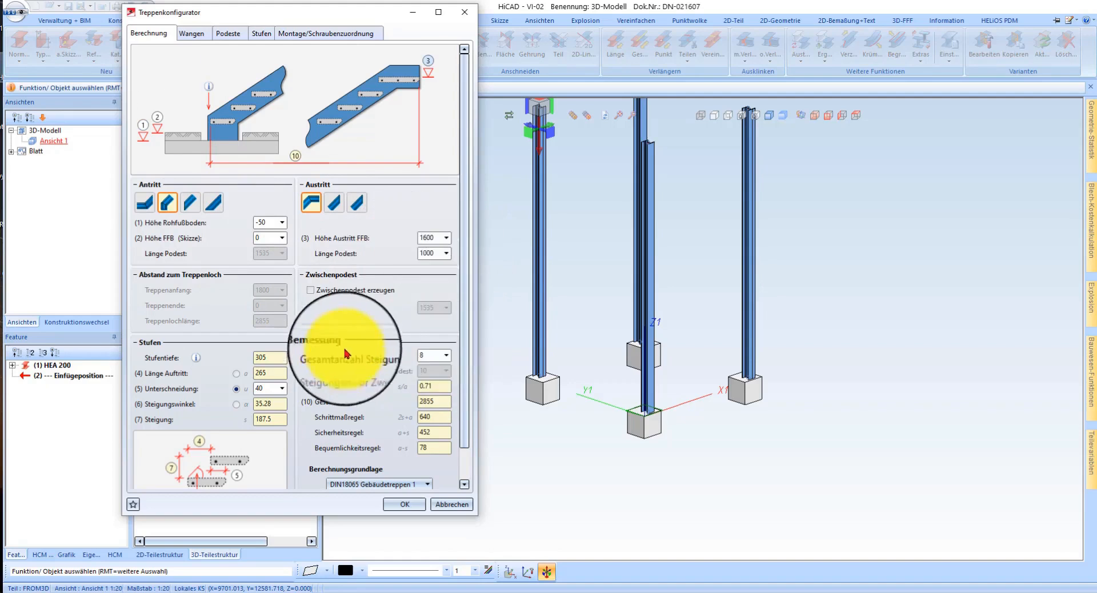
scroll(418, 331, down, 1)
click(429, 332)
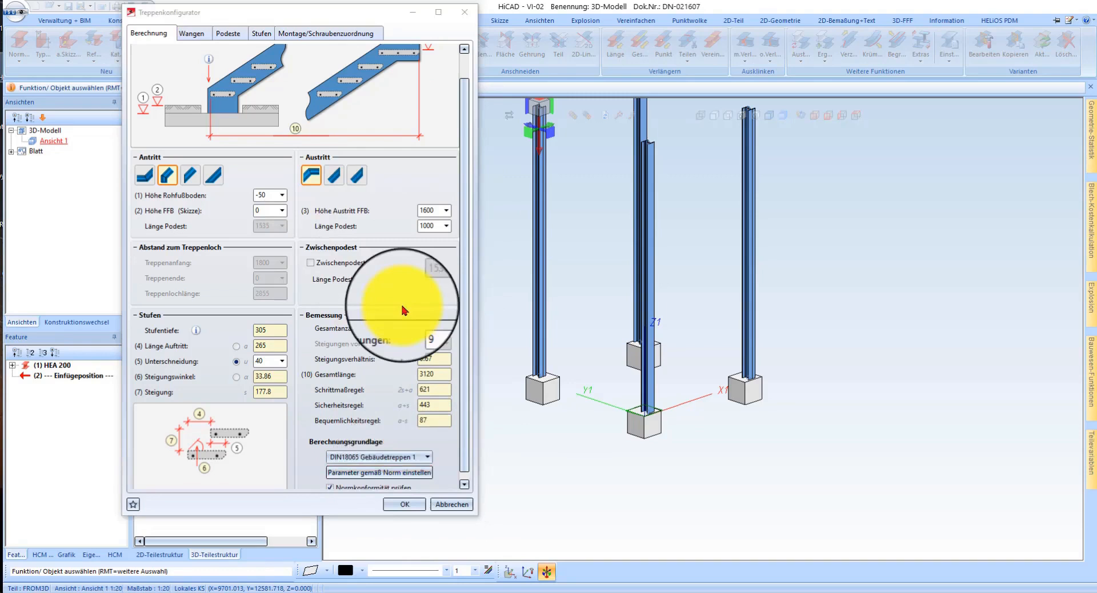
Step: Try the Kantblech U stringer variant with upper and lower widths of 0, and return to the standard profile variant
click(192, 33)
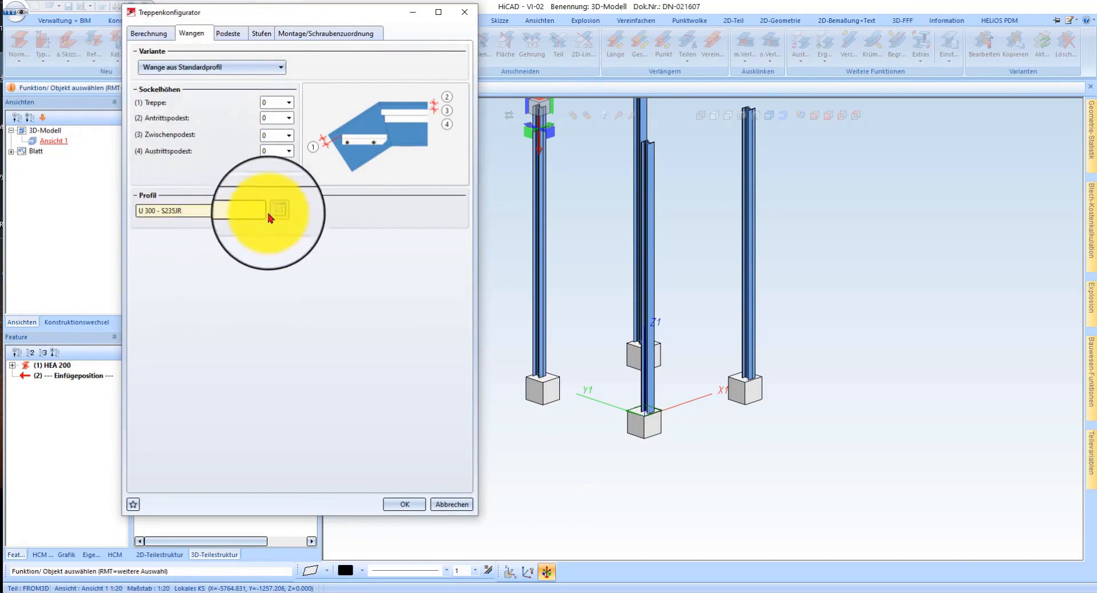
click(229, 67)
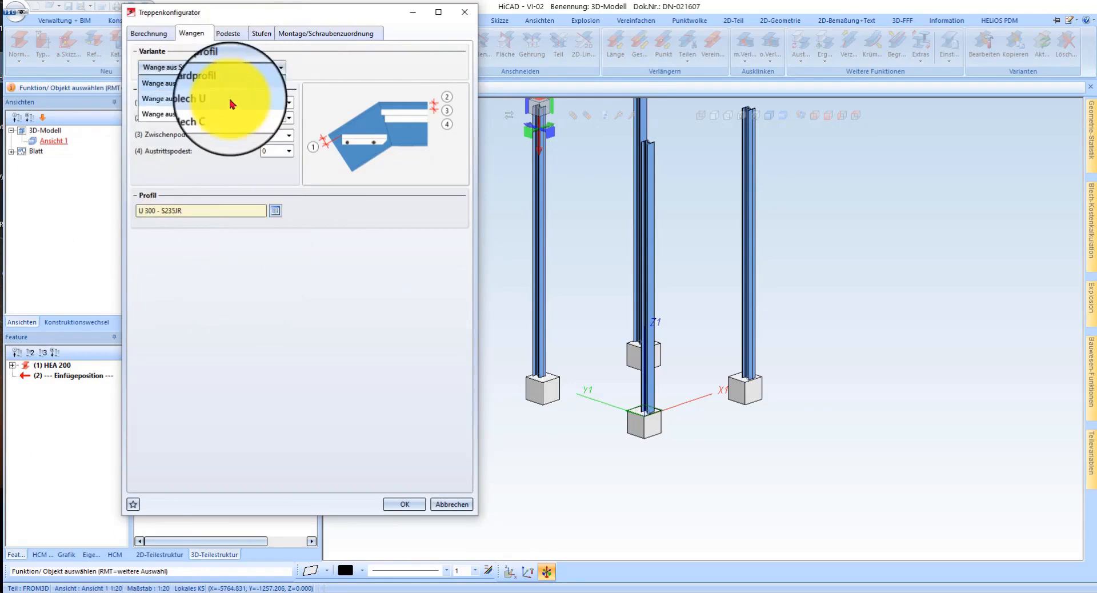
click(232, 102)
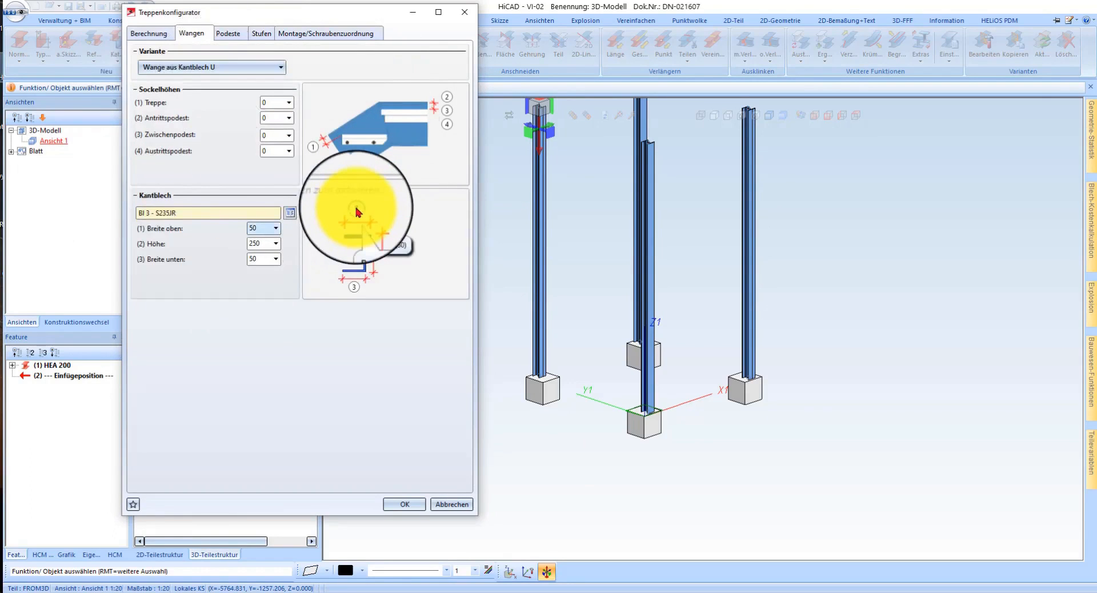
text(0)
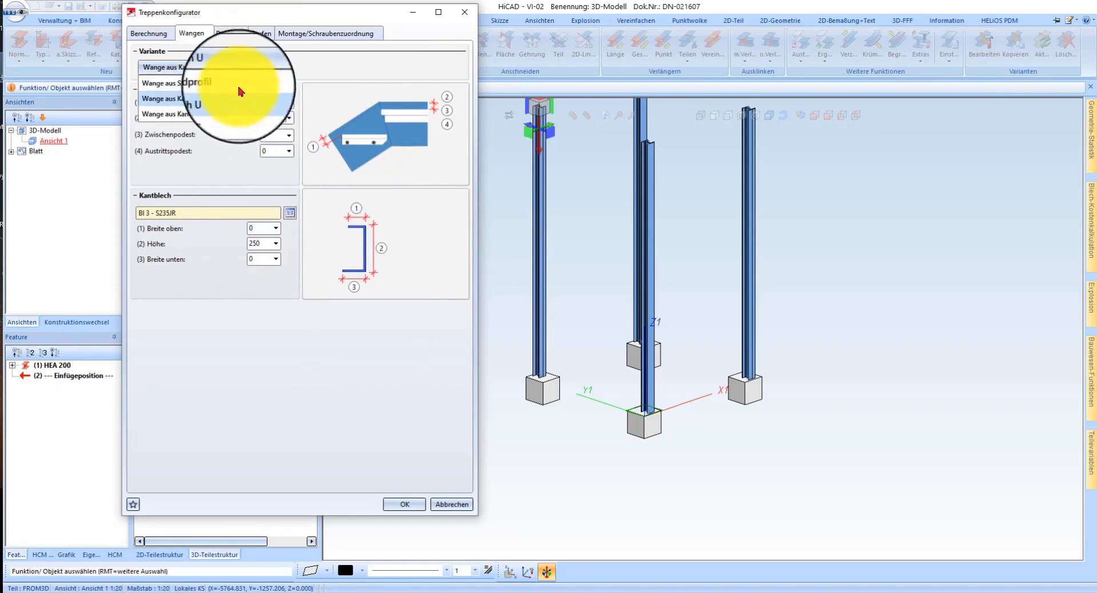
click(215, 92)
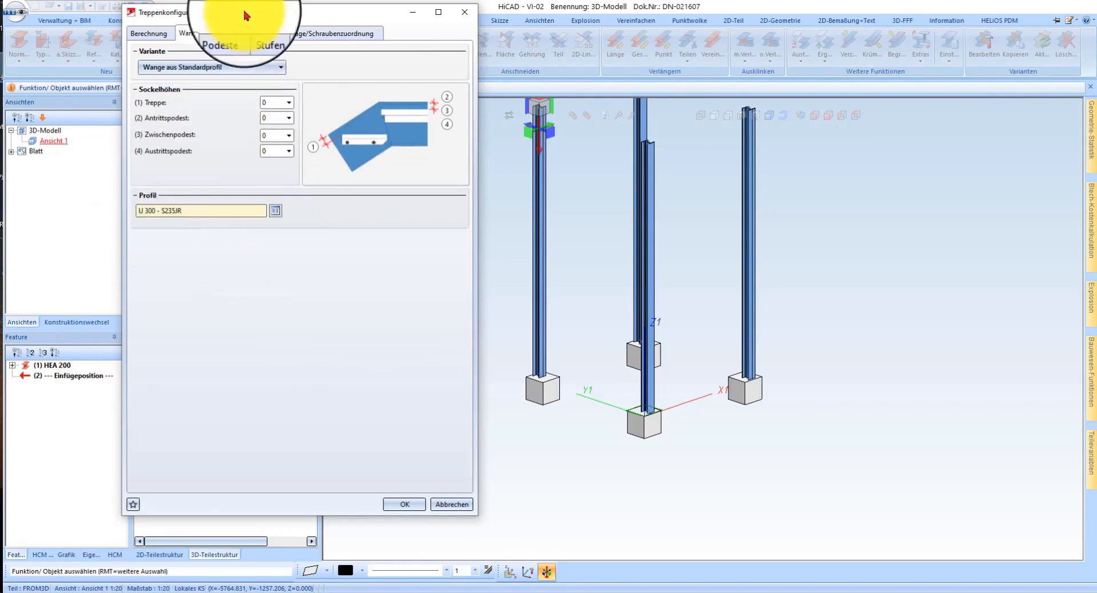
Step: Try creating the connection between the landing's support profile and the stringer, and switch it off again
click(229, 33)
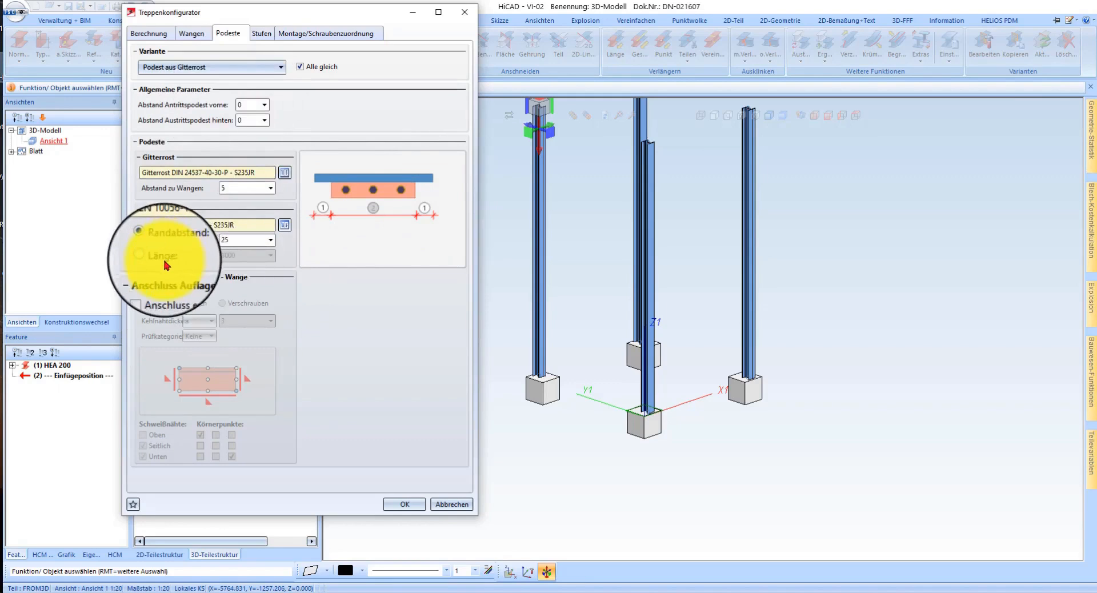
click(172, 298)
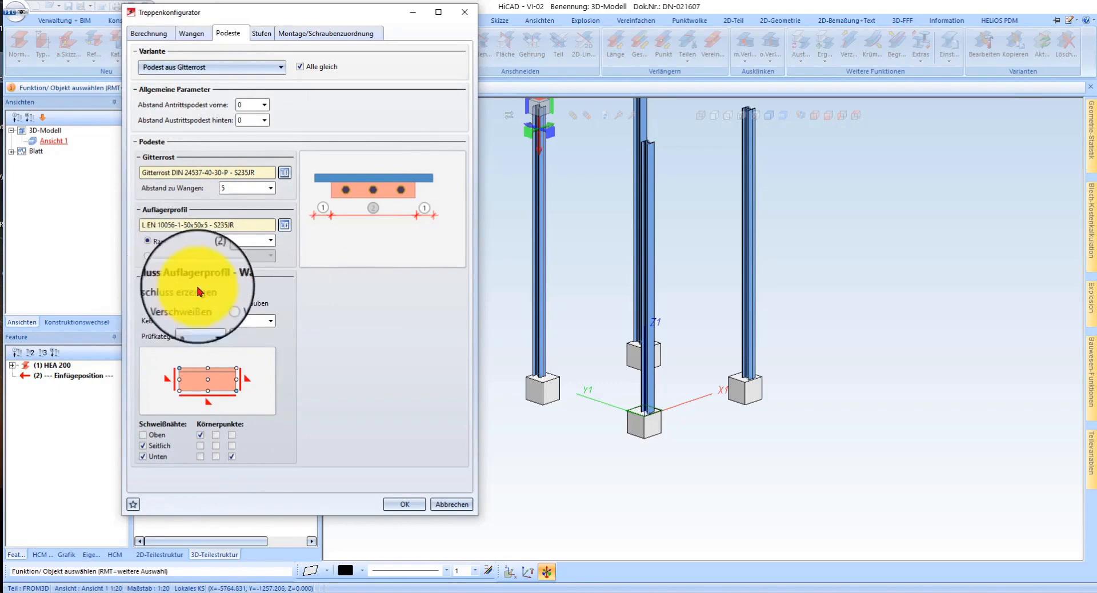
click(165, 290)
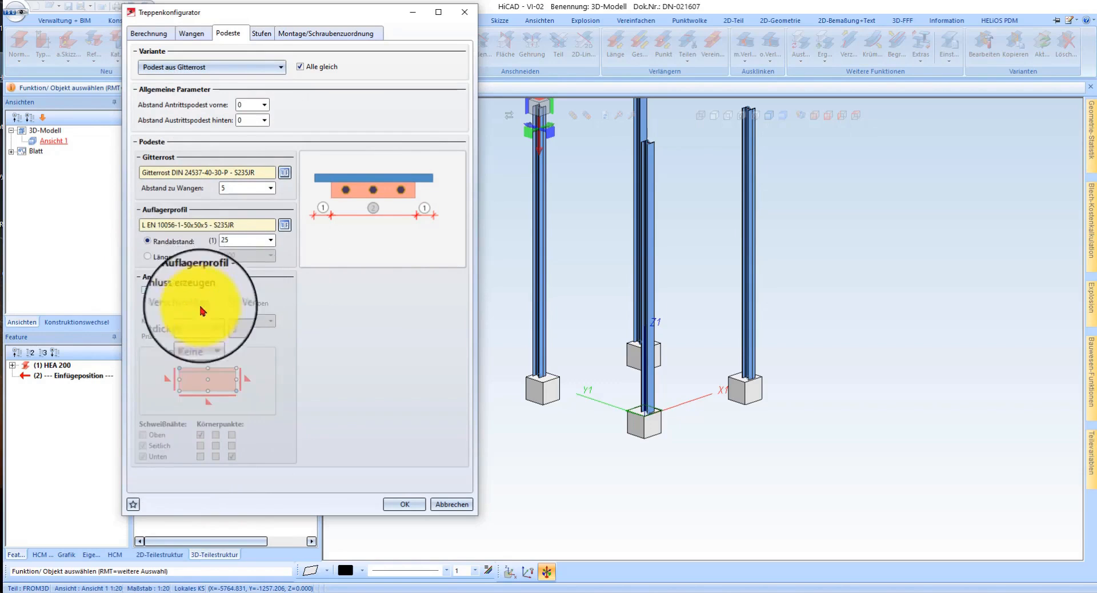
Step: Choose the standard grating tread P40-30-1200x305 and generate the stair
click(263, 35)
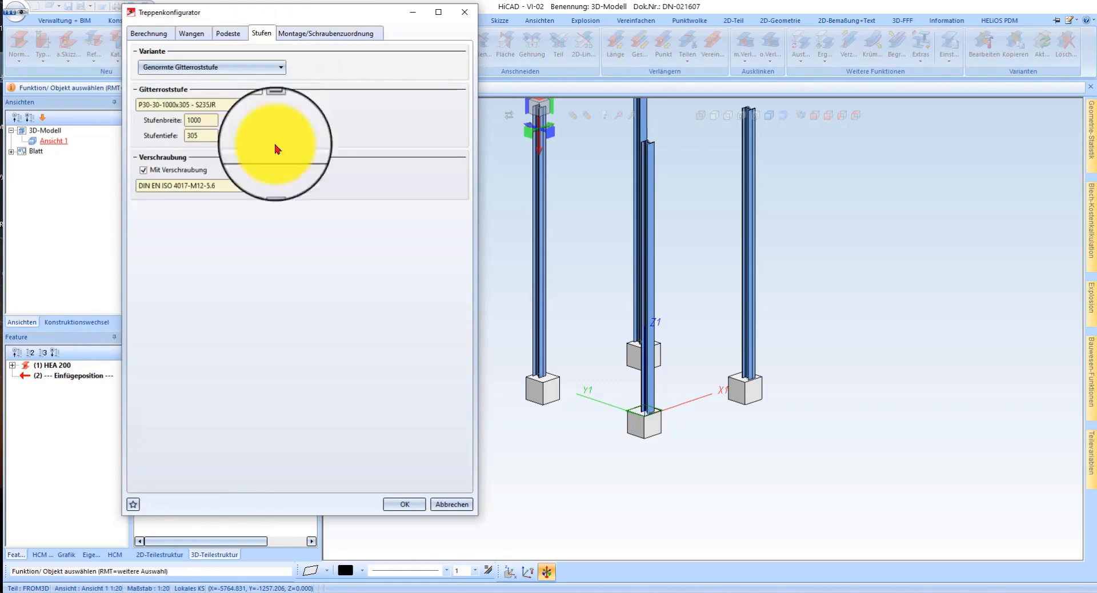
click(275, 105)
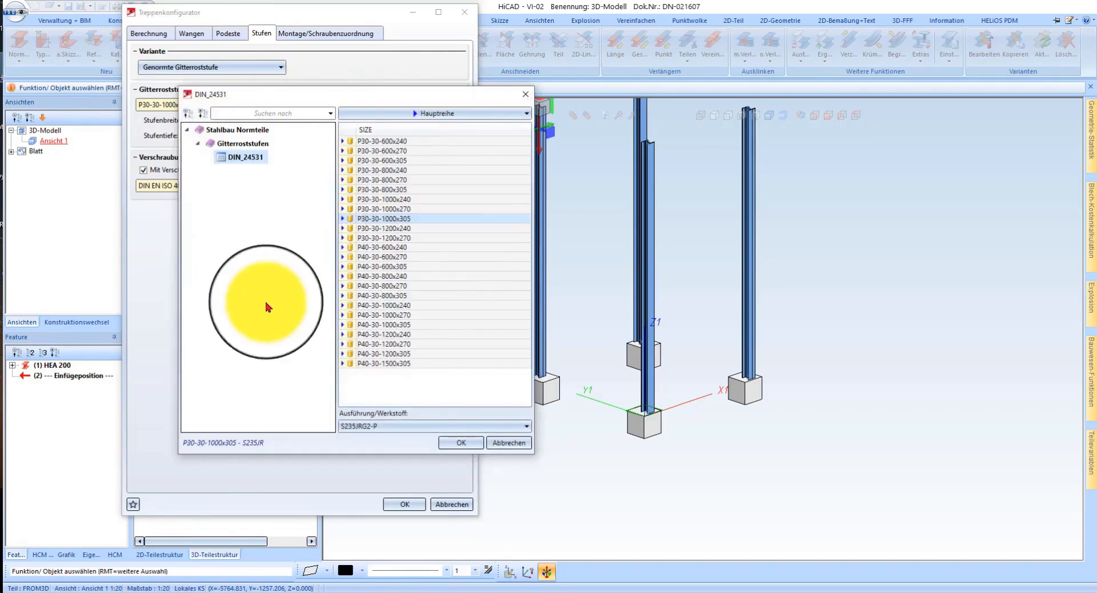
click(389, 353)
click(460, 444)
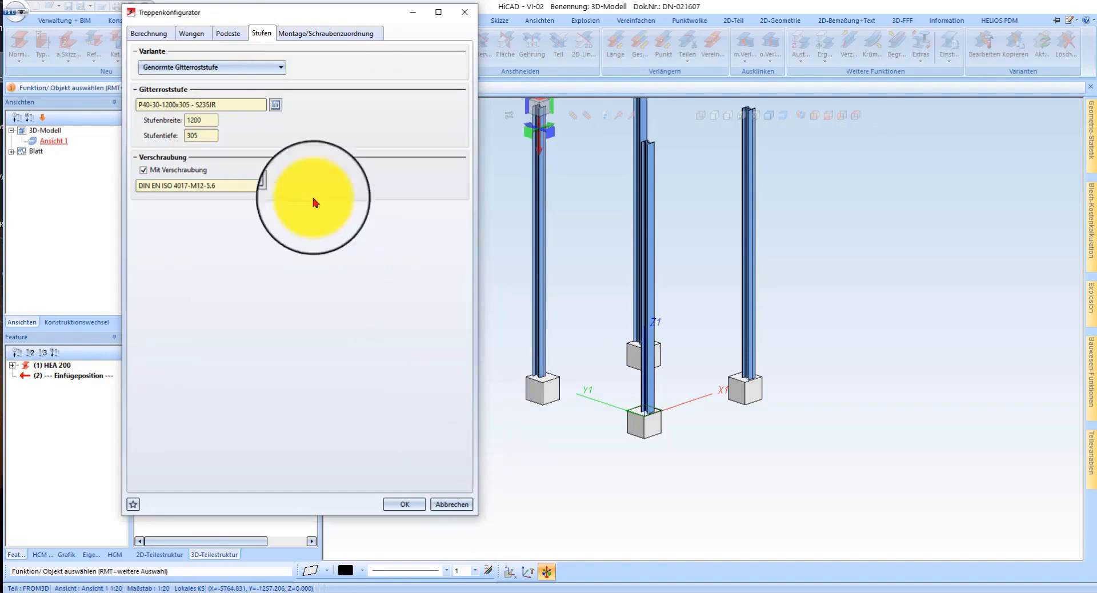
click(404, 505)
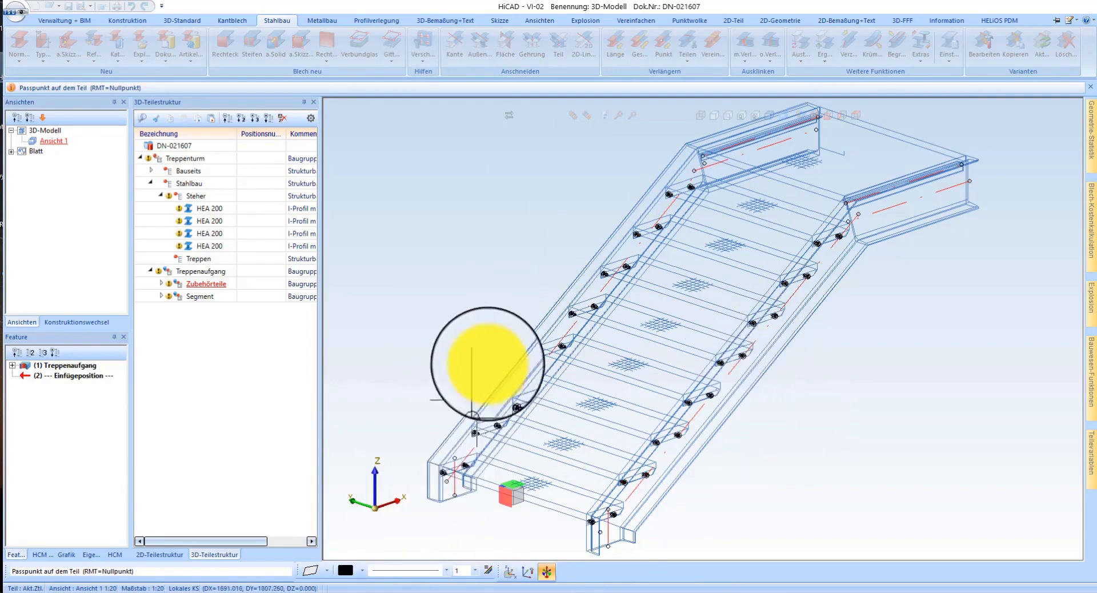
Step: Place the generated stair with the lower corner of its near stringer on the rear corner of the front foundation's top face
scroll(494, 371, down, 1)
click(577, 520)
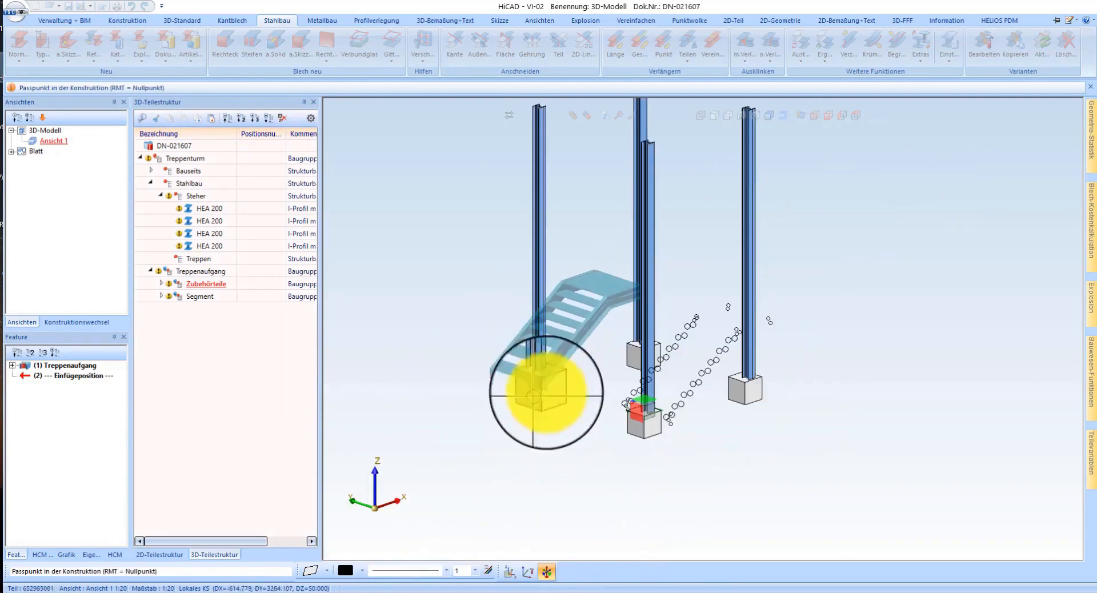
scroll(728, 428, up, 5)
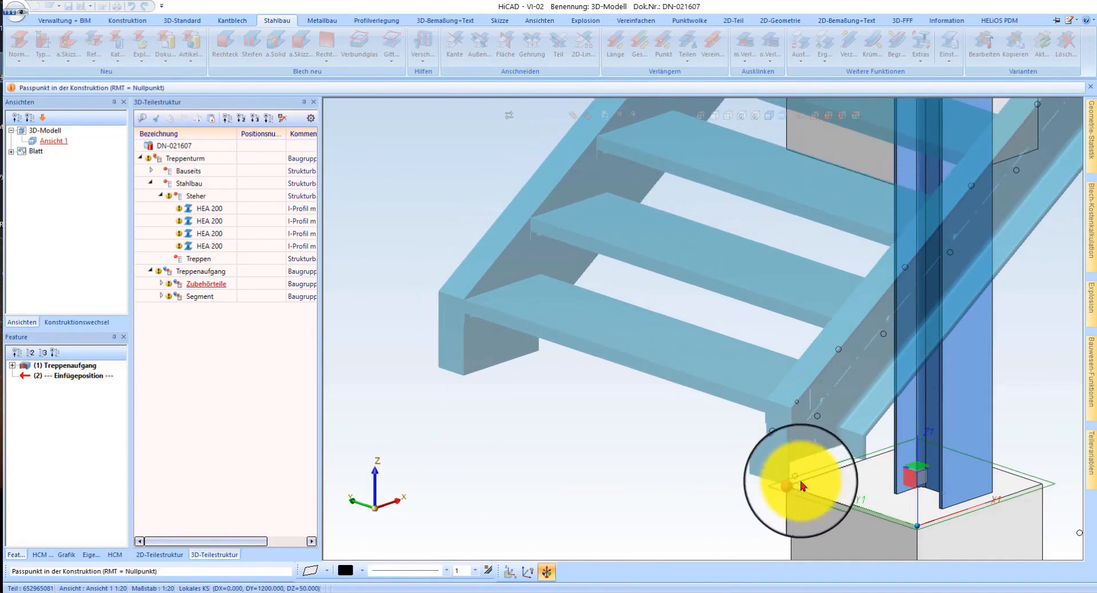
click(801, 486)
scroll(743, 451, down, 4)
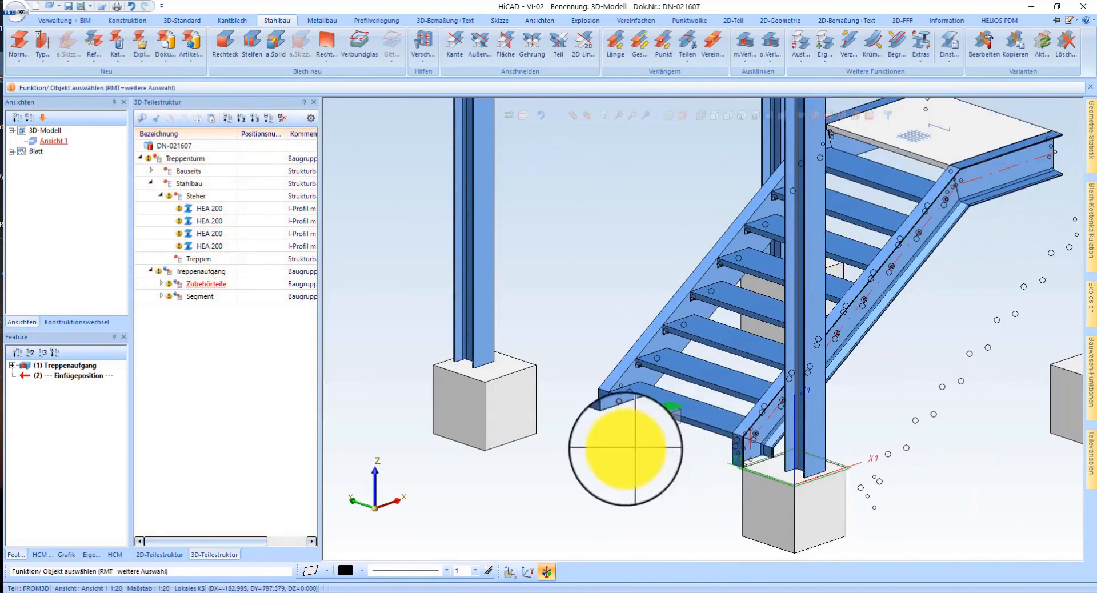
scroll(634, 448, down, 2)
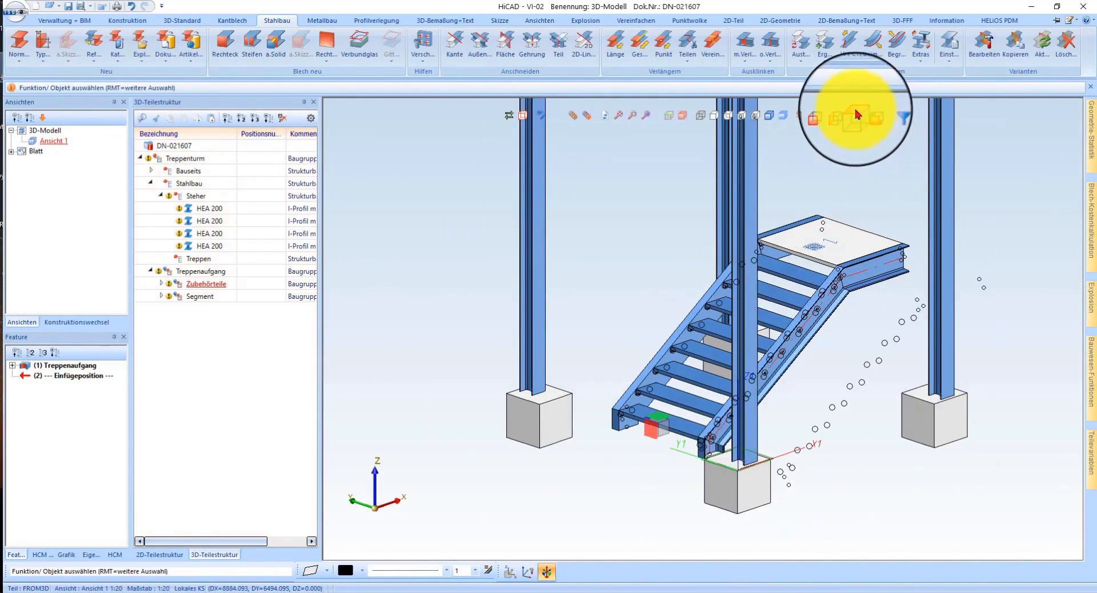
scroll(606, 268, down, 4)
right_click(553, 256)
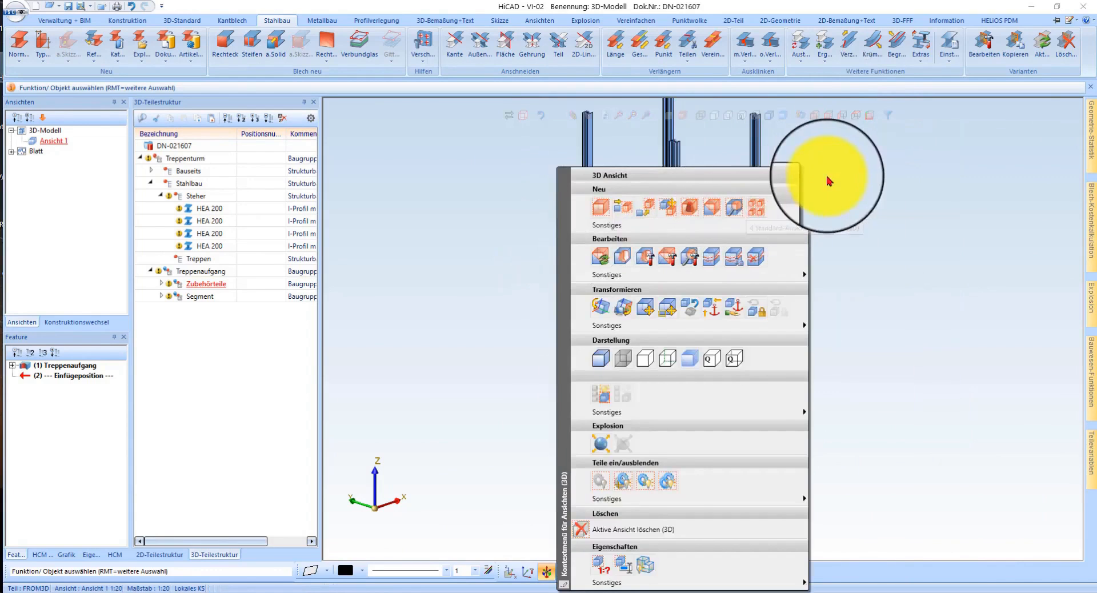
click(848, 162)
Step: Dimension in plan the axis-parallel distance between the landing's start edge and the outer flange corner of the post at the landing end
click(856, 117)
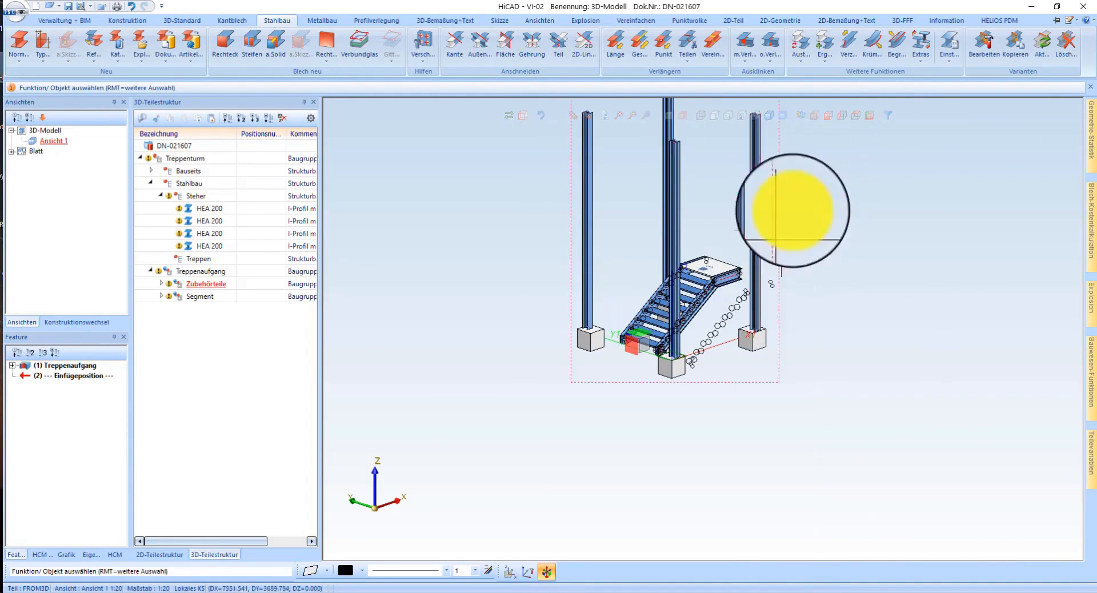
click(860, 116)
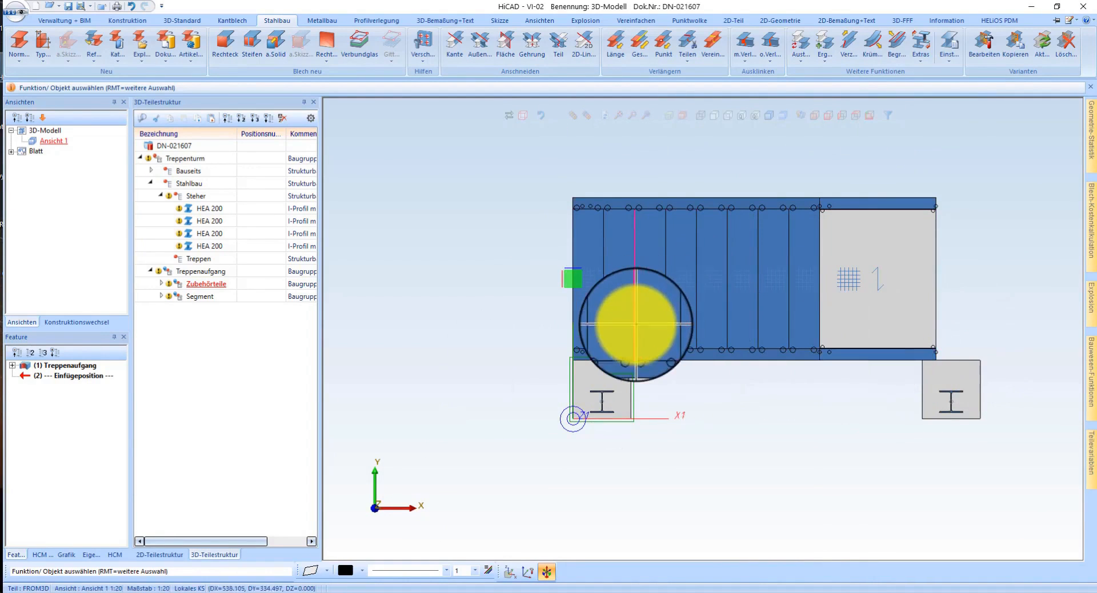
scroll(1012, 408, up, 2)
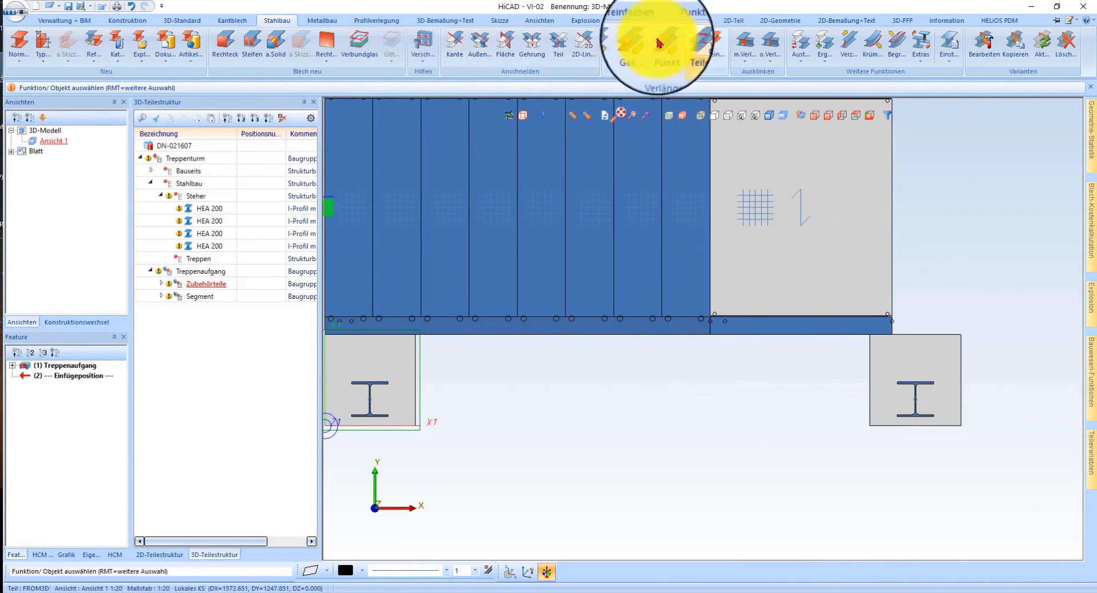
click(446, 21)
click(21, 46)
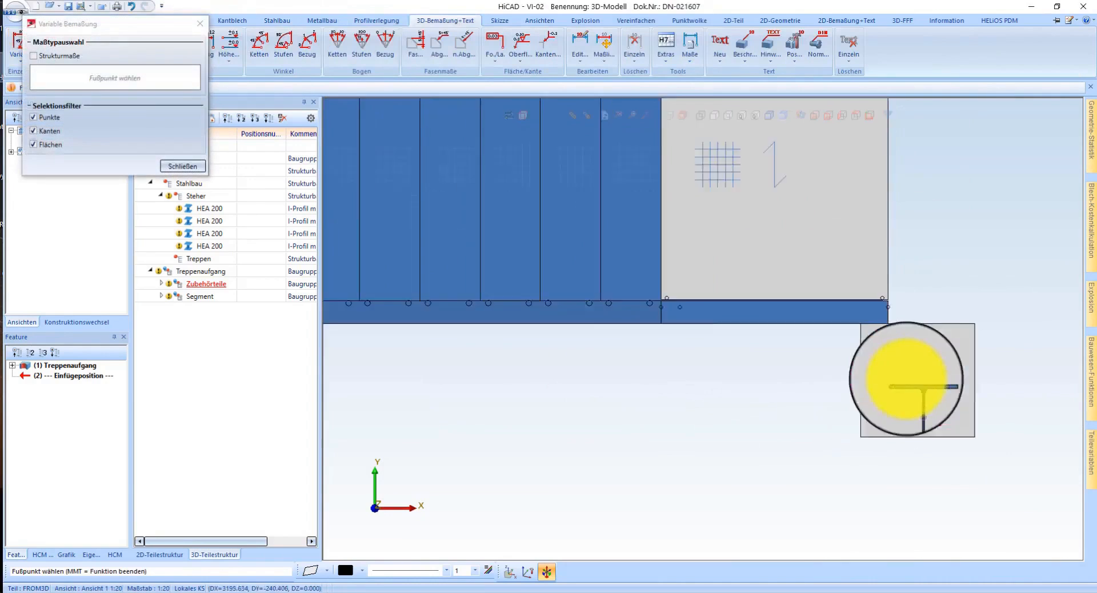
scroll(920, 380, up, 4)
click(976, 398)
scroll(894, 320, up, 5)
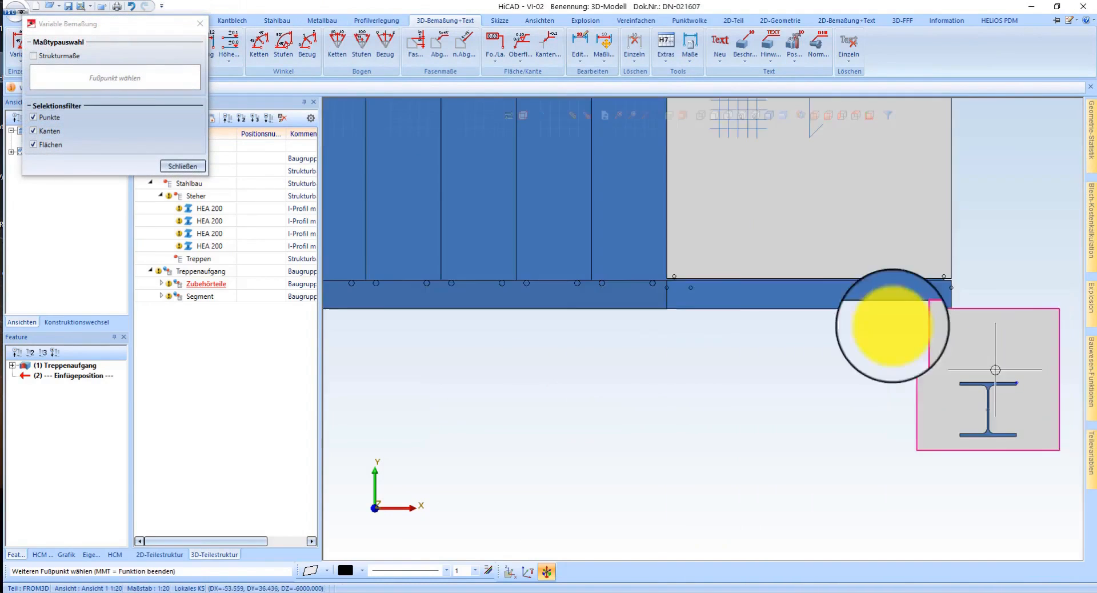
click(615, 304)
scroll(616, 275, down, 3)
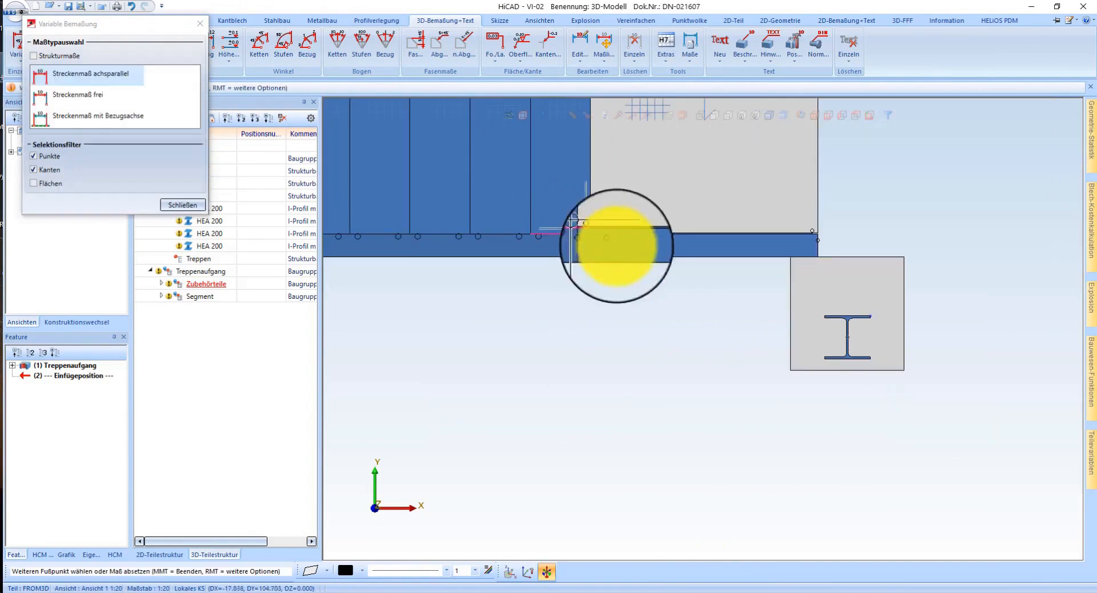
middle_click(715, 417)
click(711, 412)
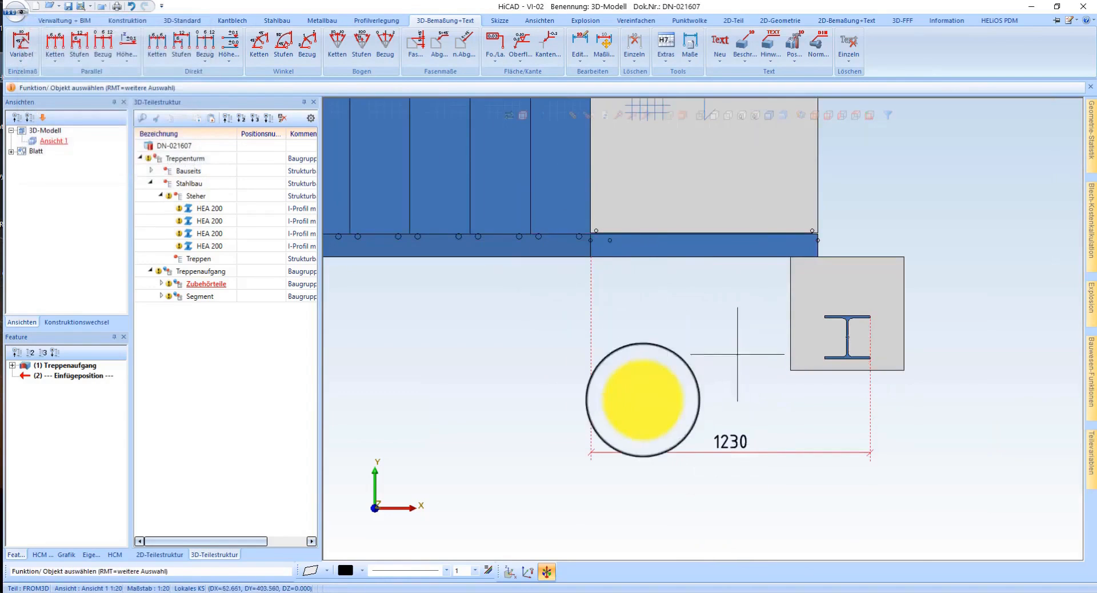
scroll(837, 324, down, 3)
scroll(829, 314, up, 2)
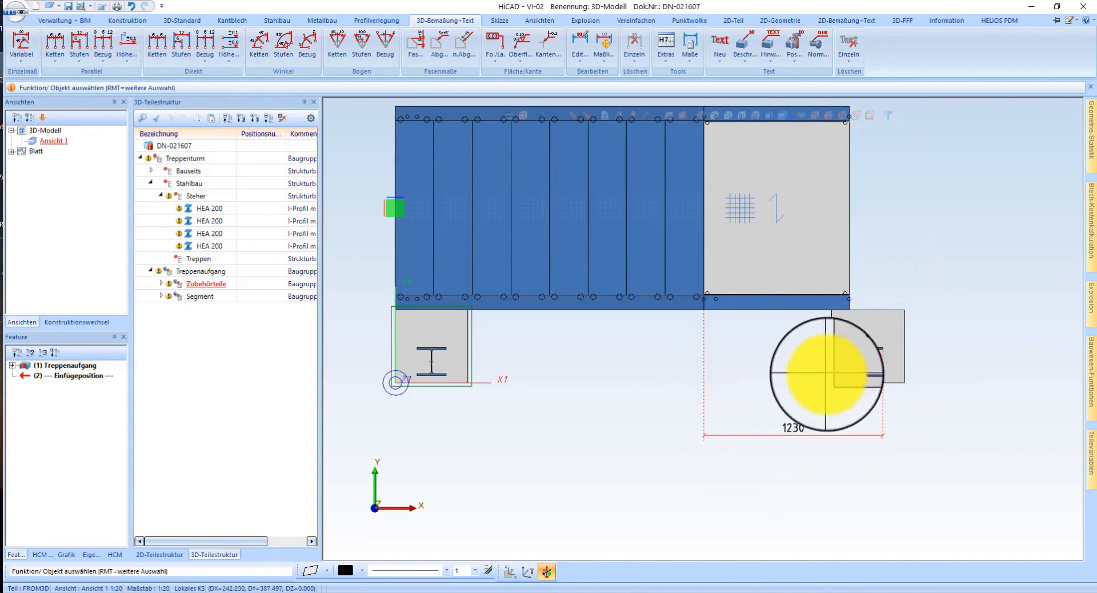
Step: In wireframe display, shift the Treppenaufgang assembly lengthwise towards the post so the landing start lies 1150 mm from its outer flange corner
click(716, 117)
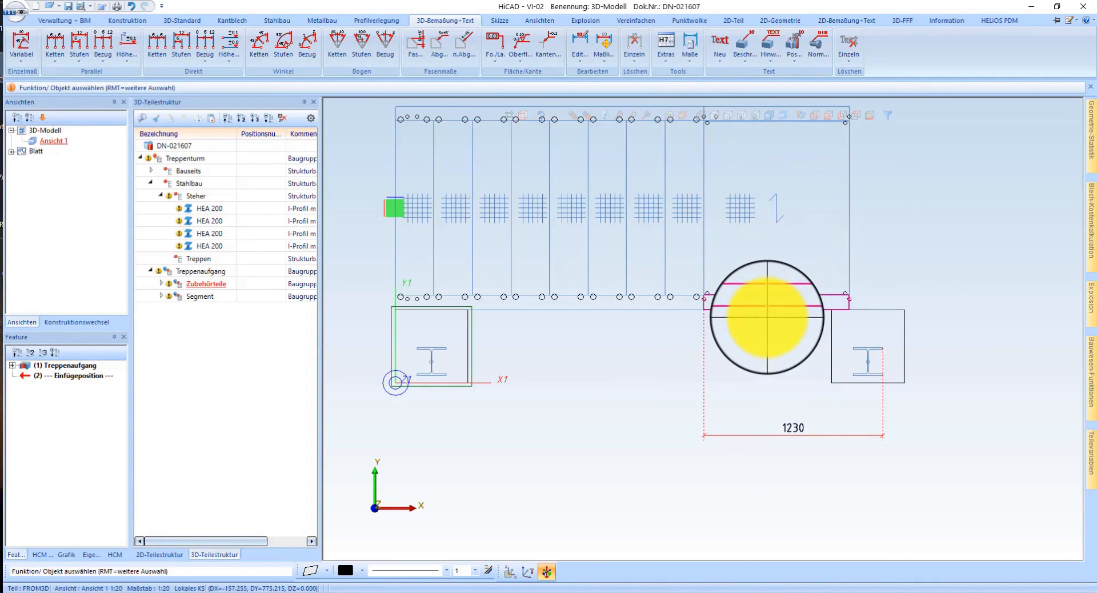
click(768, 322)
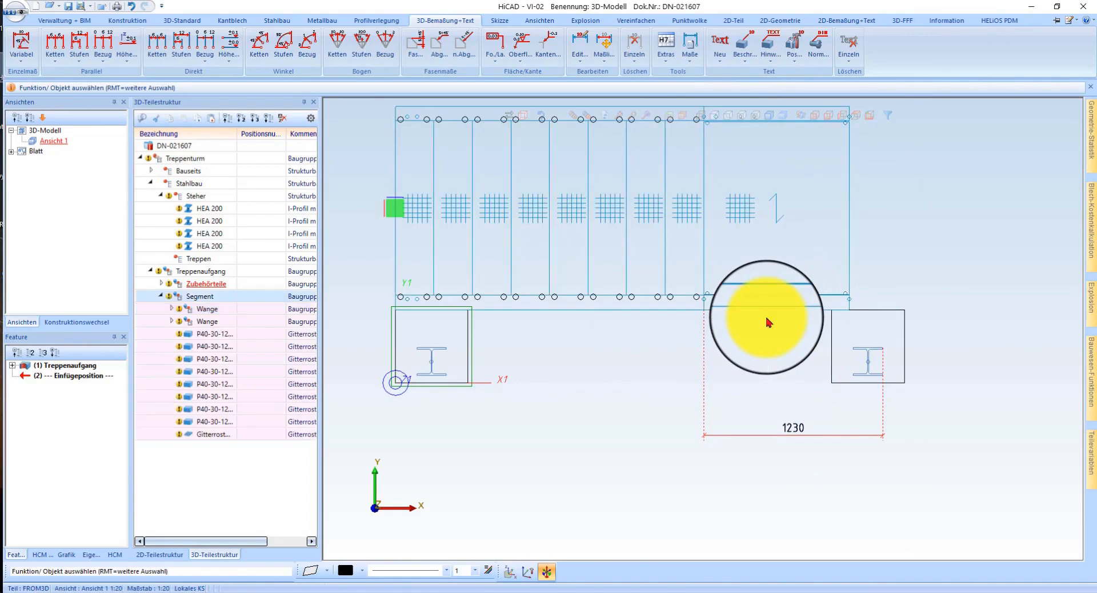
right_click(768, 321)
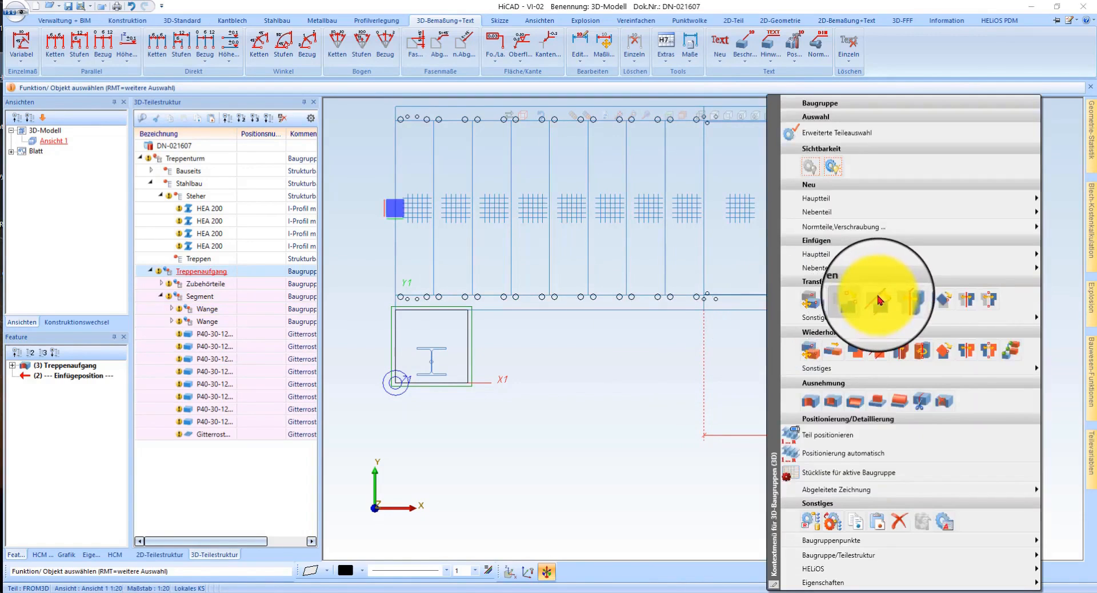
click(880, 299)
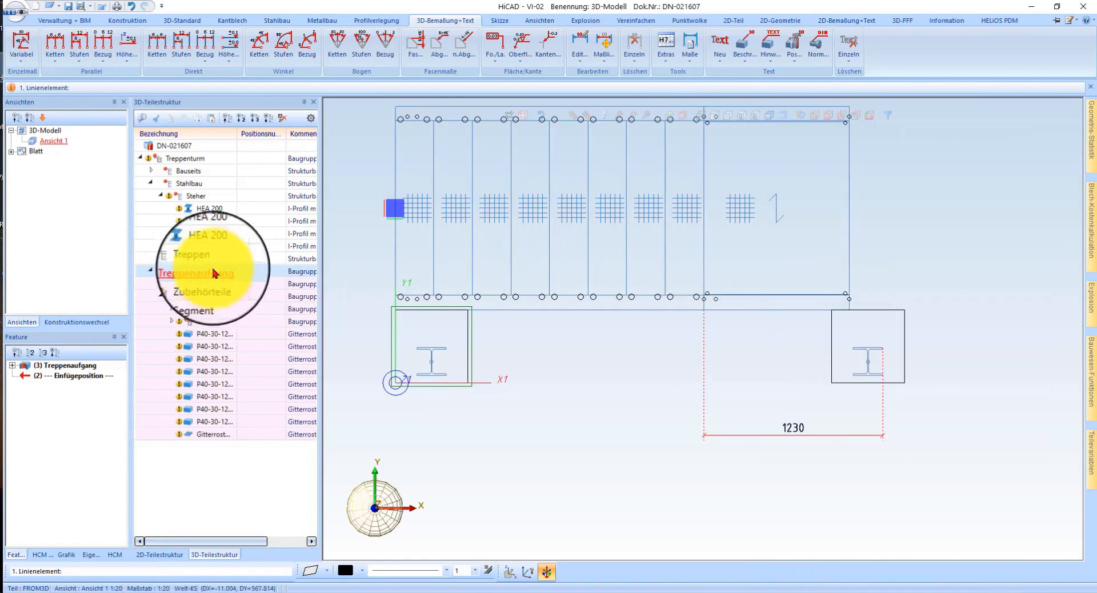
scroll(895, 314, up, 5)
click(655, 294)
scroll(534, 257, down, 3)
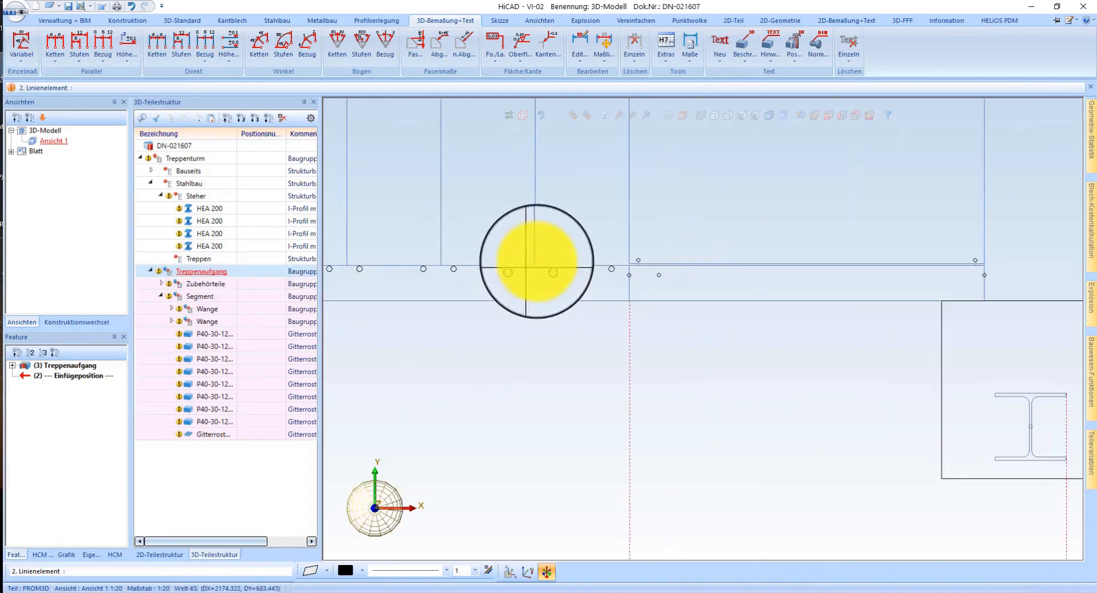
scroll(887, 319, up, 3)
scroll(892, 341, up, 1)
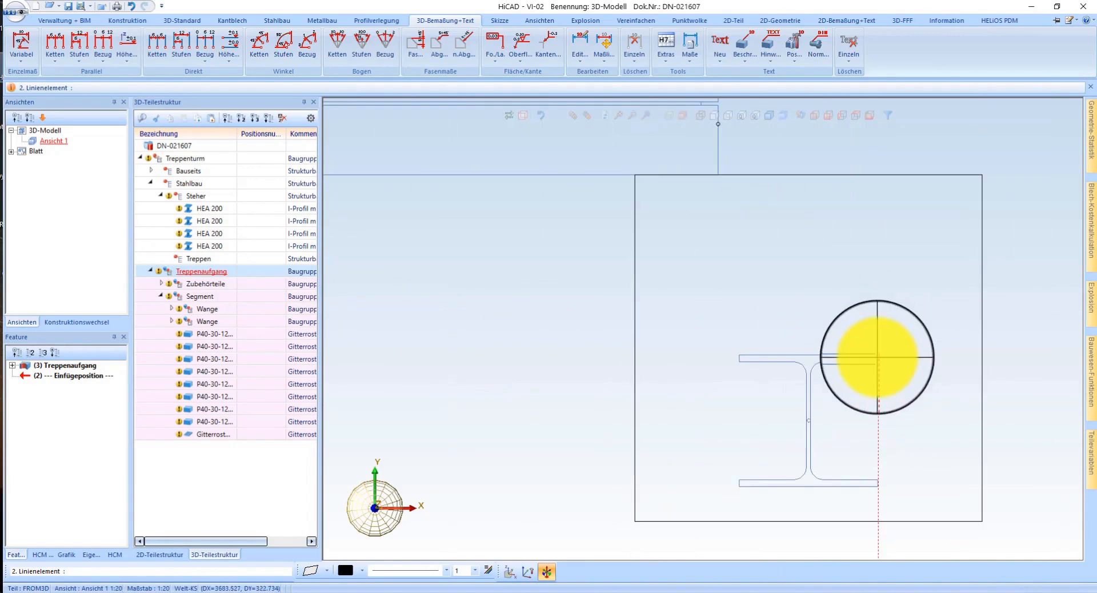
click(880, 363)
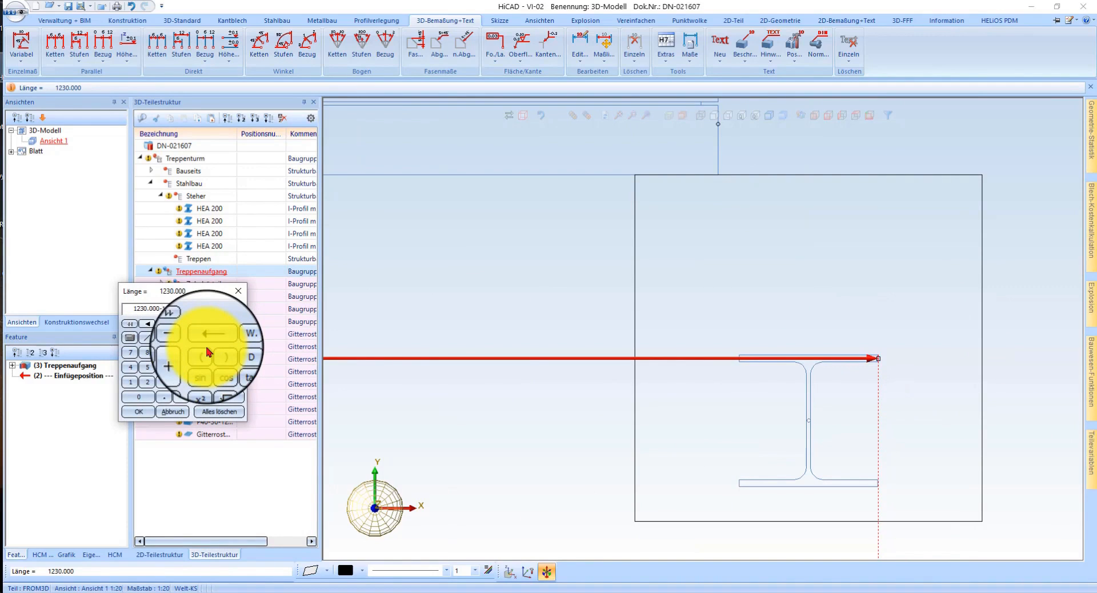
key(Return)
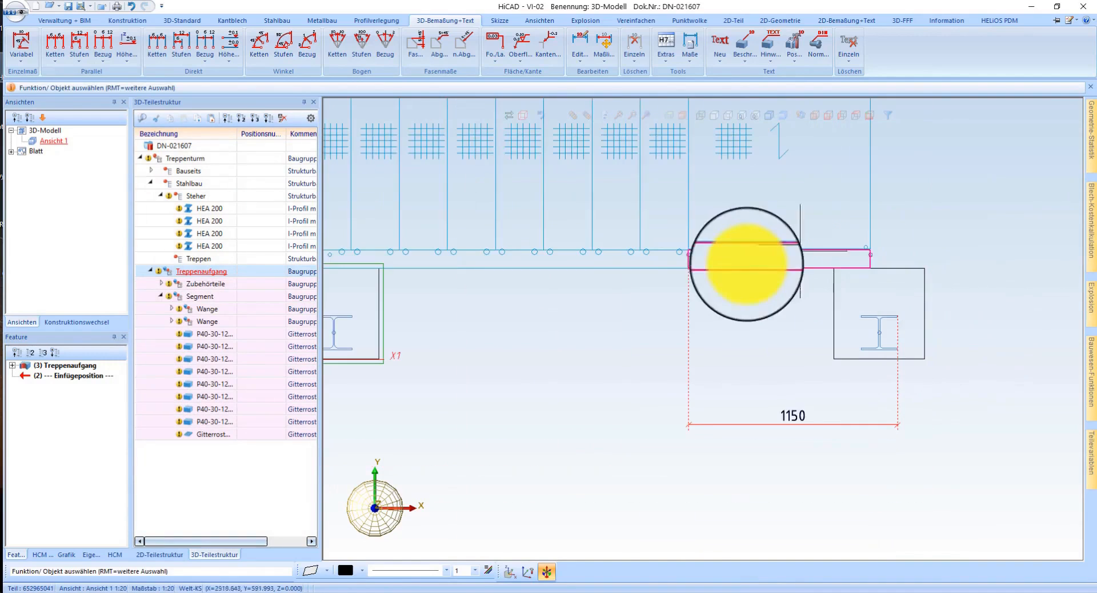
Step: Shift the Treppenaufgang assembly sideways from the stringer's outer edge towards the post's flange by a length of 260-50 mm
click(771, 288)
click(769, 288)
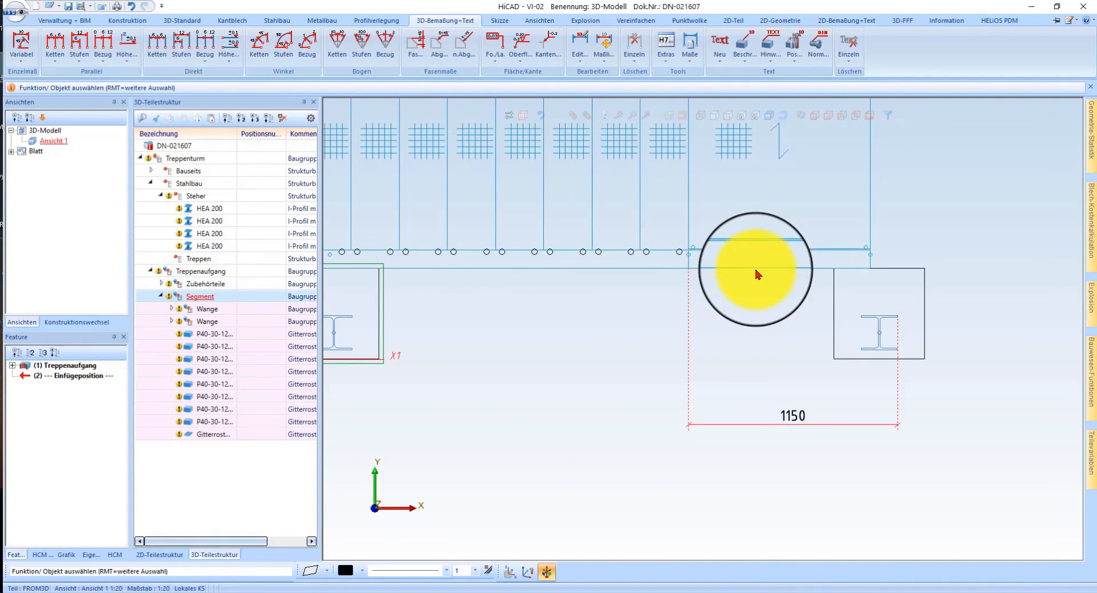
right_click(757, 274)
click(799, 283)
click(786, 269)
click(876, 309)
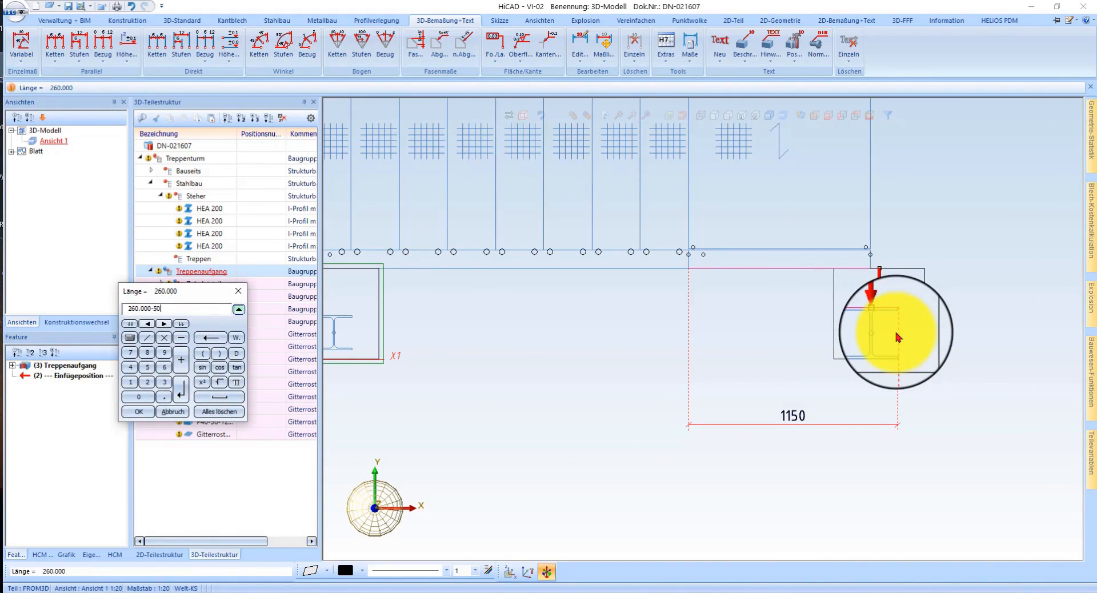
text(-50)
key(Return)
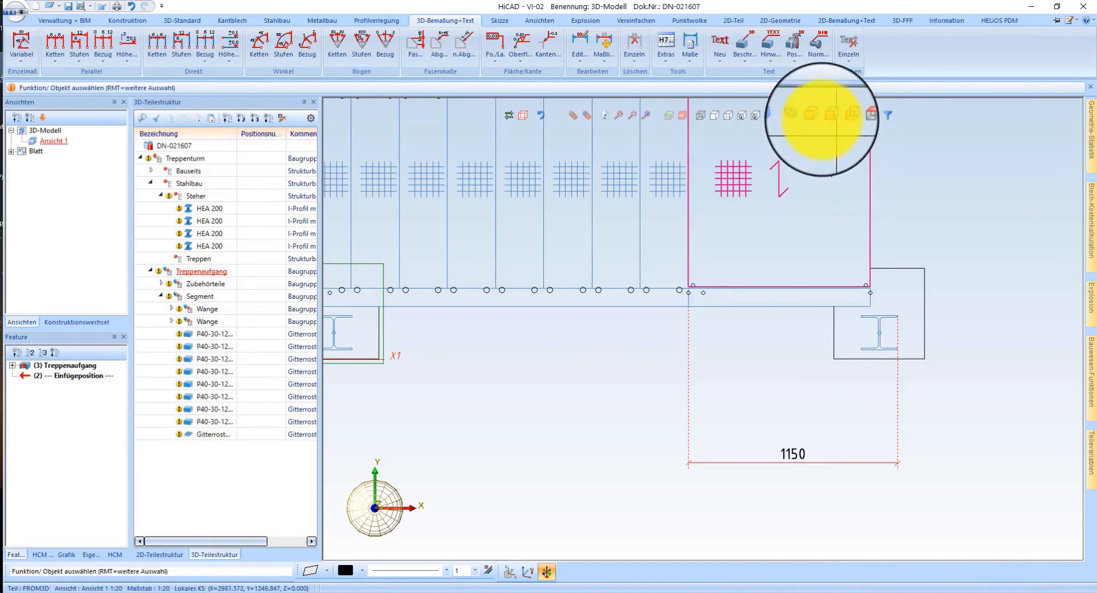
Step: Restore the shaded display and check how the stair foot sits beside the post on the front foundation
click(832, 119)
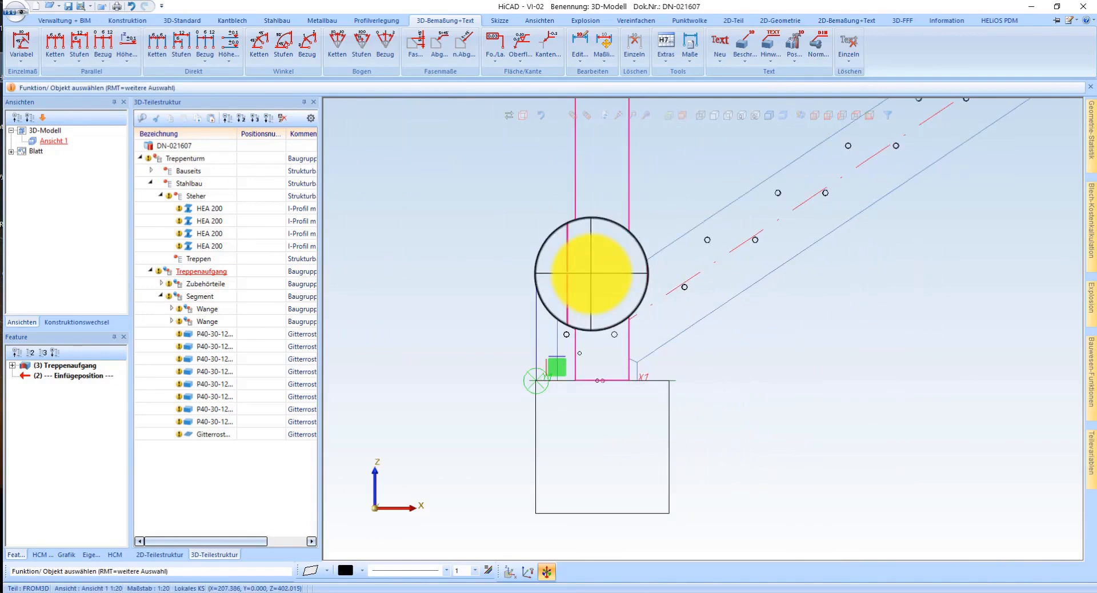
click(829, 114)
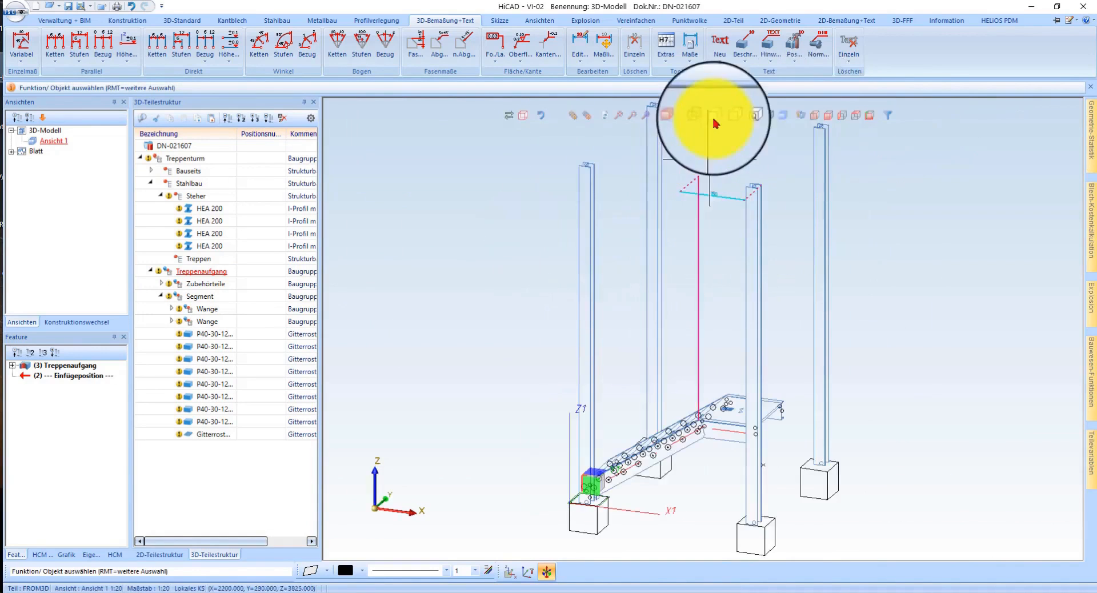
click(773, 112)
scroll(583, 383, up, 5)
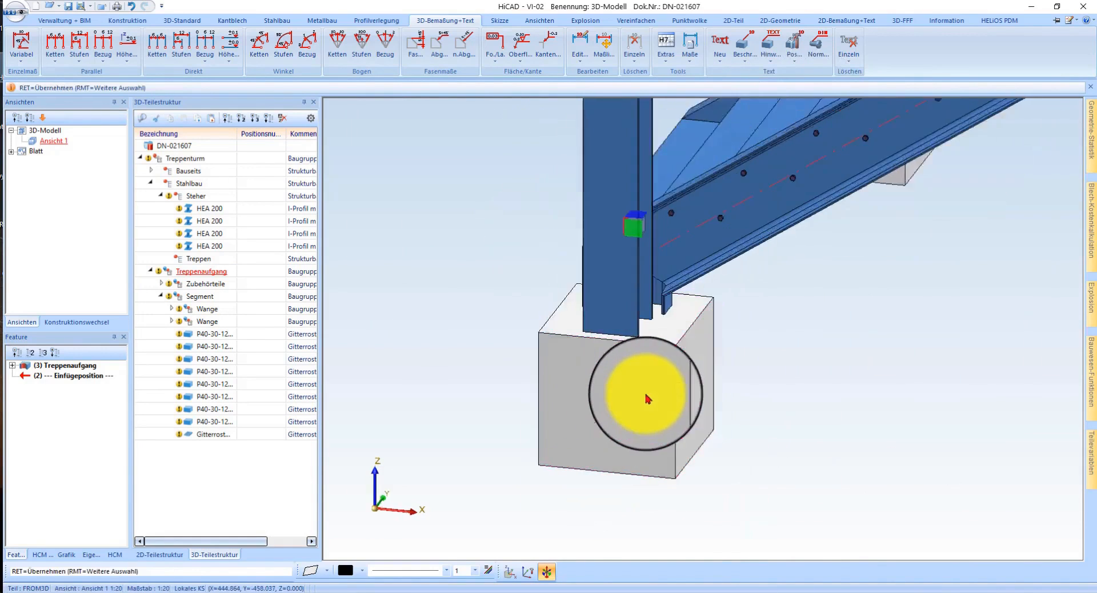
scroll(648, 398, down, 5)
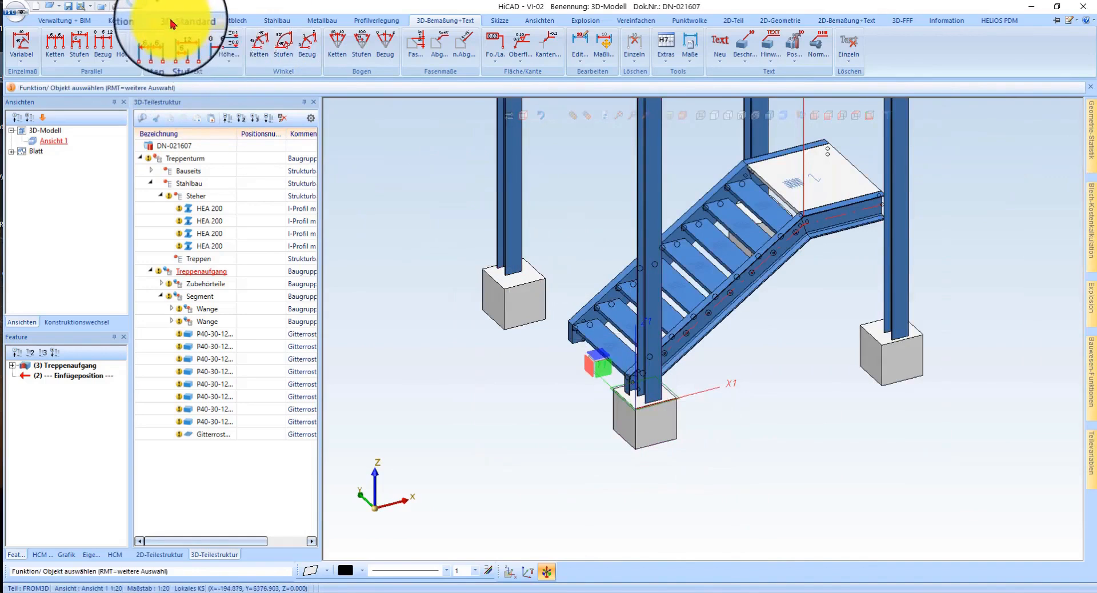
Step: Configure a new cuboid part 3000 mm long, 3000 mm wide and 0.1 mm high with the part number Niveau
click(171, 21)
click(117, 43)
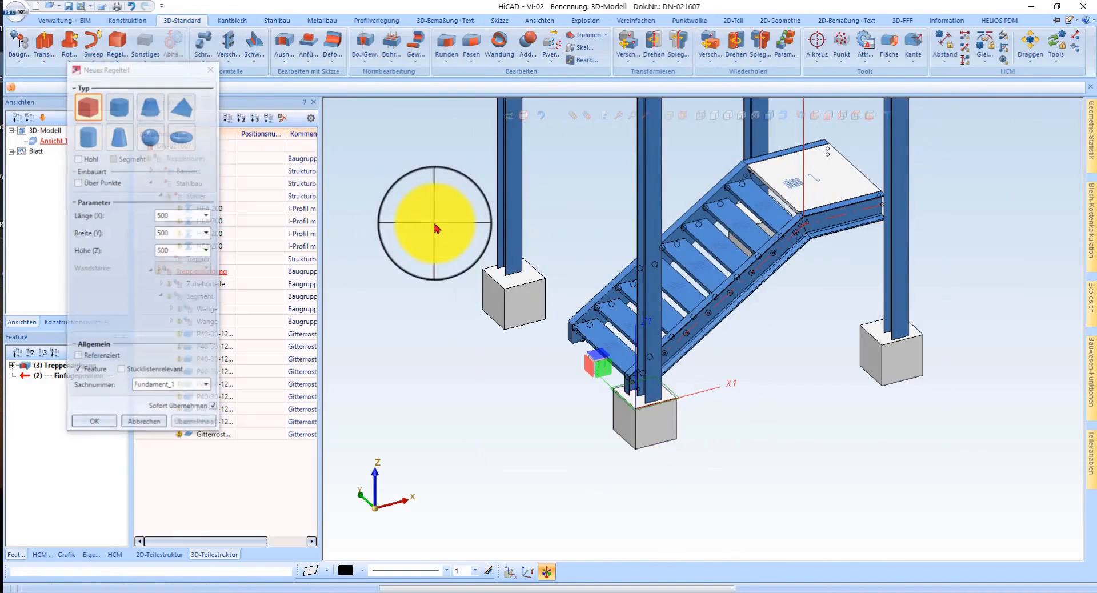
double_click(182, 250)
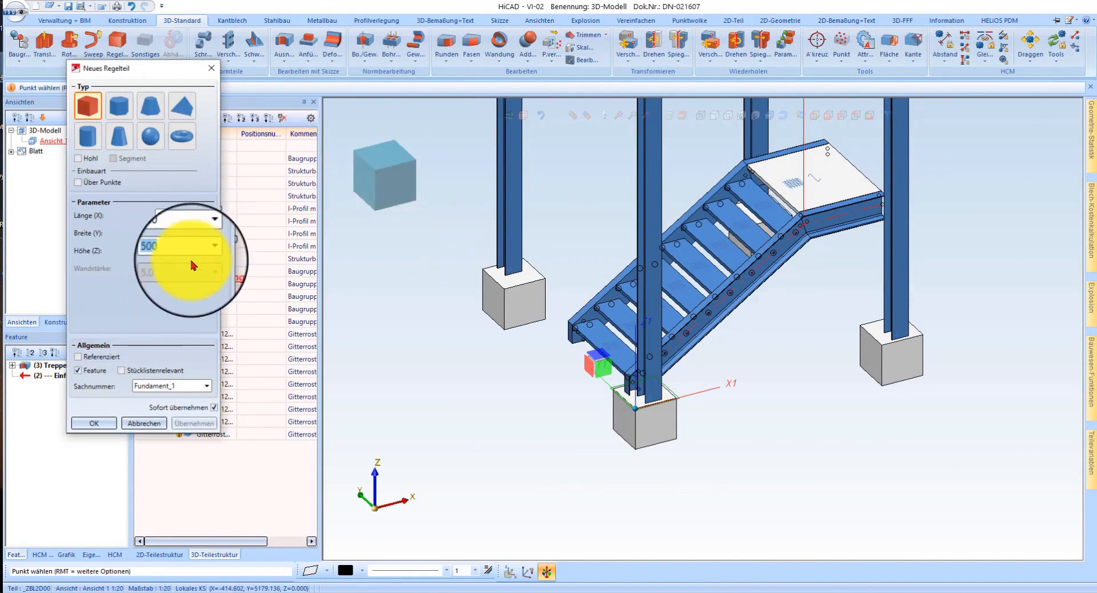
double_click(188, 233)
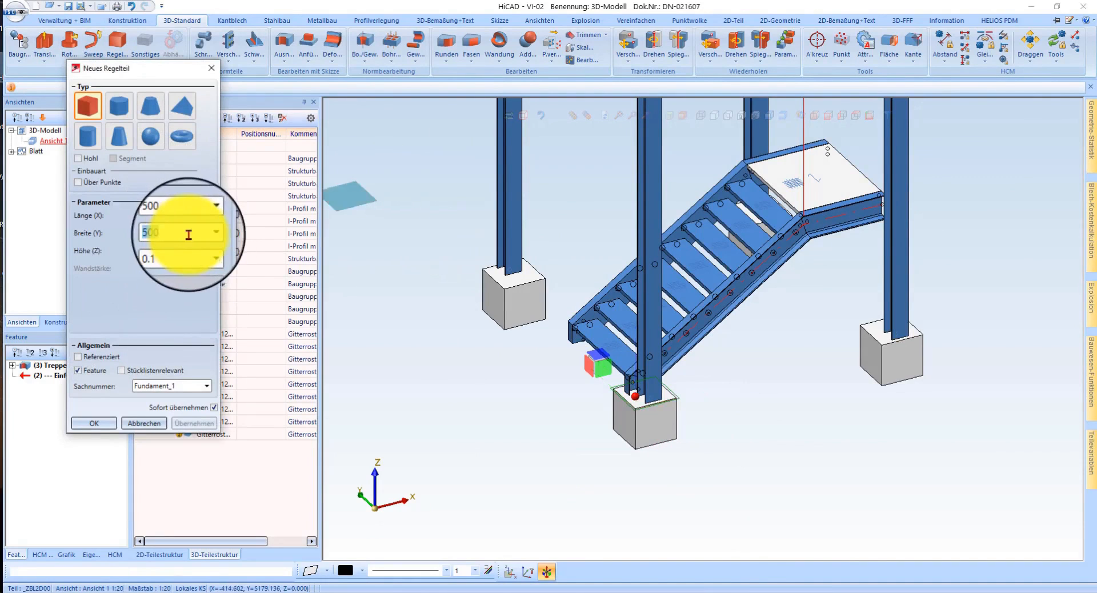
text(3000)
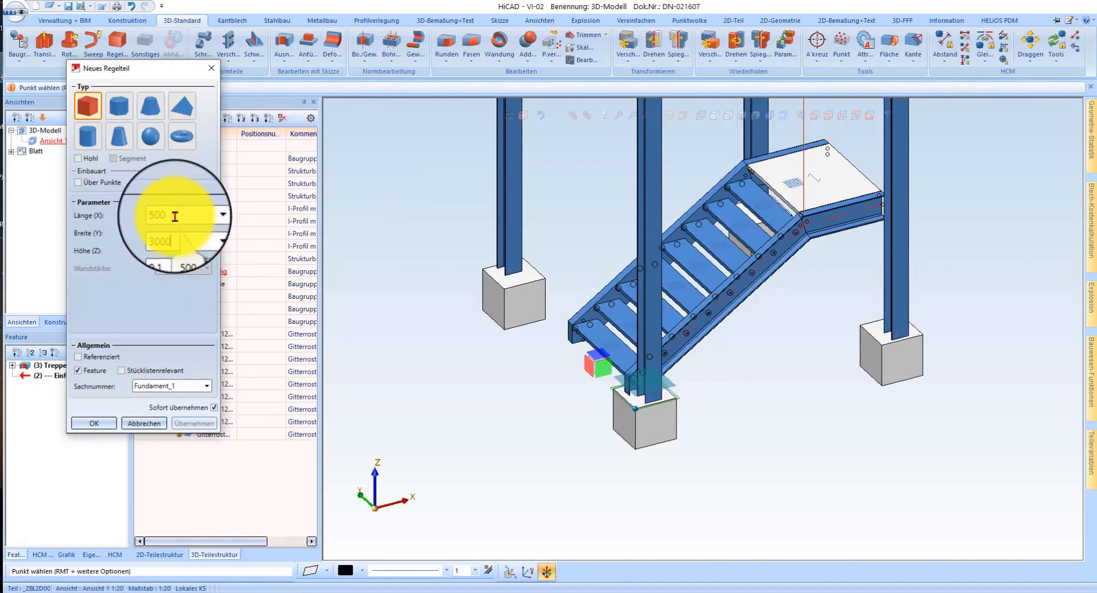
double_click(175, 216)
text(3000)
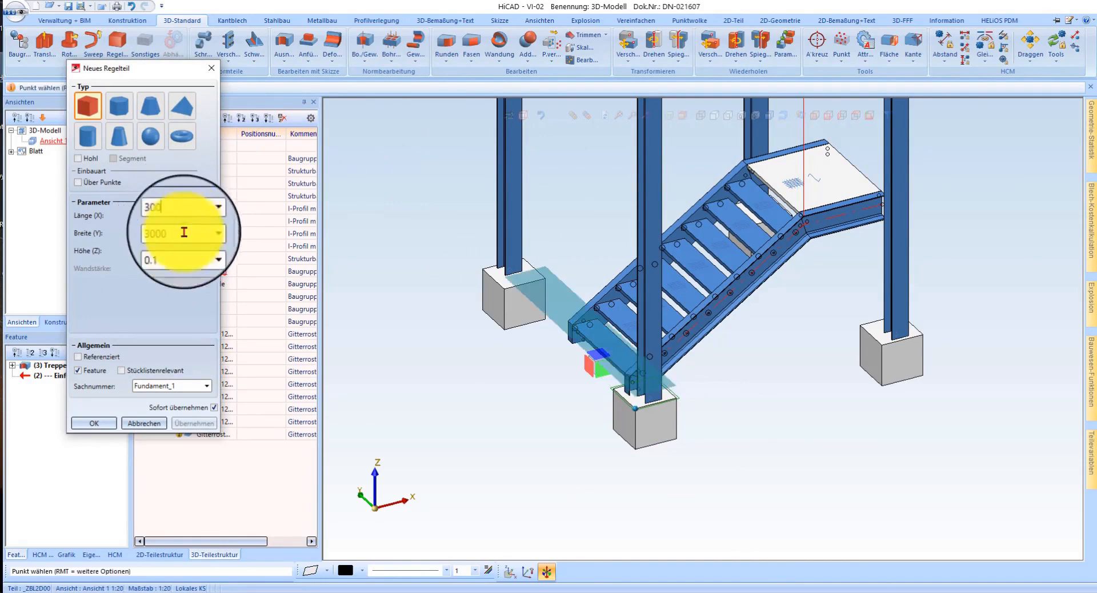
double_click(189, 386)
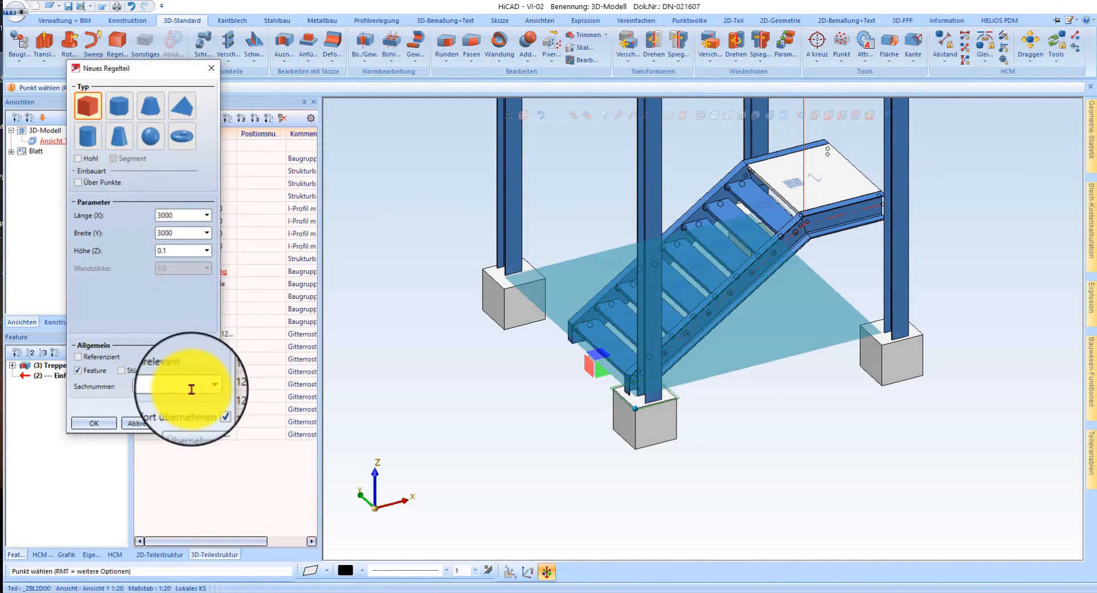
text(Niveau)
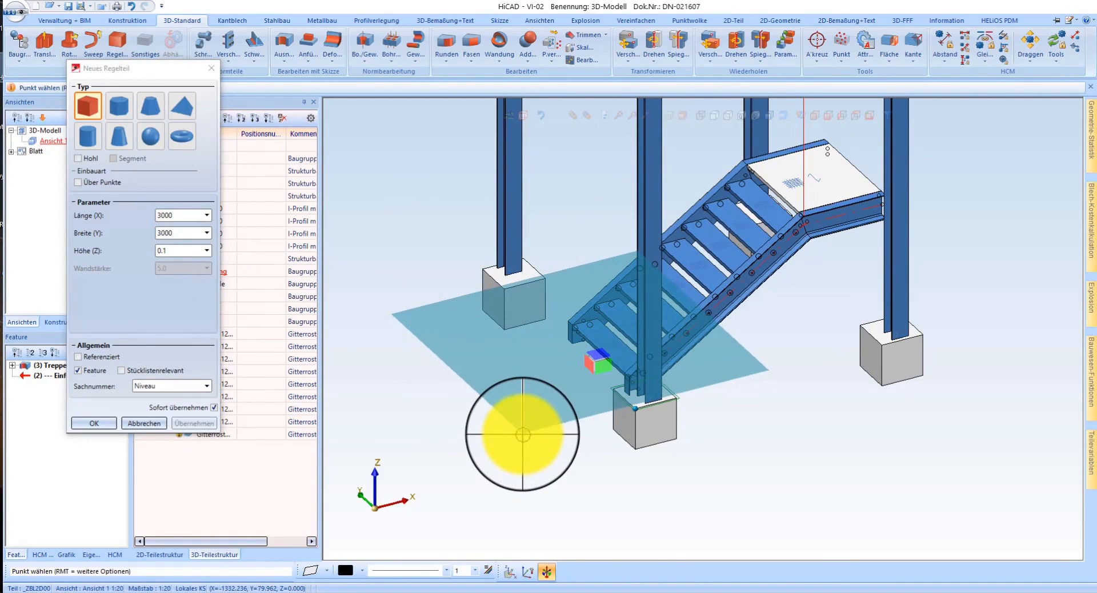
Step: Place the Niveau cuboid at the absolute coordinates 0 0 0 and finish creating standard parts
text(a)
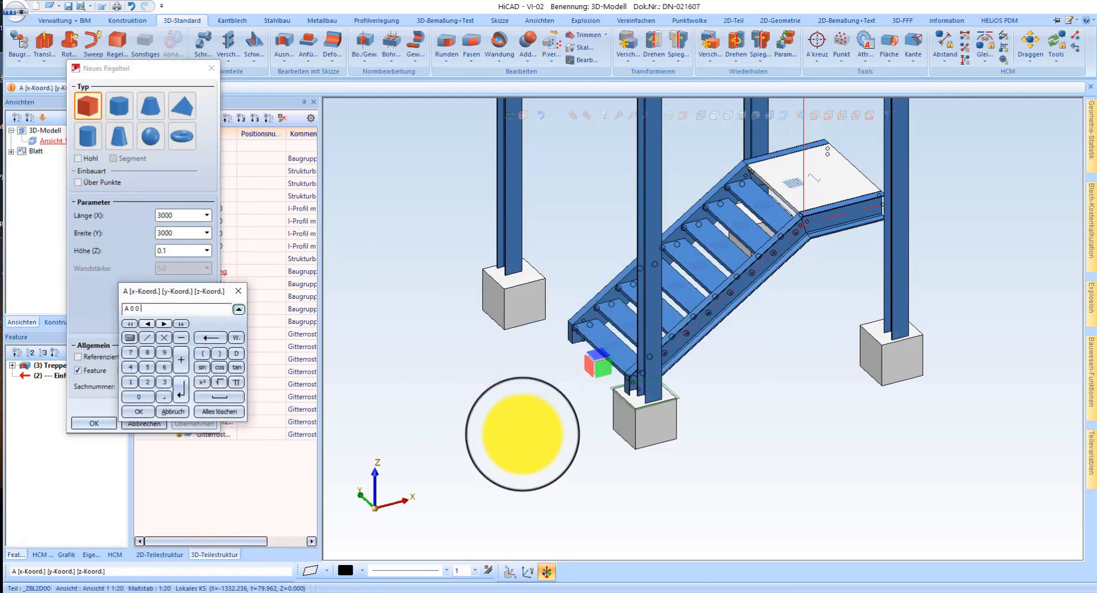
text( 0 0 0)
key(Return)
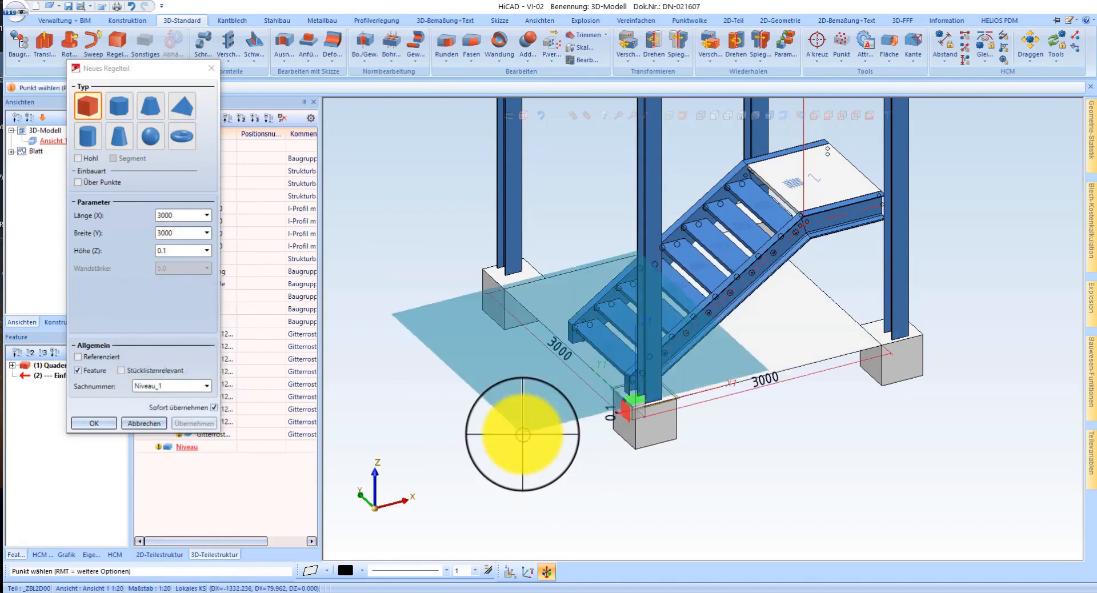
click(631, 393)
scroll(583, 440, up, 5)
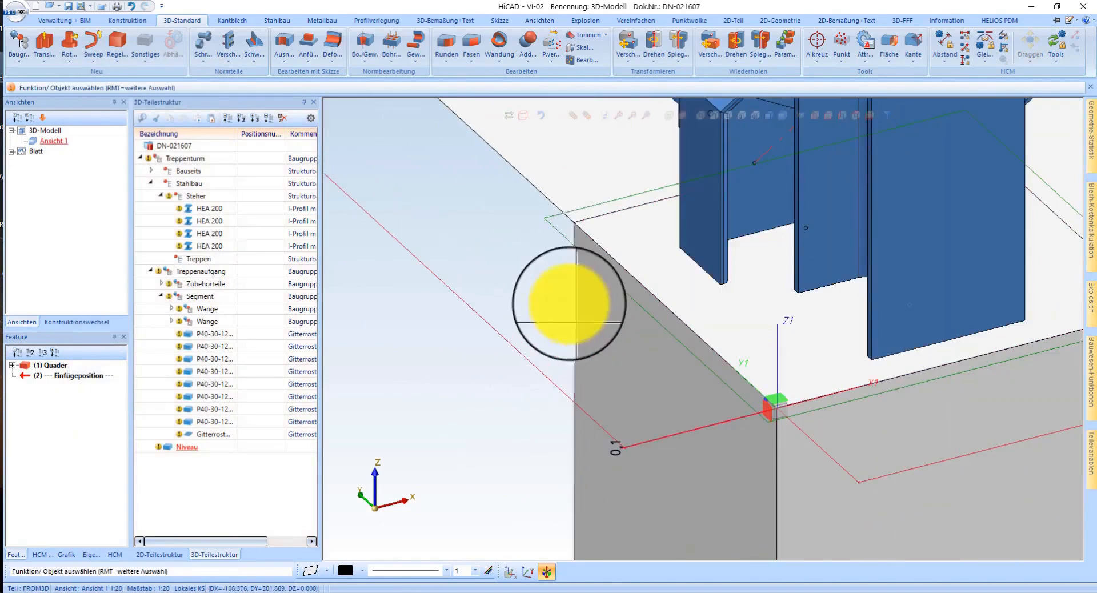
Step: Move the Niveau plate from its upper corner at the front foundation to the absolute point 0 0 0
right_click(558, 248)
click(629, 582)
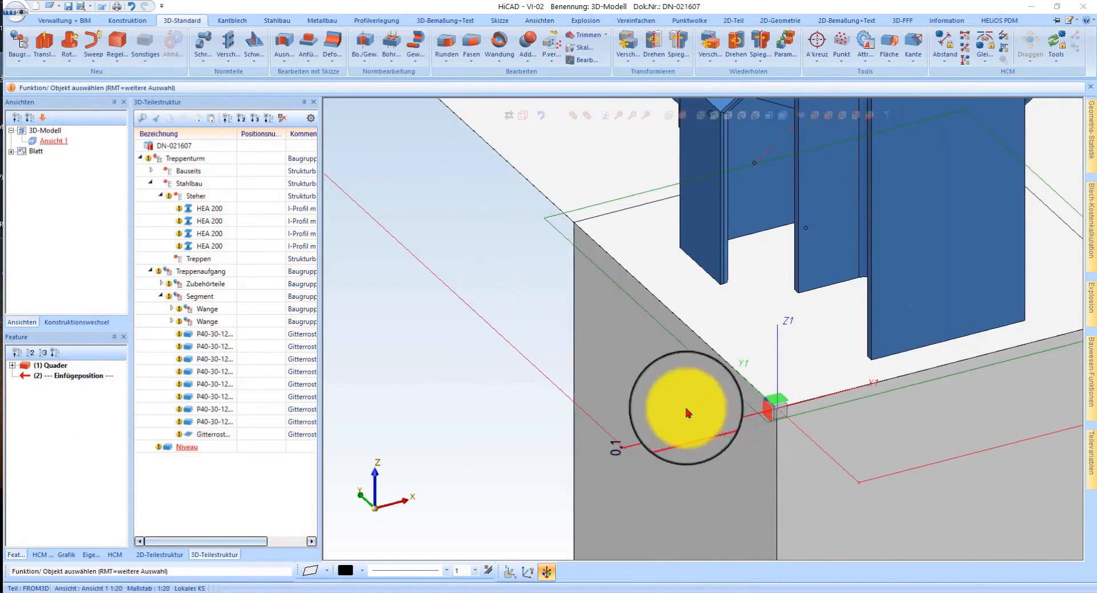
right_click(583, 175)
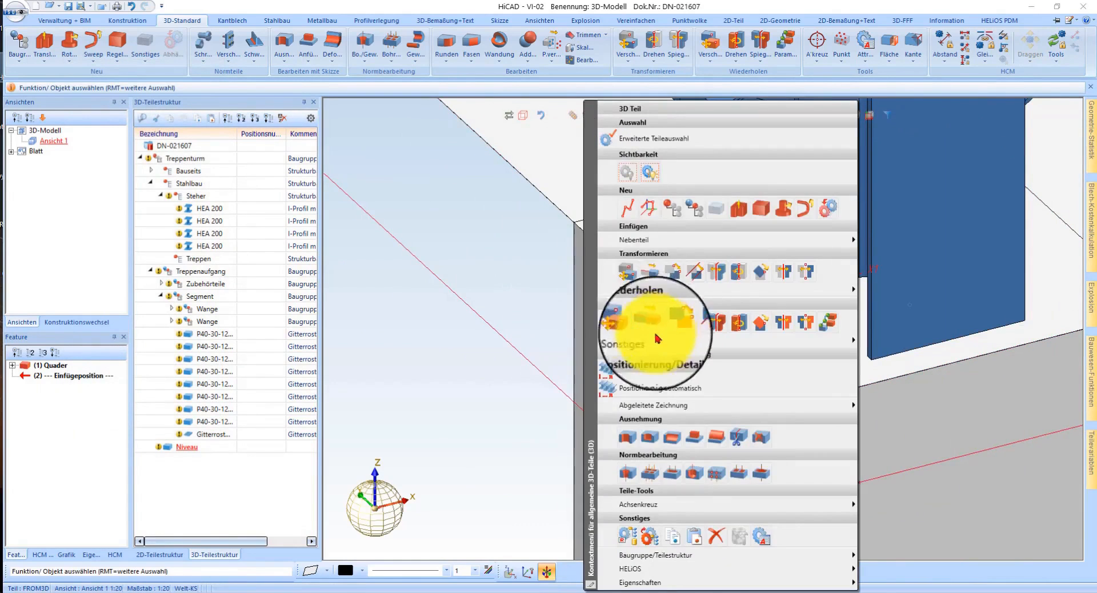
click(625, 267)
scroll(781, 419, up, 3)
scroll(800, 377, down, 3)
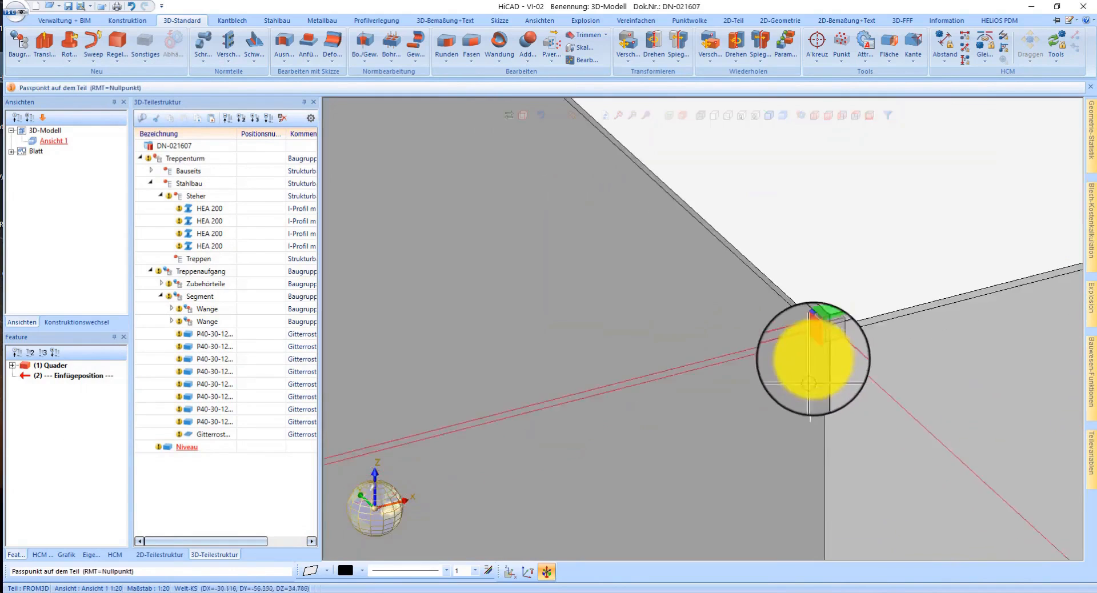
click(844, 260)
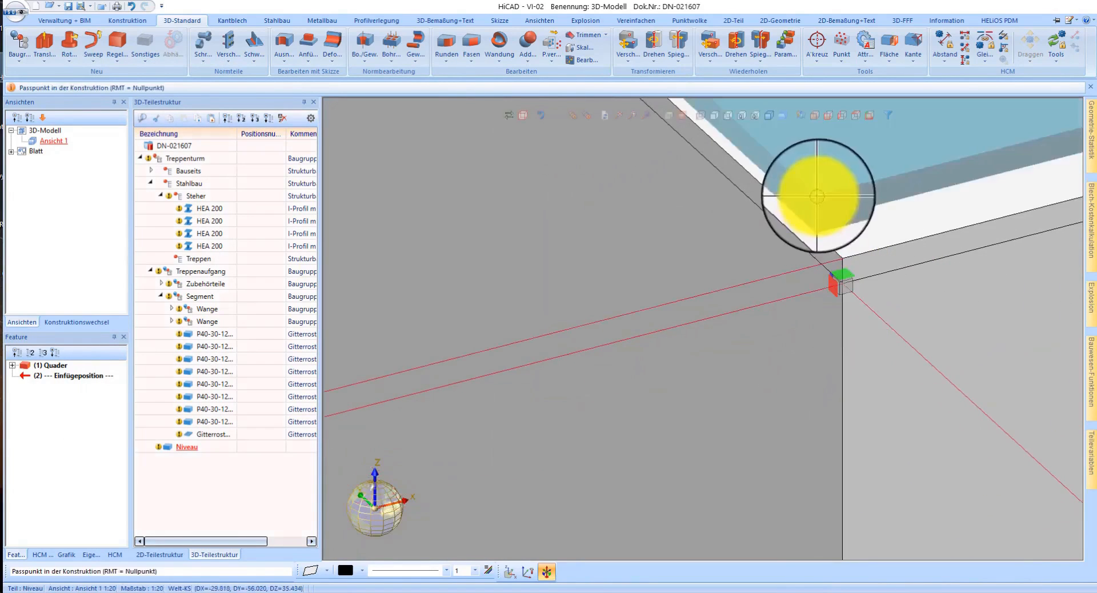
text(a0 0)
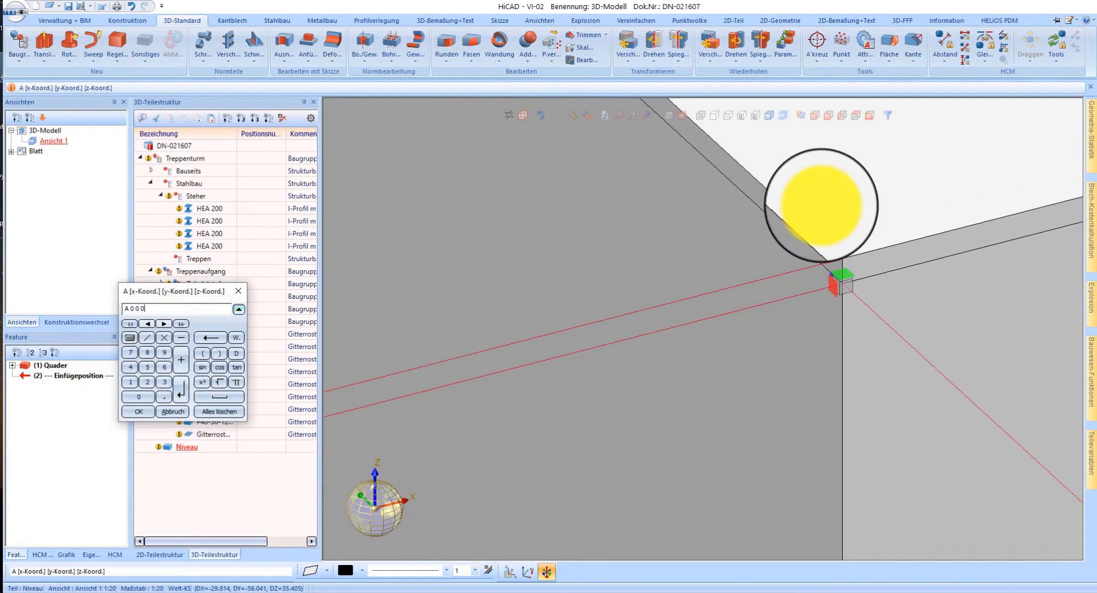
text( 0)
key(Return)
scroll(642, 400, down, 5)
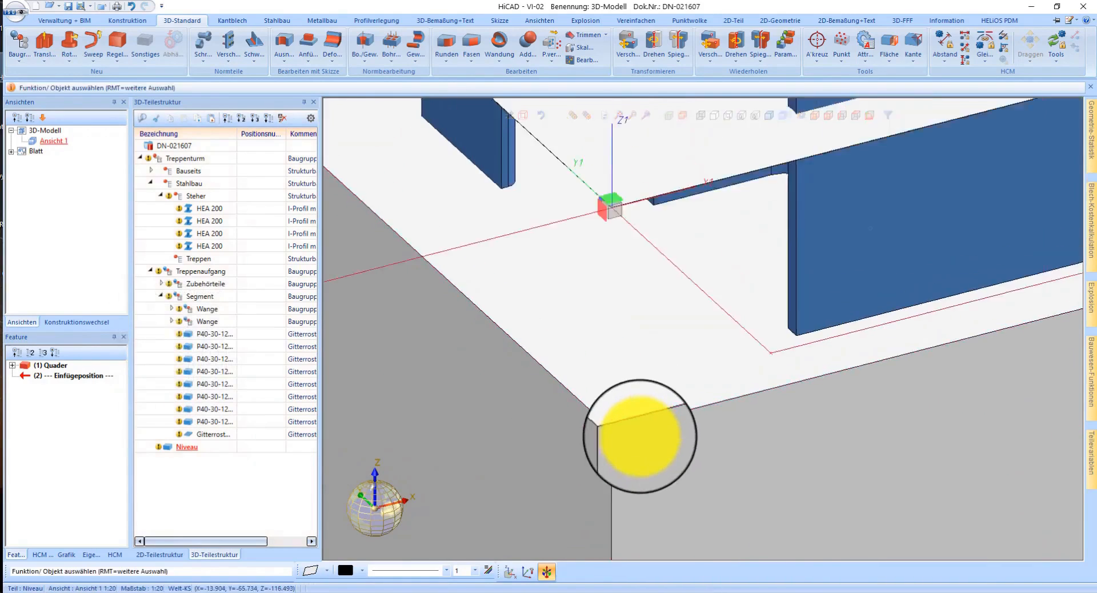
Step: Set the Niveau plate's width to 3200 mm through its parameter dimension
scroll(640, 437, down, 5)
click(693, 328)
scroll(698, 303, up, 4)
middle_drag(731, 286, 699, 332)
scroll(511, 431, down, 2)
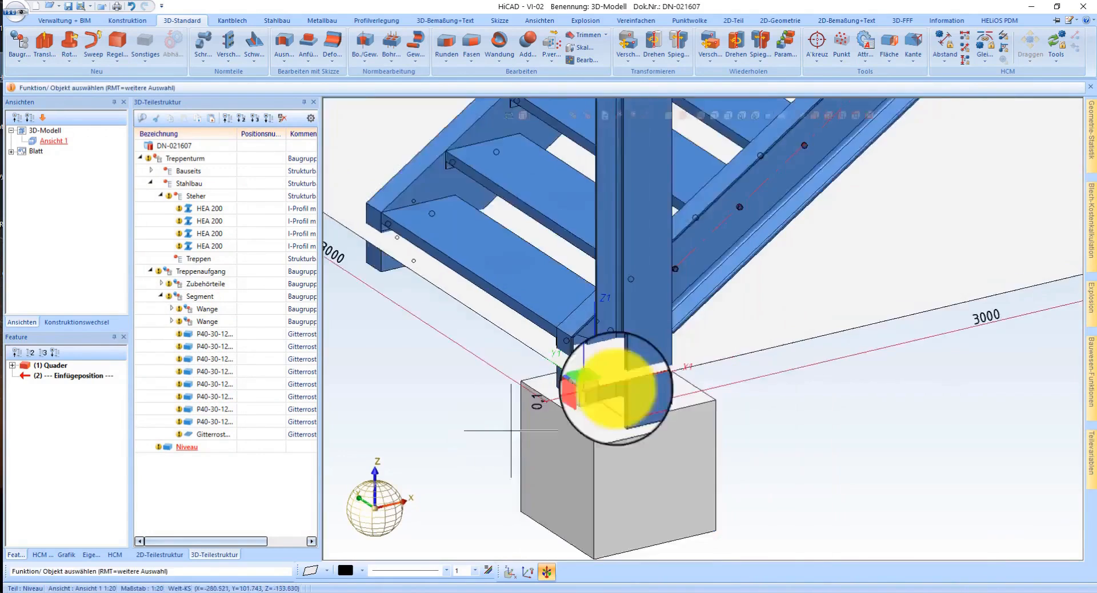
scroll(511, 431, down, 4)
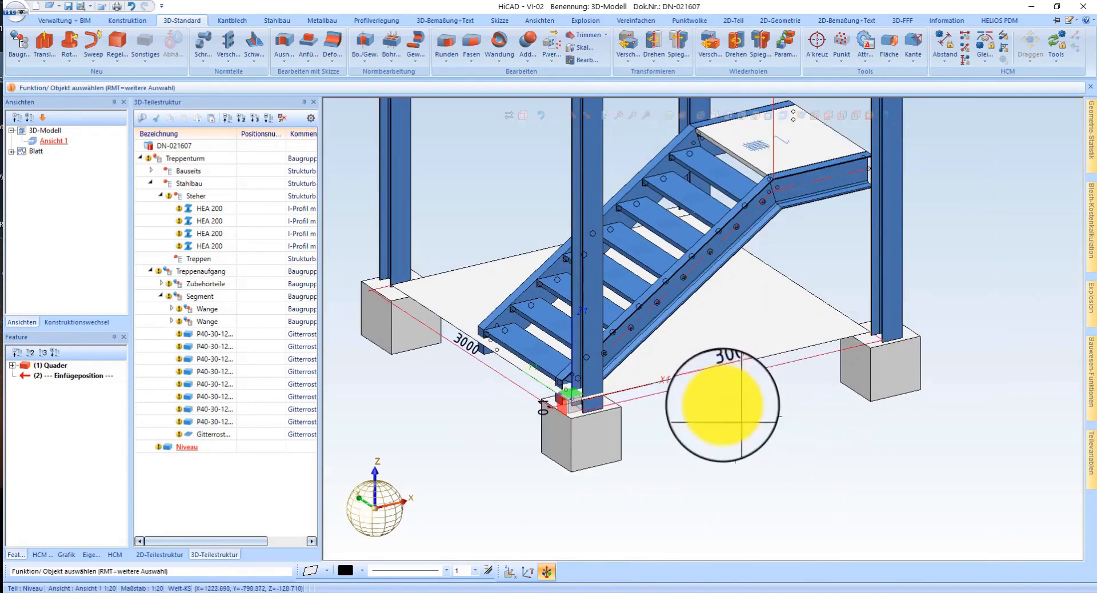
click(472, 358)
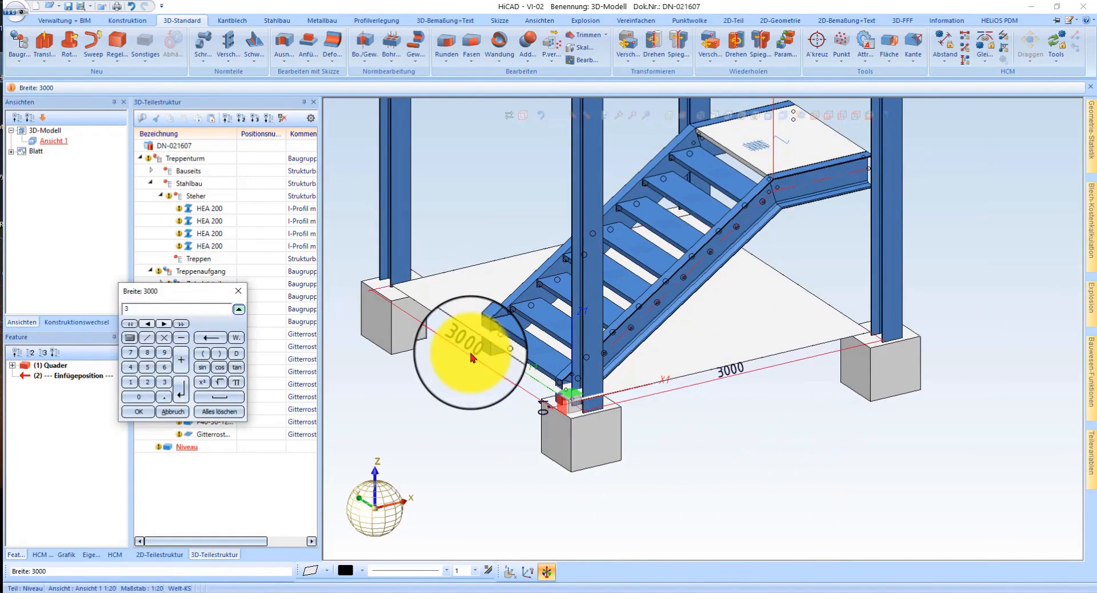
key(Return)
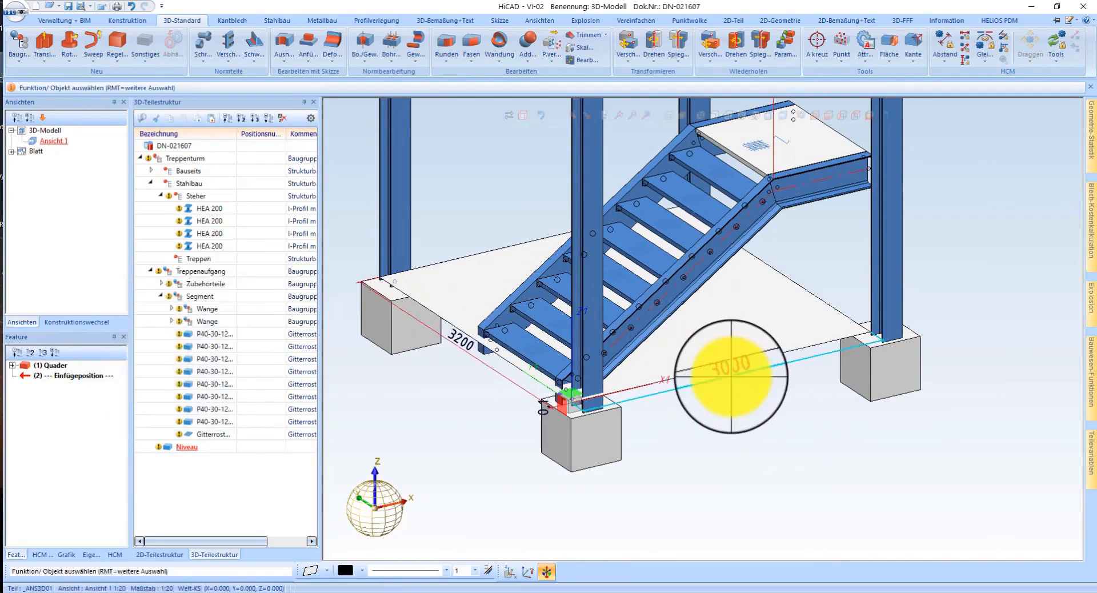
Step: Set the Niveau plate's length and width to 3500 mm each through their parameter dimensions
click(729, 380)
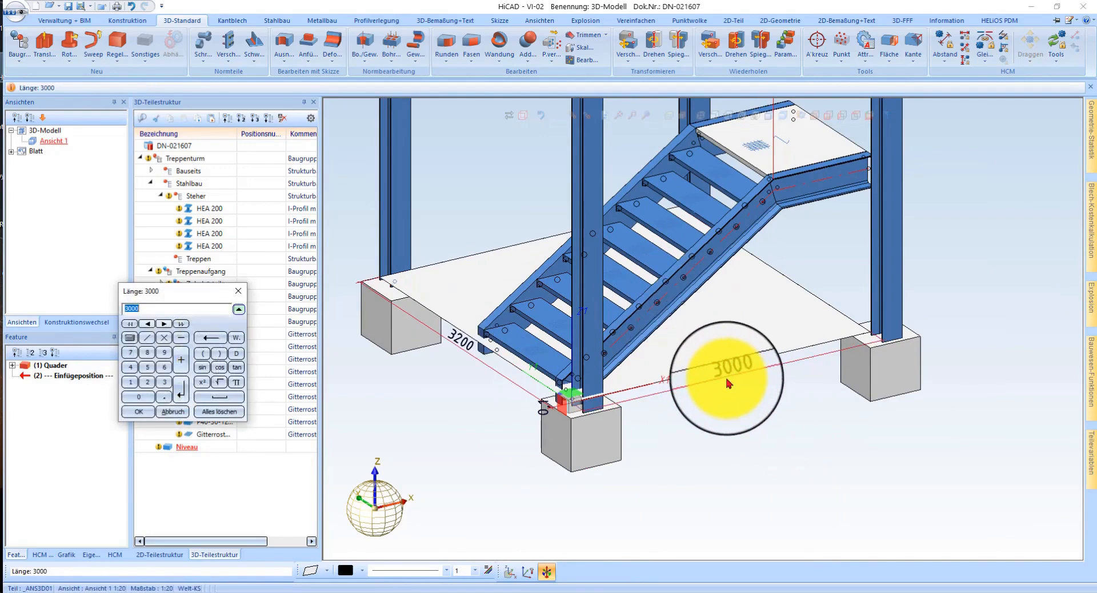
key(Return)
click(453, 343)
text(3500)
key(Return)
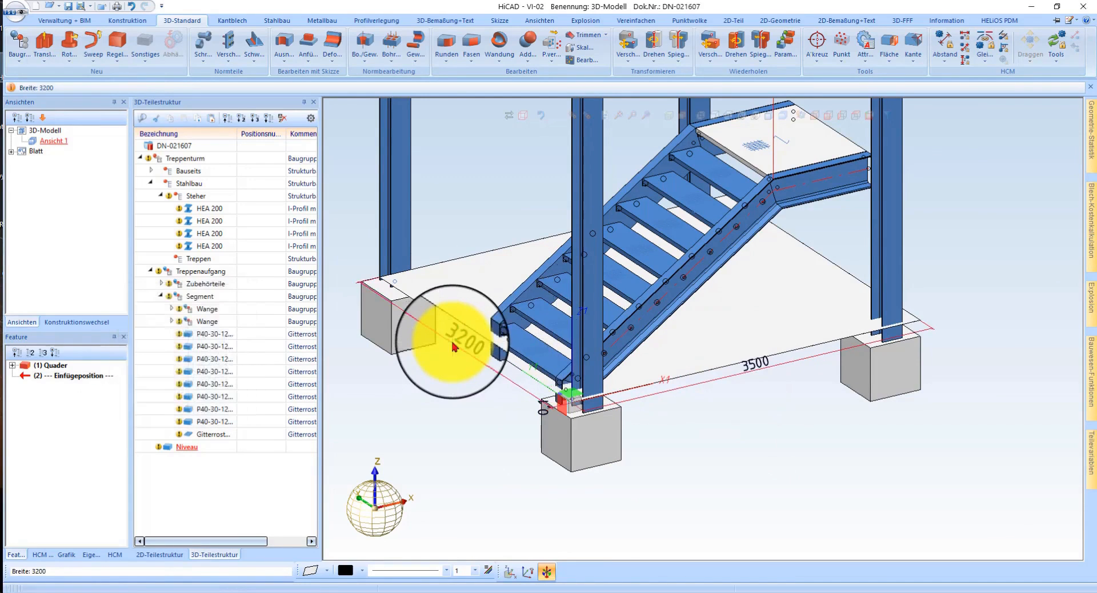
Step: Move the Niveau part into the Bauseits assembly and make it transparent (Schicht 40)
click(194, 449)
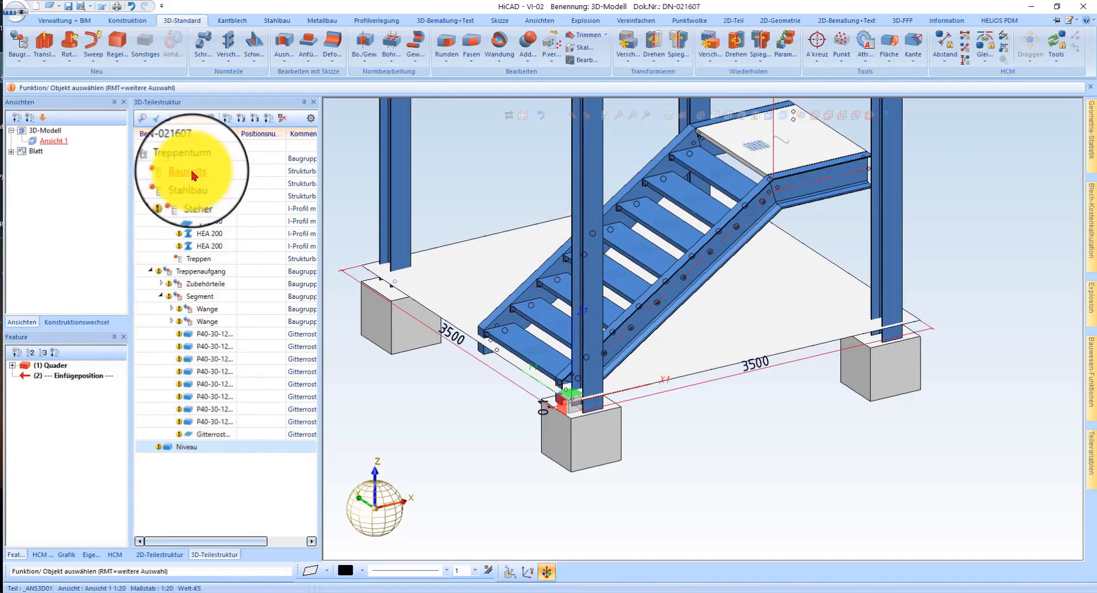
drag(194, 174, 193, 173)
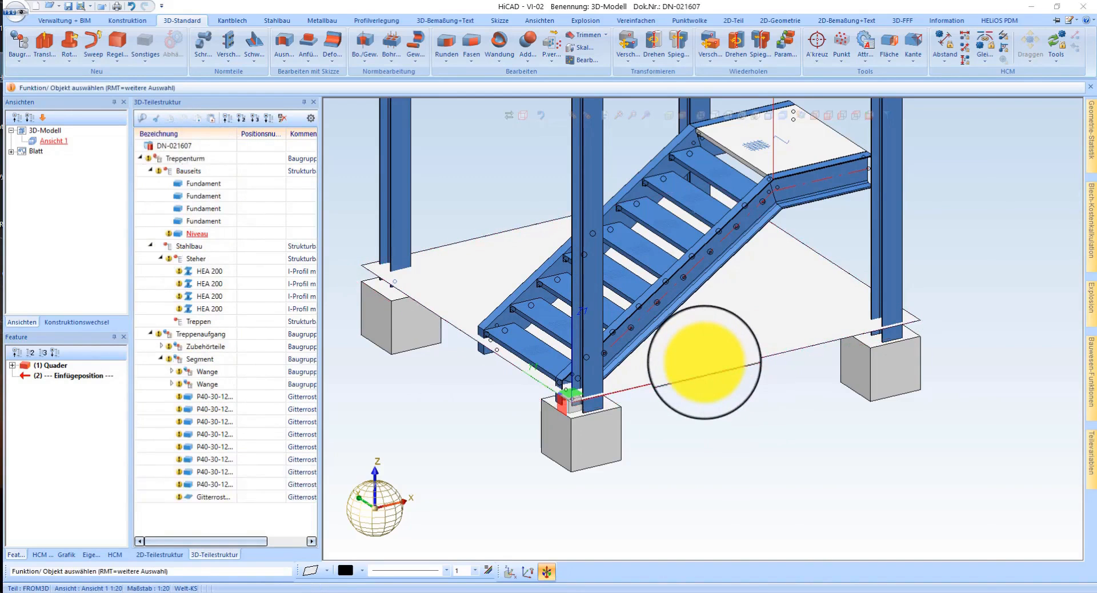
right_click(704, 361)
mouse_move(730, 569)
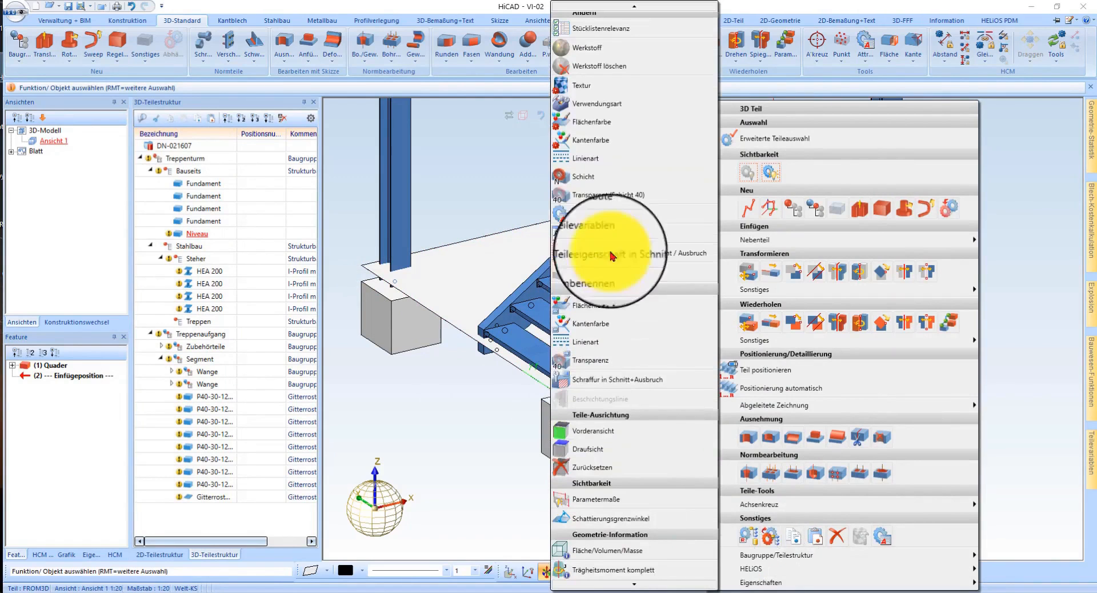
click(612, 215)
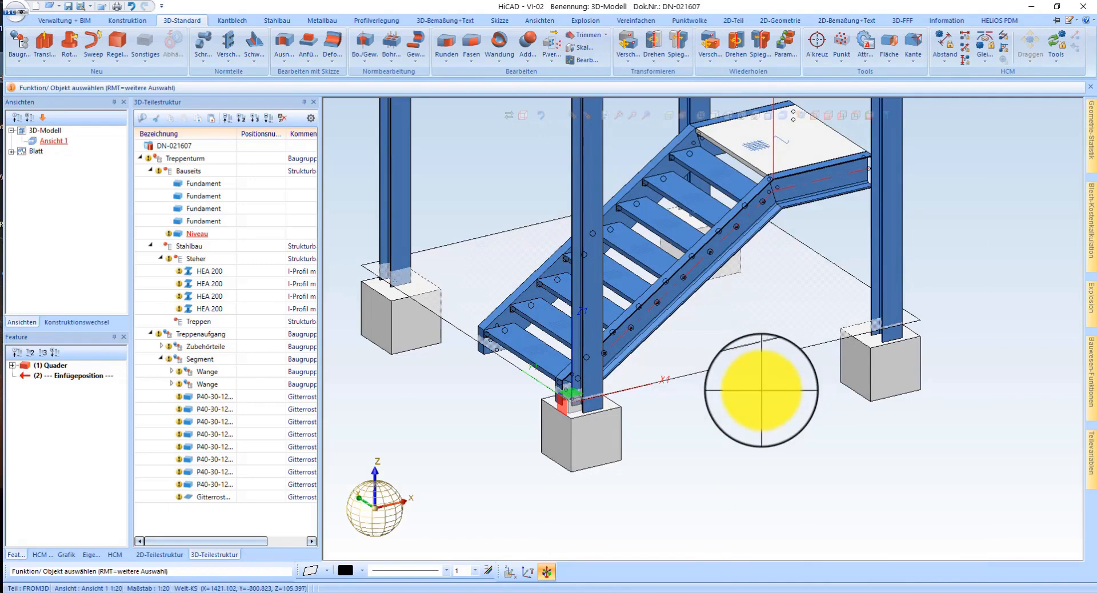
Step: Repeat the Niveau plate once upwards along the front post's vertical edge at a distance of 1000 mm
right_click(721, 352)
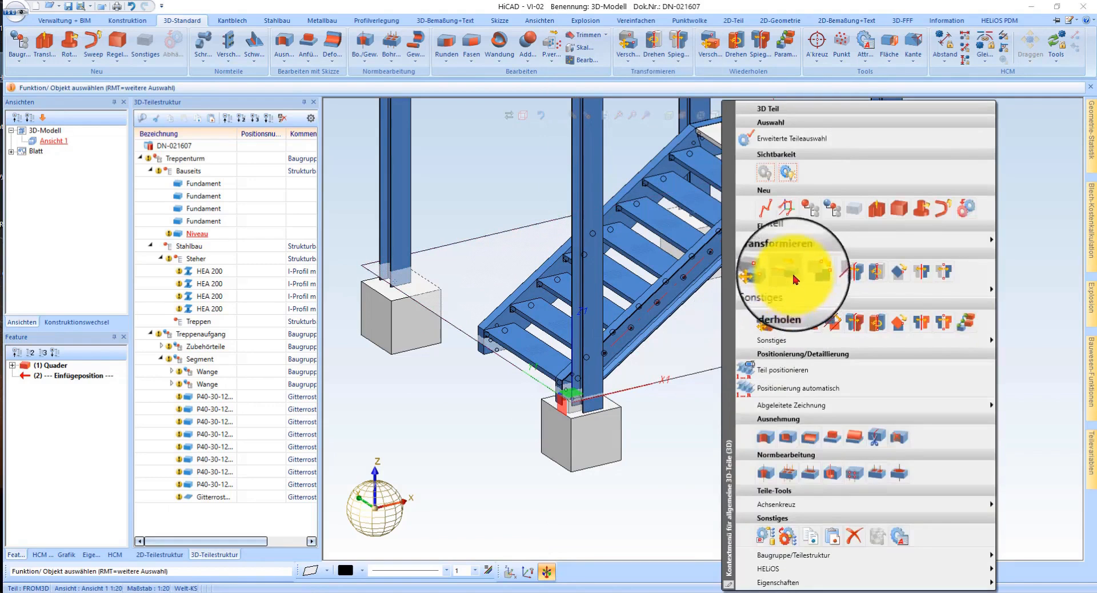
click(793, 323)
click(838, 463)
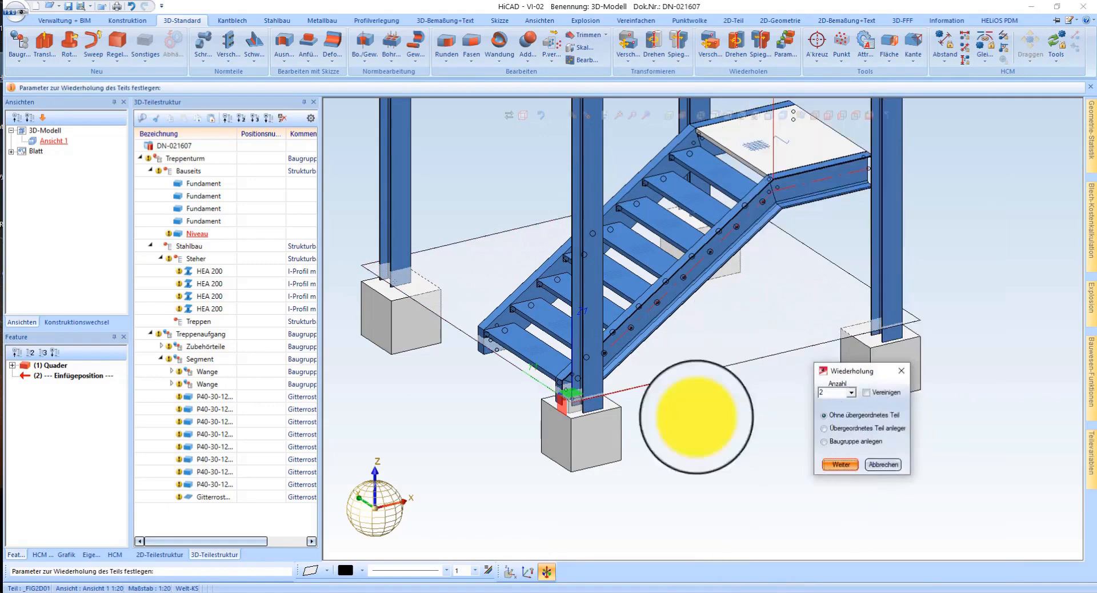
click(584, 384)
text(1)
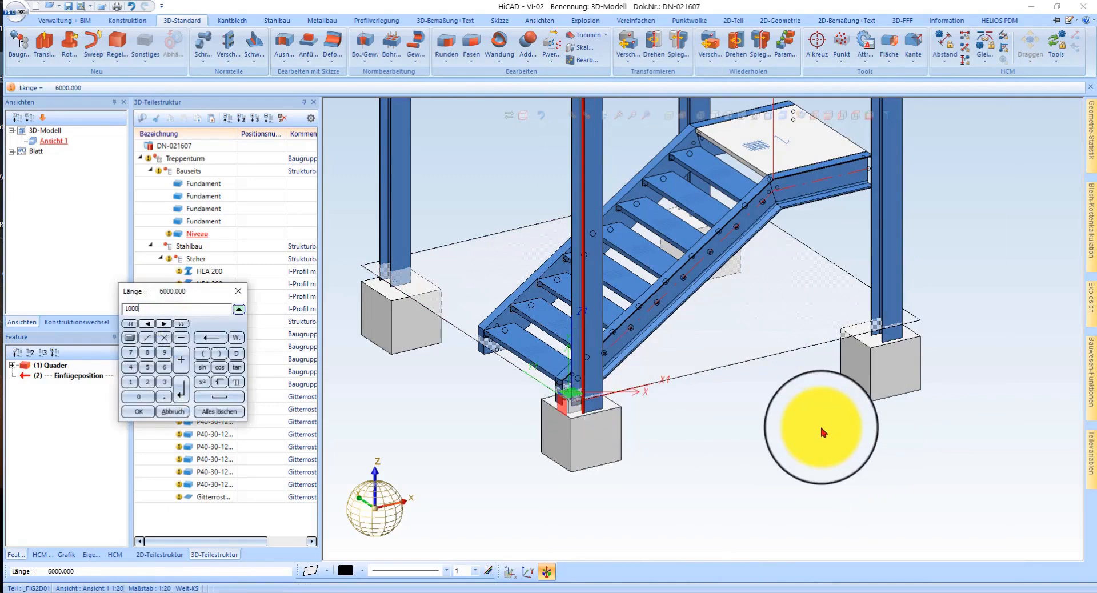
text(000)
key(Return)
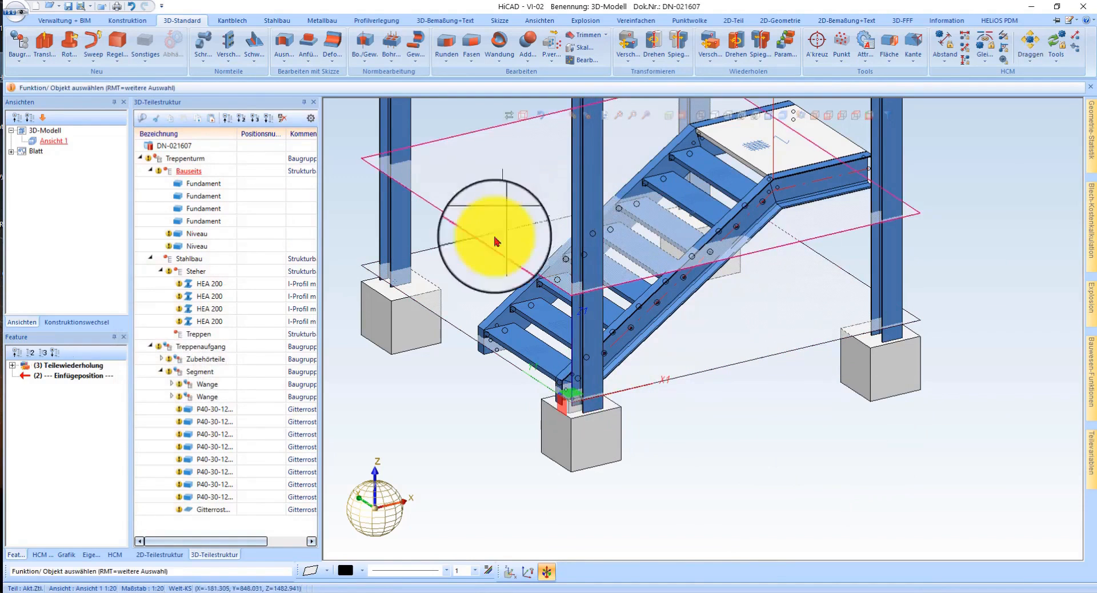
Step: Set the surface colour of both Niveau plates to Rot
right_click(444, 250)
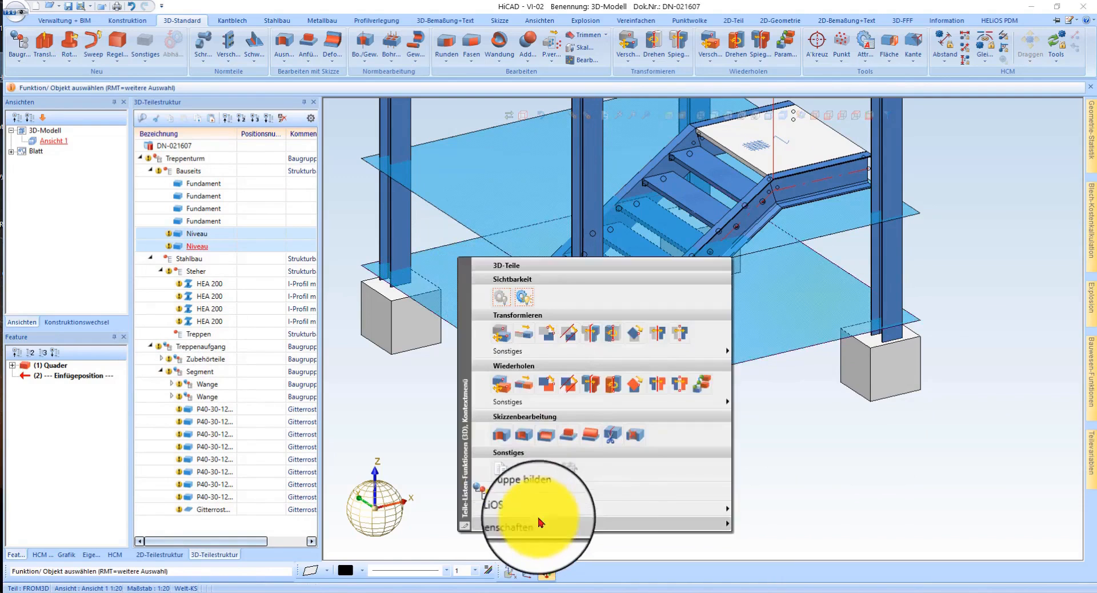
mouse_move(540, 523)
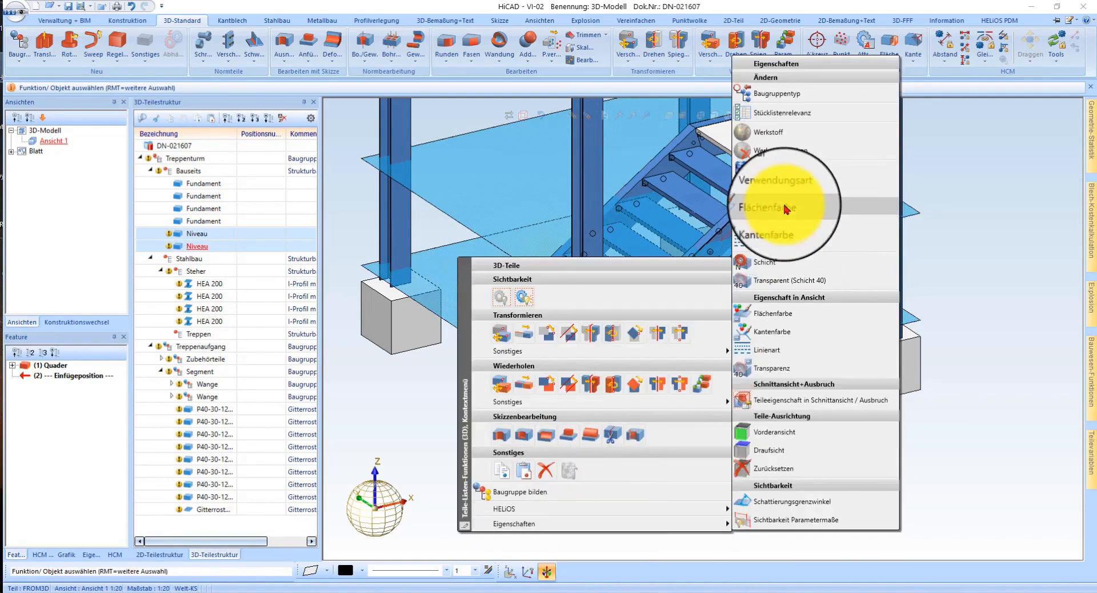
click(786, 209)
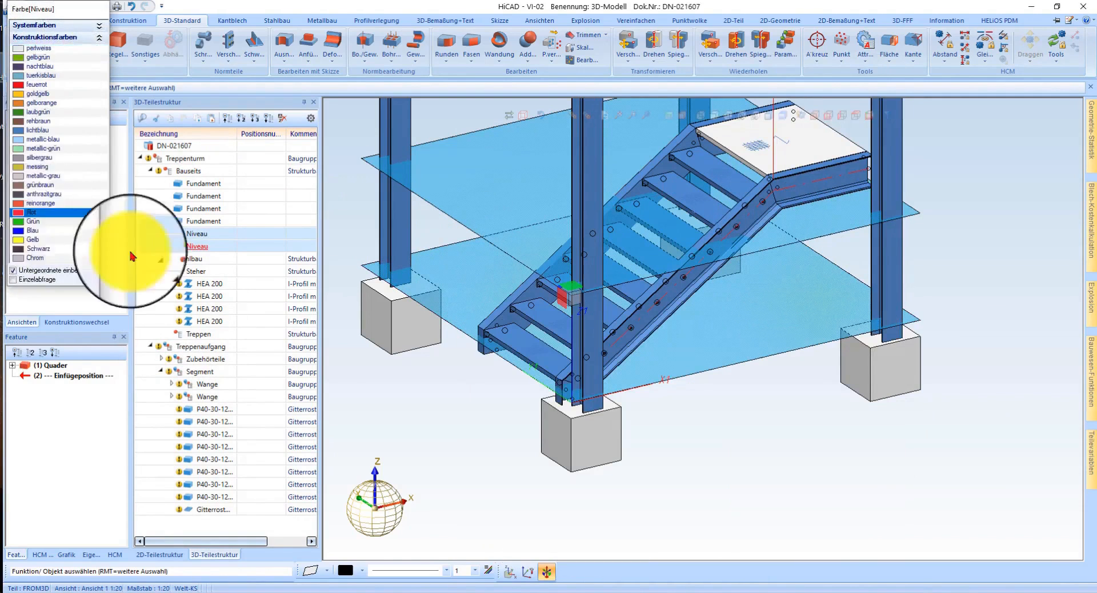
middle_drag(664, 342, 693, 287)
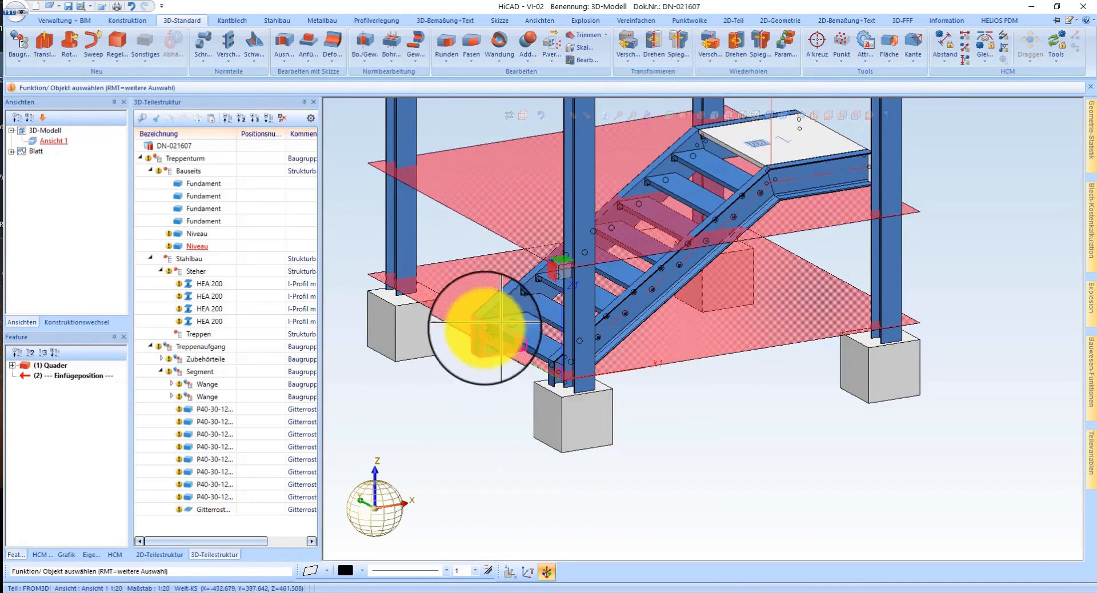
Step: Move the Treppenaufgang assembly down 77.778 mm so the lowest step's top edge meets the lower Niveau plate
click(828, 120)
scroll(620, 485, up, 6)
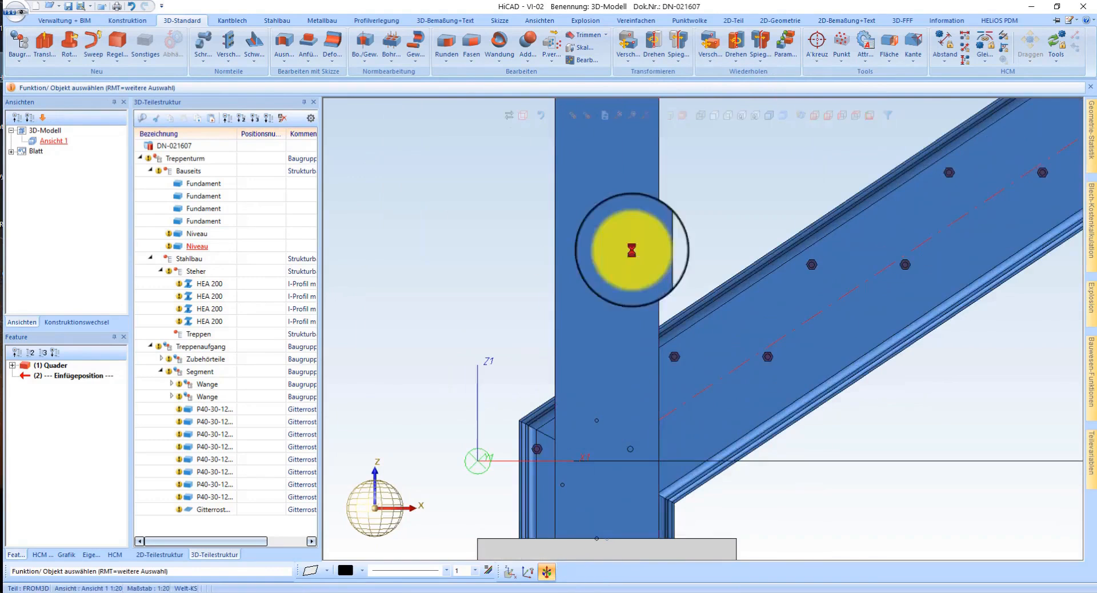
click(702, 121)
scroll(692, 348, up, 4)
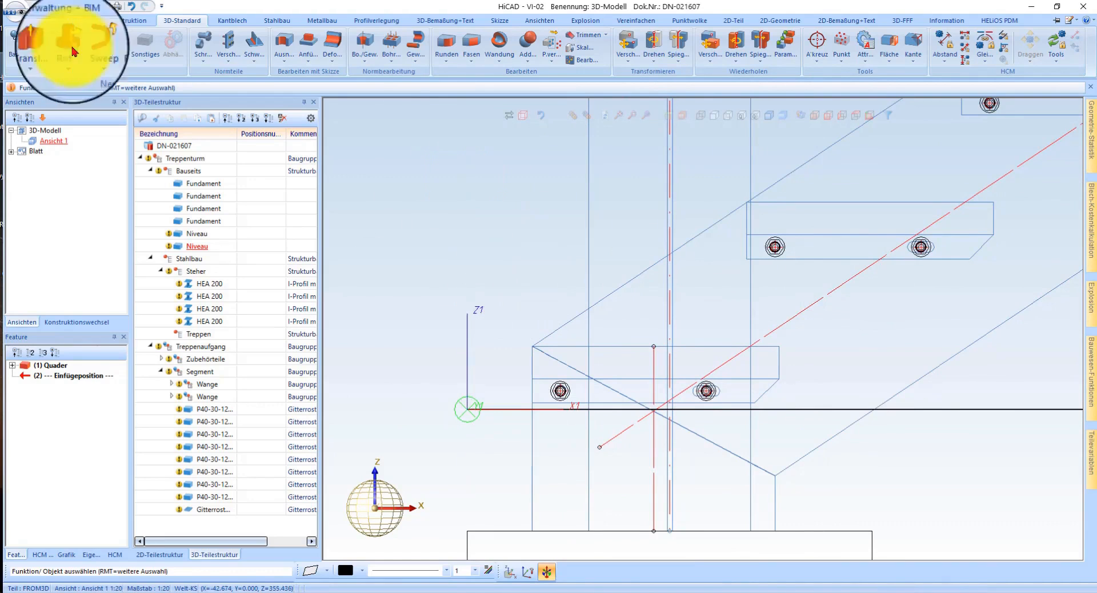
click(421, 23)
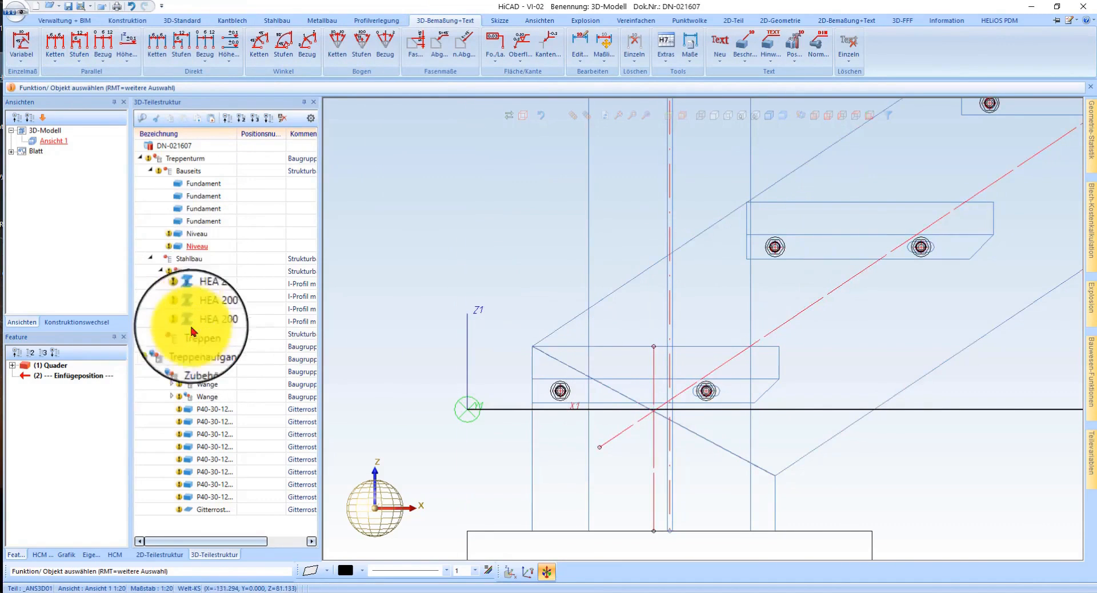
click(196, 351)
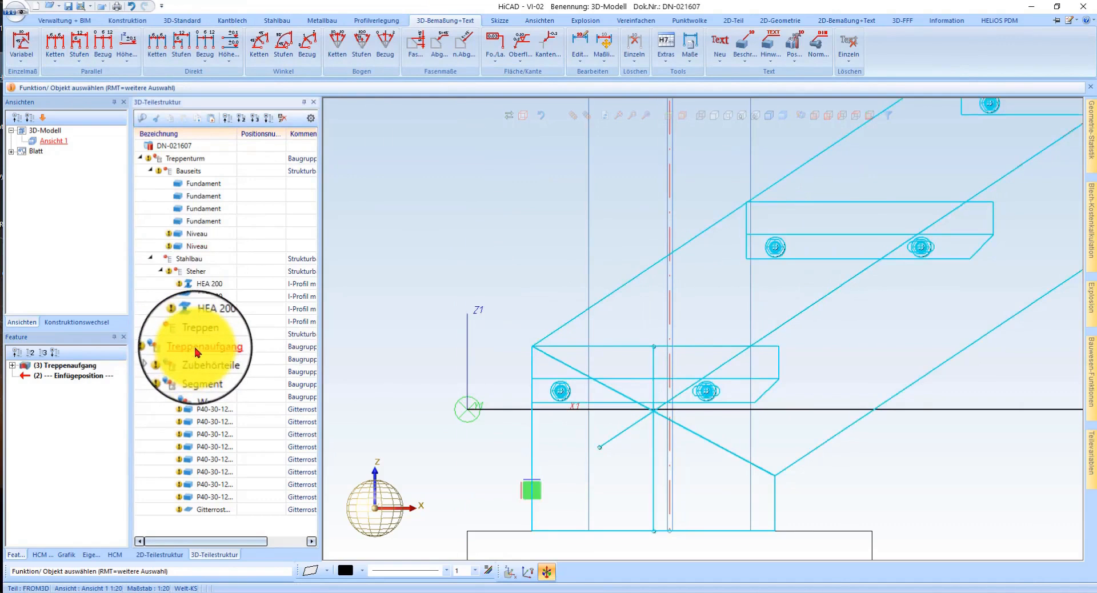
right_click(196, 349)
click(312, 343)
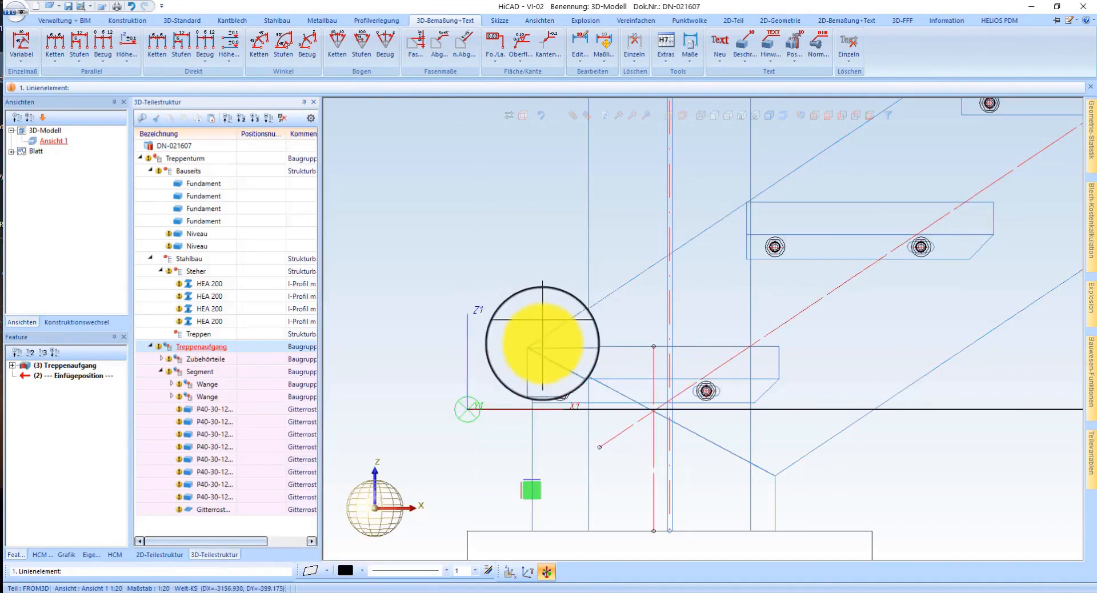
click(513, 336)
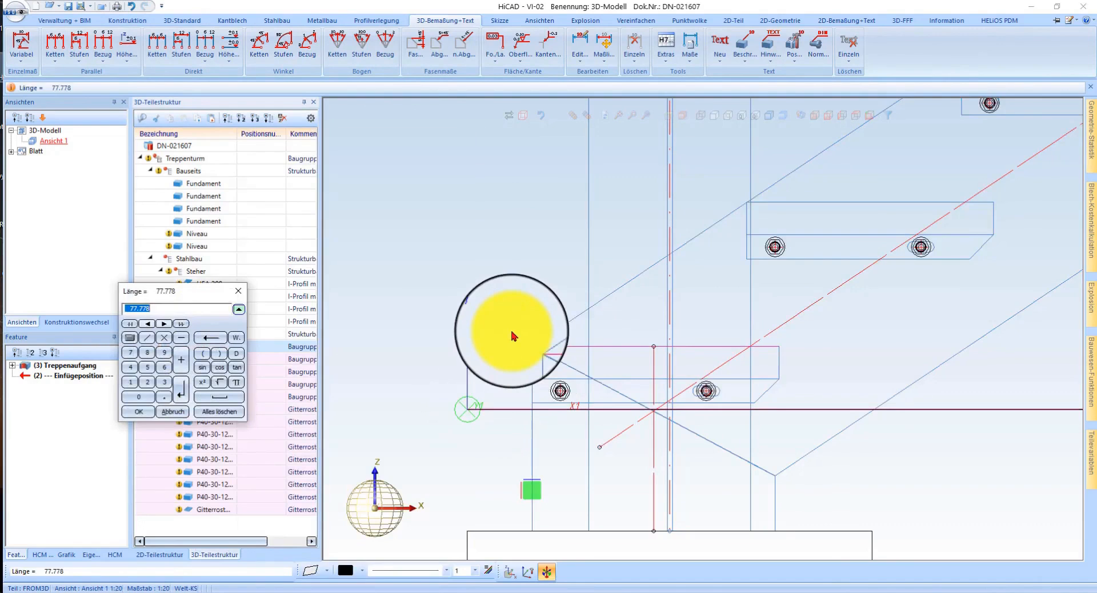
key(Return)
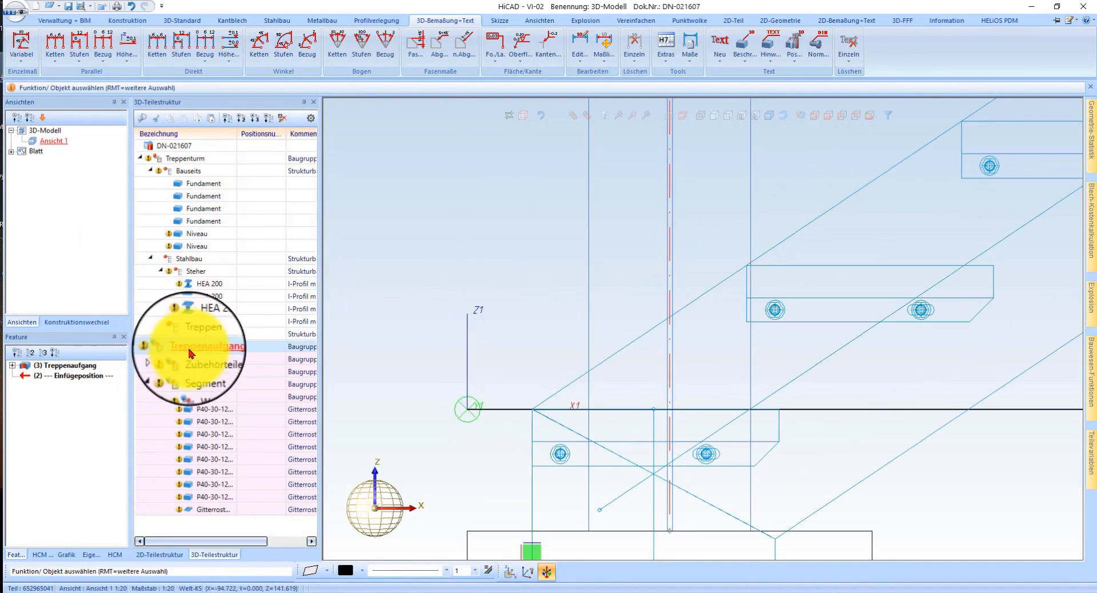
Step: Raise the Treppenaufgang assembly vertically by one step rise
right_click(248, 351)
click(309, 327)
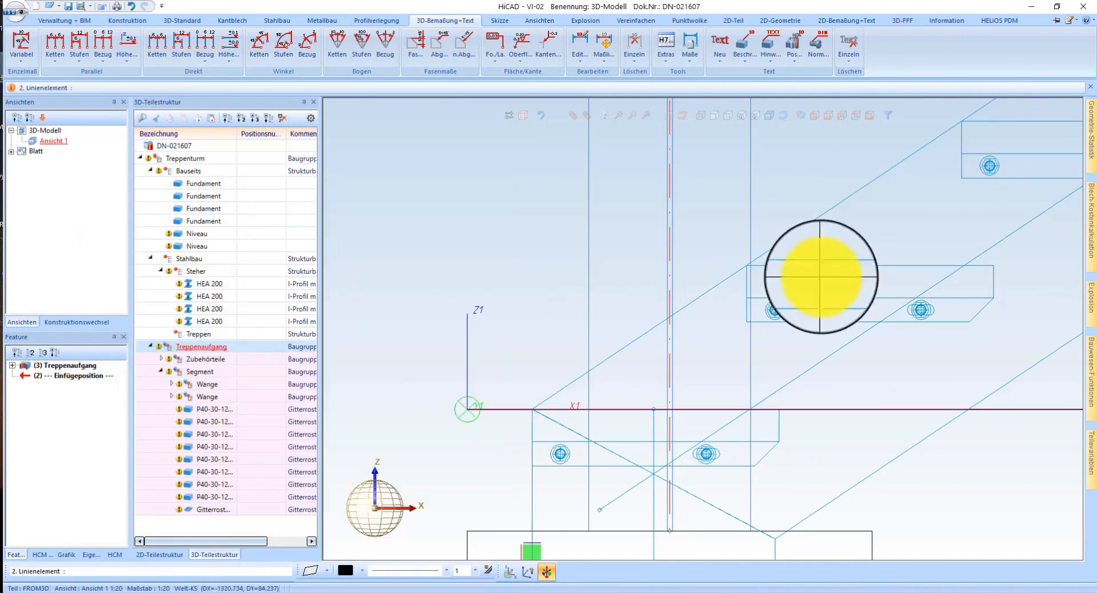
click(1024, 282)
key(Return)
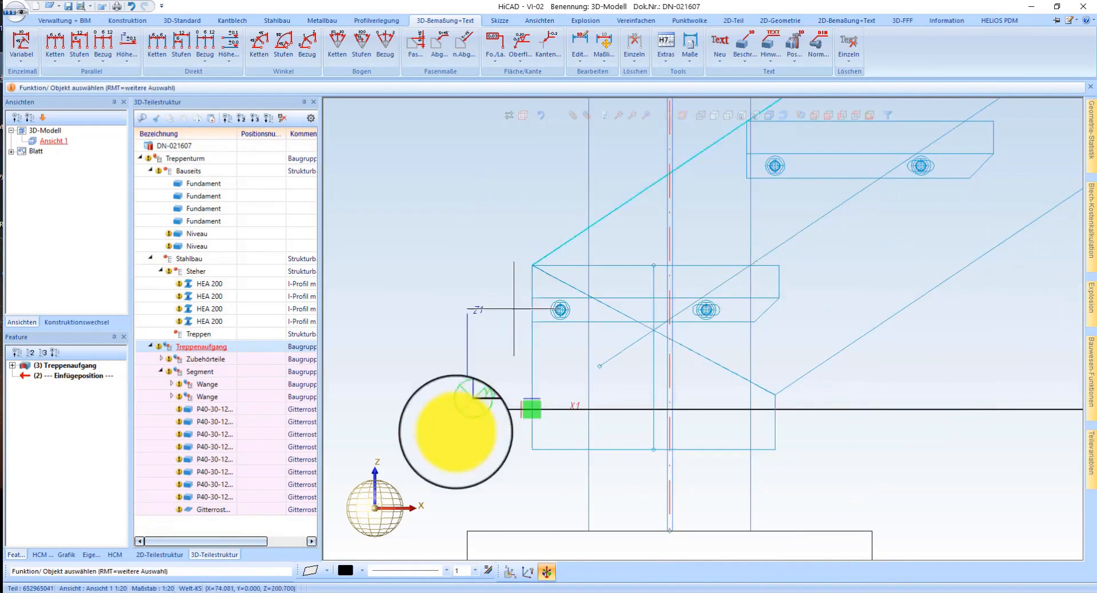
scroll(457, 417, down, 3)
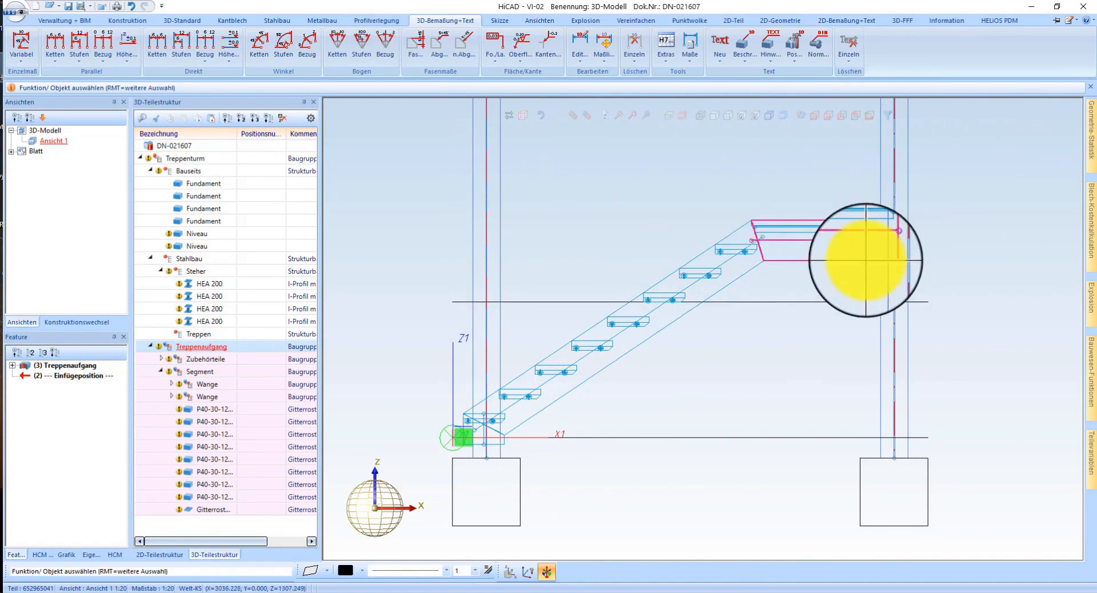
click(770, 120)
key(Home)
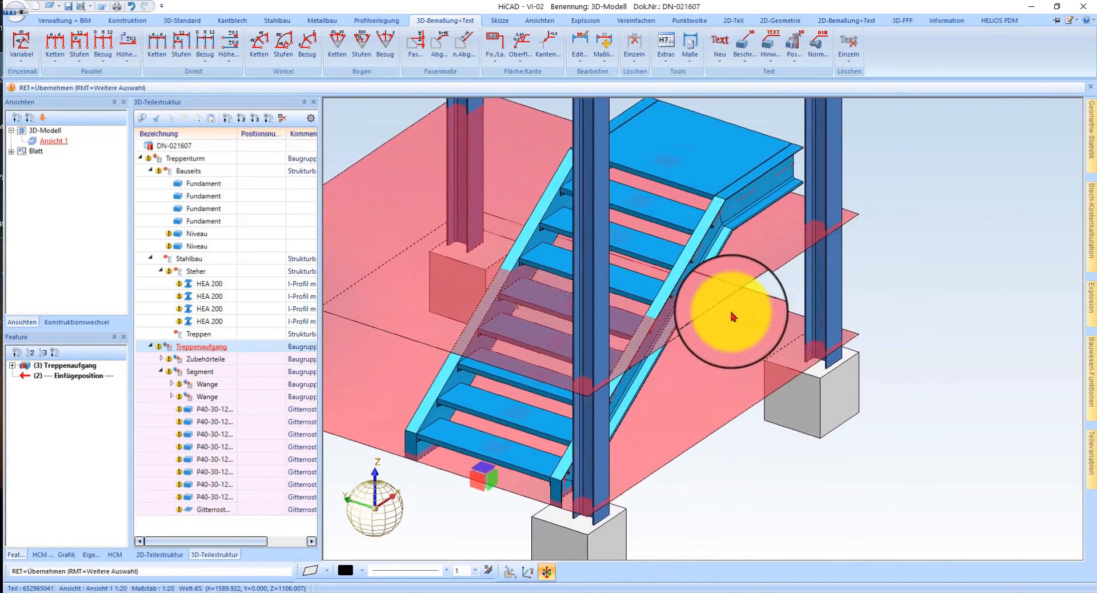
scroll(735, 302, down, 3)
mouse_move(727, 266)
middle_down()
mouse_move(709, 149)
mouse_move(674, 257)
mouse_move(621, 273)
mouse_move(680, 254)
mouse_move(709, 277)
middle_up()
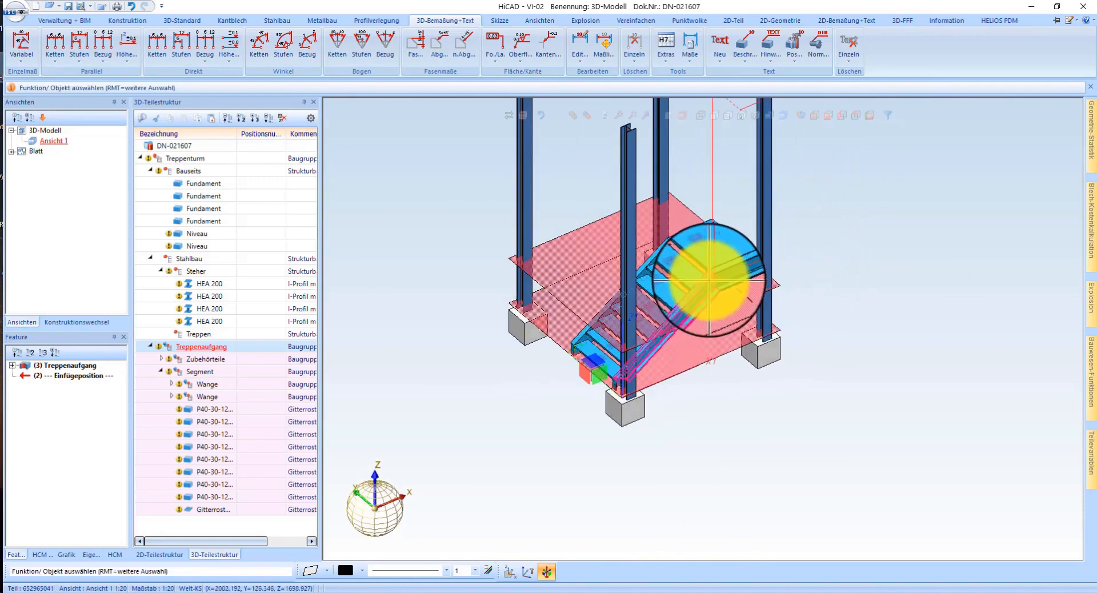
Step: Save the drawing, accepting the positioning notice, and move the Treppenaufgang assembly into the Treppen assembly
key(ctrl+s)
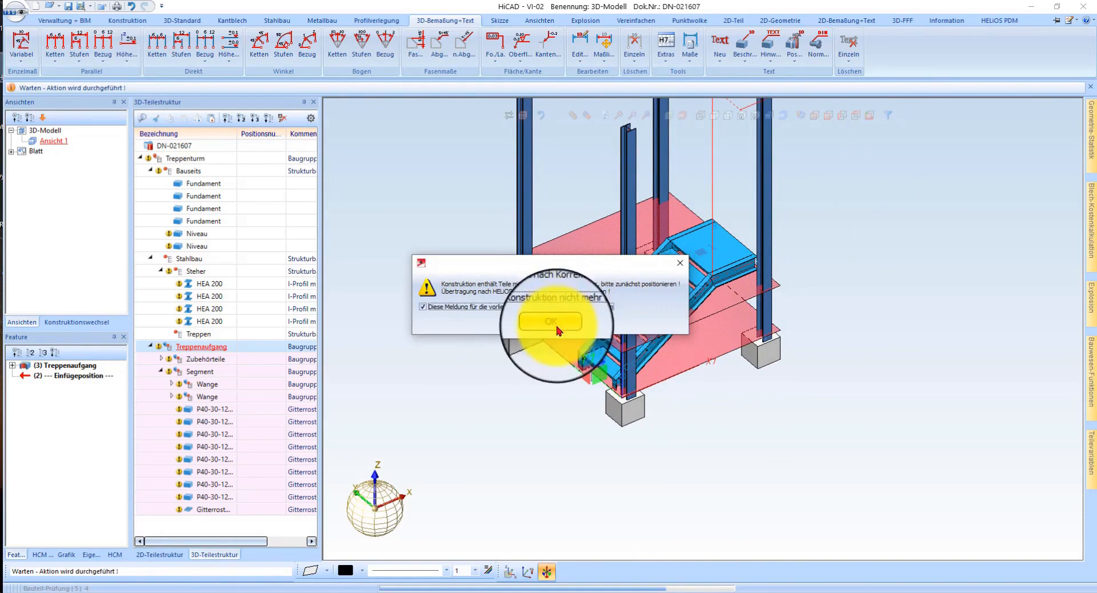
click(550, 322)
middle_drag(591, 329, 698, 319)
scroll(698, 318, up, 3)
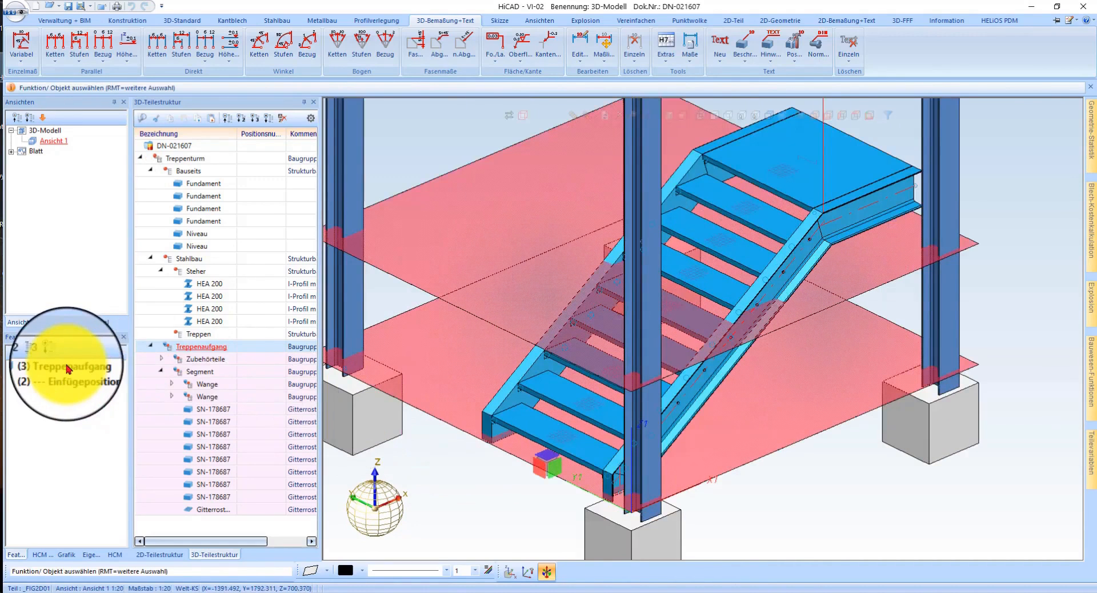
double_click(169, 348)
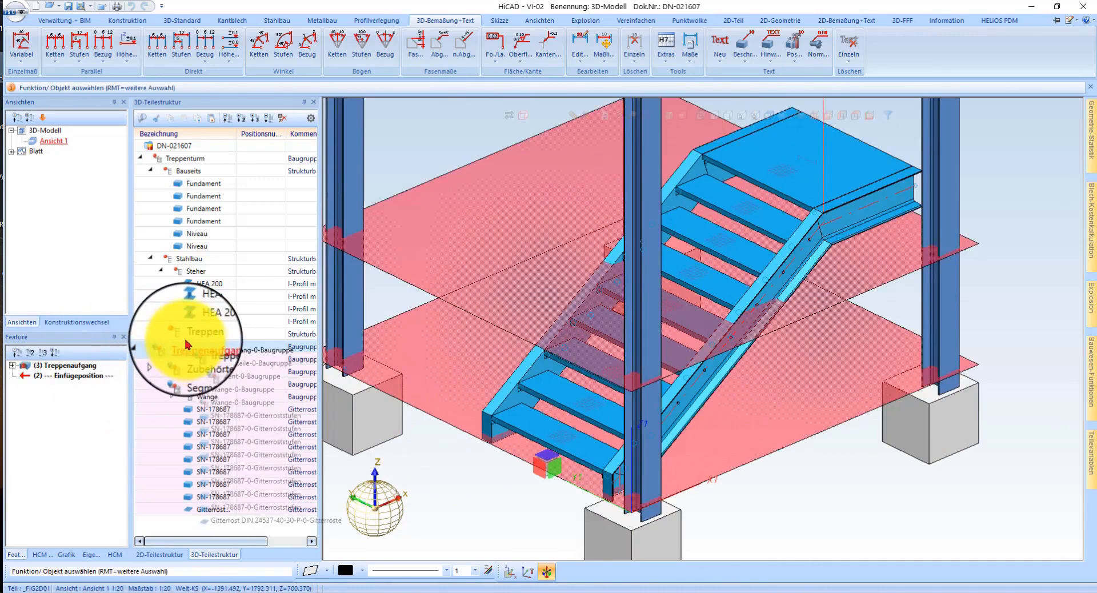
Step: Review the stair's height, step and sizing parameters in the Treppenkonfigurator and leave it without changes
click(74, 366)
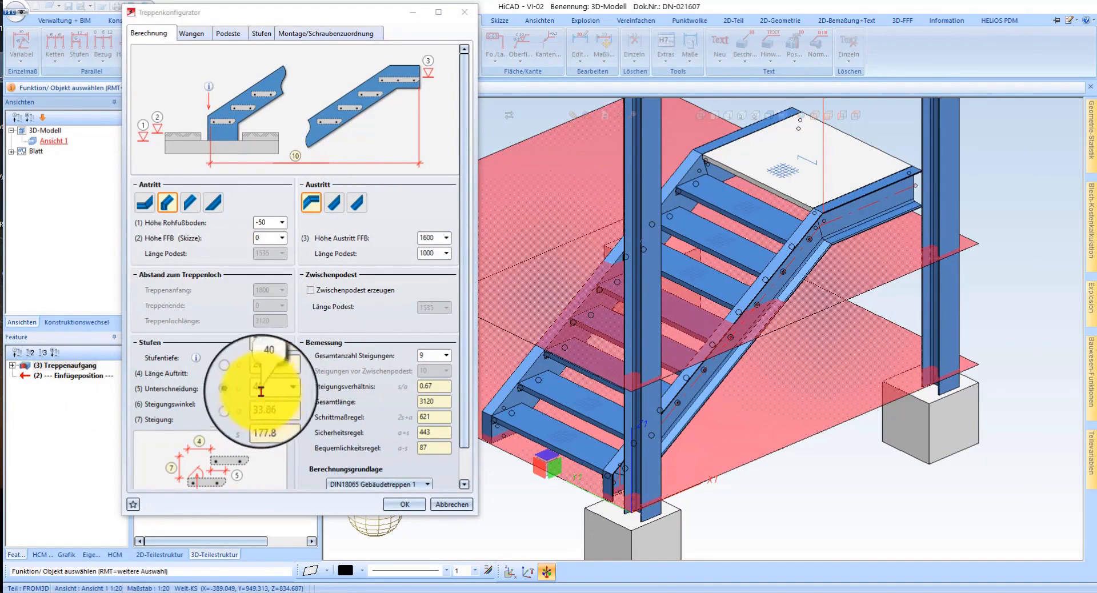
scroll(423, 343, down, 1)
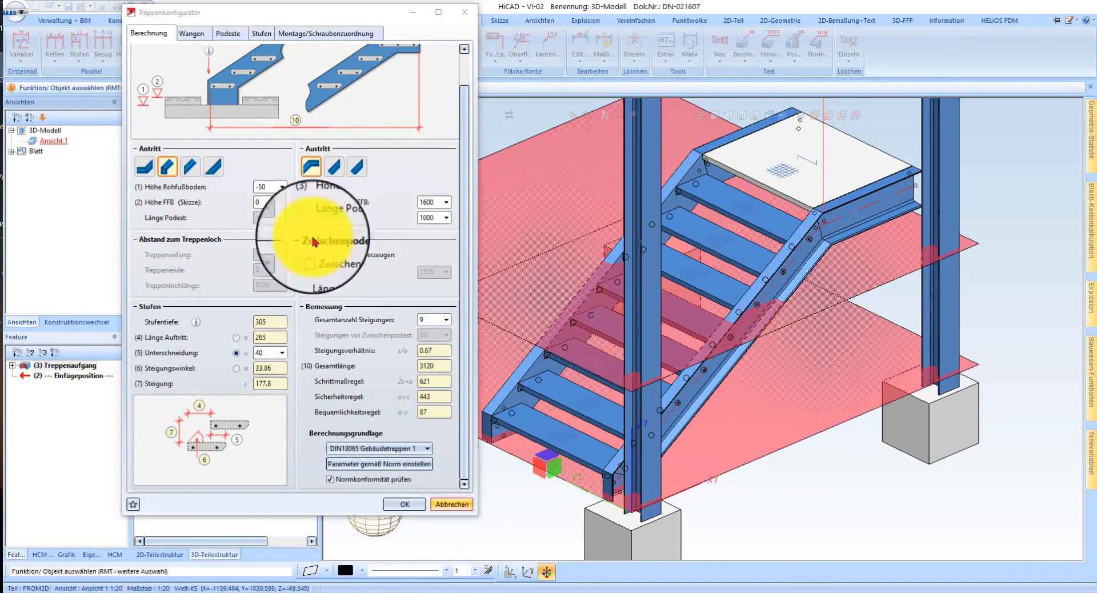
scroll(343, 268, up, 1)
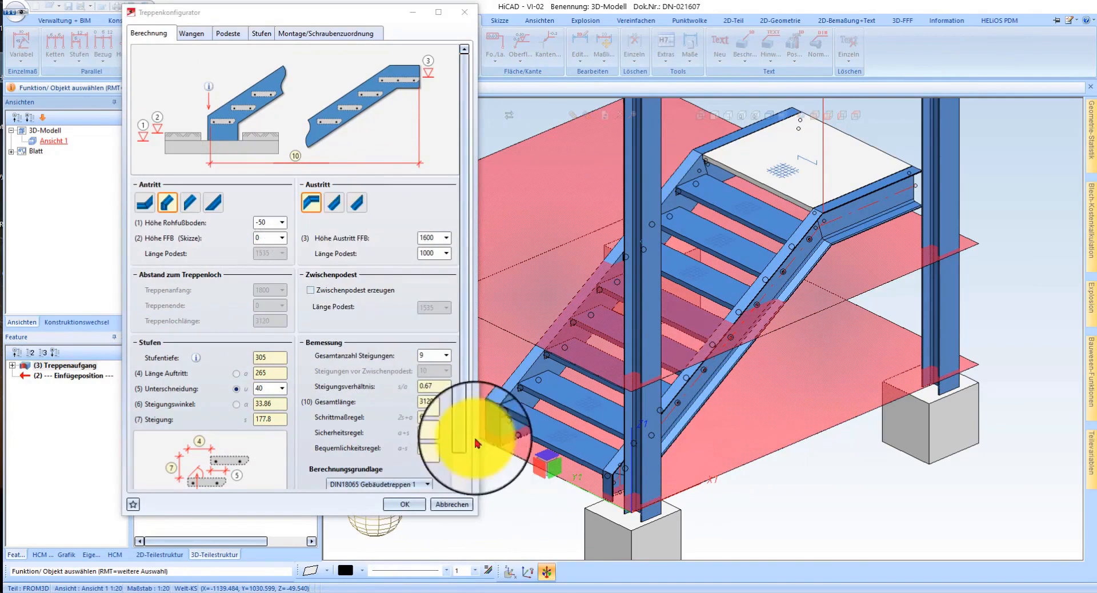
scroll(363, 311, down, 1)
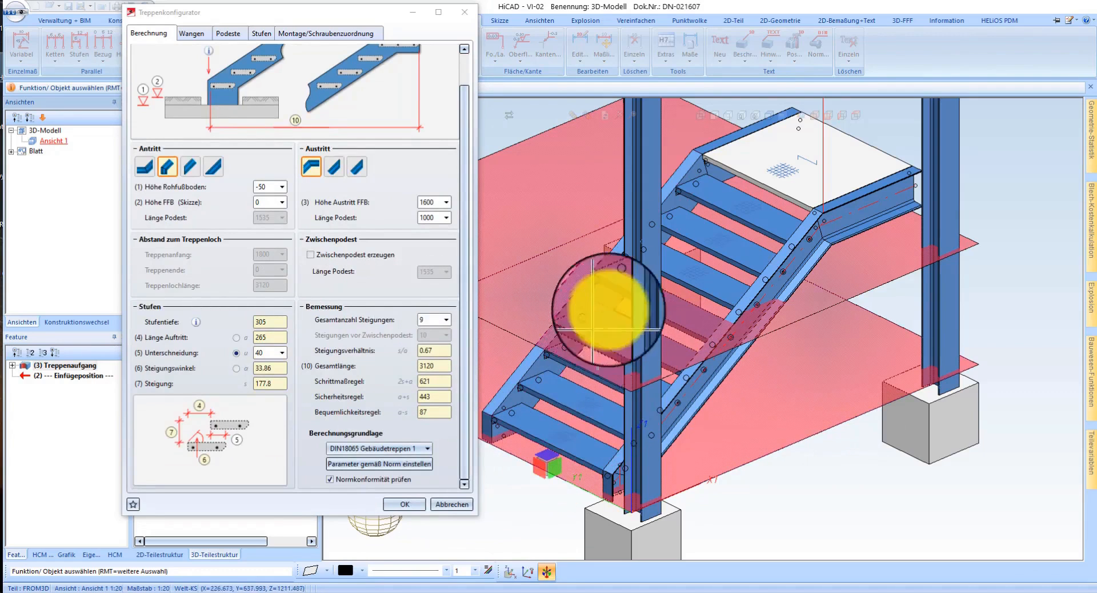
click(459, 506)
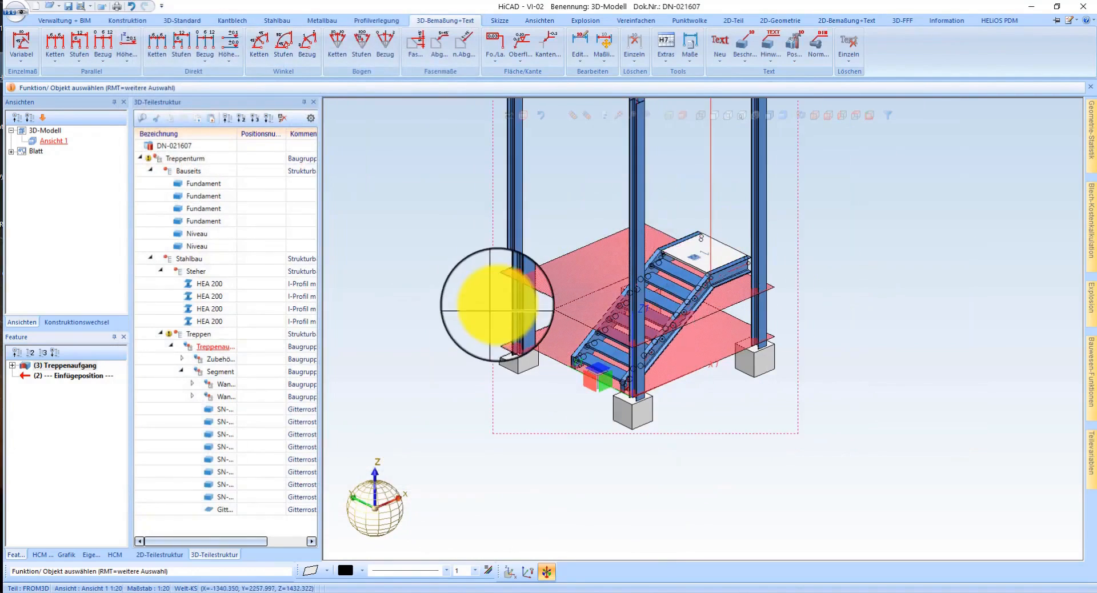
Step: Repeat the Treppenaufgang assembly once, from the stringer's lower front corner to the far end corner of the landing
scroll(705, 252, up, 3)
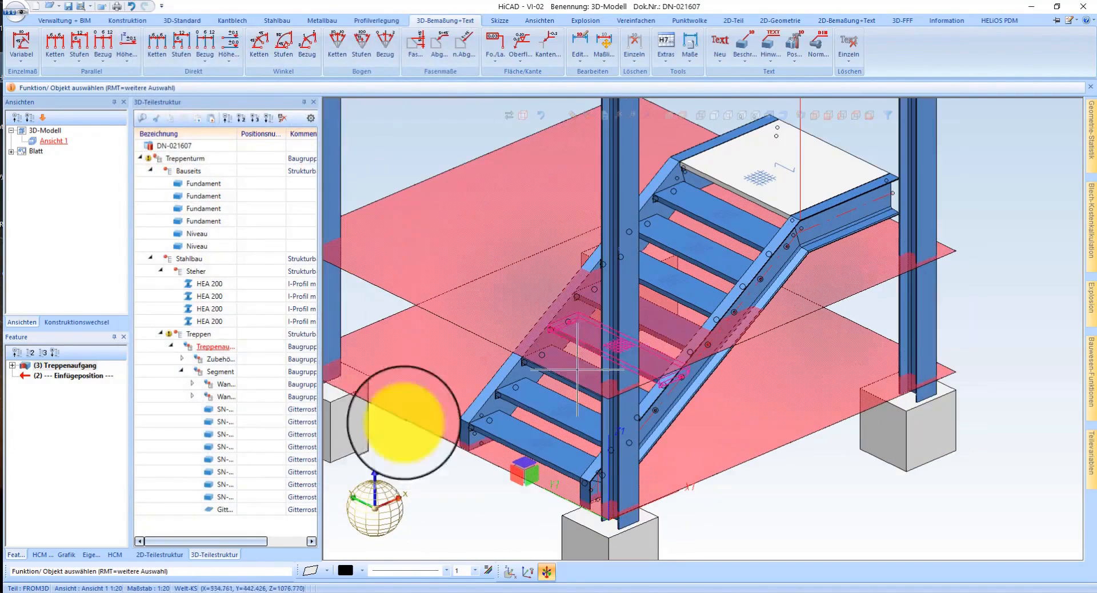
right_click(219, 352)
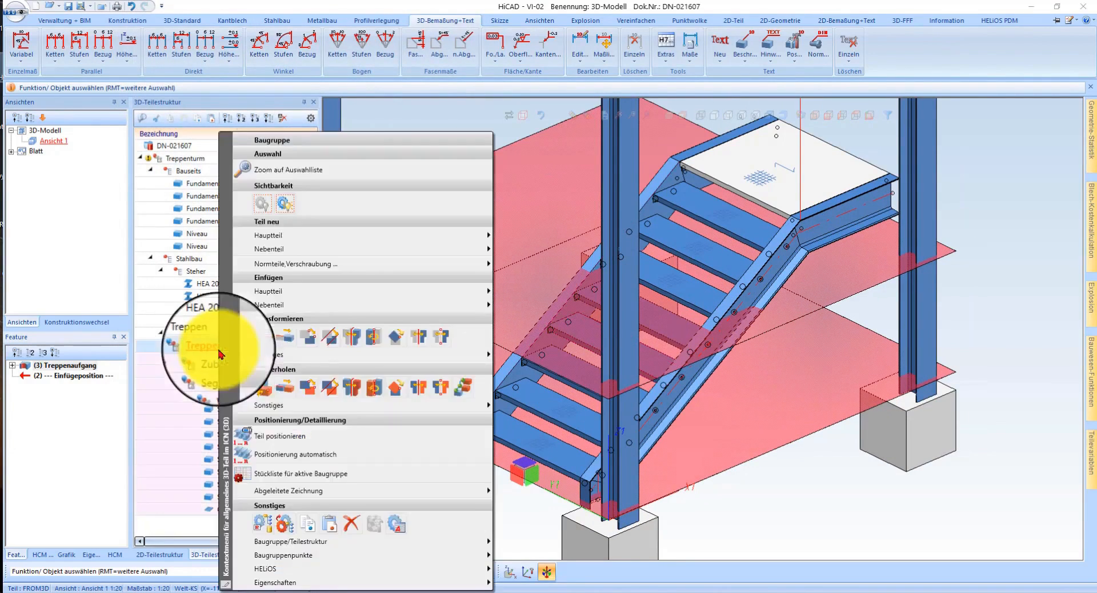
click(268, 397)
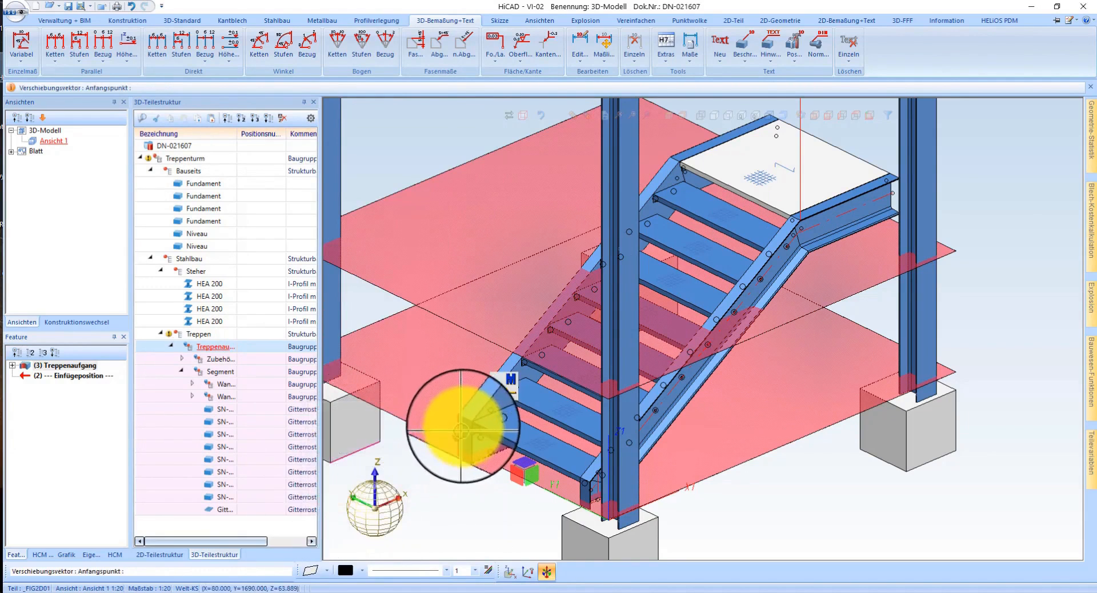
click(467, 423)
scroll(717, 223, up, 5)
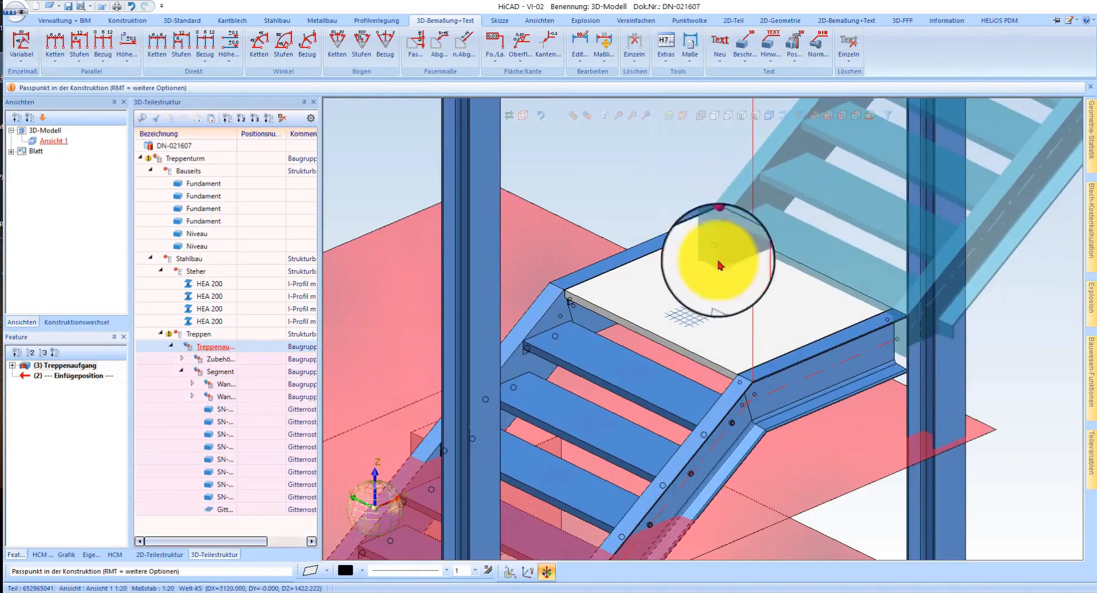
click(564, 282)
scroll(661, 232, up, 5)
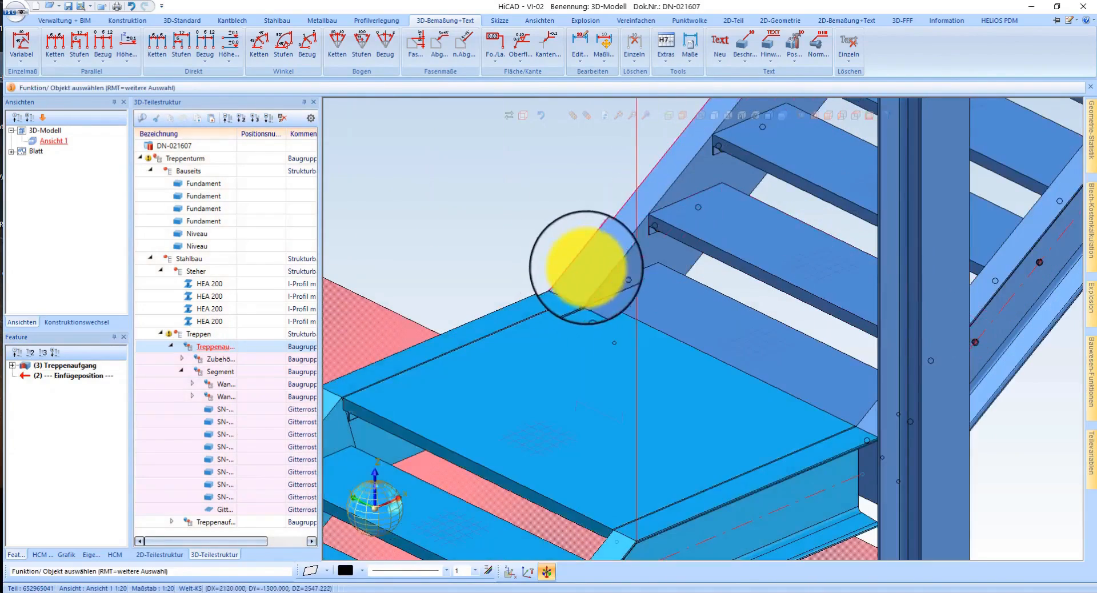
Step: Change the Antritt of the upper Treppenaufgang to the variant with a horizontal landing and apply the configuration
click(94, 372)
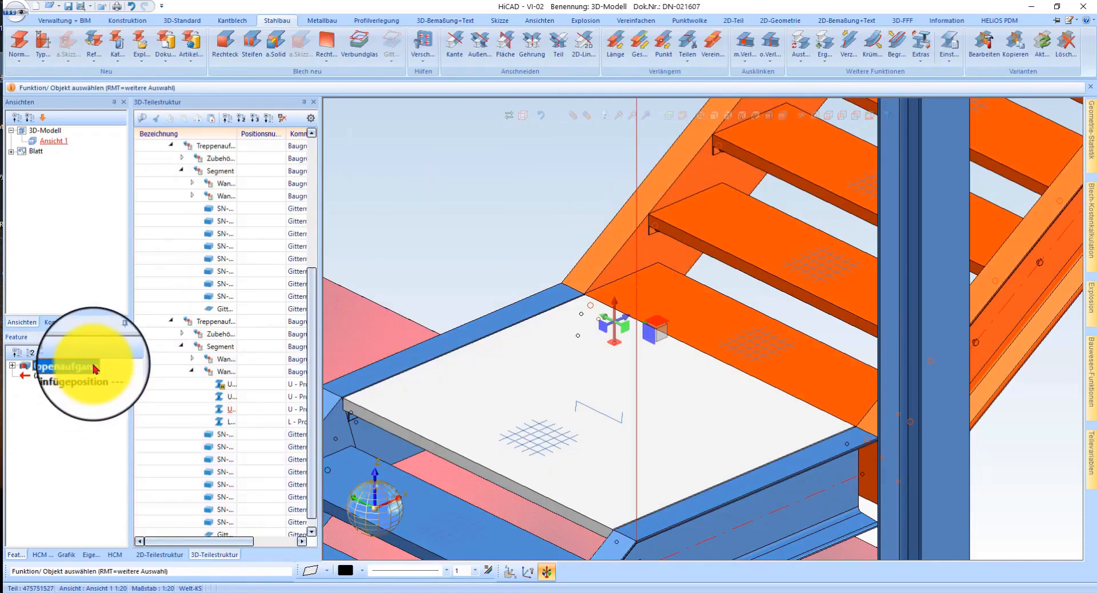
right_click(88, 374)
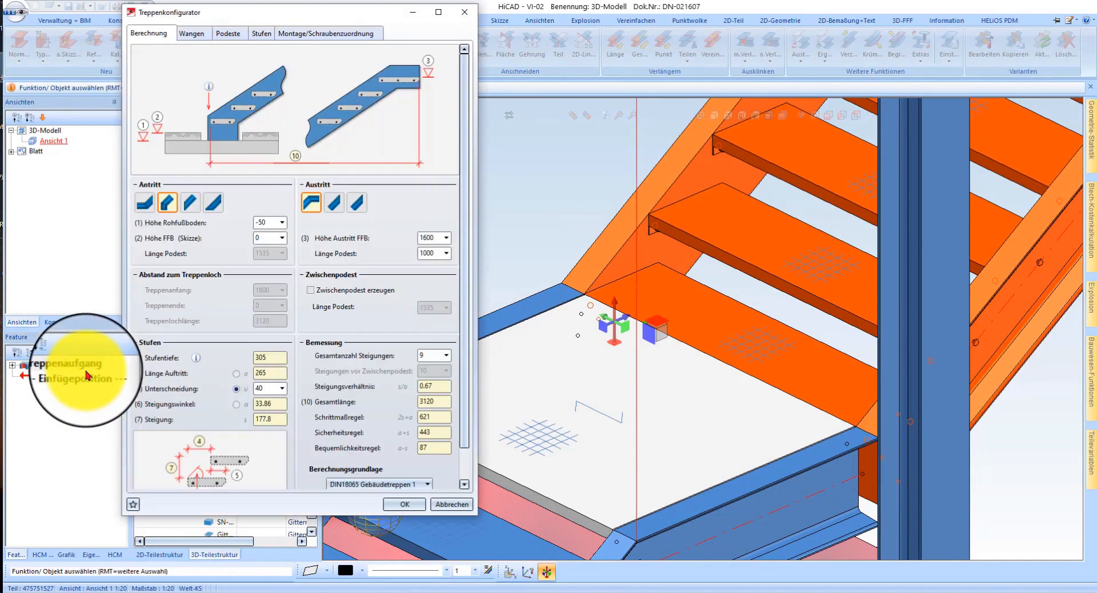
click(148, 203)
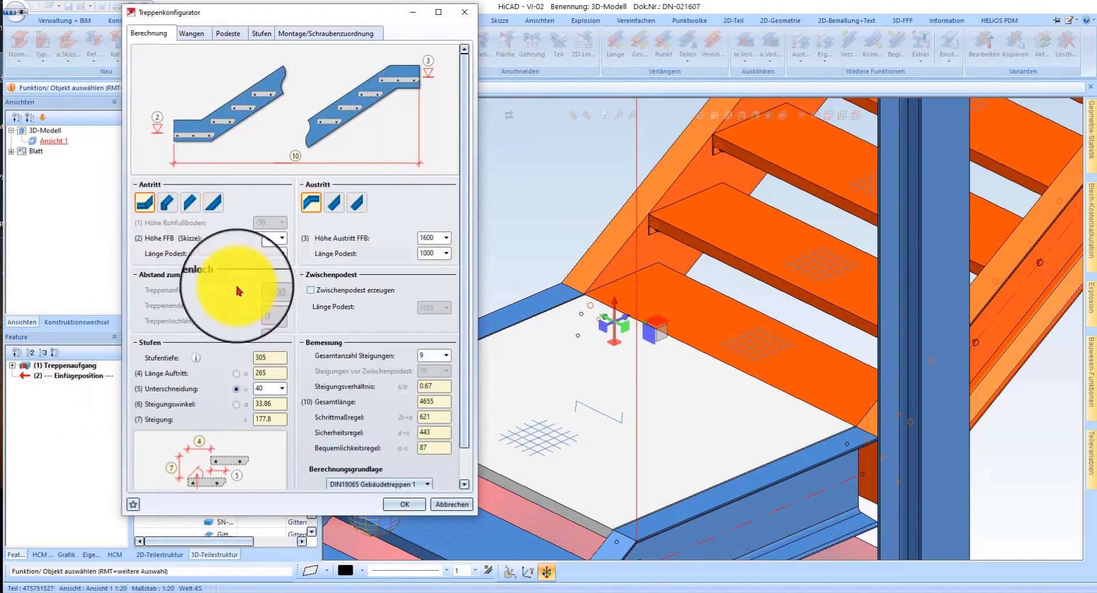
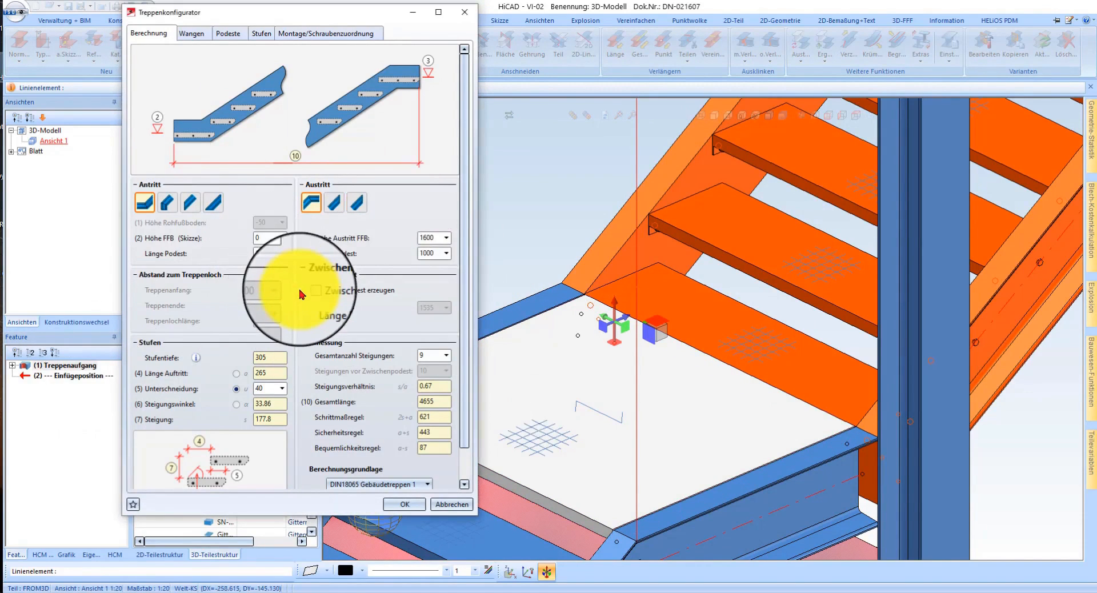
click(410, 503)
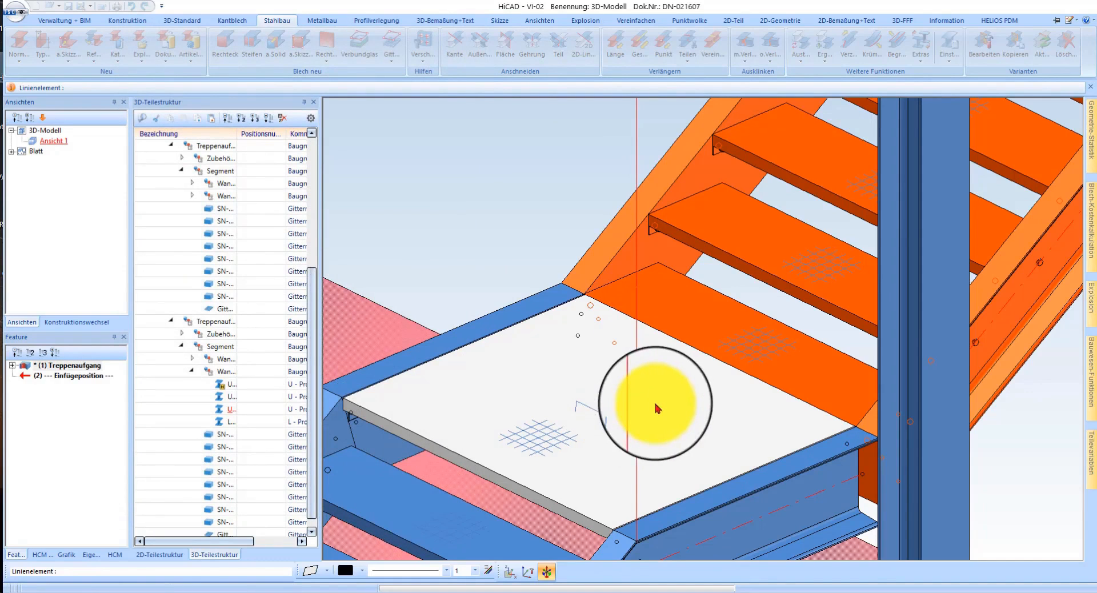
click(760, 412)
scroll(548, 303, down, 2)
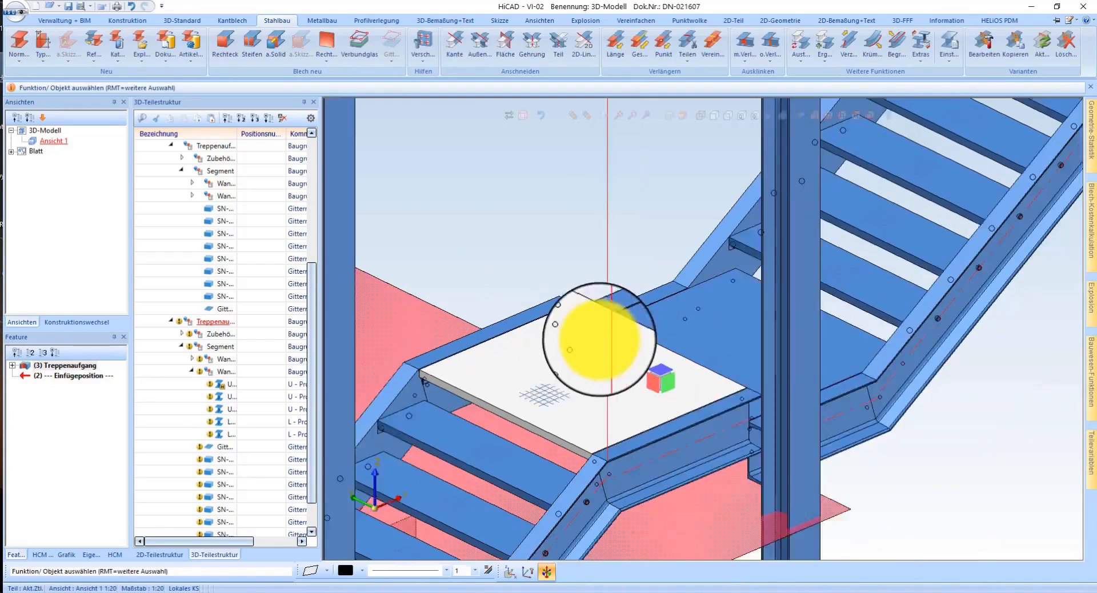
scroll(600, 339, down, 1)
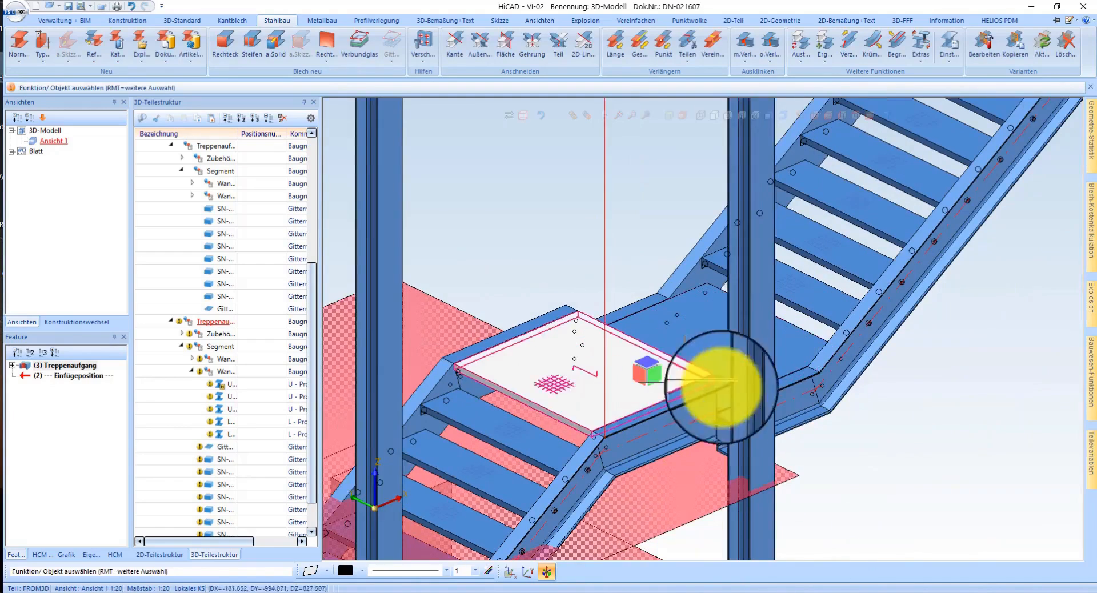
Step: Move the upper Treppenaufgang assembly point to point, from its entry landing's outer corner to the upper corner of the adjoining landing's stringer
right_click(85, 369)
click(135, 287)
scroll(642, 325, up, 5)
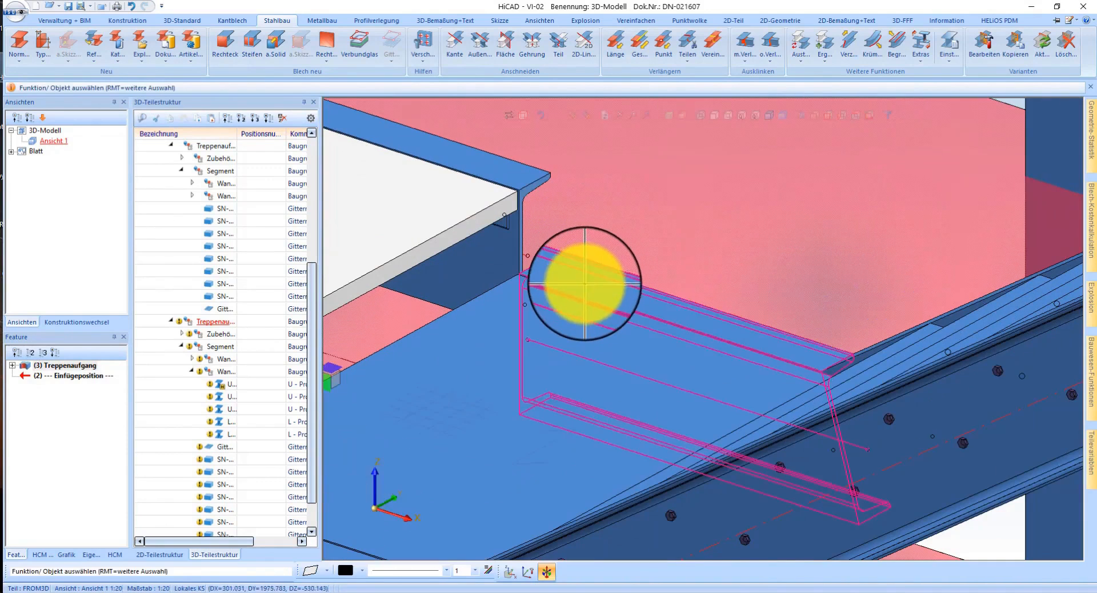
click(585, 283)
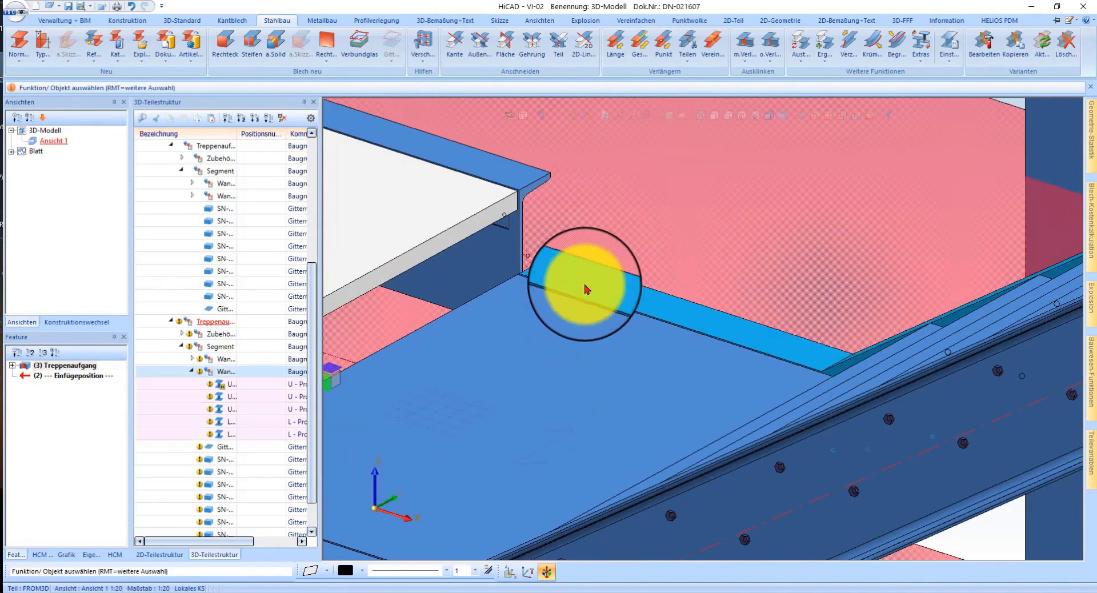
right_click(612, 252)
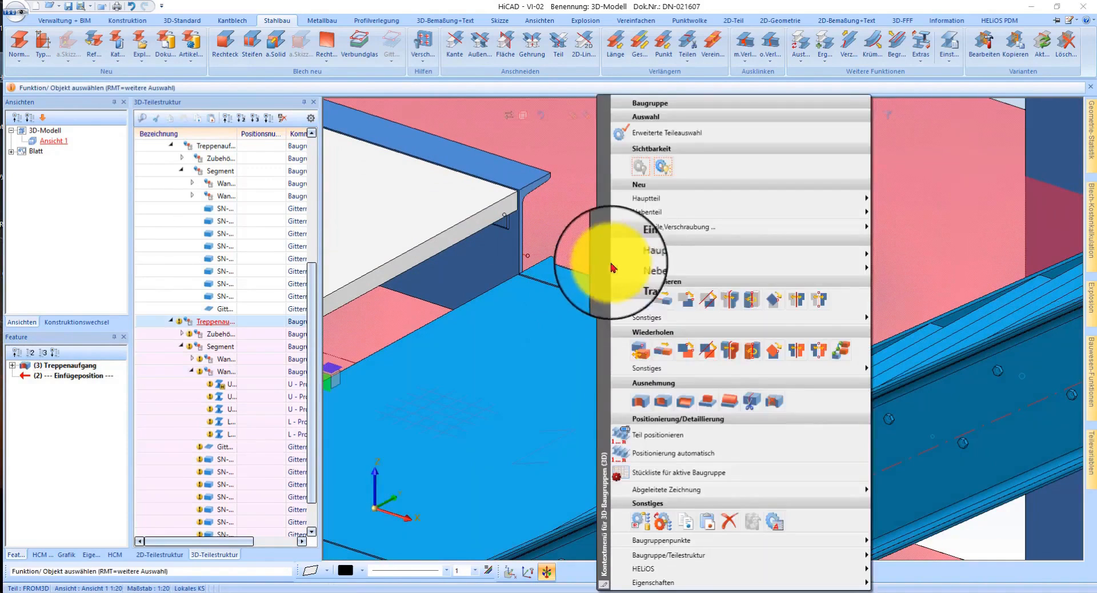
click(632, 290)
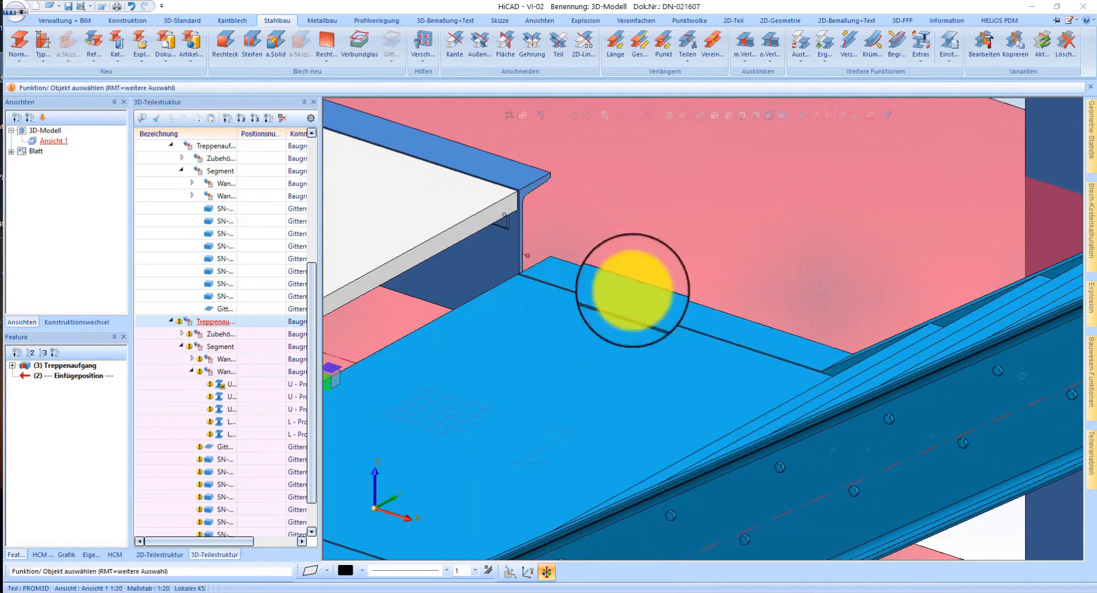
click(554, 258)
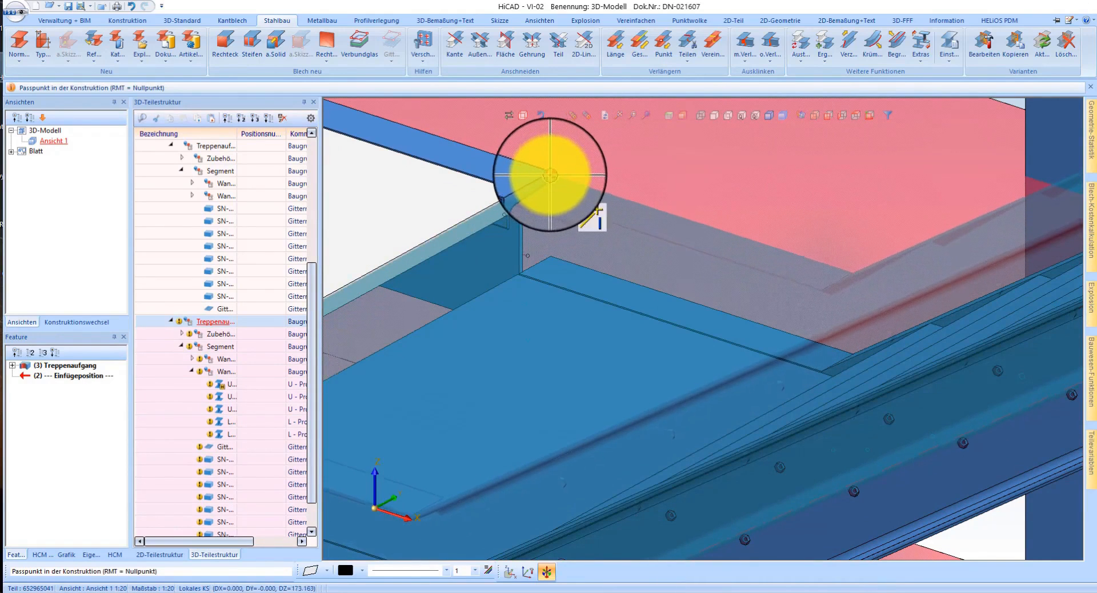
click(584, 193)
Step: Correct the upper Treppenaufgang's height with a point-to-point move from its stringer corner to the matching top corner of the lower landing's stringer
scroll(587, 184, up, 5)
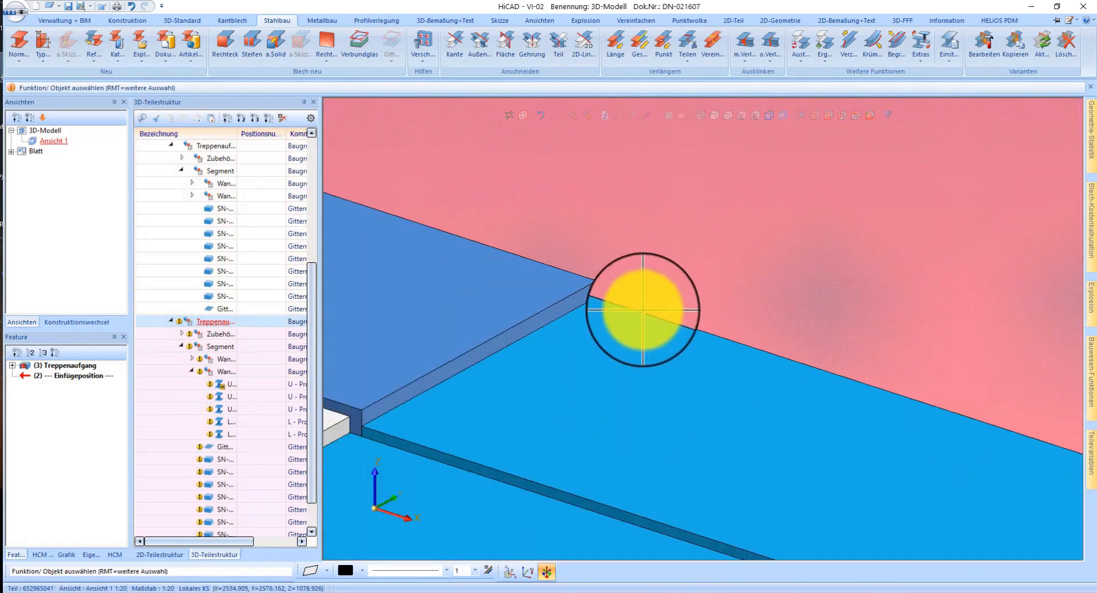
click(600, 372)
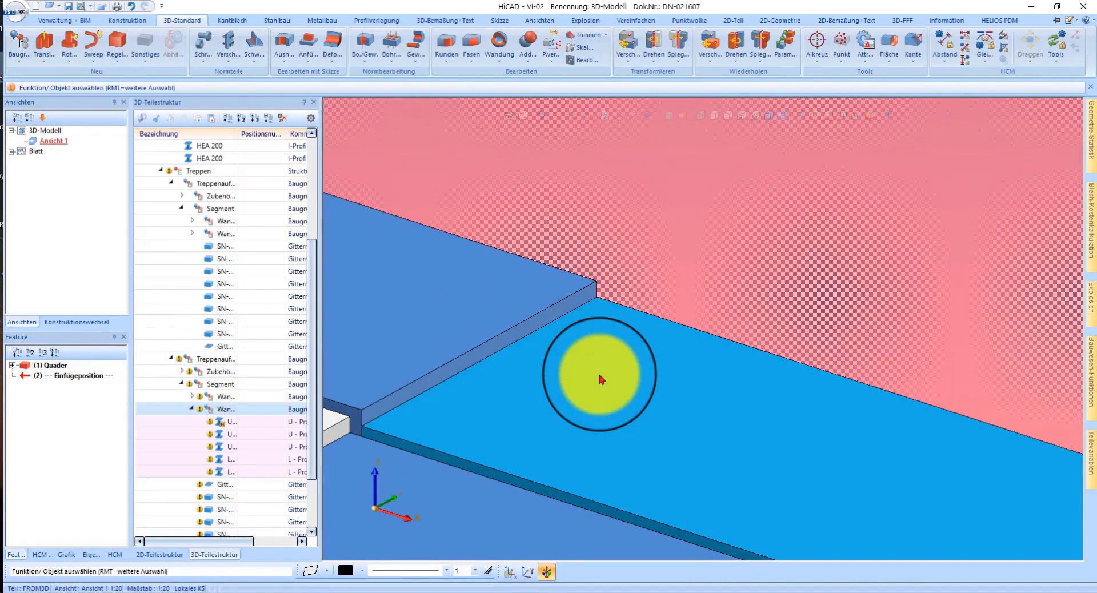
click(600, 379)
right_click(674, 297)
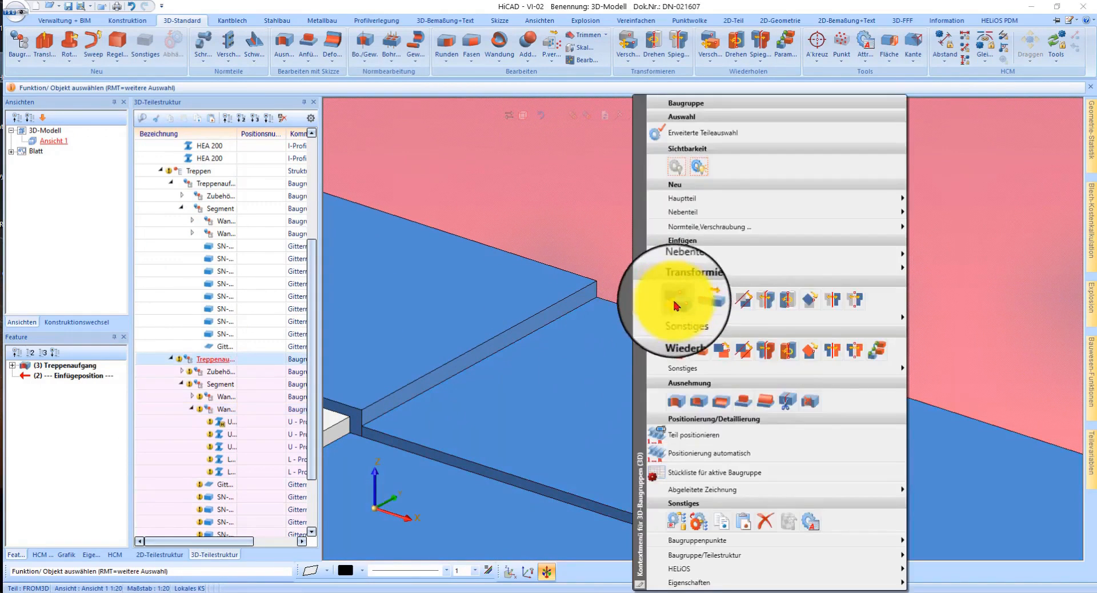
click(676, 305)
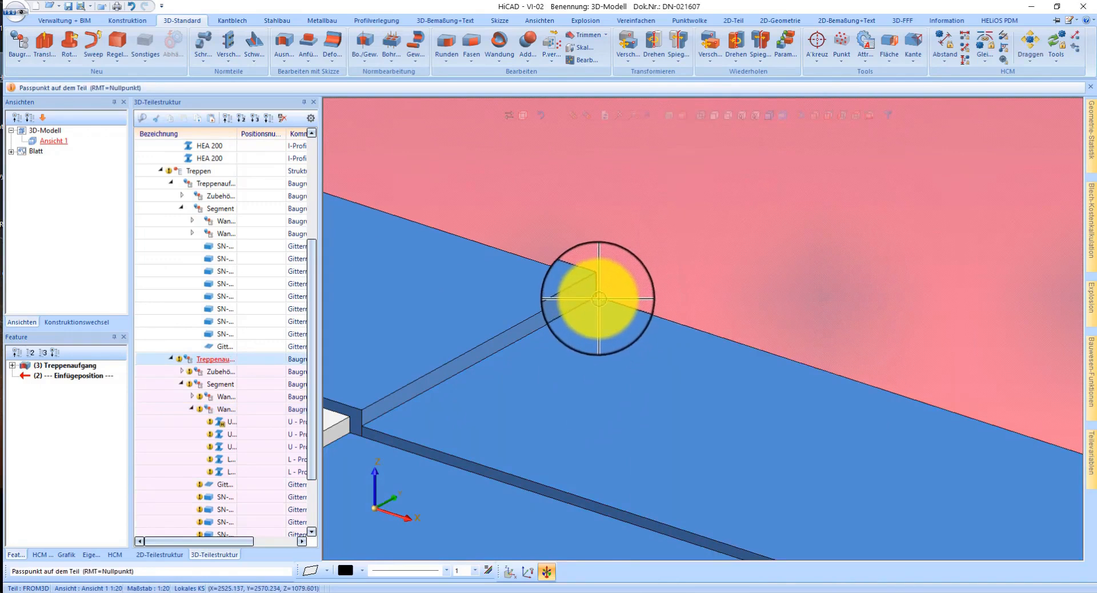
click(597, 298)
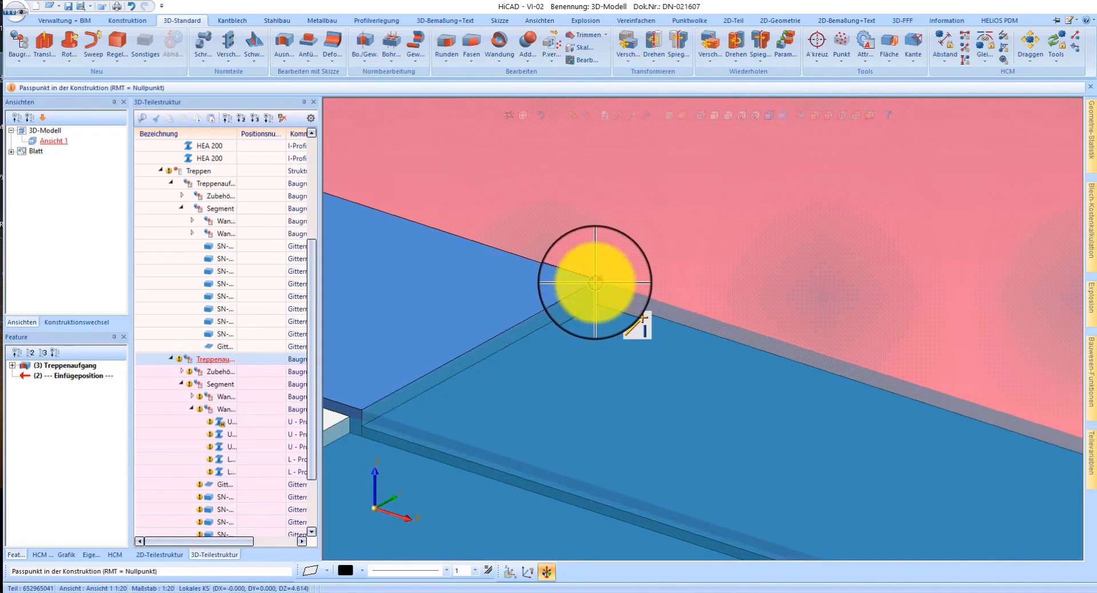
click(595, 282)
Step: Rotate the upper Treppenaufgang assembly by 180 degrees about a vertical axis through the stringer joint between the two landings
scroll(659, 292, down, 5)
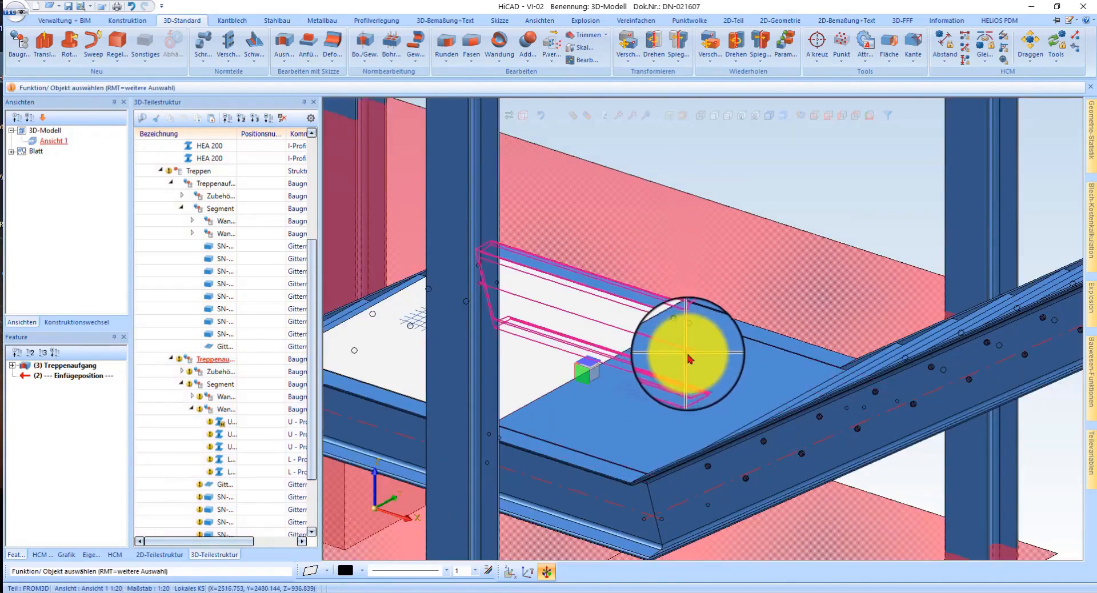
middle_drag(688, 357, 745, 381)
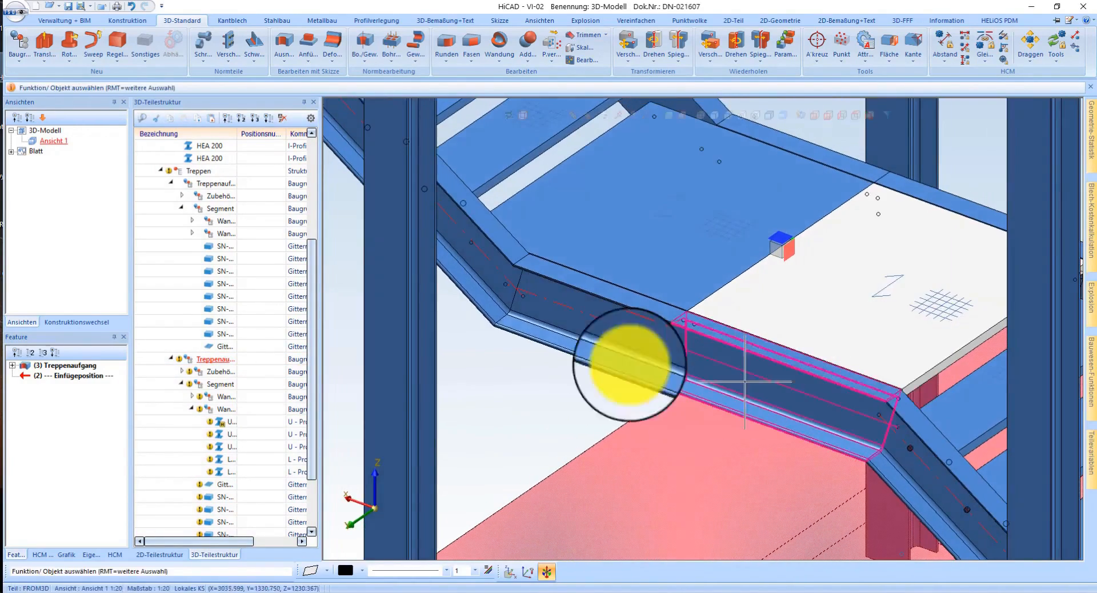
right_click(220, 363)
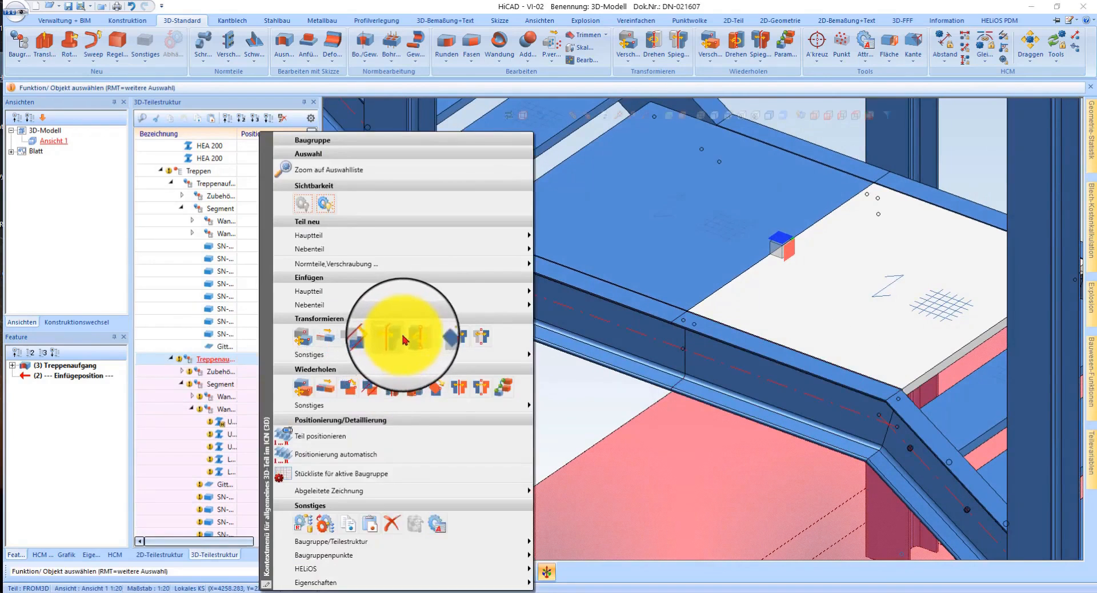
click(403, 335)
click(686, 371)
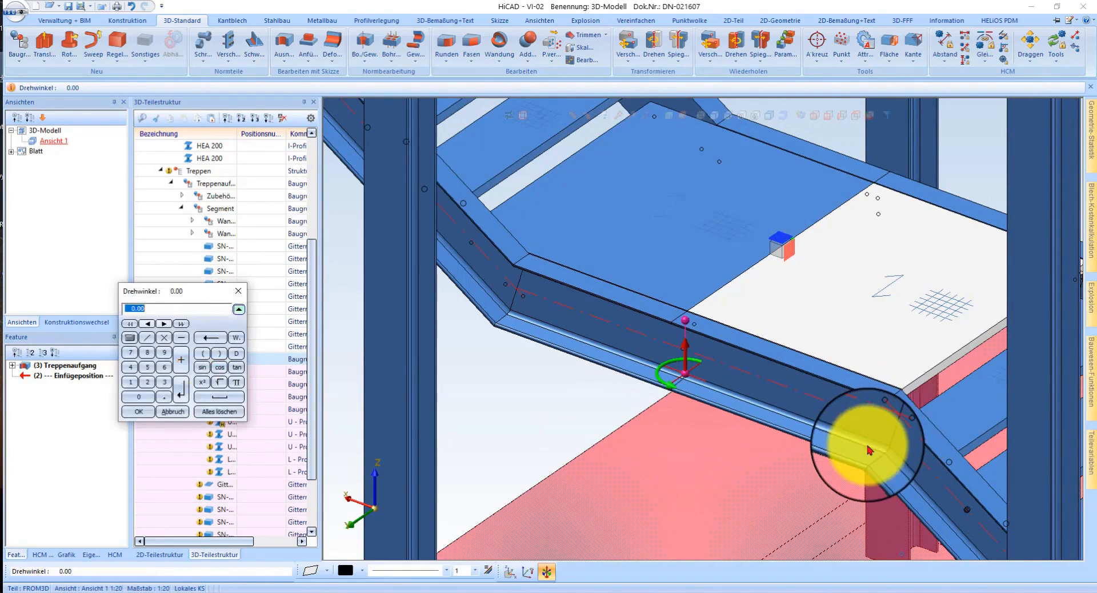
text(180)
key(Return)
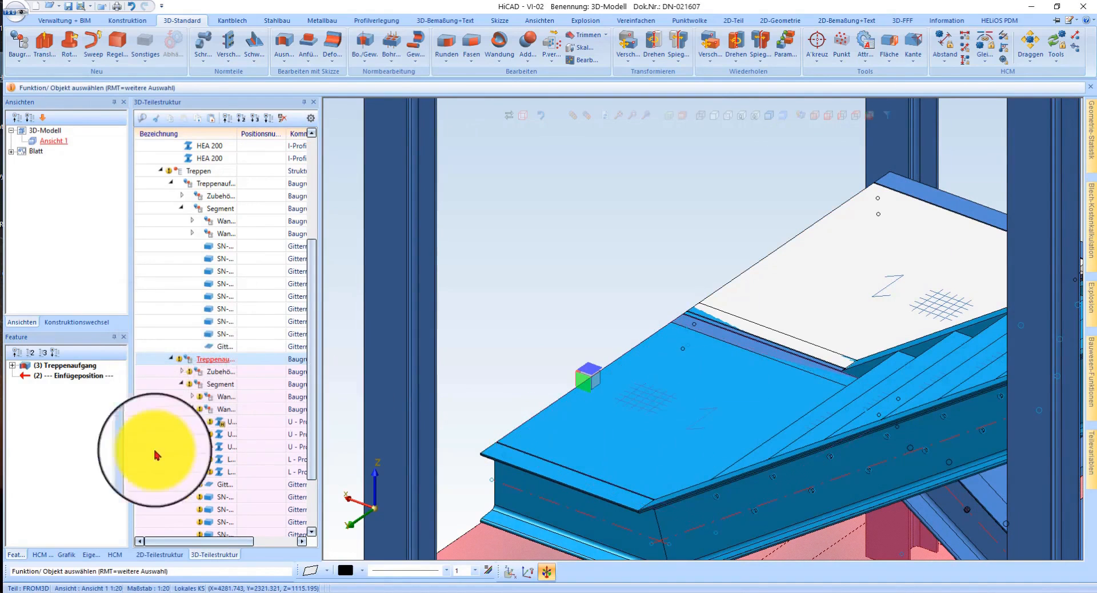
Step: Shift the rotated upper Treppenaufgang sideways along an edge direction, away from the lower flight
right_click(270, 347)
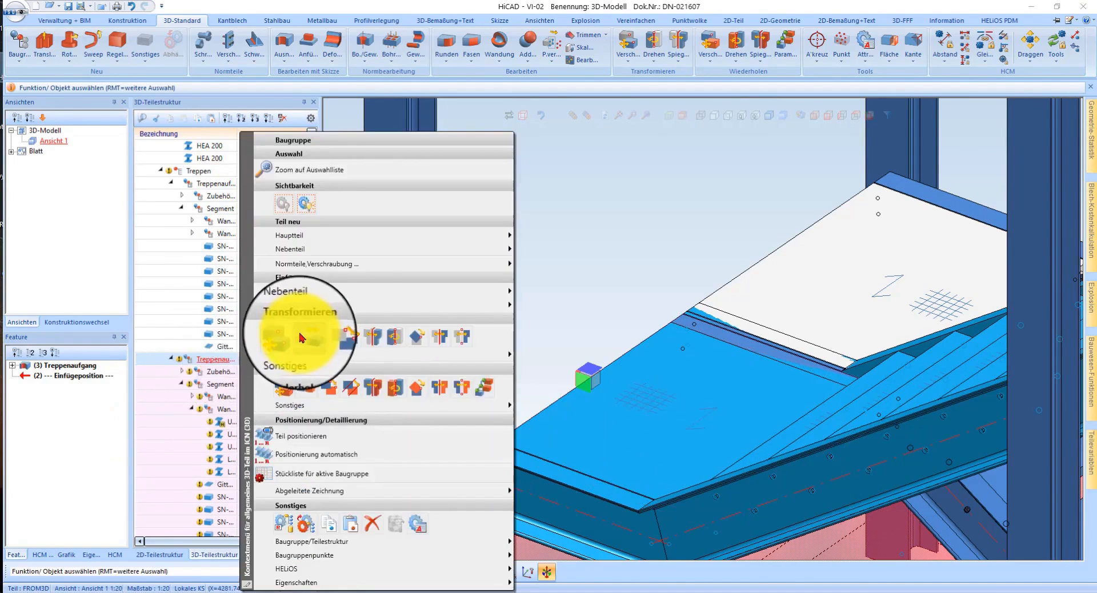
click(291, 336)
click(659, 335)
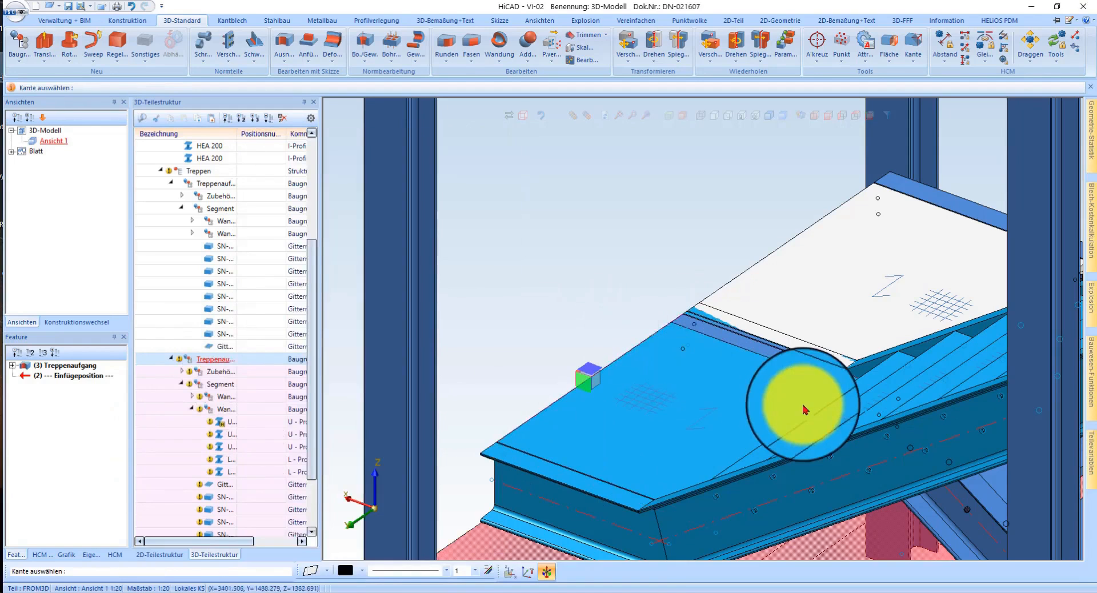
key(Return)
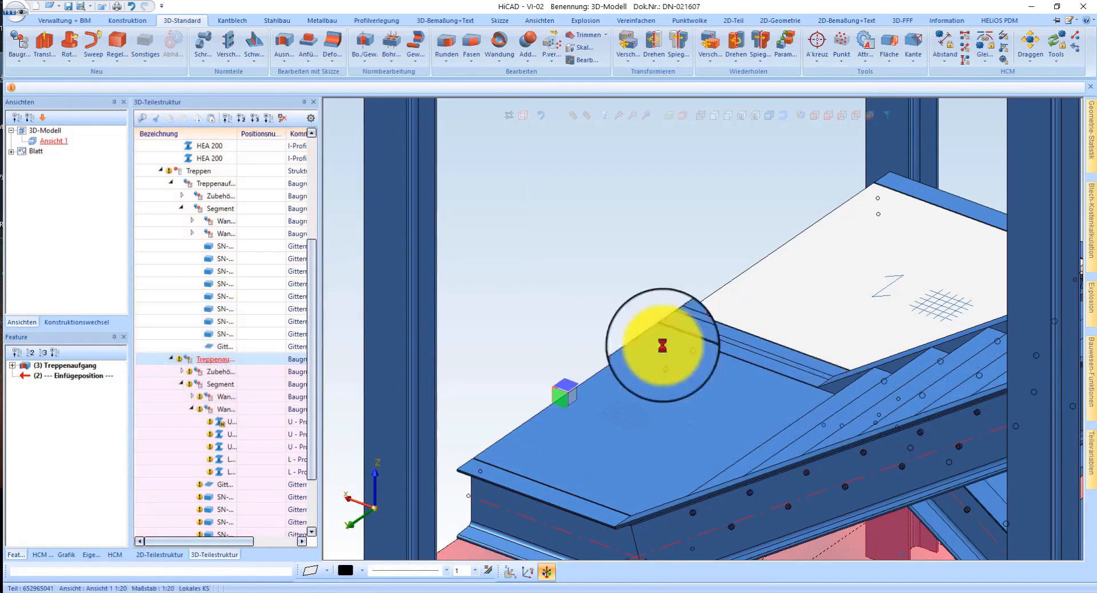
Step: Switch to the top view and examine the upper flight's position relative to the lower flight and the corner HEA 200 post
scroll(567, 382, down, 4)
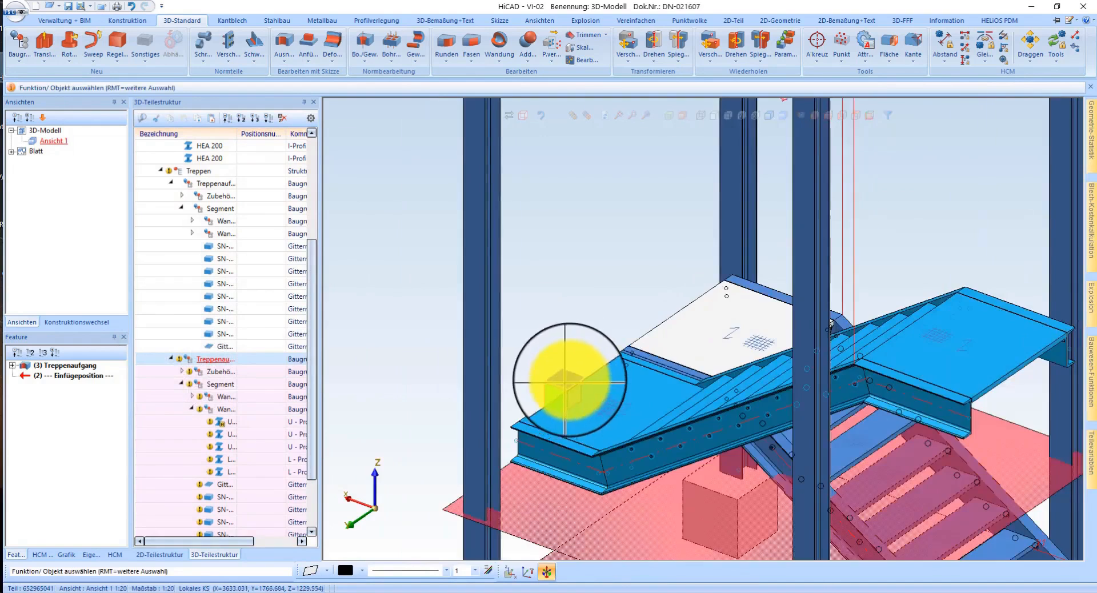
click(860, 118)
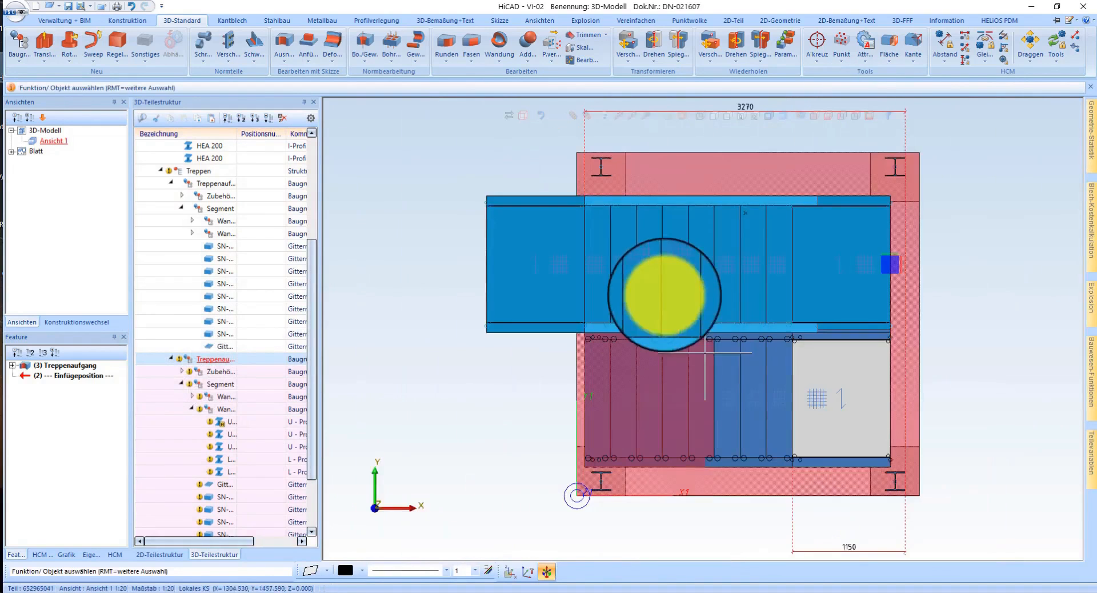
scroll(718, 250, up, 3)
scroll(556, 225, down, 3)
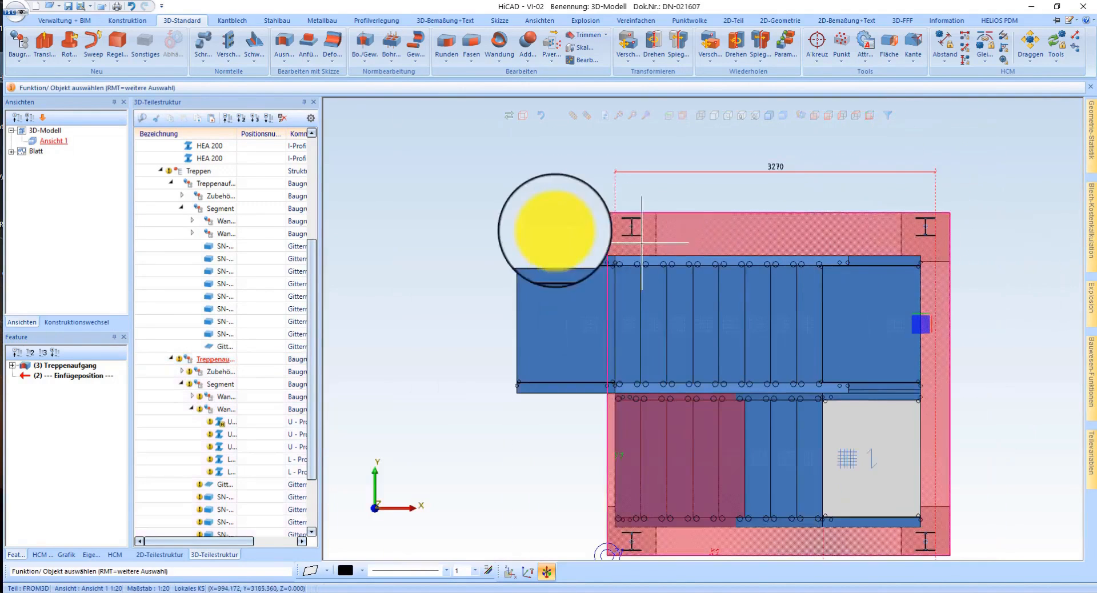
scroll(462, 319, up, 5)
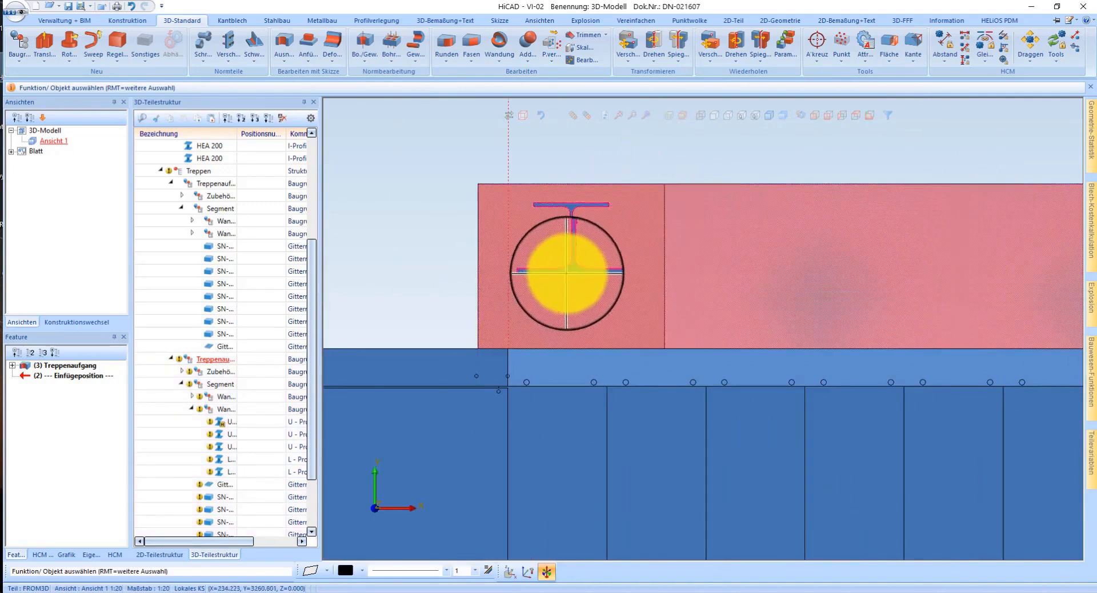
scroll(577, 343, down, 3)
scroll(581, 351, up, 3)
scroll(606, 383, down, 3)
scroll(594, 286, up, 2)
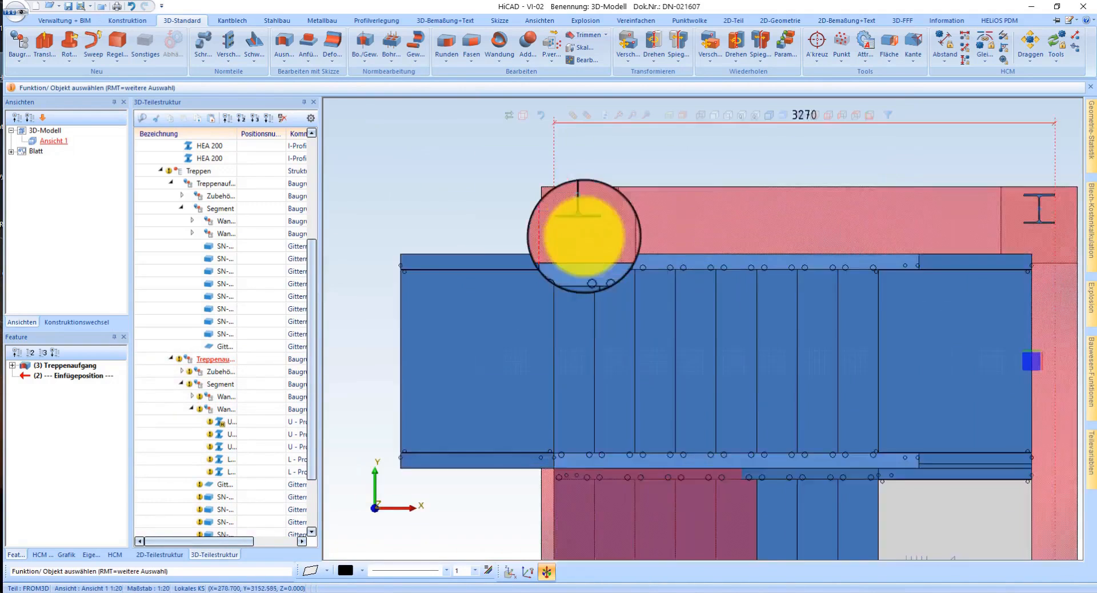
scroll(584, 237, up, 2)
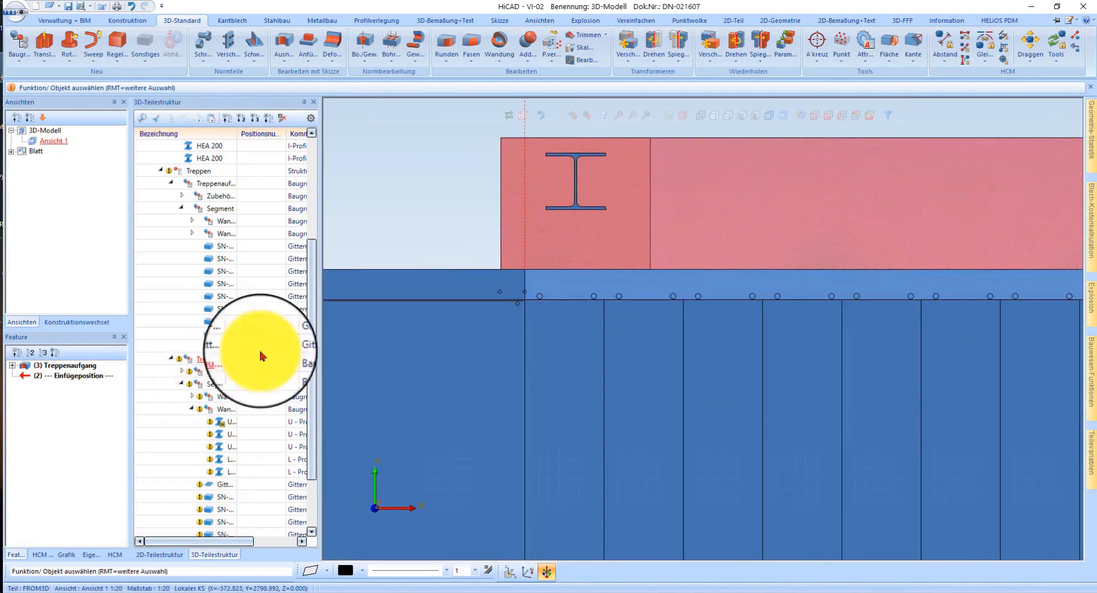
Step: Show the model as wireframe and move the upper Treppenaufgang towards the HEA 200 post flange, leaving a 50 mm gap
click(709, 131)
click(166, 360)
right_click(449, 301)
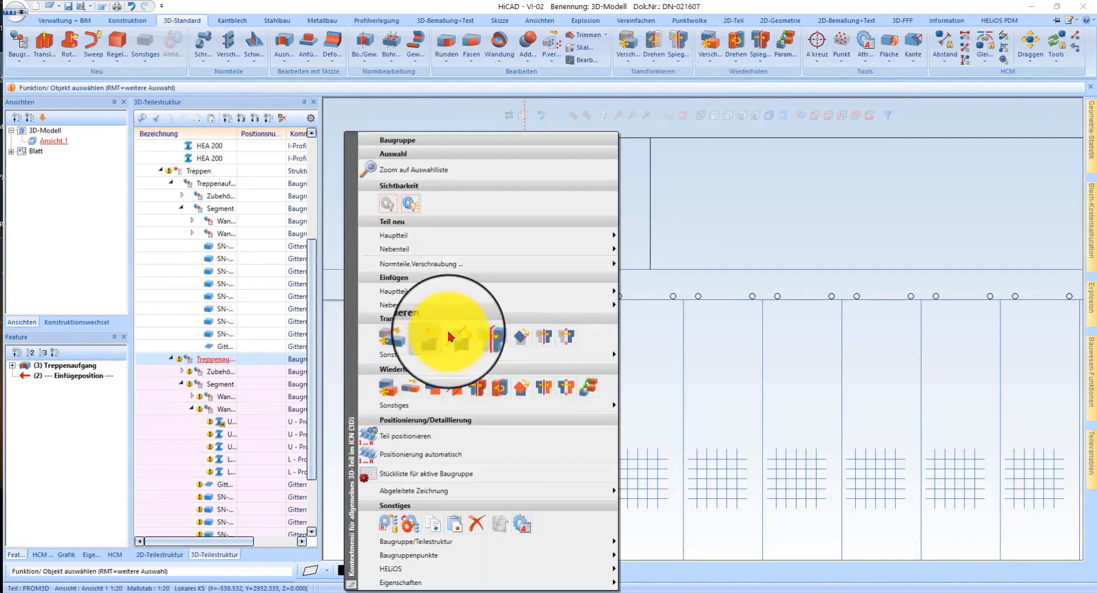
click(448, 336)
click(737, 307)
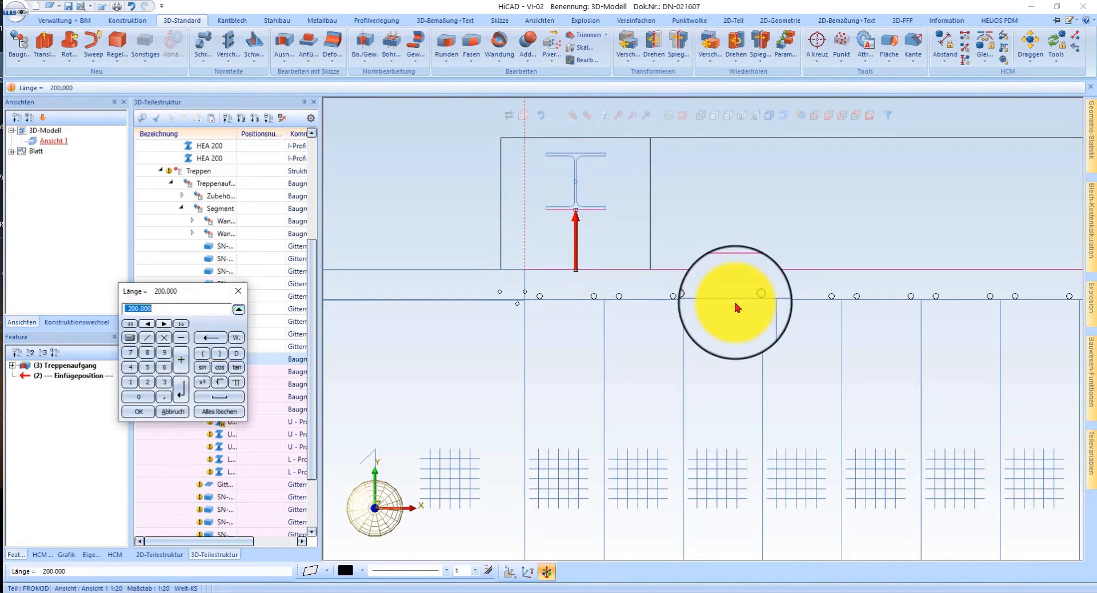
key(Return)
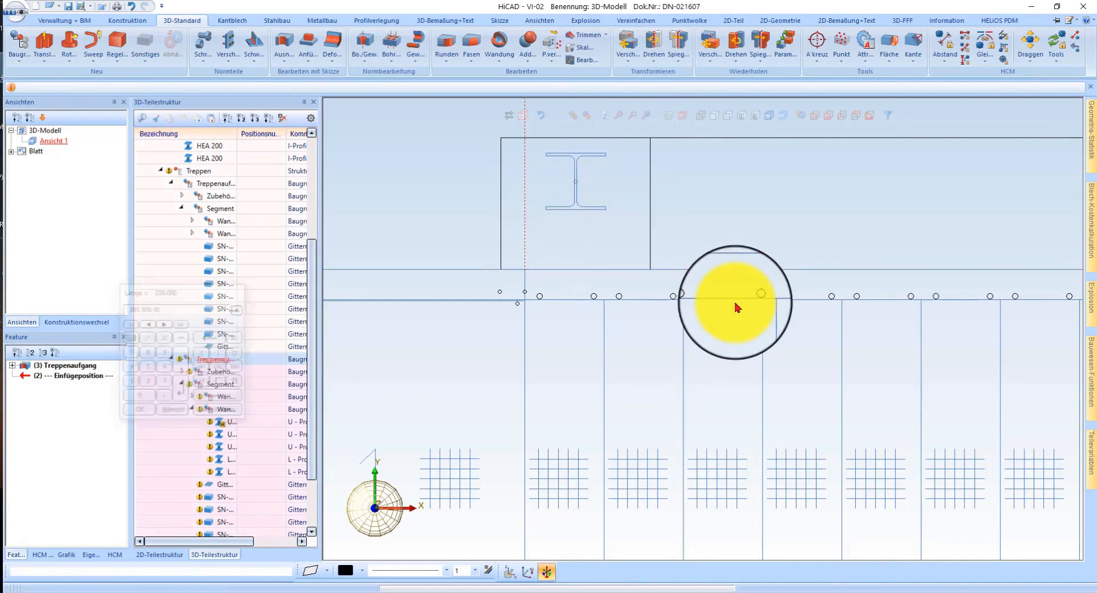
scroll(960, 458, down, 2)
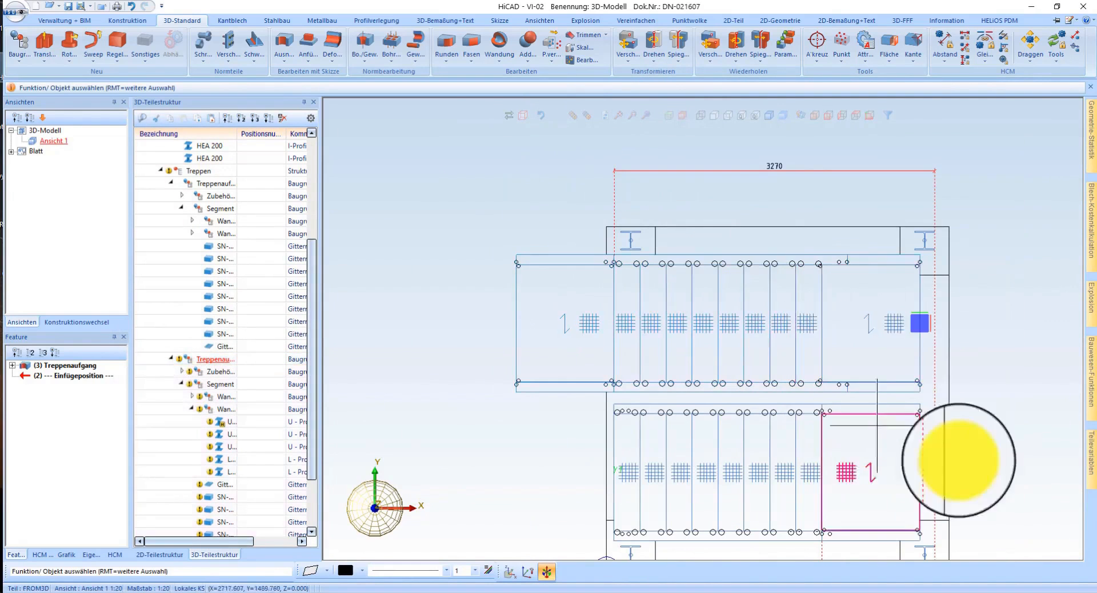
Step: Add an axis-parallel dimension from the upper flight's landing edge to the outer flange corner of the HEA 200 post
scroll(642, 289, up, 3)
scroll(808, 318, down, 3)
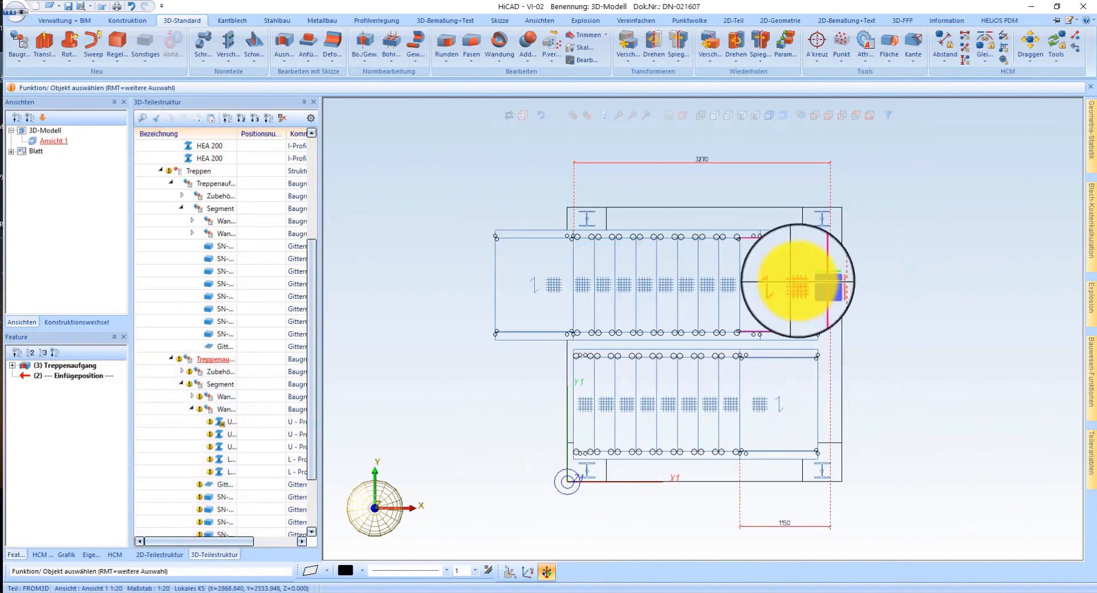
scroll(808, 269, up, 4)
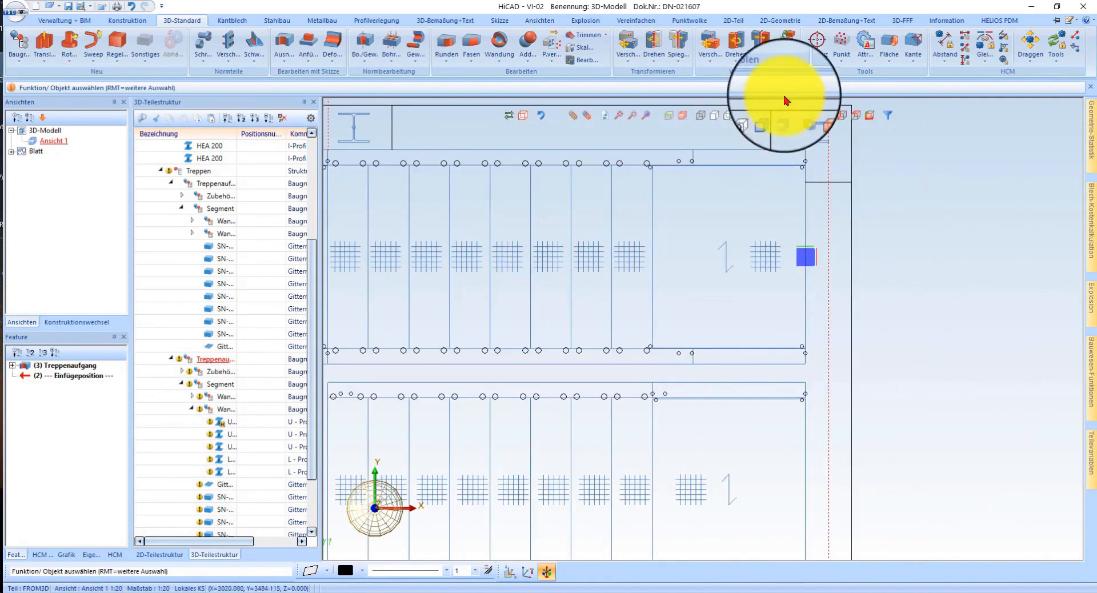
scroll(708, 228, down, 2)
scroll(742, 210, up, 2)
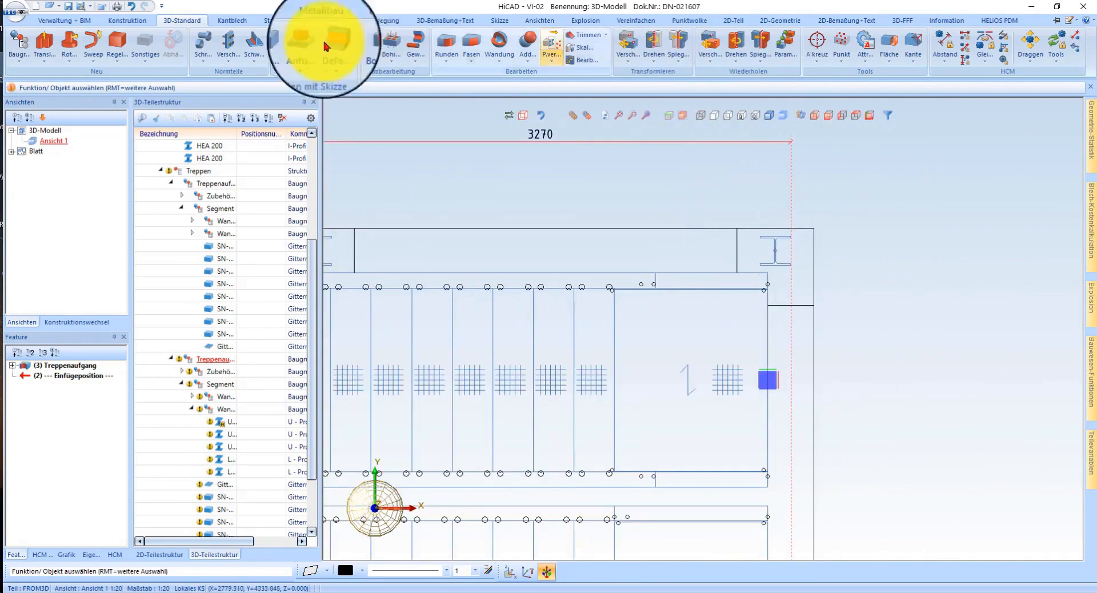
click(445, 20)
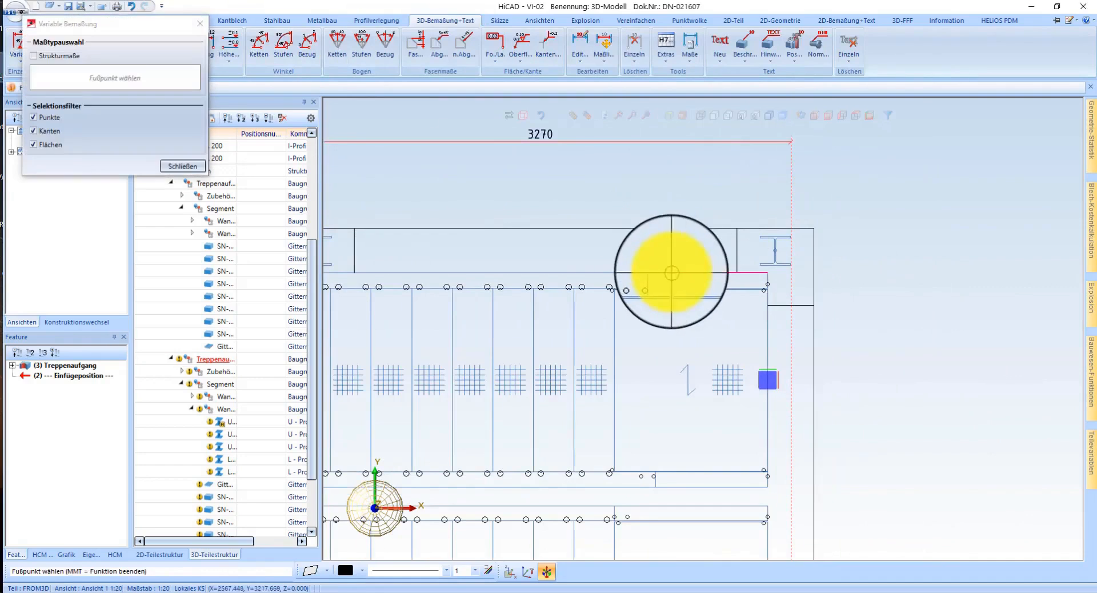
scroll(670, 266, up, 2)
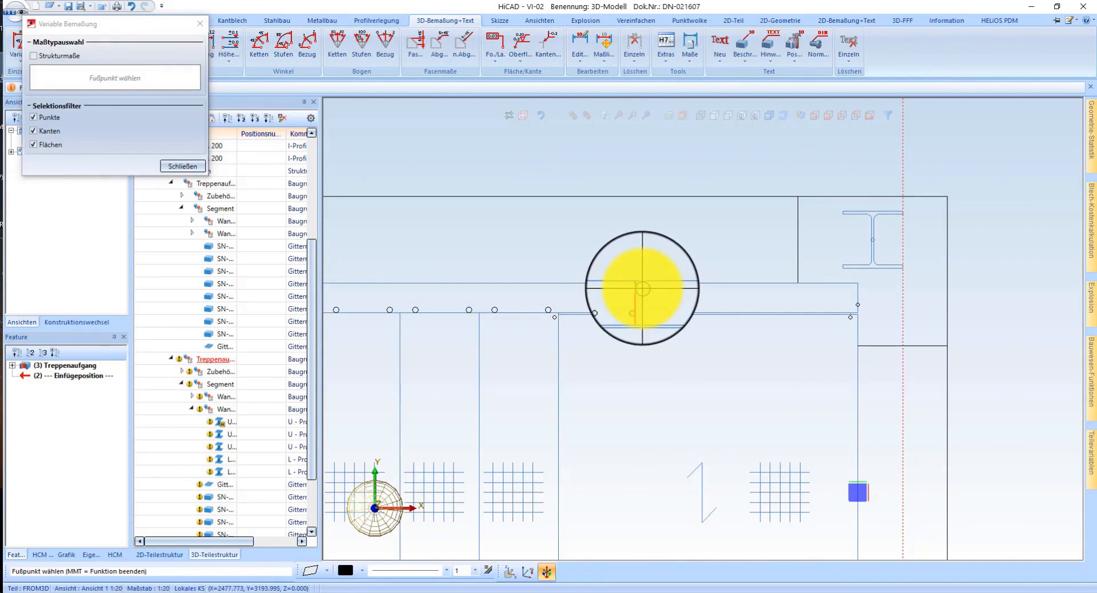
click(616, 318)
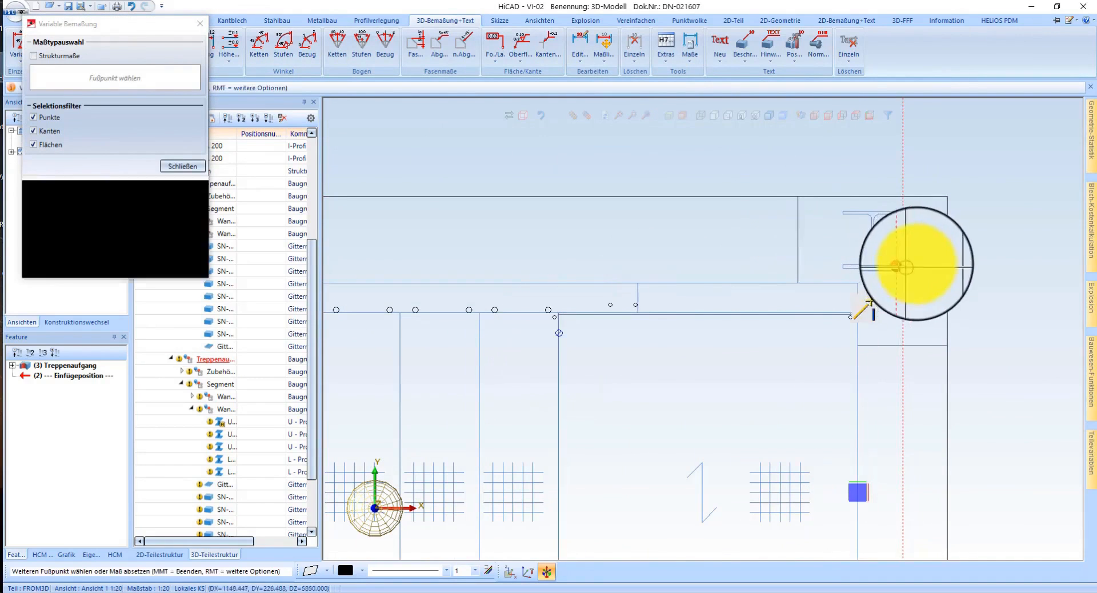
click(792, 156)
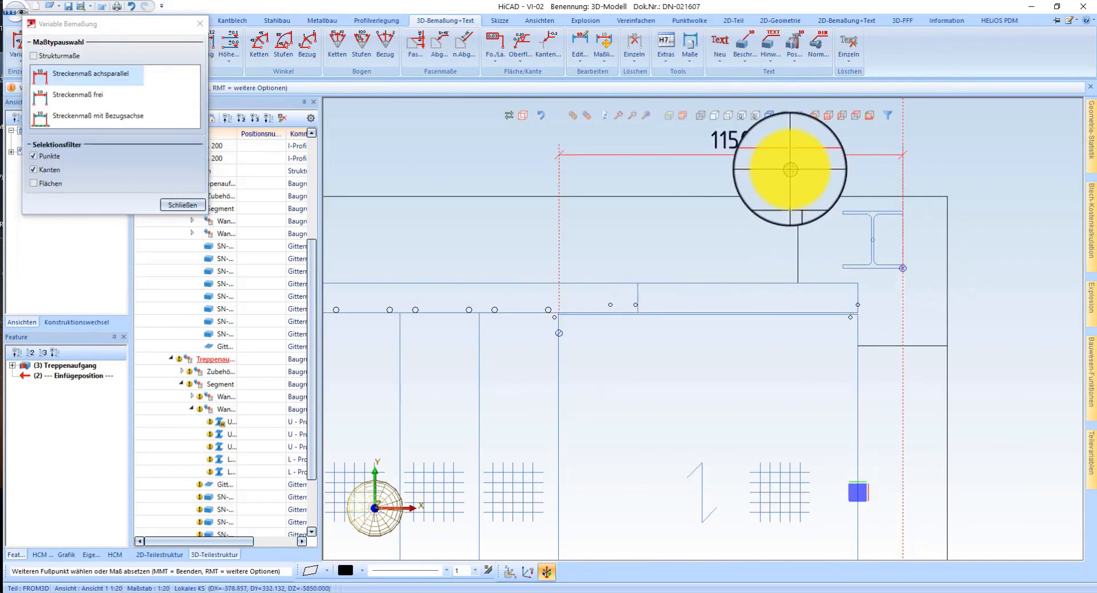
Step: Place the axis-parallel dimension above the upper flight in the plan and finish dimensioning
click(790, 170)
scroll(632, 520, down, 5)
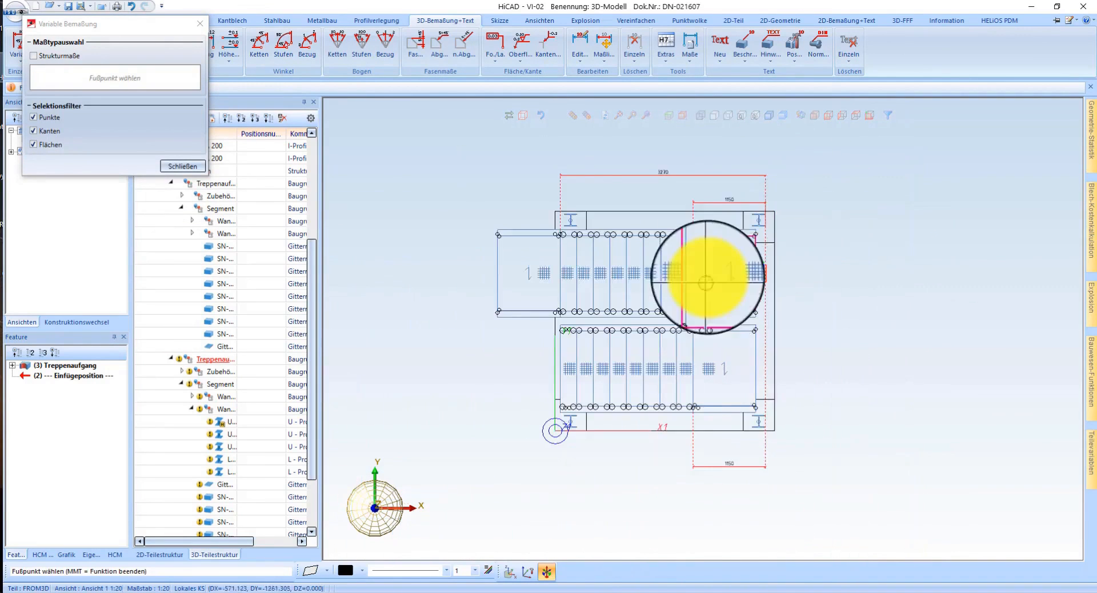
middle_click(707, 277)
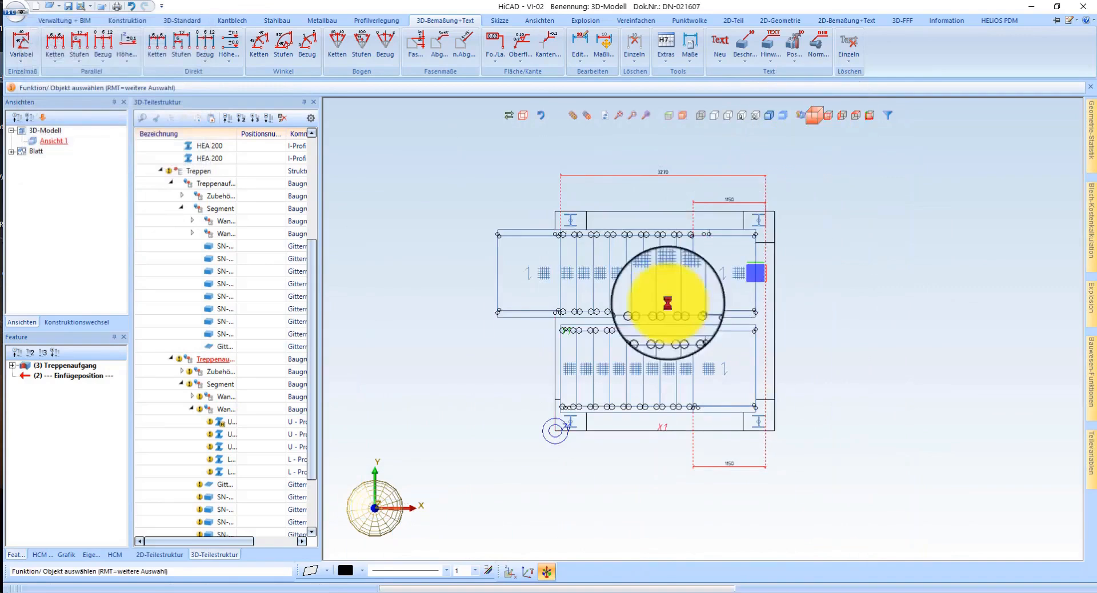
Step: Examine the two stair flights from several sides and the landing corner next to the HEA 200 post
mouse_move(734, 228)
middle_down()
mouse_move(688, 282)
mouse_move(607, 238)
mouse_move(666, 270)
mouse_move(776, 292)
mouse_move(834, 284)
mouse_move(821, 280)
middle_up()
scroll(641, 263, up, 5)
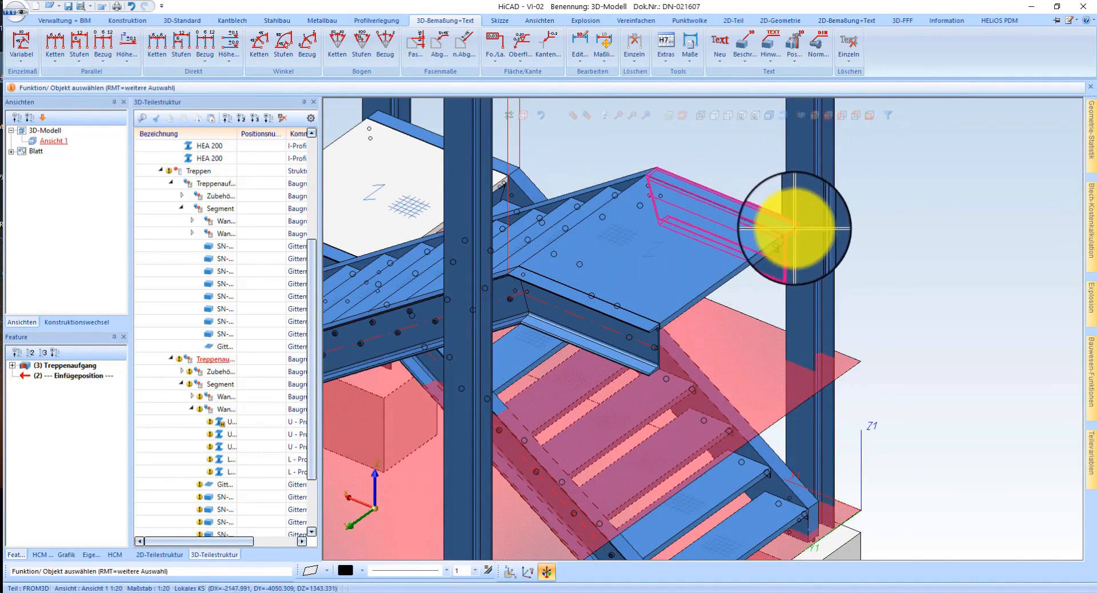
middle_drag(431, 436, 625, 276)
scroll(680, 279, up, 3)
scroll(828, 320, up, 5)
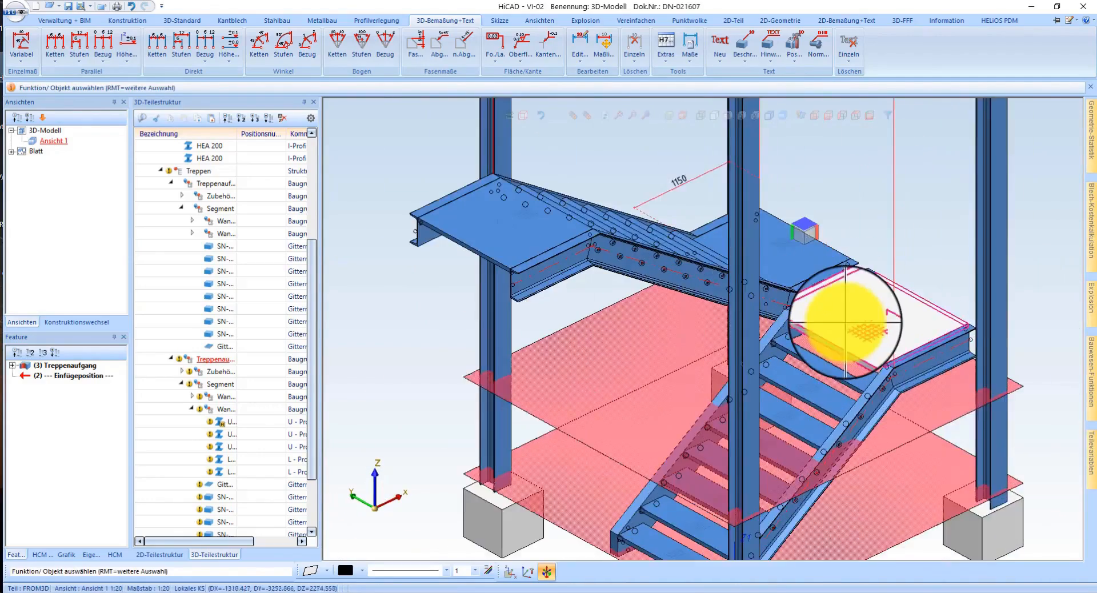
middle_drag(828, 323, 642, 313)
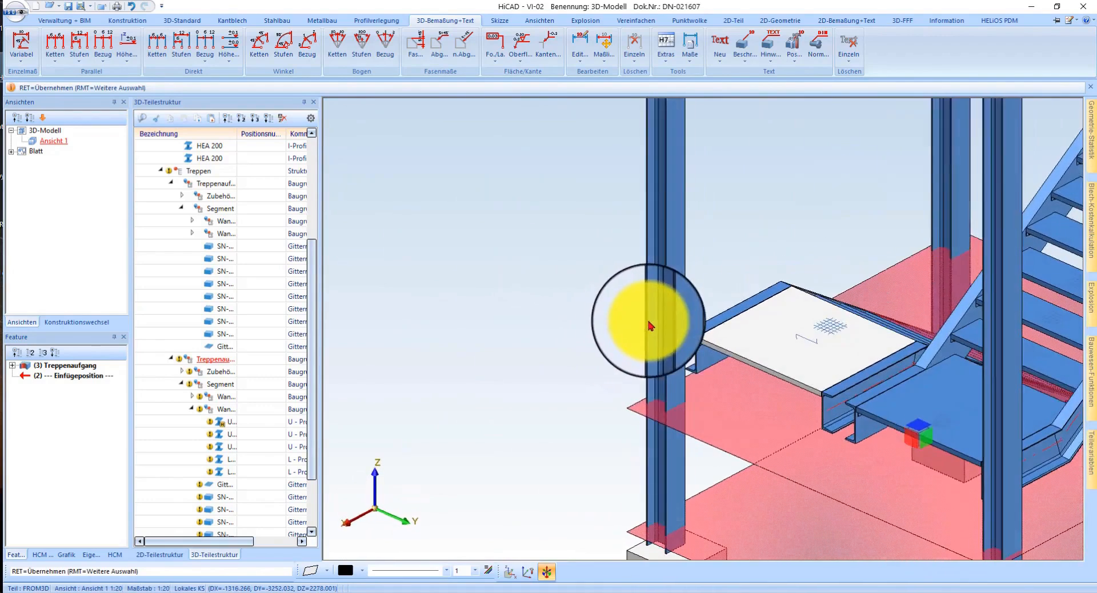
scroll(833, 404, up, 3)
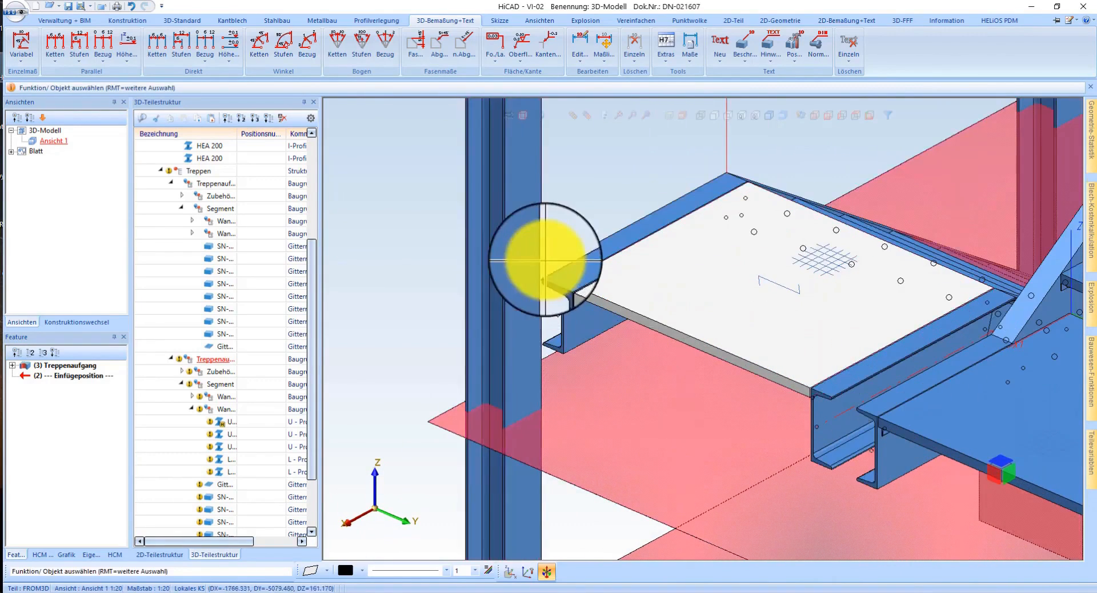
scroll(543, 268, up, 2)
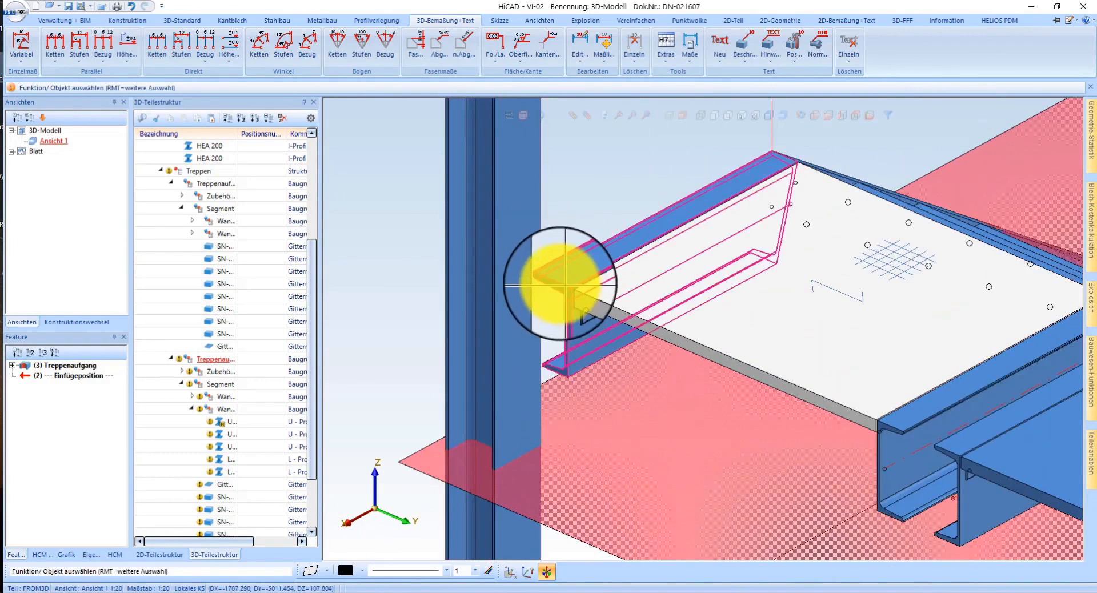
Step: Define the working plane on top of the landing's edge profile and start a new profile with that U 300 section
click(668, 112)
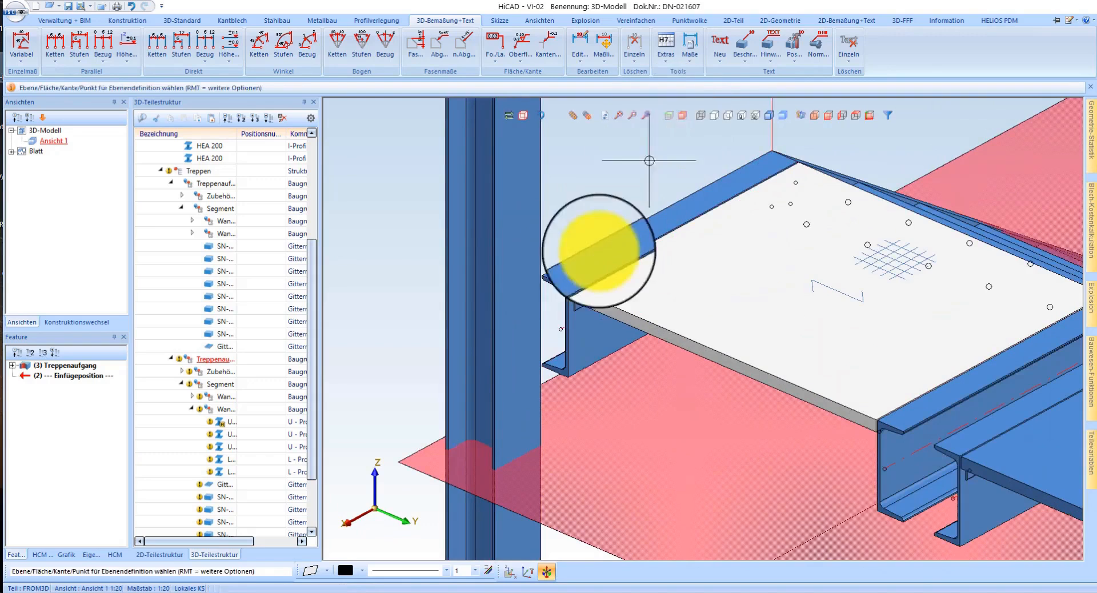
click(593, 266)
right_click(557, 280)
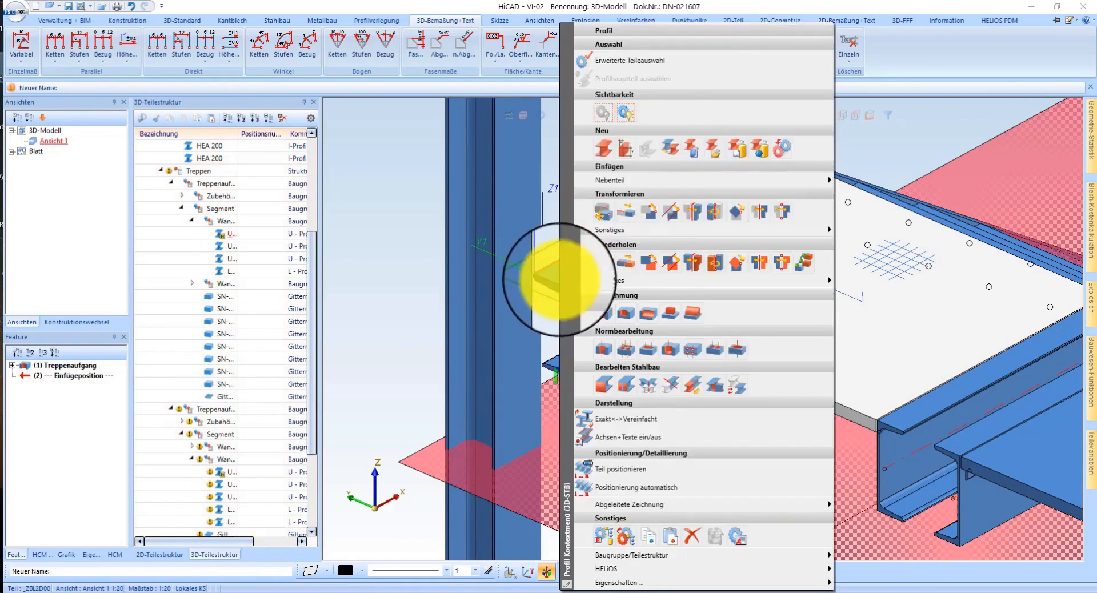
click(670, 154)
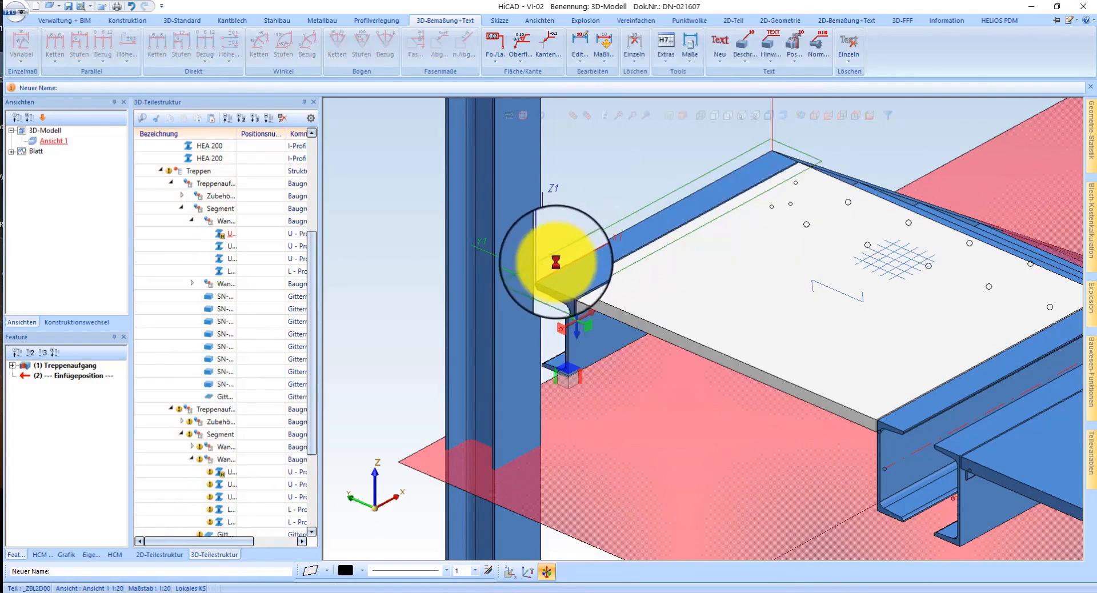
scroll(543, 278, down, 3)
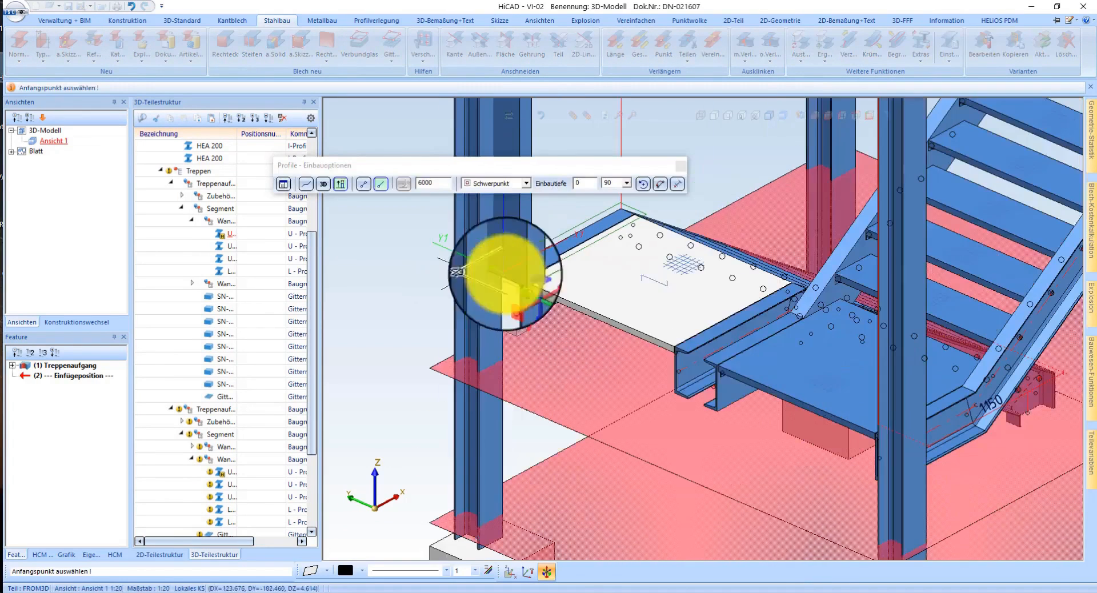
Step: Place a U 300 beam across the landing ends from one post corner to the other, using the Achse links reference
click(341, 185)
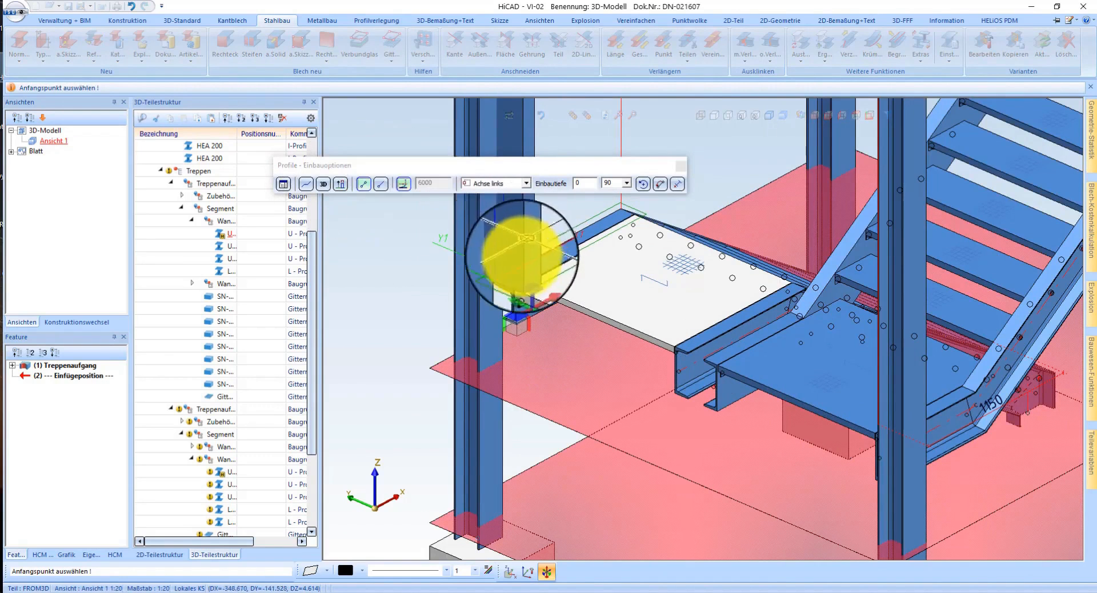
scroll(517, 267, up, 3)
click(492, 286)
scroll(492, 286, down, 3)
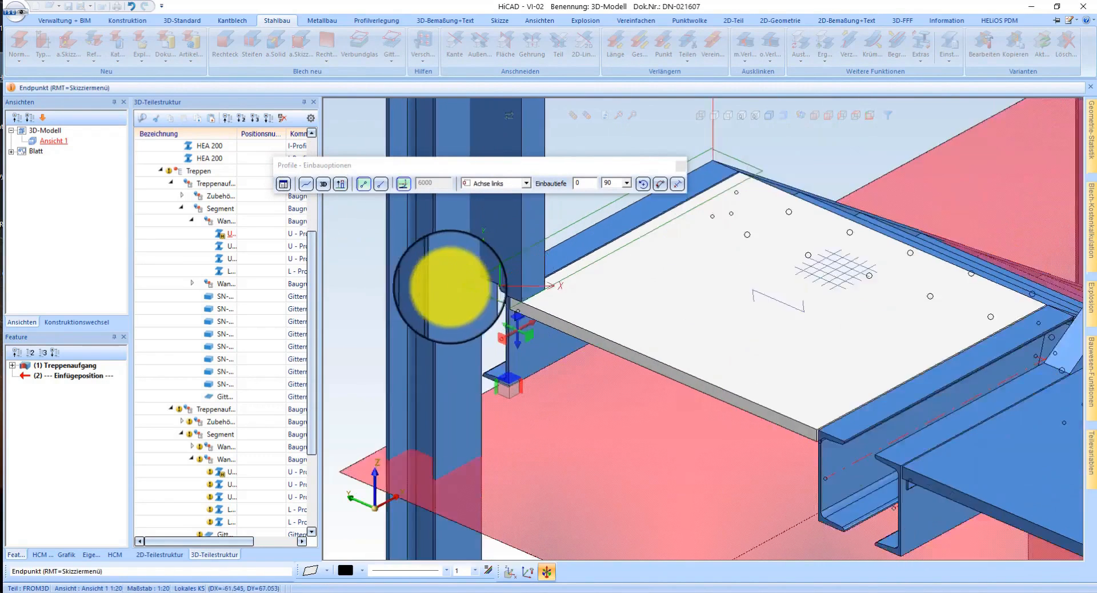
click(816, 446)
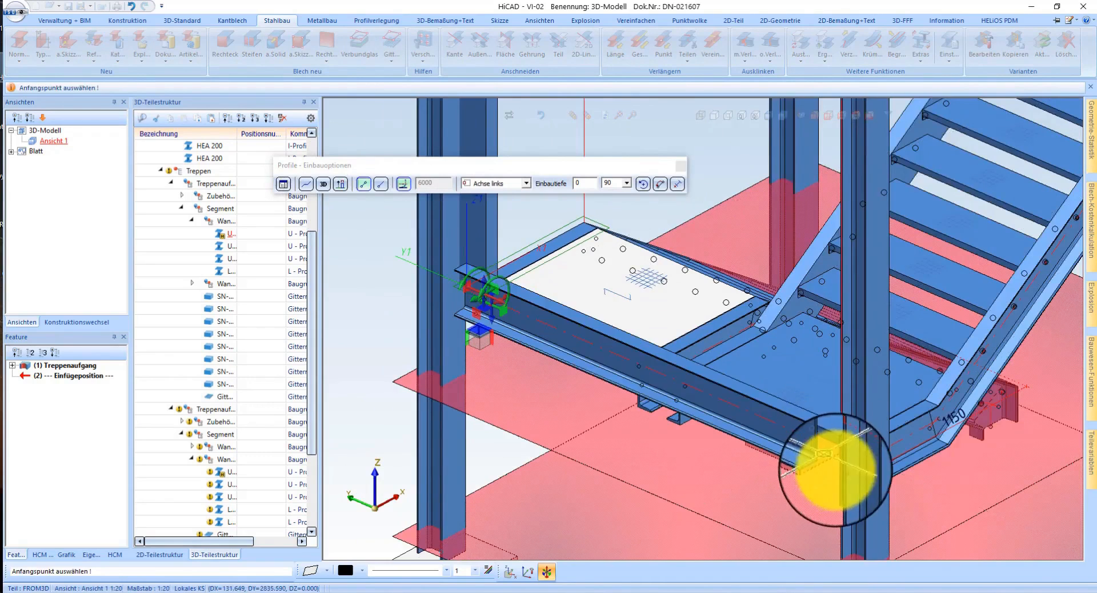
Step: Change the U 300 beam's reference position from Achse links to Oben links, trying Oben rechts first
scroll(846, 454, up, 3)
scroll(862, 446, down, 3)
scroll(846, 435, up, 3)
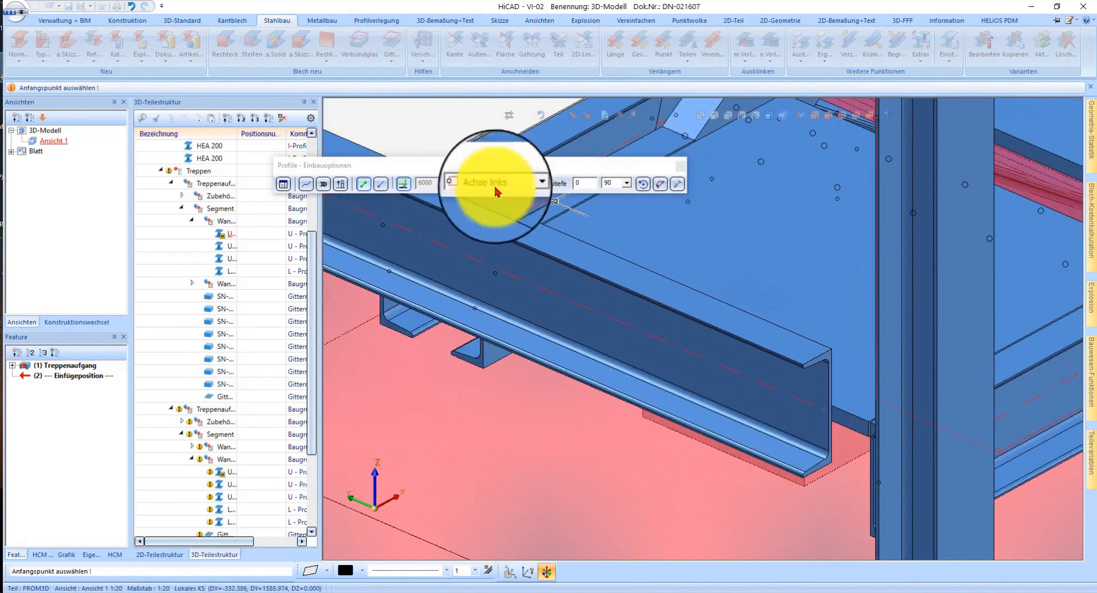
click(496, 184)
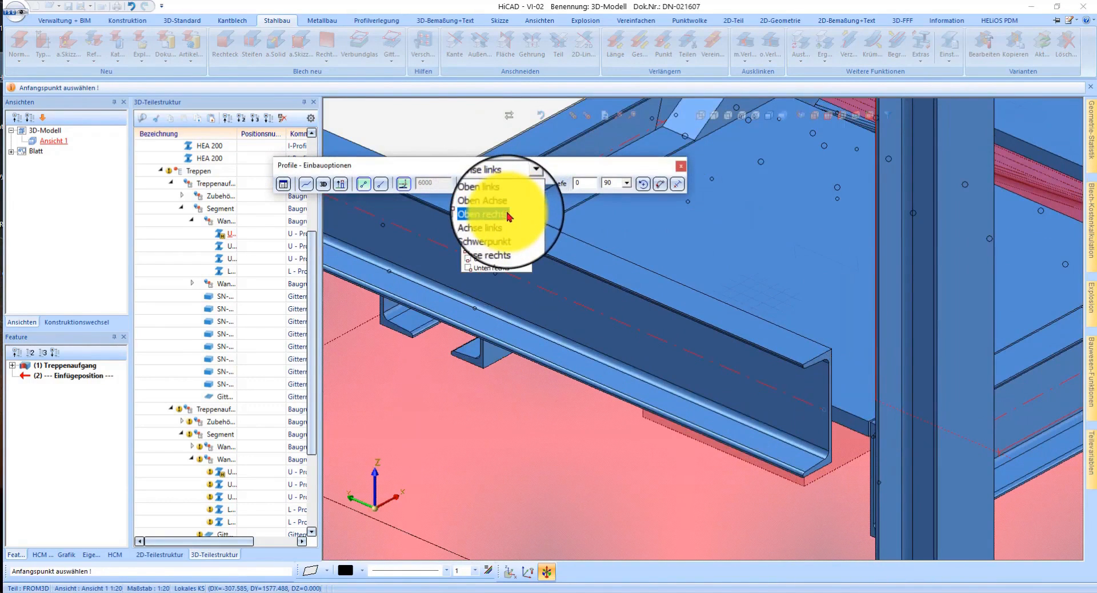
click(506, 215)
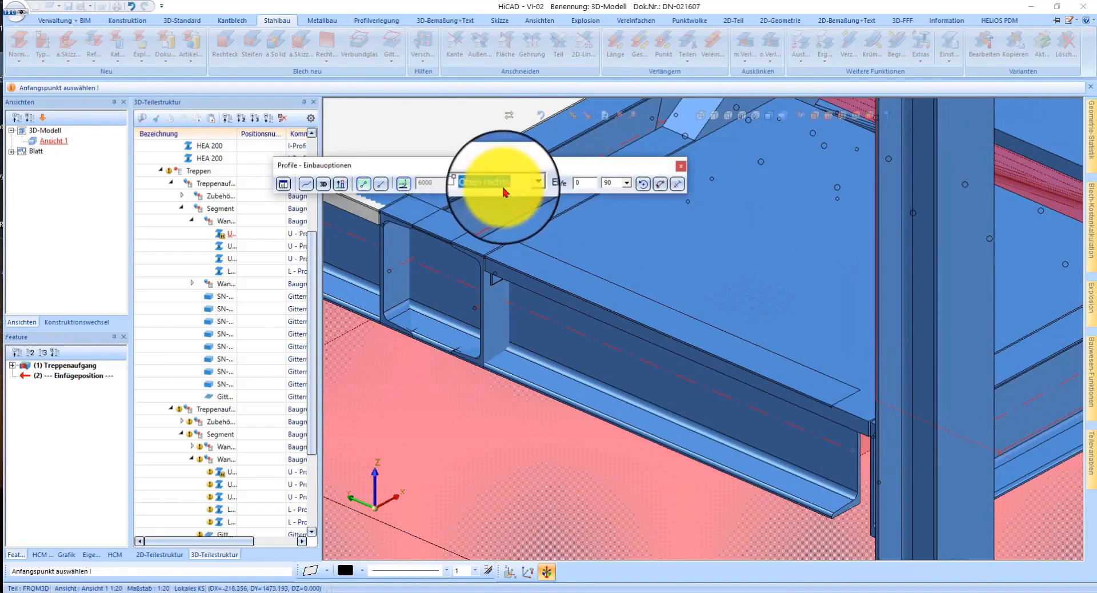
click(503, 194)
scroll(915, 411, down, 5)
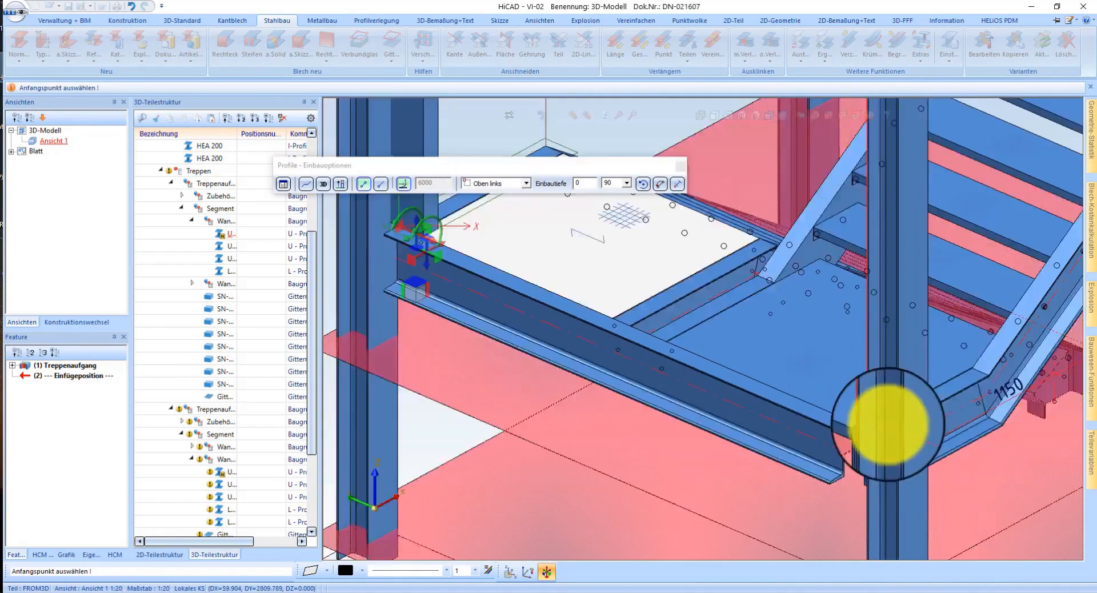
Step: Finish placing profiles, delete the duplicate U 300 beam and widen the part structure's Bezeichnung column
scroll(453, 318, up, 4)
click(563, 280)
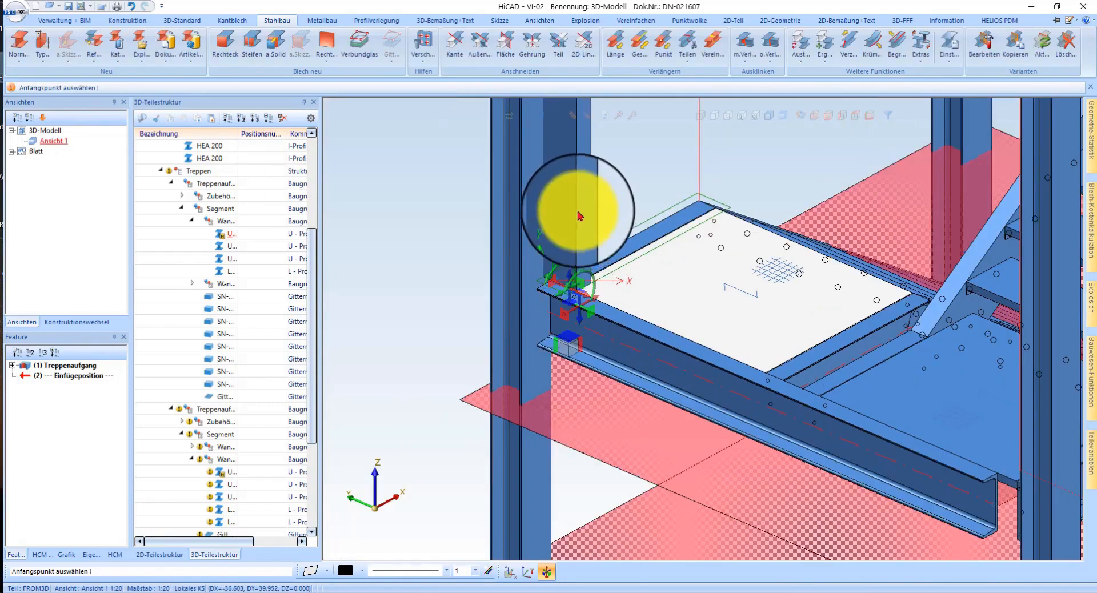
right_click(774, 483)
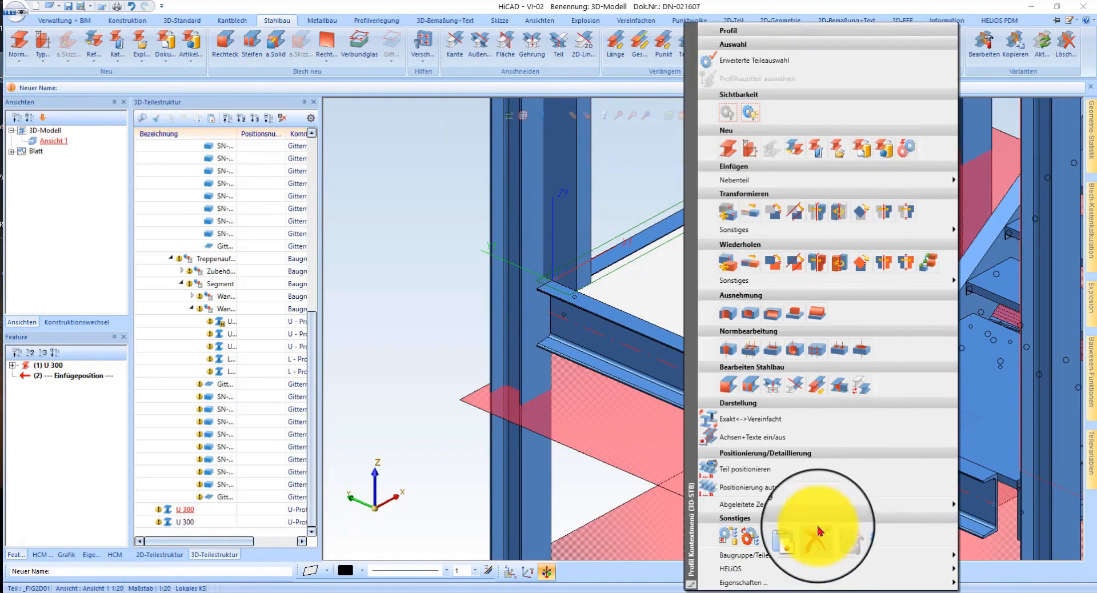
click(823, 518)
click(566, 325)
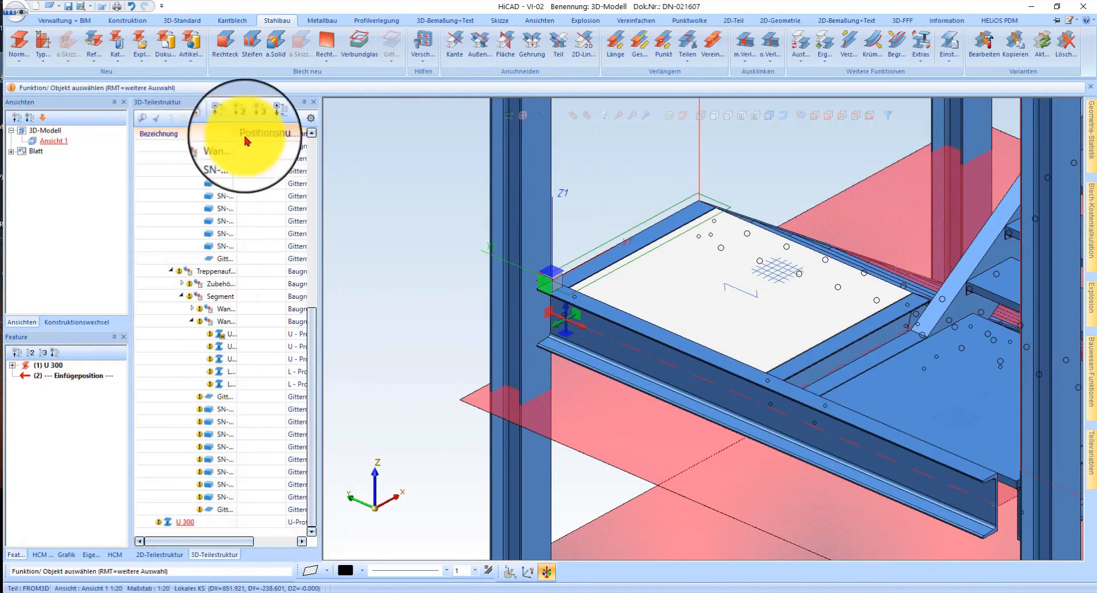
drag(240, 133, 299, 137)
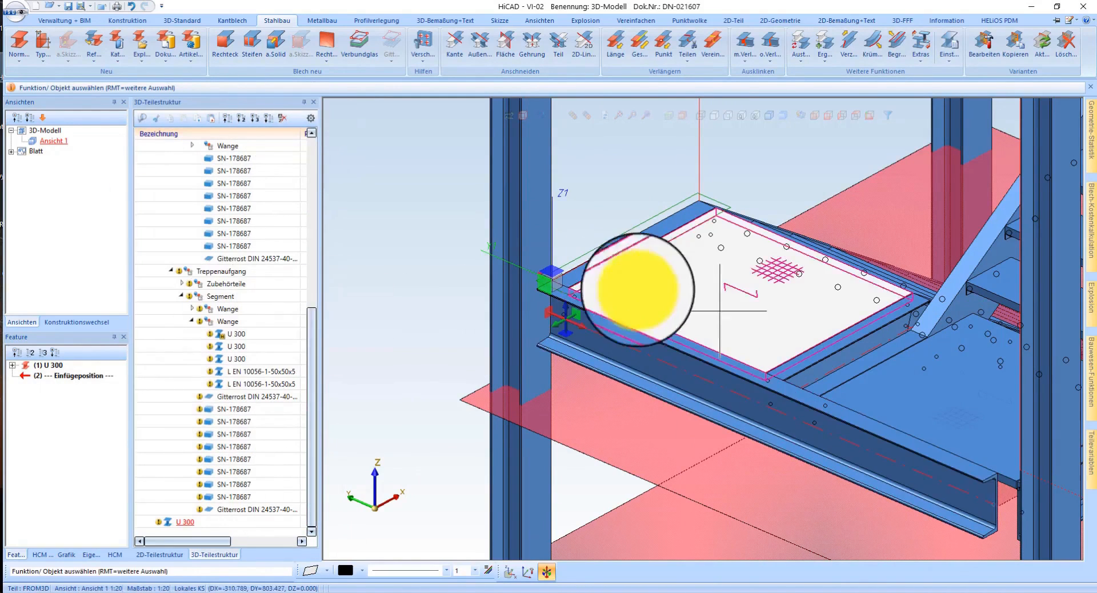
Step: Connect the U 300 beam to the HEA 200 post with a Stirnplattenanschluss an Flansch (2330), using the BI 10 plate and 10 mm overhangs
click(570, 290)
middle_drag(569, 290, 603, 327)
click(604, 305)
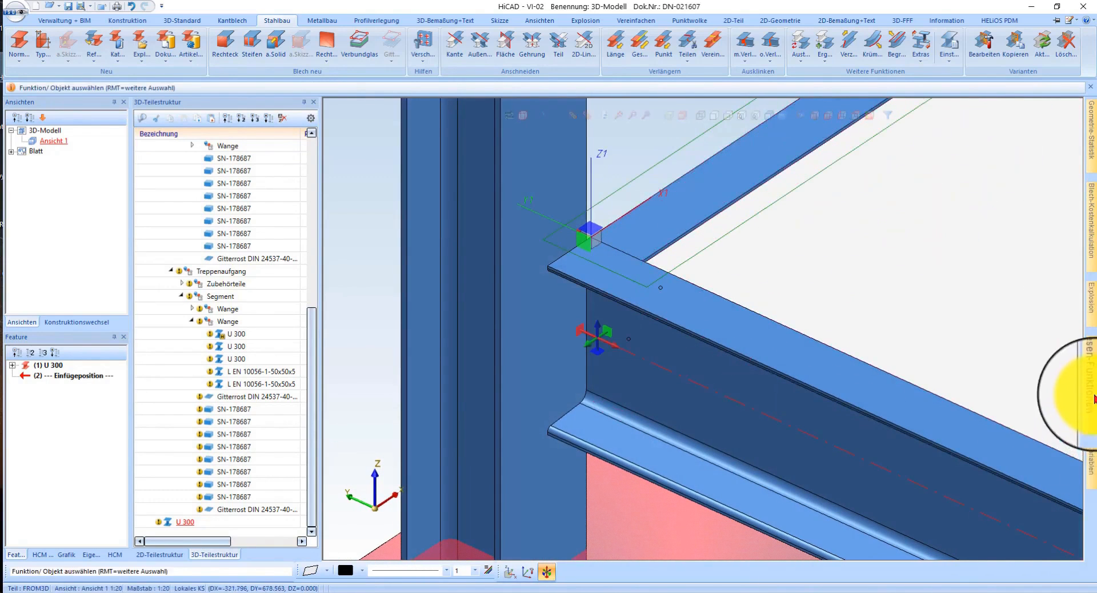
mouse_move(1094, 398)
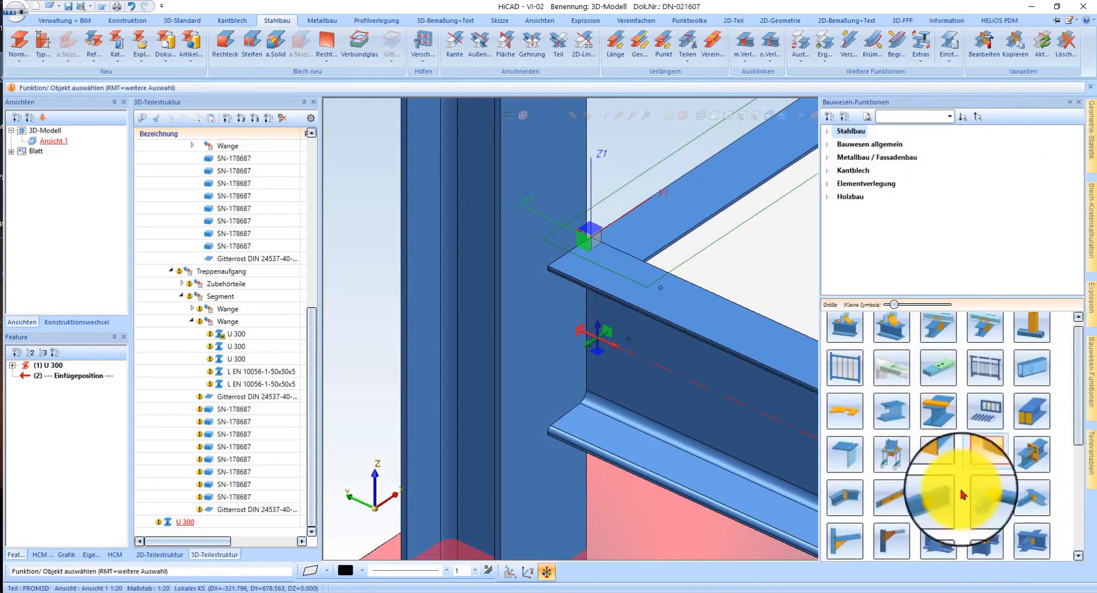
click(984, 547)
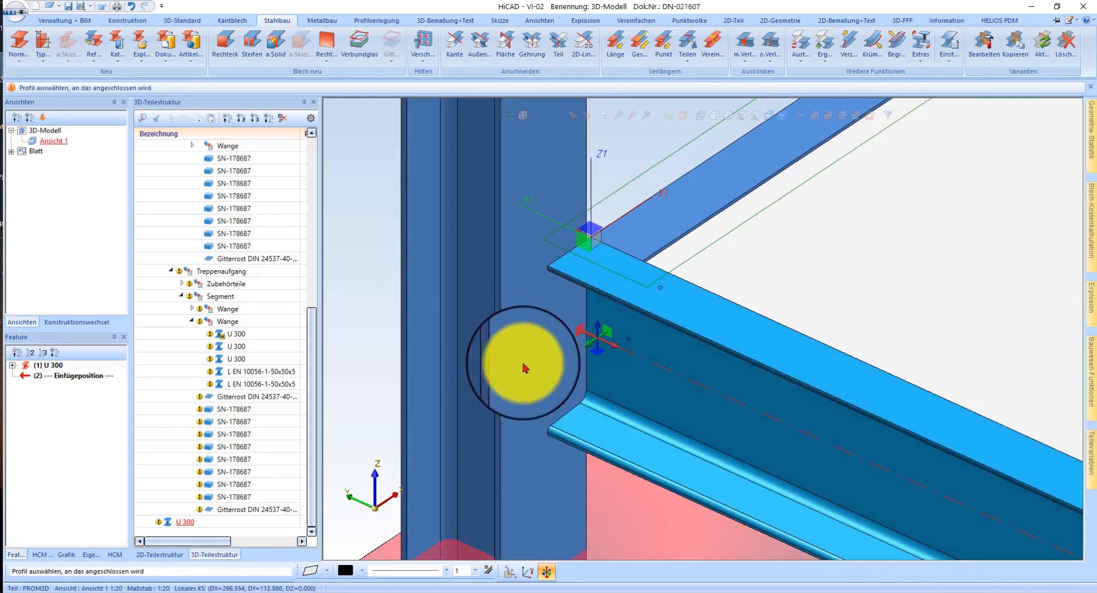
click(538, 394)
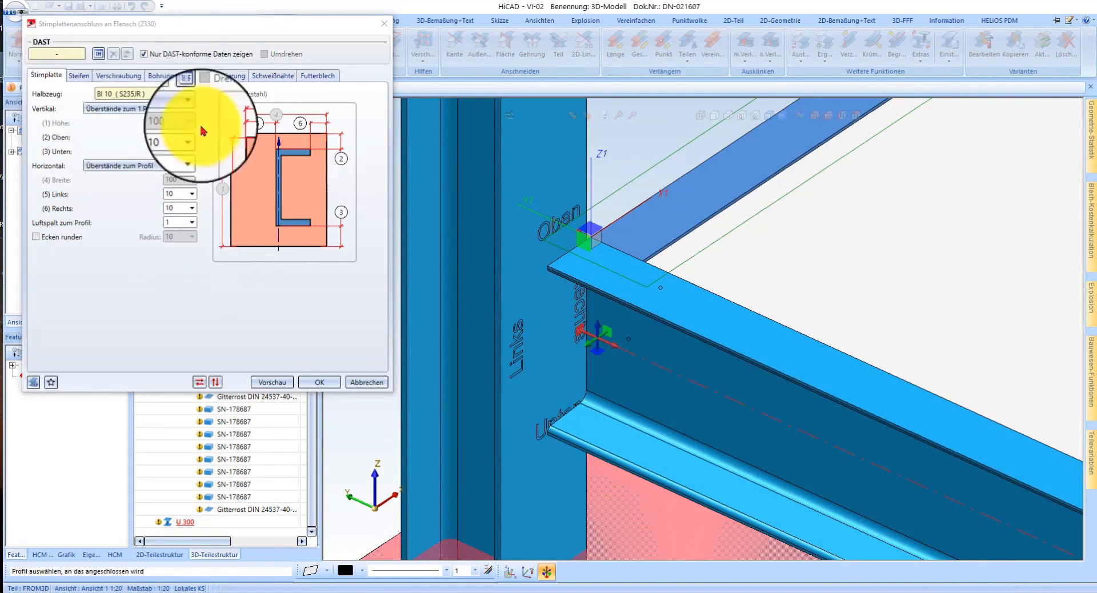
click(318, 383)
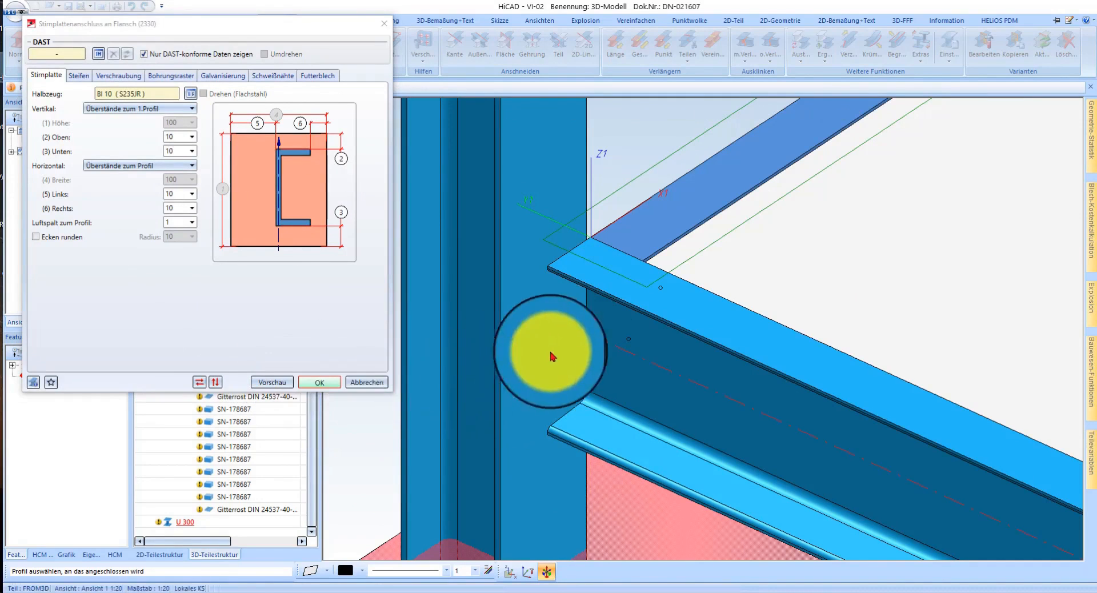
scroll(580, 337, up, 5)
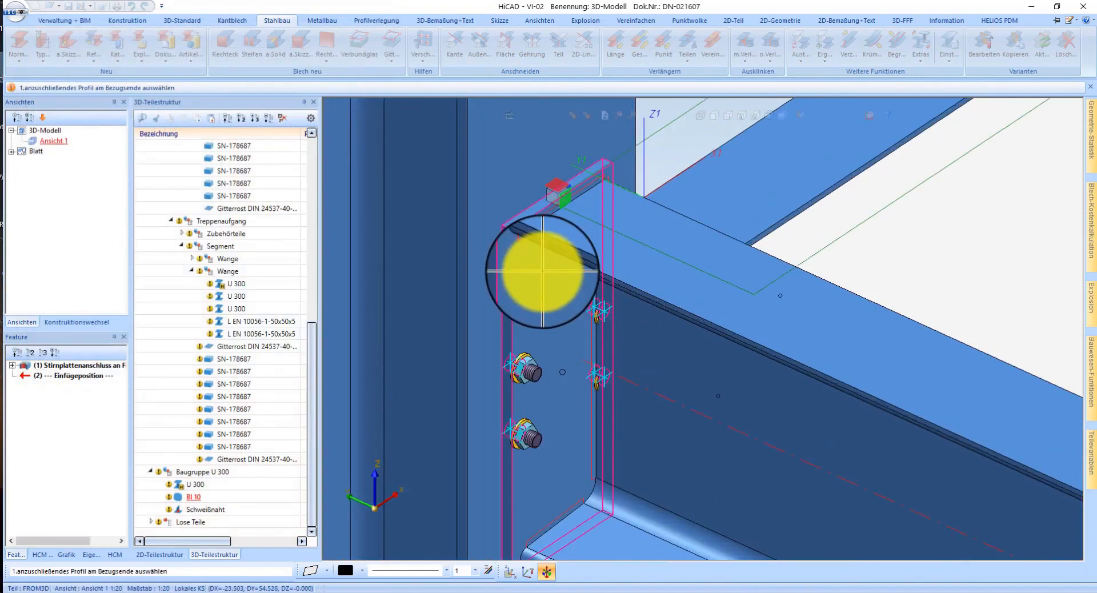
middle_drag(562, 280, 541, 274)
key(Return)
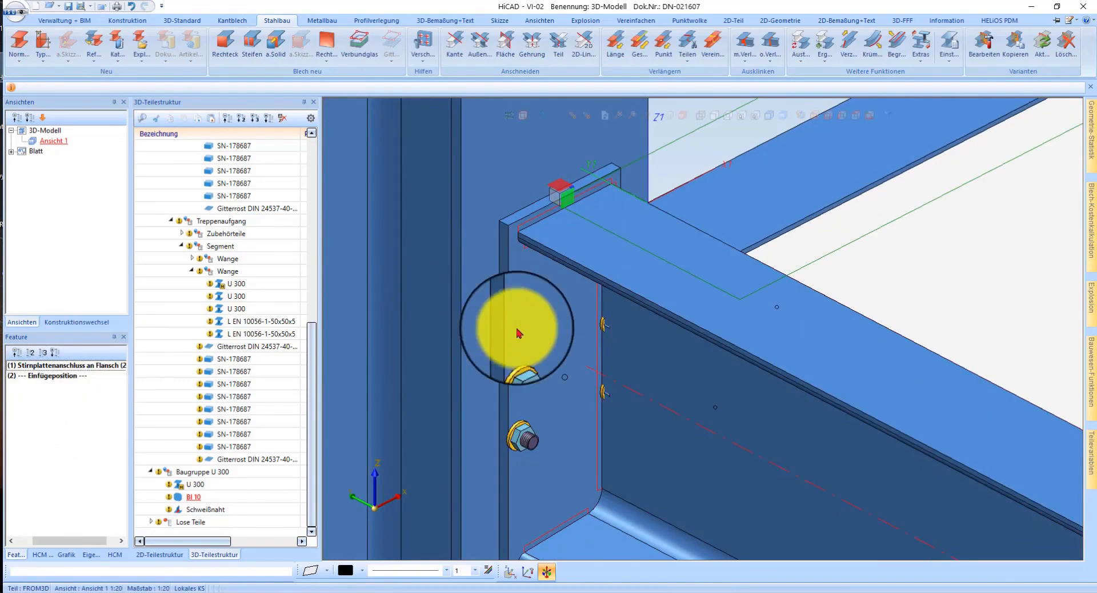
Step: Open the parameters of the Stirnplattenanschluss for review and cancel
double_click(92, 366)
click(377, 385)
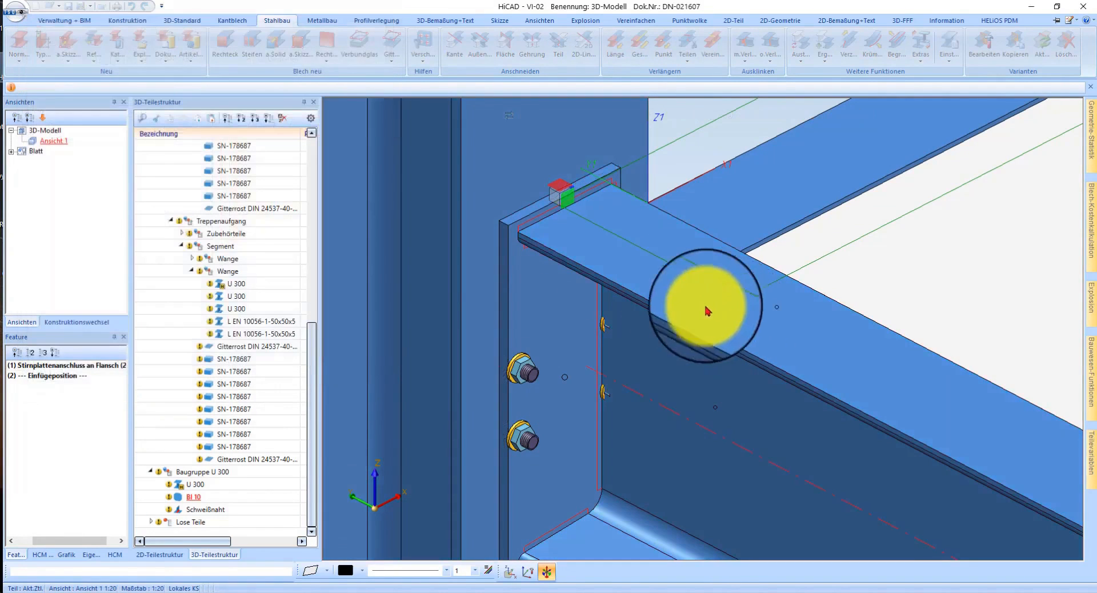
click(66, 376)
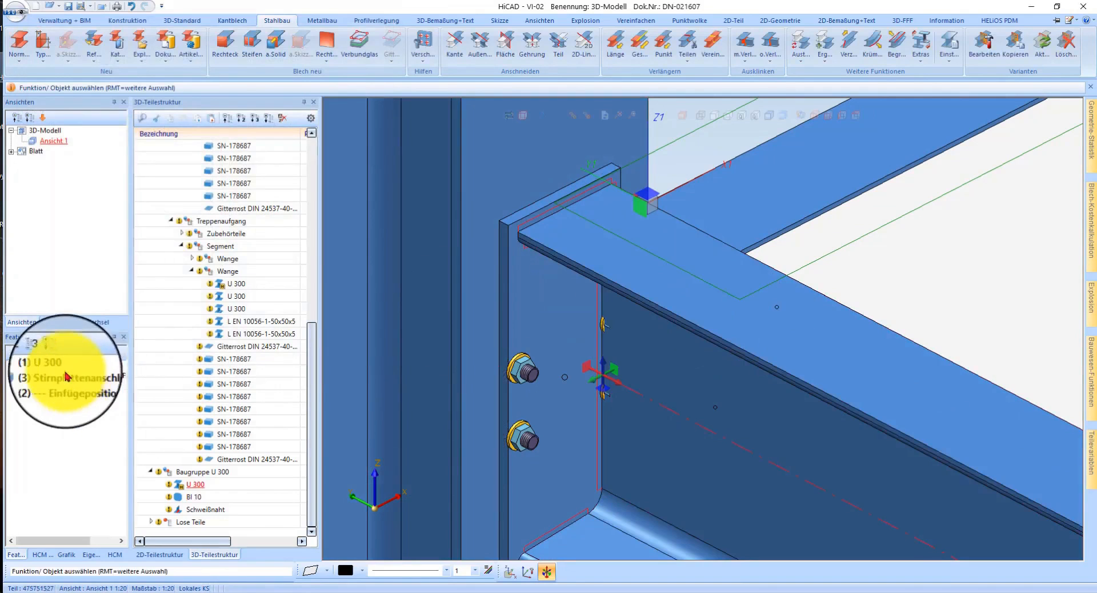
Step: Replace the connected beam's U 300 cross-section with HEA 180 from the HEA (DIN 1025-3) series
double_click(39, 367)
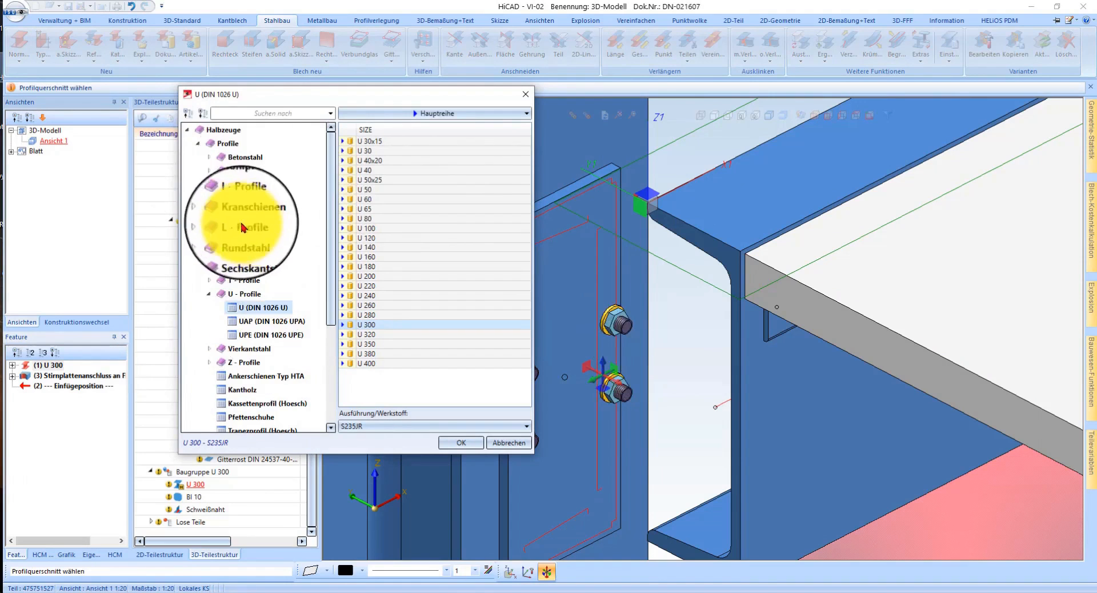
click(244, 201)
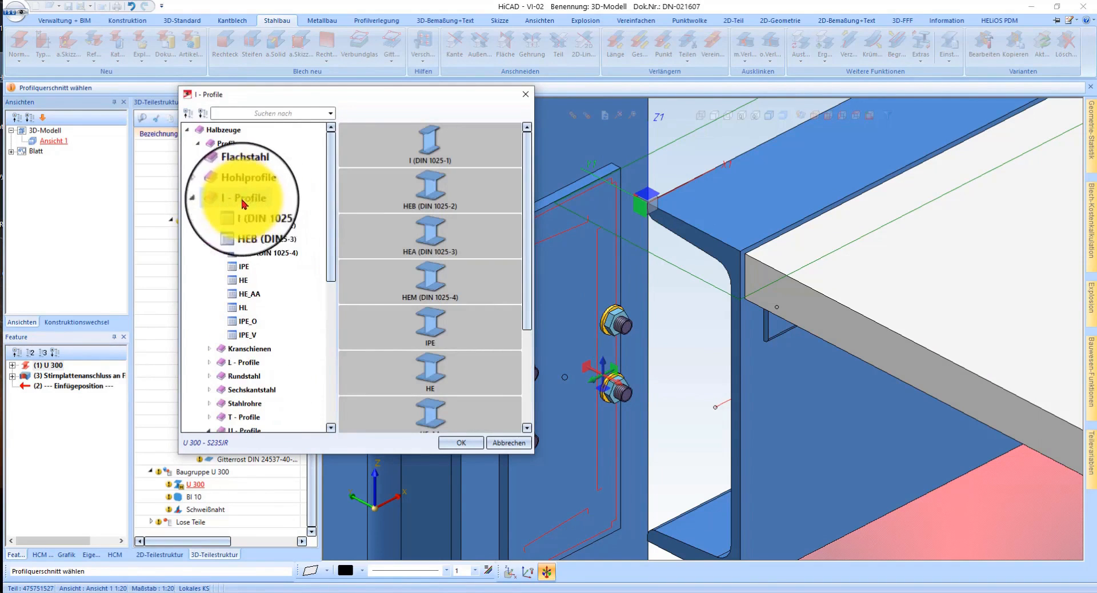
click(261, 239)
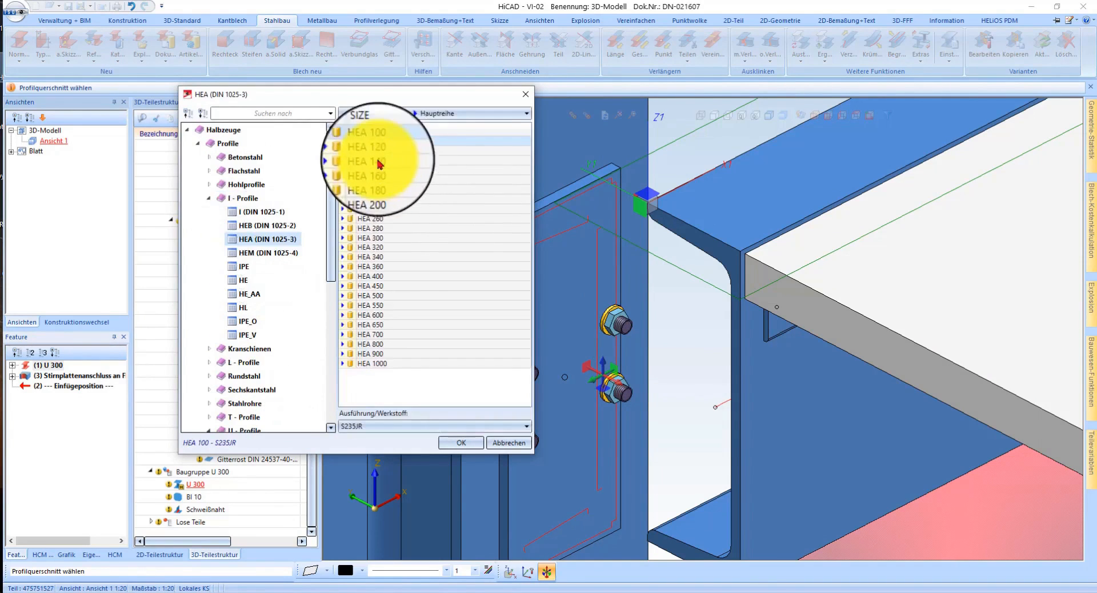
click(477, 443)
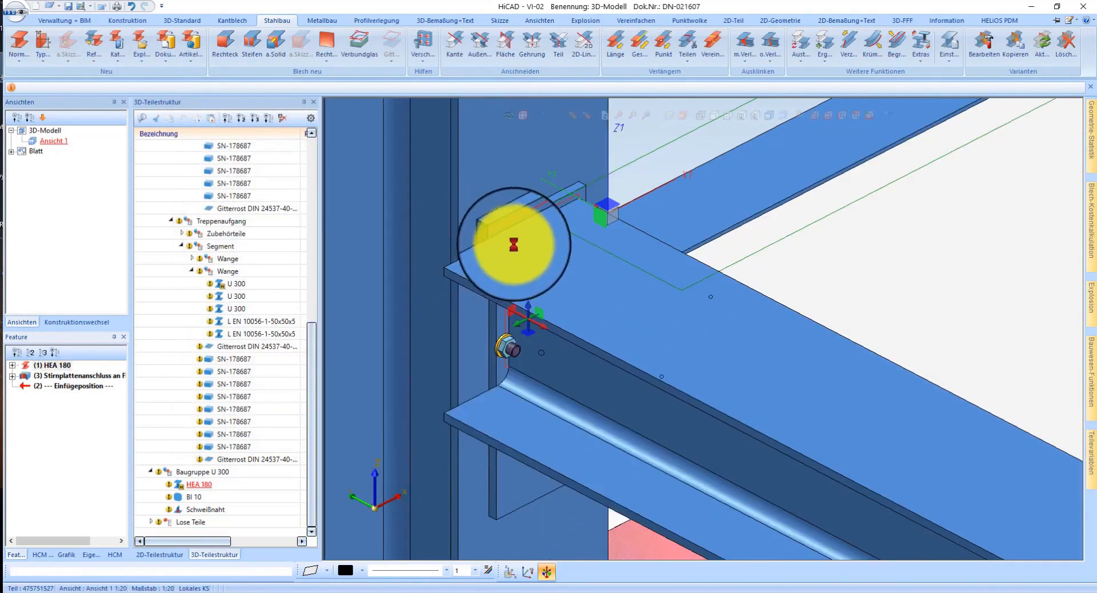
Step: In a wireframe top view, place a vertical construction line through the web centre of the HEA 200 post
middle_drag(539, 222, 412, 311)
right_click(416, 311)
click(572, 253)
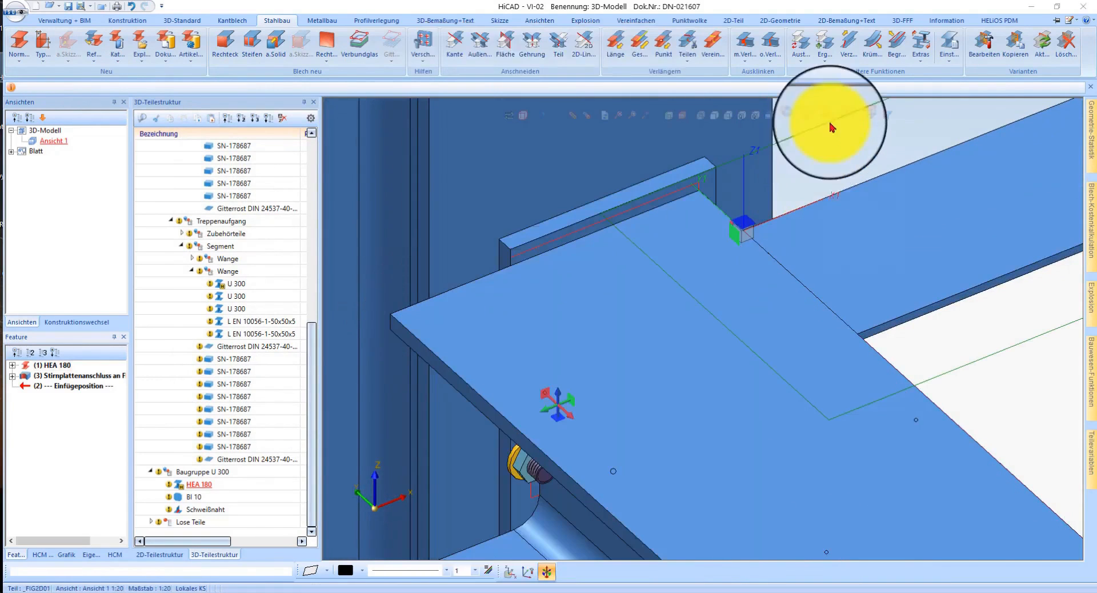
click(858, 119)
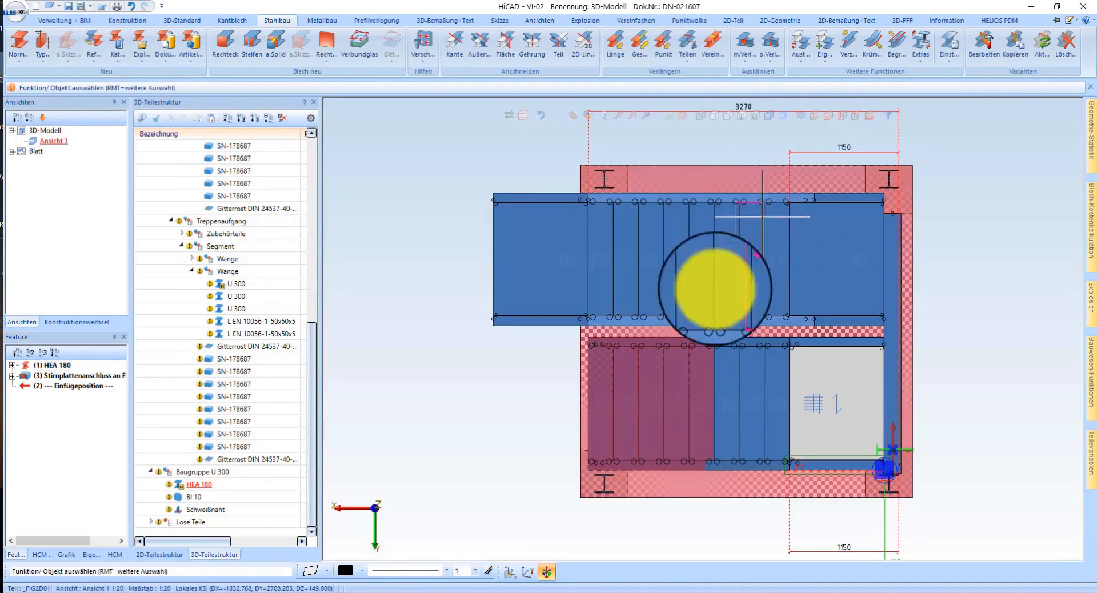
scroll(908, 143, up, 5)
scroll(760, 188, up, 3)
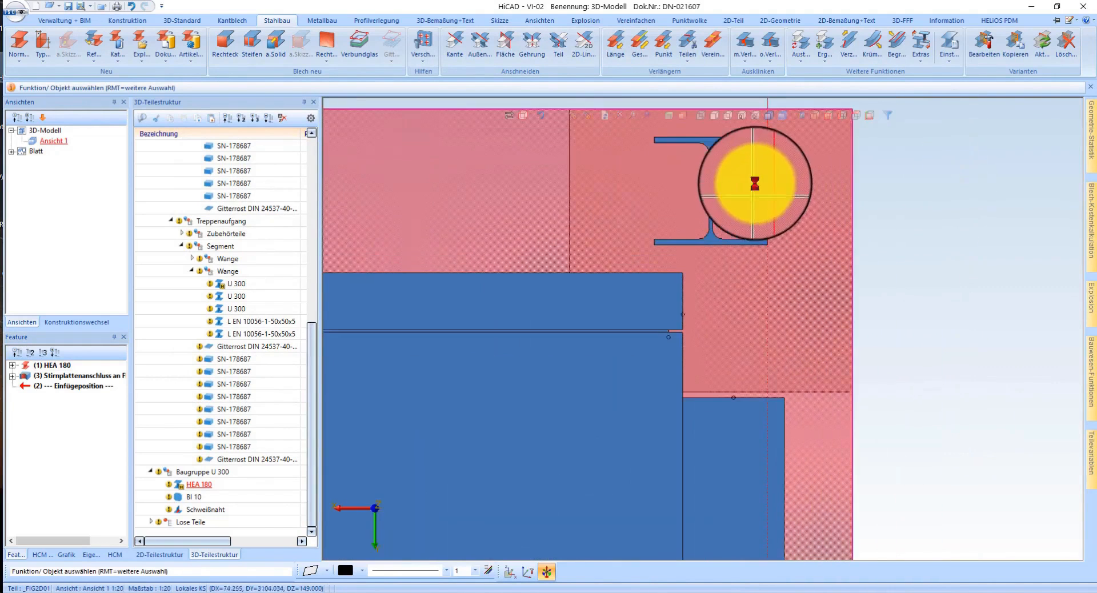
click(701, 119)
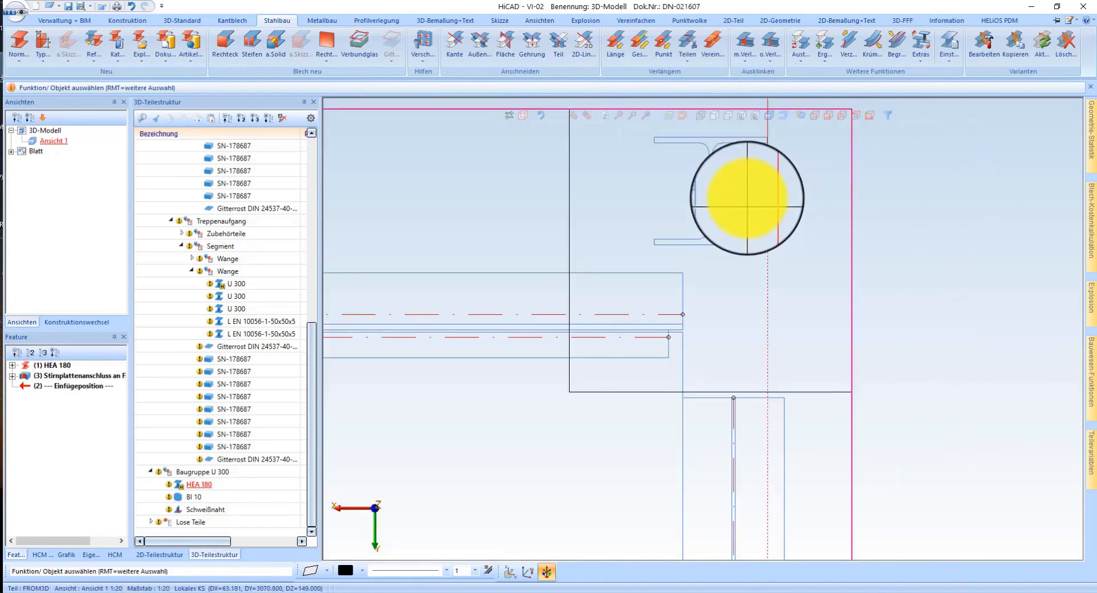
middle_click(762, 186)
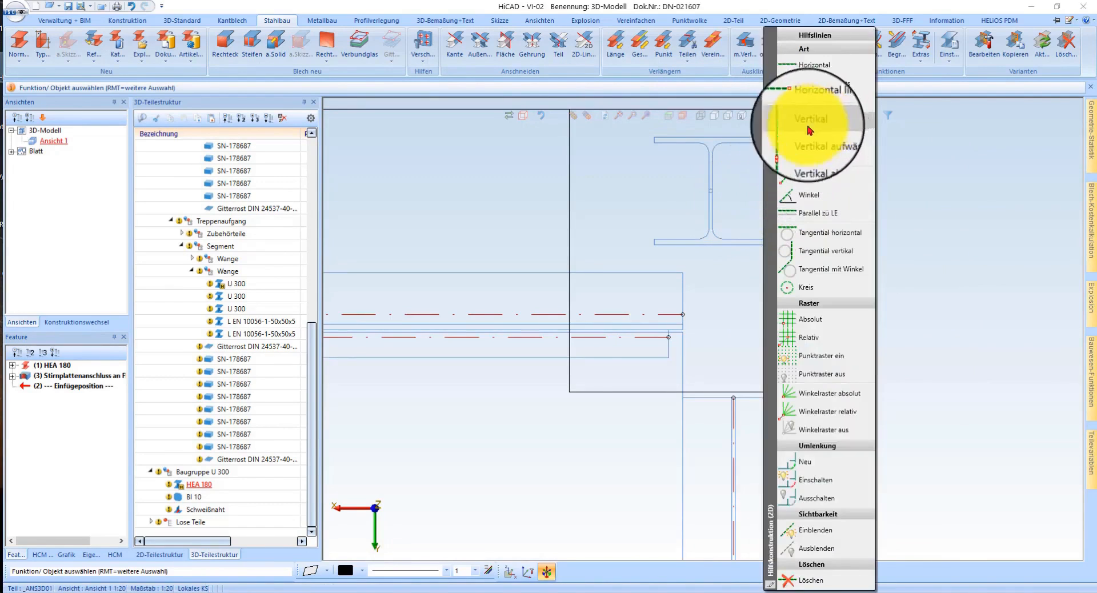
click(809, 130)
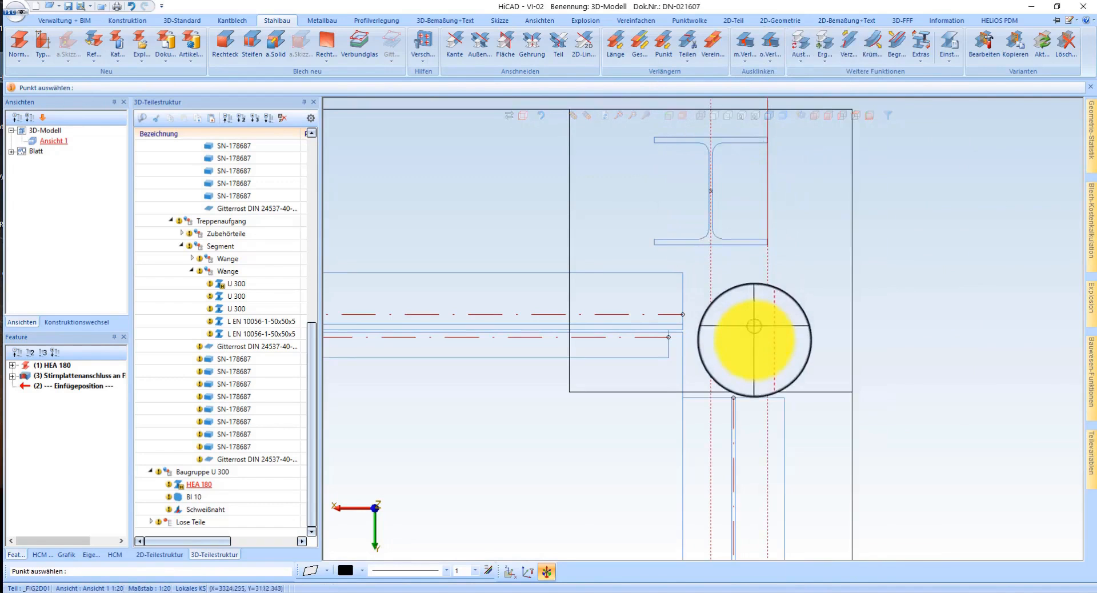
Step: Move the HEA 180 beam from its end axis point onto the construction line through the post's centre
scroll(743, 400, up, 3)
right_click(728, 408)
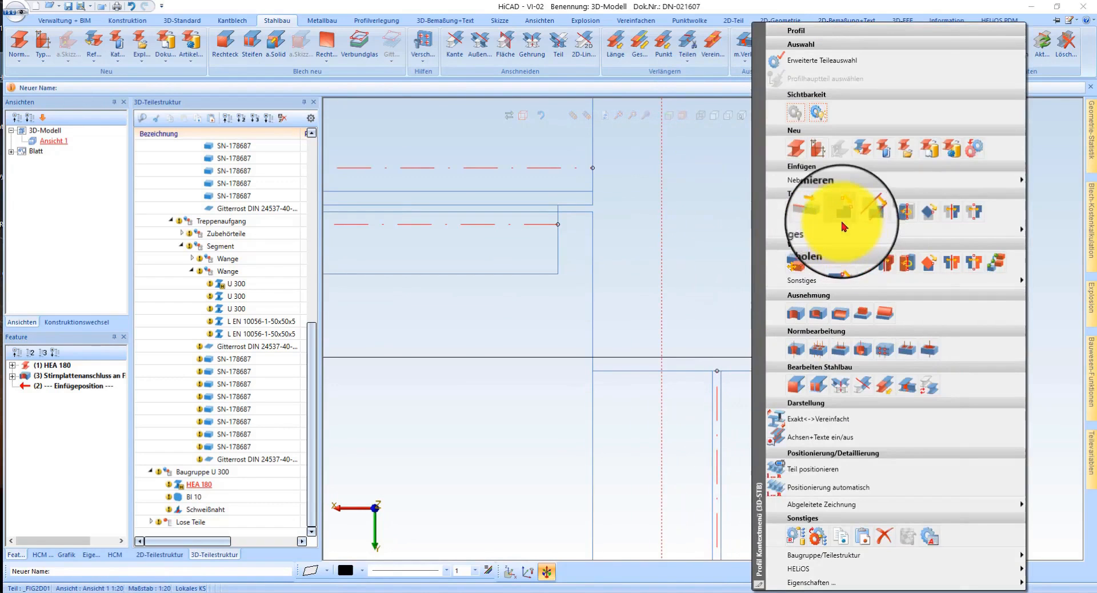
click(843, 226)
click(717, 371)
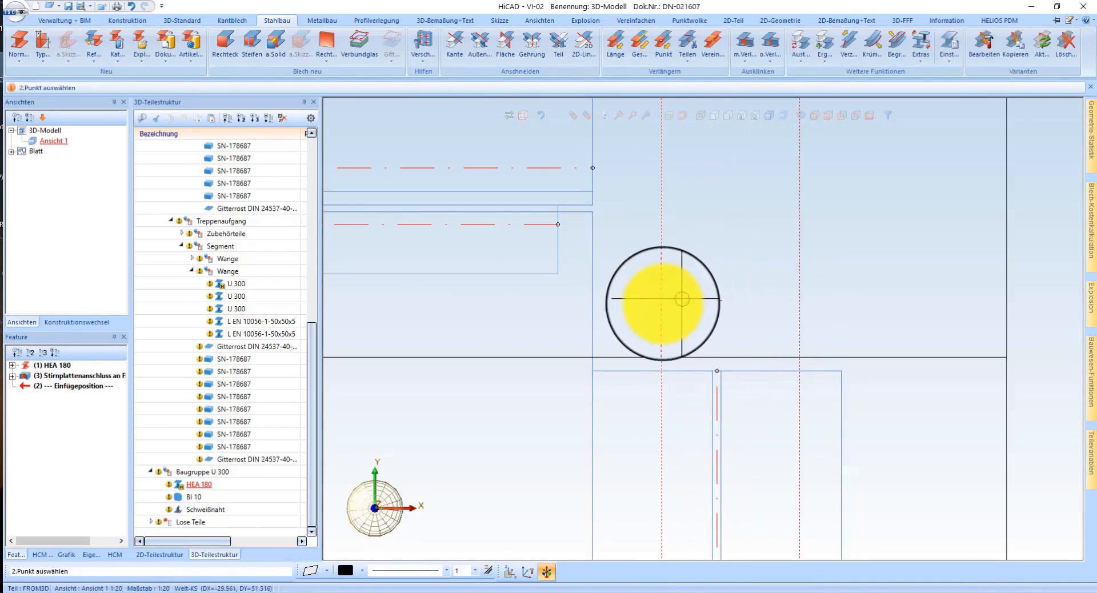
click(847, 322)
Step: Update the end plate connection from the BI 10 plate so it follows the moved HEA 180 beam
scroll(730, 318, down, 3)
scroll(709, 224, down, 6)
scroll(699, 480, up, 4)
scroll(699, 480, up, 4)
click(819, 431)
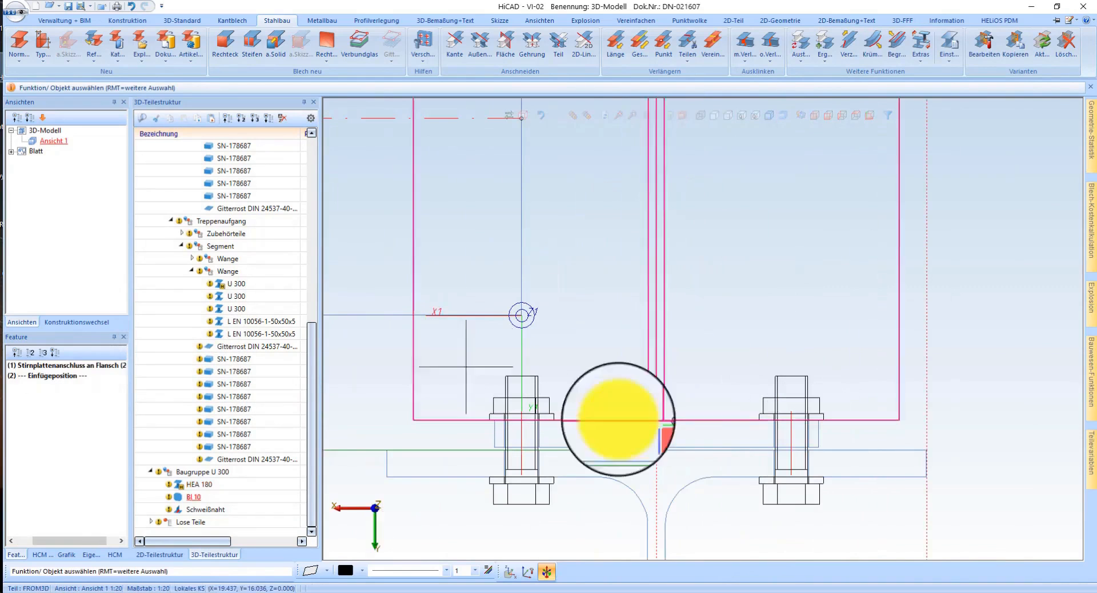
click(1038, 46)
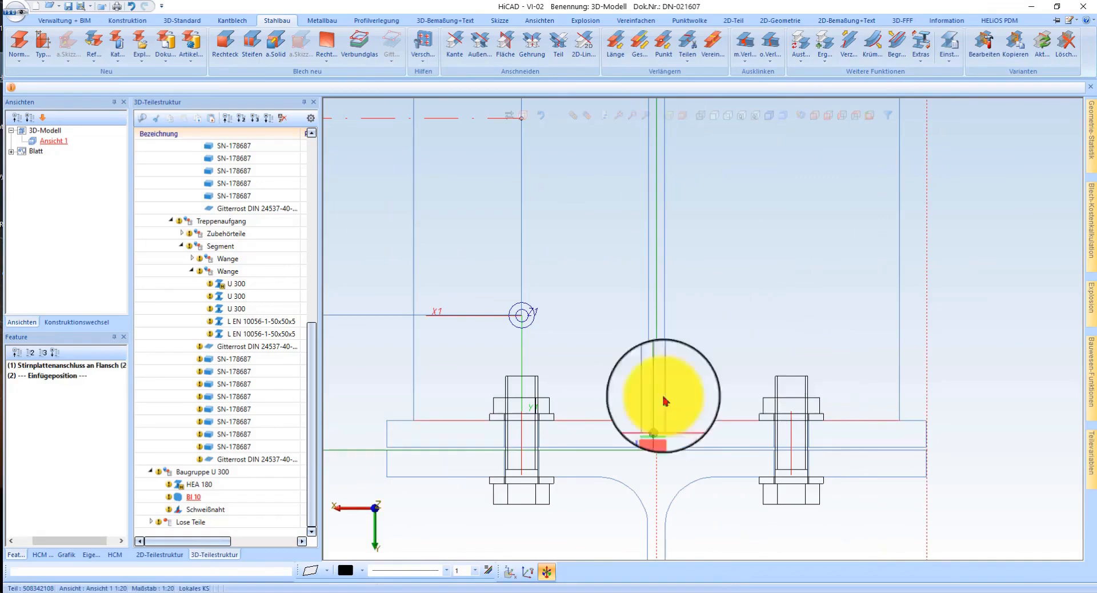
Step: Copy the end plate connection to the opposite end of the HEA 180 beam, joining it to the HEA 200 post there
scroll(603, 387, down, 3)
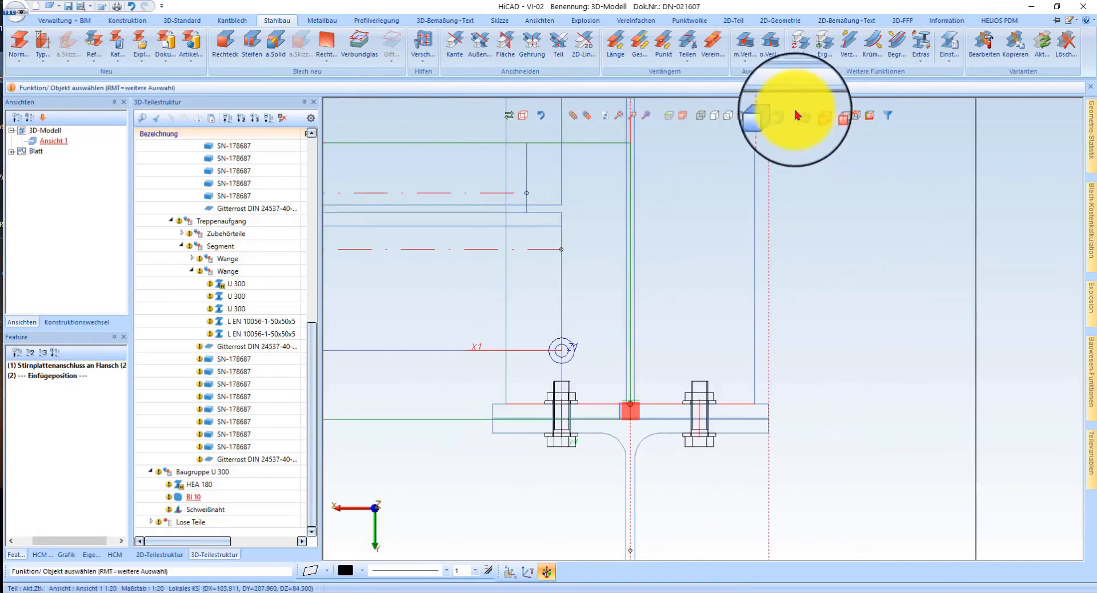
click(798, 116)
scroll(709, 360, up, 5)
mouse_move(712, 372)
middle_down()
mouse_move(575, 372)
mouse_move(571, 350)
mouse_move(580, 368)
mouse_move(571, 380)
mouse_move(568, 363)
mouse_move(594, 365)
mouse_move(582, 386)
middle_up()
scroll(519, 243, up, 4)
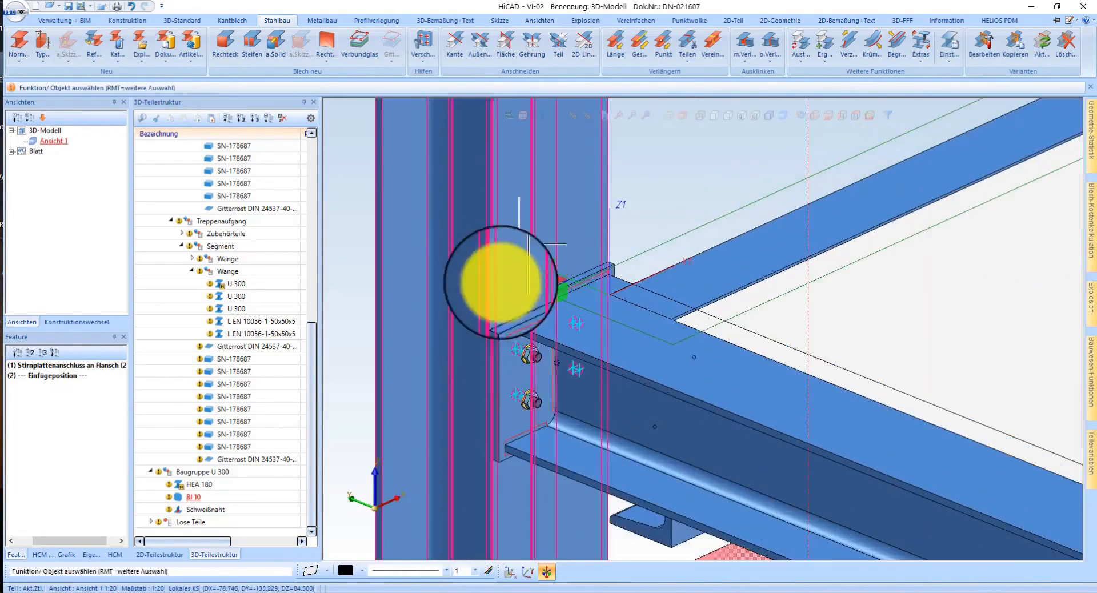
scroll(525, 246, up, 2)
click(994, 54)
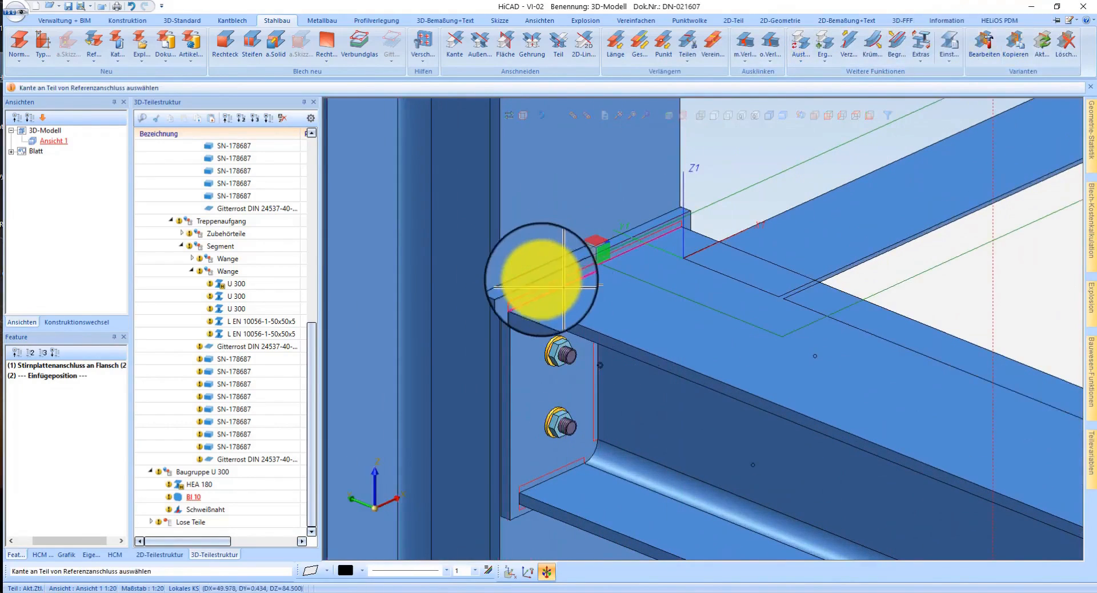
click(520, 269)
scroll(539, 215, down, 5)
scroll(881, 399, up, 2)
scroll(794, 478, up, 3)
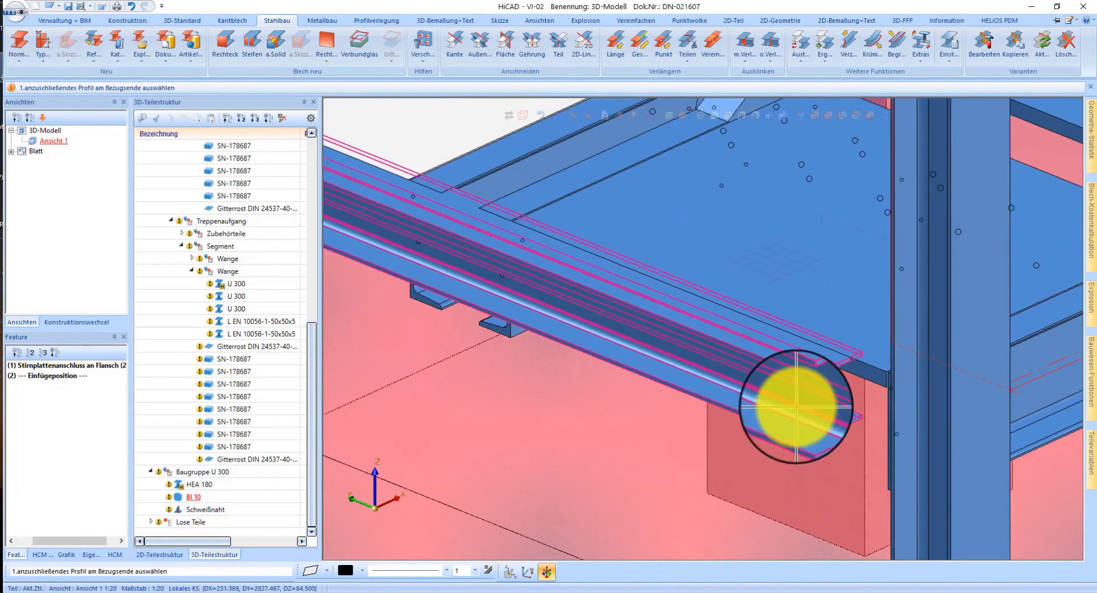
click(934, 490)
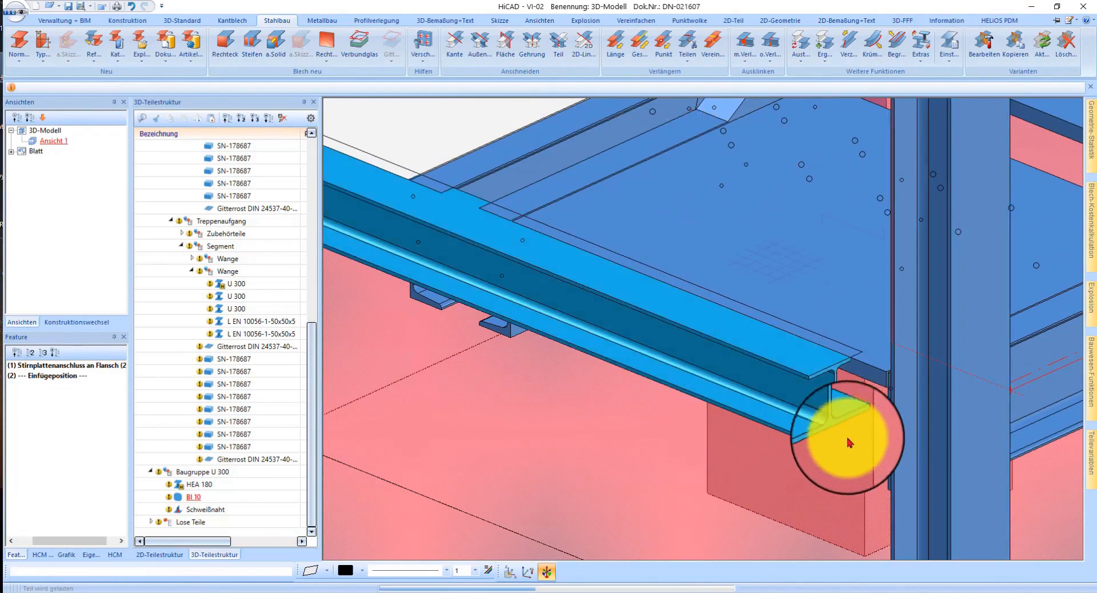
click(802, 397)
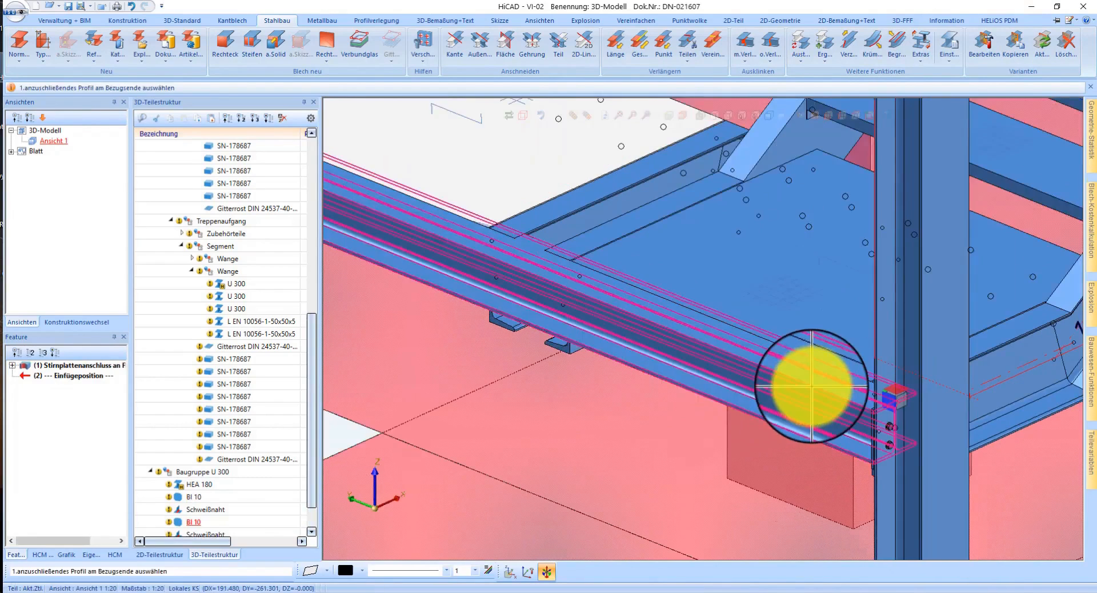
Step: Try to connect the U 300 stair stringer to the HEA 180 landing beam with a connection from the Bauwesen-Funktionen
scroll(756, 339, down, 5)
scroll(611, 317, up, 6)
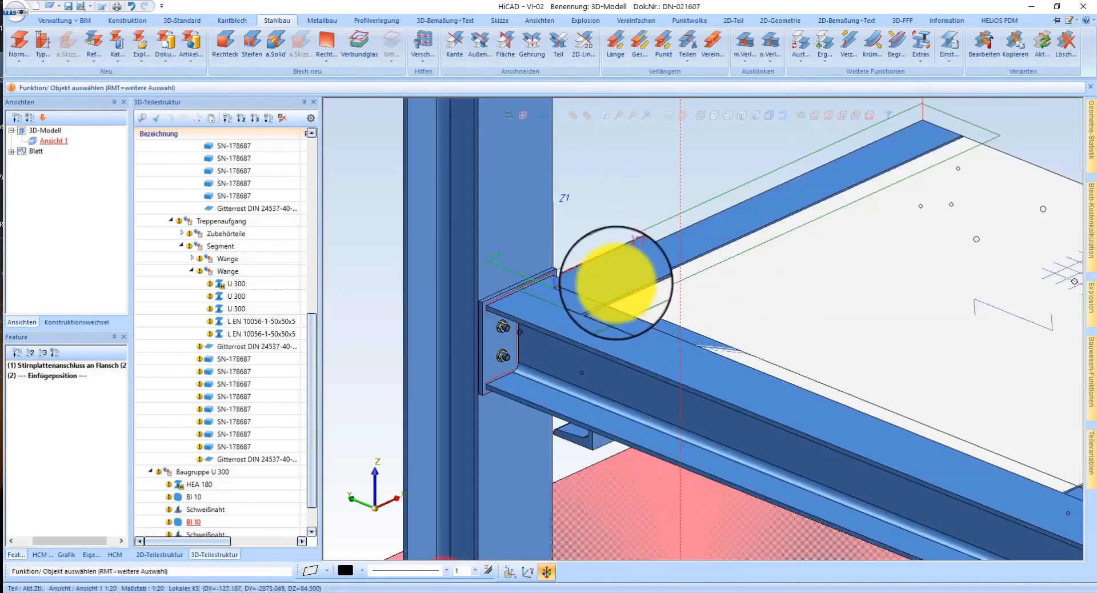
middle_drag(631, 317, 667, 290)
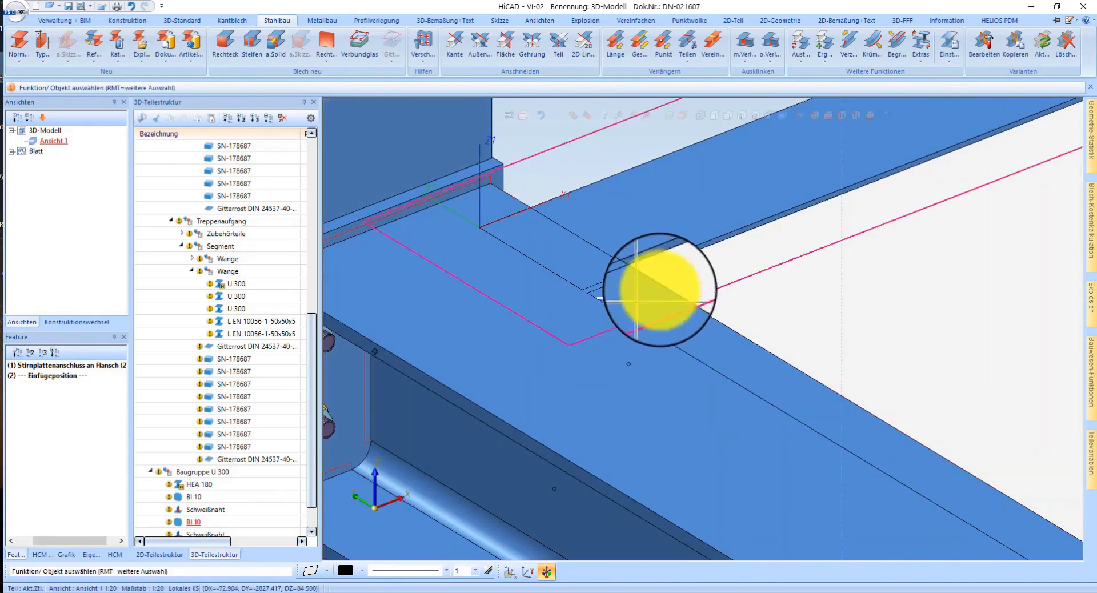
scroll(636, 302, down, 5)
scroll(556, 245, up, 5)
middle_drag(596, 270, 828, 279)
scroll(738, 283, down, 3)
click(665, 472)
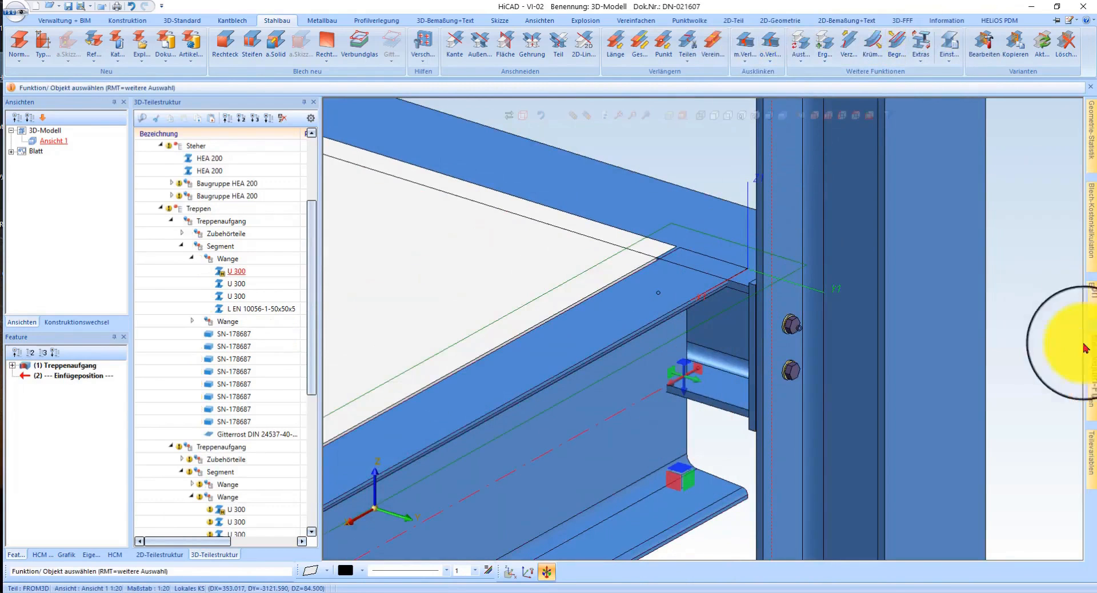
click(1089, 371)
scroll(954, 515, down, 2)
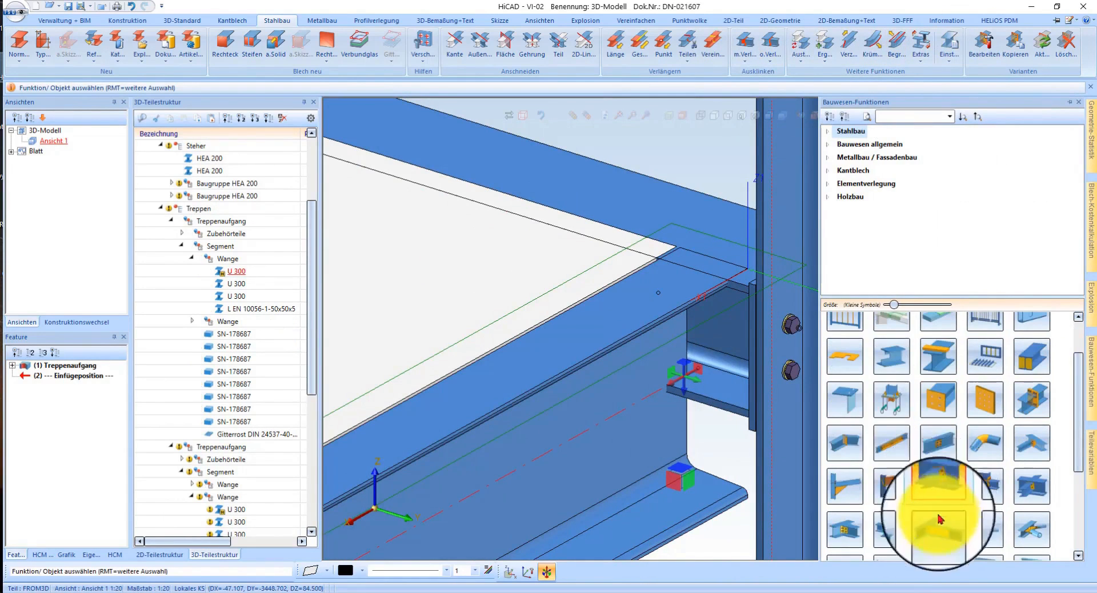
click(1023, 439)
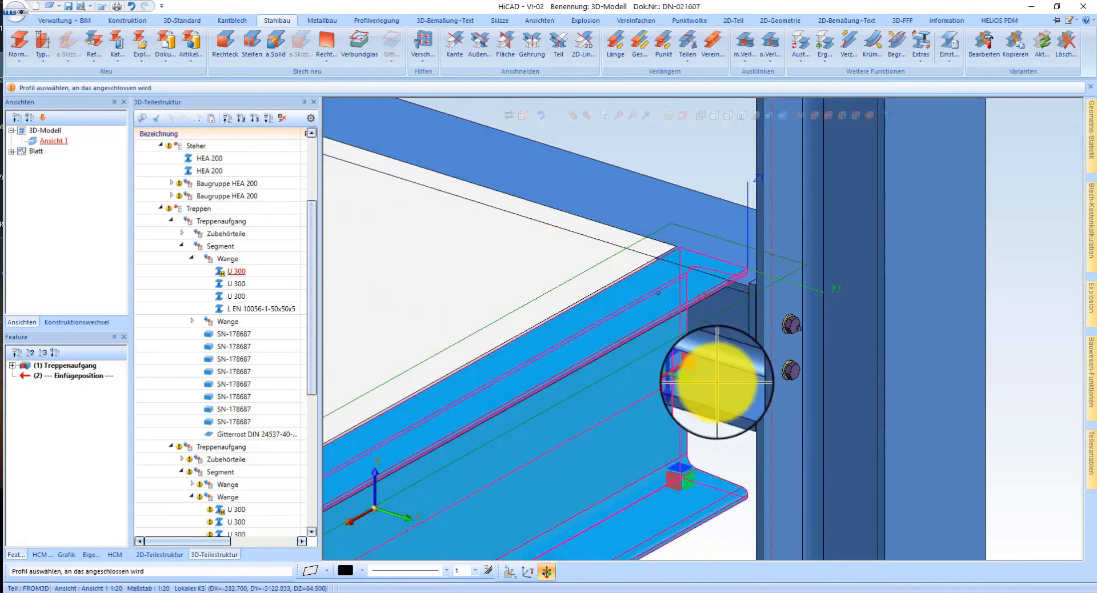
double_click(710, 417)
click(562, 323)
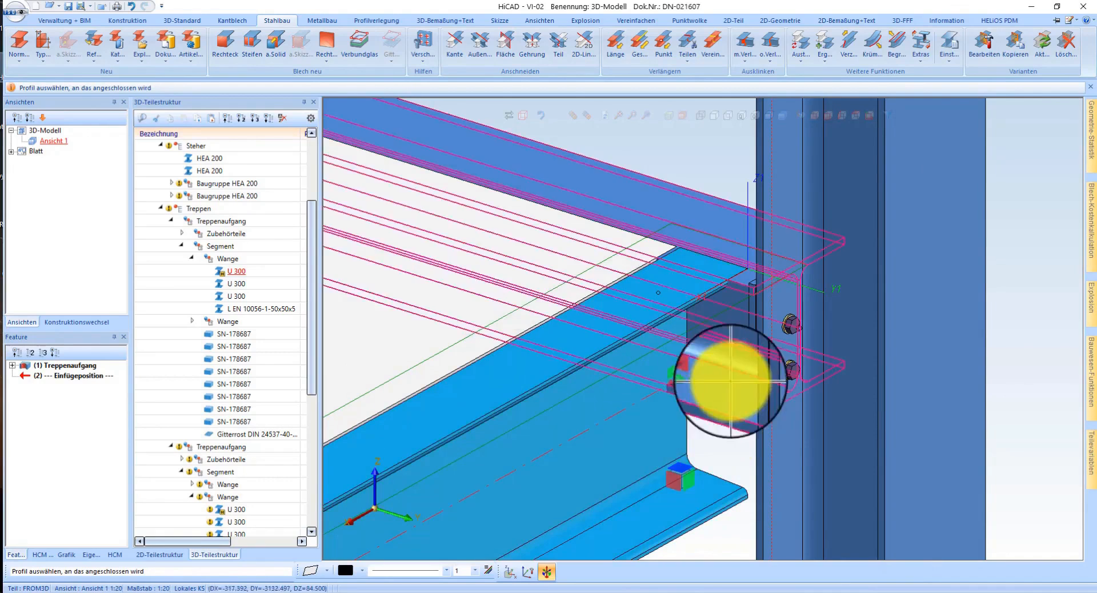
click(724, 399)
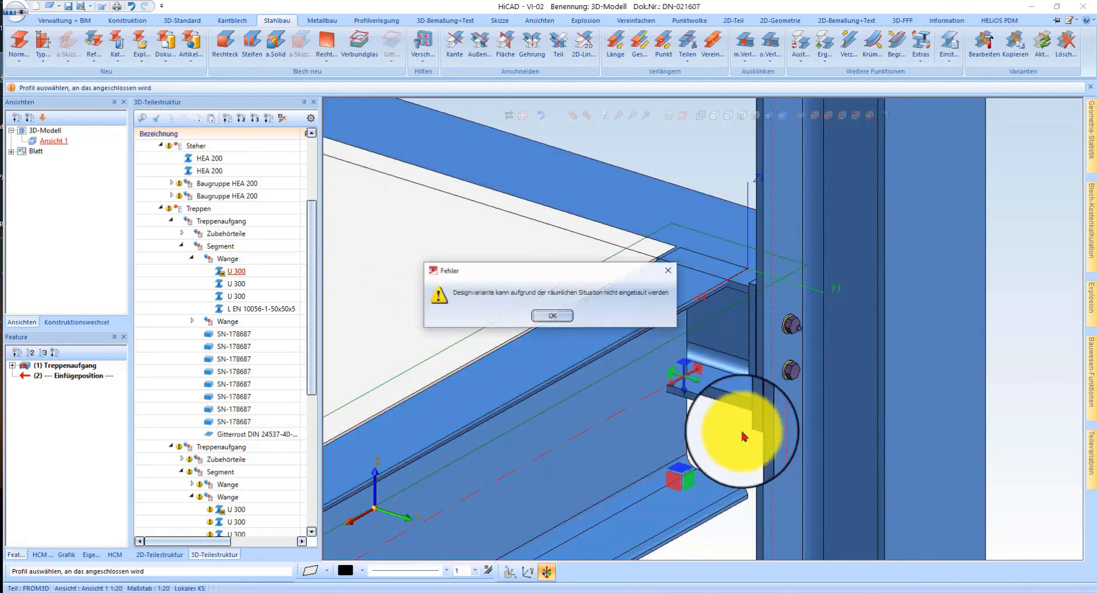
click(551, 313)
scroll(687, 254, down, 2)
scroll(687, 254, up, 2)
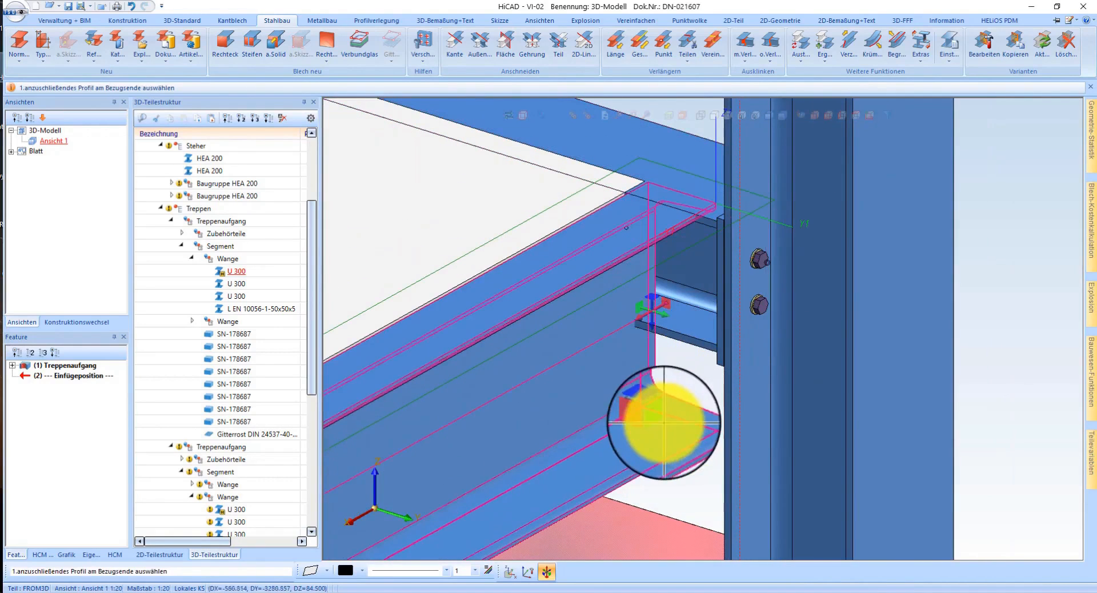
Step: Trim the end of the upper U 300 stringer profile beside the column to a 3D edge
click(690, 339)
click(546, 315)
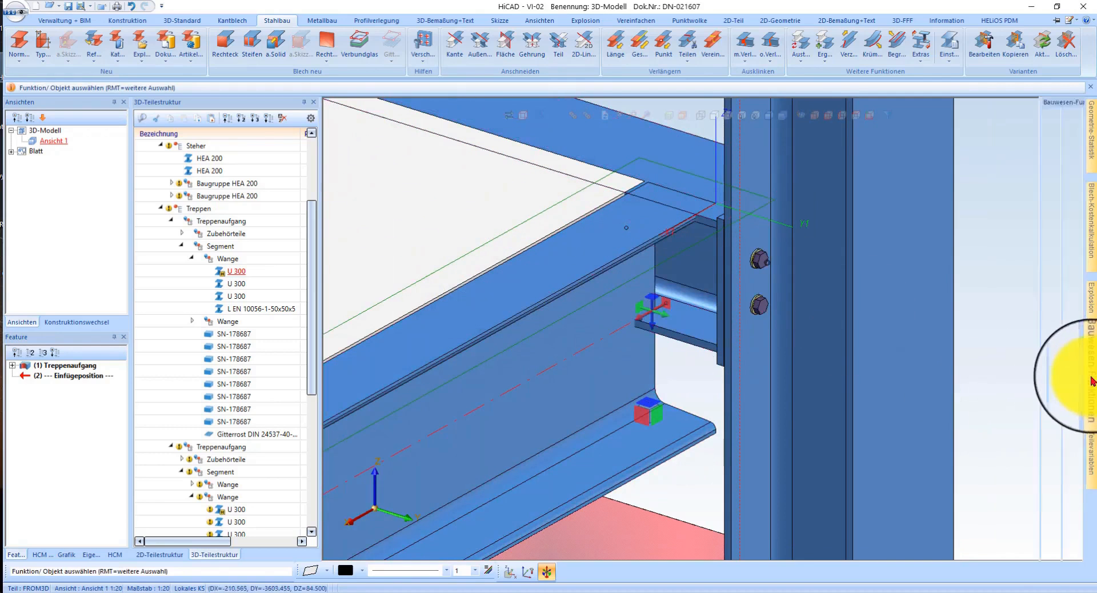
click(455, 43)
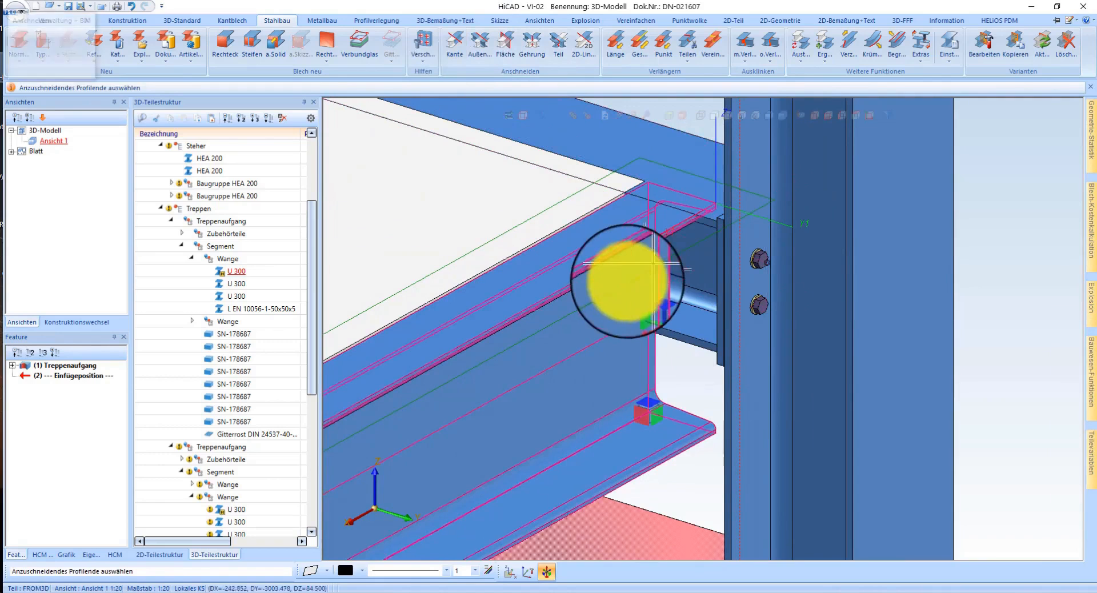
click(642, 233)
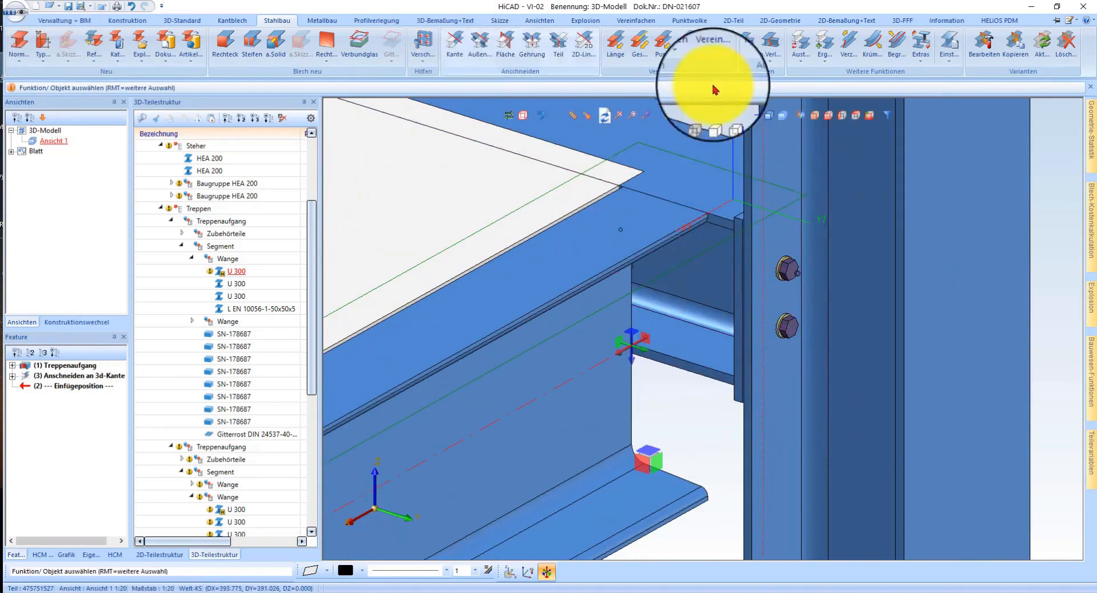
Step: Add two successive Bl 10 rectangular end plates with 0 overhang to the U 300 profile's end, shortening the profile for each
click(217, 52)
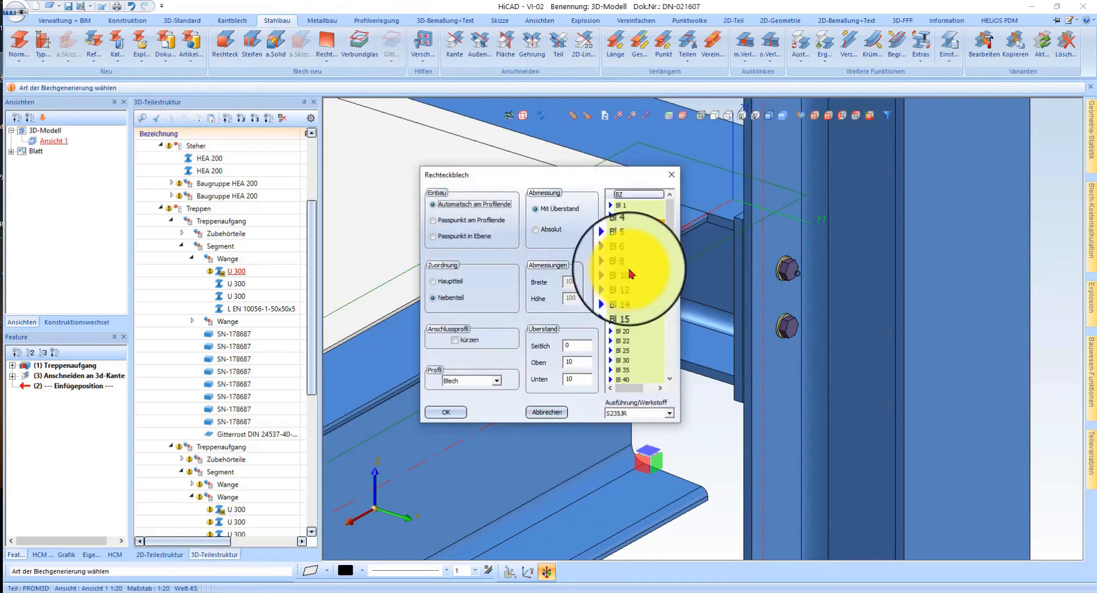
click(632, 274)
click(455, 340)
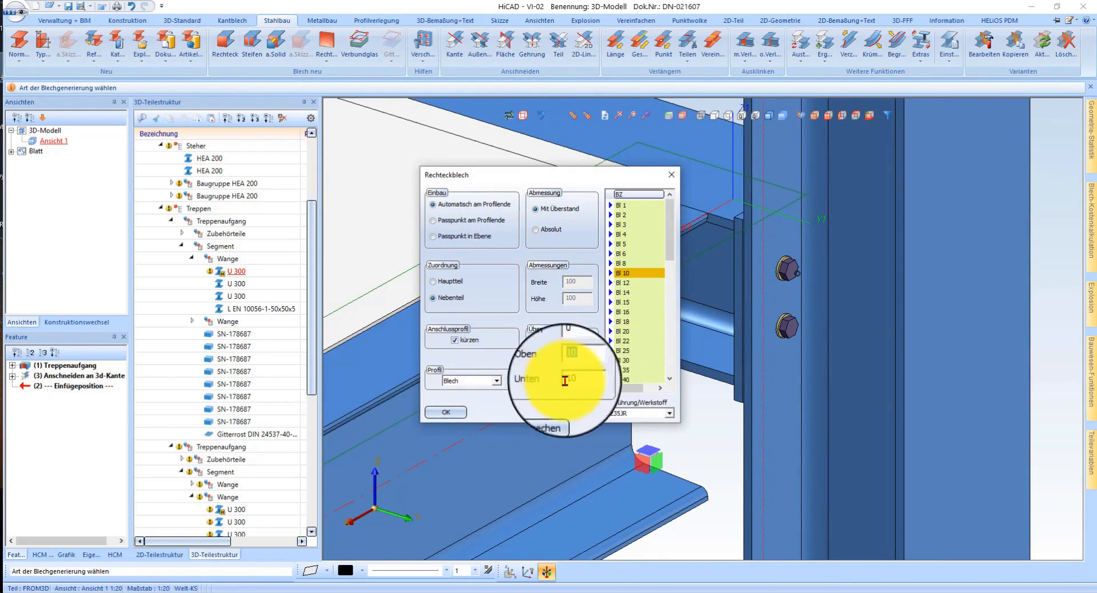
click(447, 412)
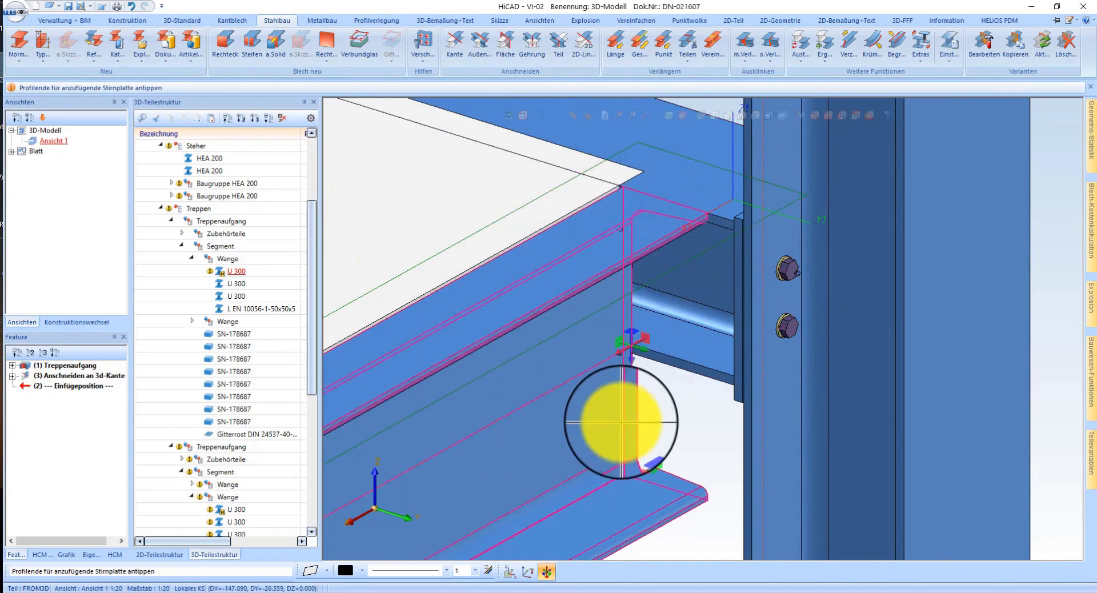
click(630, 422)
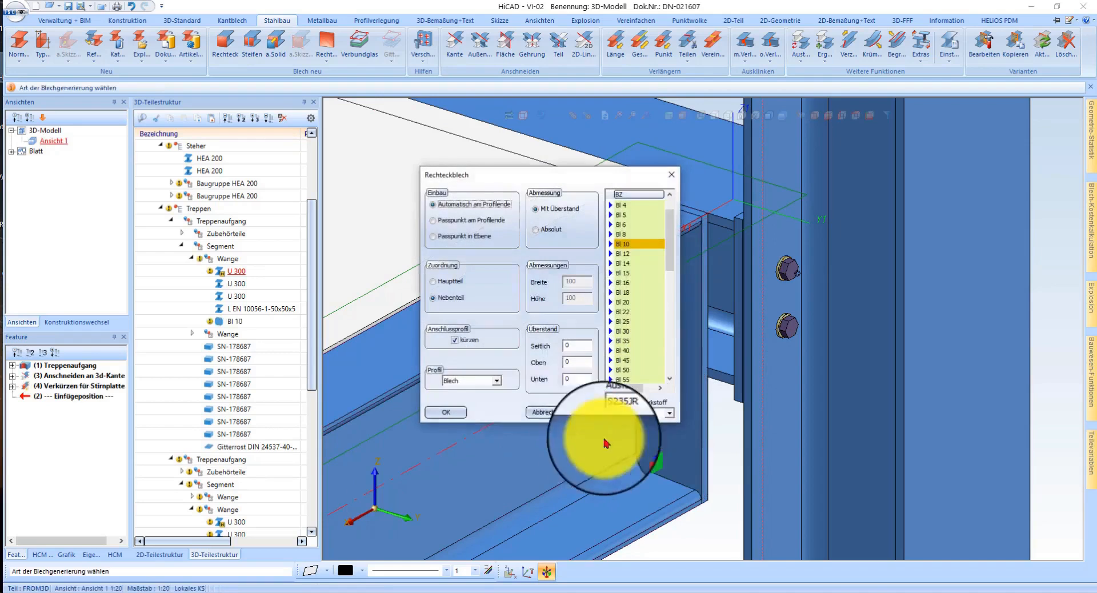
click(440, 410)
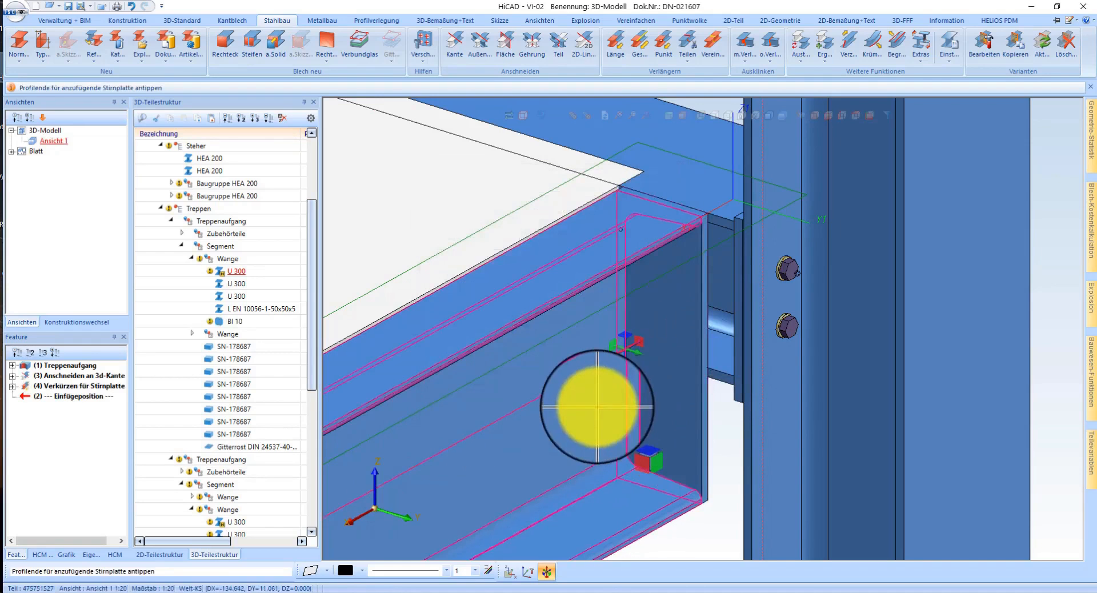
click(690, 267)
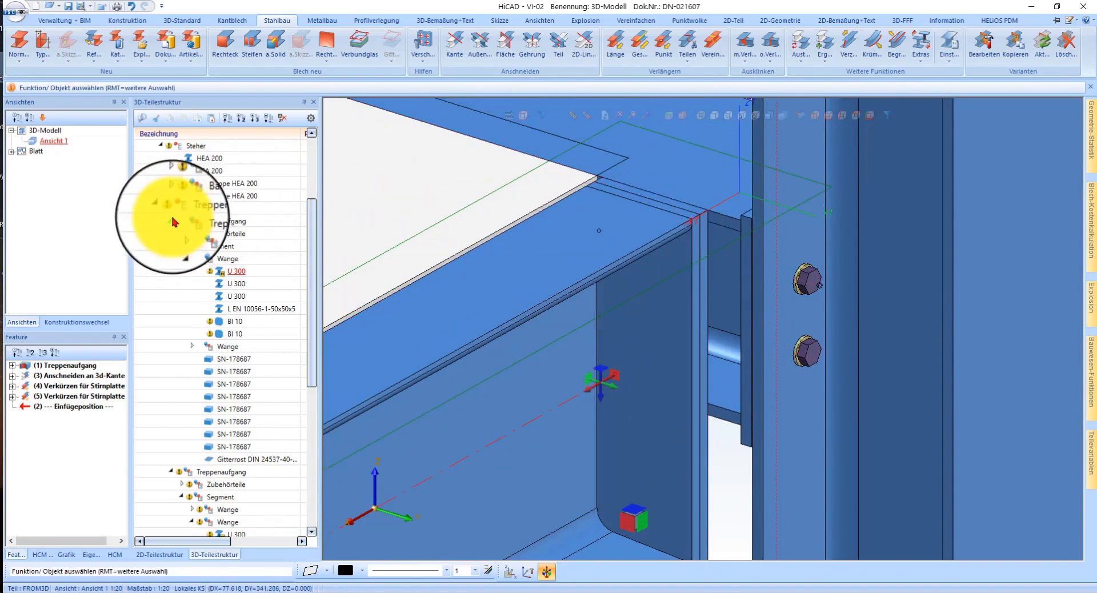
Step: Move the outer Bl 10 plate from the Wange assembly into the HEA 180 beam's assembly by cutting and pasting it
click(172, 221)
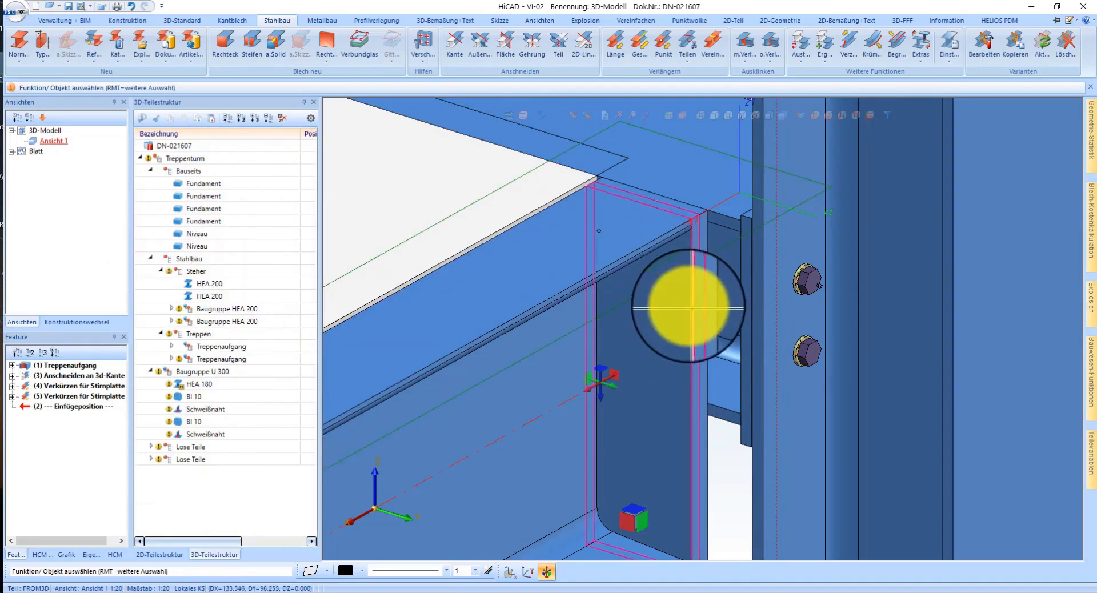
right_click(648, 247)
click(574, 250)
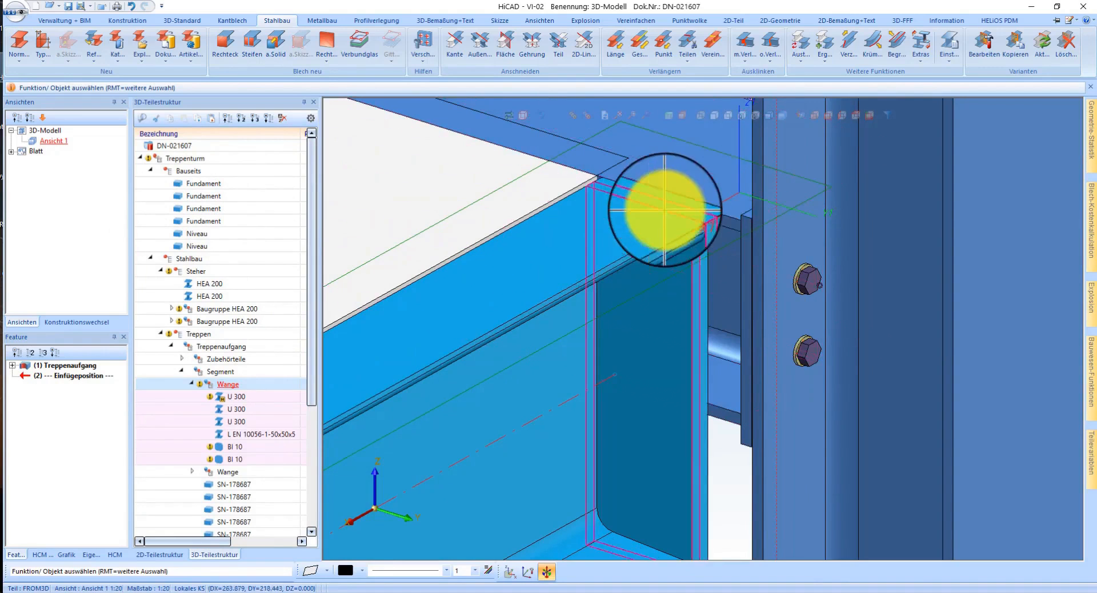
scroll(720, 211, up, 3)
click(718, 216)
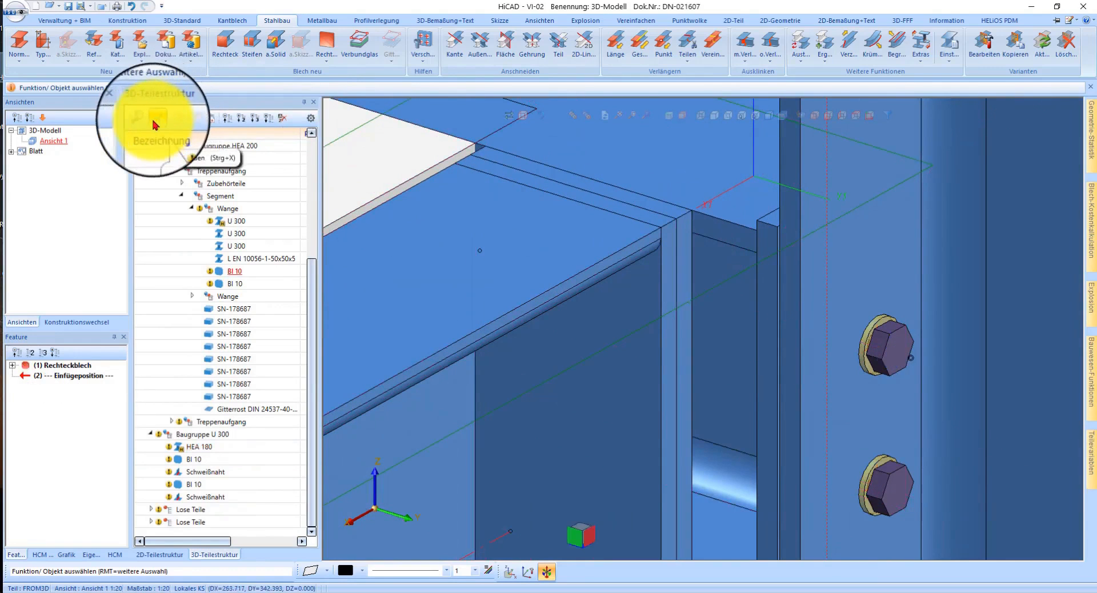
click(724, 216)
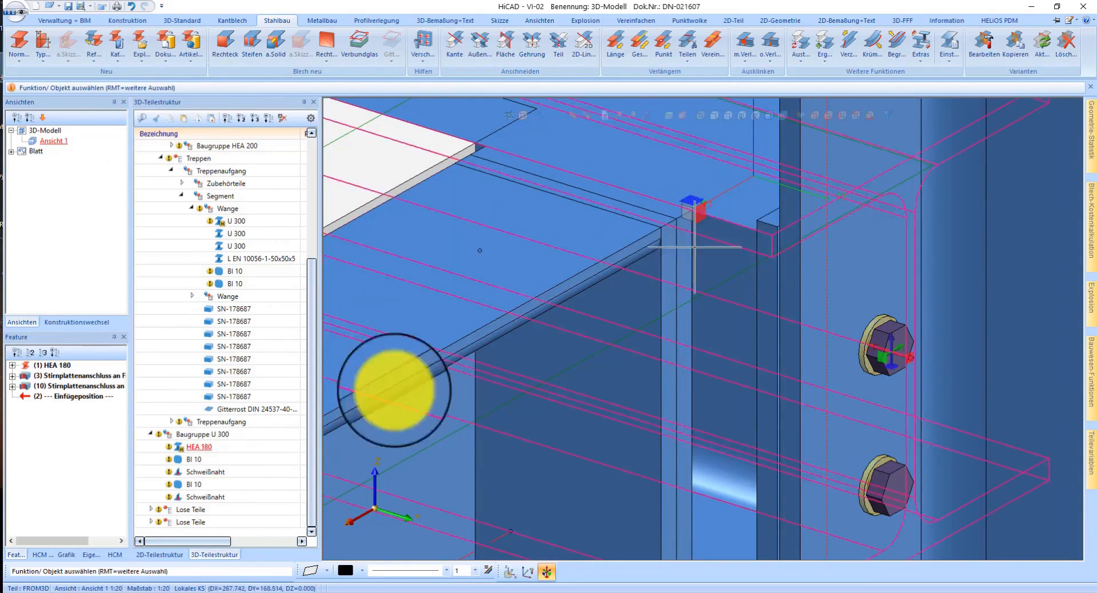
click(183, 118)
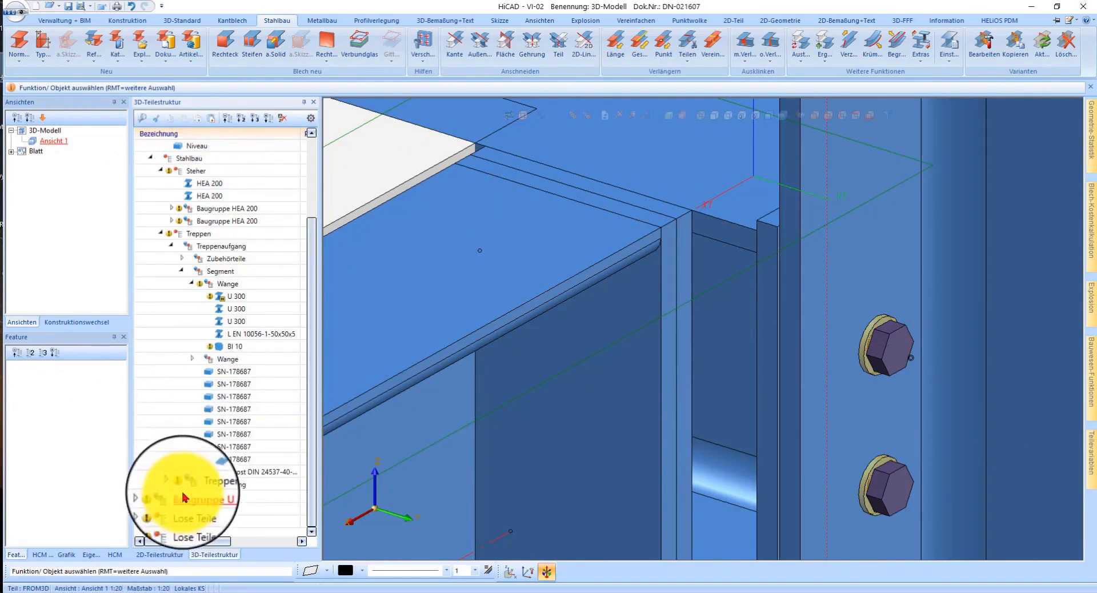
Step: Move Baugruppe U 300 and both Lose Teile groups into the Steher group, and inspect the highlighted assembly at the joint
click(200, 499)
drag(198, 505, 197, 175)
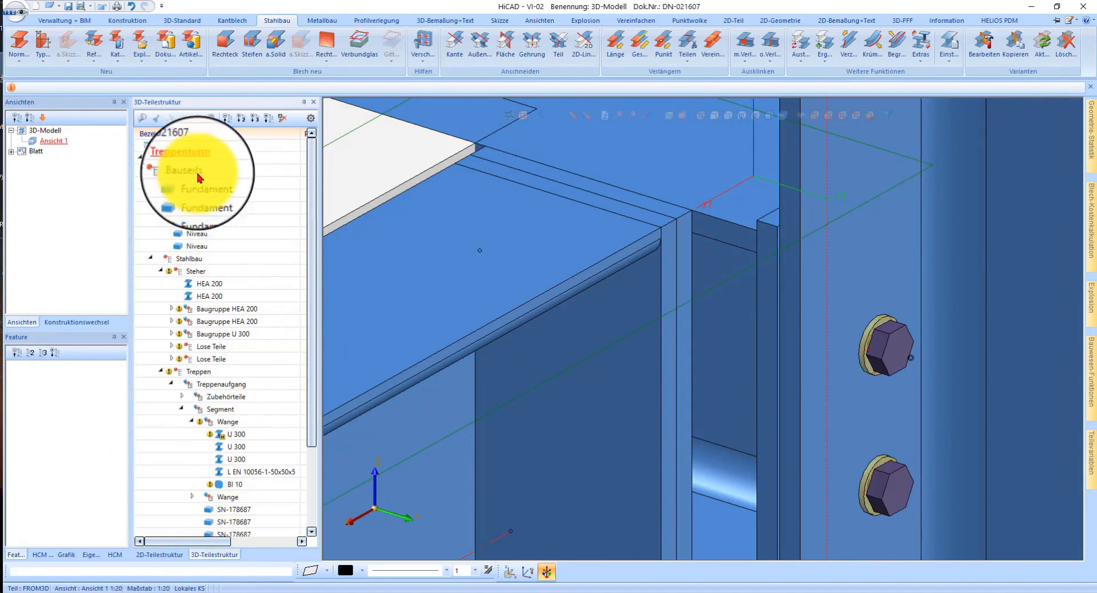
right_click(718, 215)
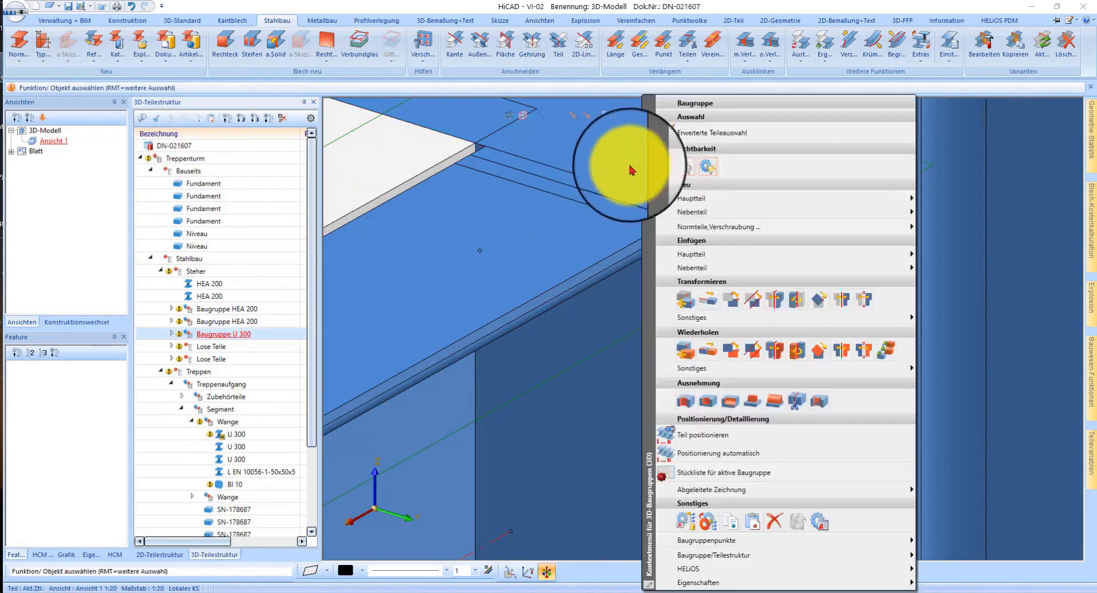
click(645, 166)
scroll(578, 147, down, 3)
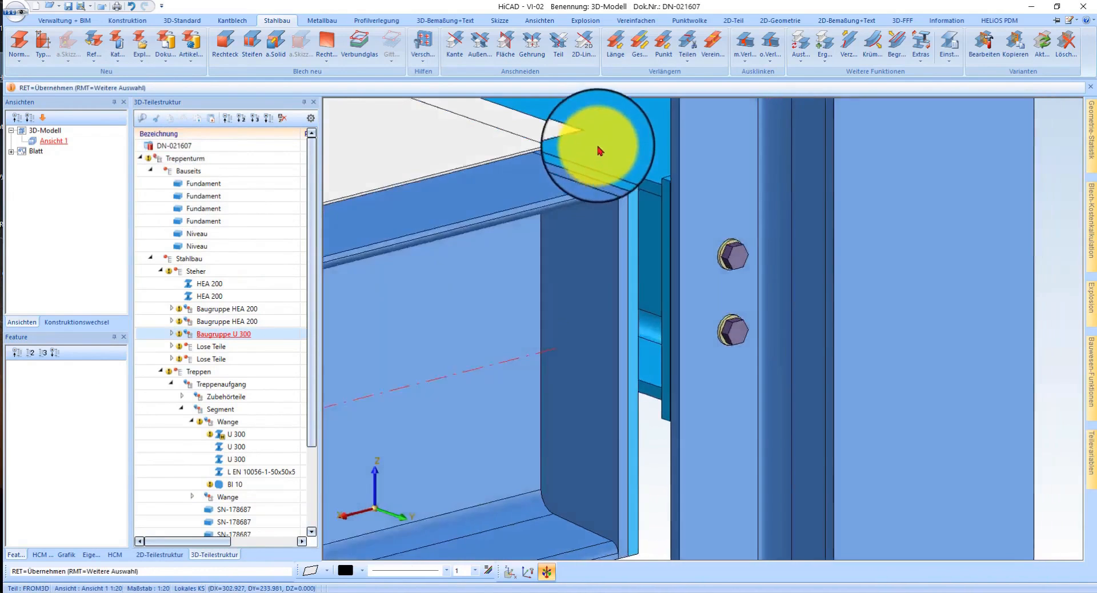
click(617, 165)
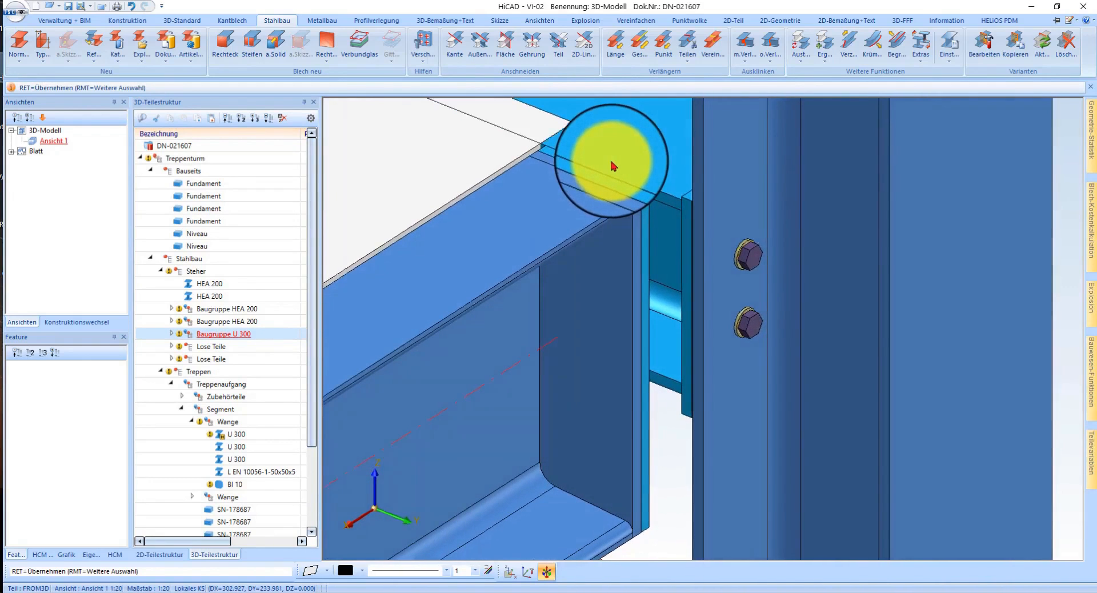
key(Return)
middle_drag(608, 402, 676, 299)
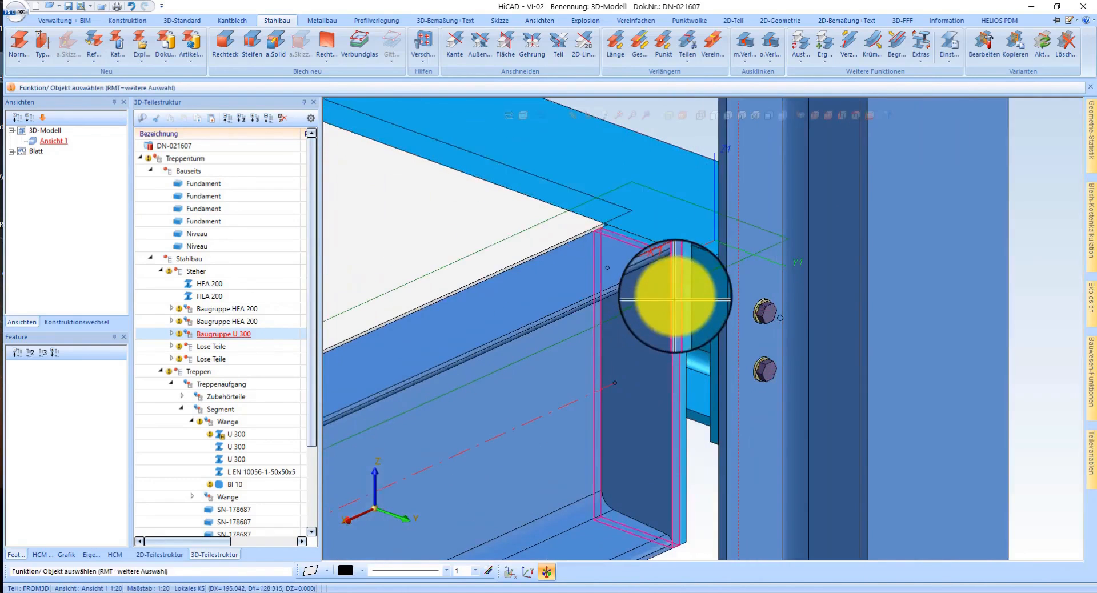
Step: Shift the landing grating's edge along the HEA 180 beam with the sheet extension, from the grating corner to the U 300 flange corner
right_click(700, 280)
click(764, 565)
drag(677, 341, 631, 305)
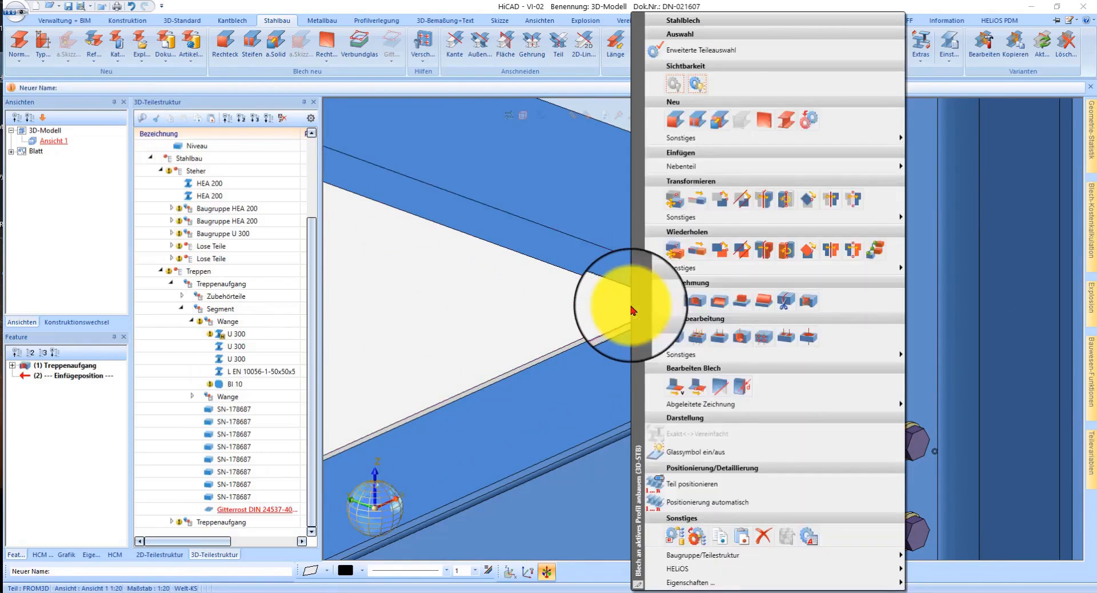
right_click(629, 302)
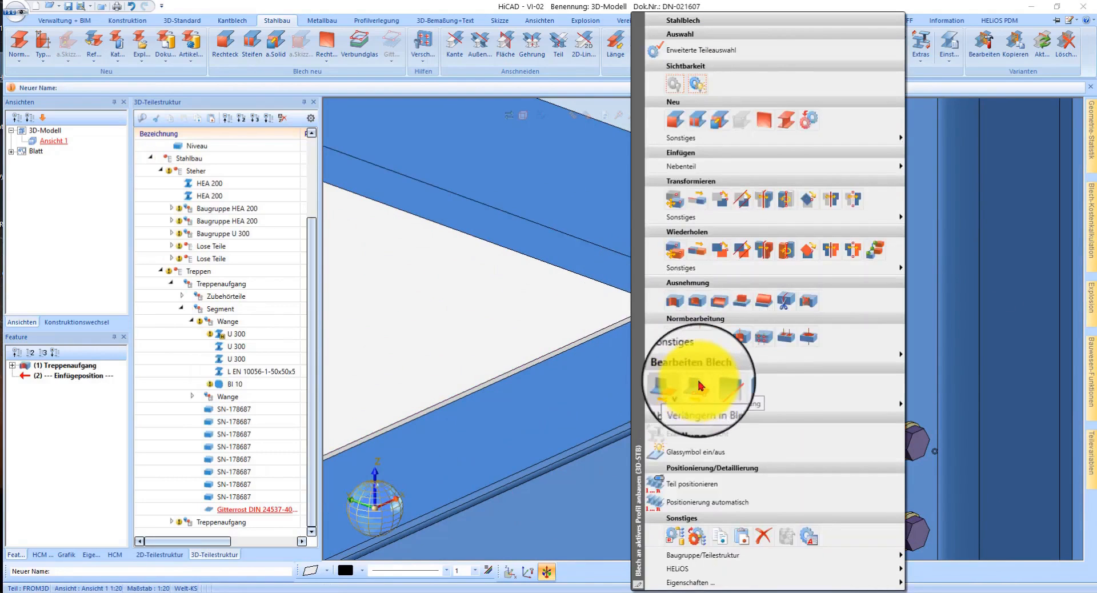
click(675, 389)
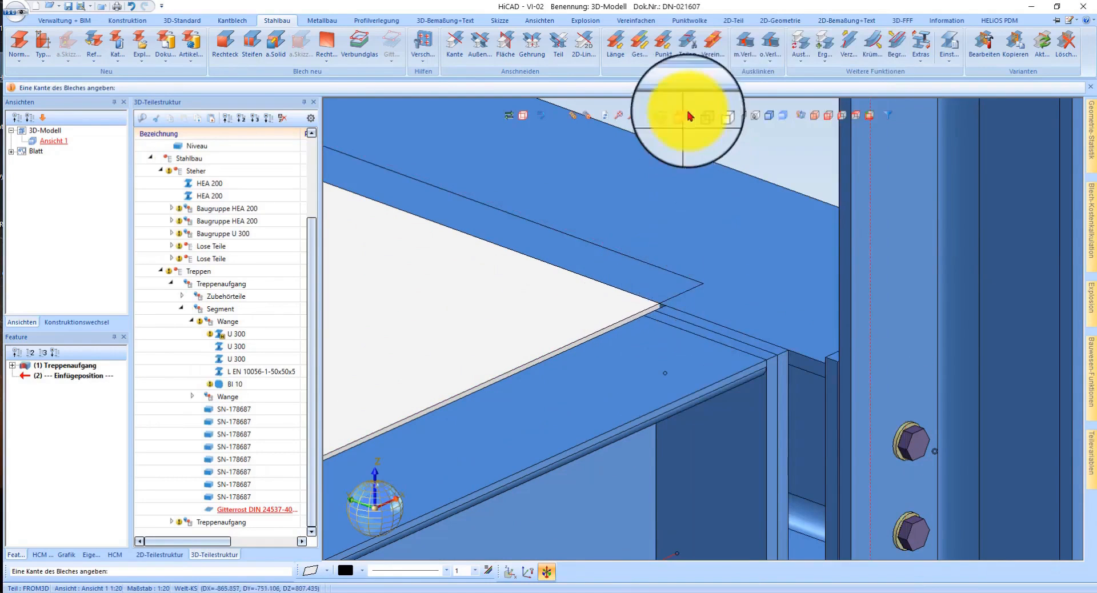
click(705, 120)
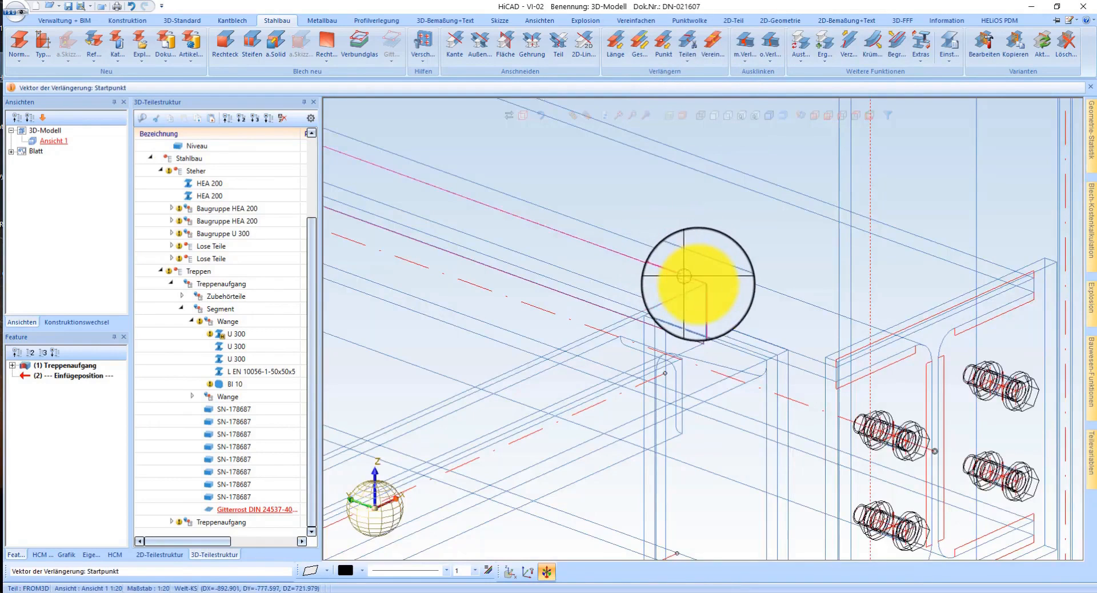
click(704, 284)
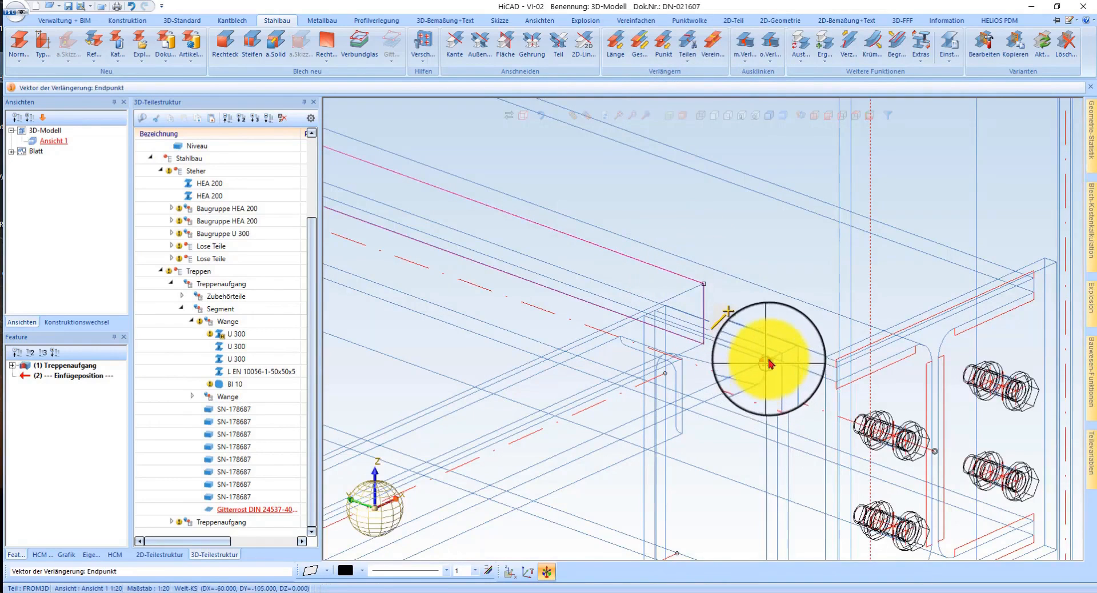
click(770, 364)
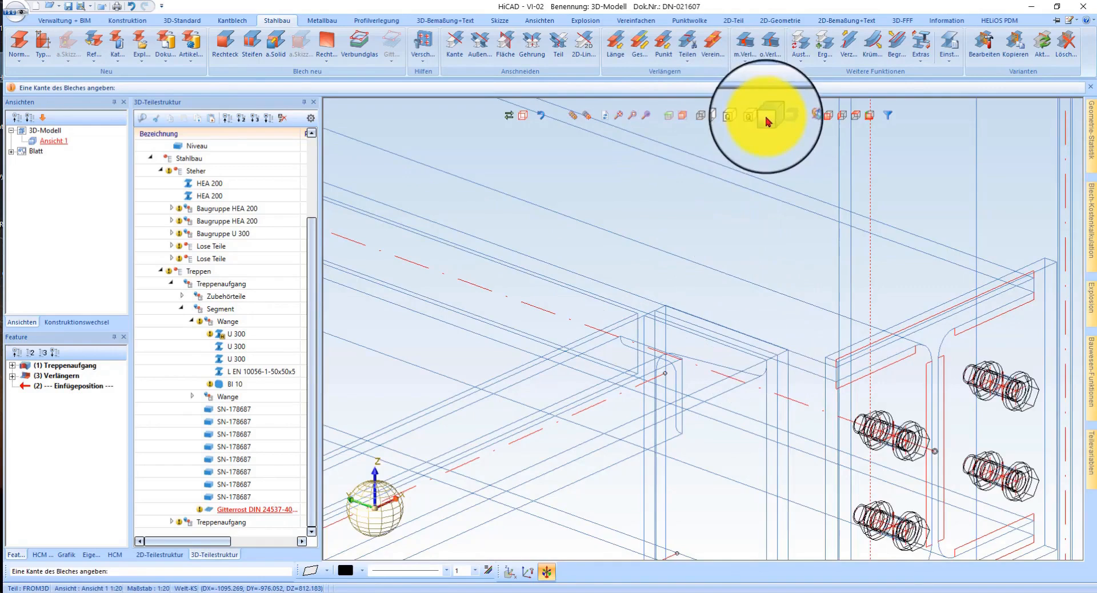
click(768, 121)
Step: Extend the same grating edge further, from its corner to the joint between the two Bl 10 end plates
scroll(546, 326, up, 3)
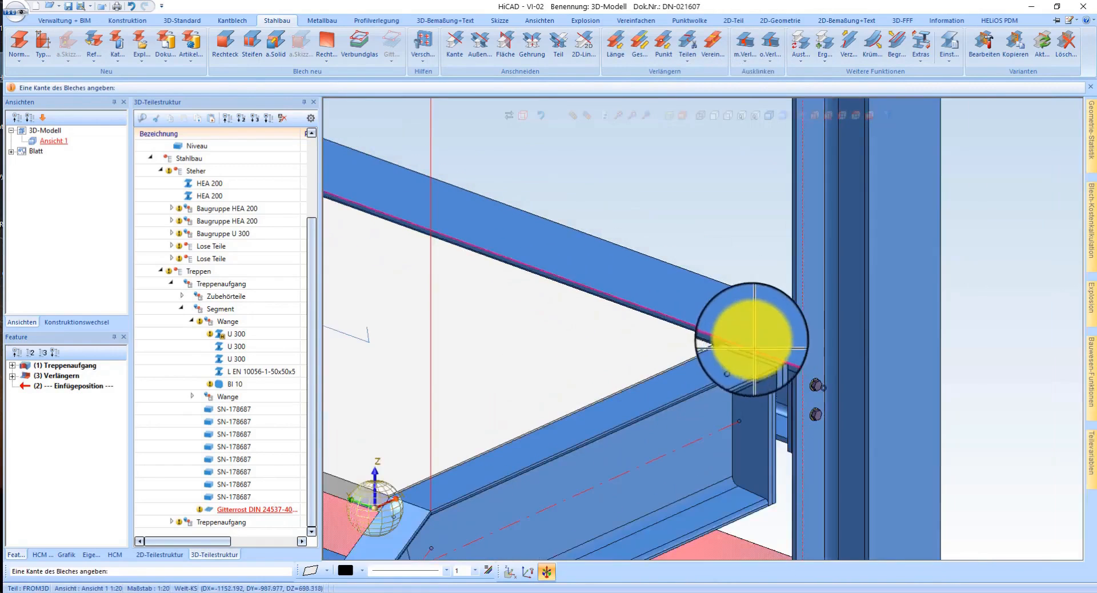
scroll(752, 340, up, 2)
mouse_move(722, 342)
middle_down()
mouse_move(744, 362)
mouse_move(727, 328)
middle_up()
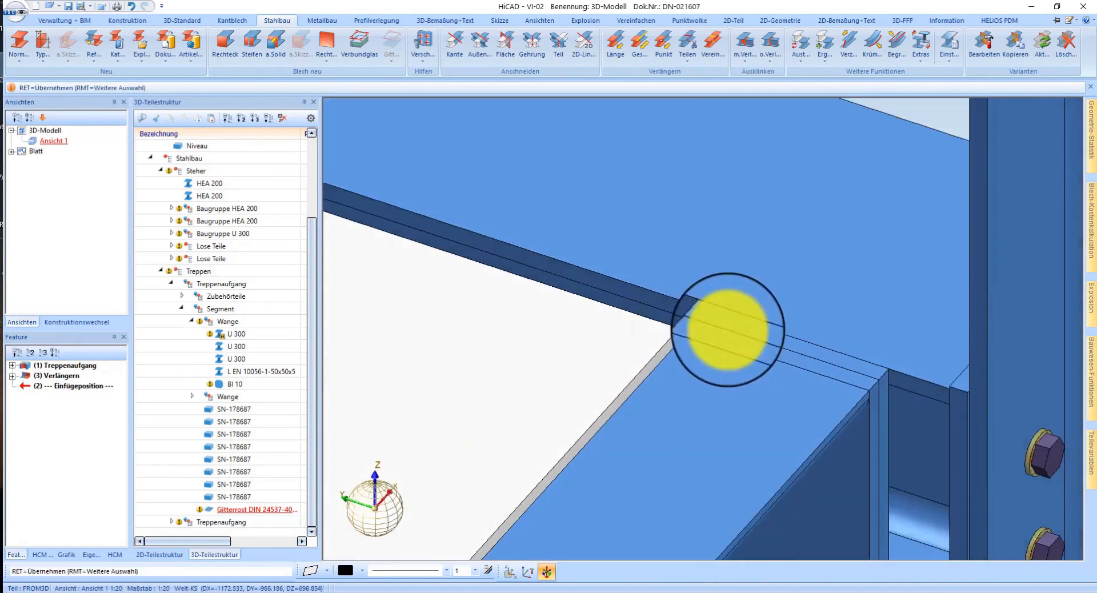
scroll(722, 323, up, 2)
click(531, 47)
middle_click(583, 339)
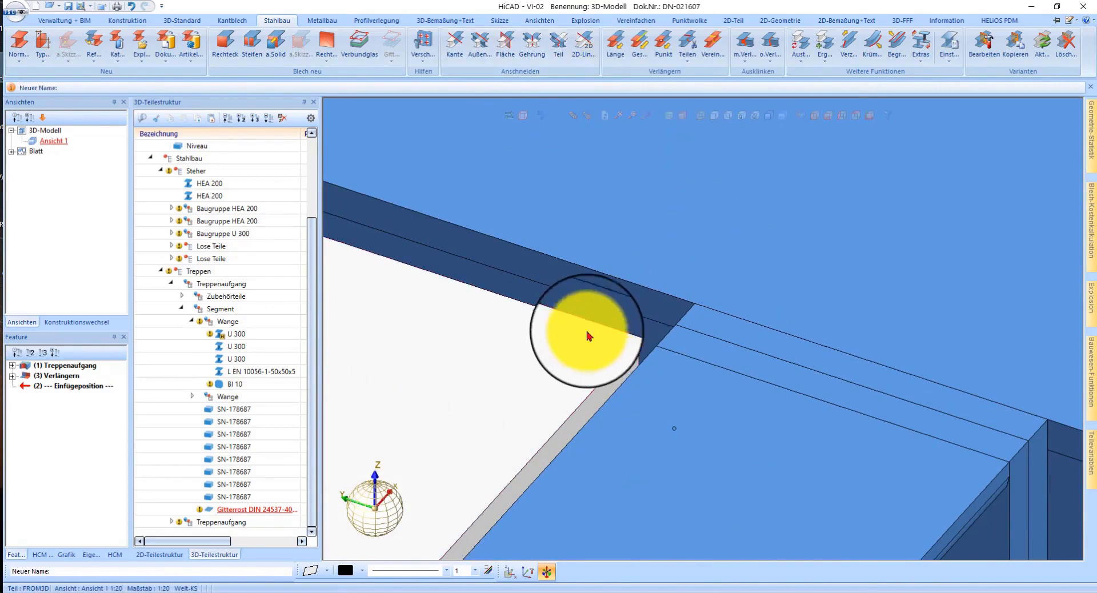
right_click(589, 336)
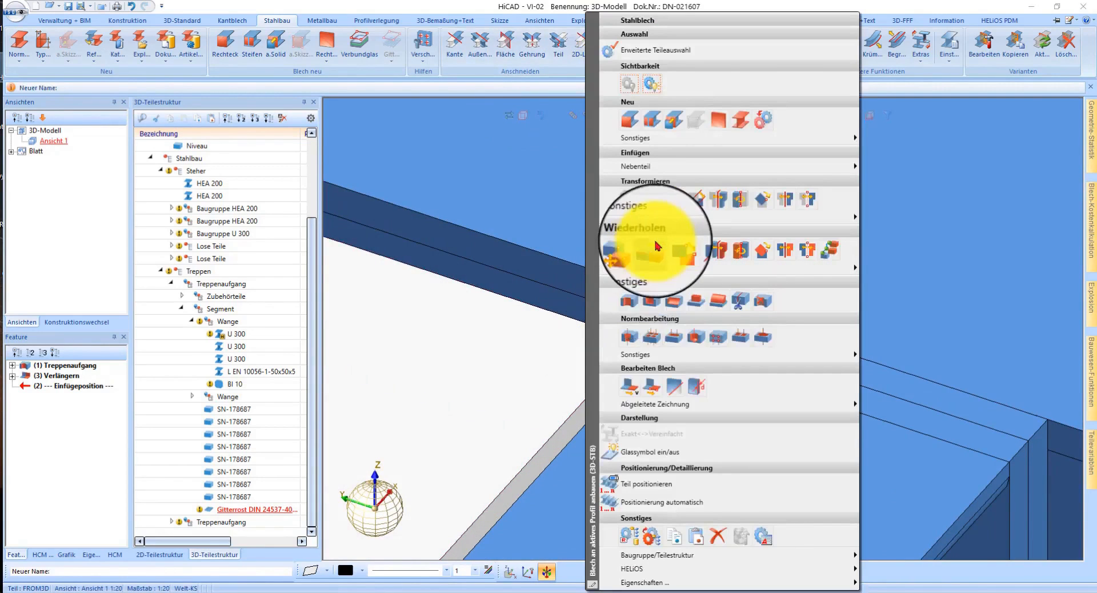
click(640, 392)
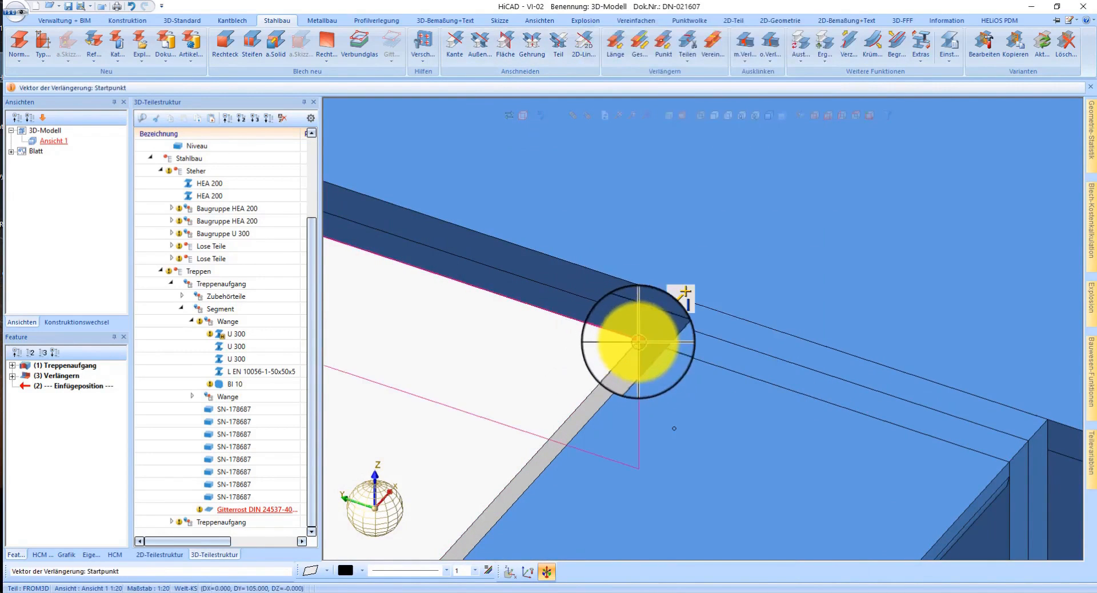
click(678, 326)
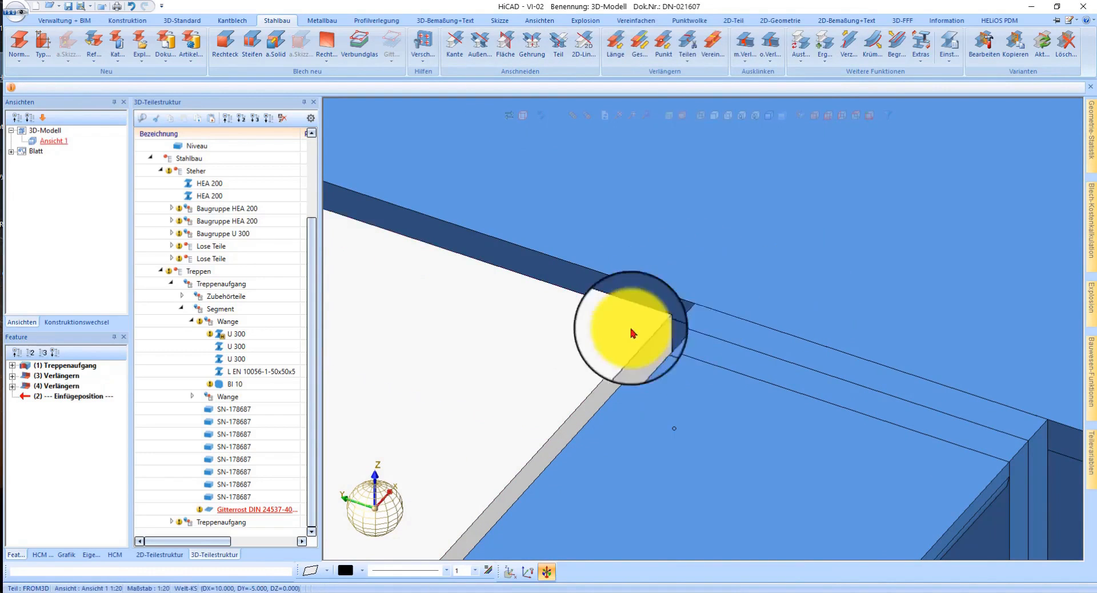
Step: Trim the near ends of the three landing U 300 profiles to the 3D edge at the HEA 180 beam, with extension enabled
scroll(631, 333, down, 5)
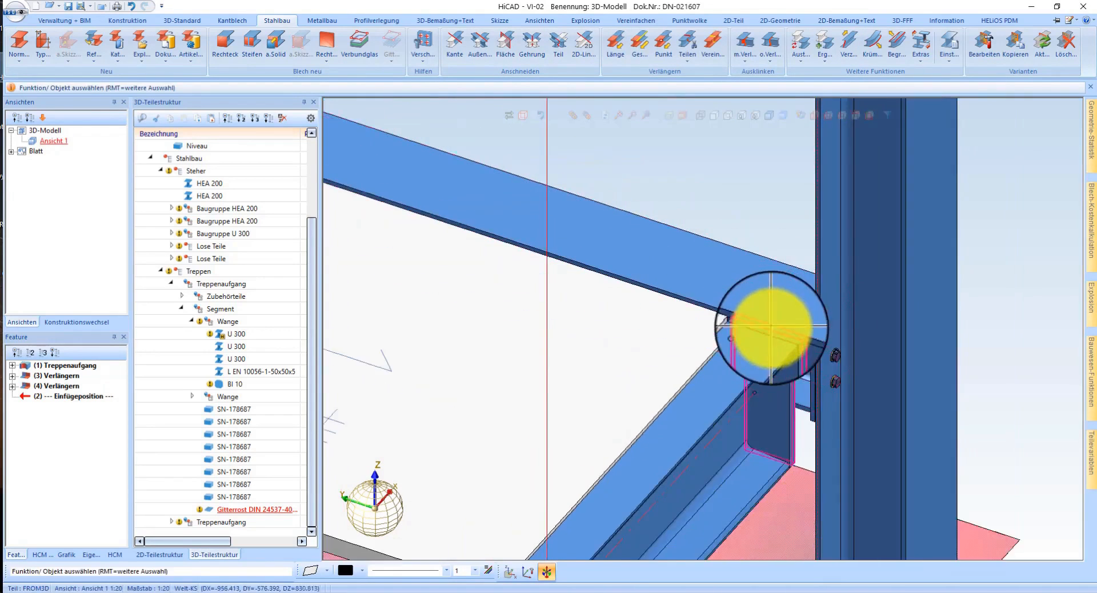
scroll(770, 326, down, 3)
middle_drag(637, 277, 669, 252)
scroll(670, 251, down, 1)
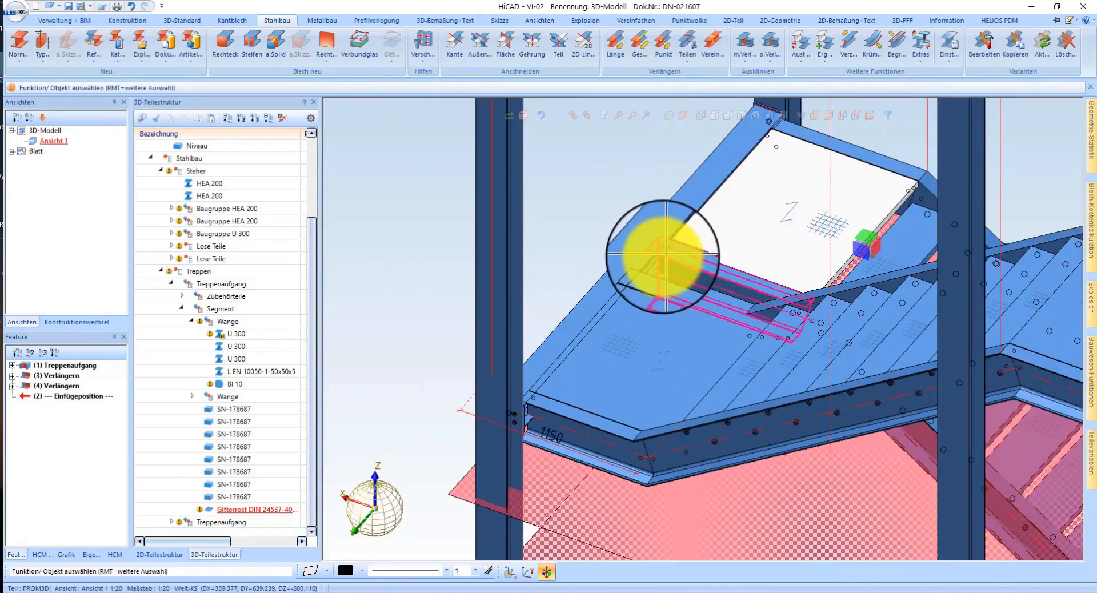
click(659, 279)
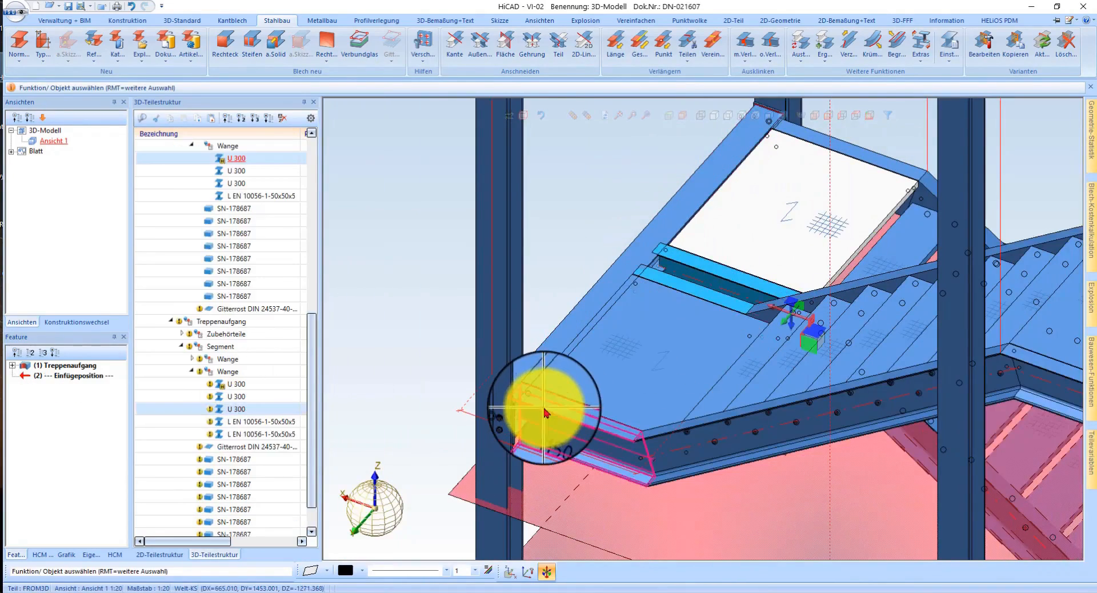
click(542, 407)
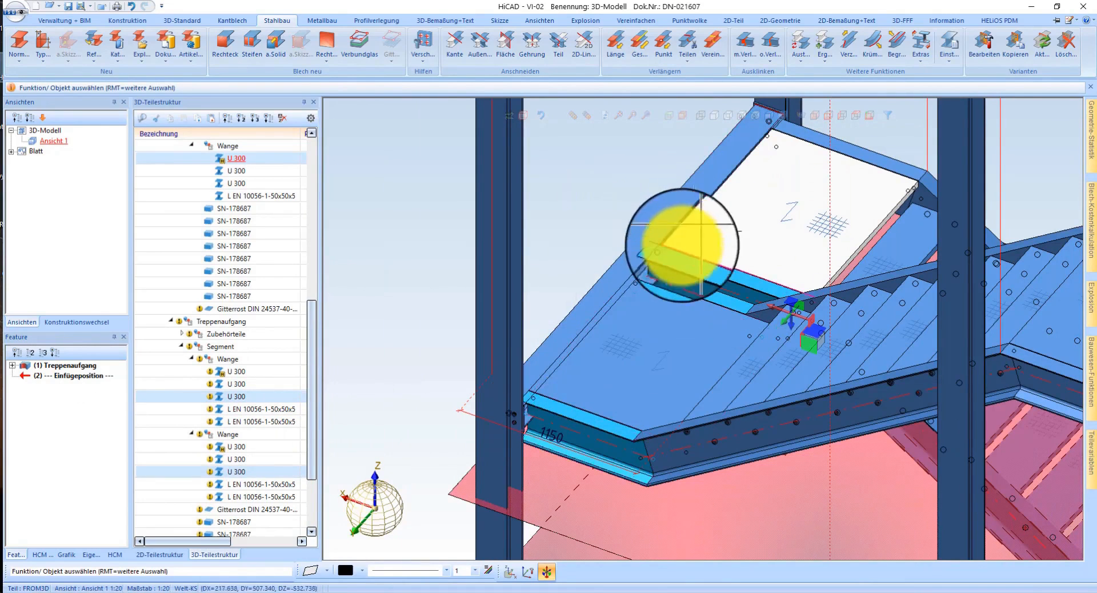
right_click(664, 253)
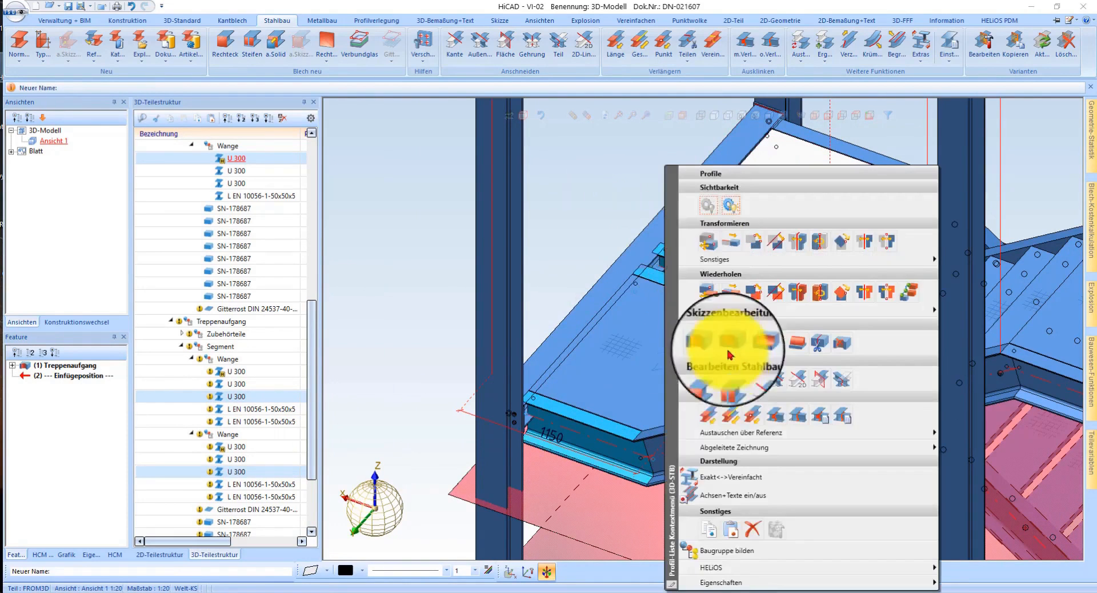
click(751, 378)
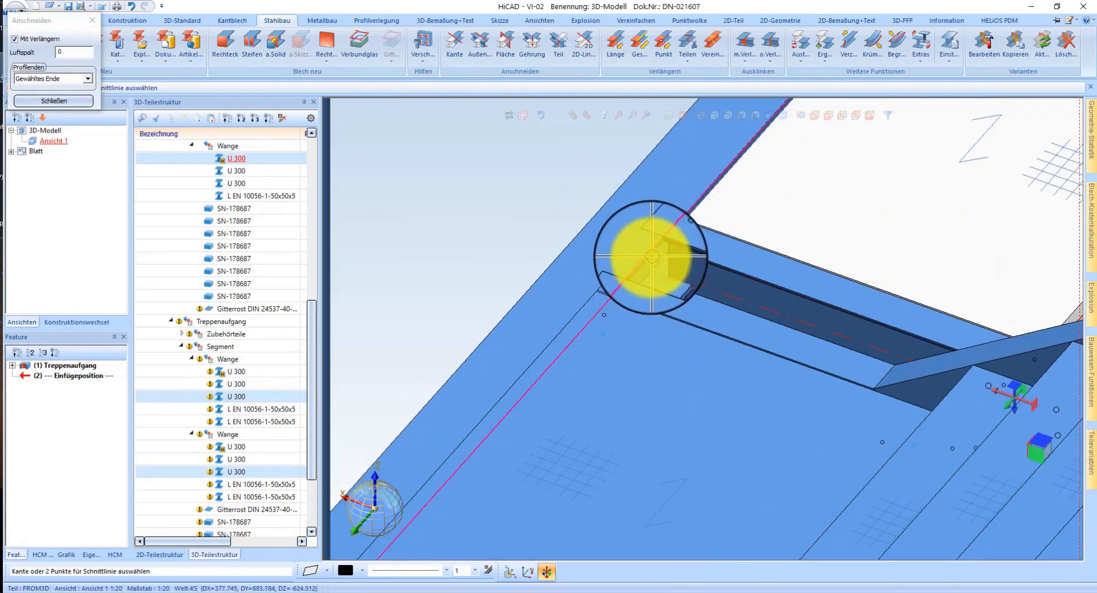
click(755, 286)
scroll(686, 189, up, 4)
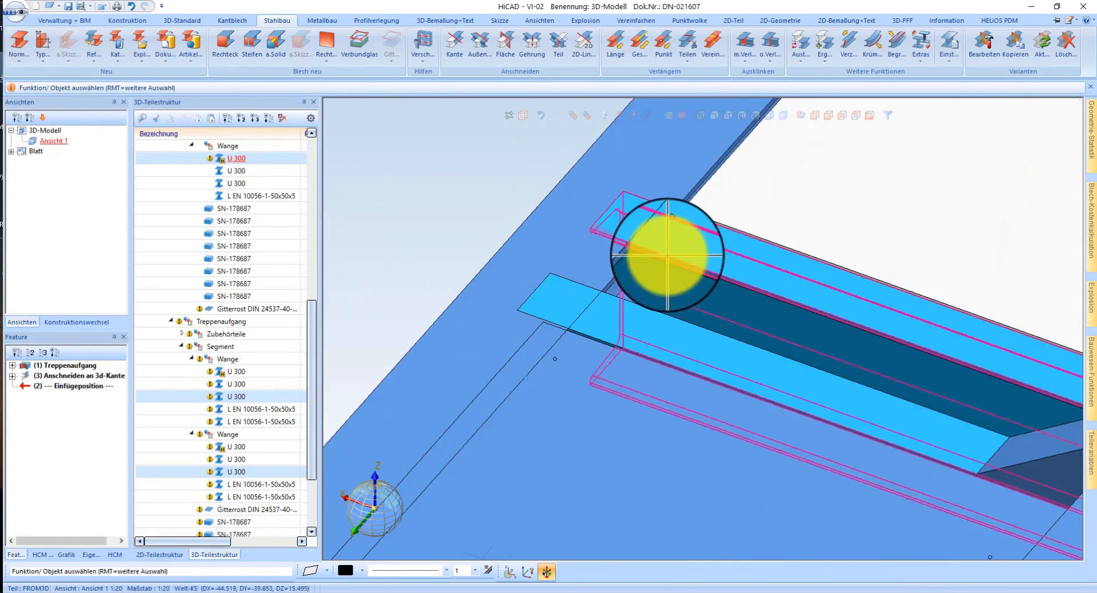
Step: Trim the same three U 300 ends again, to the beam-side edge at the landing joint
right_click(663, 252)
click(760, 379)
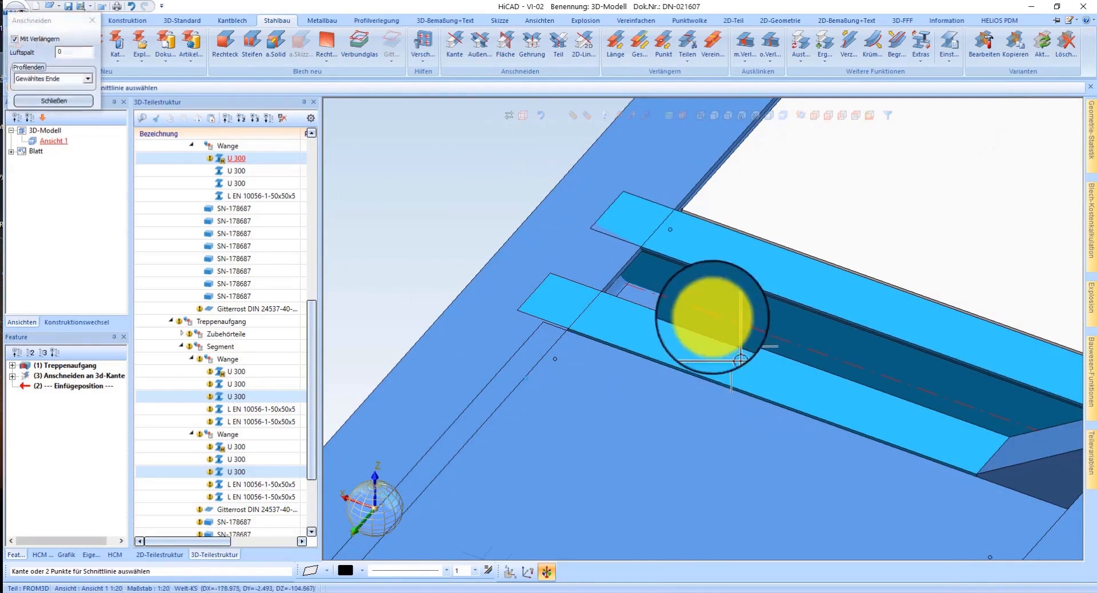
click(627, 239)
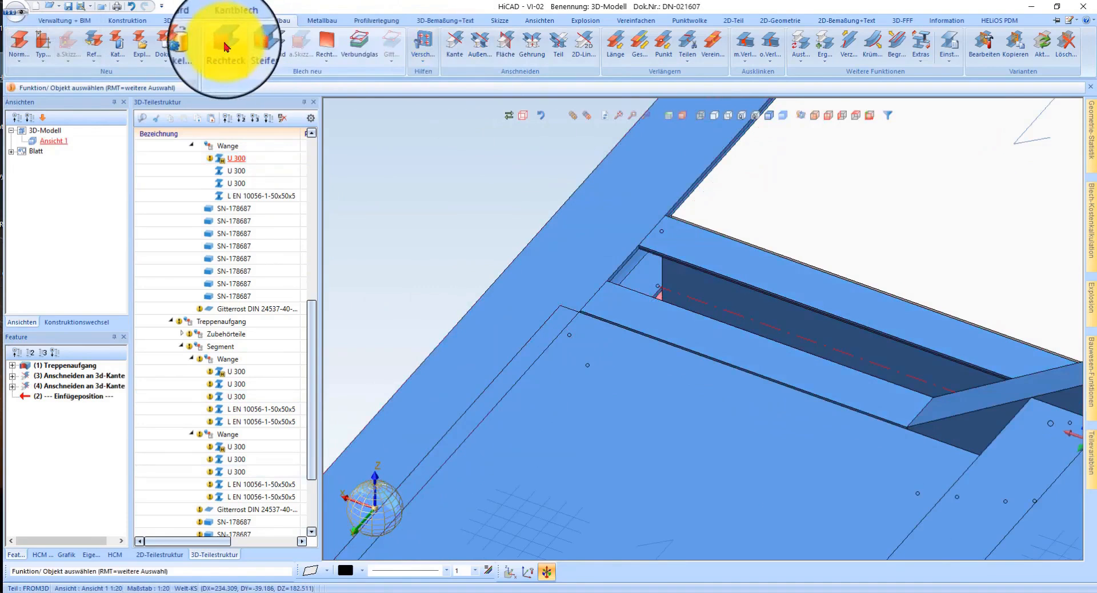
Step: Attach a Bl 10 rectangular end plate to each of the three trimmed U 300 ends, placed automatically with the connecting profile shortened
click(226, 47)
click(663, 228)
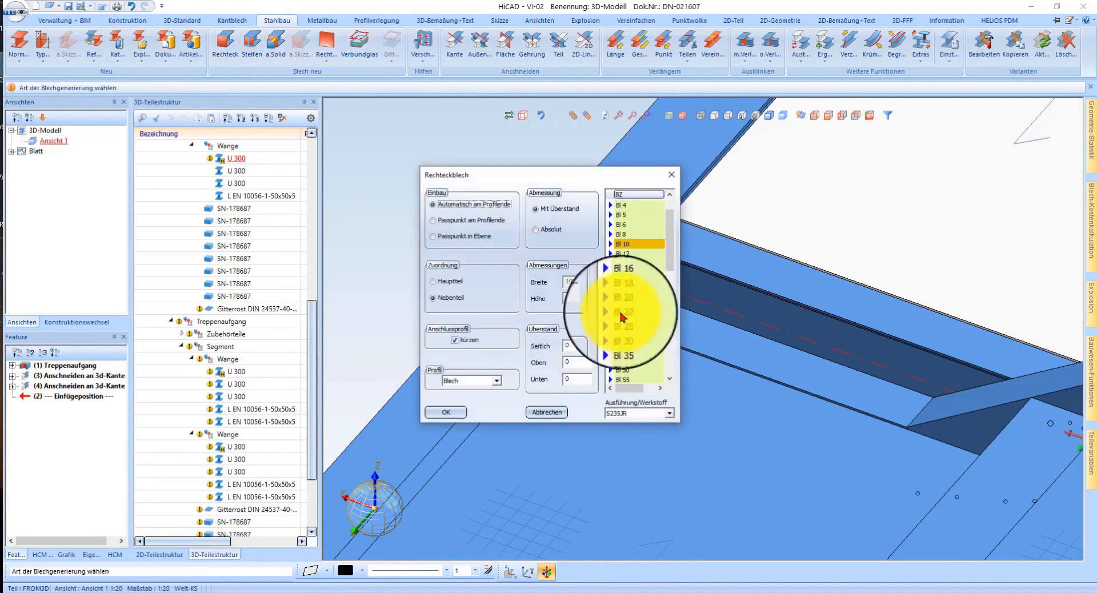
click(459, 413)
click(665, 273)
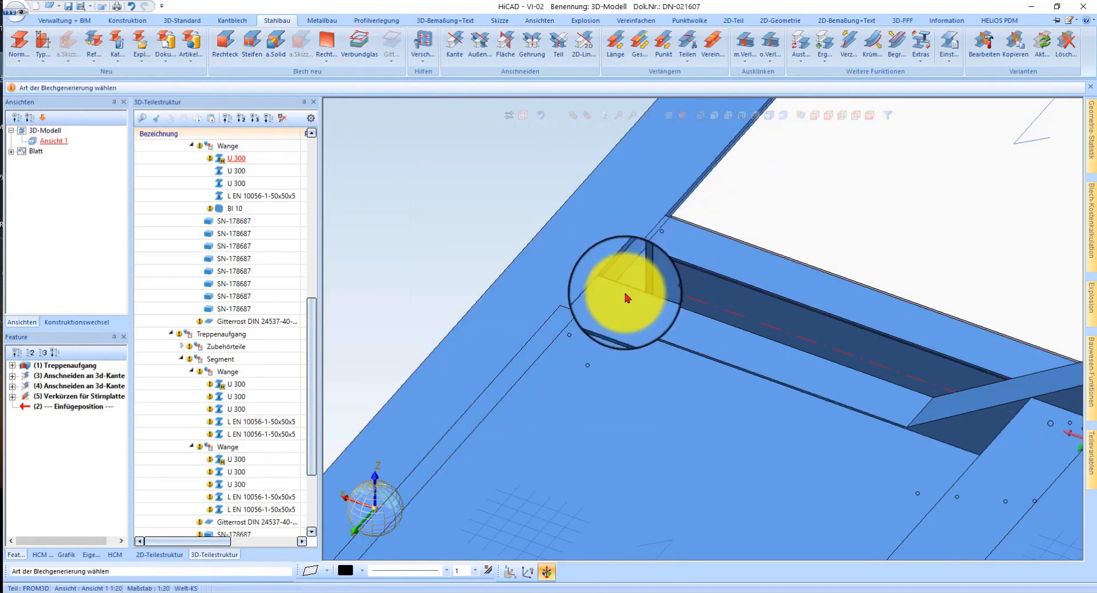
key(Return)
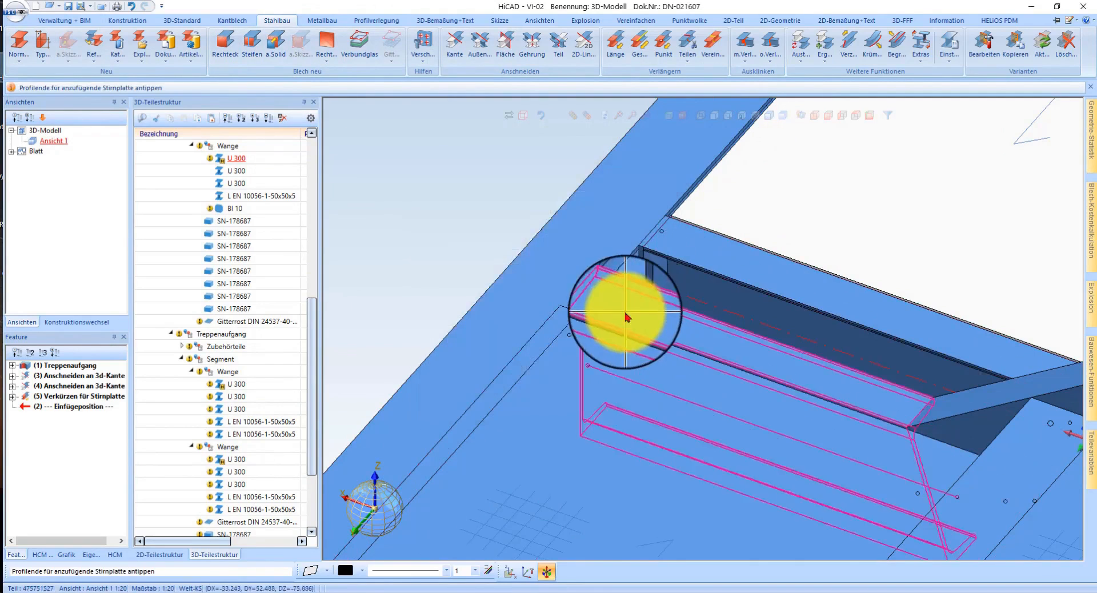
click(626, 314)
scroll(725, 216, down, 4)
scroll(544, 374, up, 5)
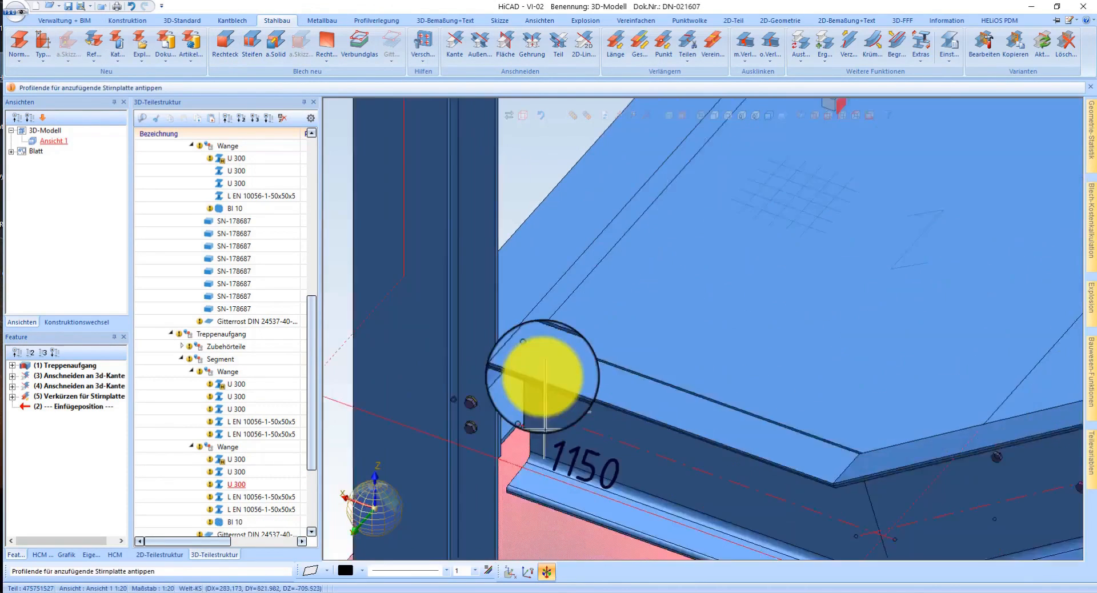
click(552, 376)
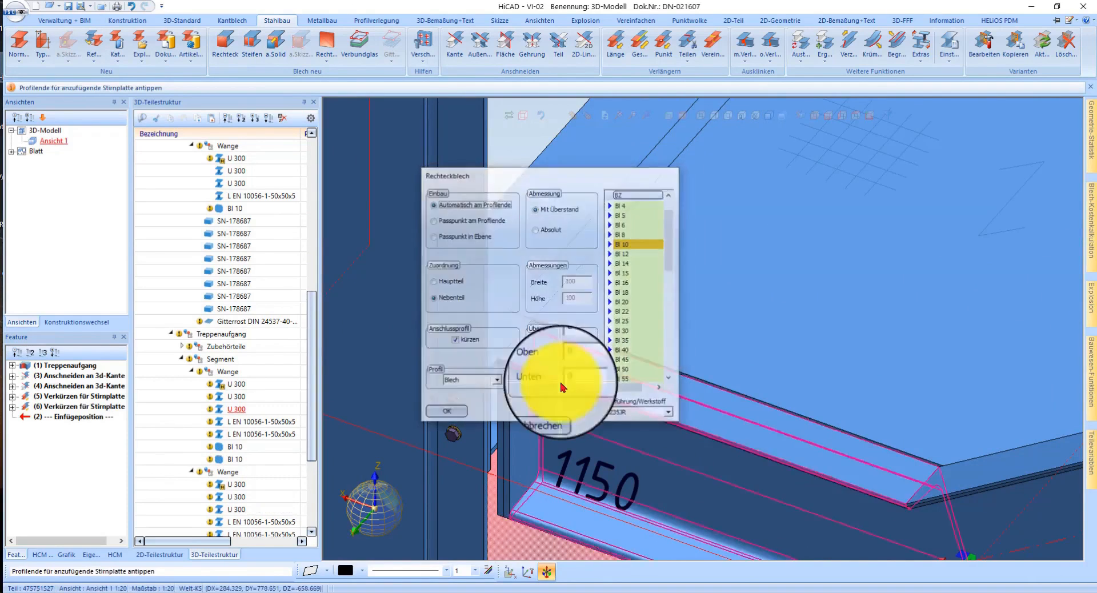
Step: Attach a second Bl 10 end plate to each of the same three U 300 ends with the same settings
key(Return)
scroll(735, 134, down, 3)
scroll(735, 254, up, 5)
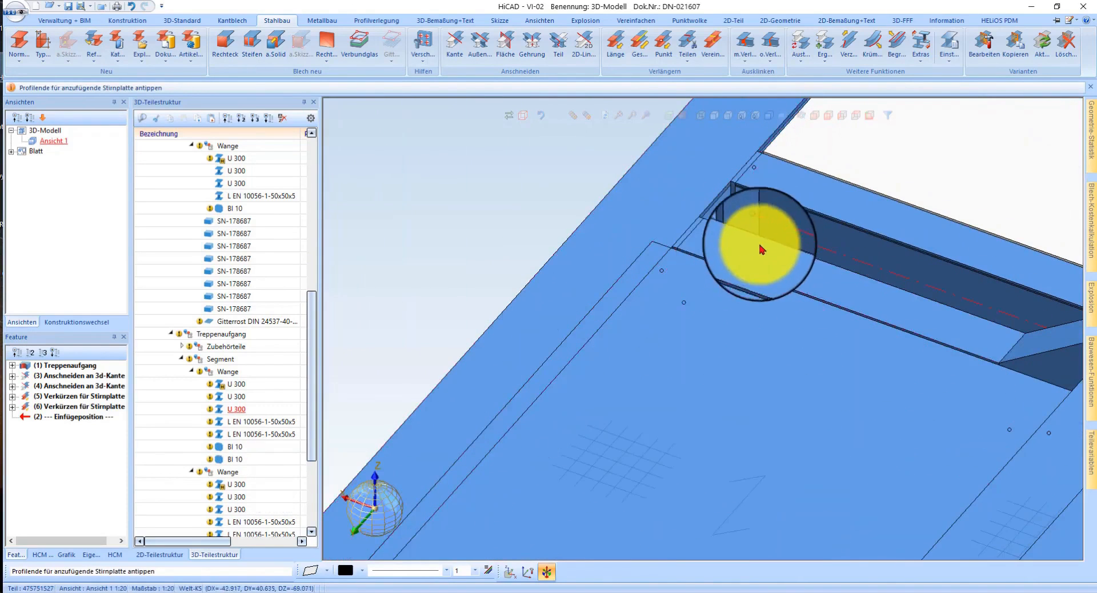
click(771, 245)
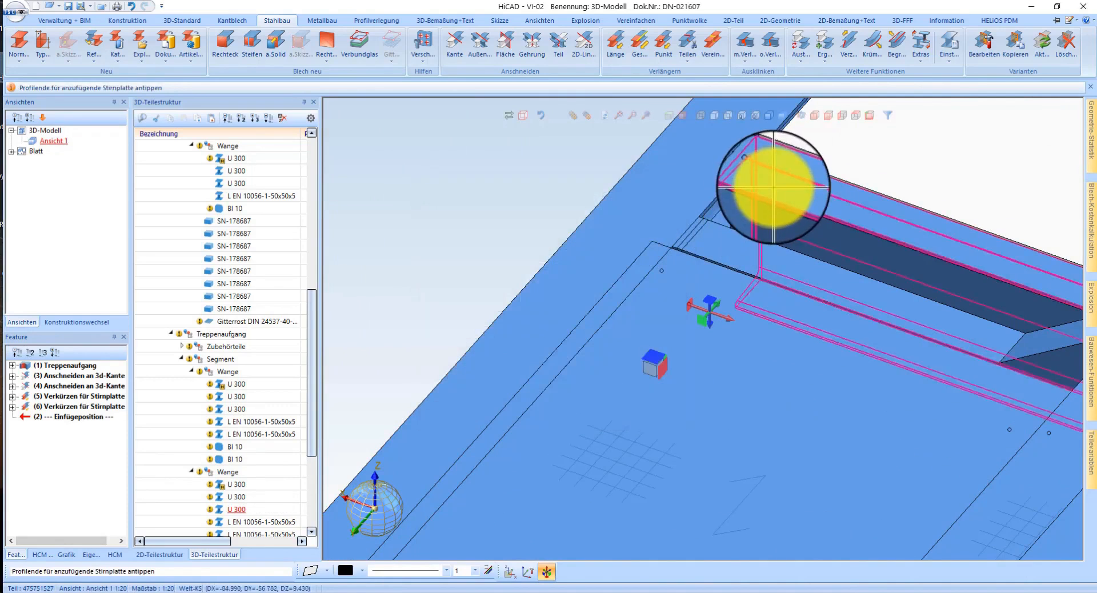
click(737, 243)
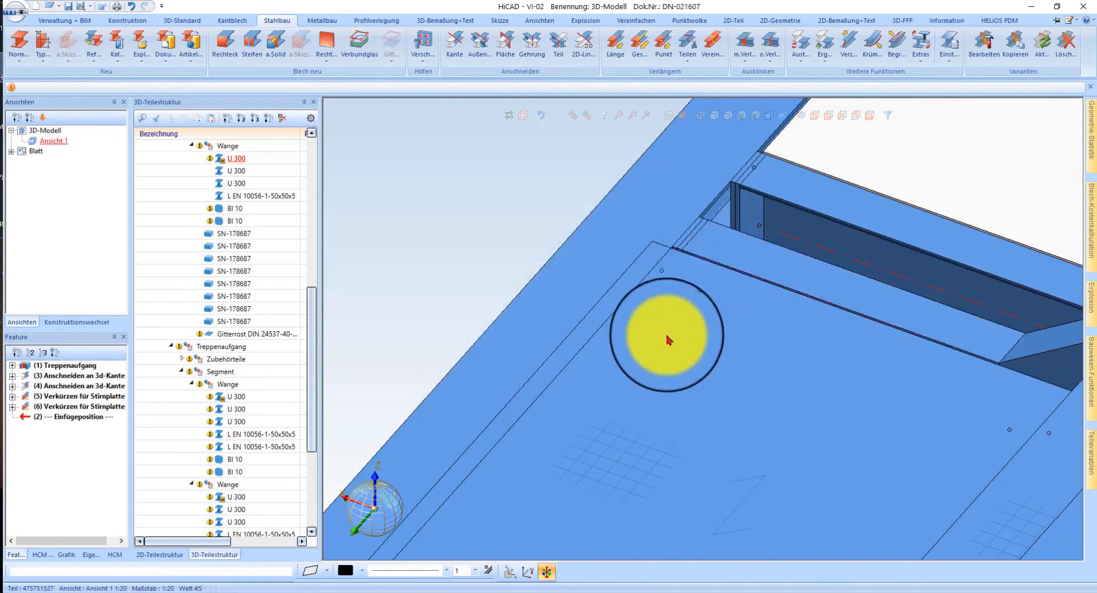
Step: Move the three outer Bl 10 plates at the HEA 180 beam into Baugruppe U 300 by cutting and pasting them
scroll(663, 337, down, 2)
scroll(738, 286, up, 3)
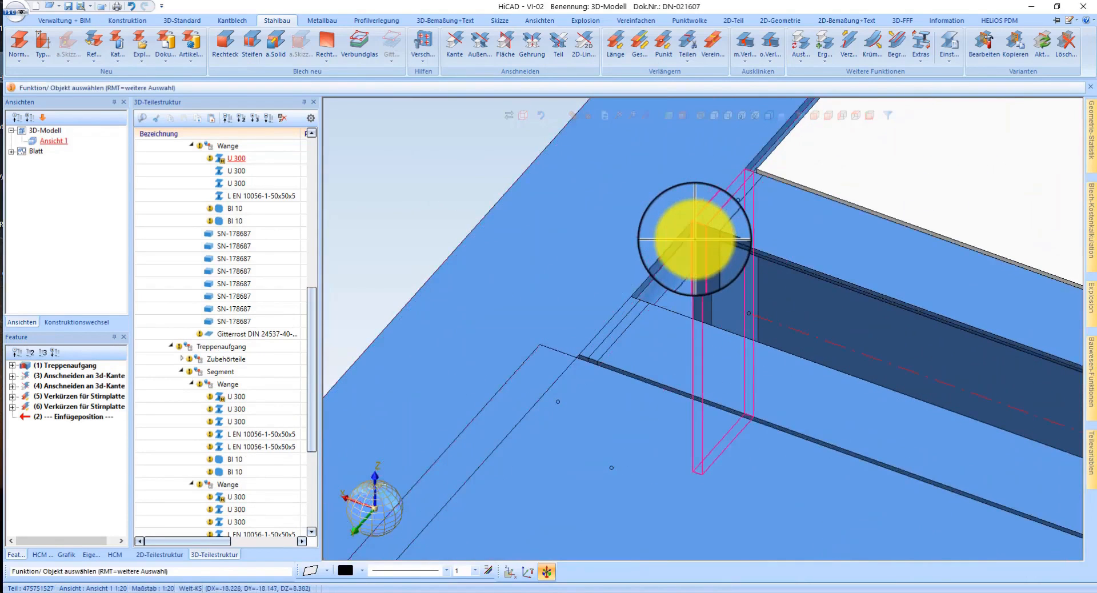
click(695, 239)
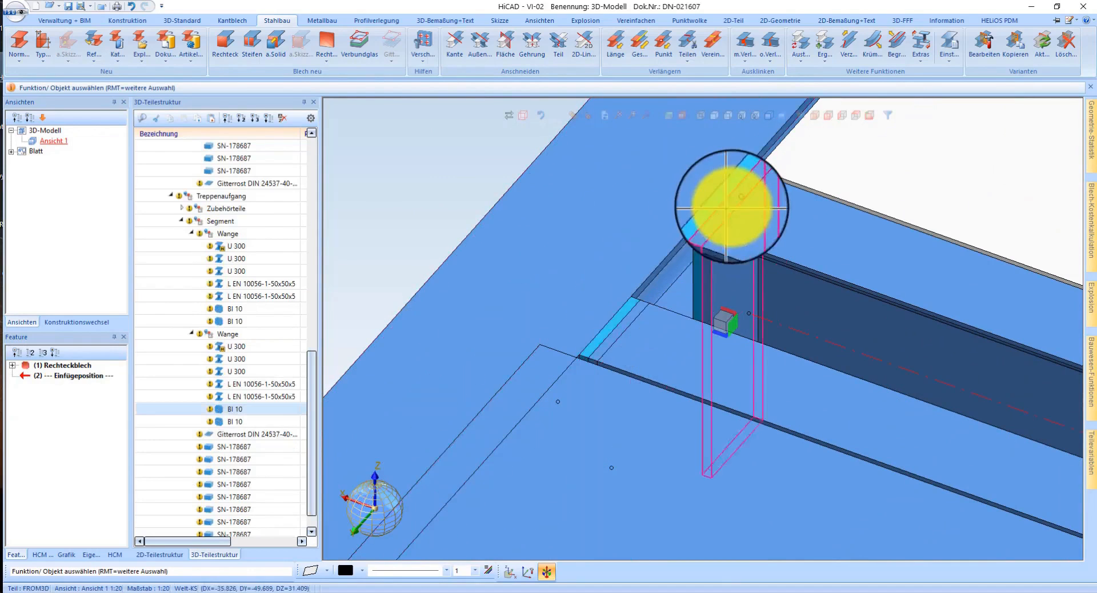
scroll(697, 274, down, 2)
scroll(551, 427, up, 4)
scroll(596, 380, up, 1)
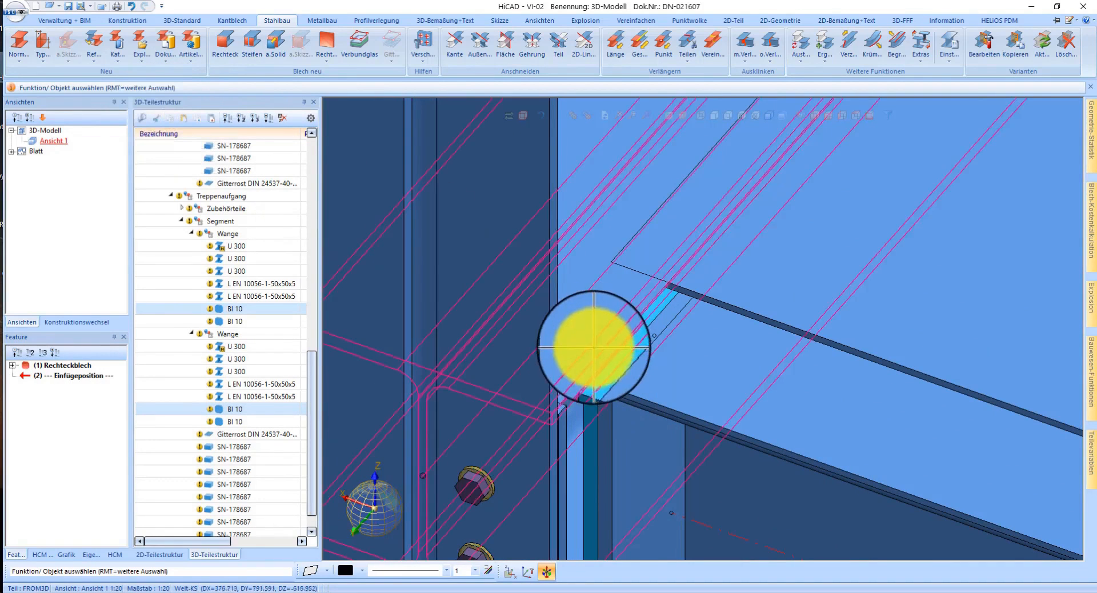
click(569, 373)
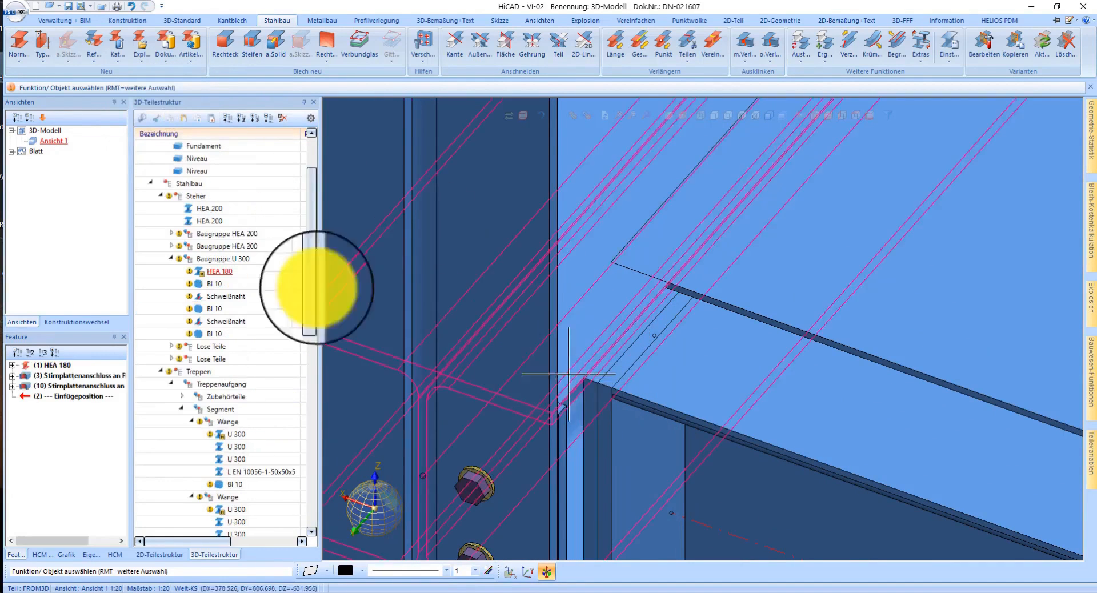
click(226, 258)
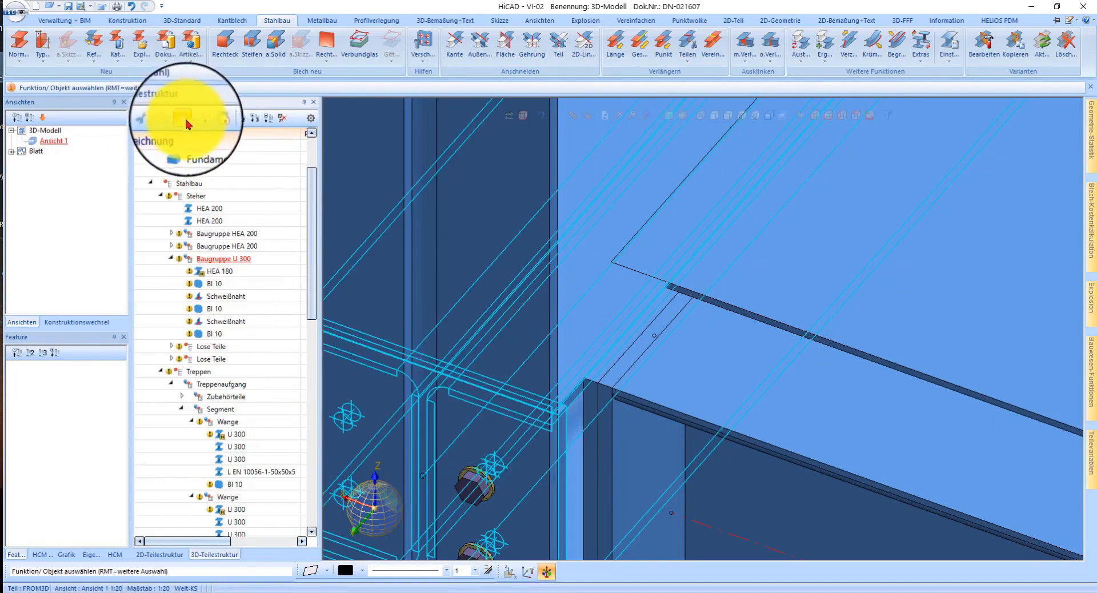
click(187, 125)
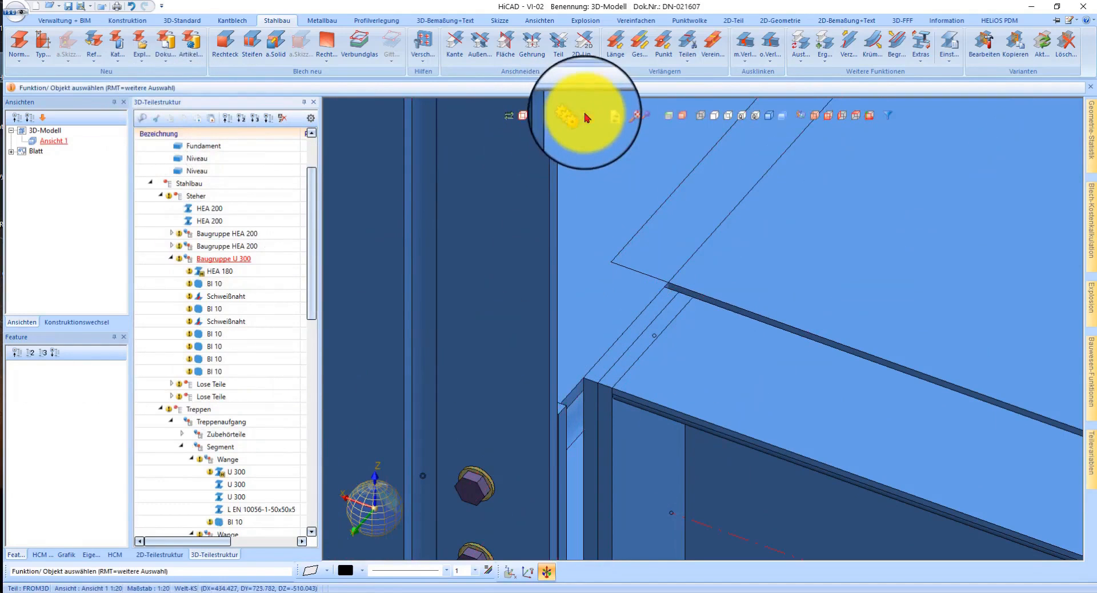
Step: Isolate Baugruppe U 300 to check its attached plates, and bring the whole model back into view
click(589, 117)
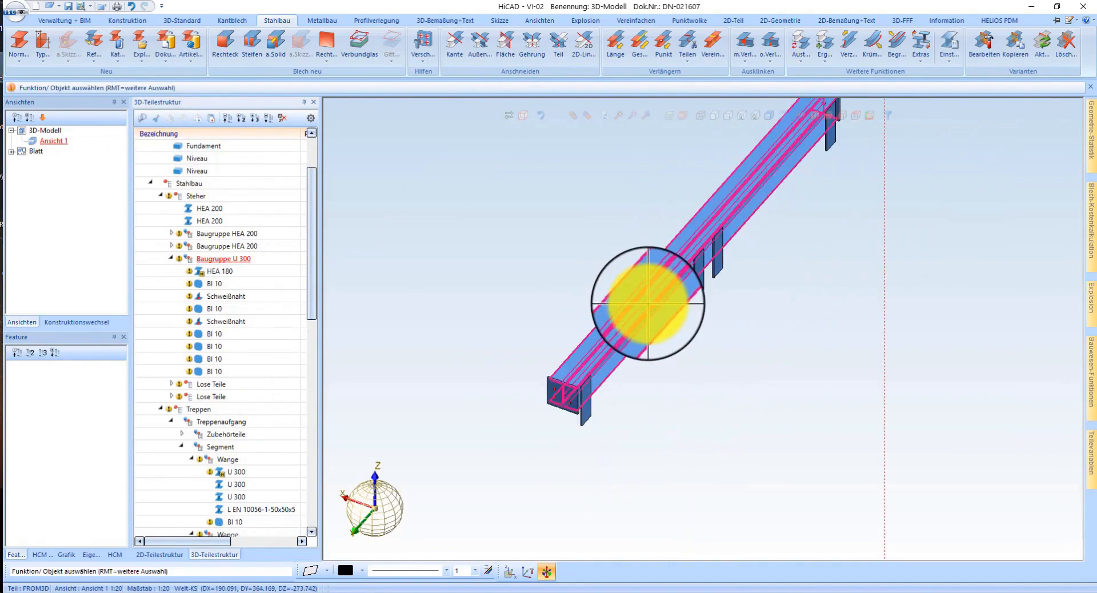
mouse_move(633, 301)
middle_down()
mouse_move(556, 289)
mouse_move(568, 282)
mouse_move(617, 297)
middle_up()
click(571, 118)
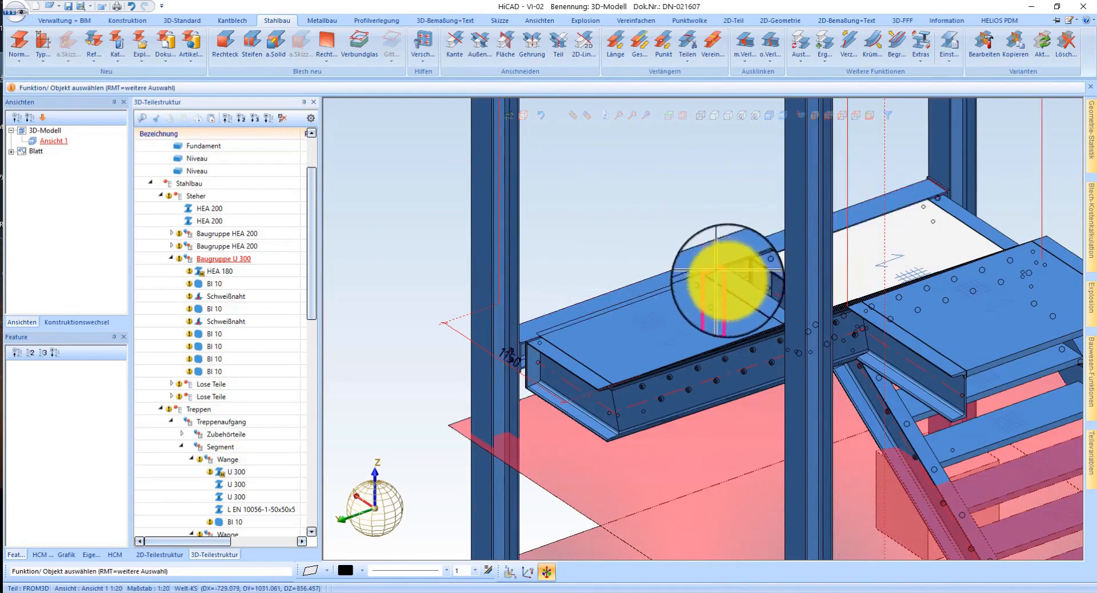
Step: Delete the auxiliary construction lines from the view
right_click(883, 446)
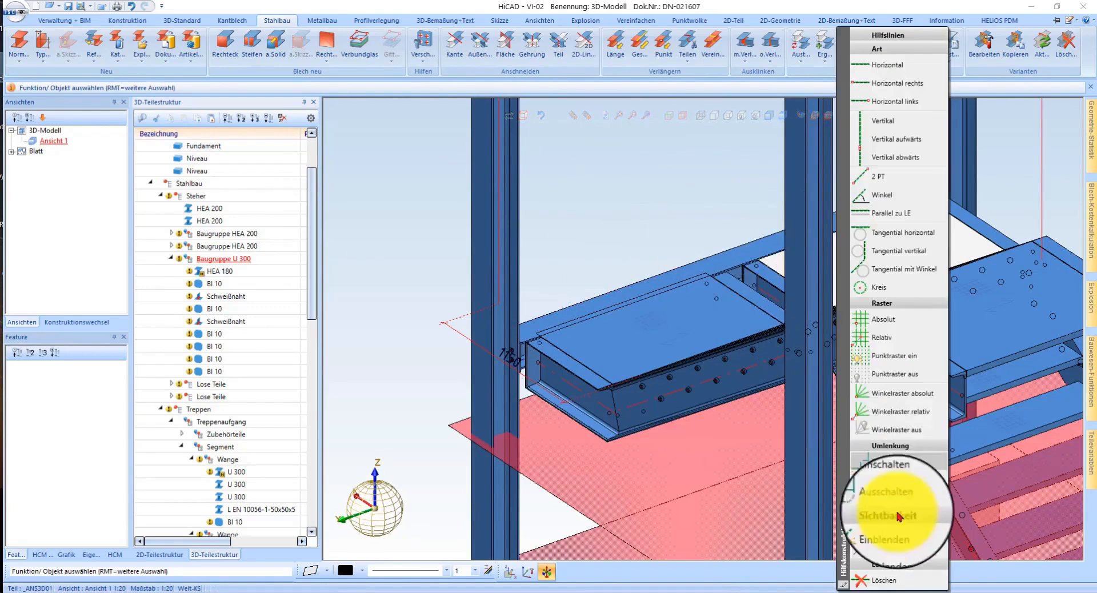
click(890, 580)
Step: Start a screw joint with exact detailing and a queried processing plane, and choose the U 300 end plate's inner face as the plane
scroll(972, 176, up, 5)
middle_drag(913, 287, 832, 276)
scroll(832, 279, up, 5)
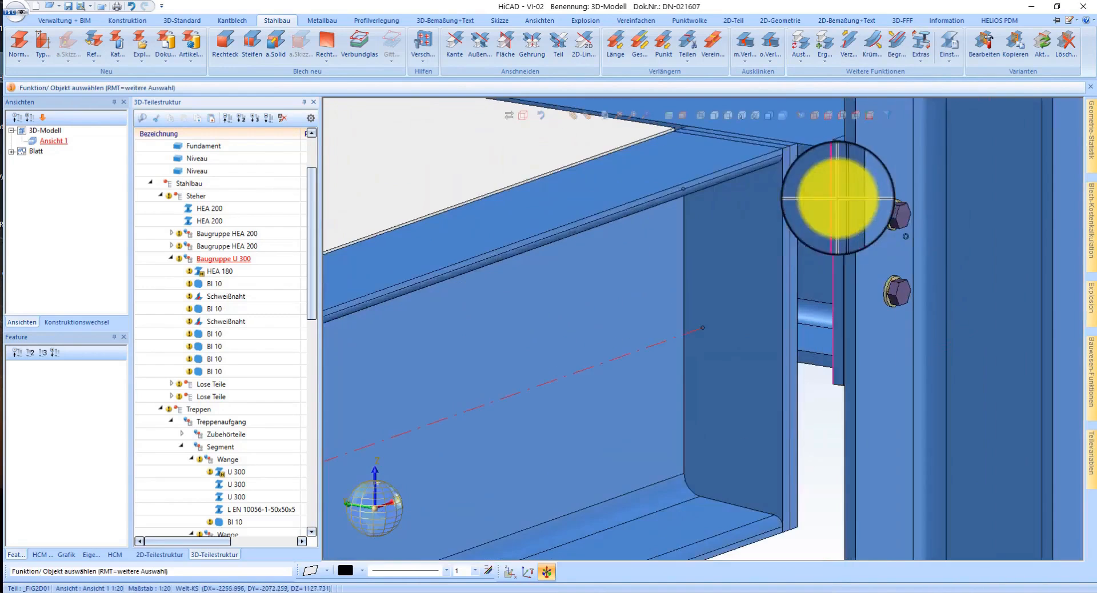
click(655, 375)
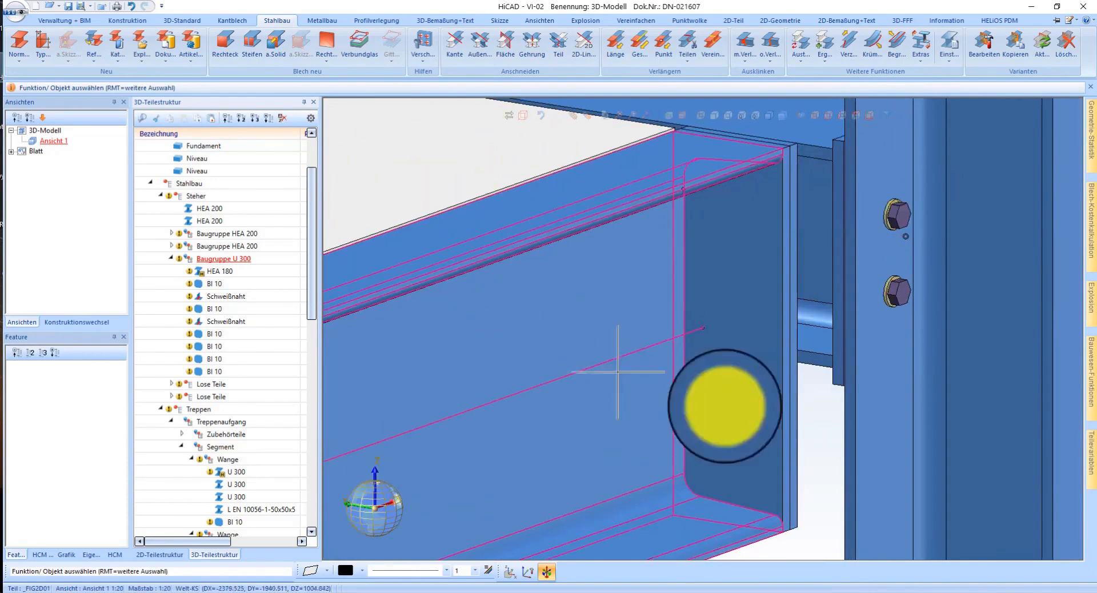
click(191, 21)
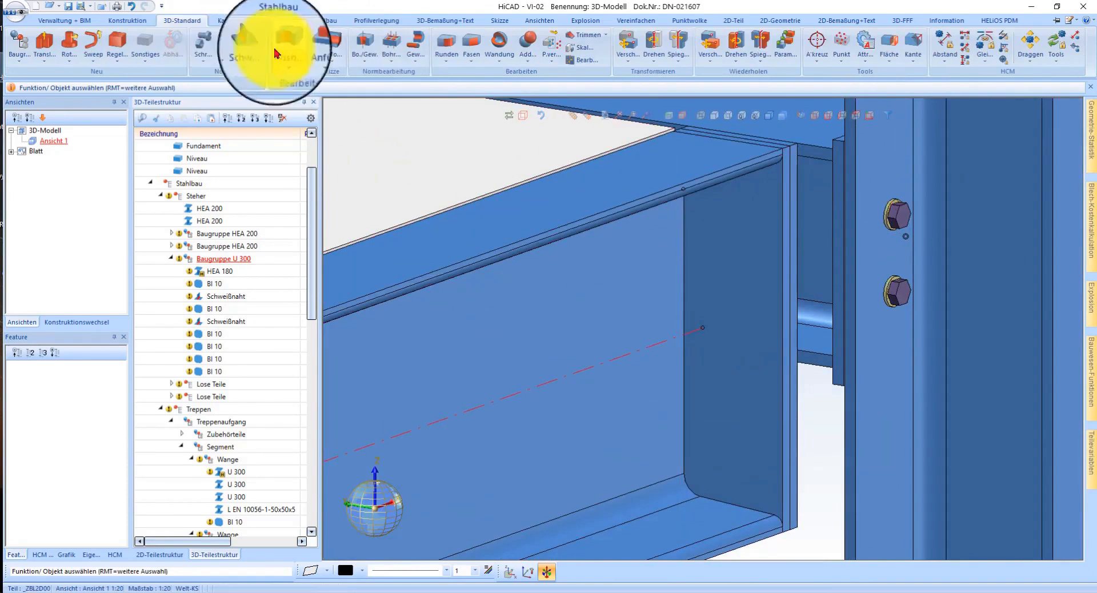
click(231, 50)
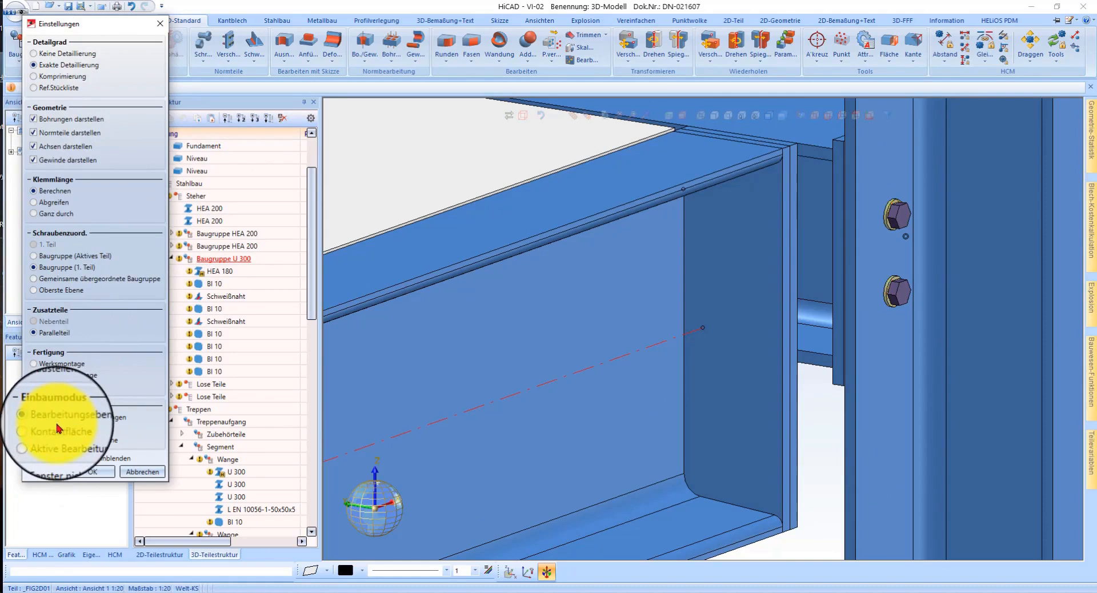
click(99, 477)
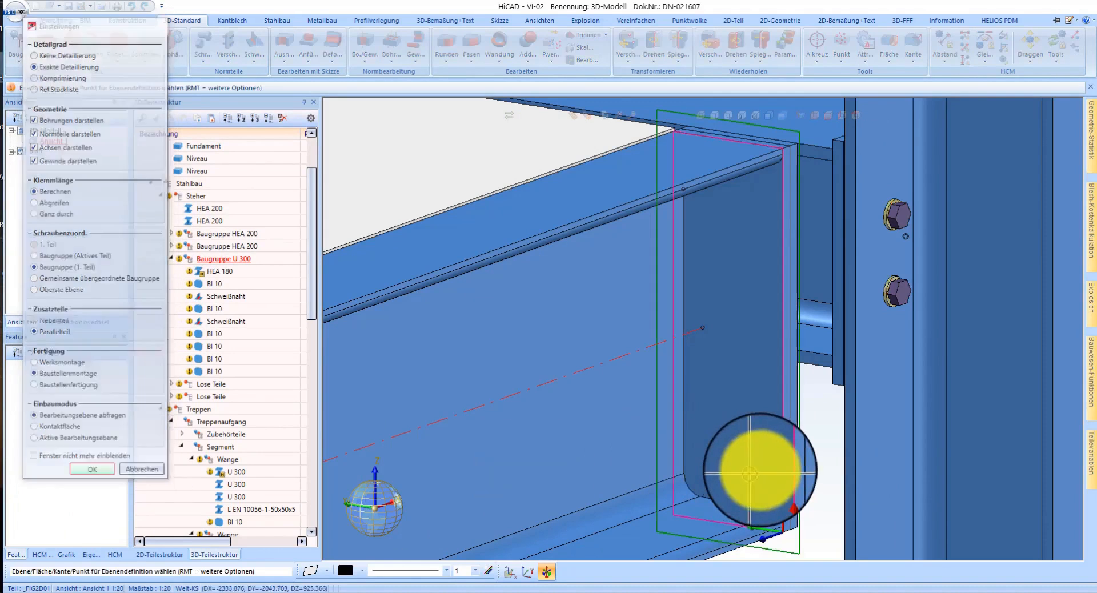
click(743, 486)
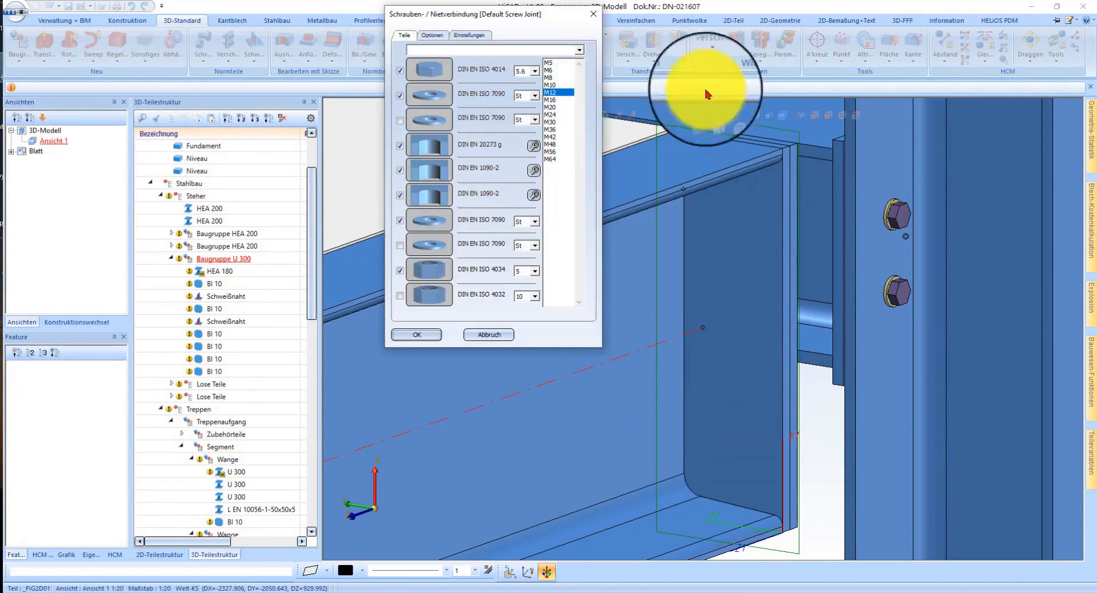
Step: Replace the joint's bolt type with the hexagon bolt DIN EN ISO 4017
click(435, 74)
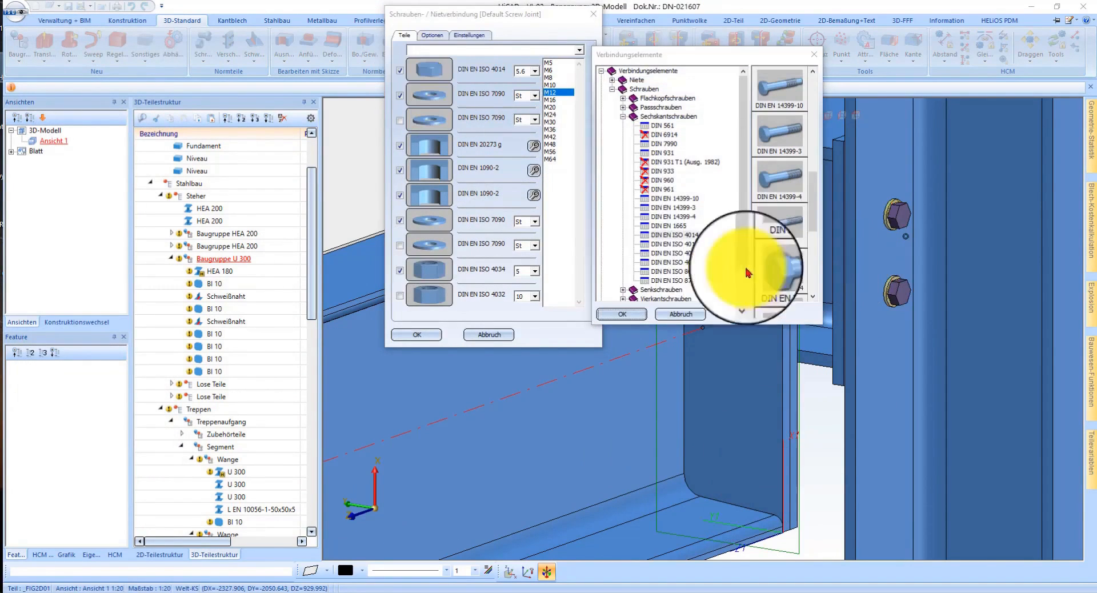
click(692, 256)
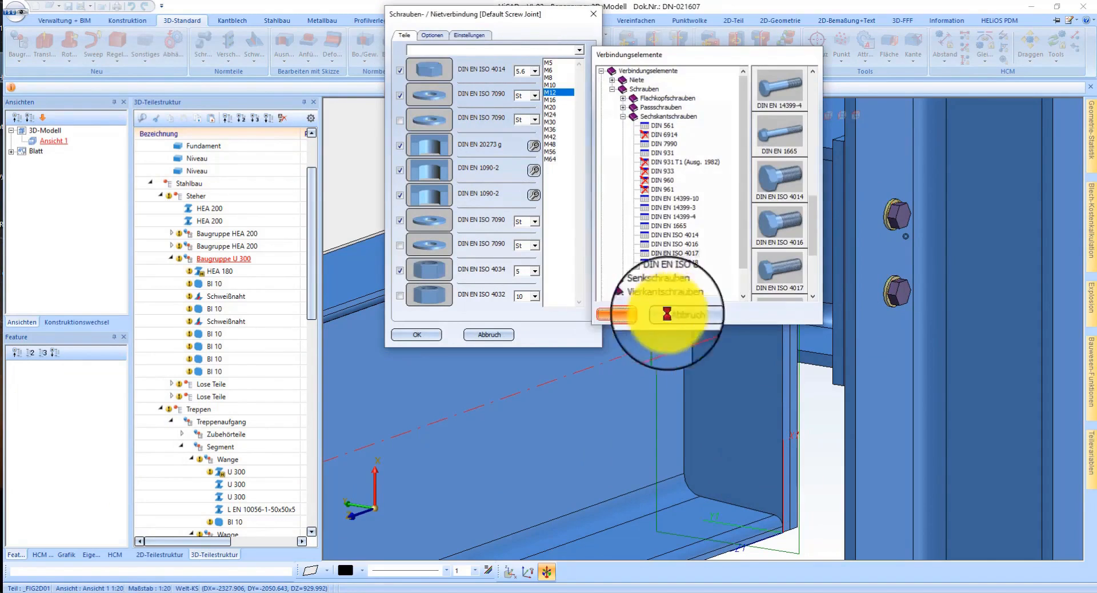
click(621, 314)
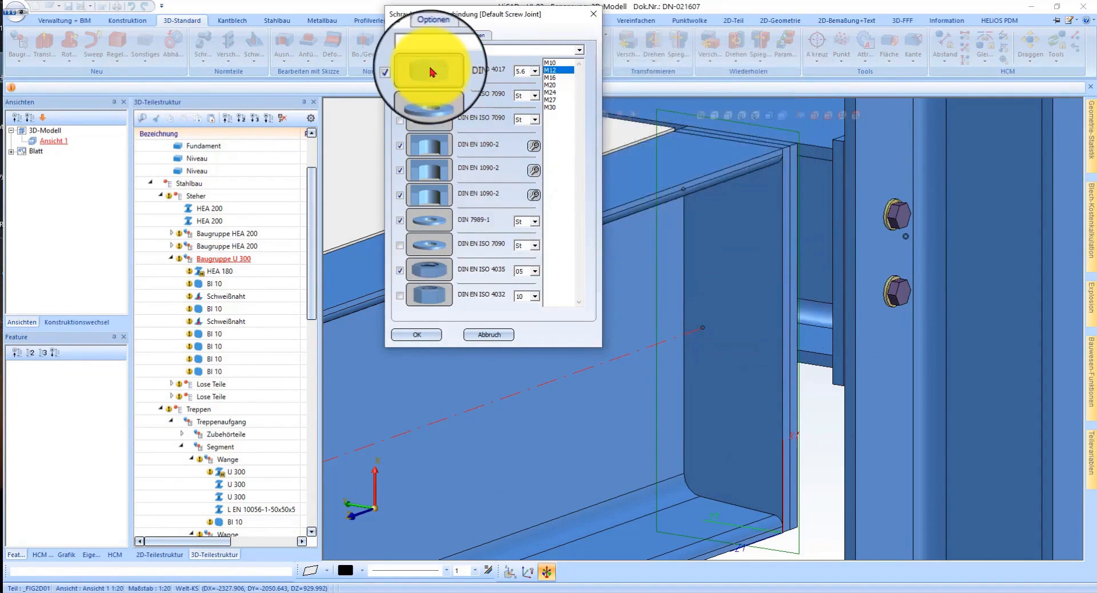
Step: Accept the screw joint with size M12 and confirm the selection of end plates it connects
click(426, 337)
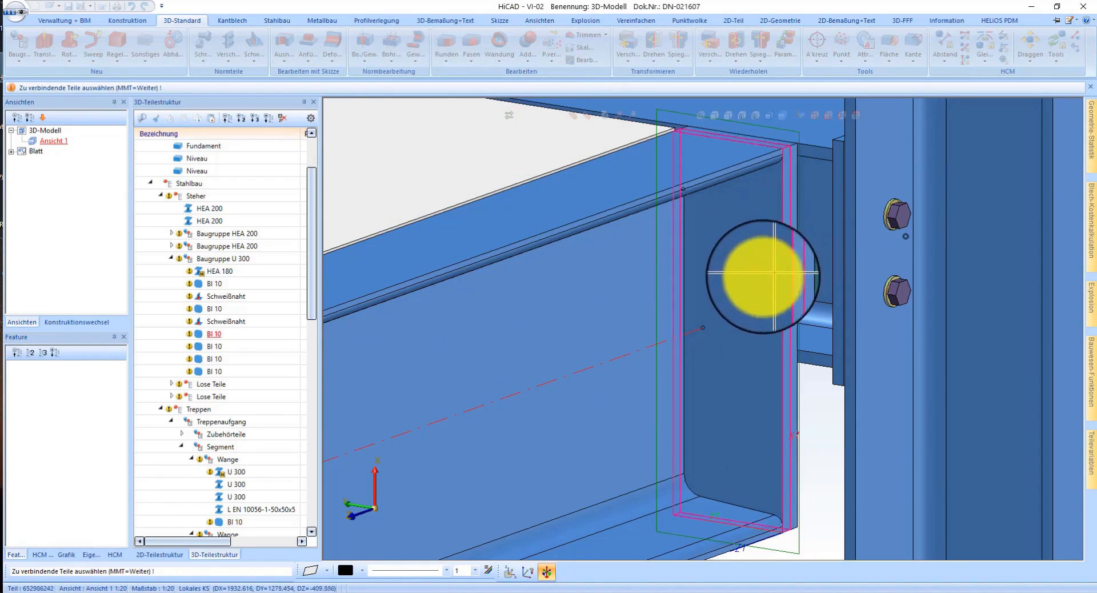
middle_click(750, 286)
scroll(746, 286, up, 3)
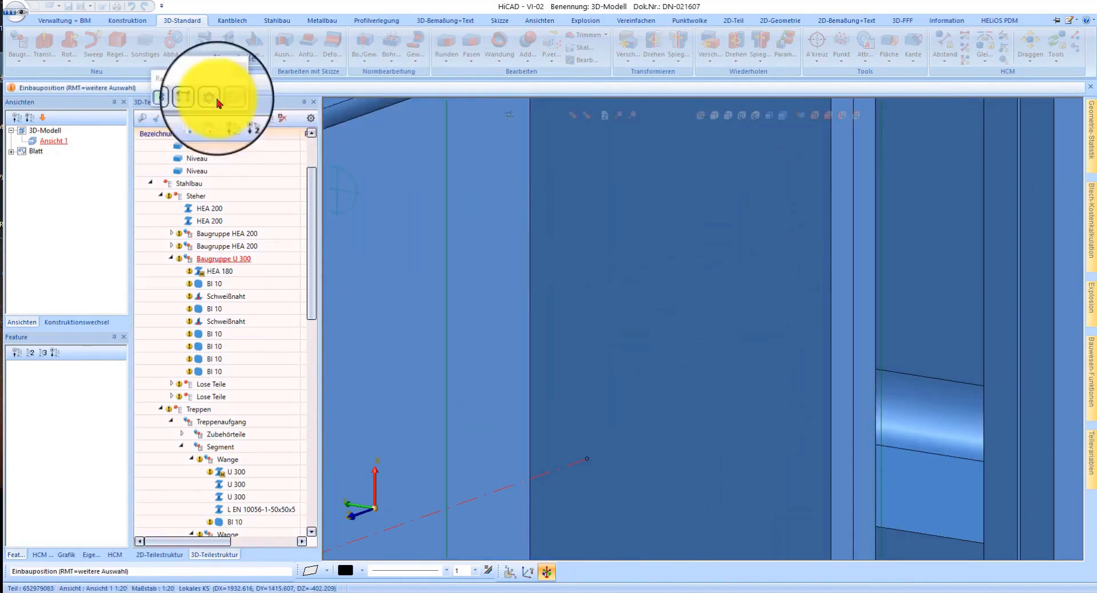
Step: Arrange the bolts in a linear grid with nx 2 and ny 1
click(179, 99)
scroll(698, 306, down, 2)
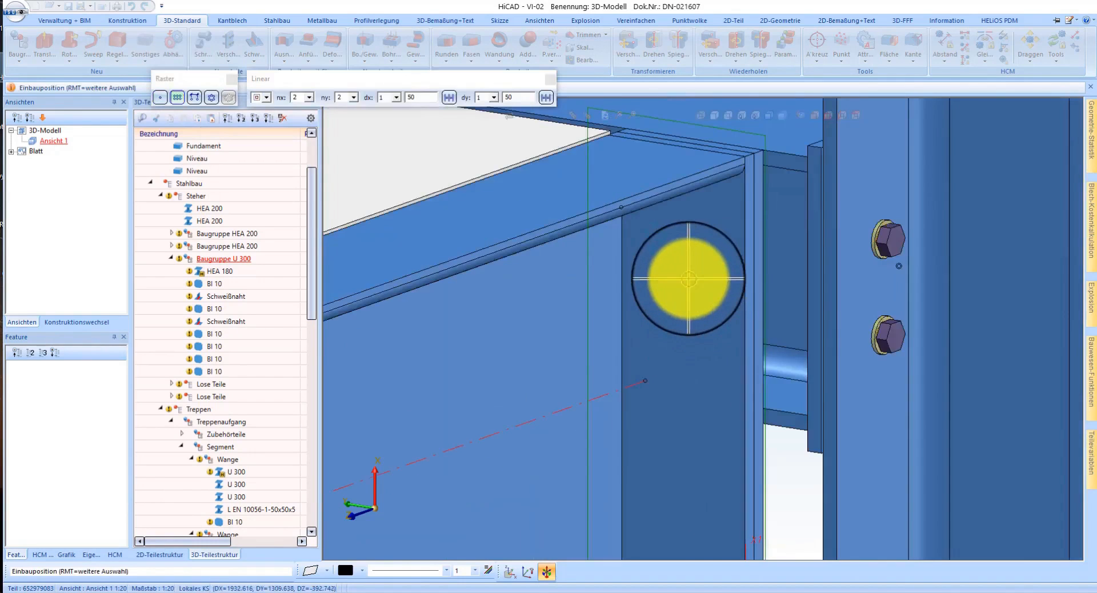
scroll(688, 278, down, 2)
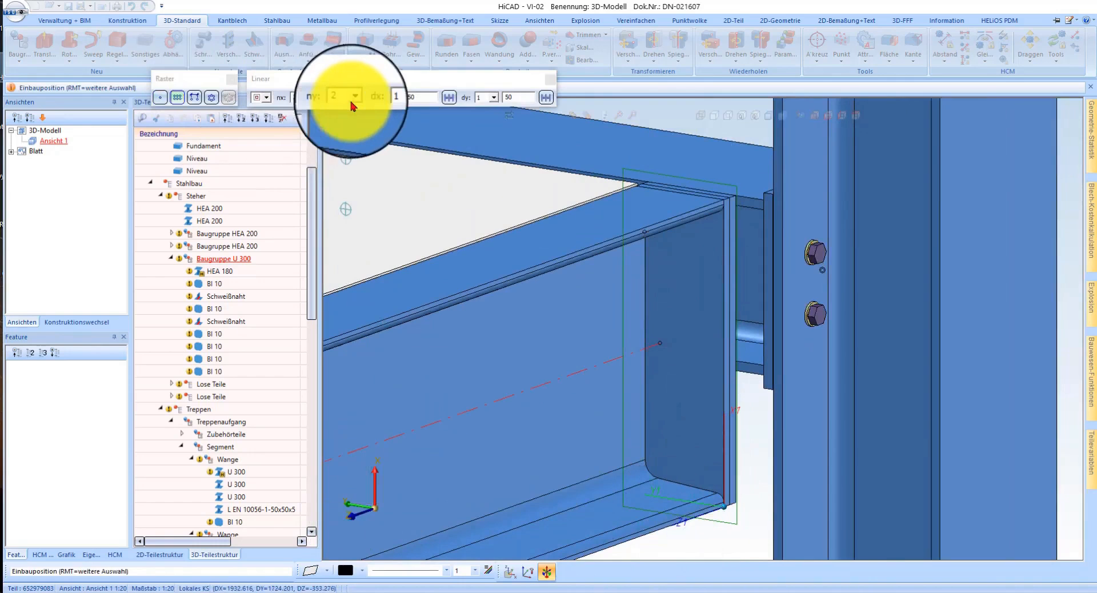
text(1)
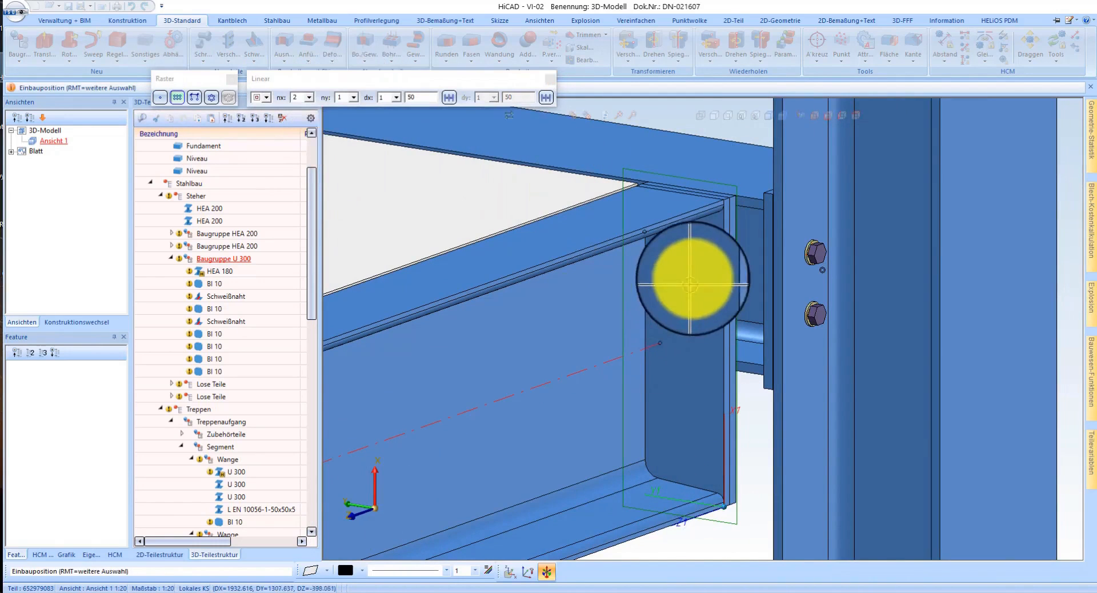
Step: Try several reference points for the bolt grid and settle on the middle of its right side
scroll(712, 286, up, 2)
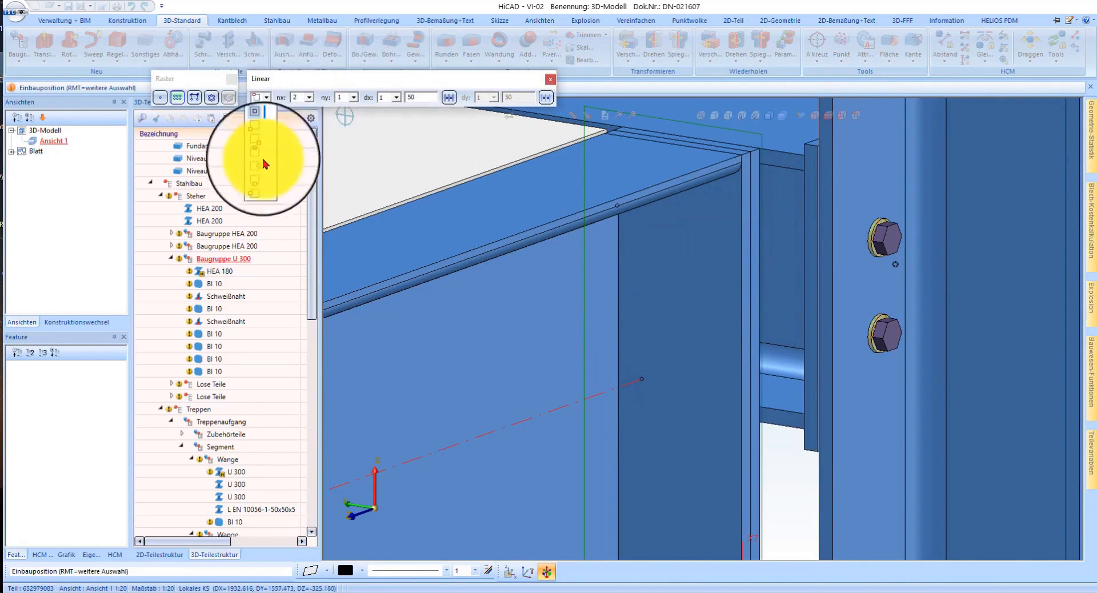
click(263, 181)
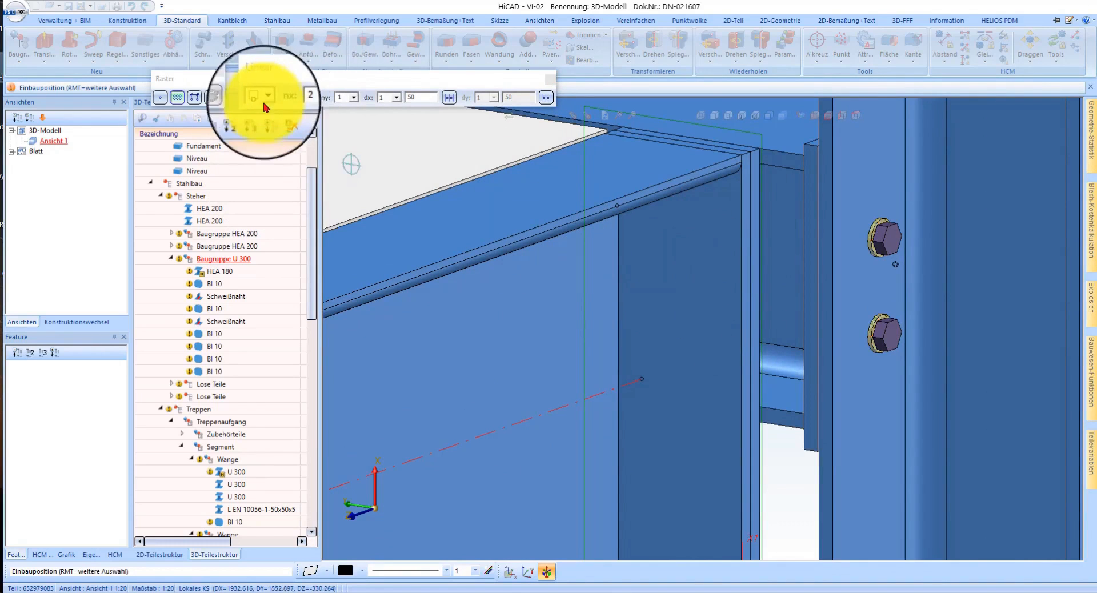
click(261, 139)
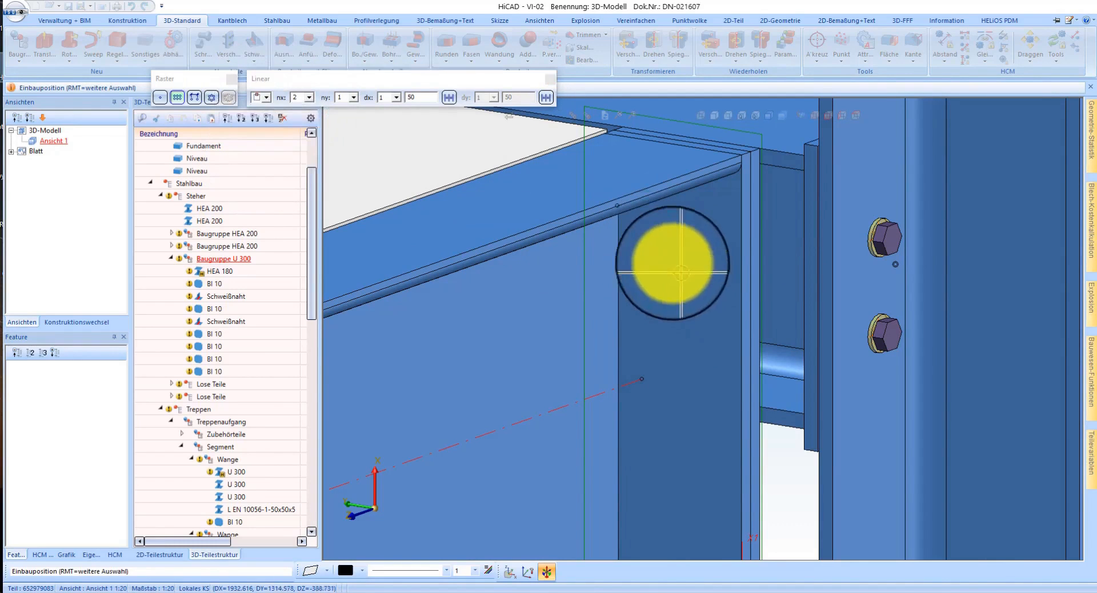
click(264, 100)
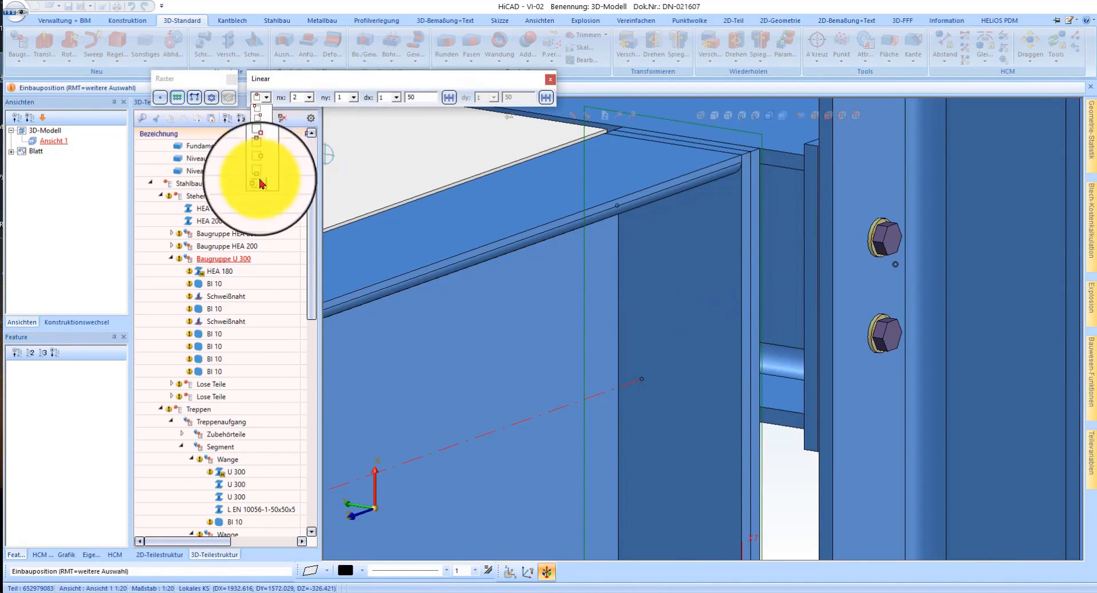
click(261, 183)
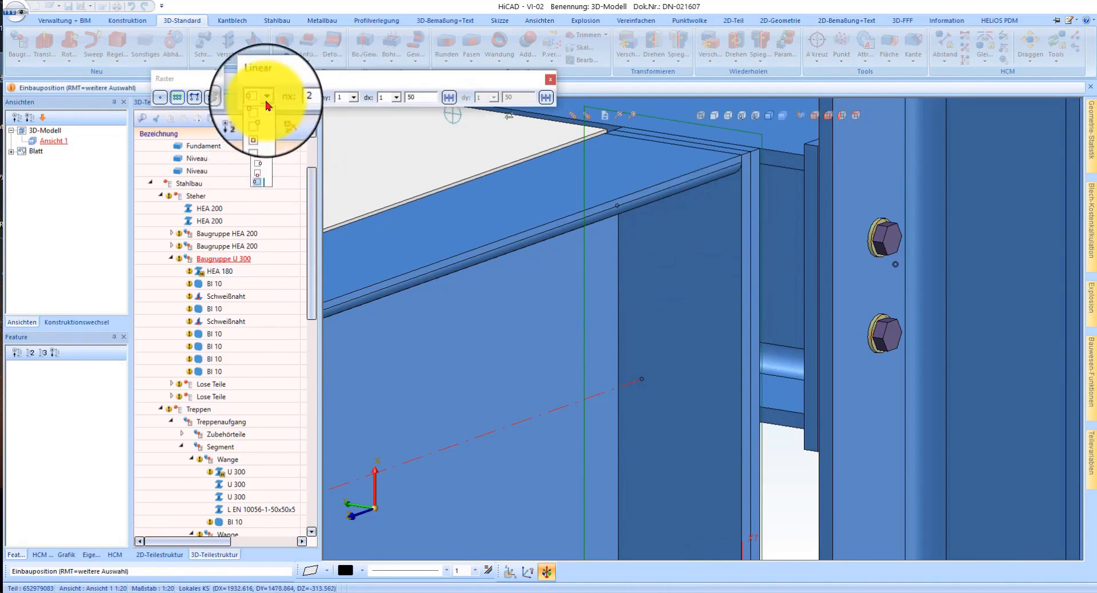
click(267, 166)
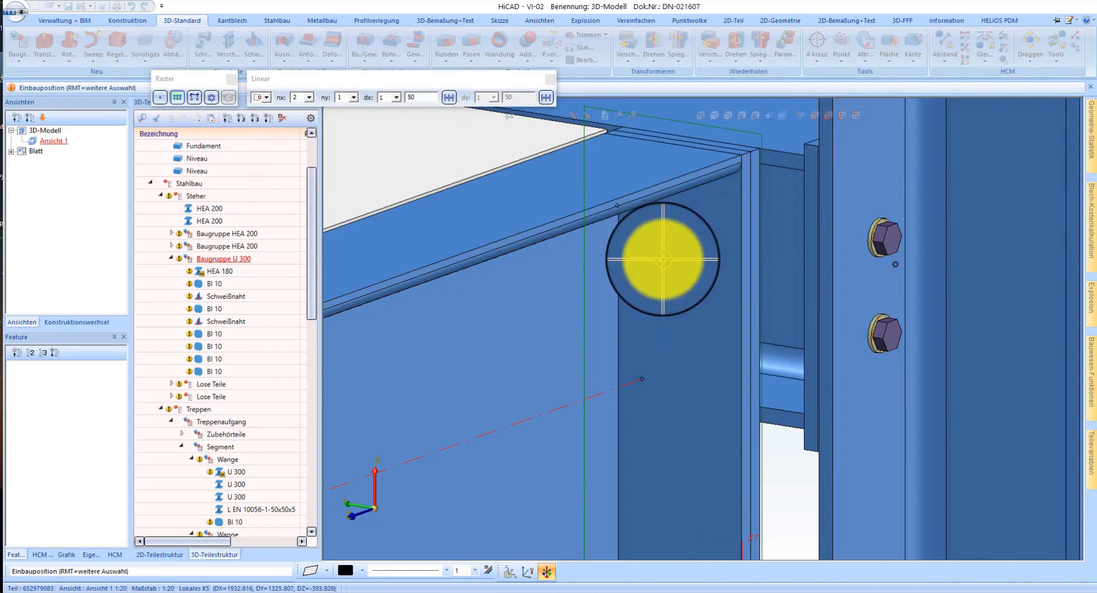
scroll(657, 266, up, 1)
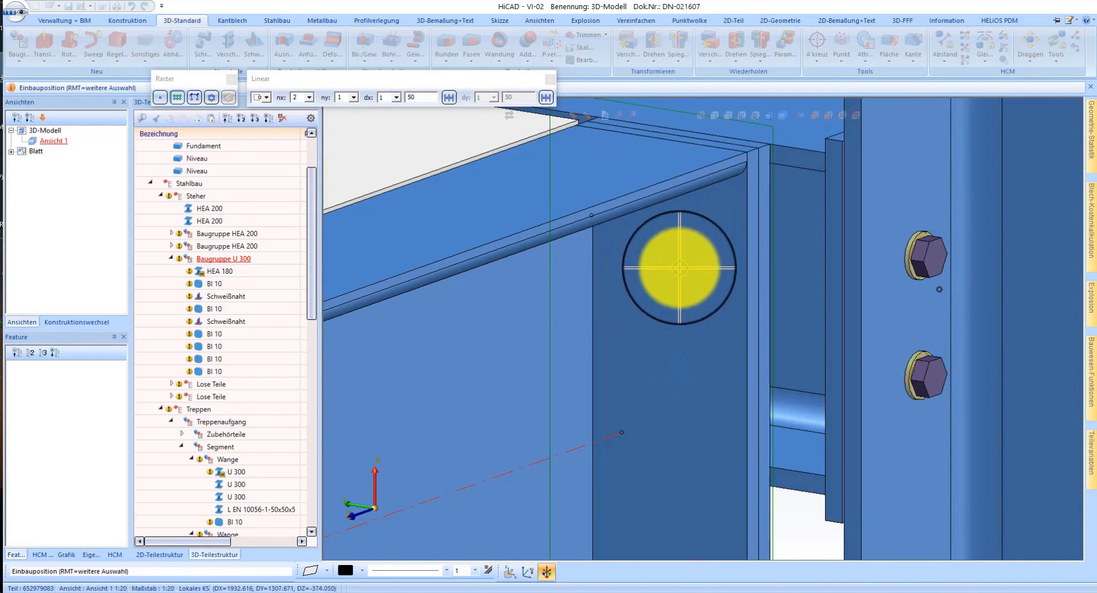
Step: Place the bolt grid at a relative x distance of -50 from the midpoint of the end plate's upper edge, and finish the command
key(r)
key(Return)
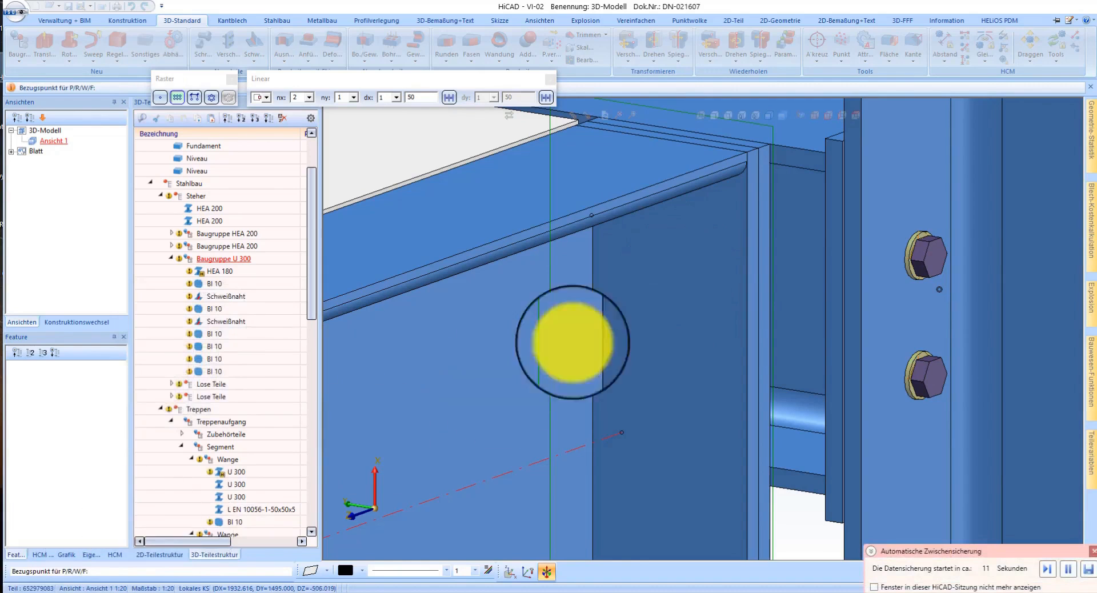
click(672, 134)
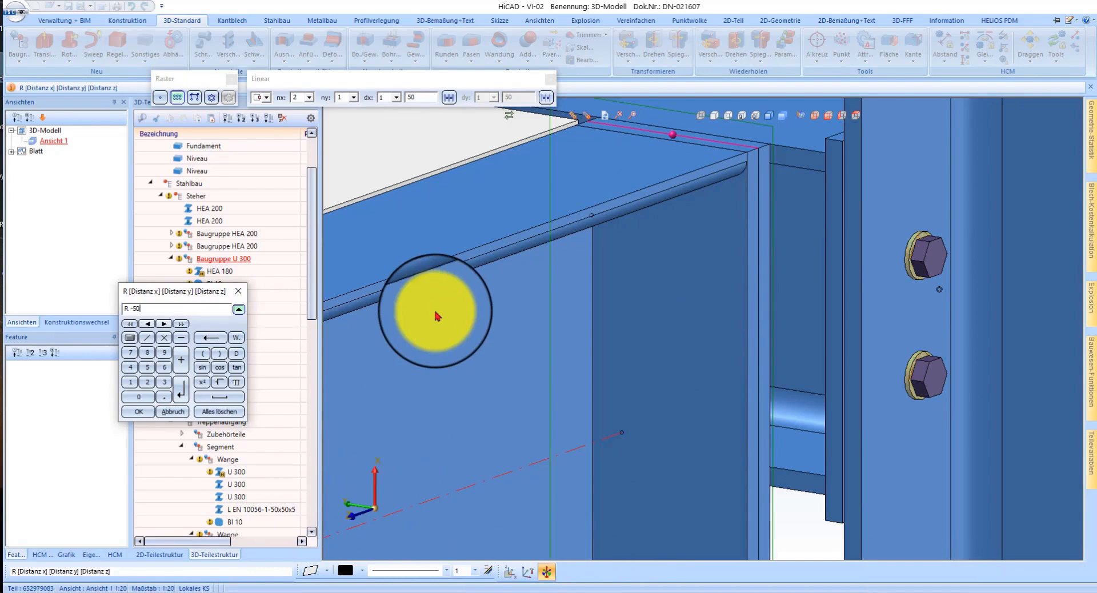
key(Return)
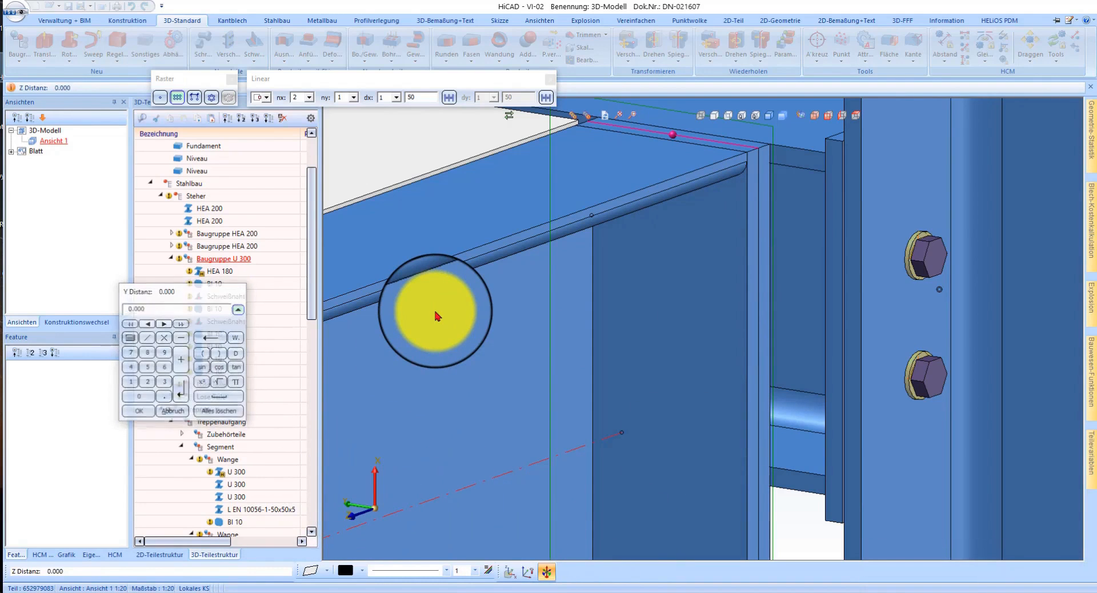
key(Return)
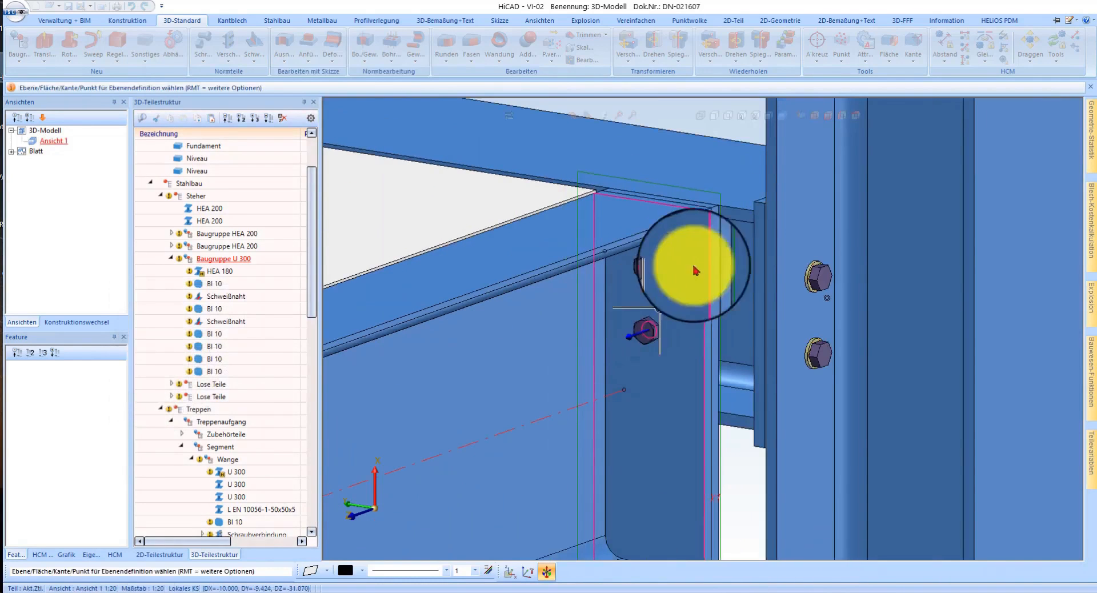
click(696, 270)
Step: Add a DIN EN ISO 7090 washer under the bolt heads of the new screw joint
scroll(609, 285, up, 3)
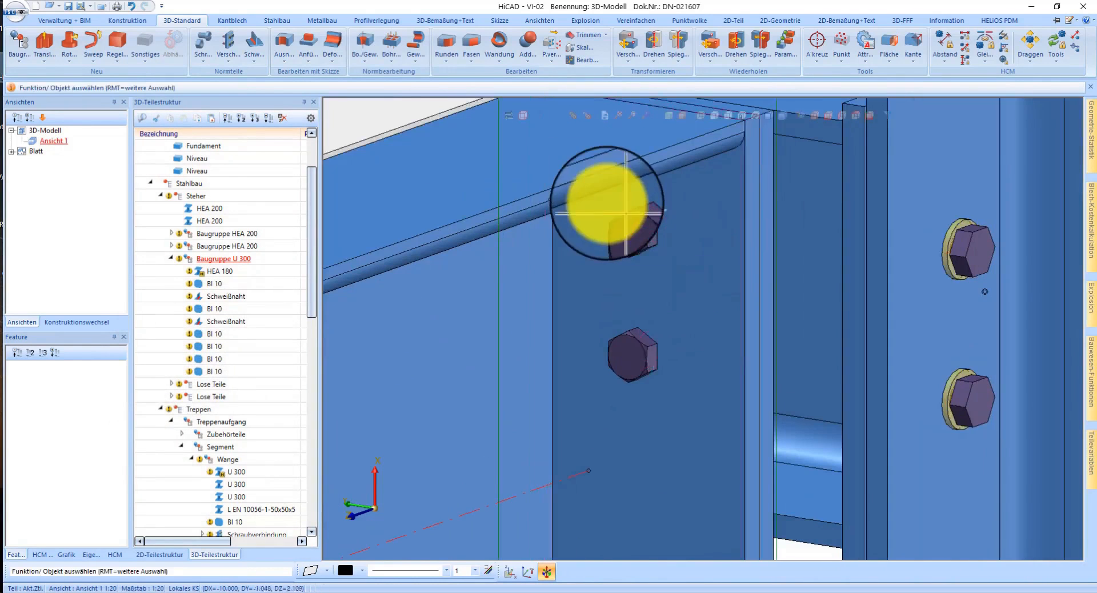
right_click(630, 224)
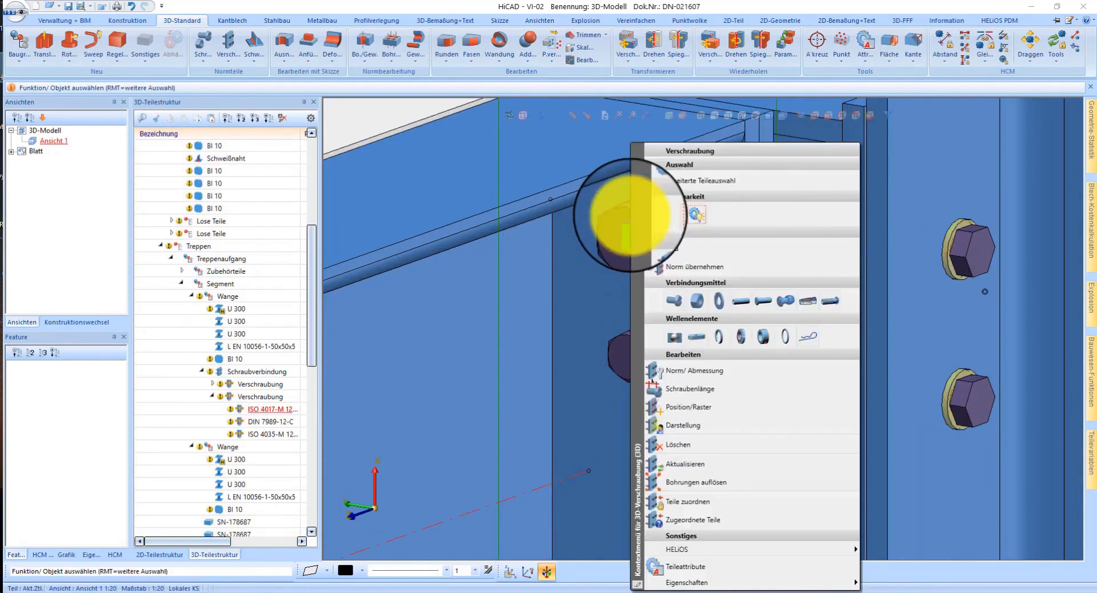
click(733, 375)
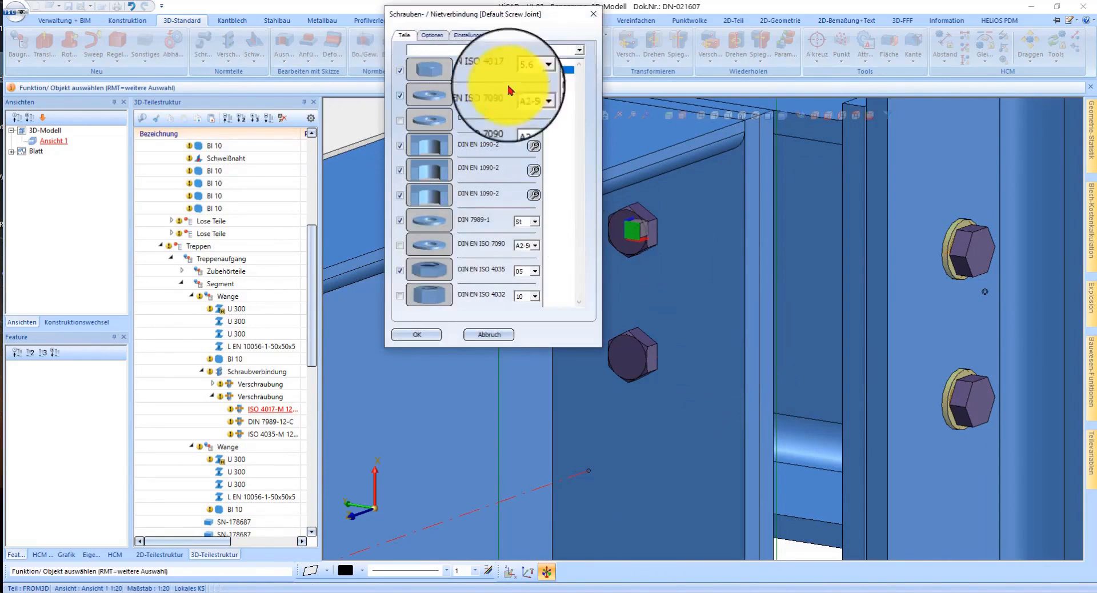
click(416, 335)
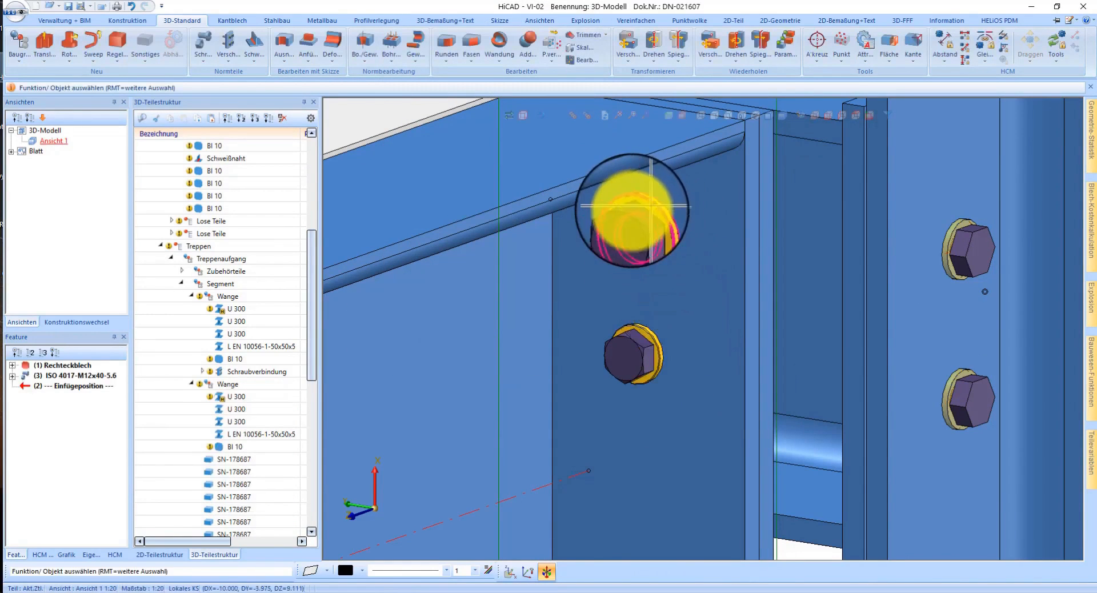
Step: Reverse the installation direction of the end plate's screw joint
right_click(631, 215)
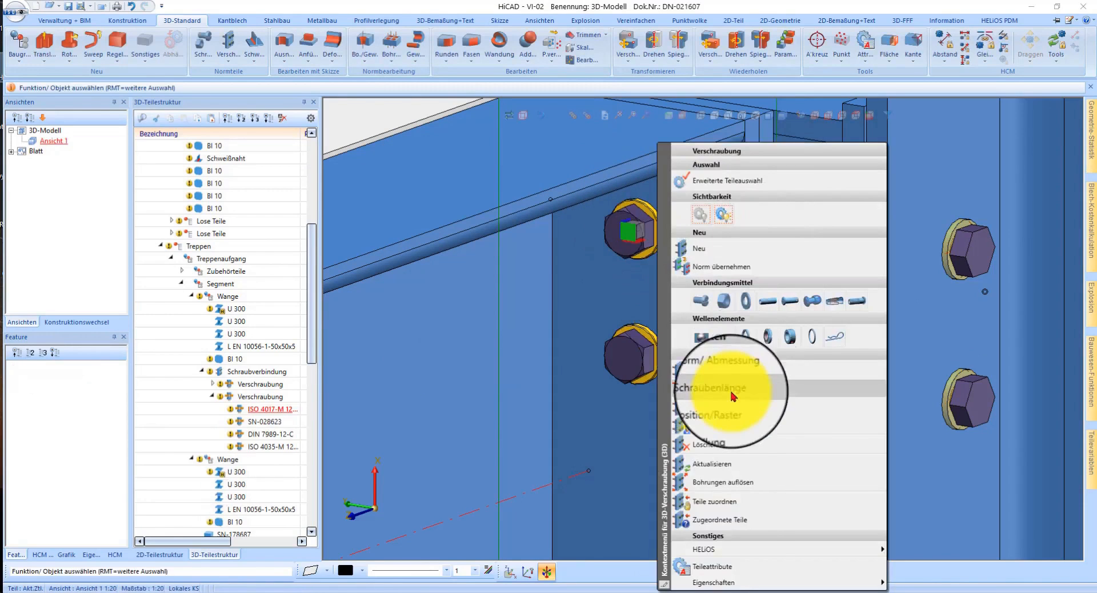
click(729, 407)
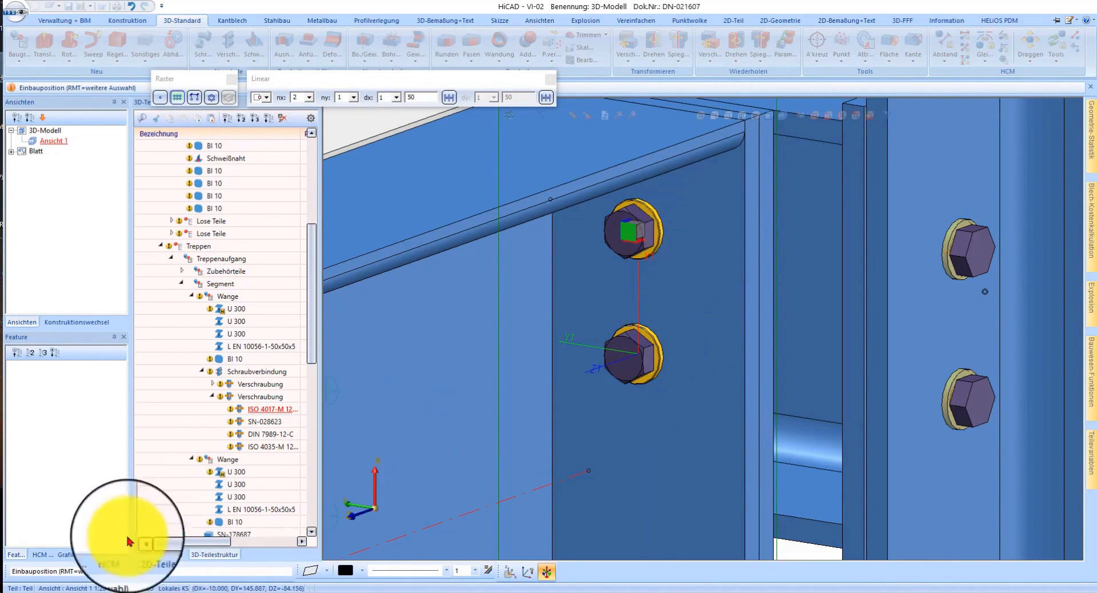
right_click(705, 245)
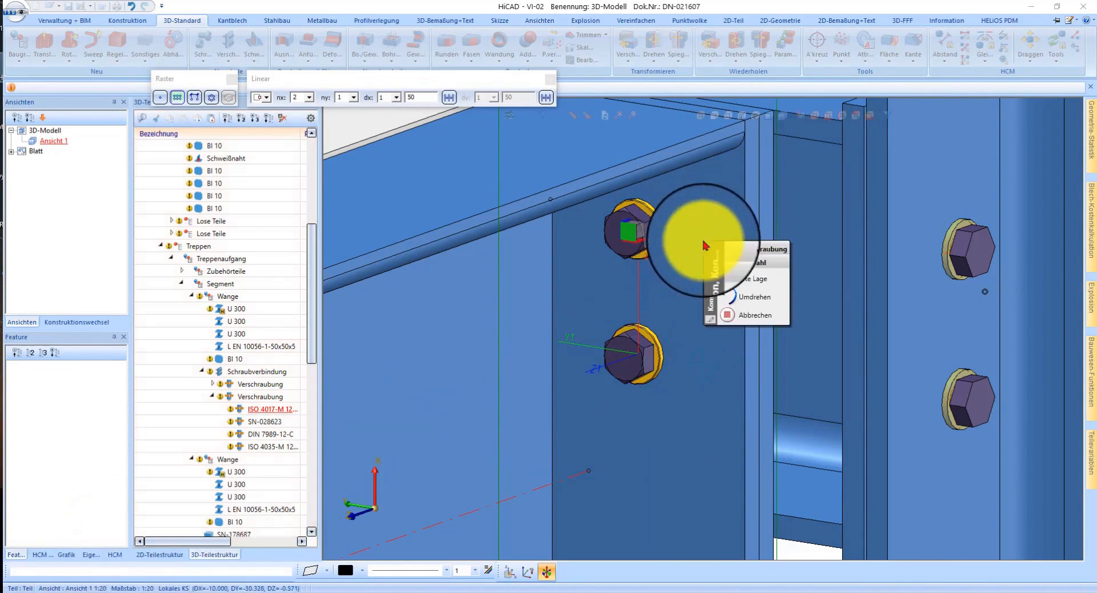
click(762, 308)
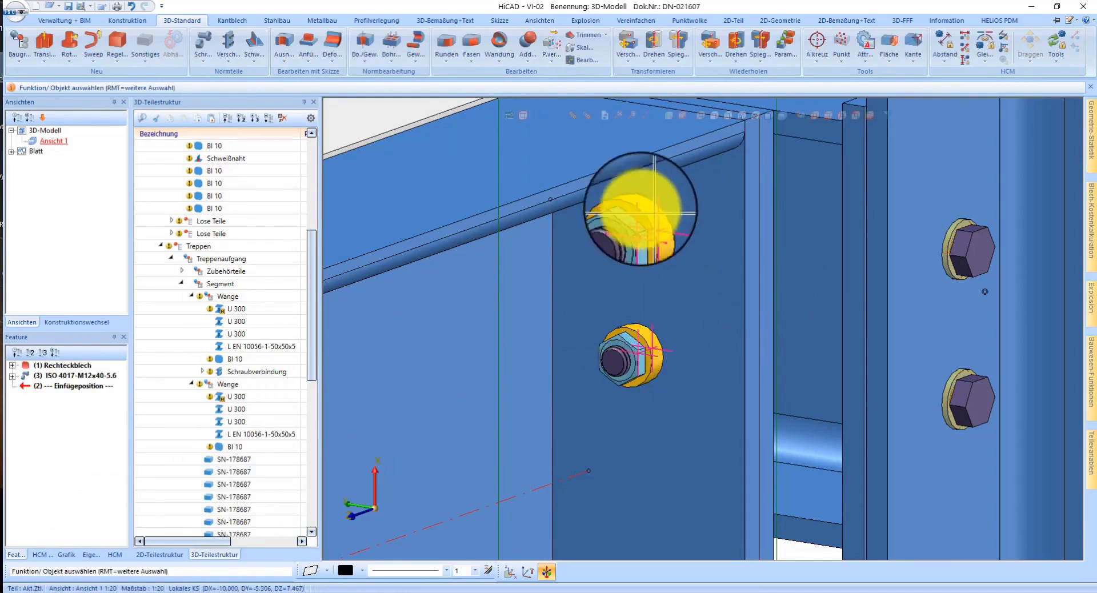
Step: Flip the screw joint back so the bolt heads sit on the stringer side
right_click(628, 218)
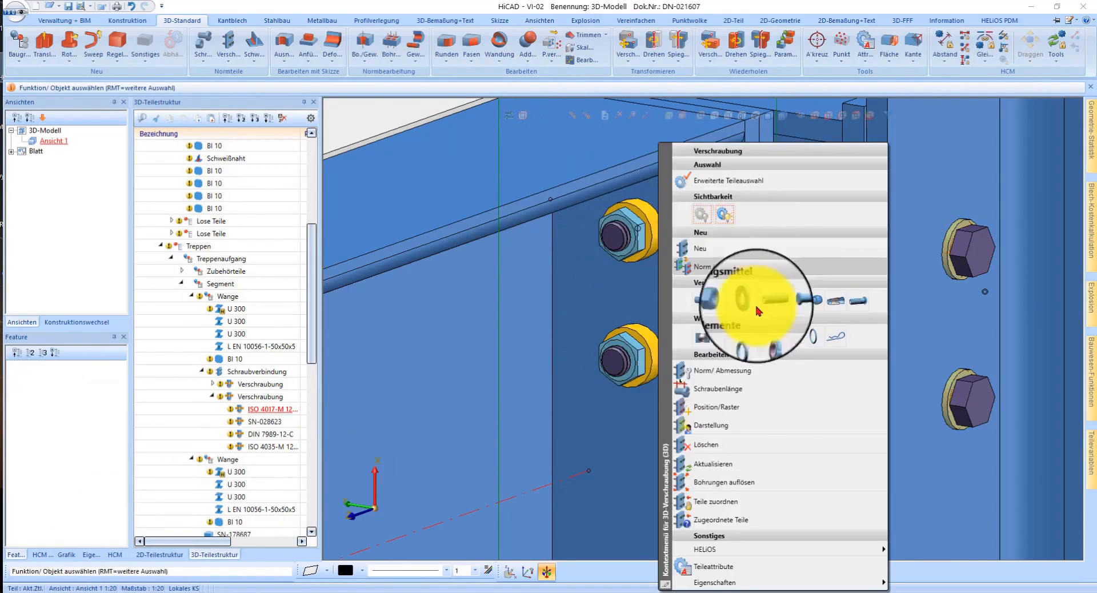
click(728, 410)
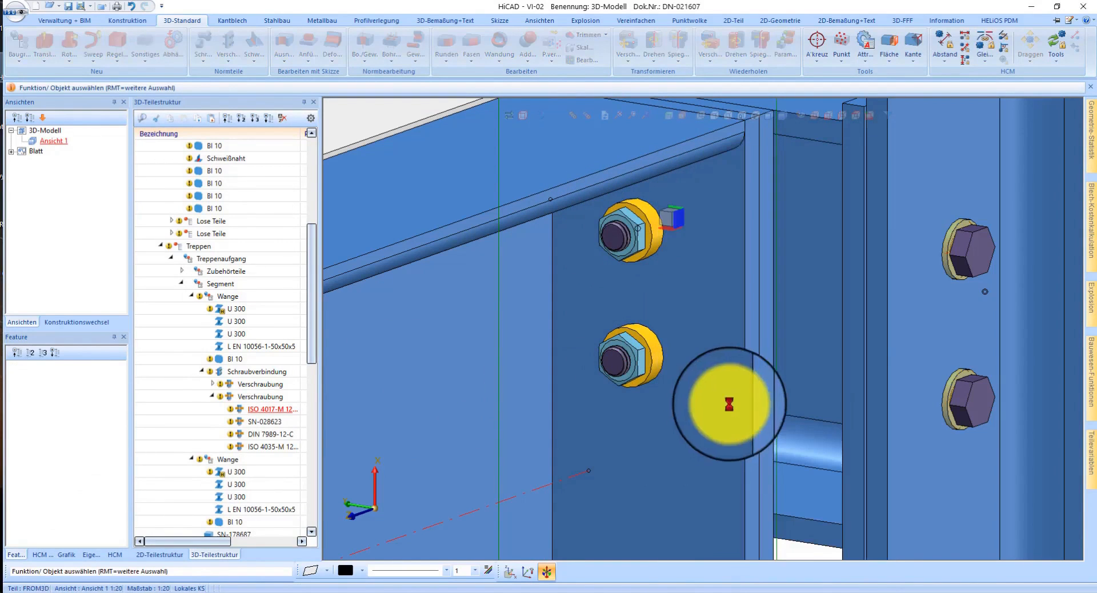
right_click(711, 261)
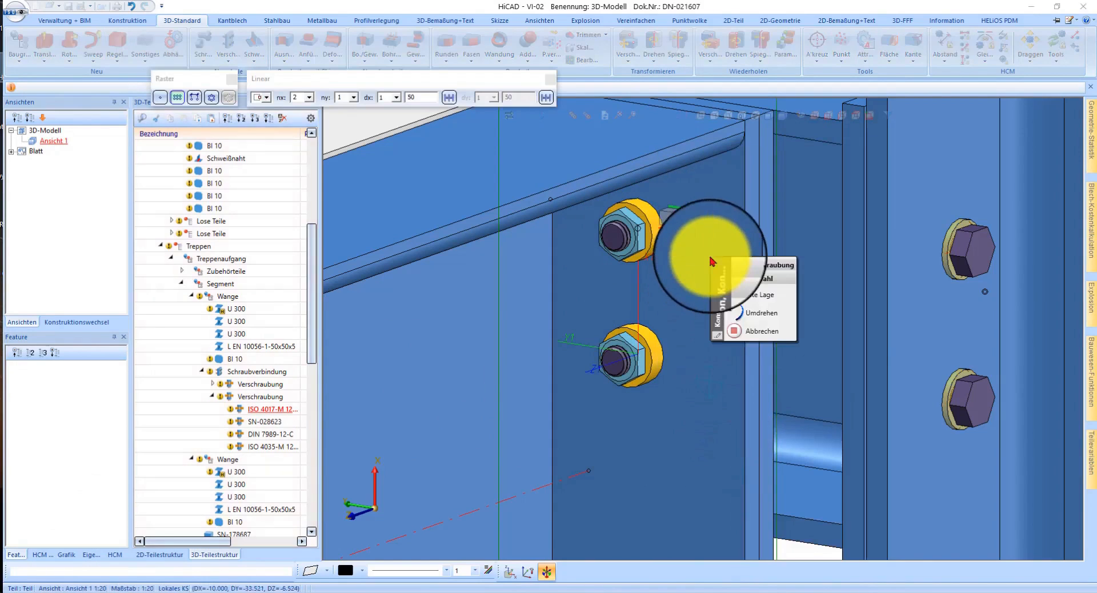
click(740, 315)
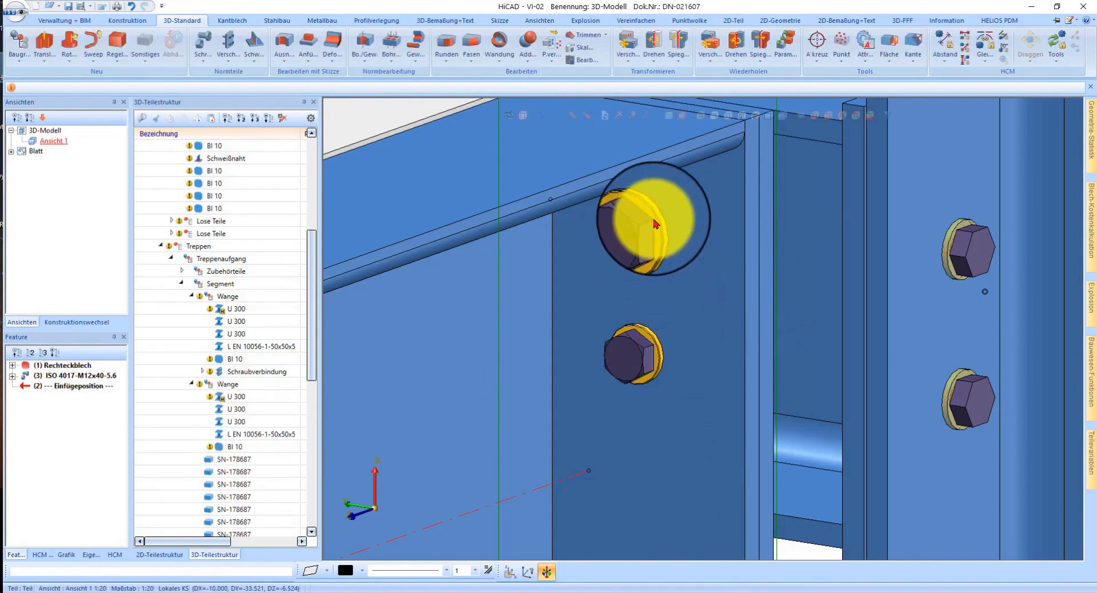
Step: Check where the new screw joint and Baugruppe U 300 sit in the part structure, and select the whole Schraubverbindung
scroll(656, 224, down, 5)
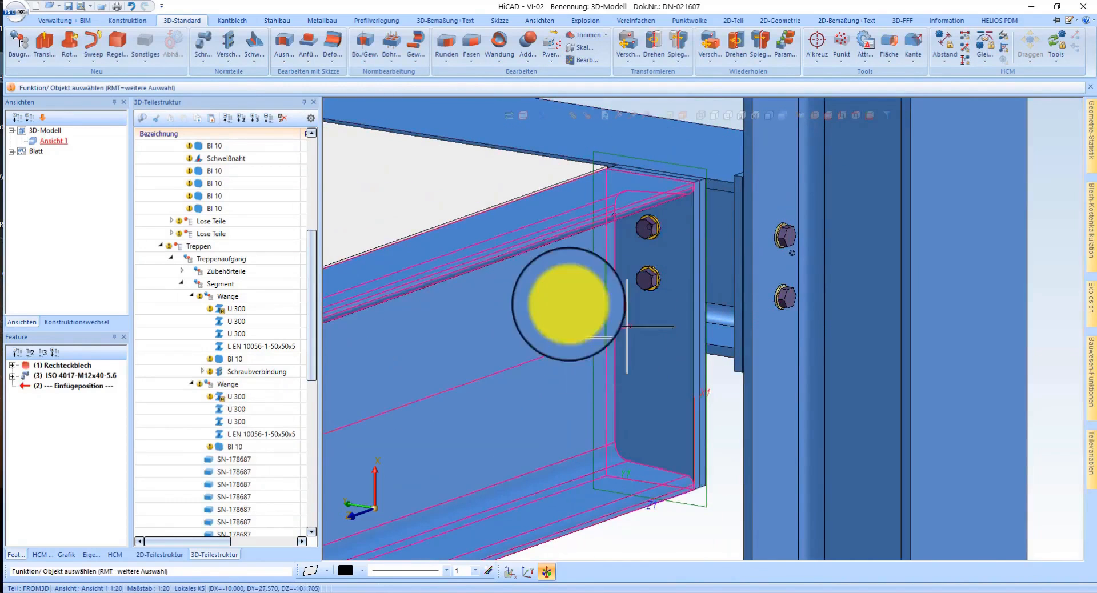
scroll(645, 197, up, 5)
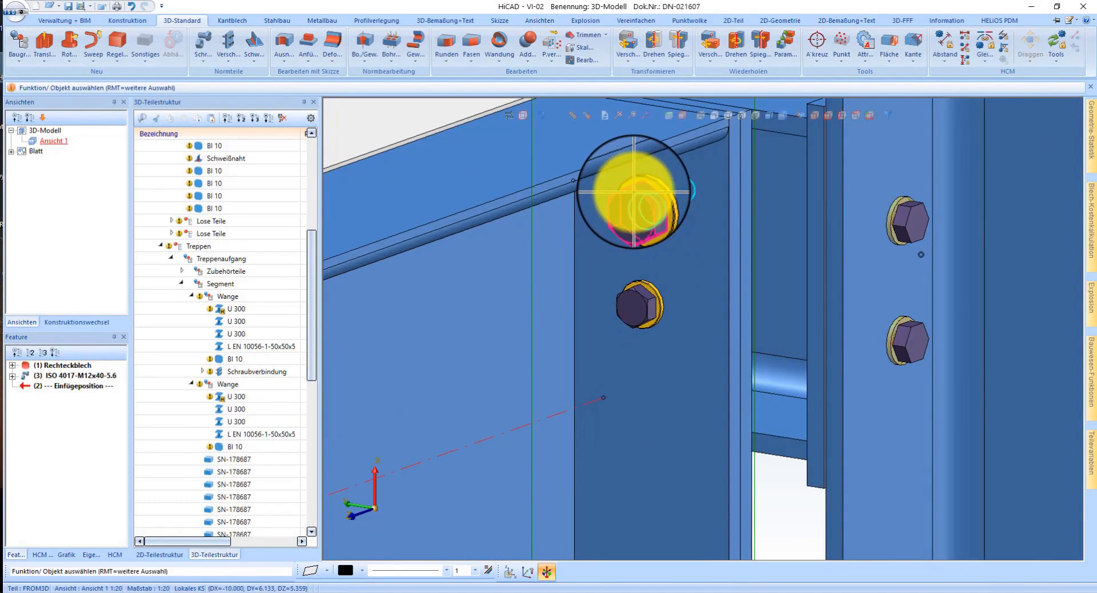
click(635, 205)
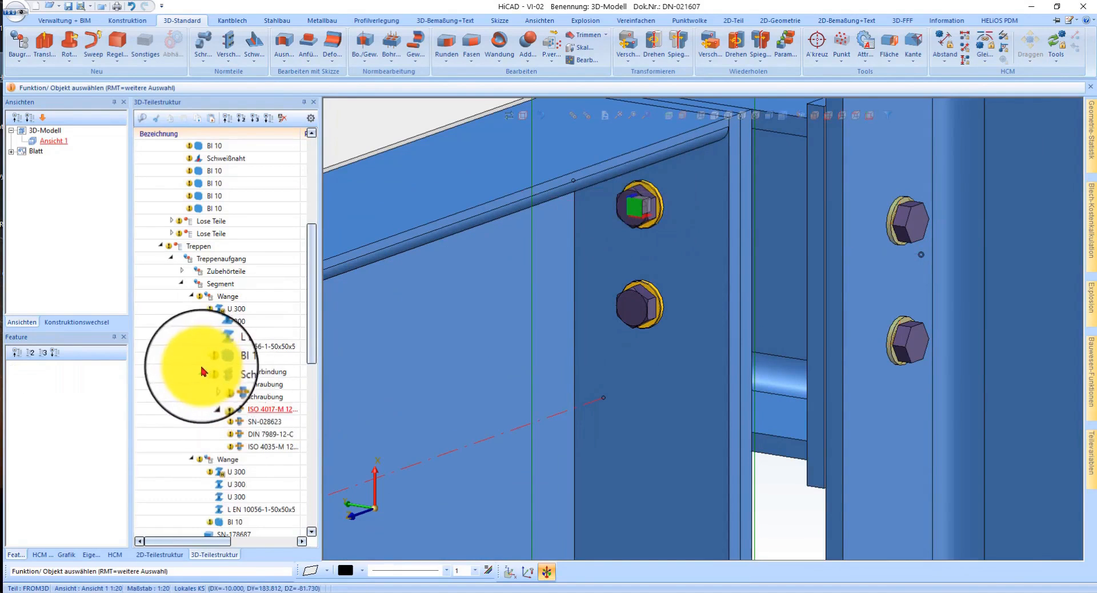
click(201, 371)
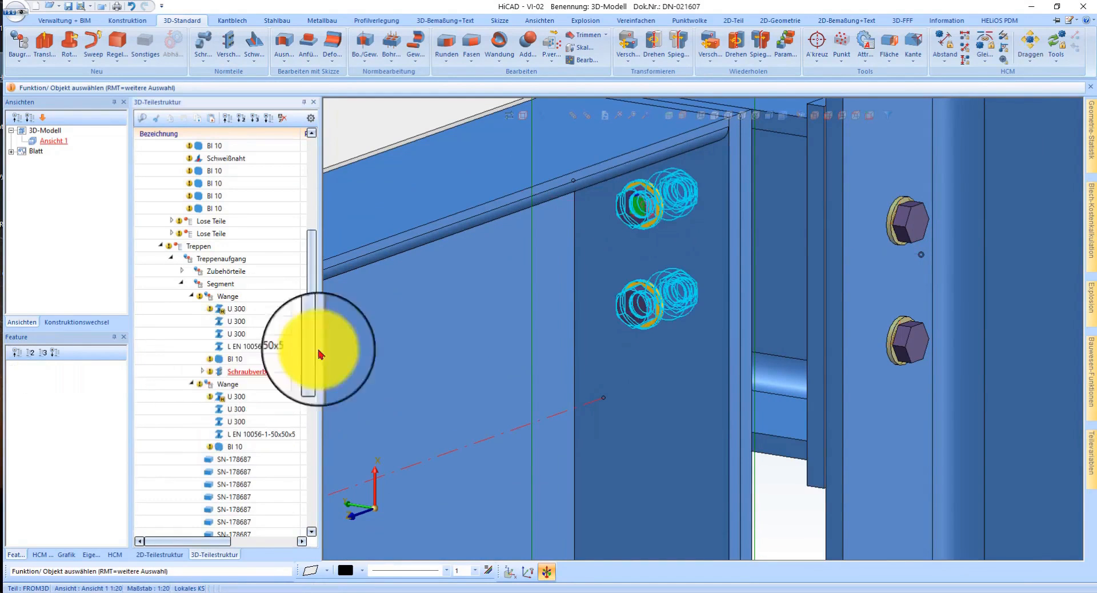
click(736, 198)
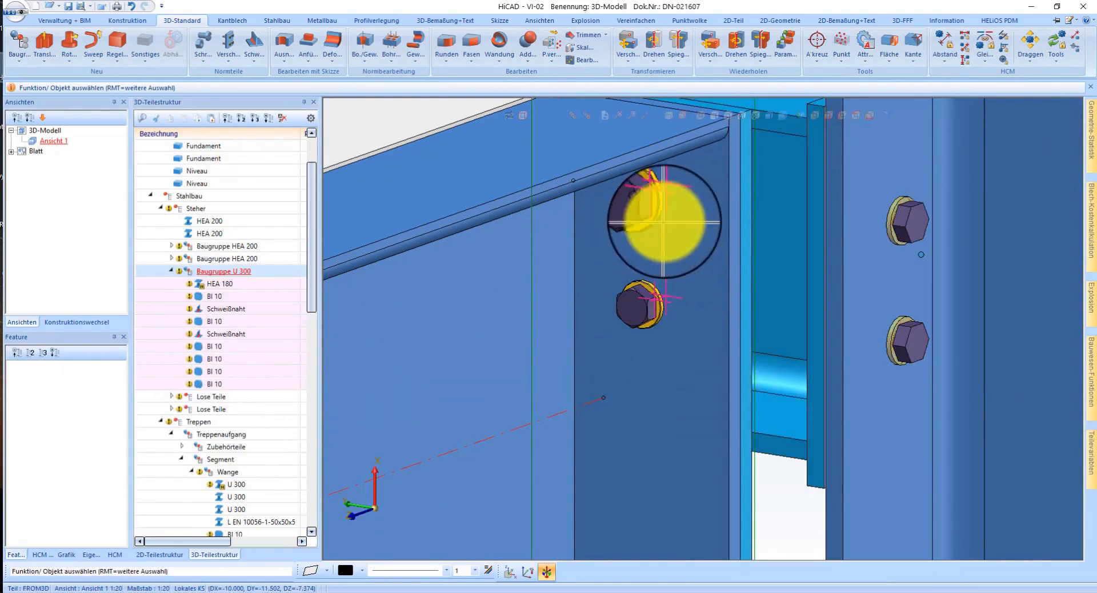
scroll(245, 448, down, 5)
click(633, 194)
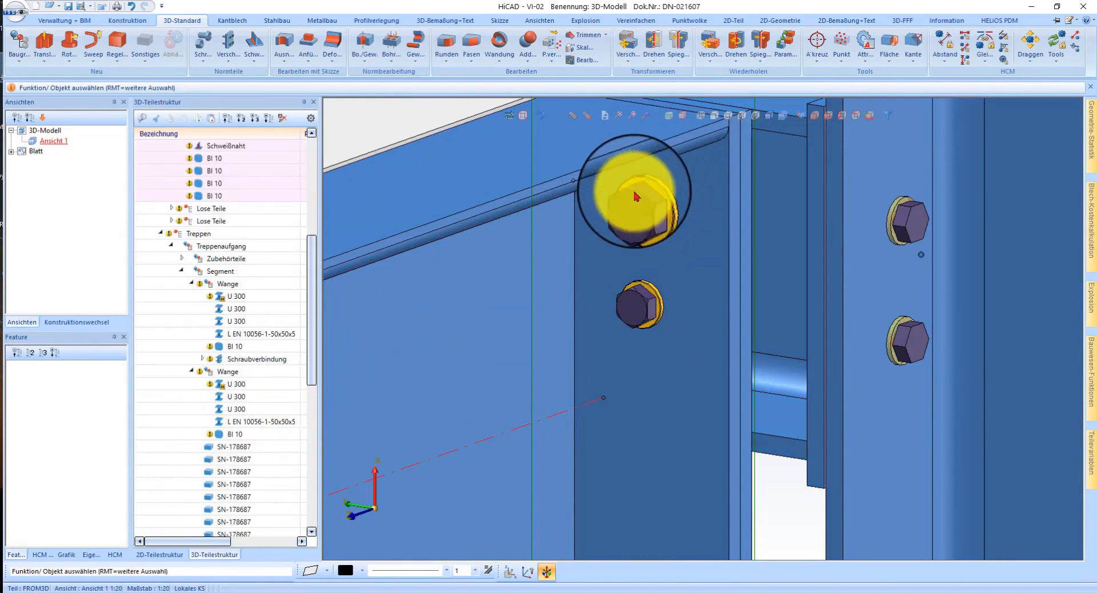
click(222, 364)
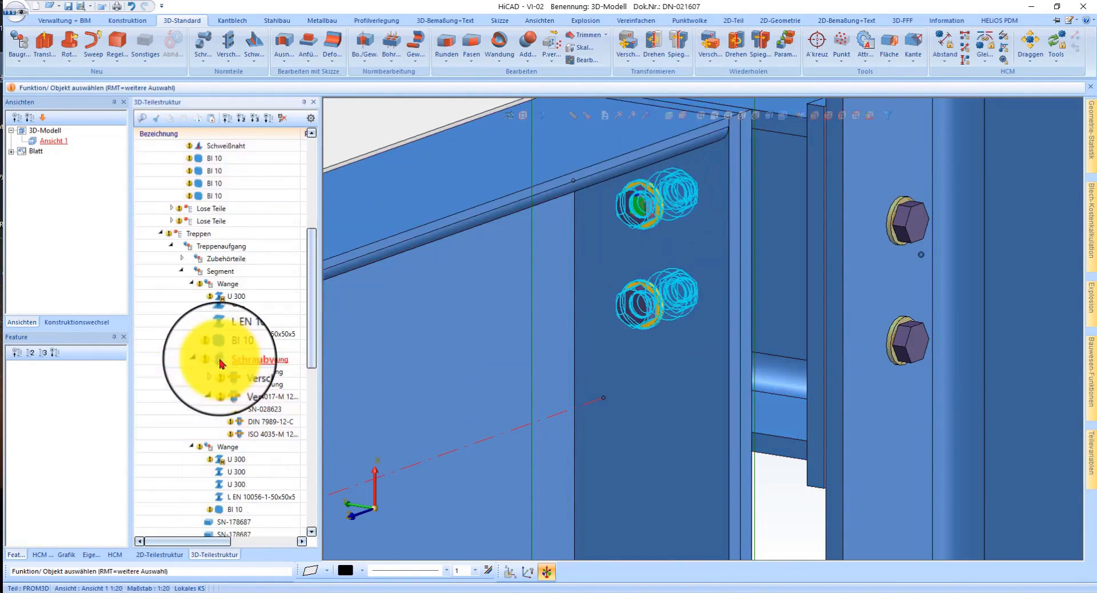
Step: Move the end plate's Schraubverbindung out of the Wange and into Baugruppe U 300, and collapse its structure
click(159, 120)
click(776, 436)
click(204, 243)
click(183, 118)
click(709, 293)
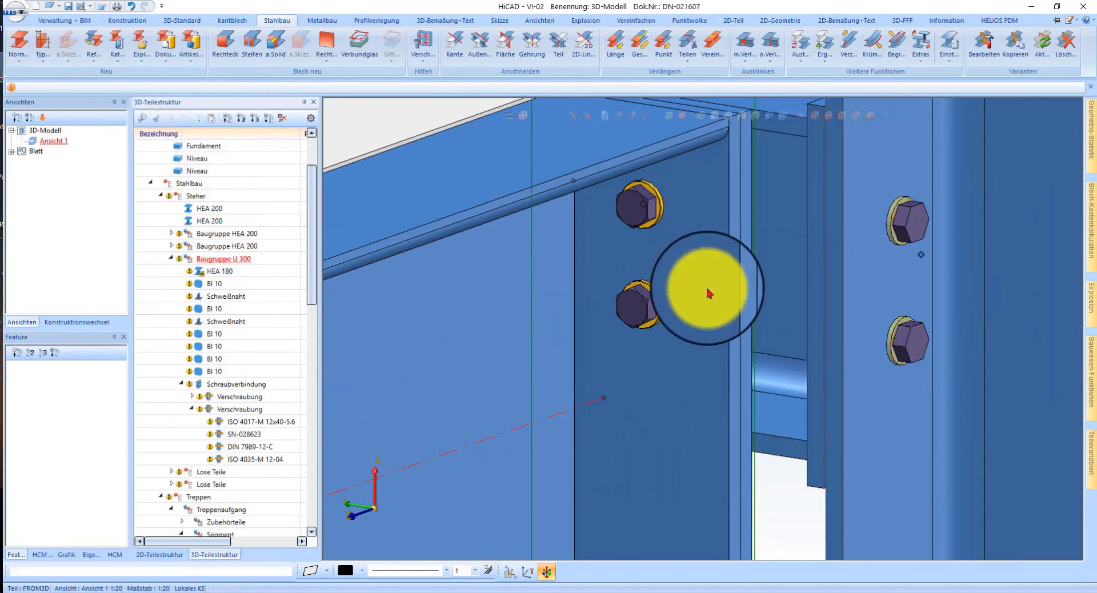
click(182, 384)
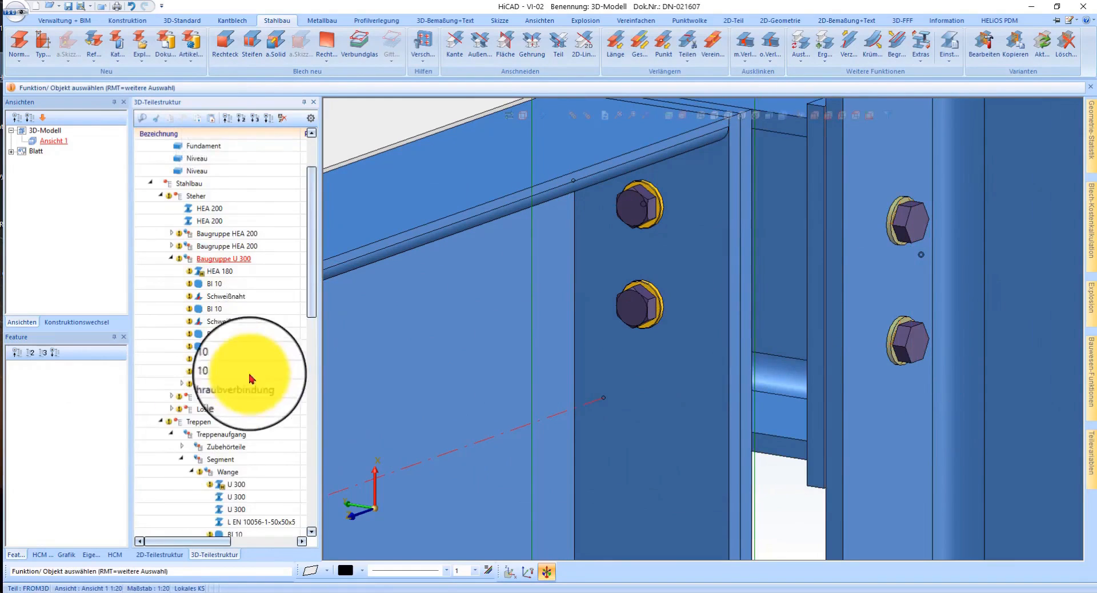
Step: Begin repeating the whole Schraubverbindung by displacement, taking the upper corner at the stringer's end plate as the start point
scroll(251, 378, down, 5)
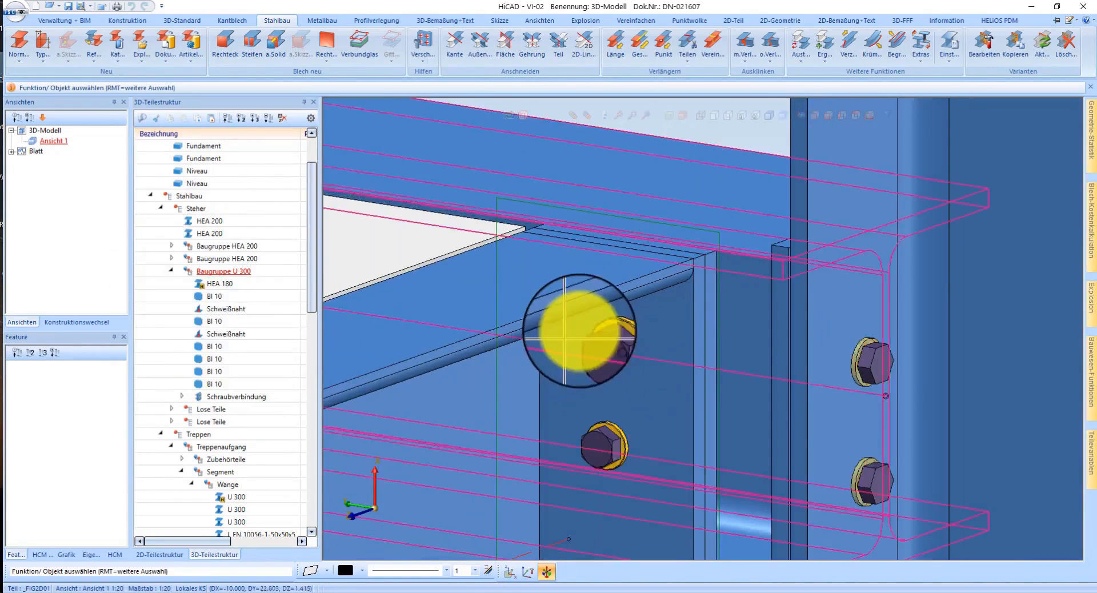
middle_drag(911, 279, 850, 314)
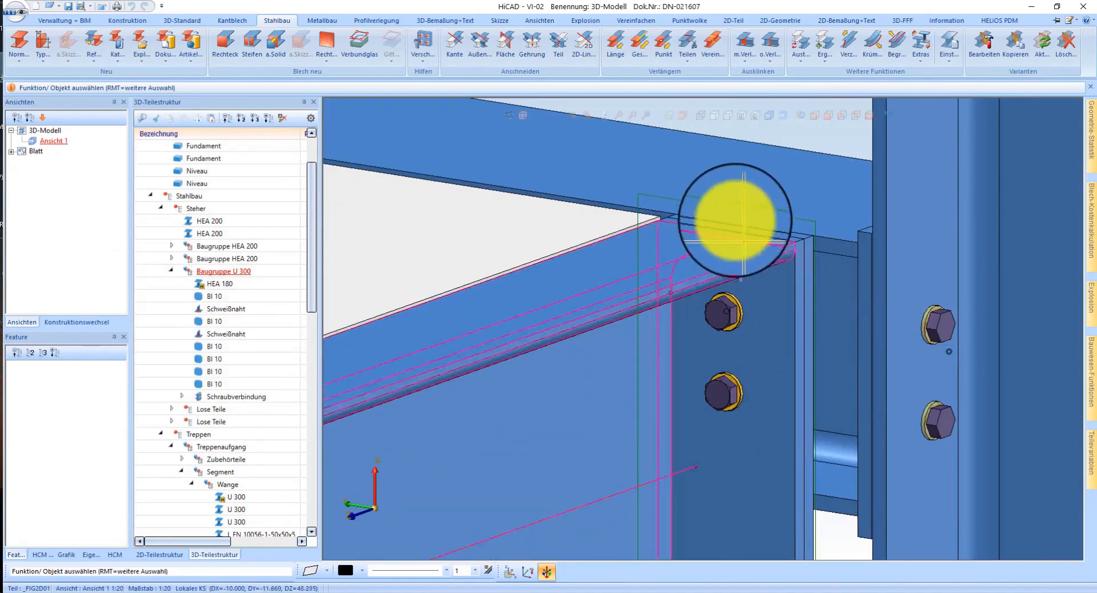
right_click(714, 197)
click(810, 582)
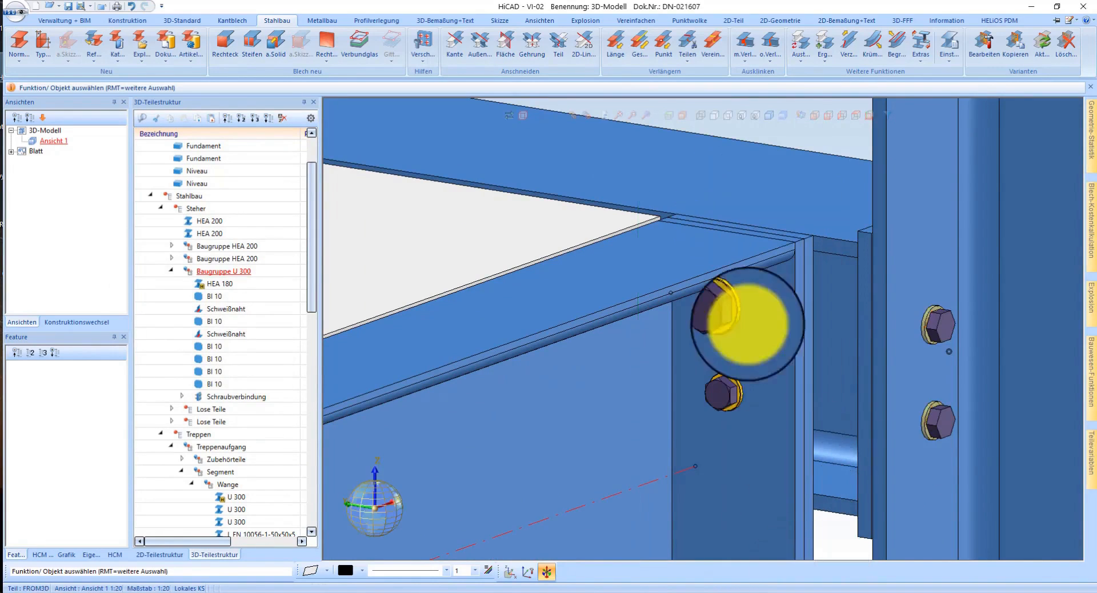
right_click(724, 300)
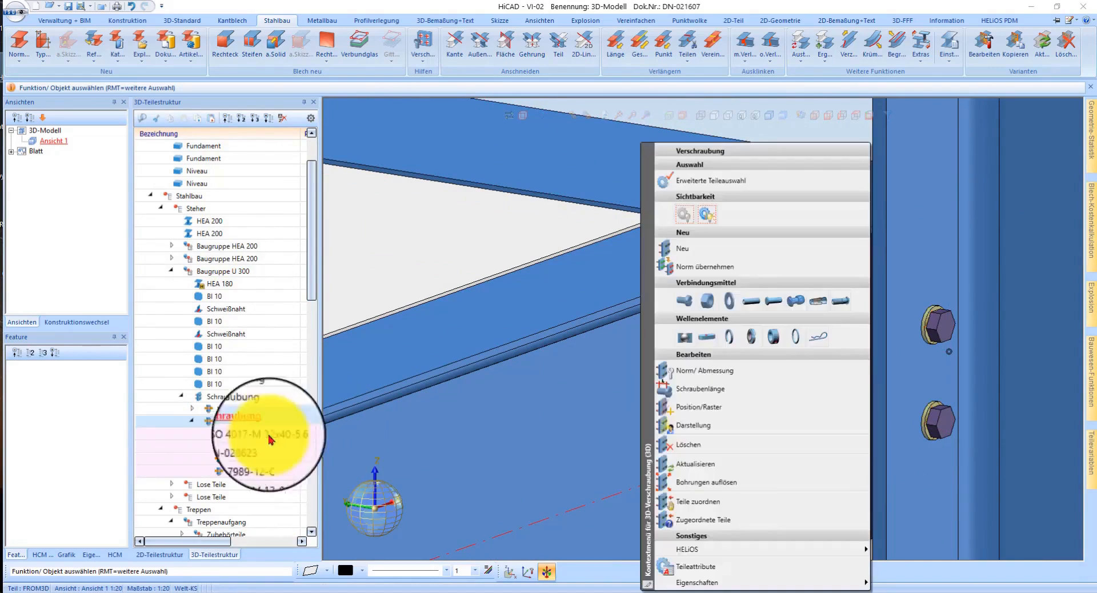
click(218, 397)
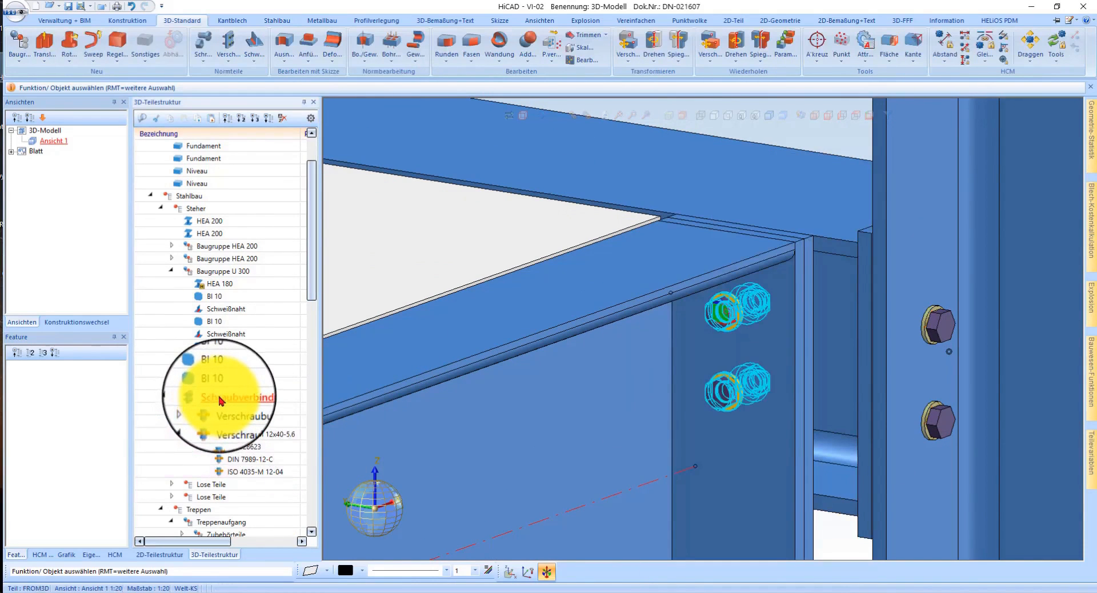
right_click(220, 400)
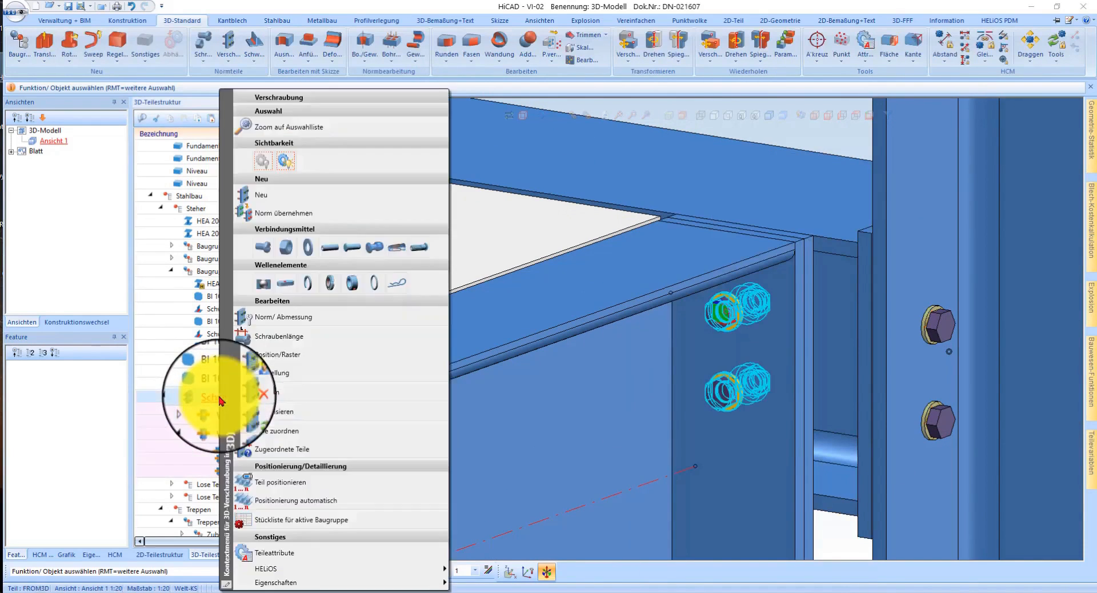
click(575, 289)
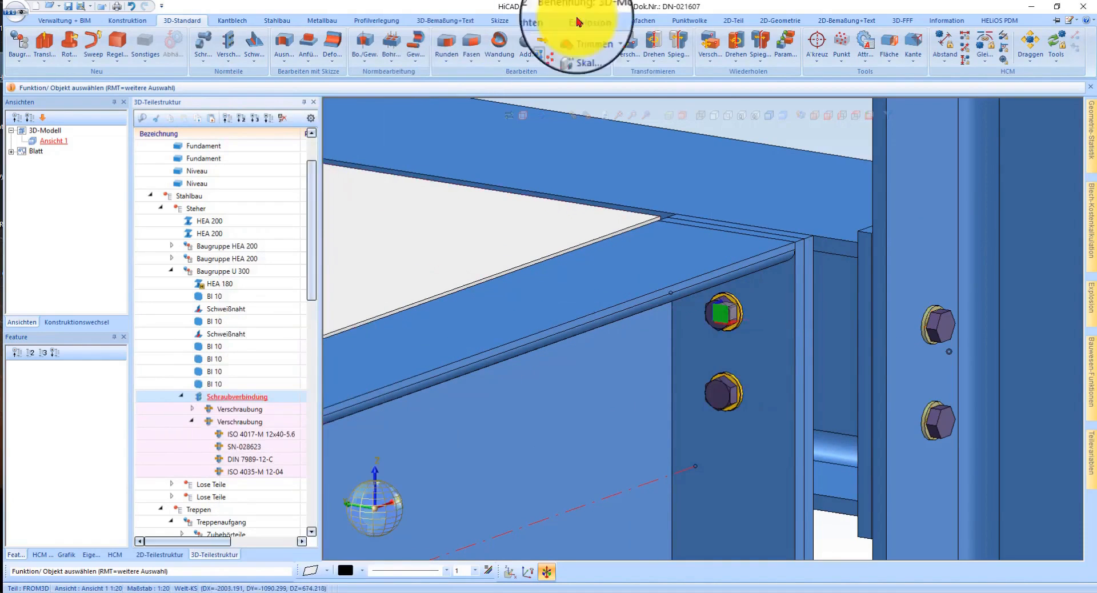
click(715, 44)
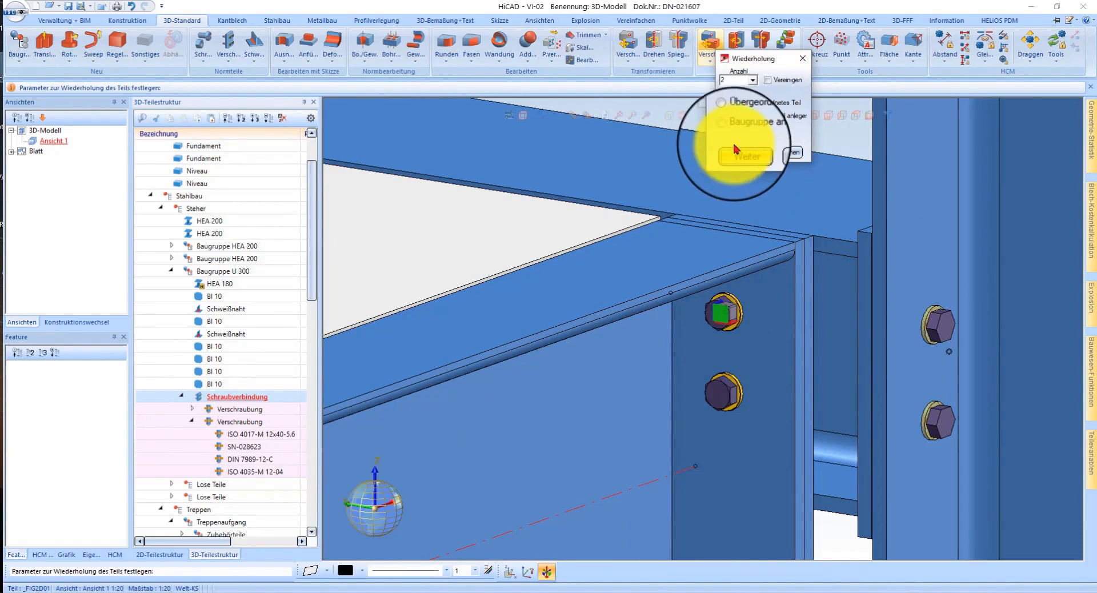
click(737, 154)
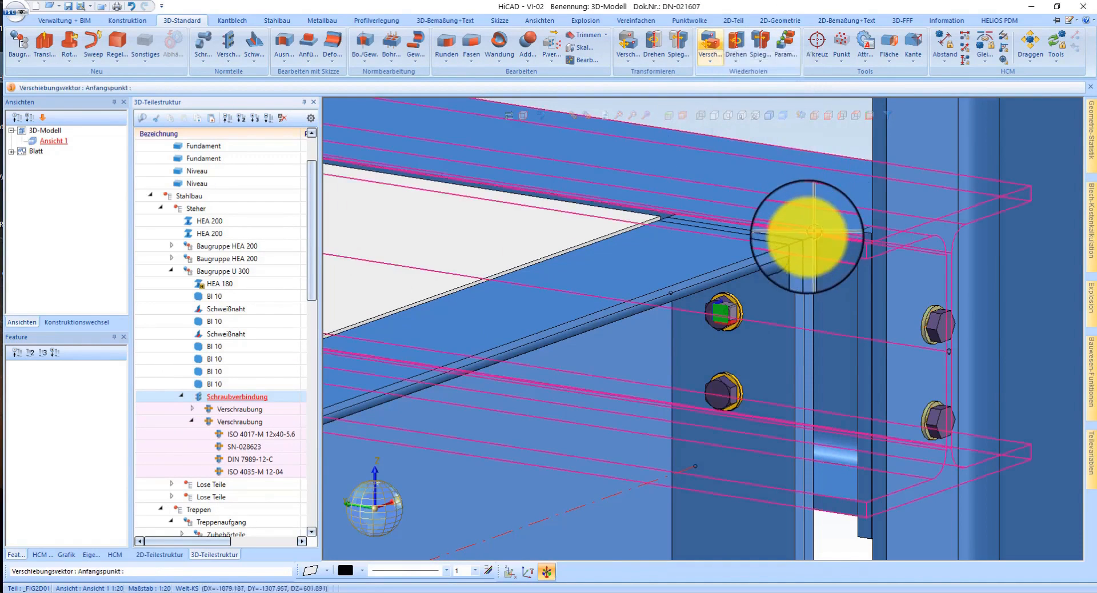
click(806, 238)
Step: Place three copies of the screw joint at the matching upper corners of the other stringer ends and finish the repetition
scroll(835, 274, down, 6)
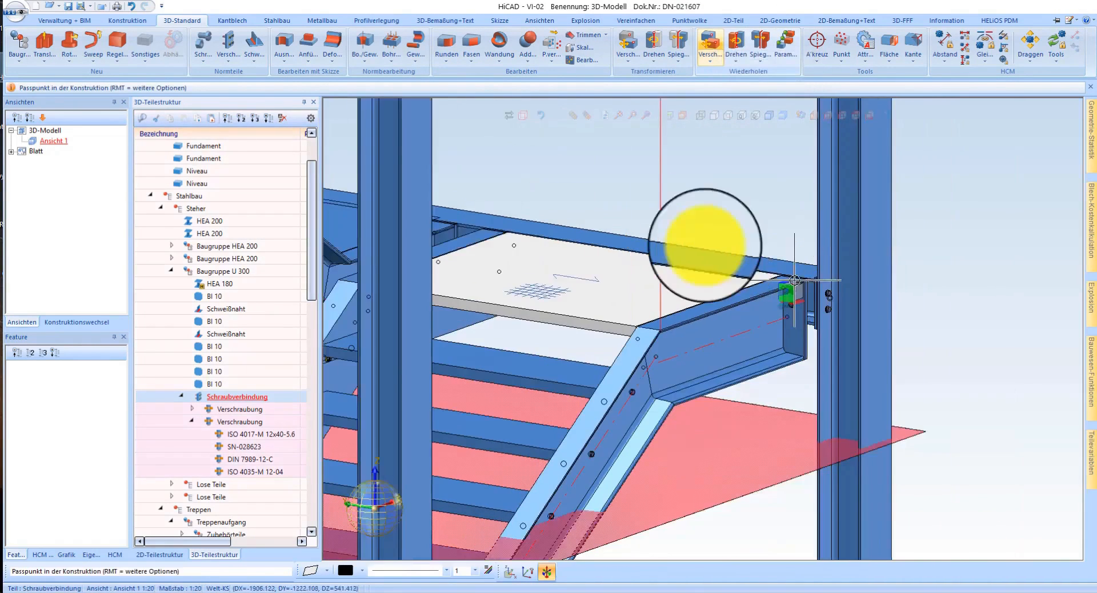
scroll(467, 227, up, 2)
scroll(532, 240, up, 4)
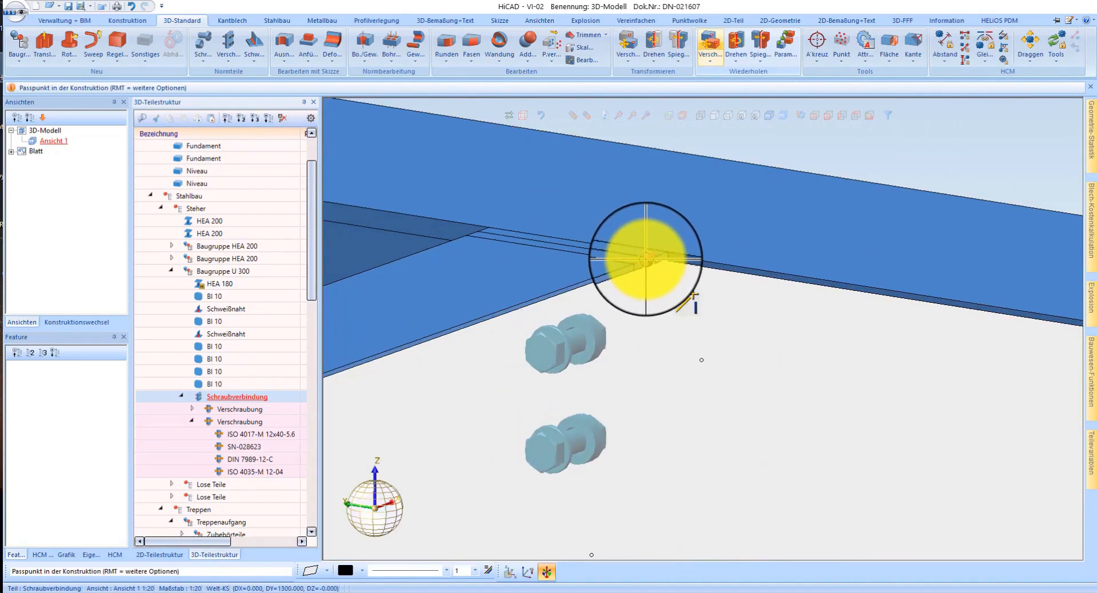
click(646, 260)
scroll(797, 311, down, 3)
scroll(525, 261, up, 4)
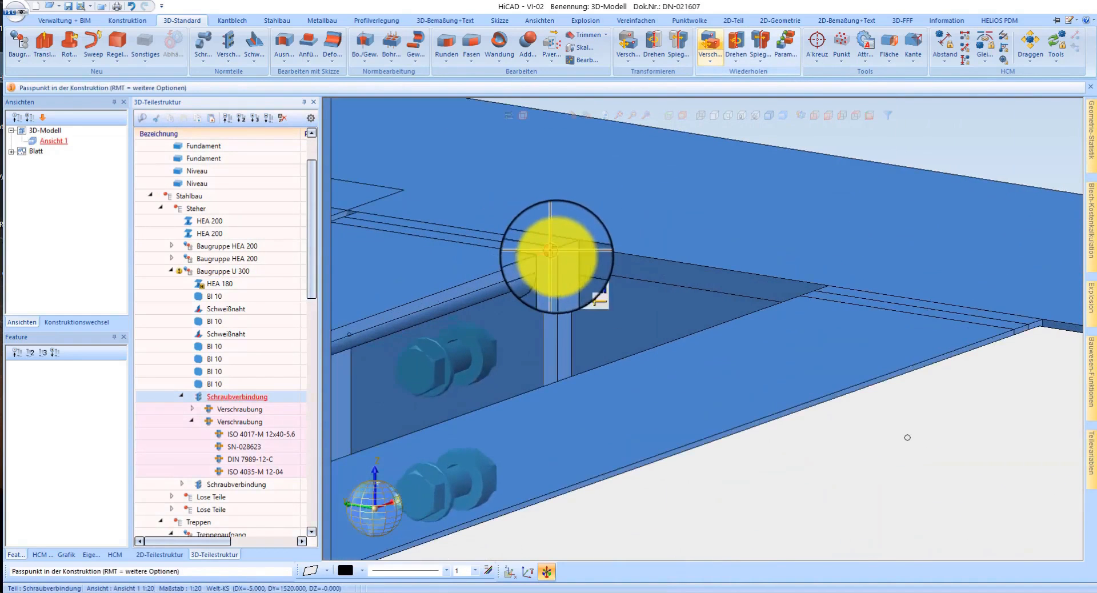
click(556, 252)
scroll(820, 336, down, 4)
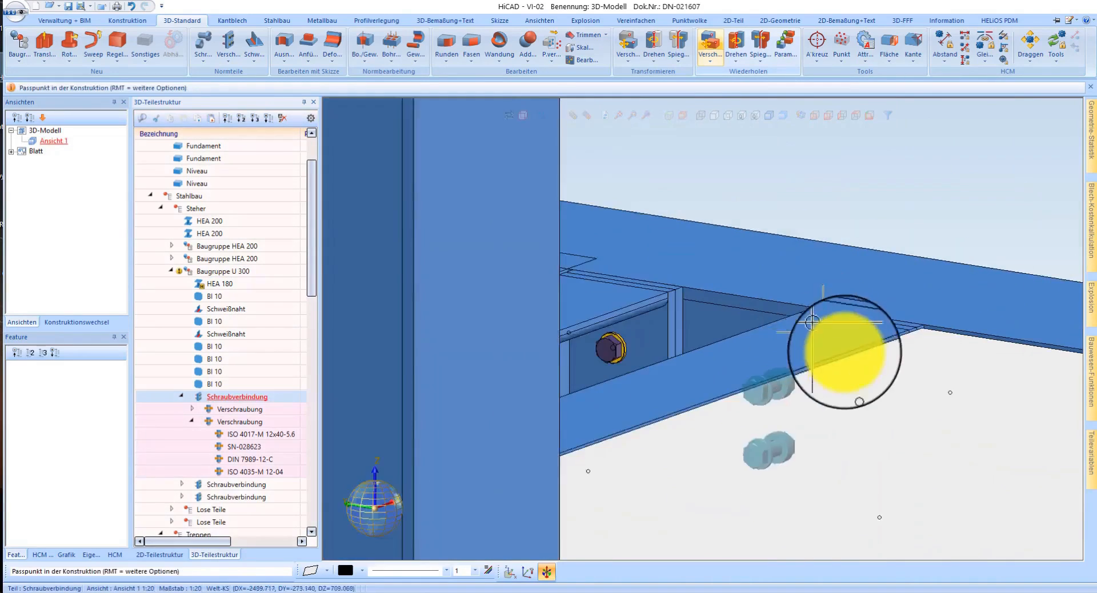
scroll(766, 331, up, 2)
scroll(635, 320, up, 2)
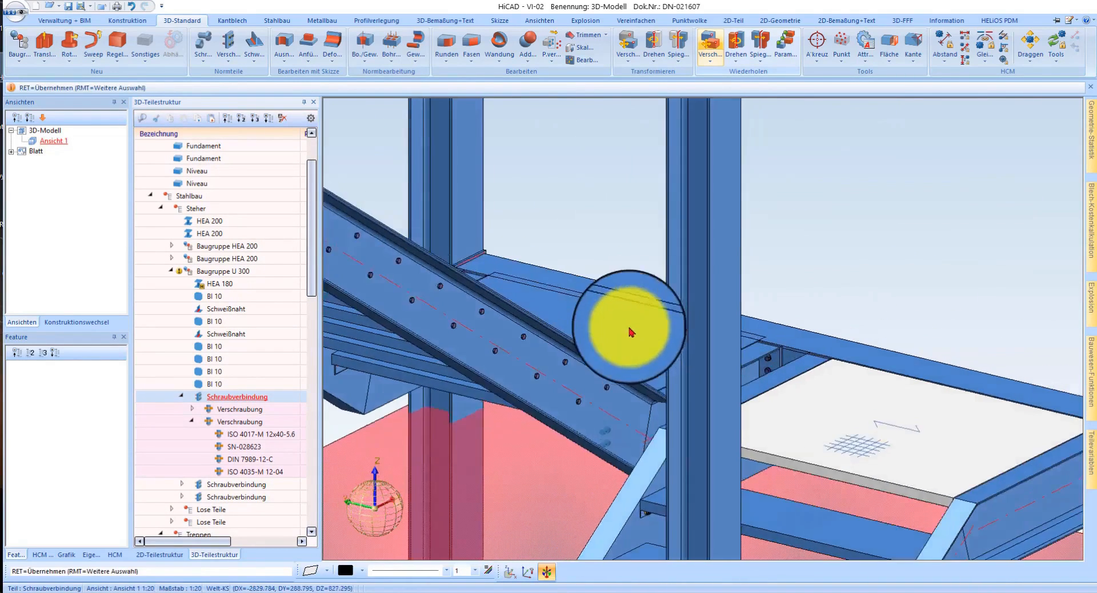
scroll(485, 246, up, 5)
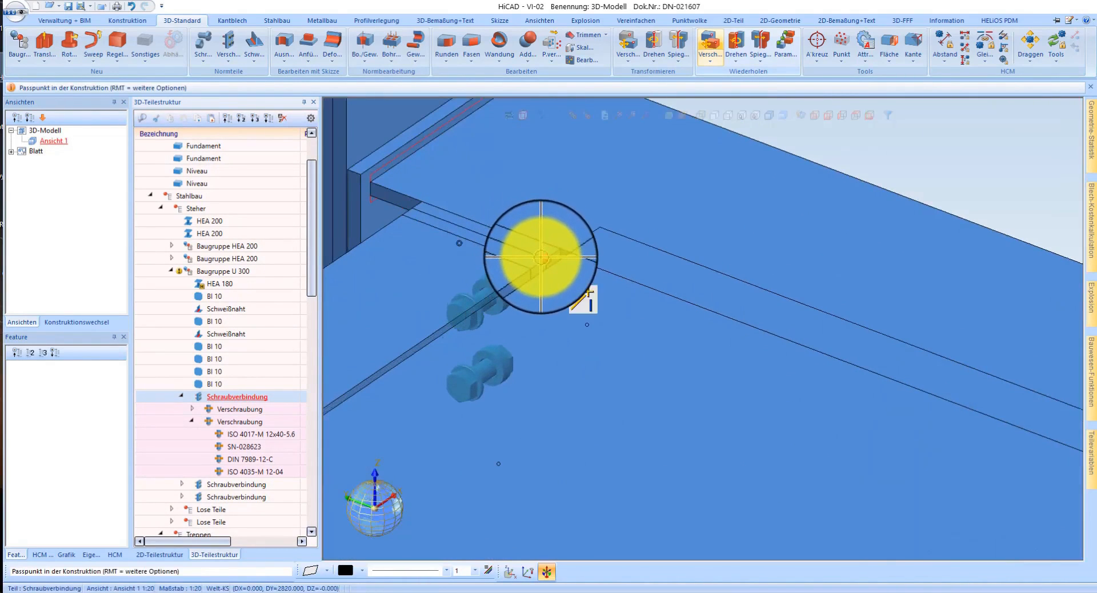
scroll(486, 234, down, 4)
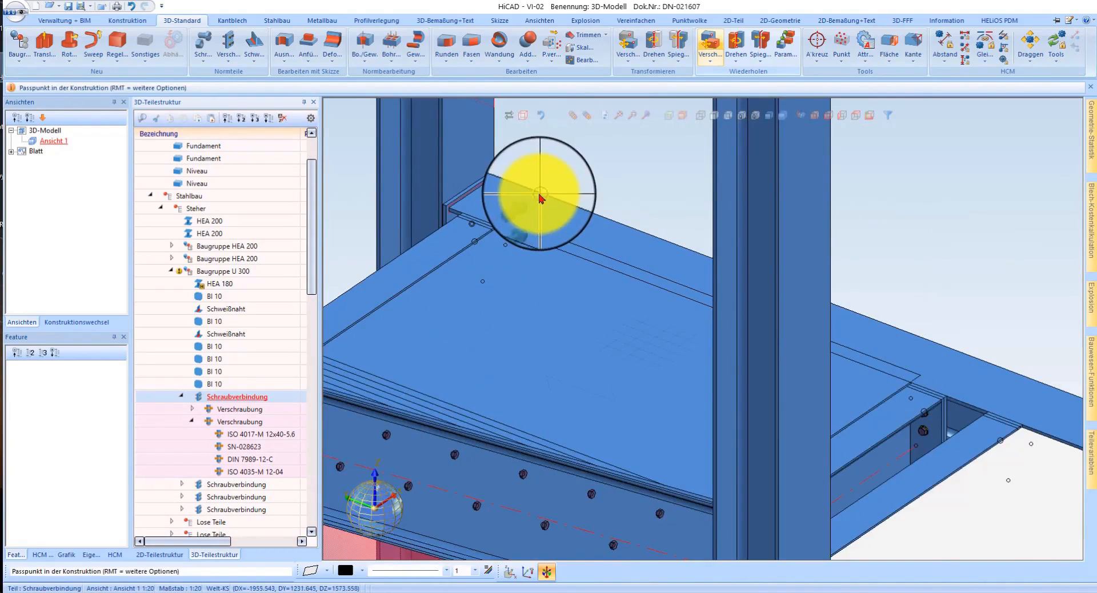
click(557, 166)
Step: Inspect a copied screw joint at another stringer's BI 10 end plate and query the parts assigned to its bolt
scroll(743, 286, down, 3)
scroll(719, 268, up, 6)
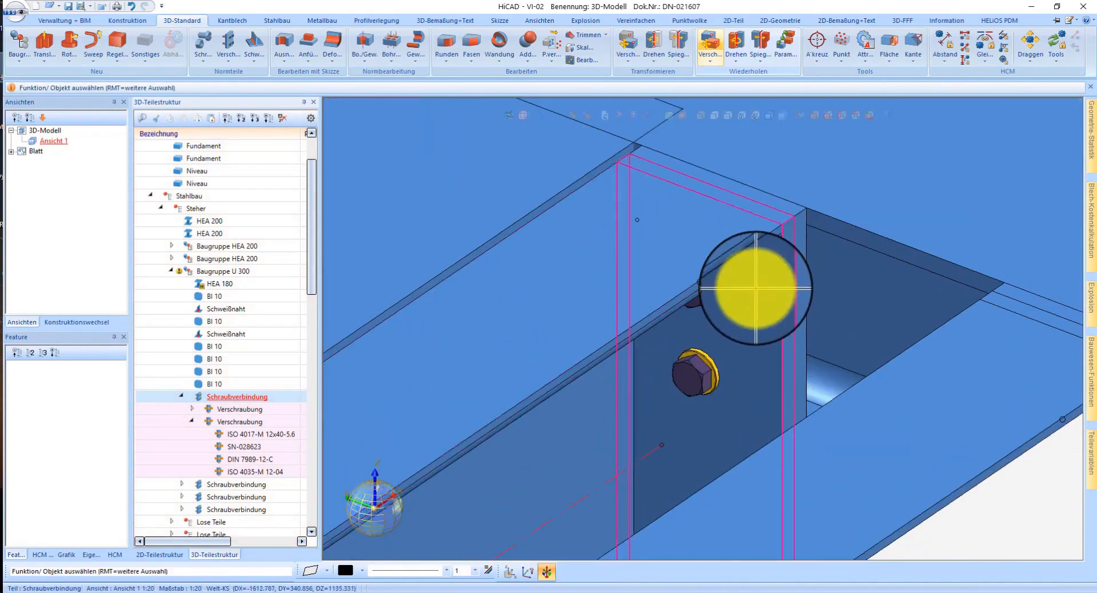
scroll(743, 254, down, 3)
scroll(749, 264, up, 4)
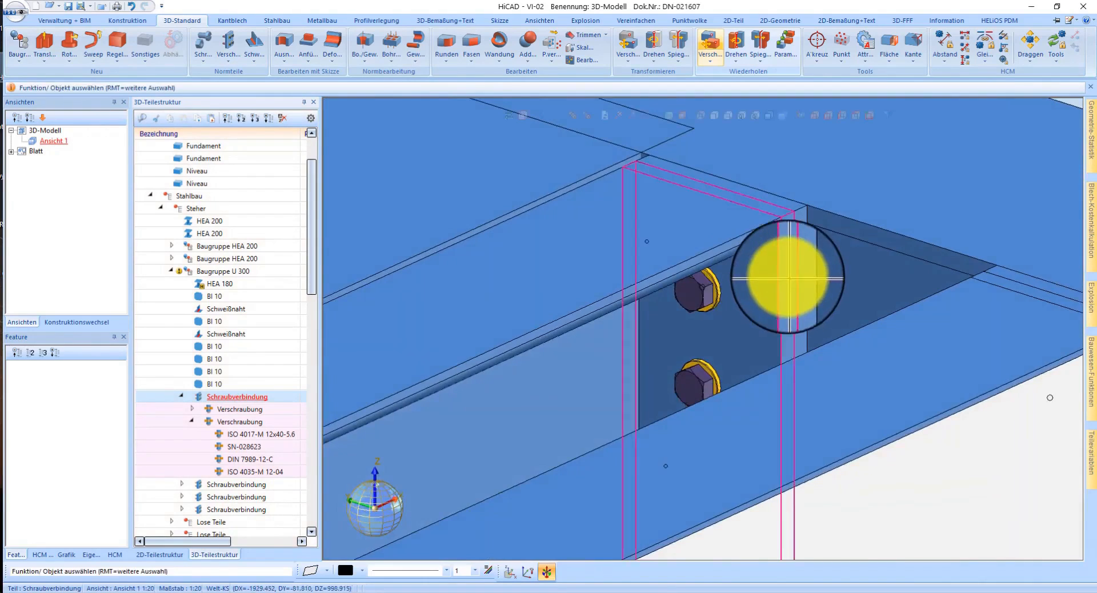
scroll(786, 274, up, 1)
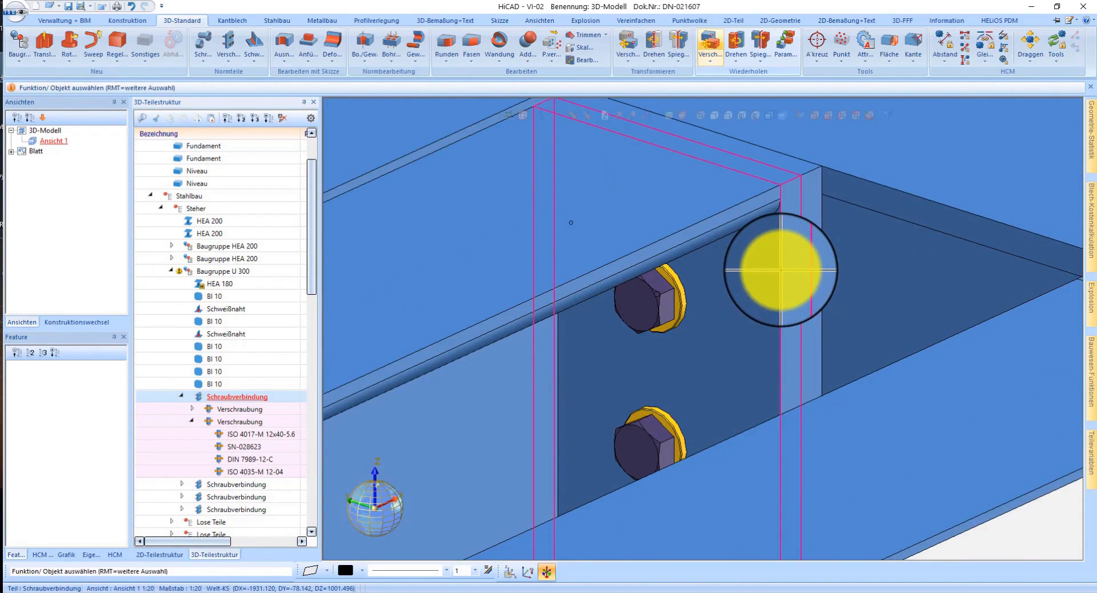
mouse_move(778, 277)
mouse_down()
mouse_move(659, 283)
mouse_move(766, 272)
mouse_up()
click(771, 281)
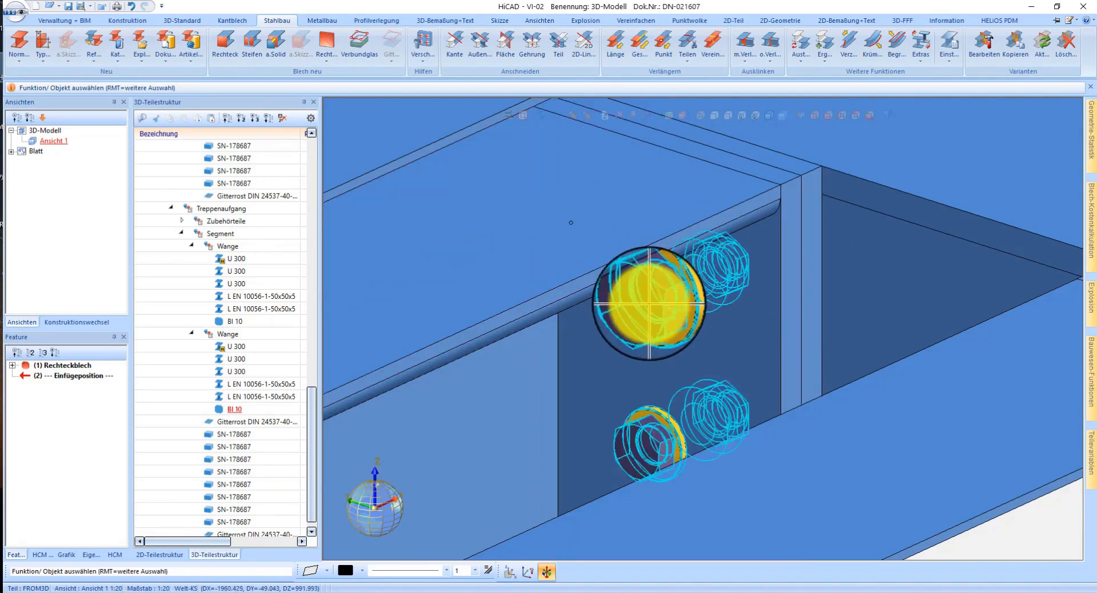
right_click(636, 327)
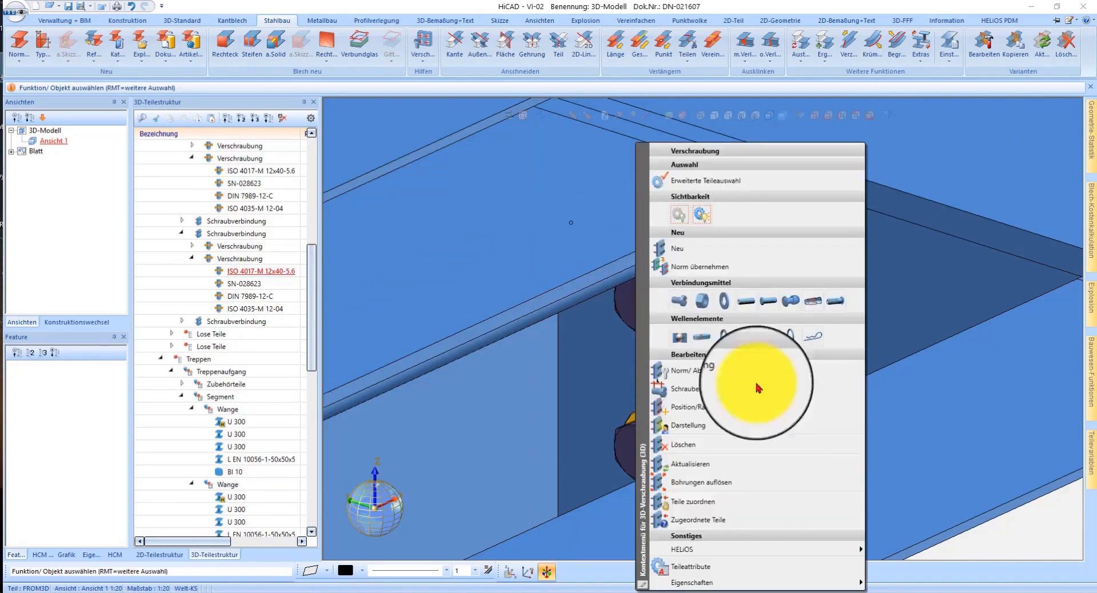
click(668, 524)
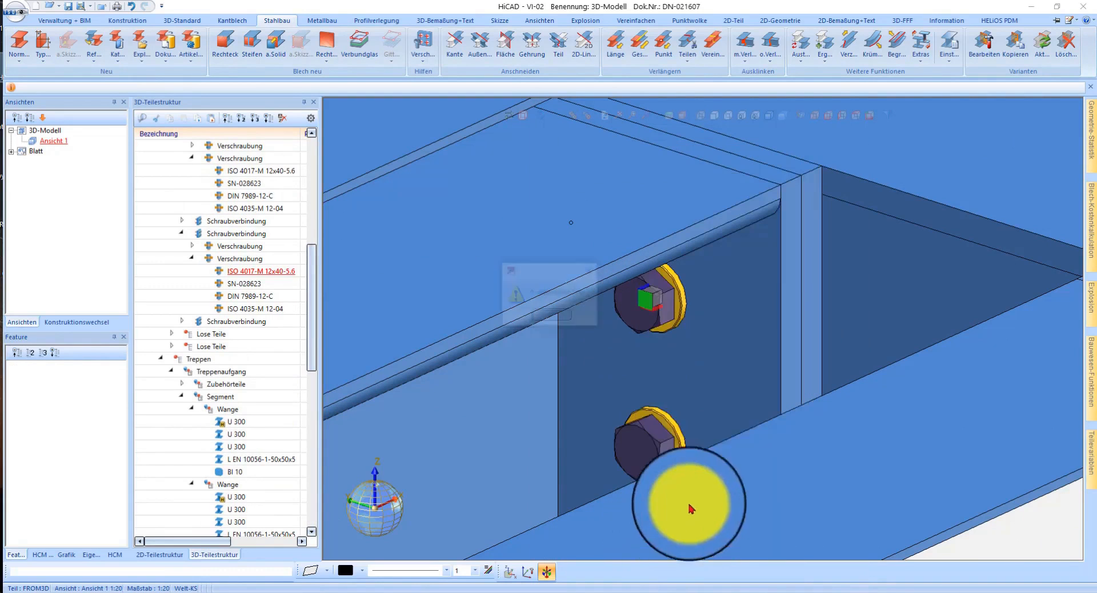
click(561, 317)
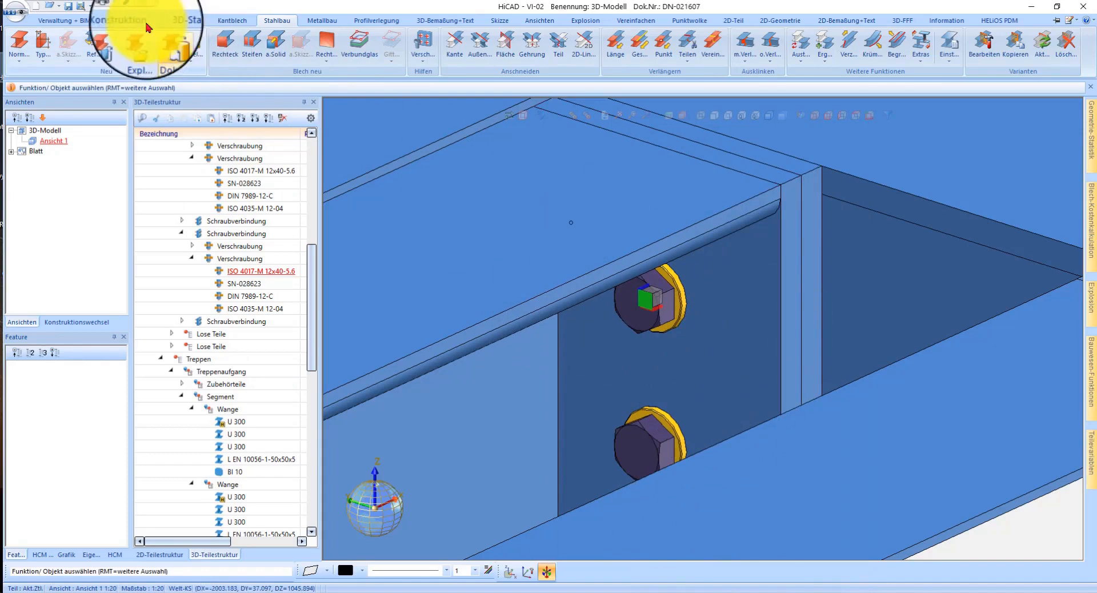
Step: Run the part-assignment check on the screw joints, keep the markings, and review the marked screws with the model hidden and shown
click(183, 20)
click(229, 54)
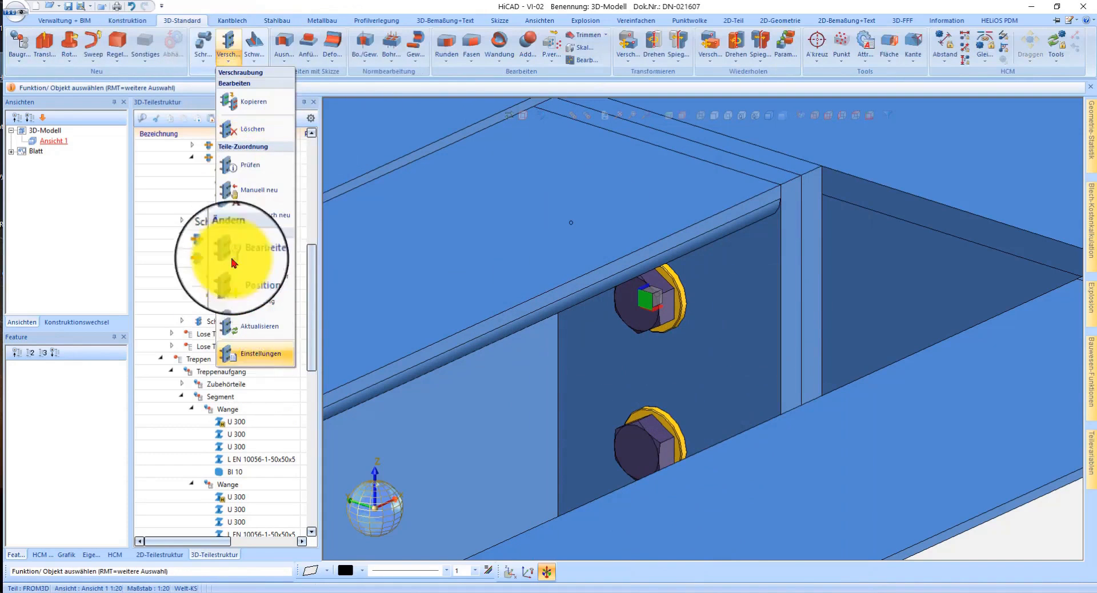
click(247, 168)
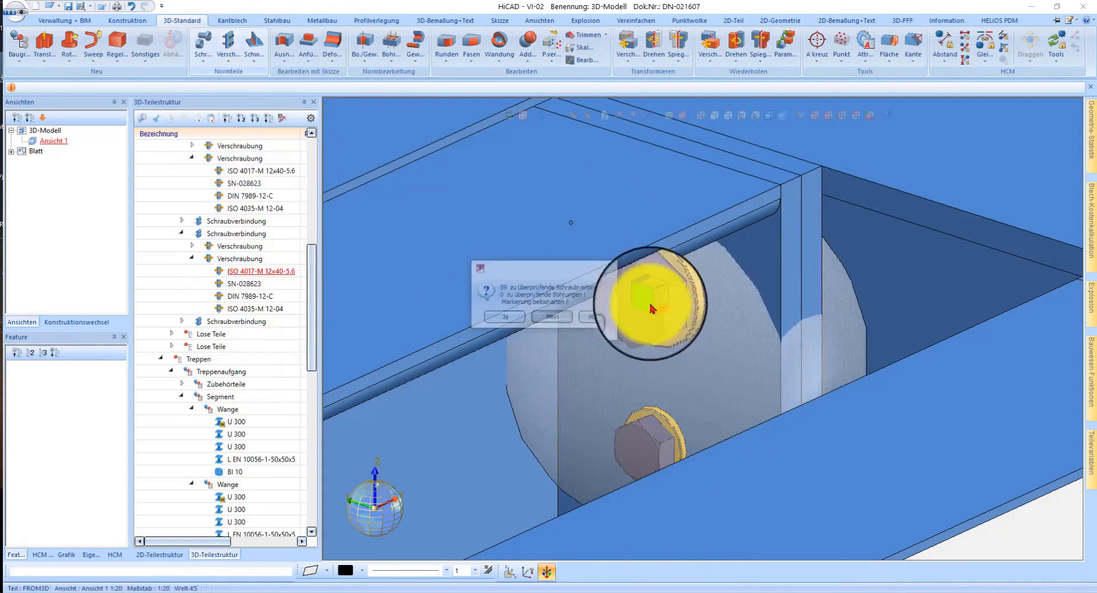
click(499, 320)
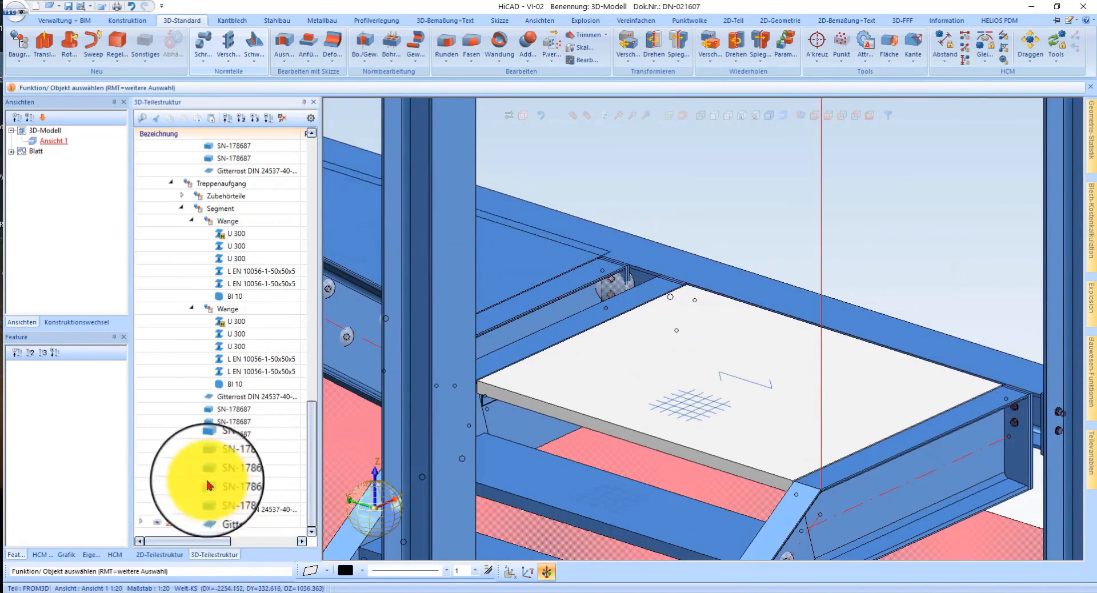
click(586, 121)
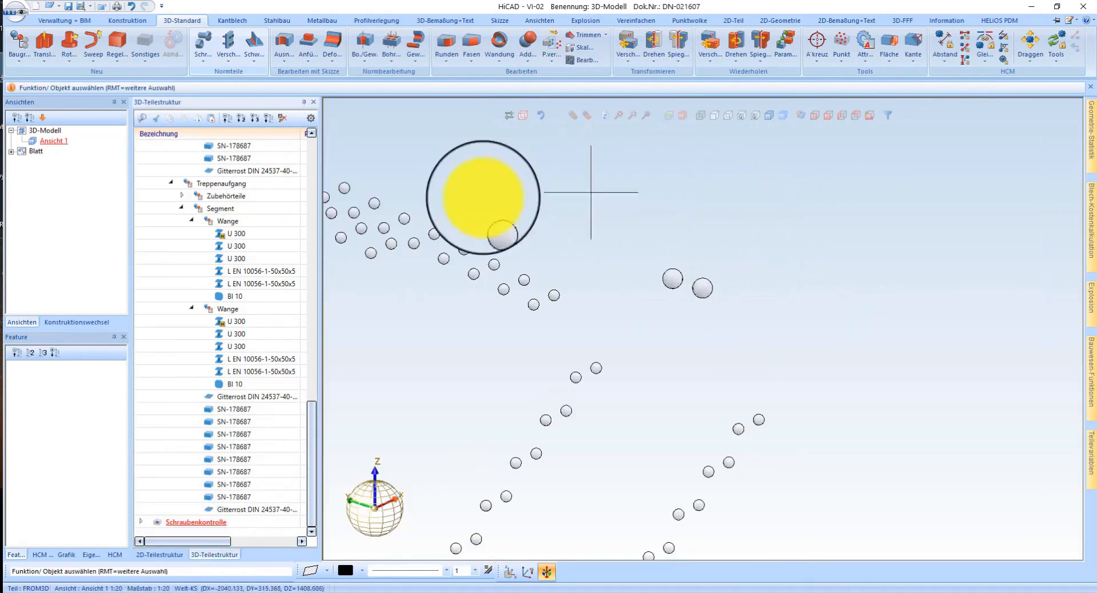
click(575, 122)
scroll(448, 275, up, 6)
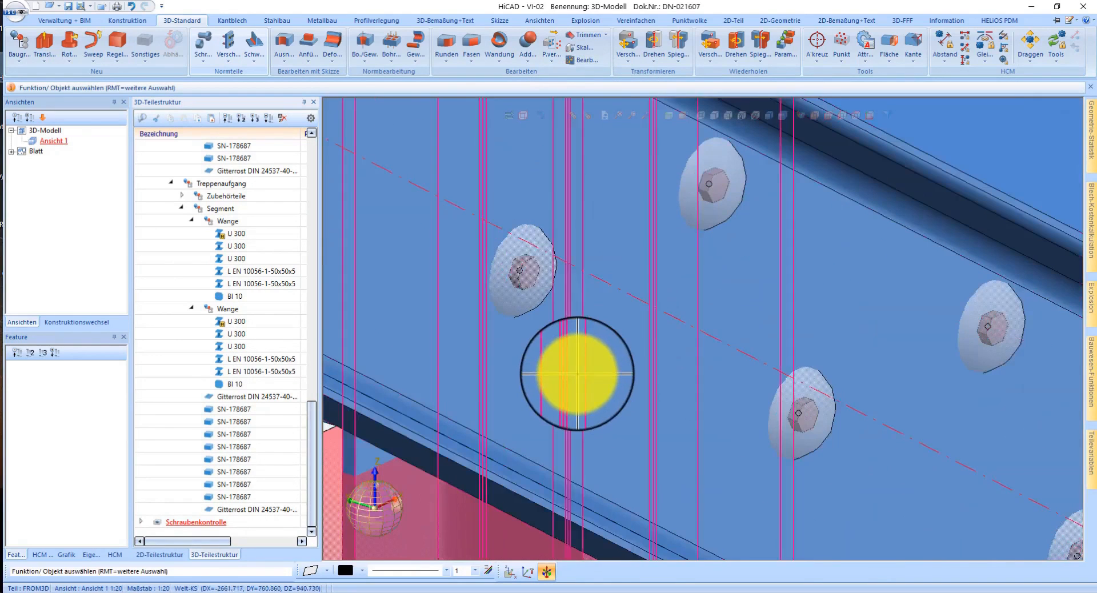
middle_drag(581, 373, 460, 395)
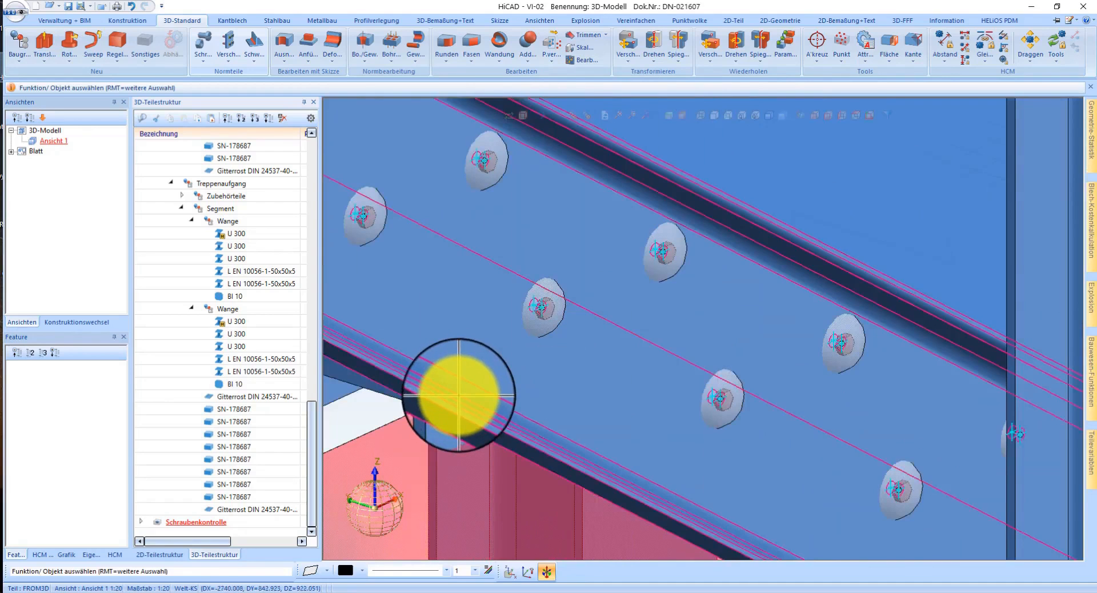
scroll(466, 320, down, 6)
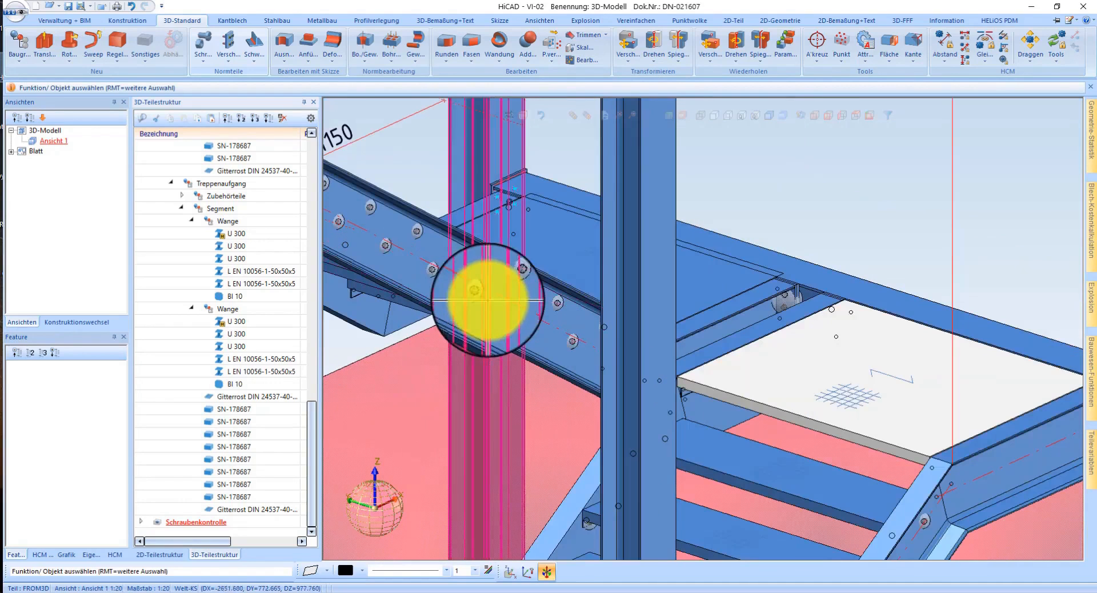
Step: Delete the Schraubenkontrolle markers and run the automatic new part assignment for the screw joints of the Treppenturm
right_click(200, 526)
click(376, 539)
scroll(735, 343, up, 10)
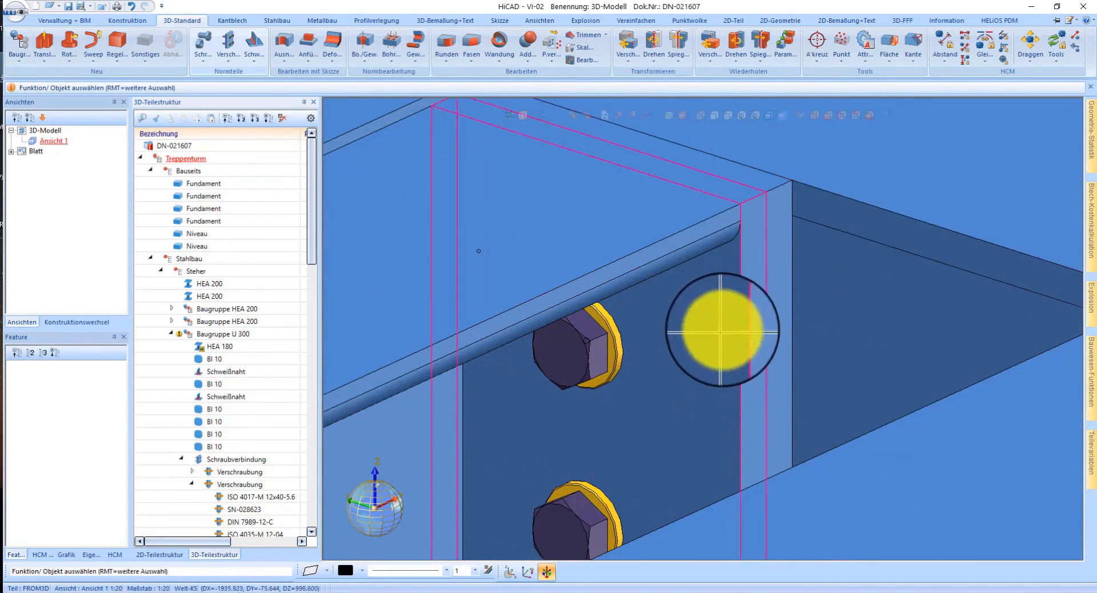
click(230, 52)
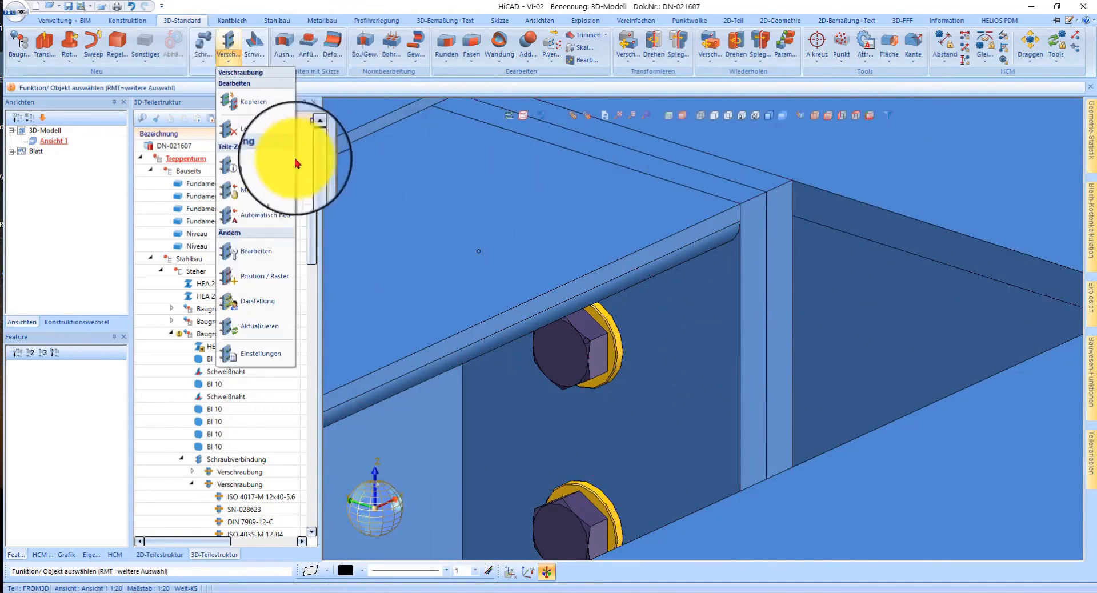
click(259, 216)
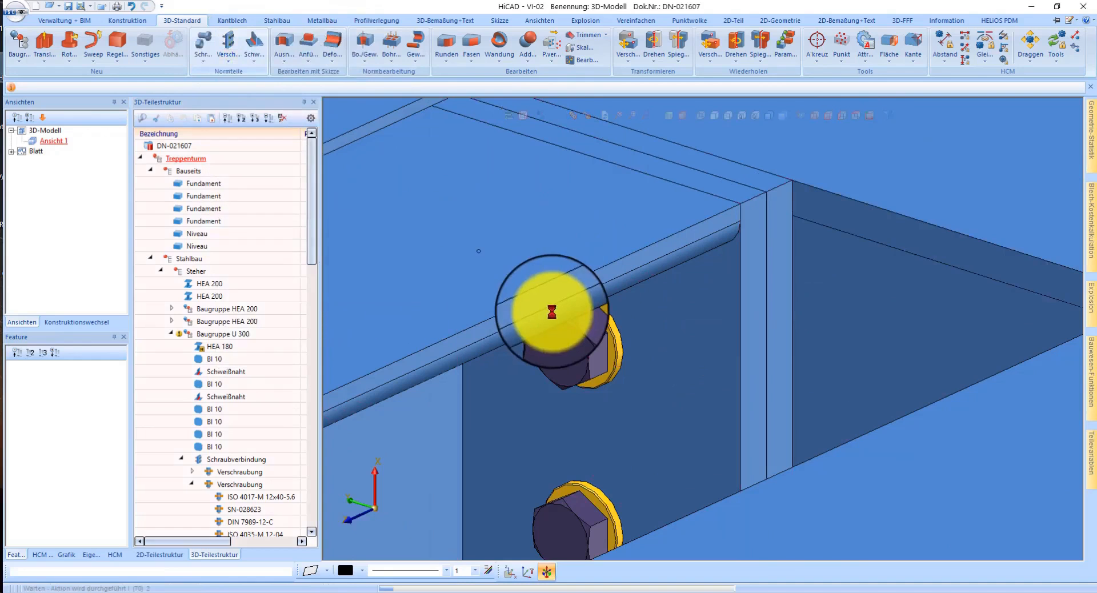
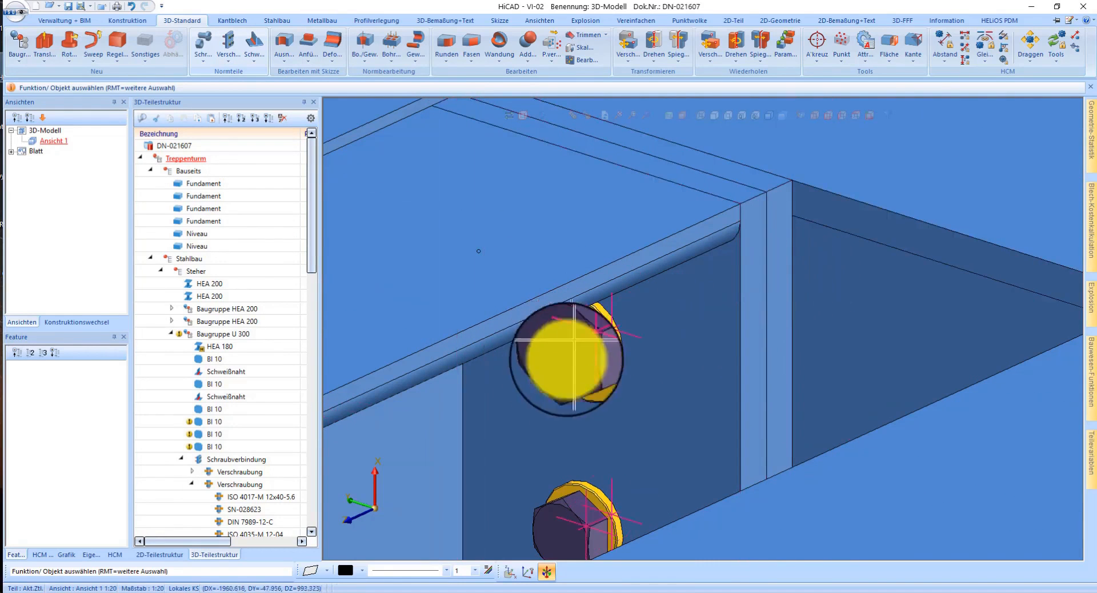
Step: Query the parts assigned to the copied M12 bolt at the stringer's BI 10 end plate
click(561, 378)
right_click(747, 397)
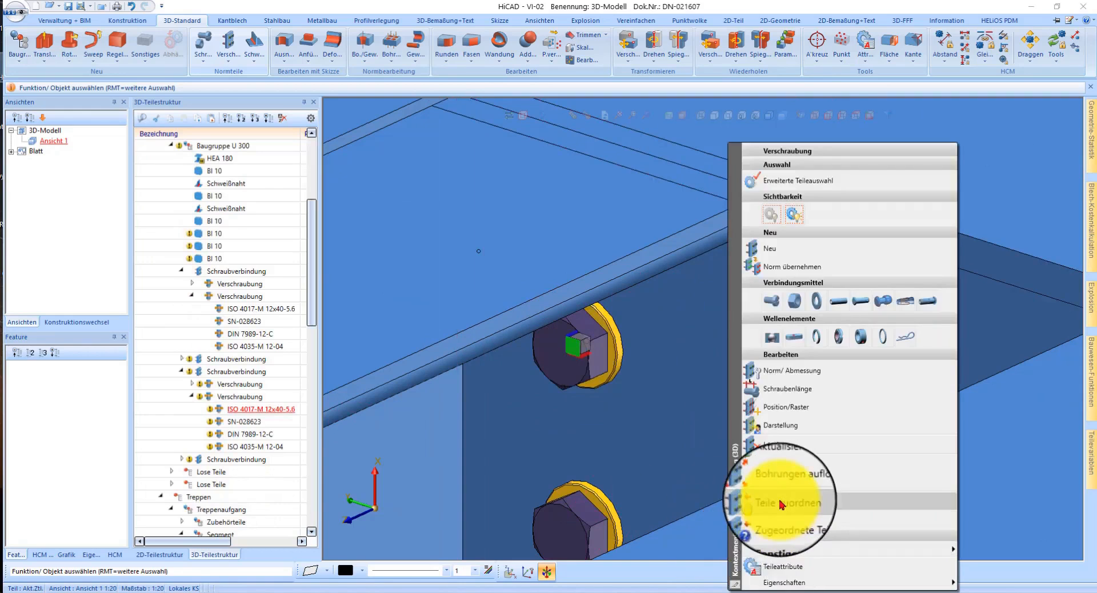
click(787, 521)
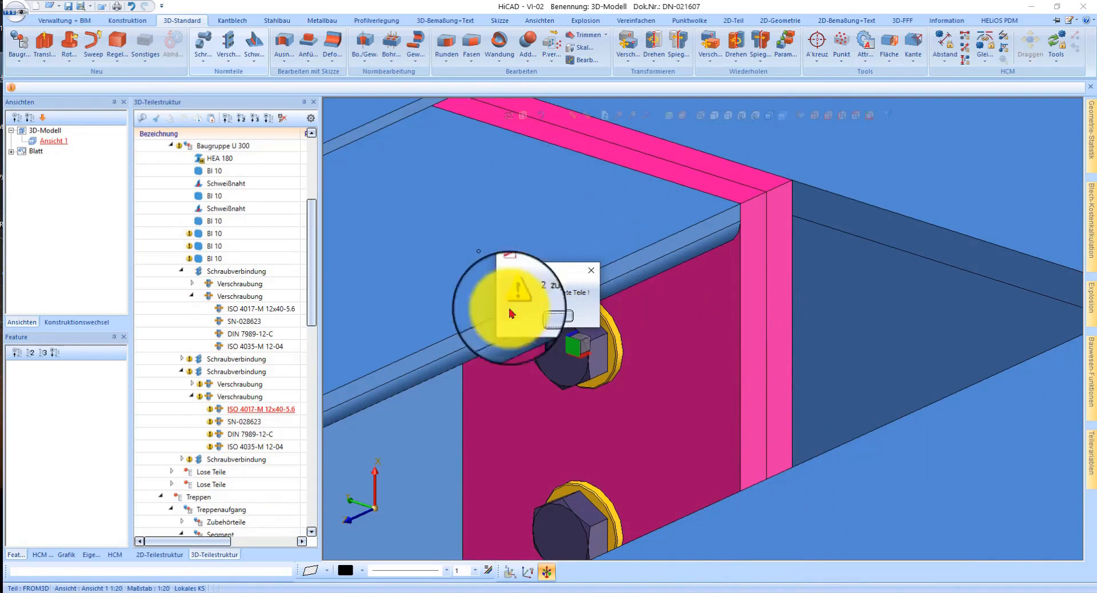
click(572, 318)
scroll(833, 330, down, 5)
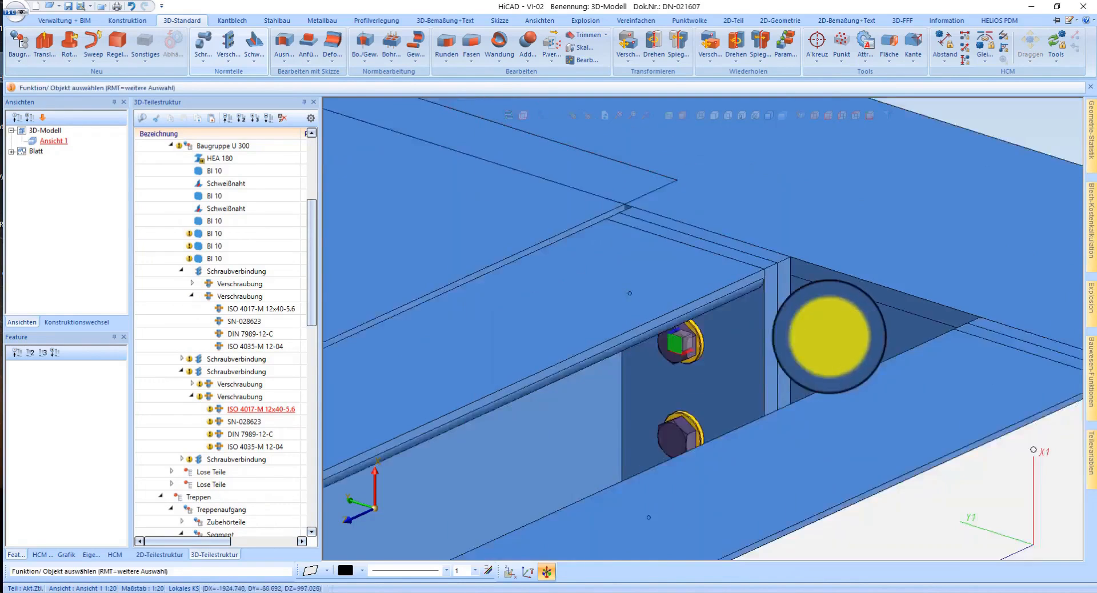
Step: Extend the edge of the landing's Gitterrost DIN 24537 with an extension vector picked between points at the bolted stringer connections
scroll(524, 220, up, 5)
middle_drag(606, 288, 684, 305)
scroll(571, 379, down, 5)
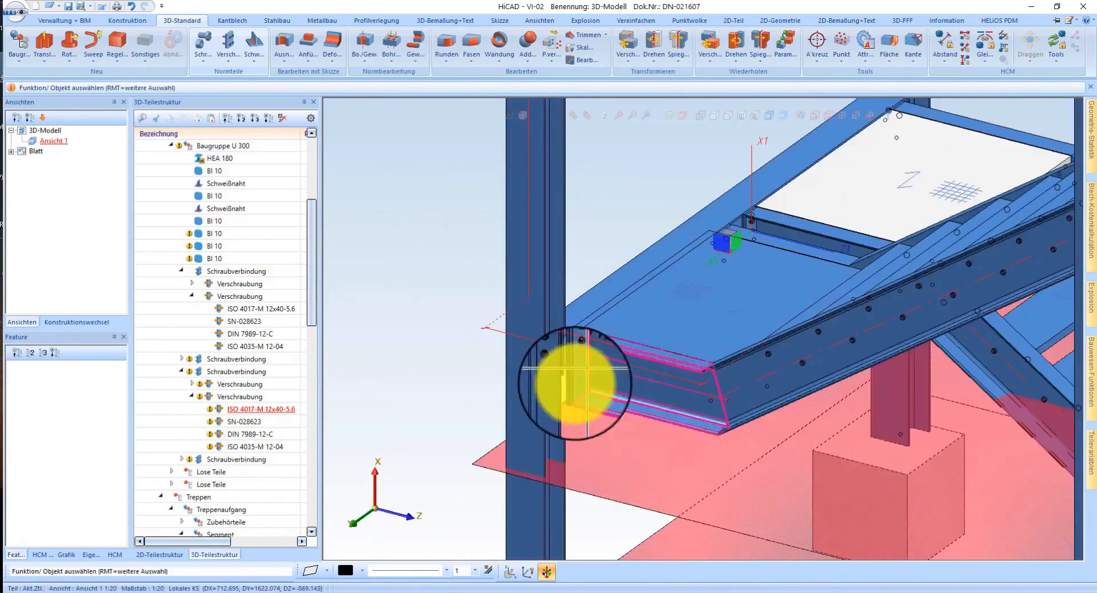
scroll(620, 318, up, 4)
middle_drag(702, 363, 899, 363)
scroll(842, 318, up, 3)
scroll(684, 282, up, 5)
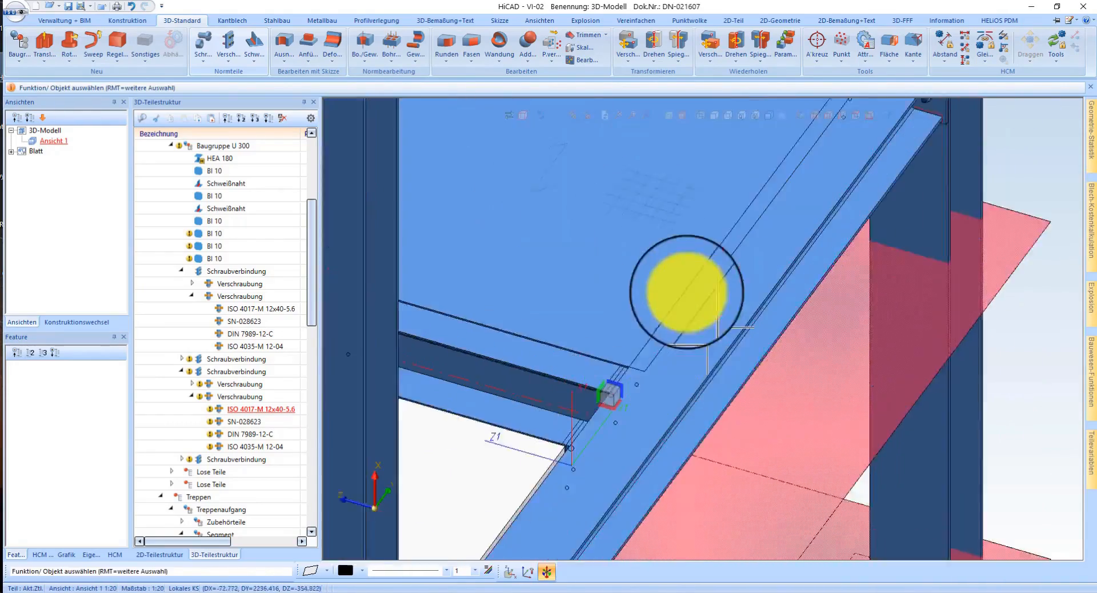
scroll(598, 401, down, 4)
scroll(576, 404, up, 4)
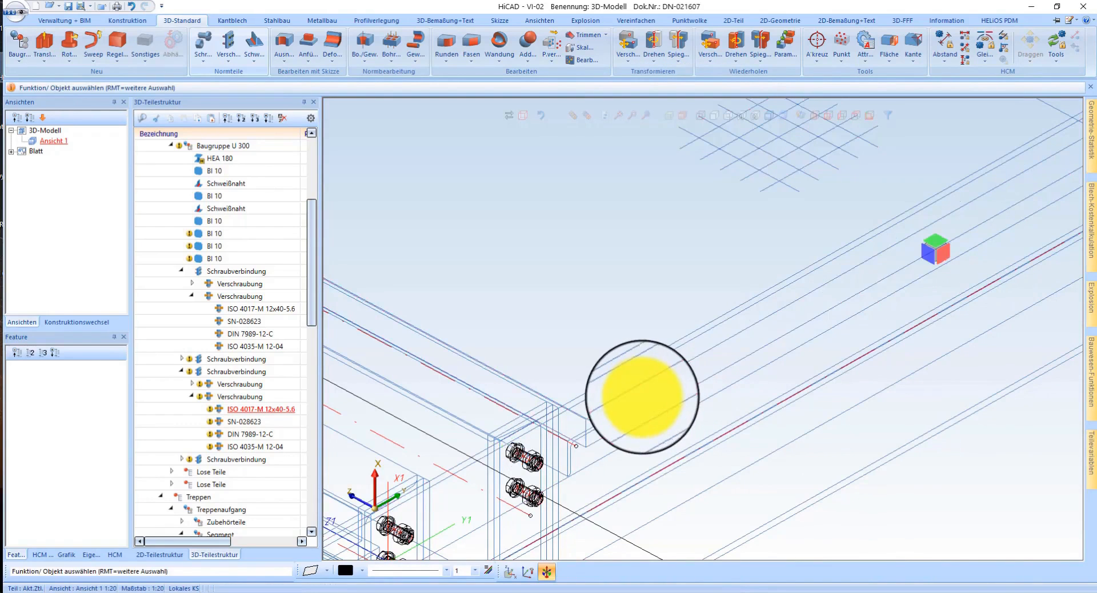
right_click(685, 330)
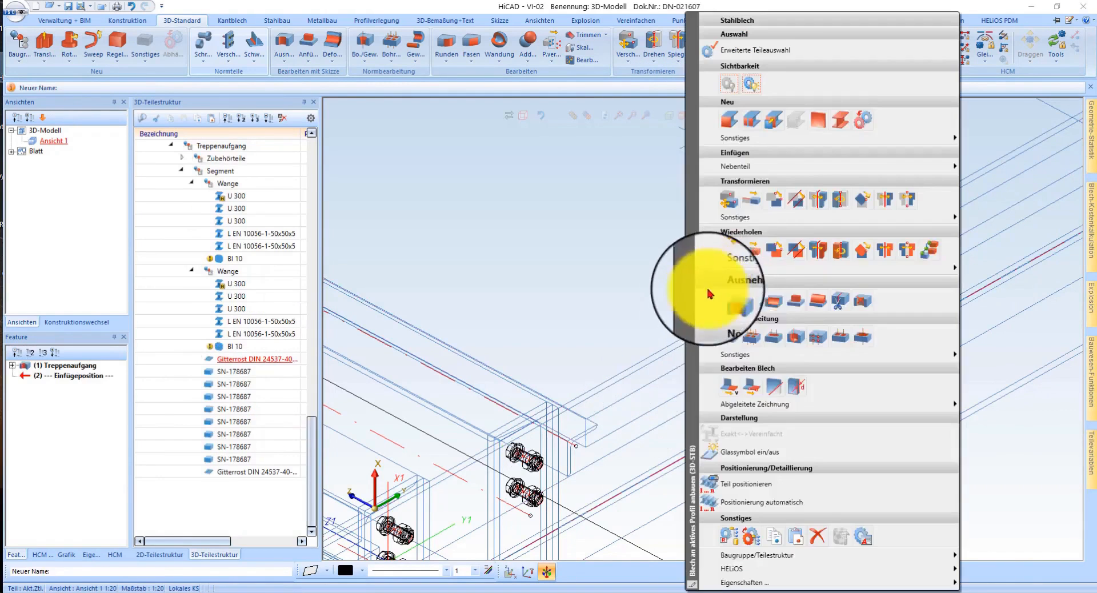
click(758, 385)
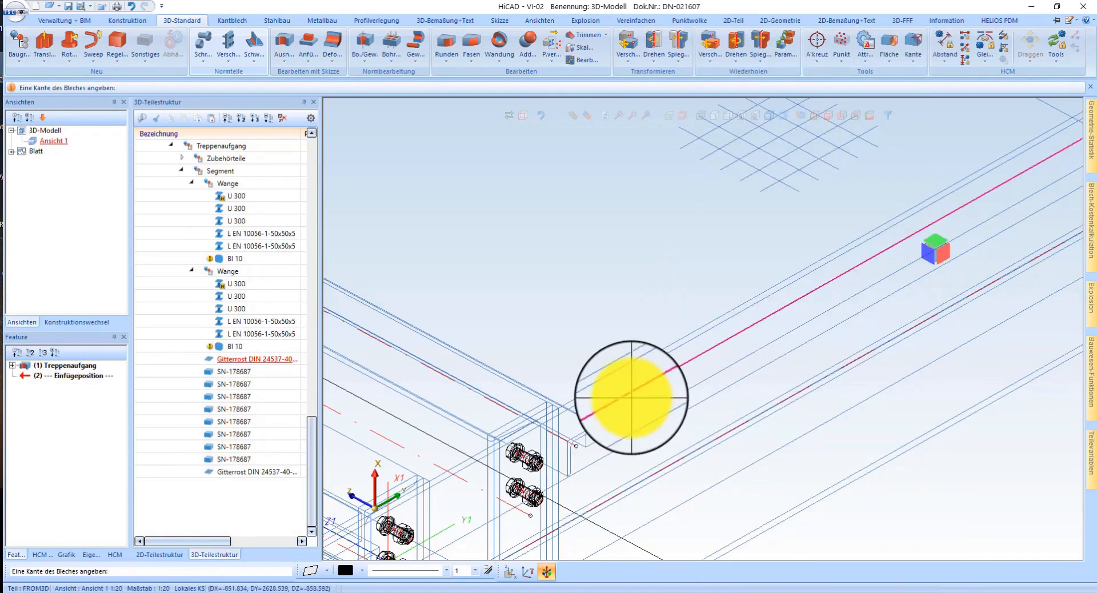
click(589, 448)
scroll(616, 400, up, 4)
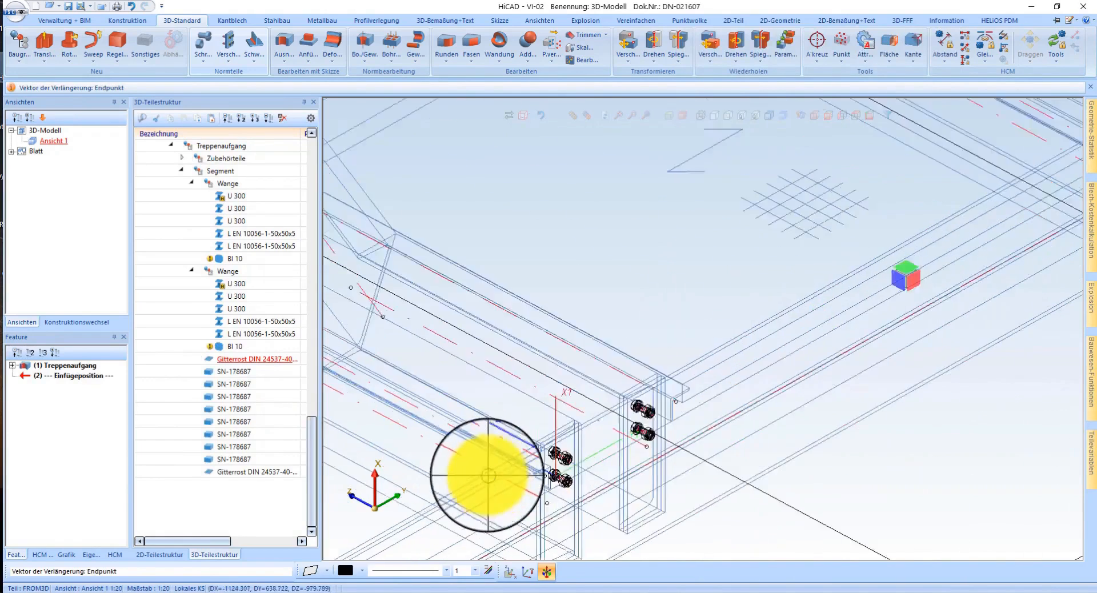
click(658, 429)
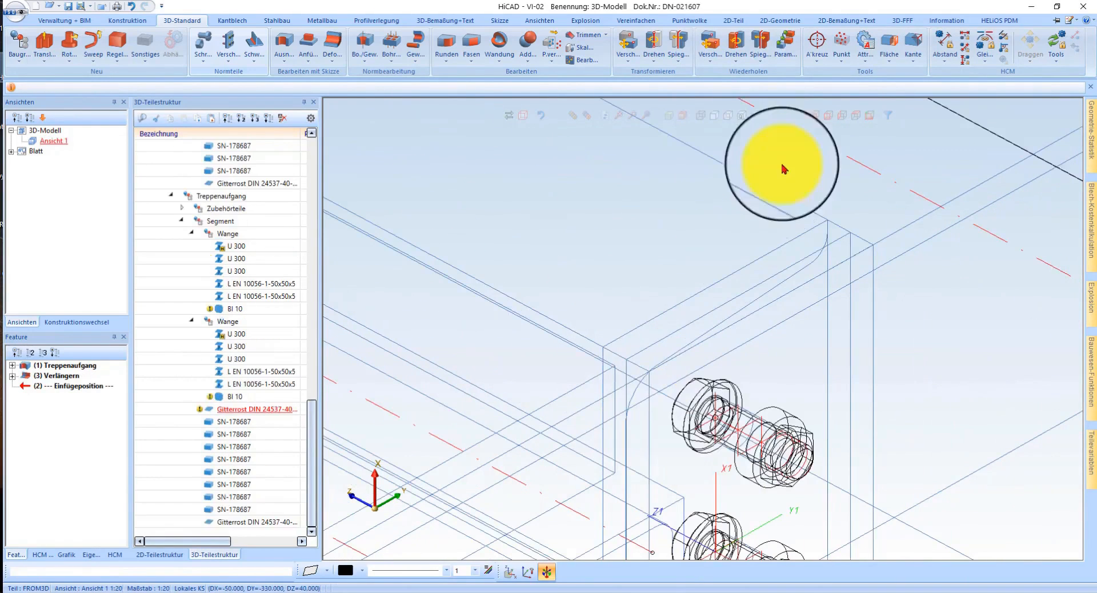
click(768, 123)
scroll(662, 411, down, 4)
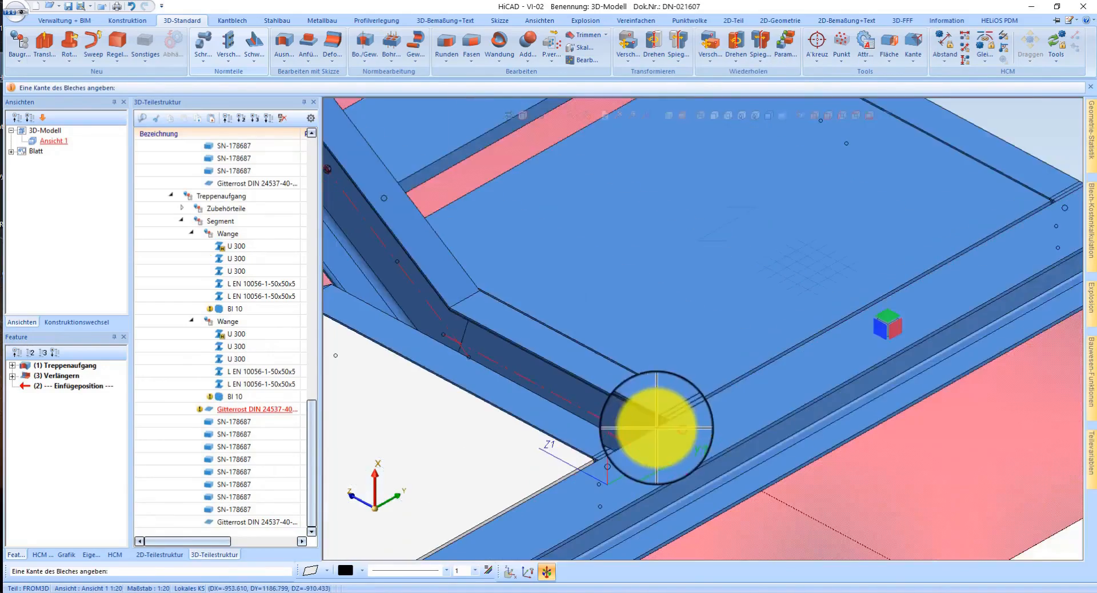
click(733, 316)
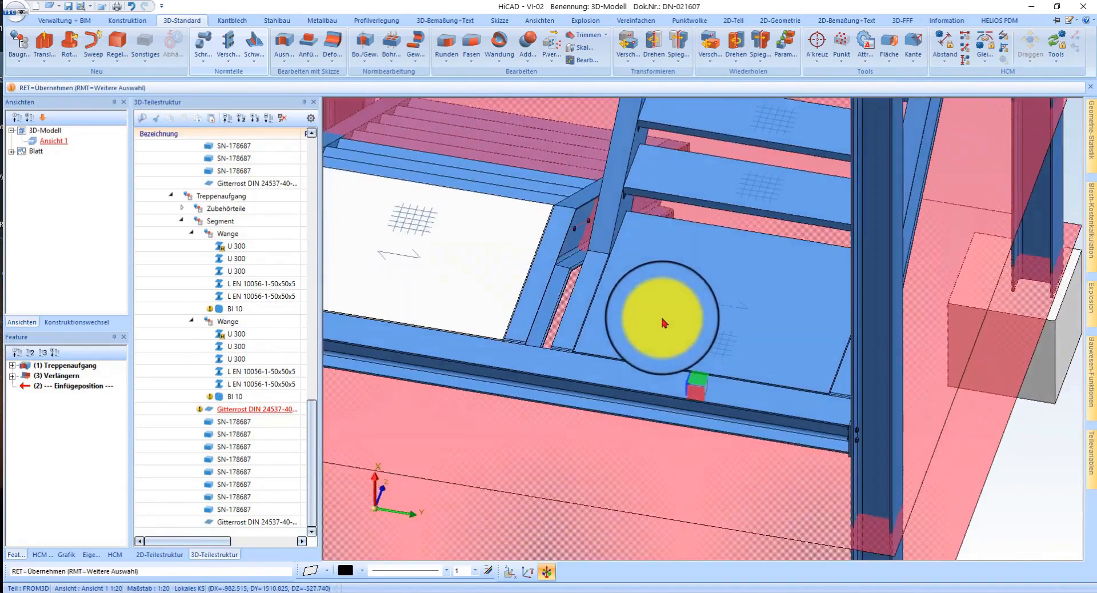
Step: Define the processing plane at the front corner of the upper landing's U 300 stringer
middle_drag(764, 315, 762, 424)
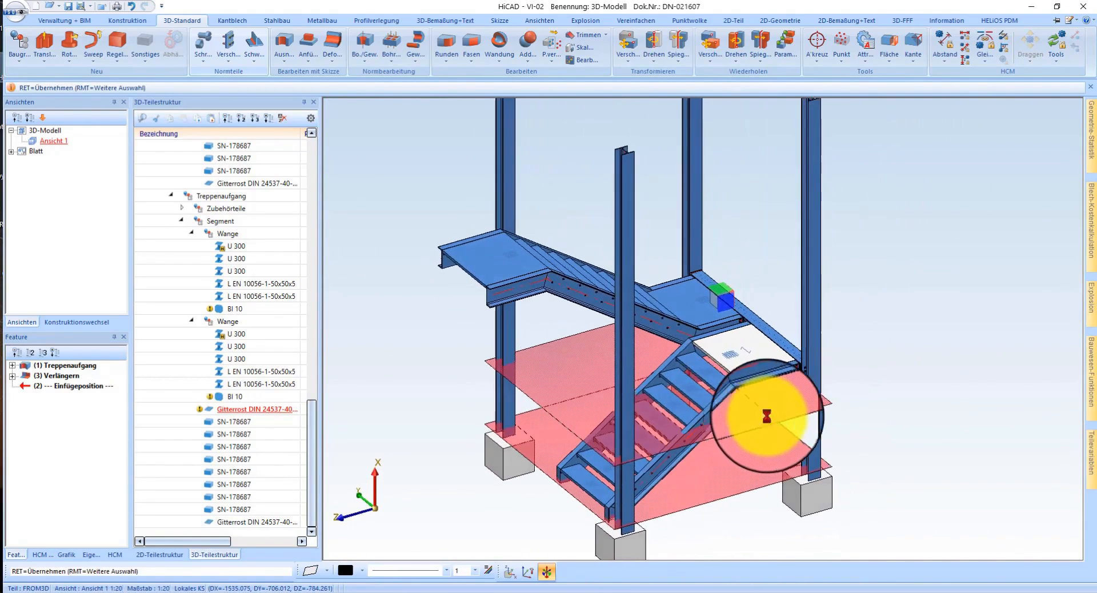
scroll(551, 289, up, 6)
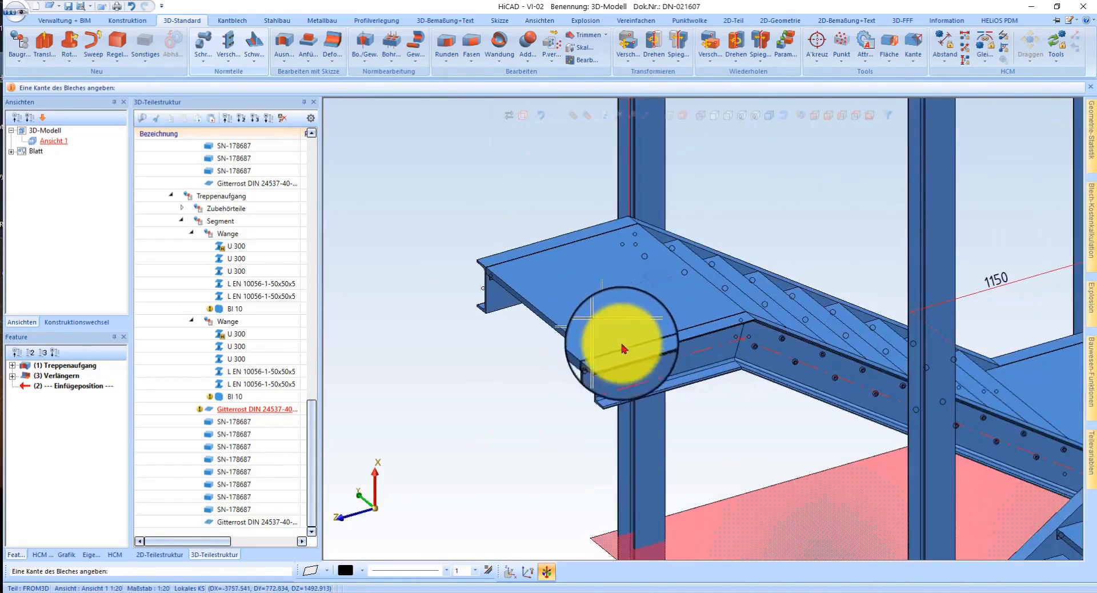
scroll(623, 350, down, 3)
middle_drag(623, 349, 656, 360)
scroll(534, 326, up, 3)
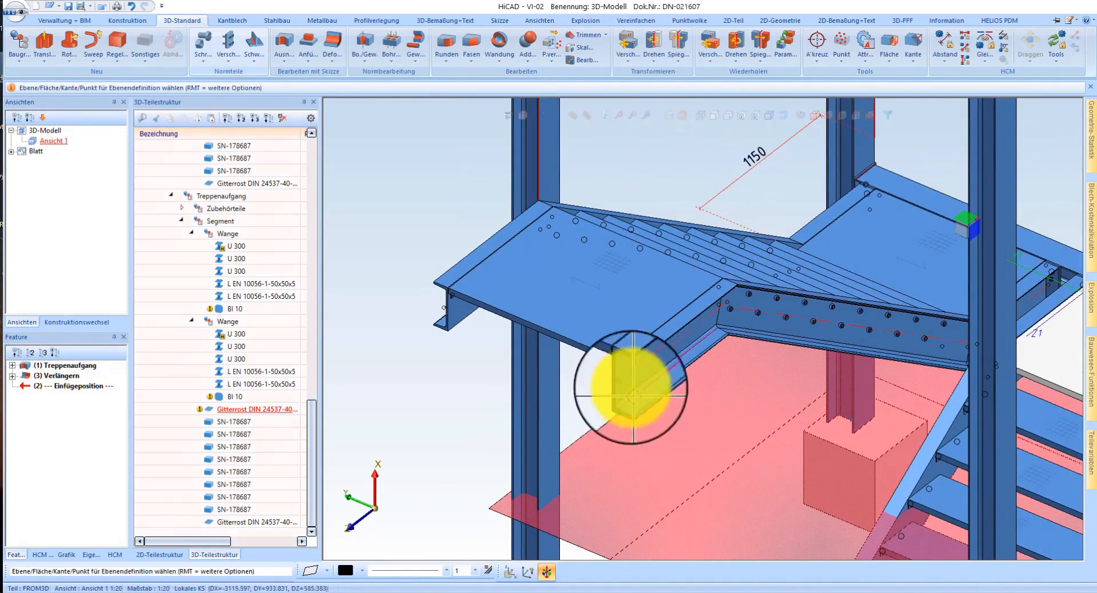
scroll(632, 394, up, 3)
click(747, 320)
scroll(808, 336, down, 5)
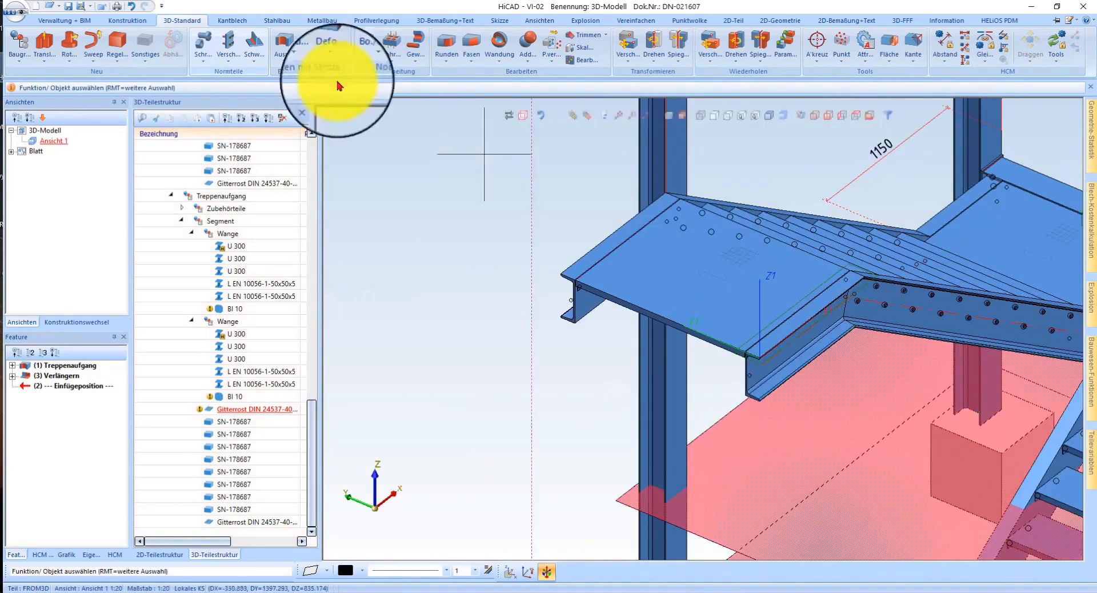
Step: Insert a U 300 profile across the upper landing's open end, aligned Oben links and flipped so its flanges face outward
scroll(751, 309, up, 5)
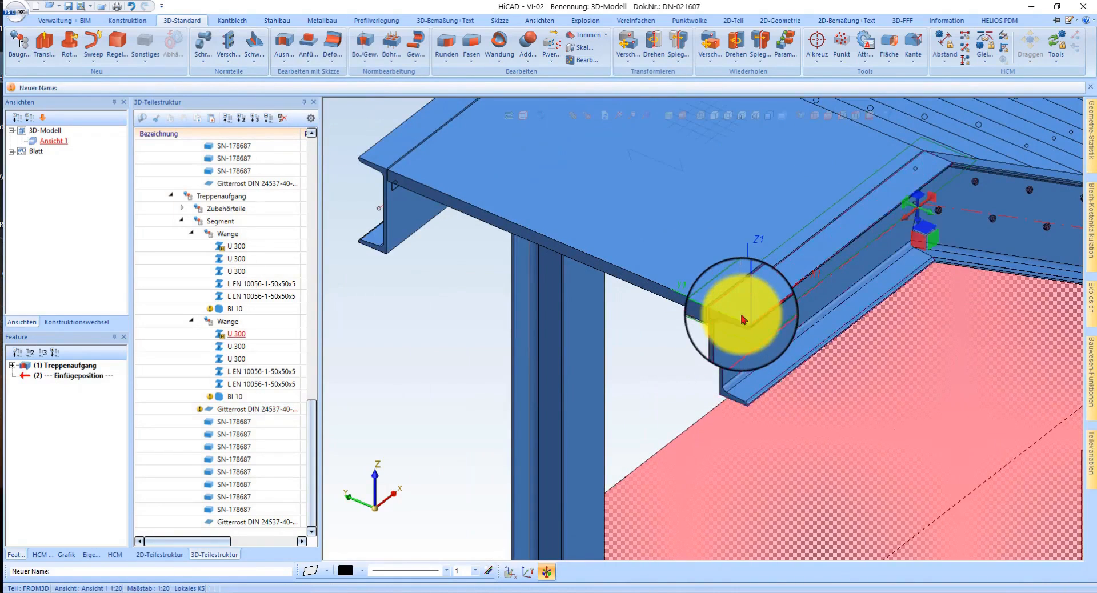
right_click(744, 319)
key(Escape)
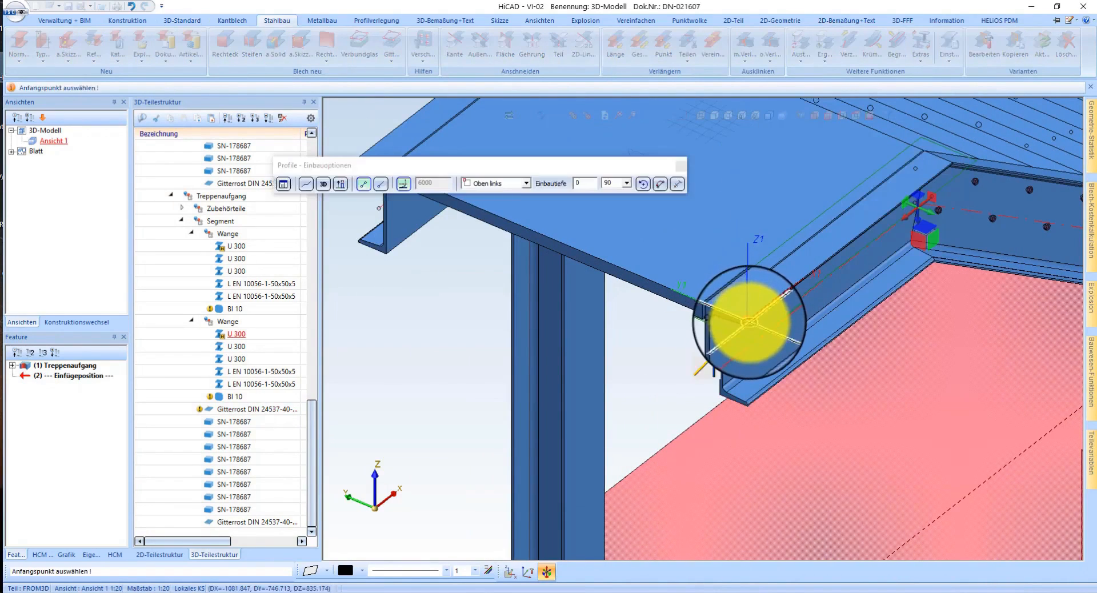
click(719, 338)
scroll(657, 340, down, 5)
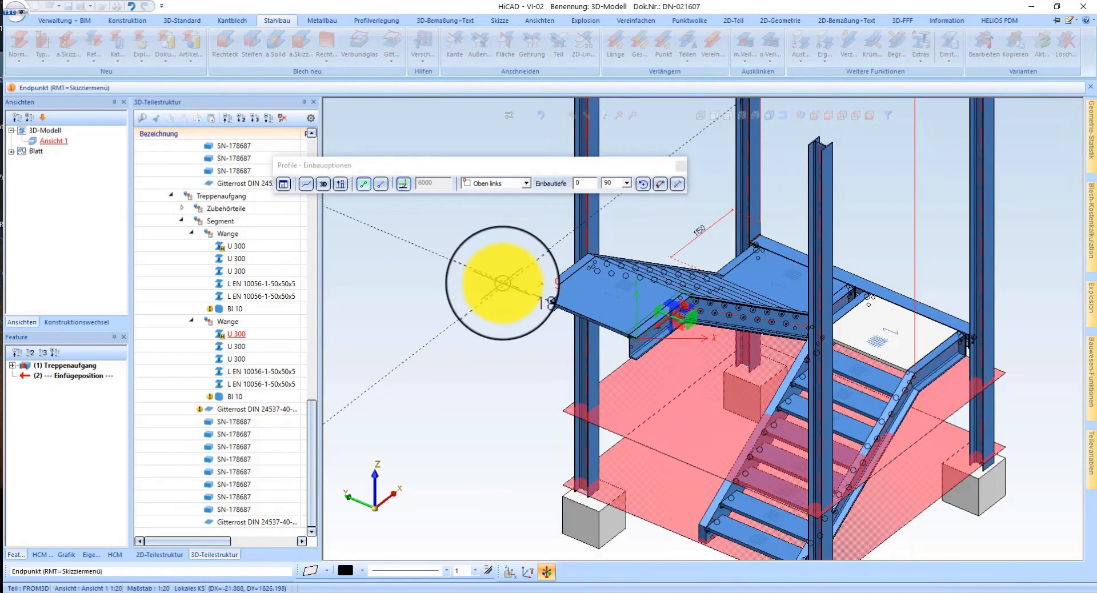
scroll(623, 326, up, 5)
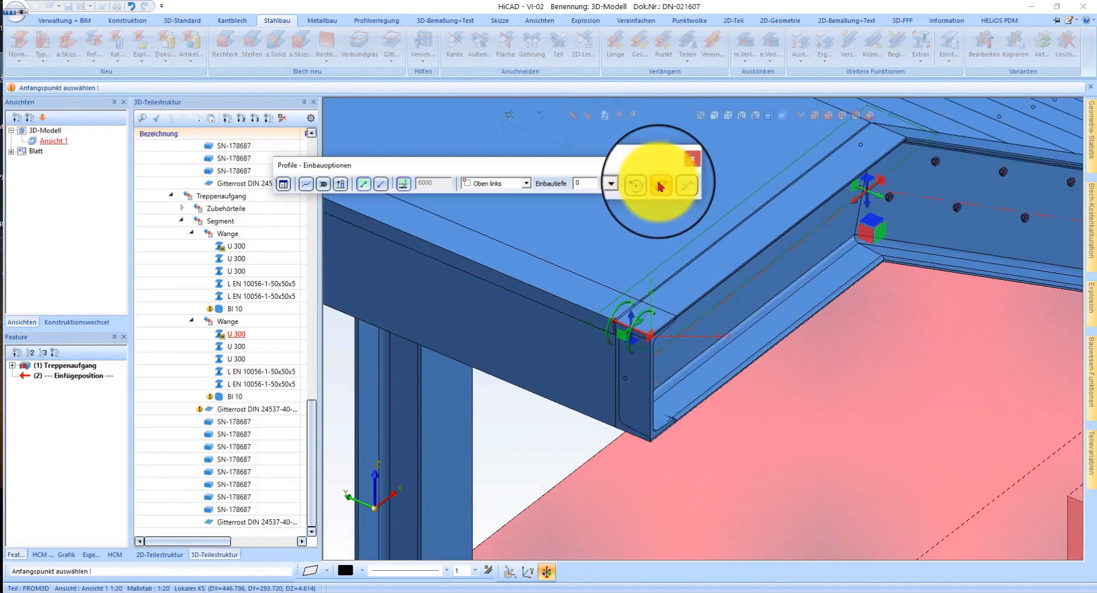
click(661, 185)
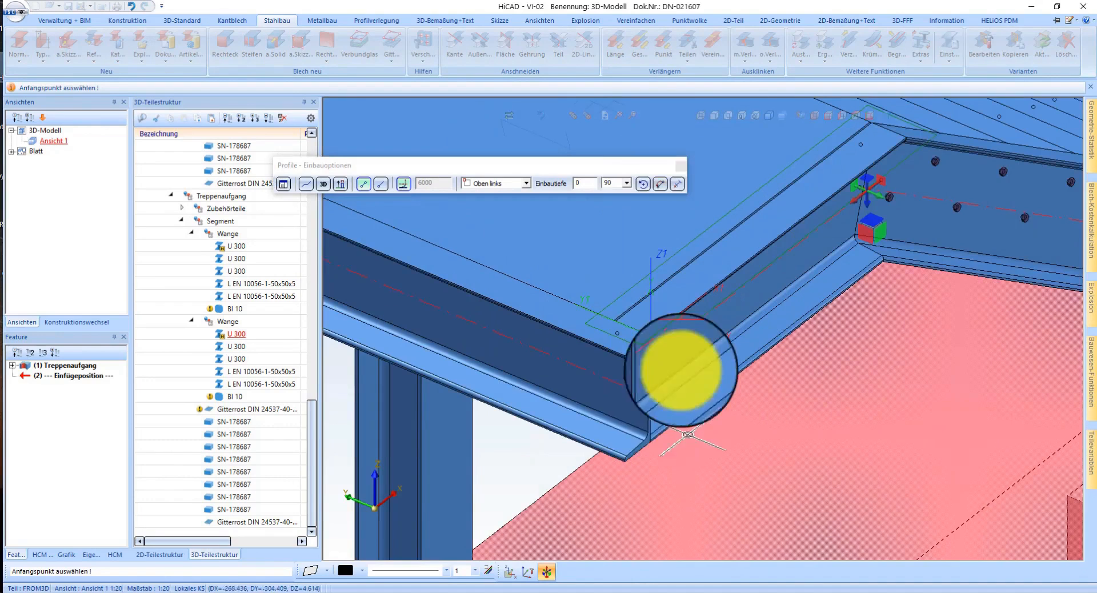
click(632, 406)
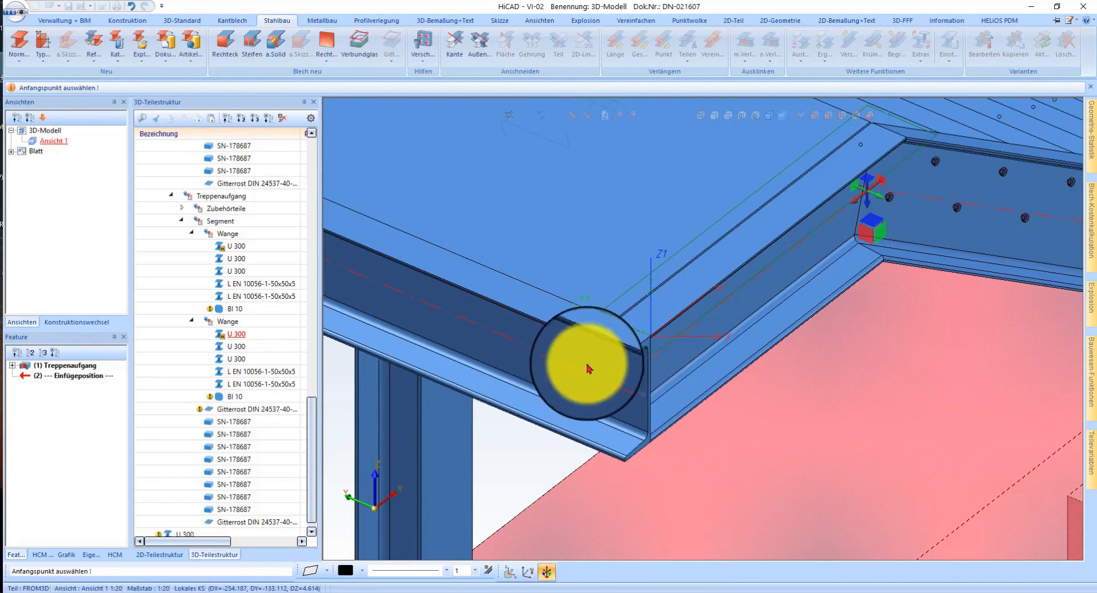
Step: Examine the upper landing's corner from several sides and highlight the adjoining Wange assembly
scroll(632, 279, down, 3)
middle_drag(649, 285, 536, 284)
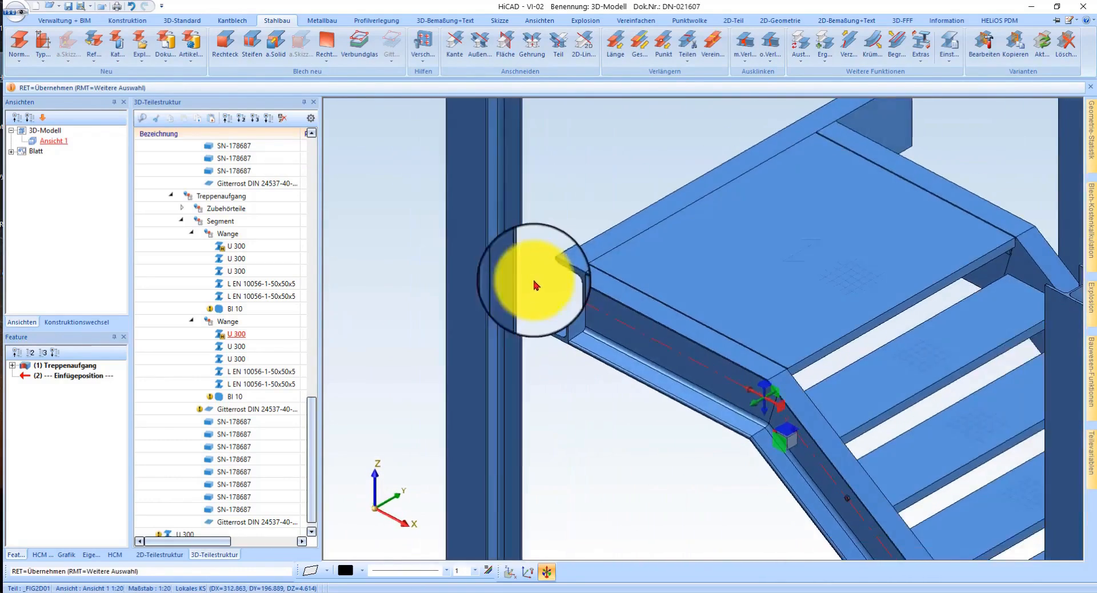
scroll(649, 264, down, 5)
scroll(831, 507, up, 4)
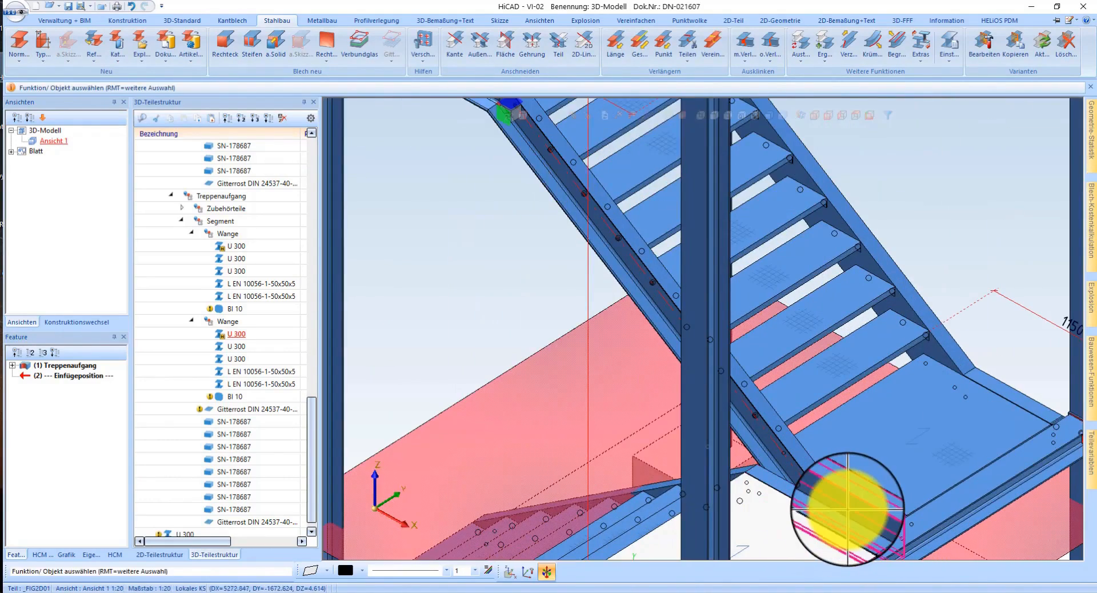
double_click(849, 512)
right_click(466, 288)
click(409, 269)
scroll(601, 395, down, 4)
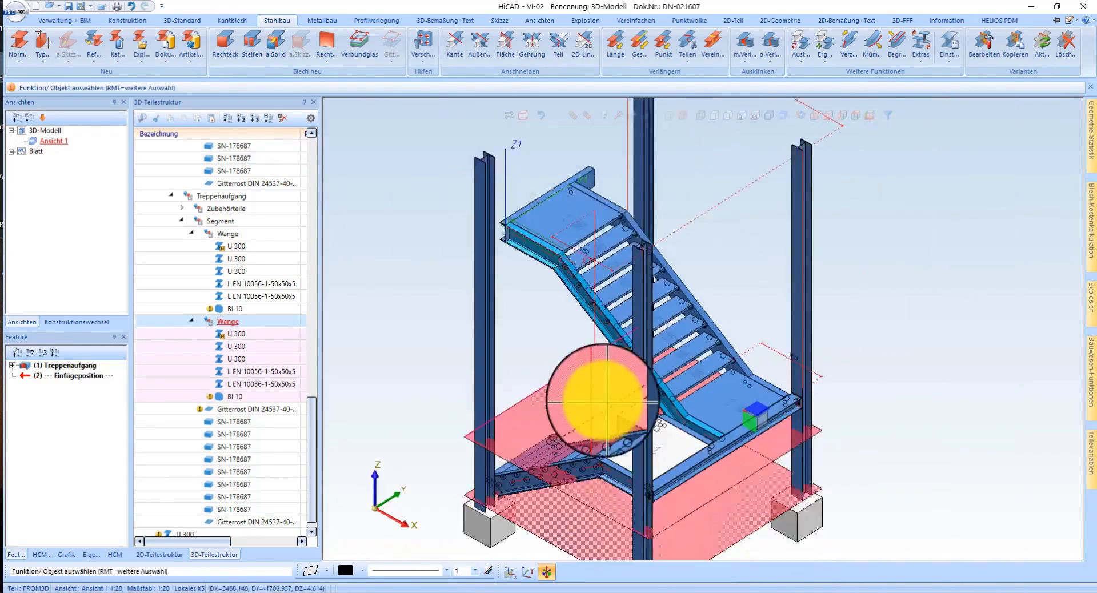
scroll(512, 157, up, 3)
scroll(485, 240, up, 5)
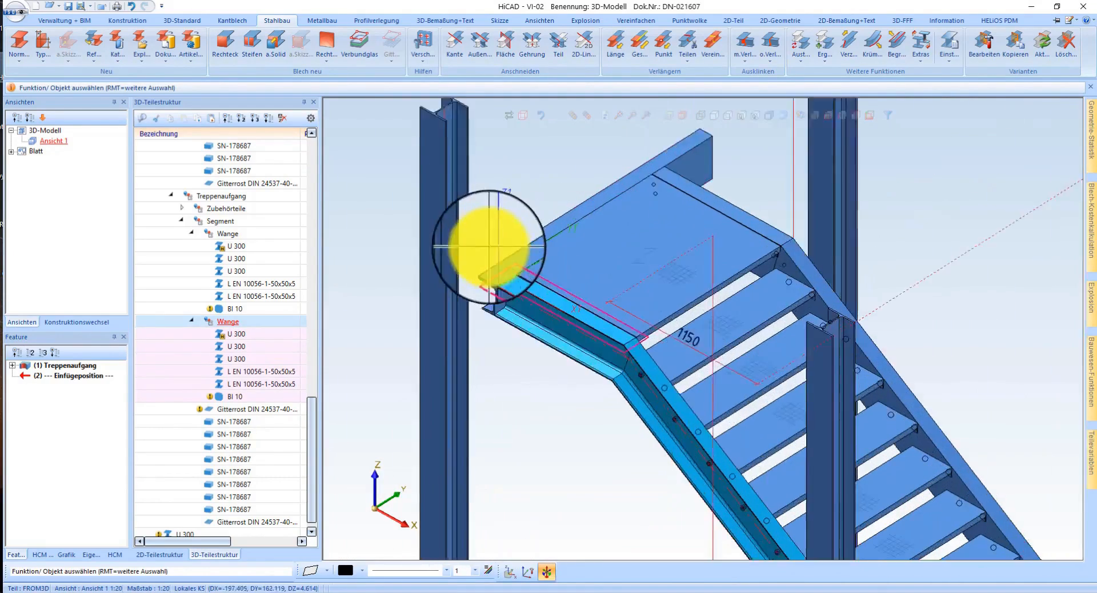
middle_drag(516, 293, 680, 343)
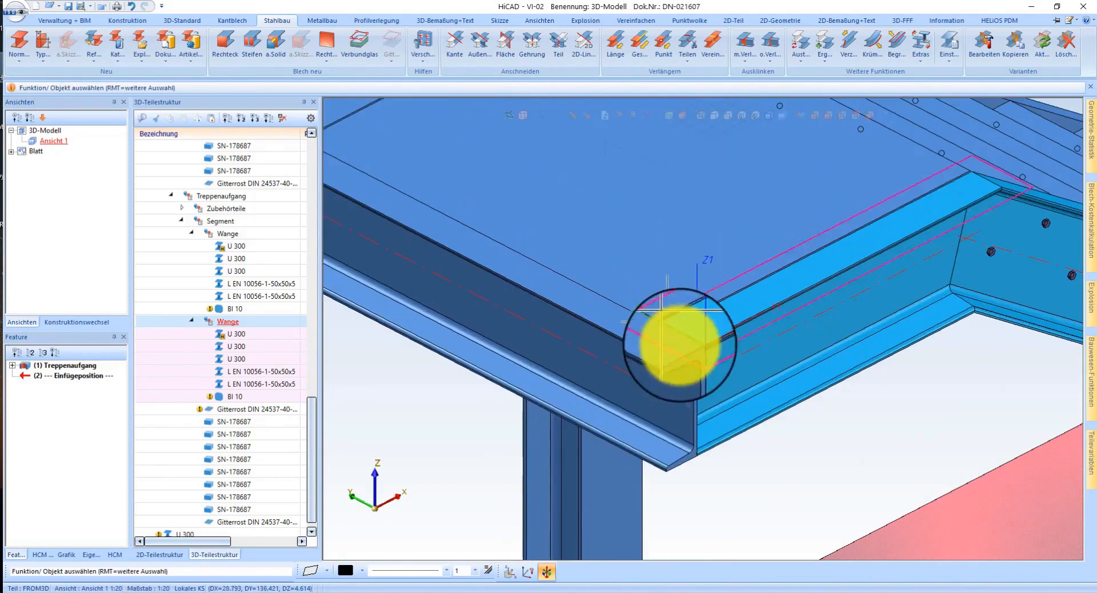
Step: Move the new U 300 cross profile into the adjoining Wange assembly of the upper Treppenaufgang
double_click(665, 457)
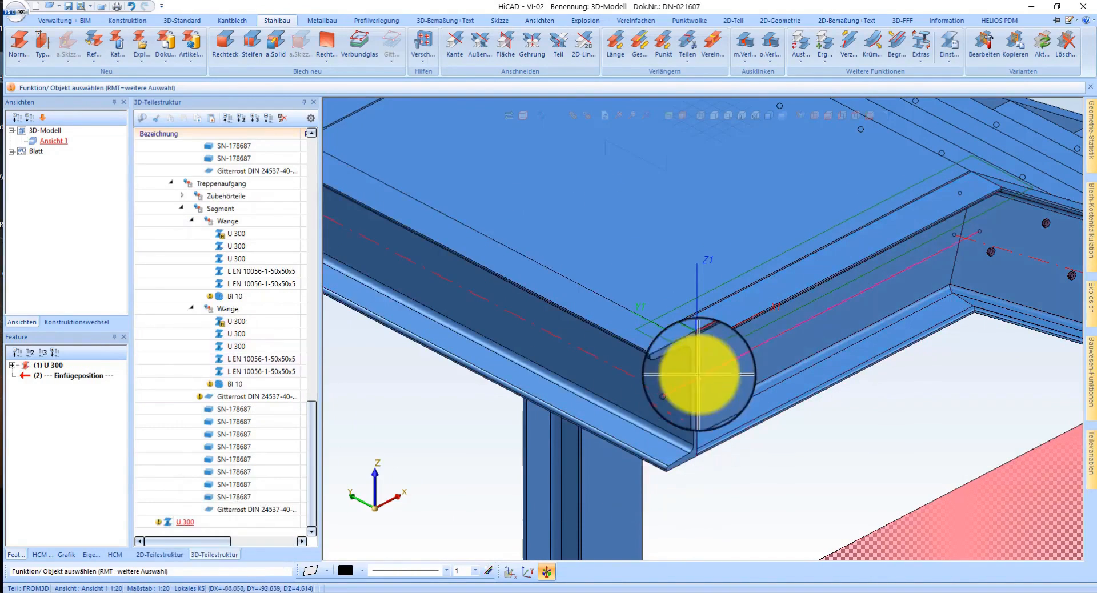
click(228, 123)
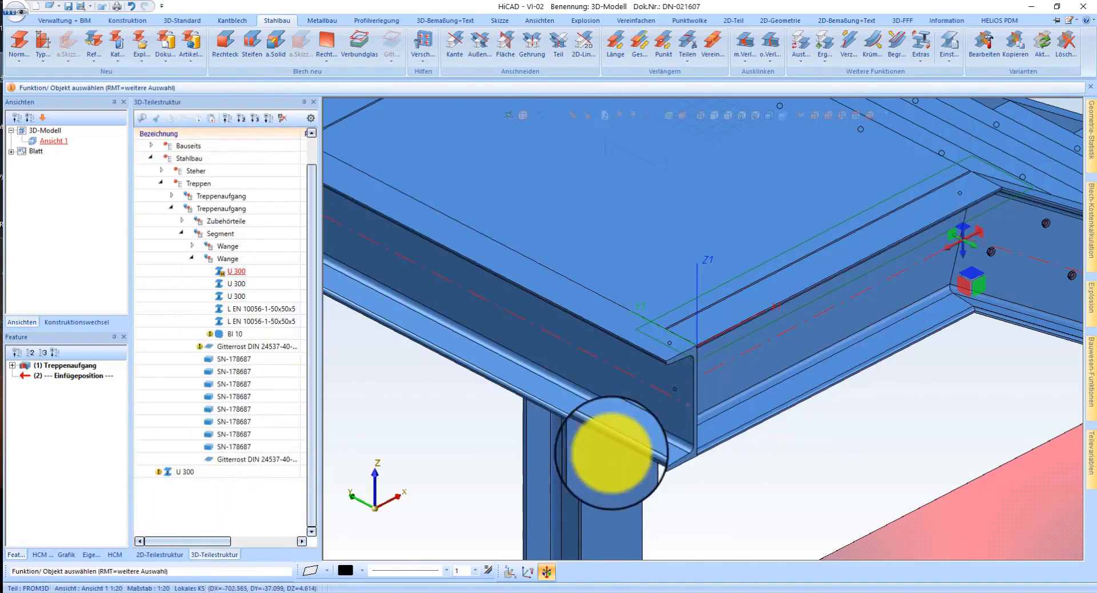
click(661, 454)
drag(184, 477, 219, 299)
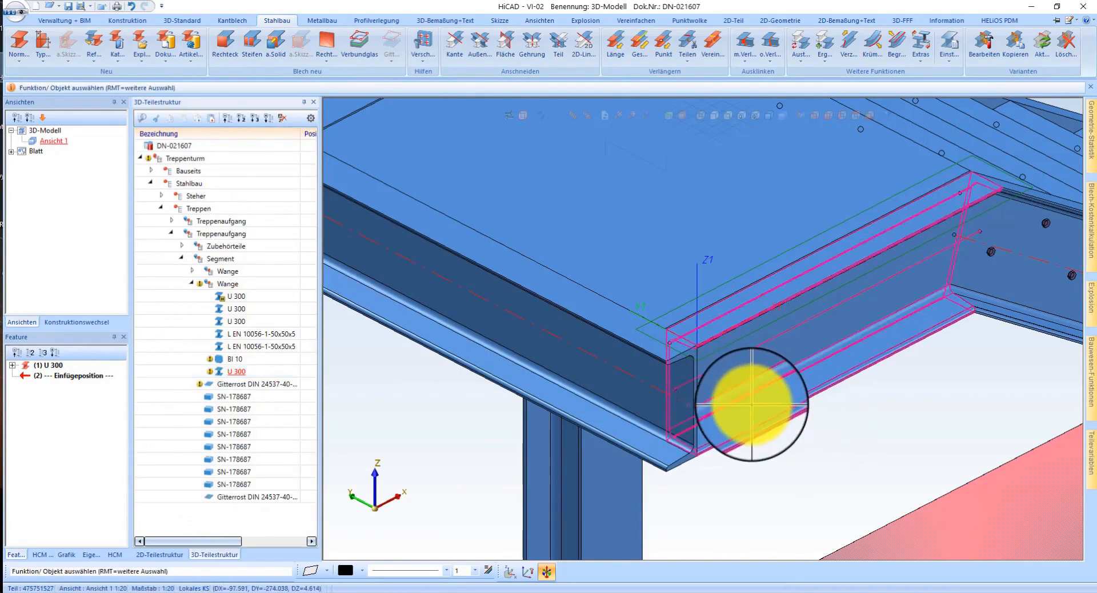
Step: Cut a mitre joint between the new U 300 cross profile and the upper landing's adjoining U 300 stringer
right_click(409, 440)
click(642, 384)
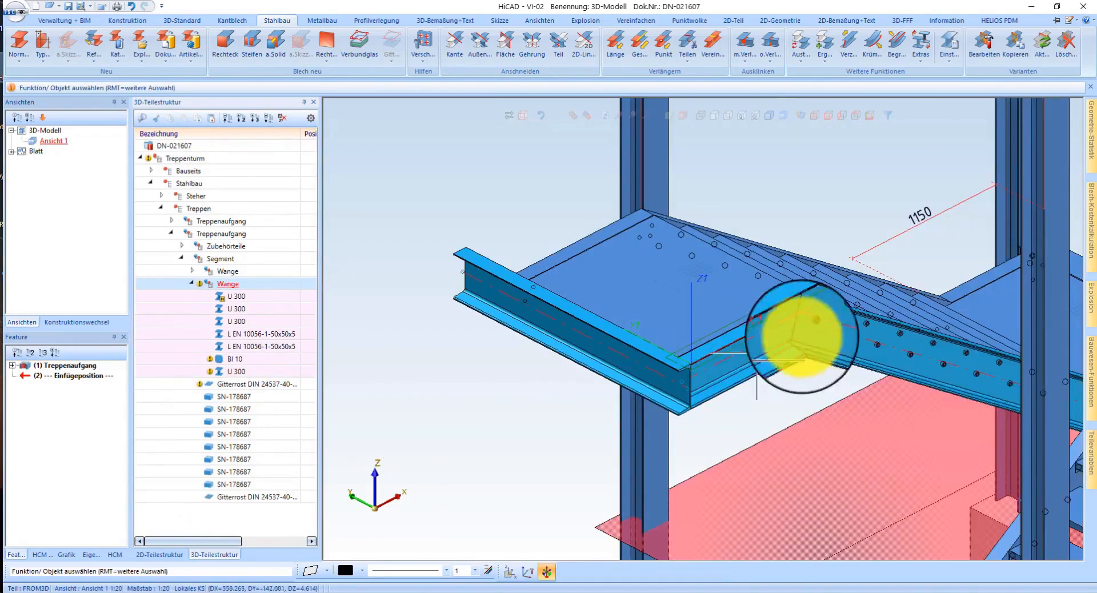
scroll(803, 337, down, 3)
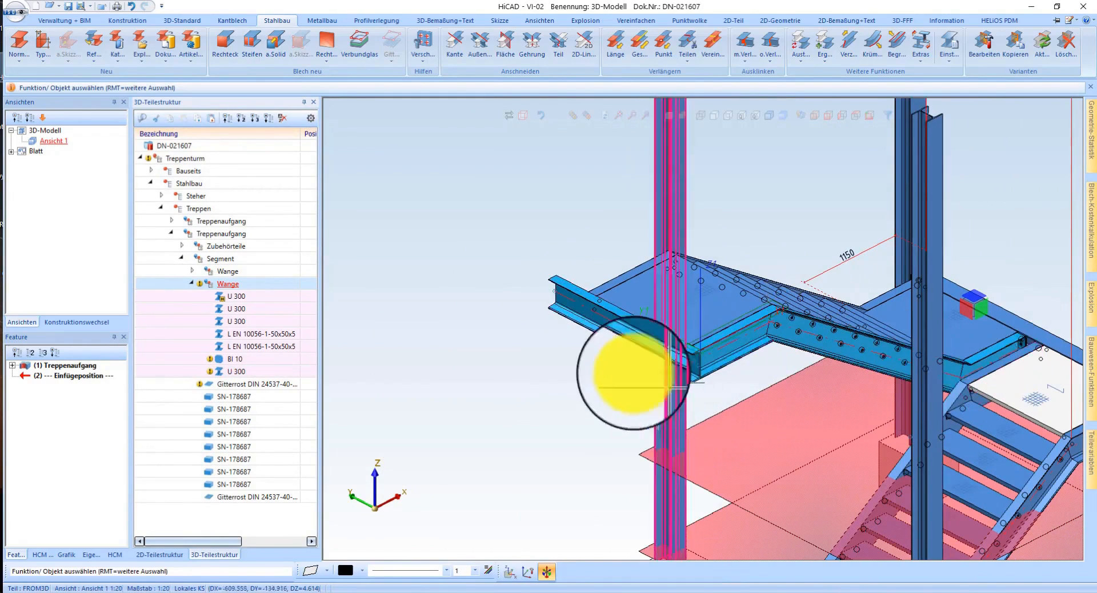
scroll(680, 354, up, 3)
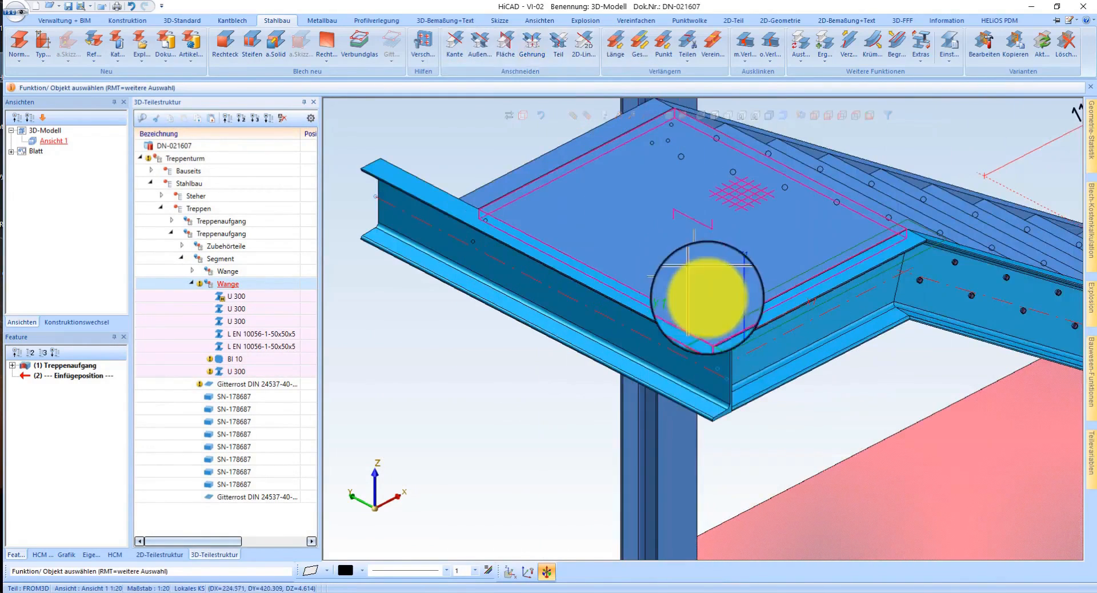
click(529, 49)
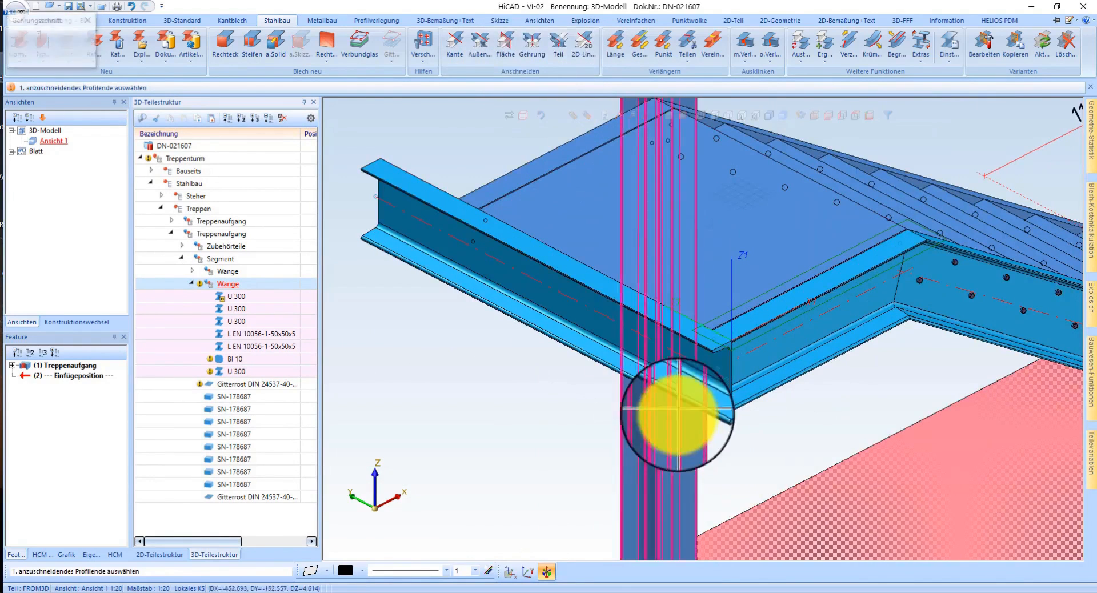
click(752, 392)
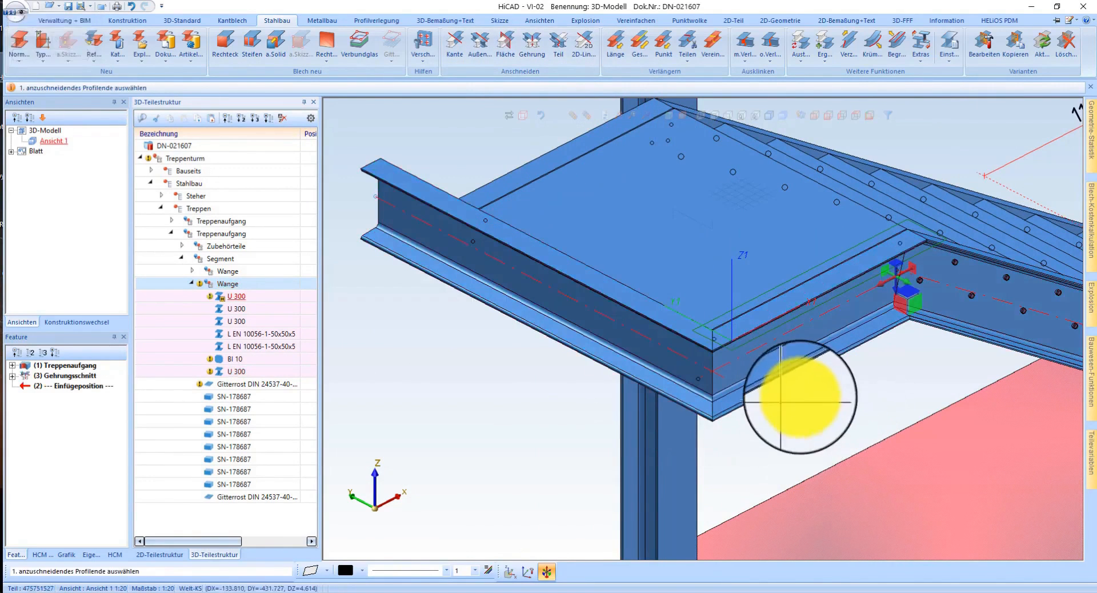
click(798, 385)
middle_drag(726, 294, 664, 278)
scroll(664, 278, up, 3)
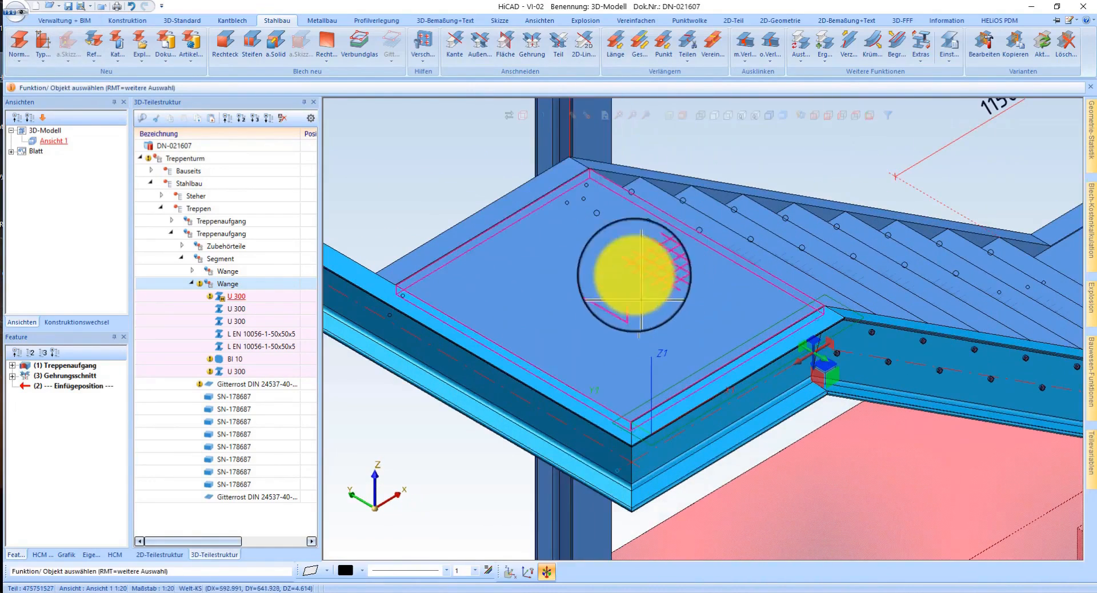
Step: Dimension the upper landing's depth along the far stringer up to the cross profile with an axis-parallel linear dimension
middle_click(624, 269)
click(451, 20)
click(17, 43)
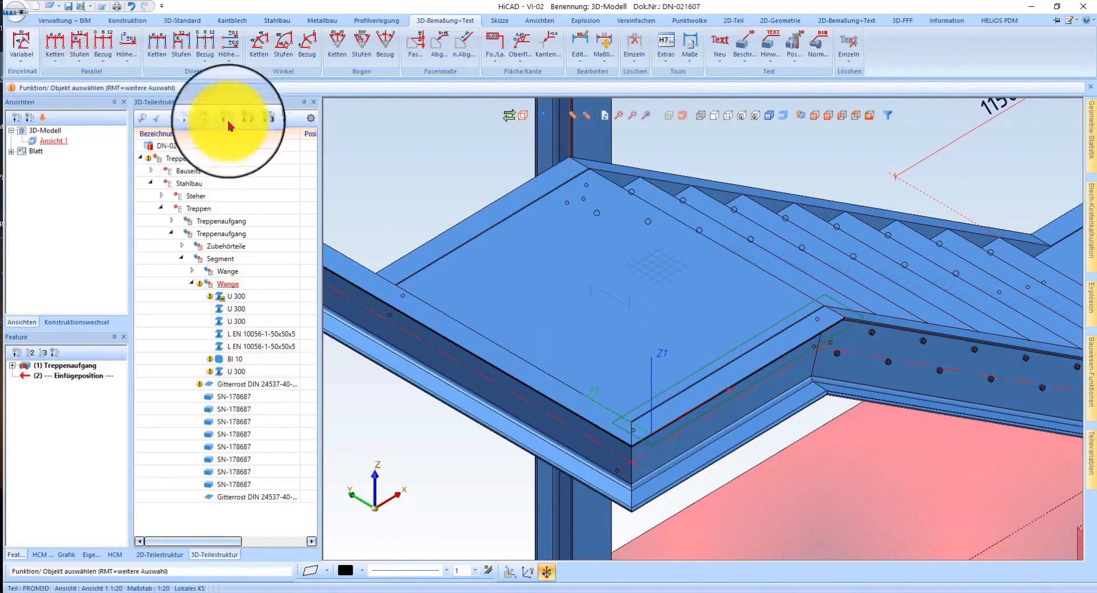
click(581, 407)
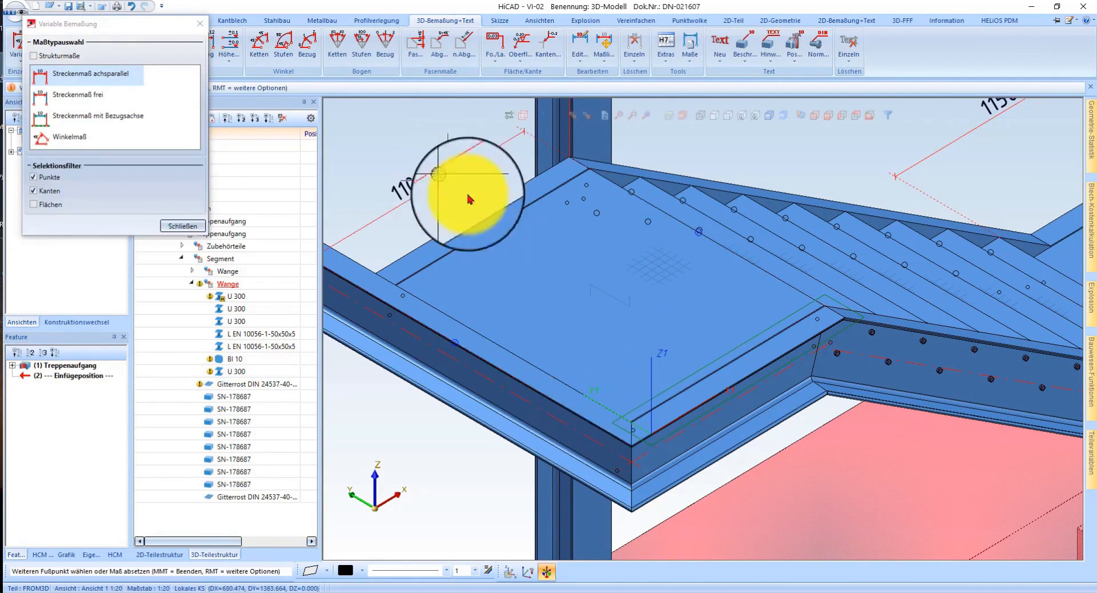
click(439, 174)
scroll(460, 230, down, 3)
middle_click(389, 187)
scroll(402, 190, up, 3)
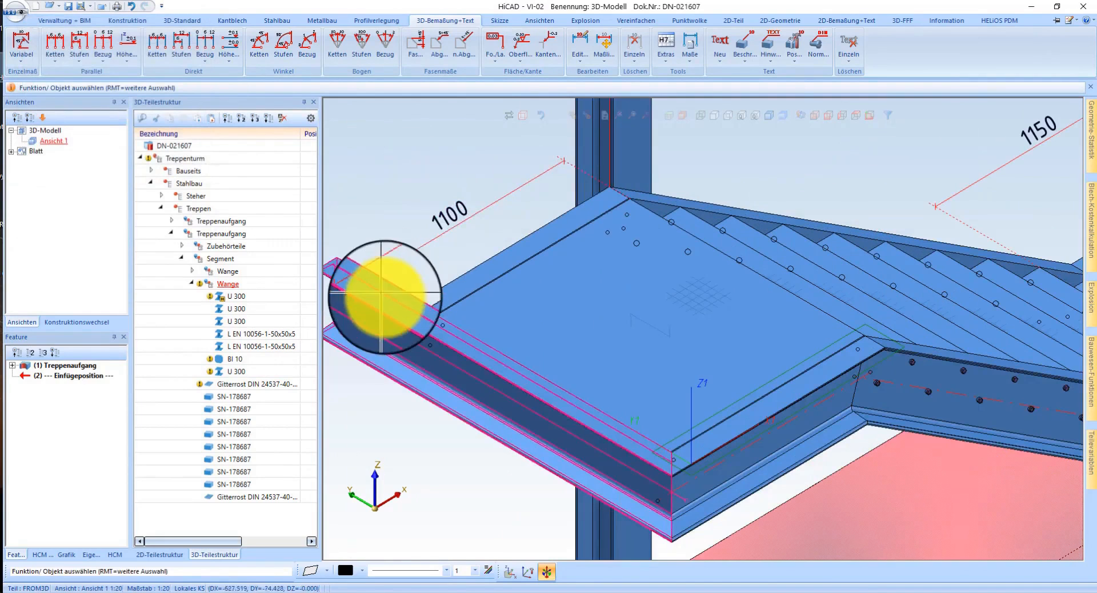
Step: Move the U 300 cross profile 150 mm outward along the direction of the far stringer's edge
right_click(559, 217)
click(503, 236)
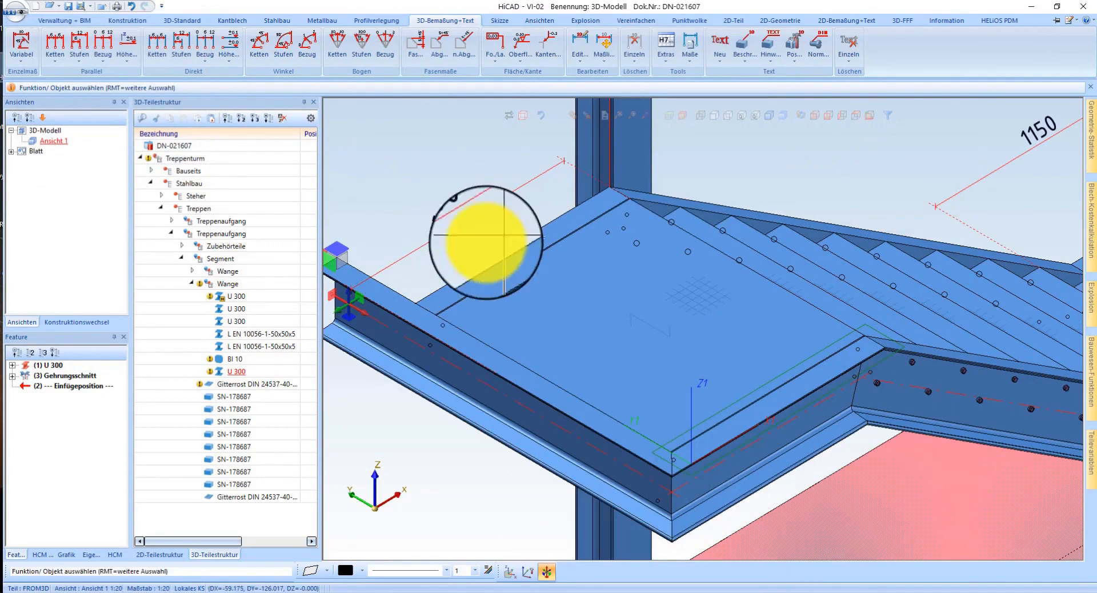
right_click(394, 289)
click(533, 207)
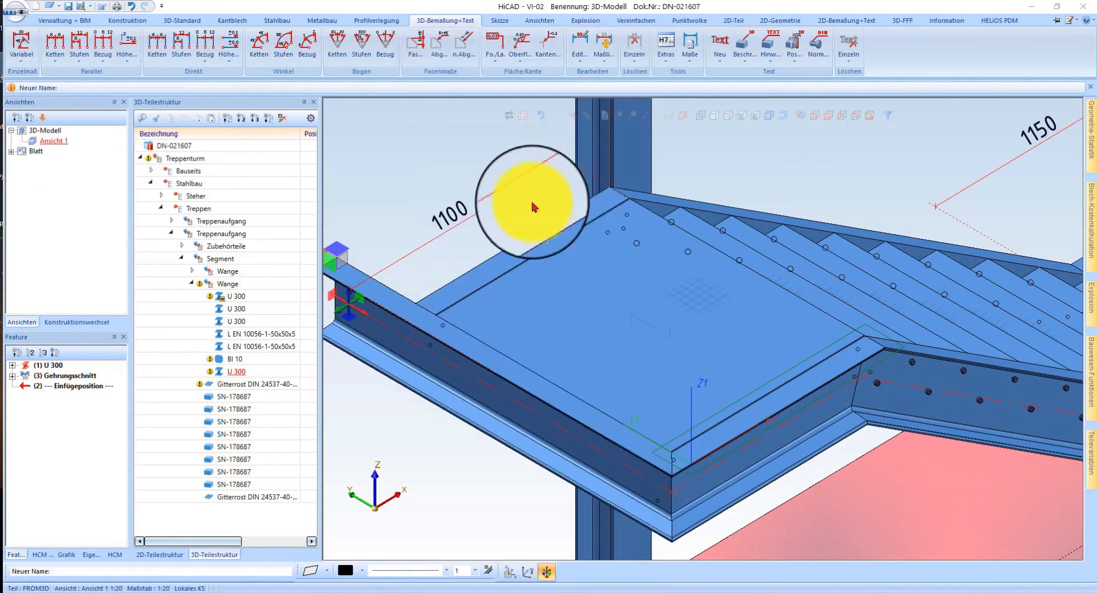
click(583, 204)
text(15)
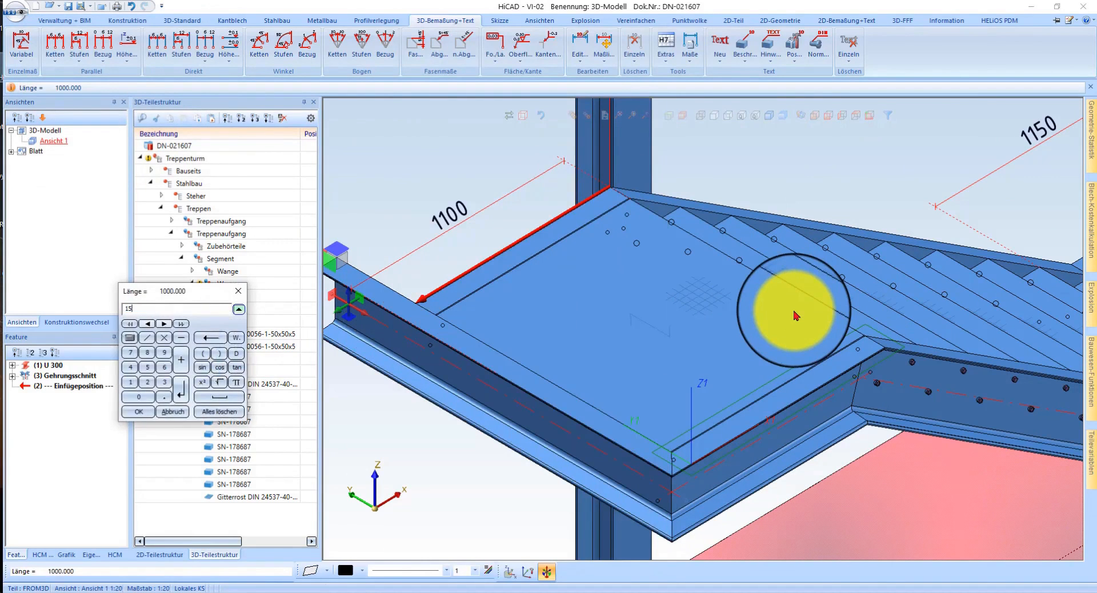
text(0)
key(Return)
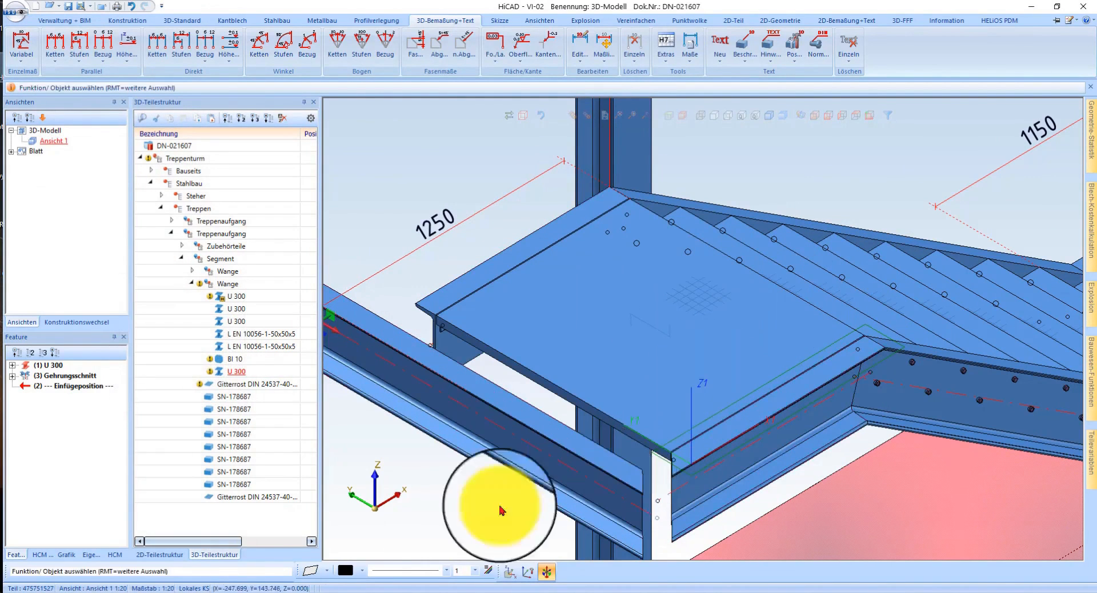
Step: Recalculate the features of the cross profile and the adjoining U 300 stringer to update their mitre joint
right_click(78, 492)
click(121, 367)
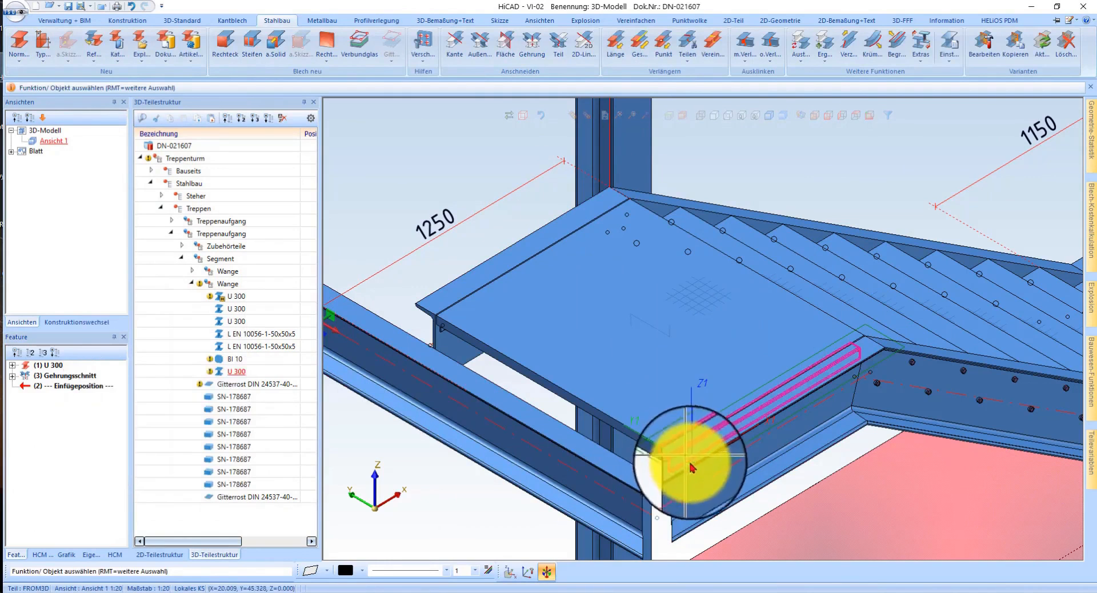
scroll(686, 499, up, 2)
click(700, 503)
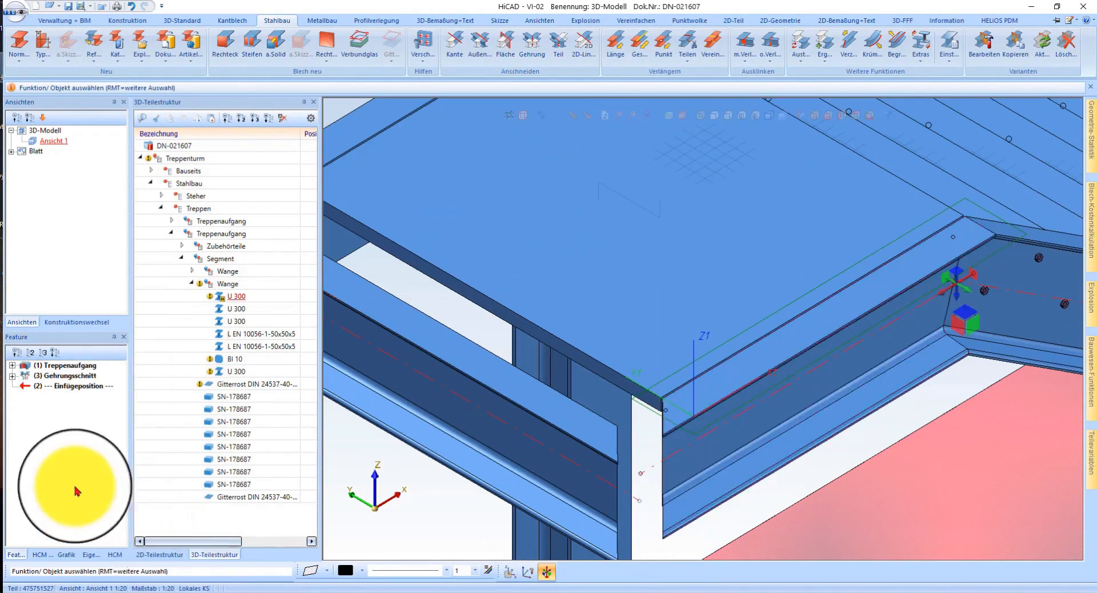
right_click(64, 489)
click(114, 361)
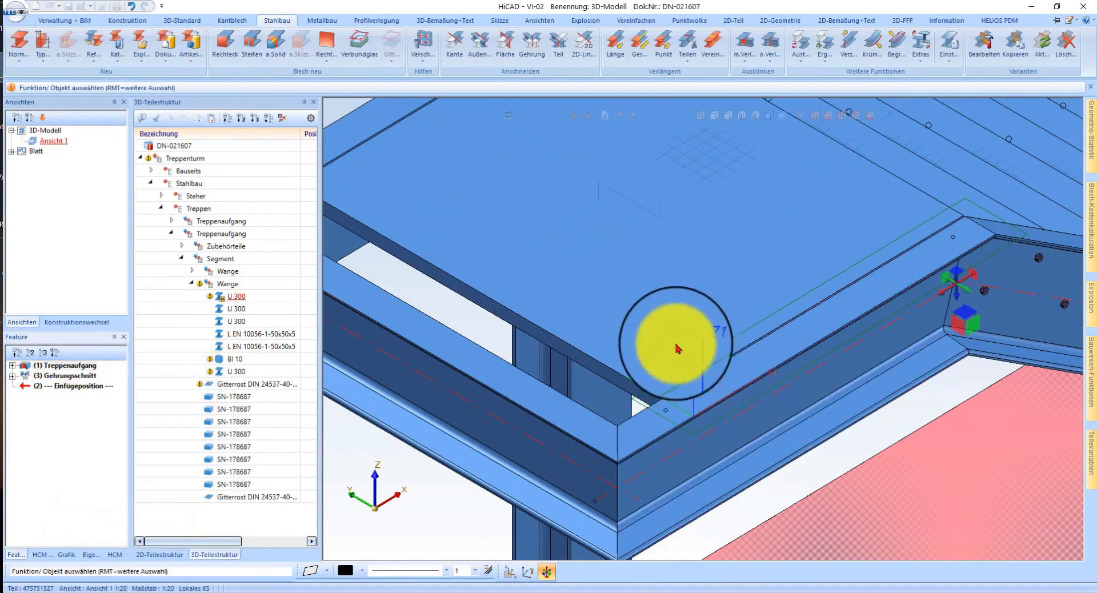
scroll(661, 343, down, 2)
scroll(443, 279, up, 2)
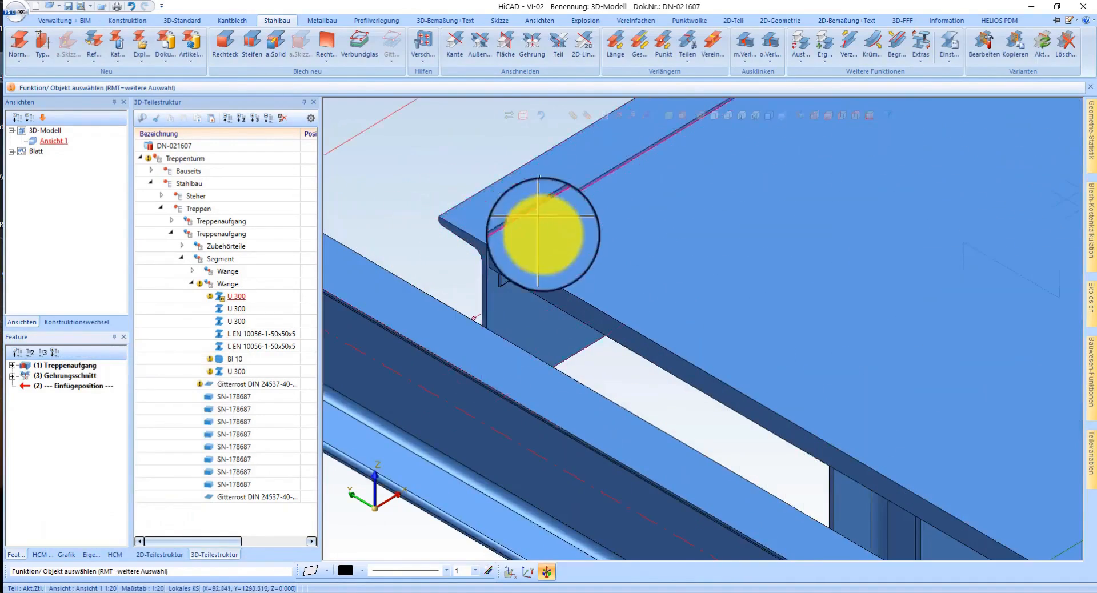
scroll(514, 246, down, 3)
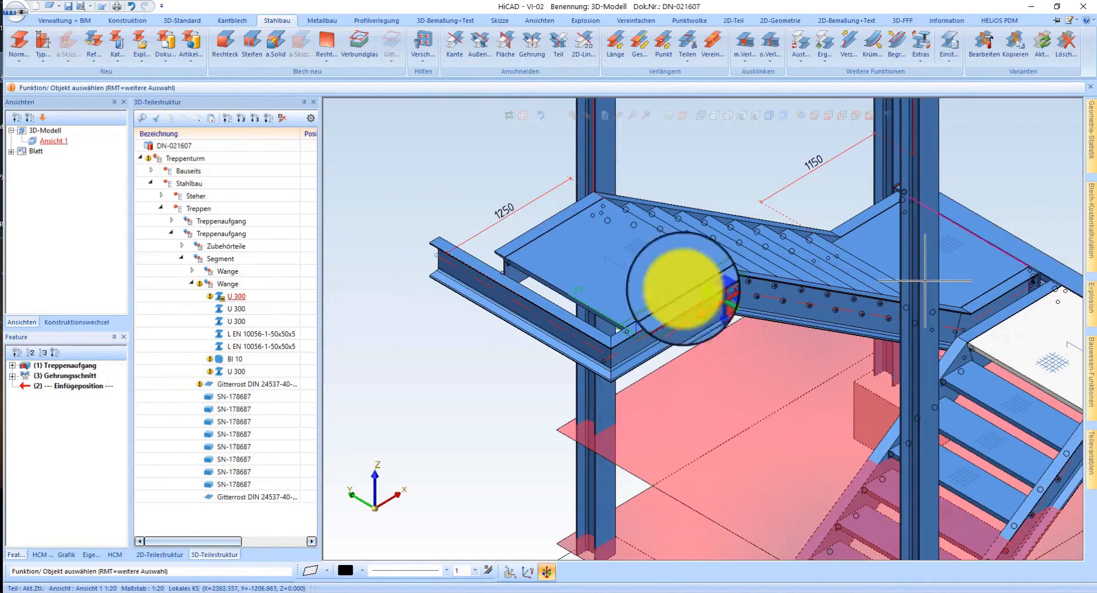
scroll(686, 282, up, 3)
click(1090, 371)
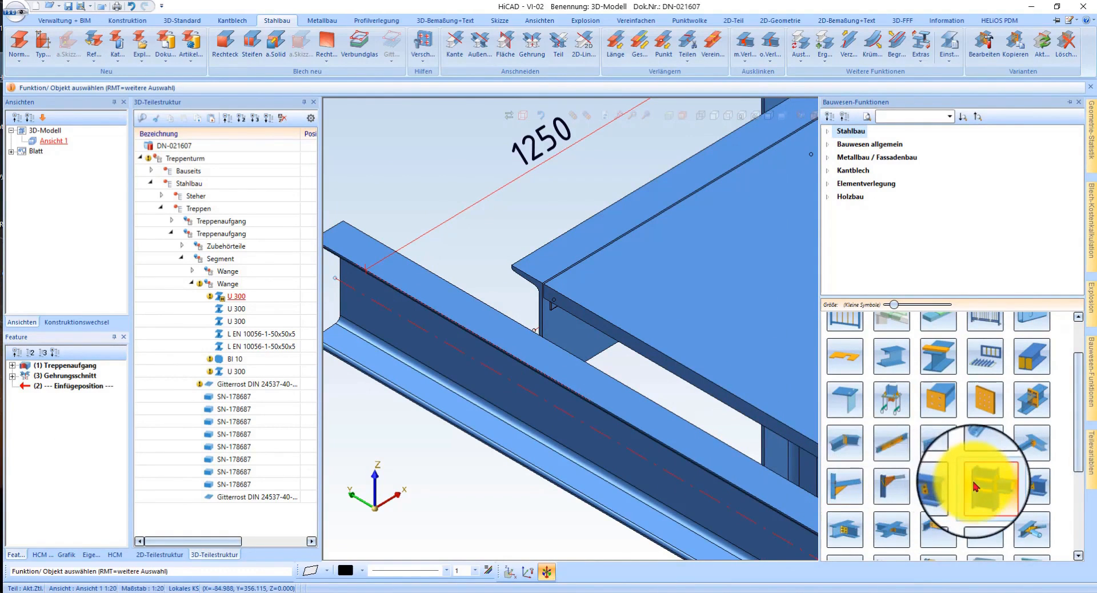
click(953, 492)
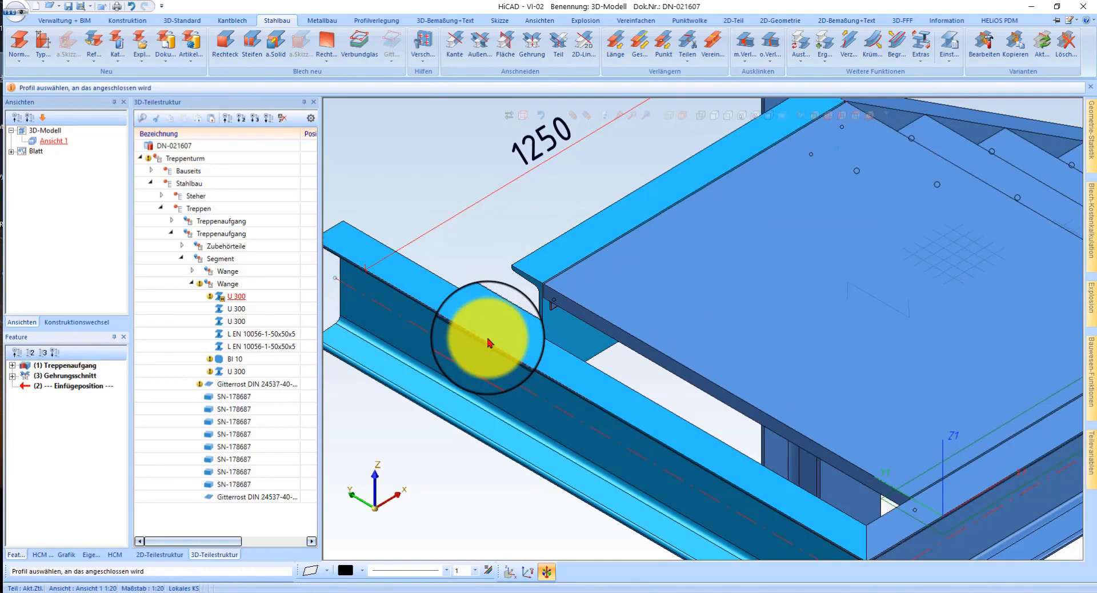
click(489, 343)
click(405, 392)
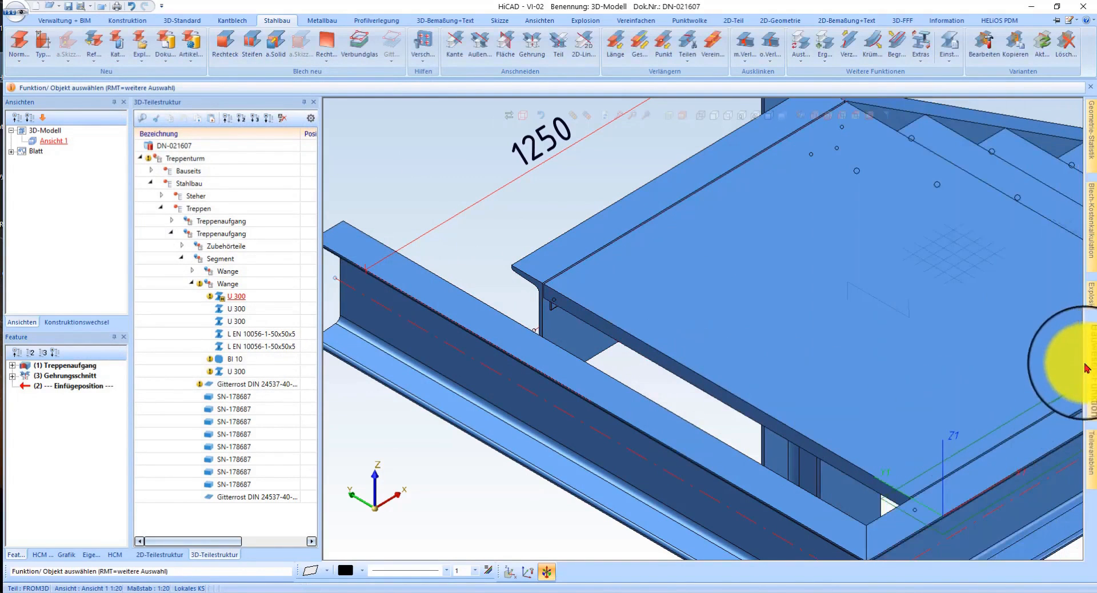
Step: Join the far U 300 stringer to the cross profile with a stiffened Laschenanschluss (2310), previewing the bolted plate before accepting it
mouse_move(1094, 370)
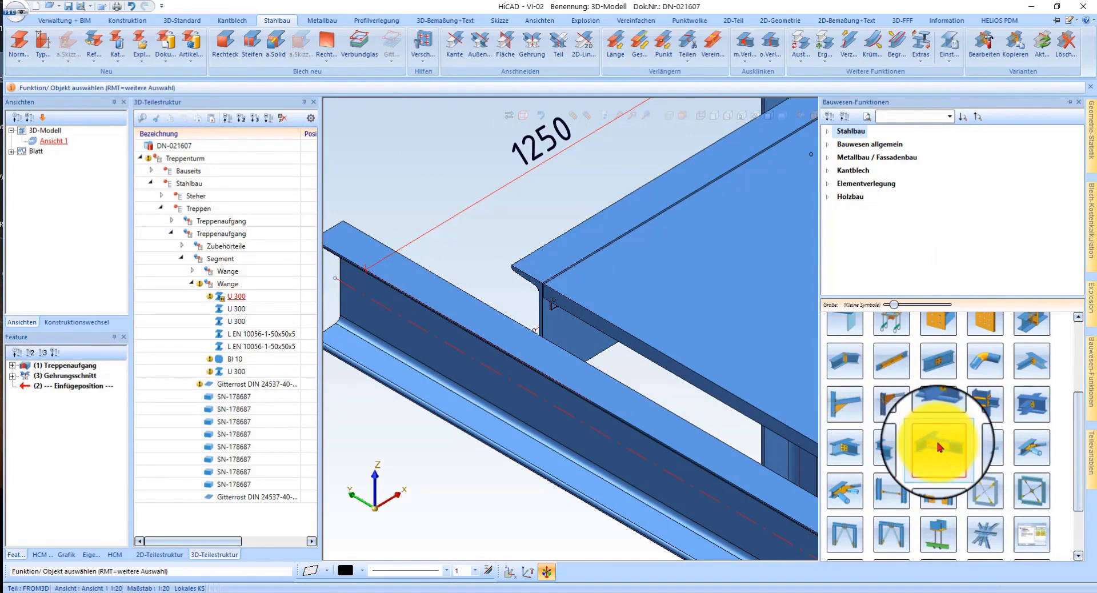
click(940, 448)
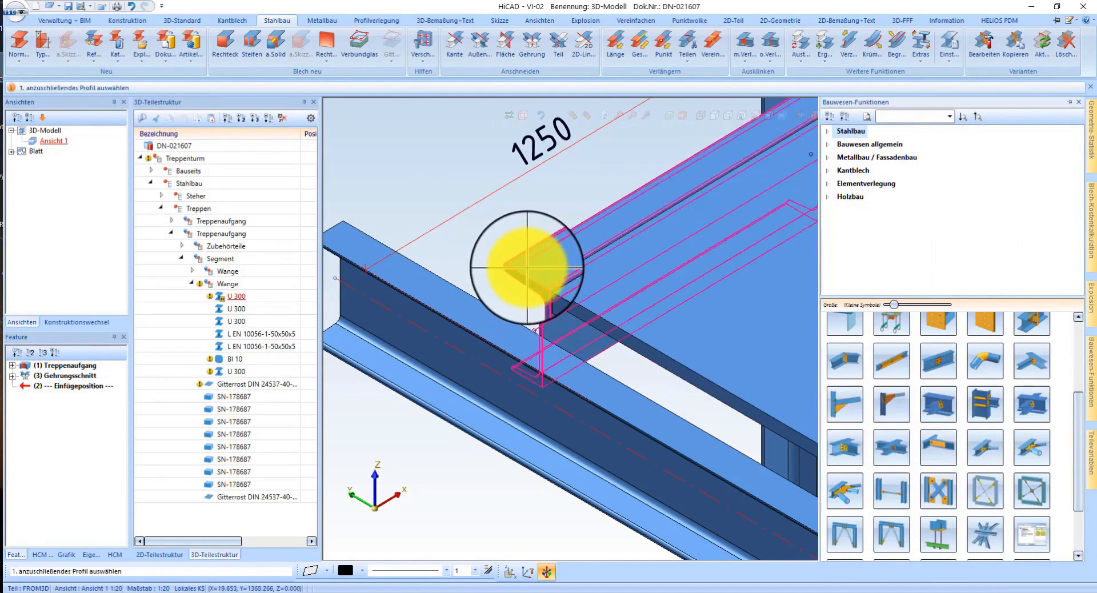
click(462, 298)
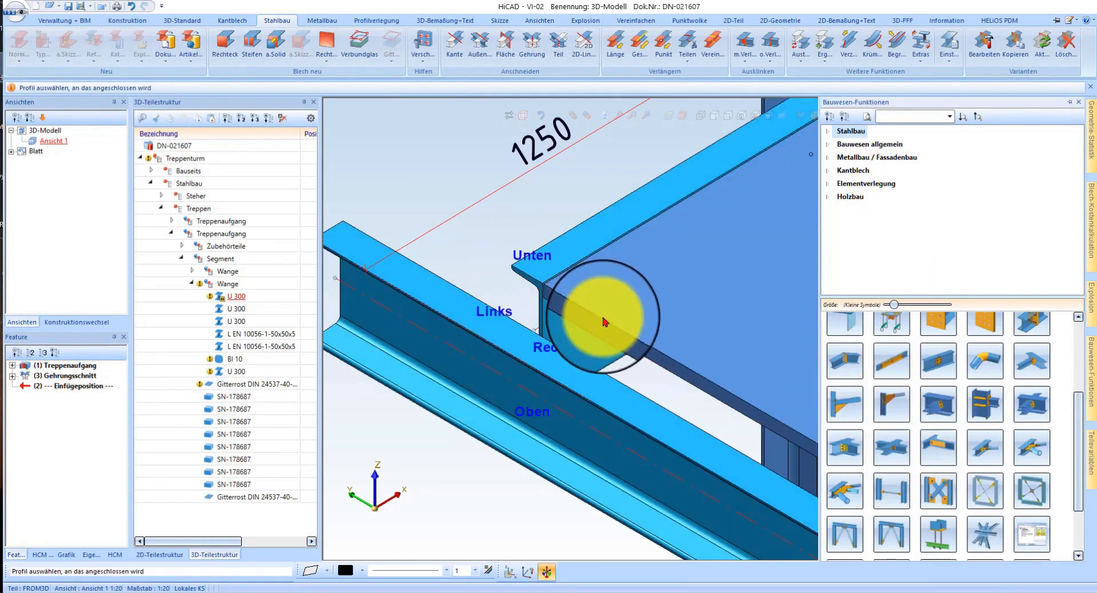
click(605, 322)
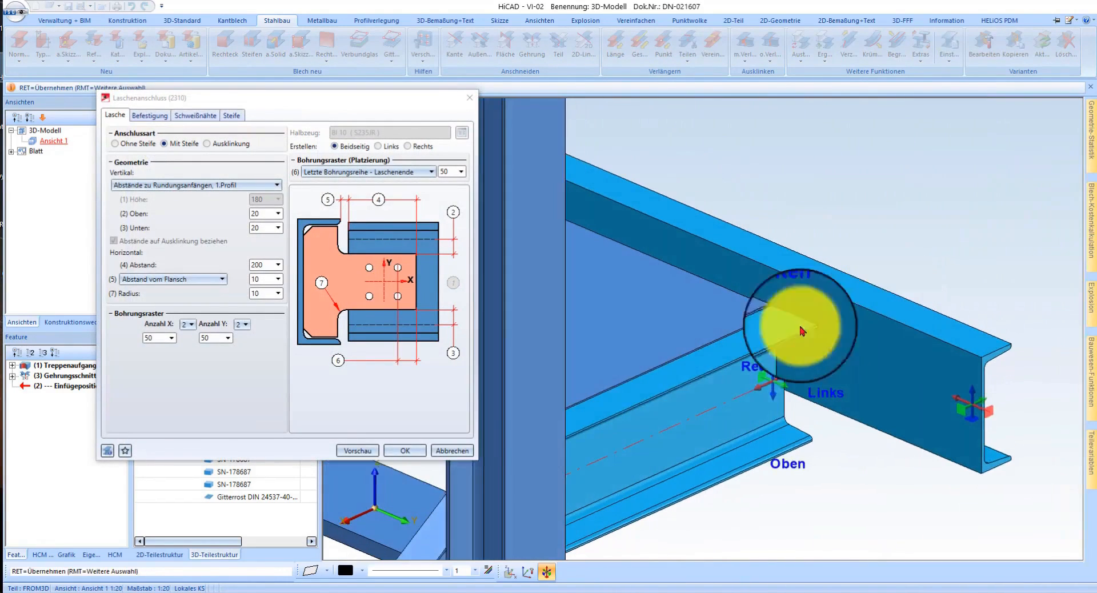
click(357, 451)
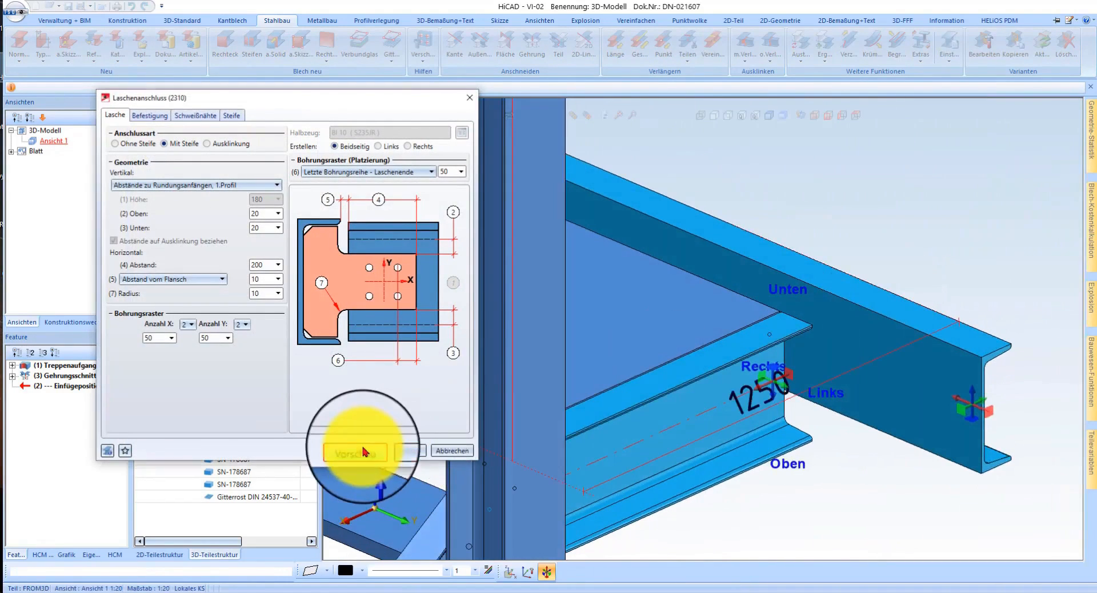
click(920, 375)
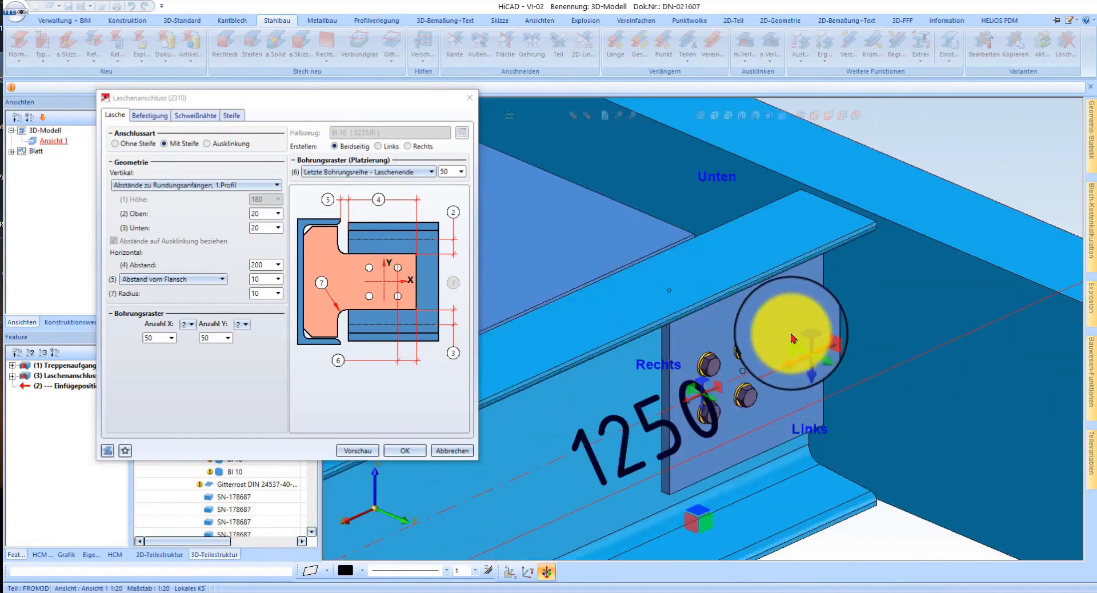
middle_drag(792, 338, 560, 389)
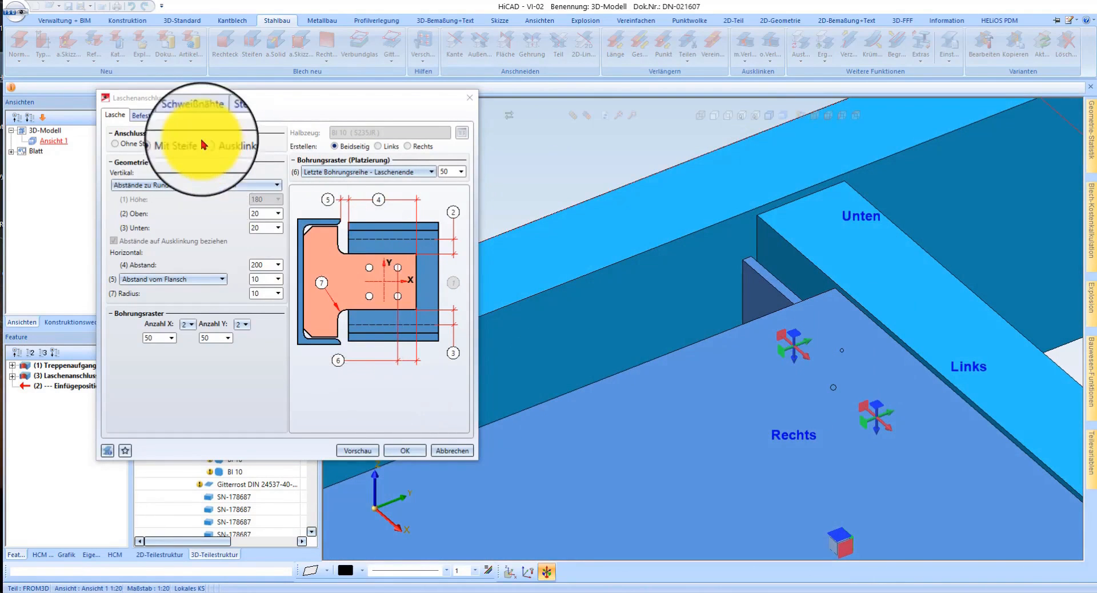
click(159, 122)
click(116, 115)
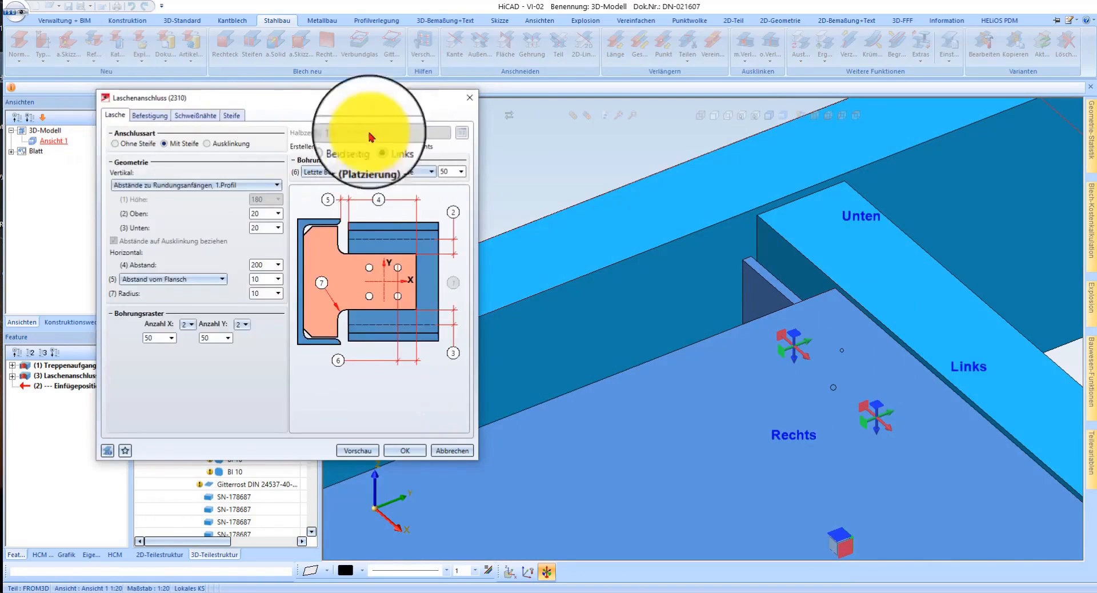
click(404, 450)
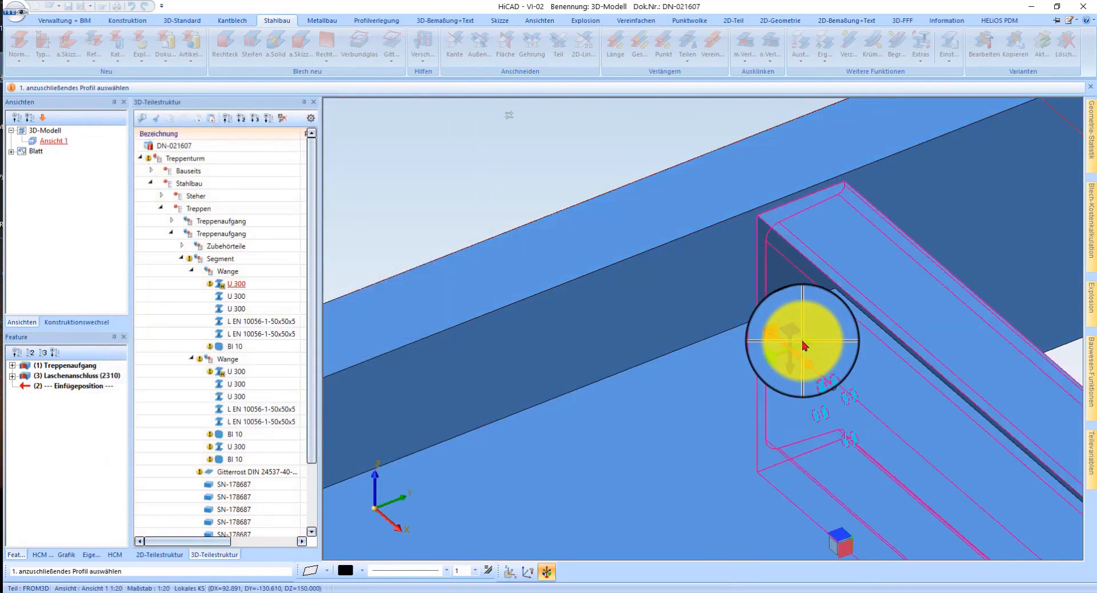
Step: Extend the upper landing's grating by its outer edge to the moved cross profile, taking the extension vector from two points
scroll(803, 346, down, 5)
scroll(865, 331, up, 5)
middle_drag(811, 394, 705, 406)
scroll(821, 274, up, 5)
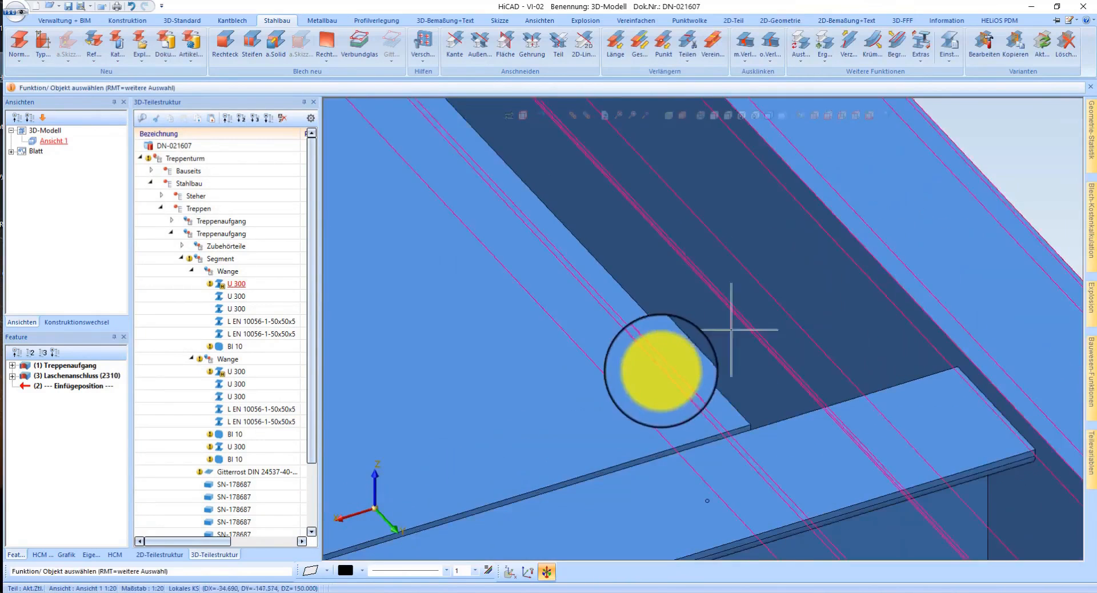
middle_click(698, 277)
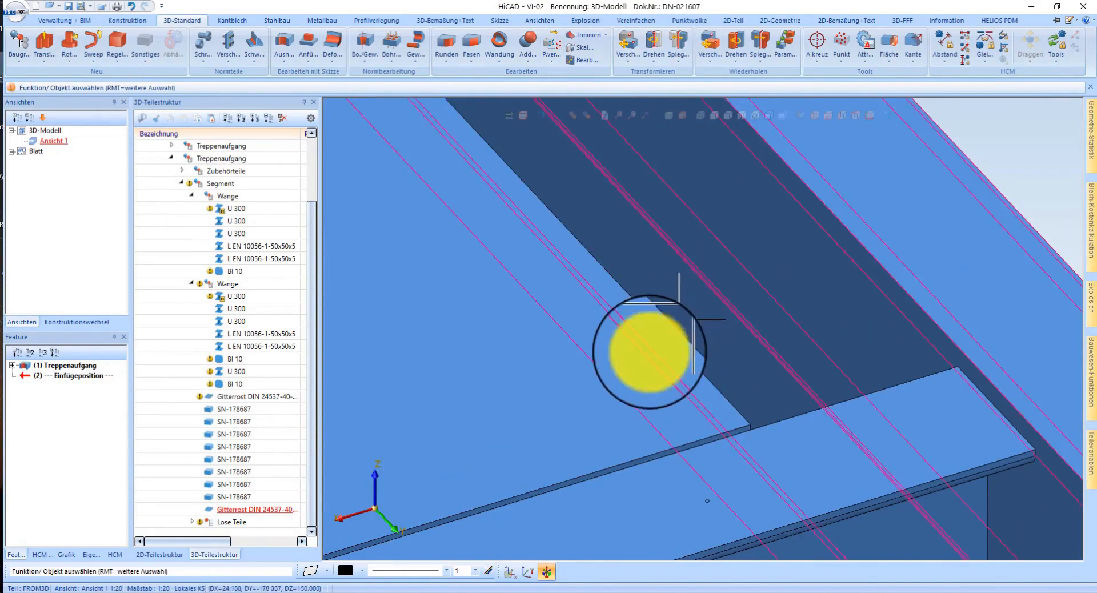
right_click(656, 355)
click(693, 393)
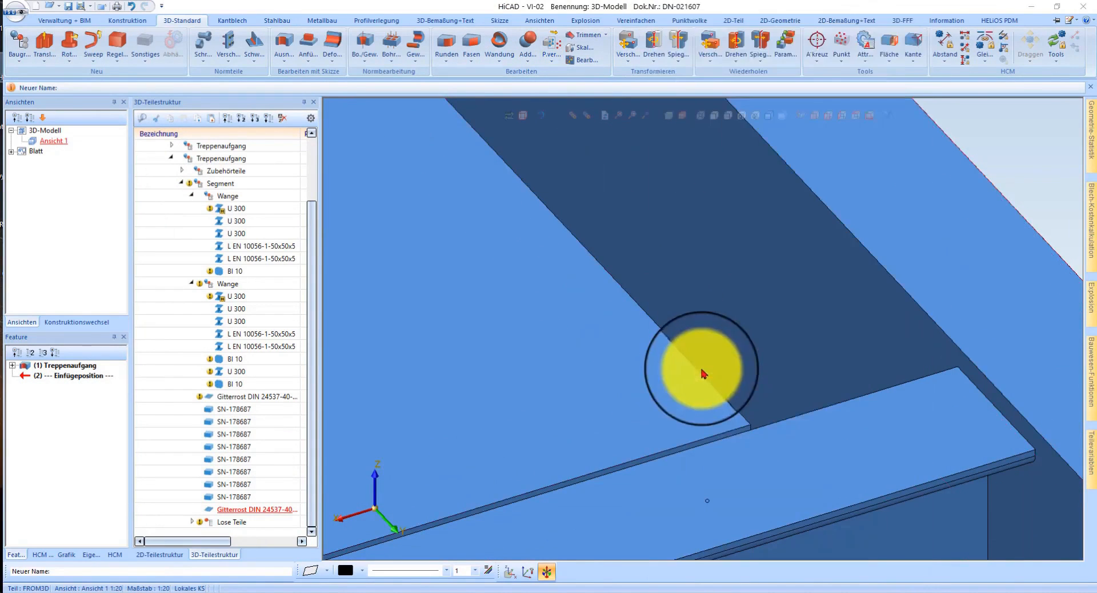
right_click(694, 366)
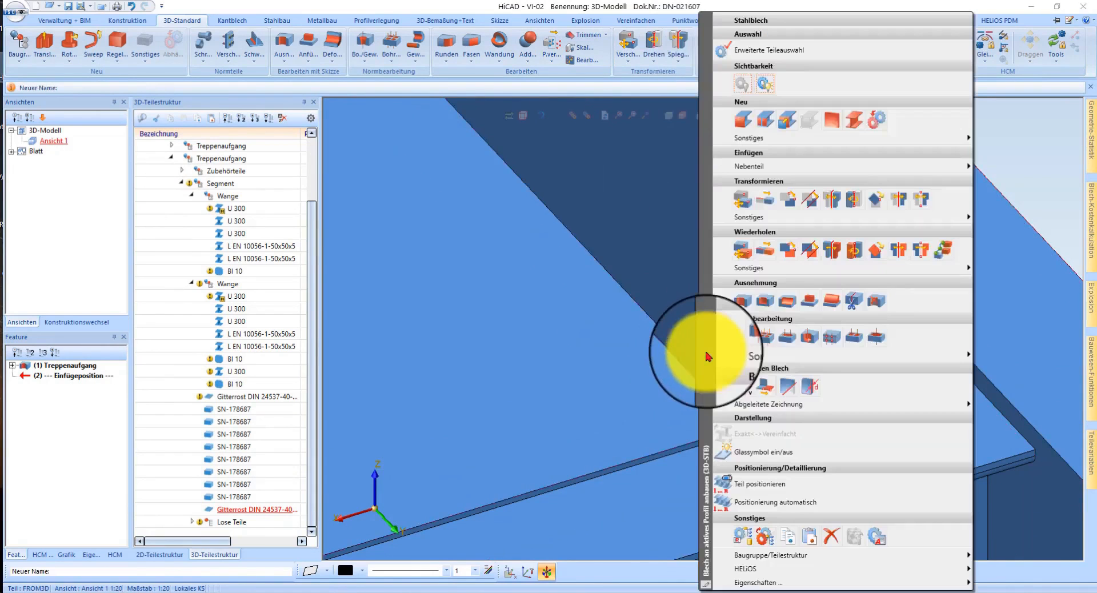
click(762, 389)
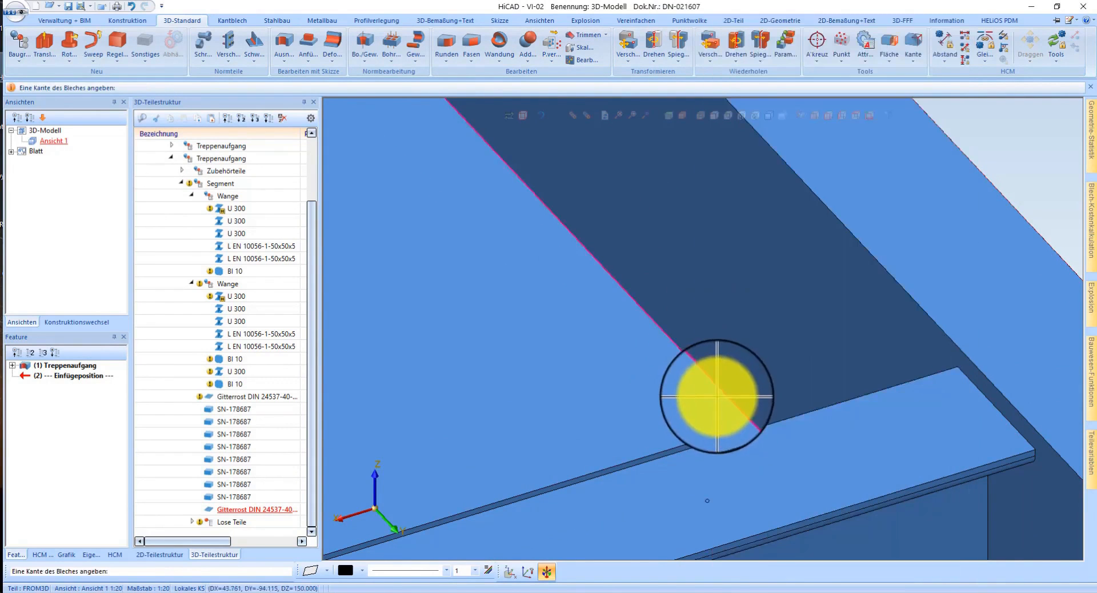
click(748, 426)
scroll(710, 331, down, 3)
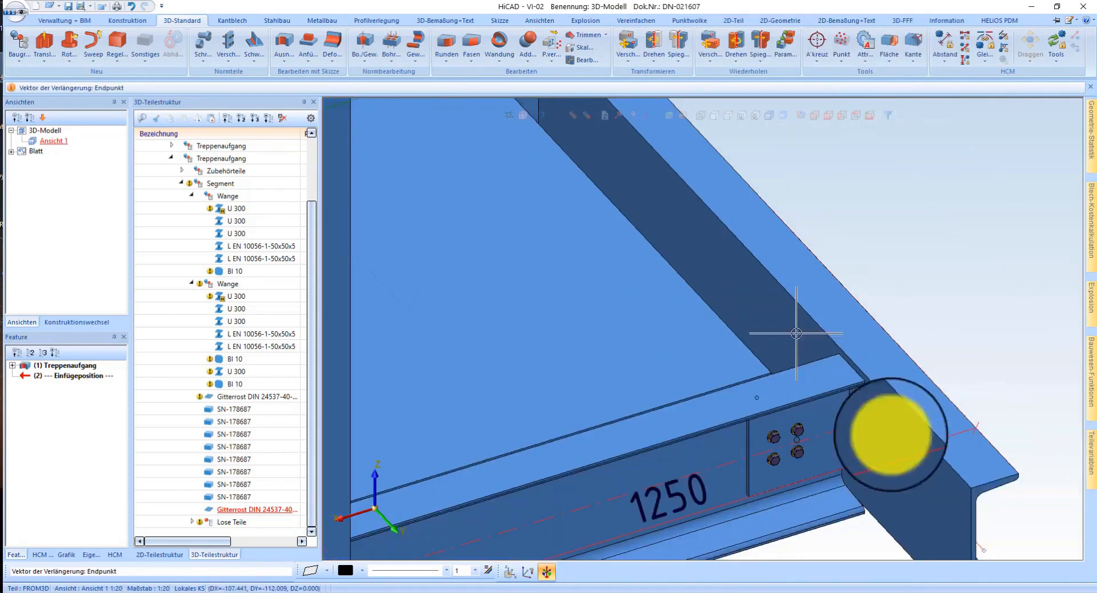
click(987, 482)
scroll(833, 269, up, 4)
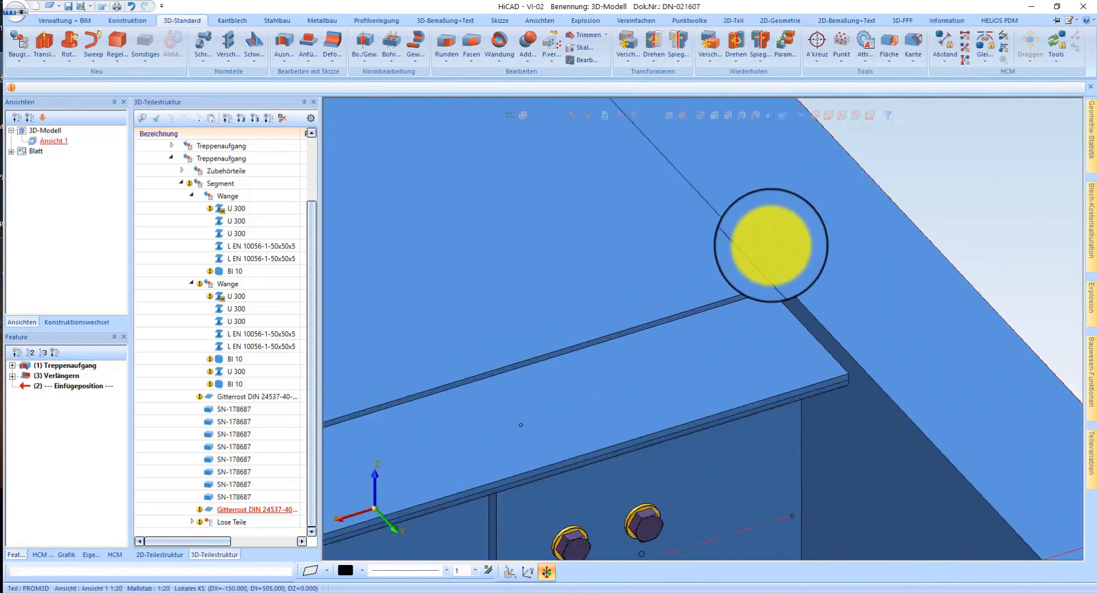
Step: Shorten the grating's extended outer edge by a negative extension amount to leave a gap to the cross profile
right_click(771, 304)
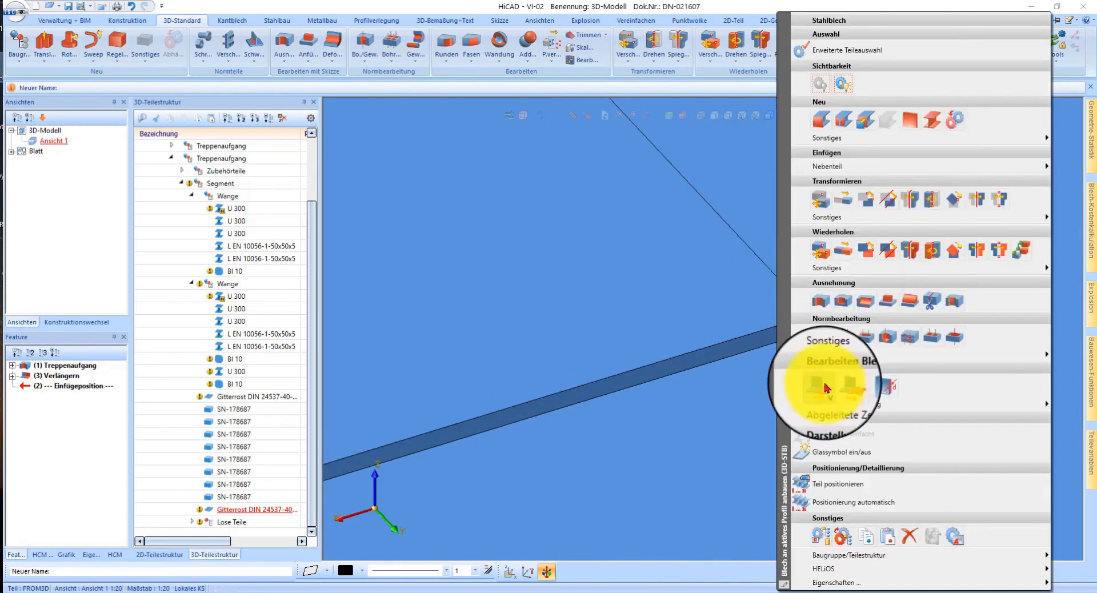
click(825, 387)
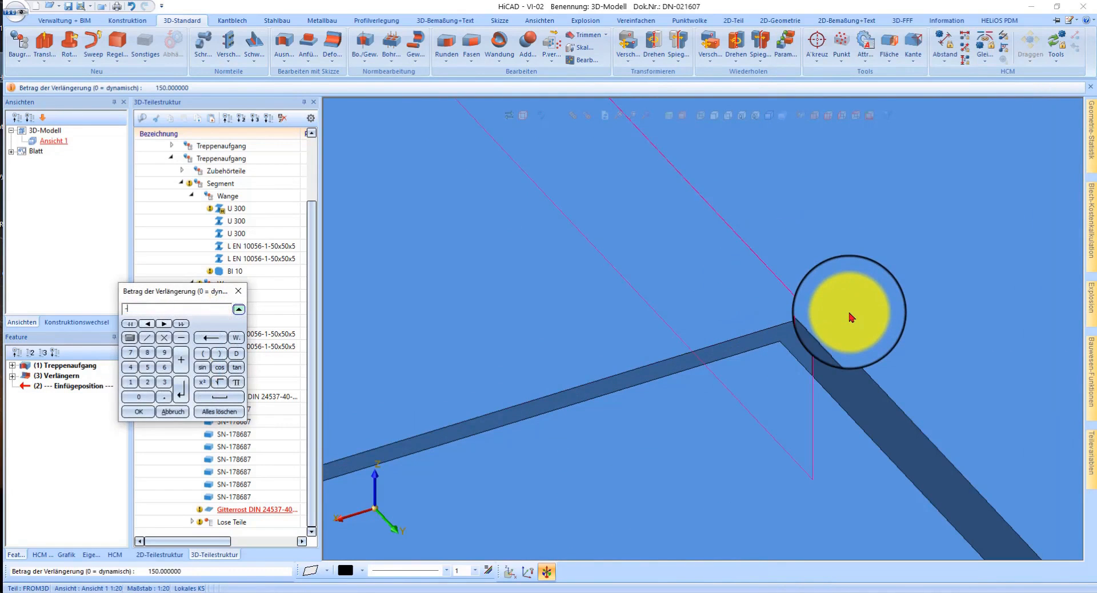
key(Return)
scroll(708, 477, down, 8)
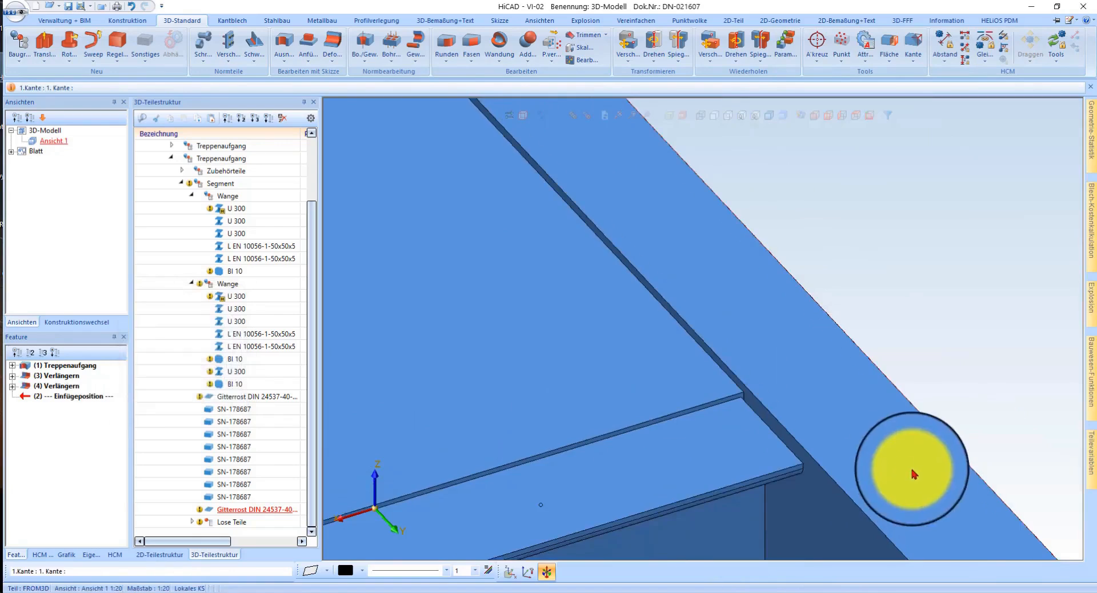
Step: Examine the stair tower's flights, landings and supports from several sides
scroll(674, 349, down, 8)
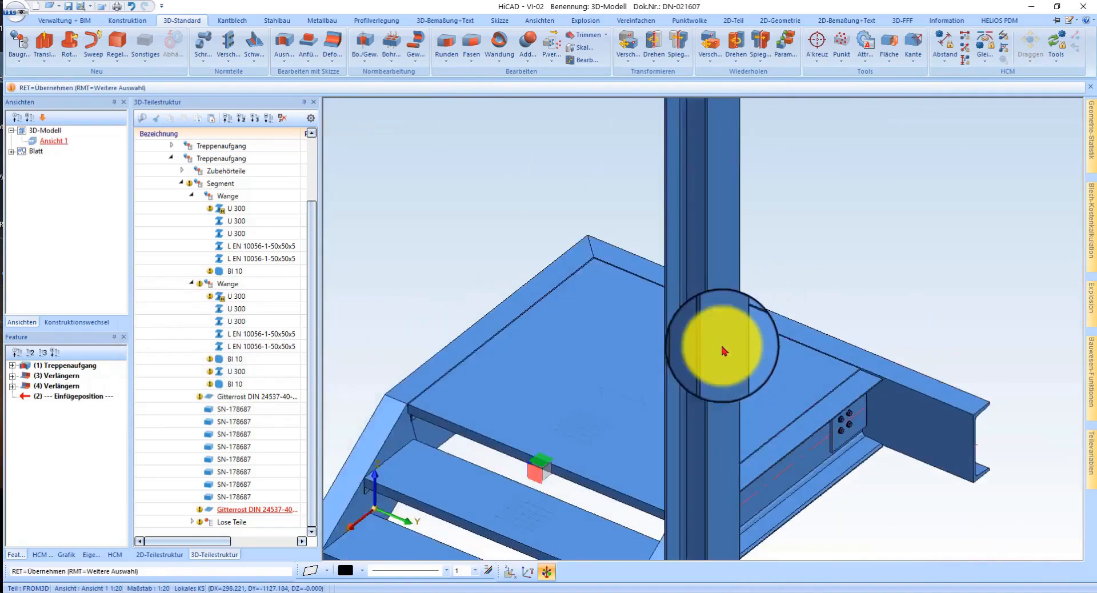
scroll(679, 355, up, 6)
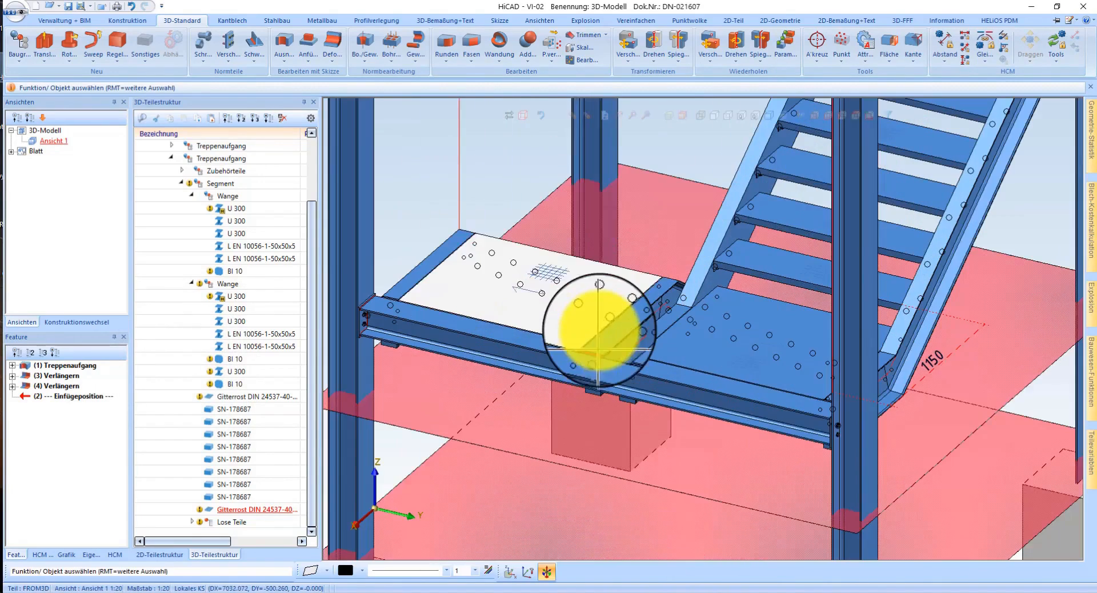
middle_drag(598, 326, 783, 325)
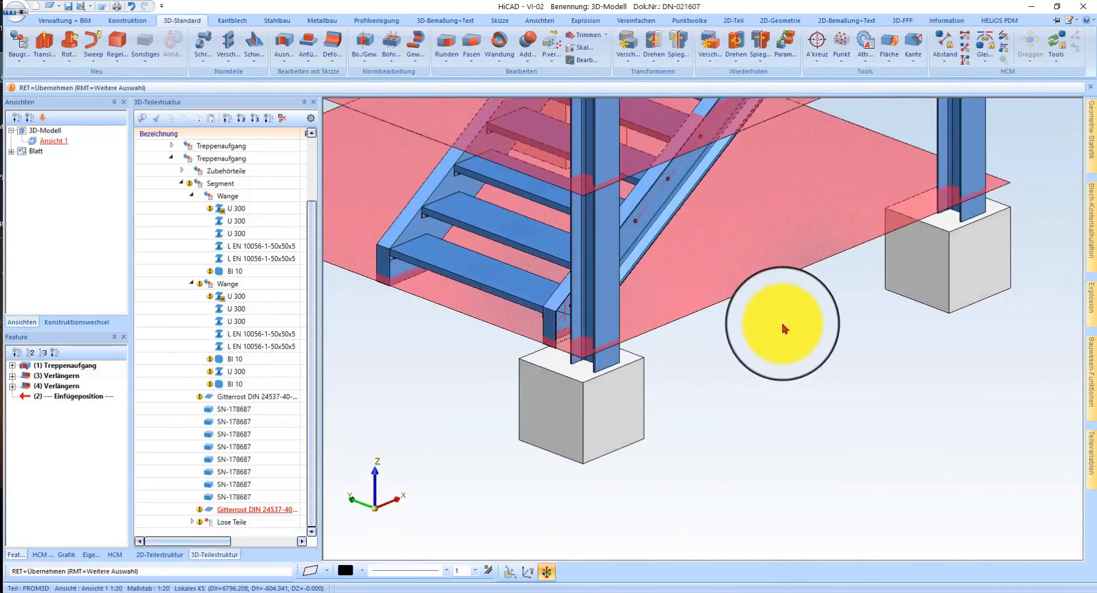
scroll(724, 431, down, 5)
scroll(657, 286, up, 3)
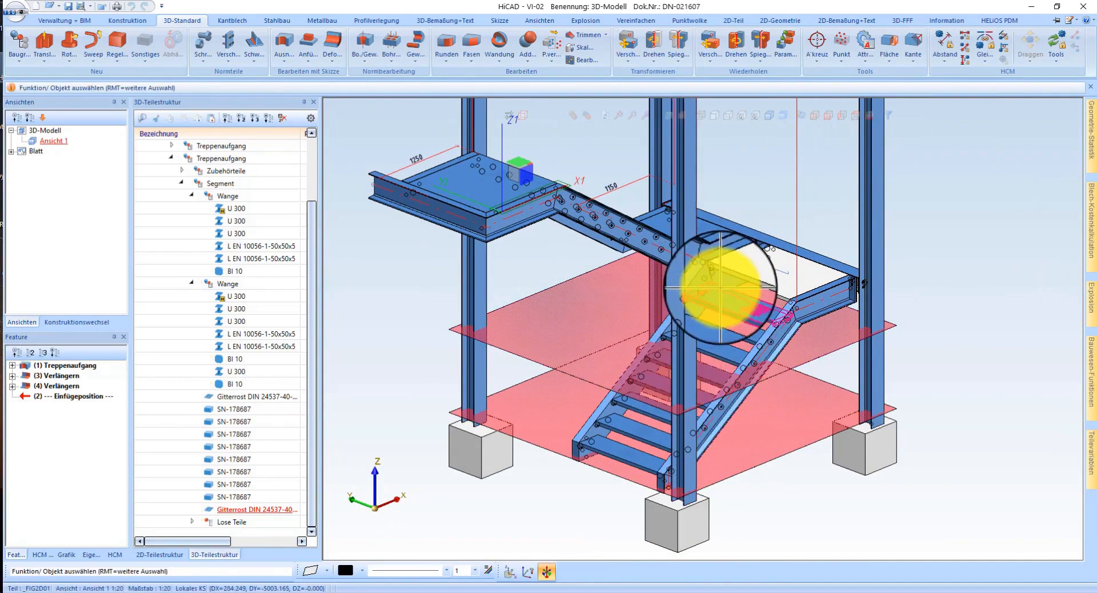
middle_drag(697, 310, 705, 309)
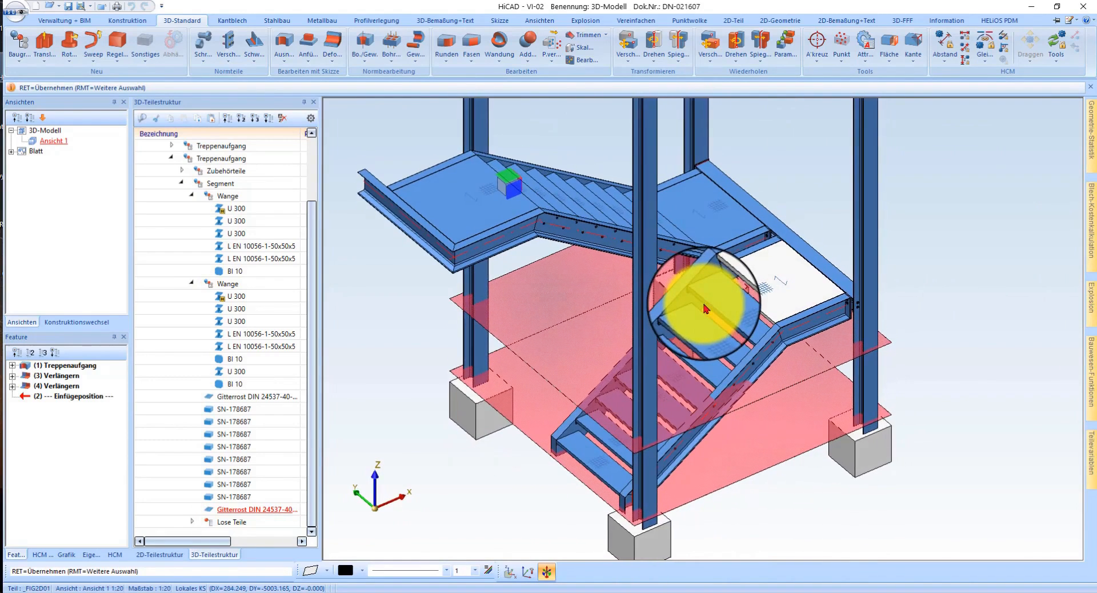
scroll(706, 310, up, 3)
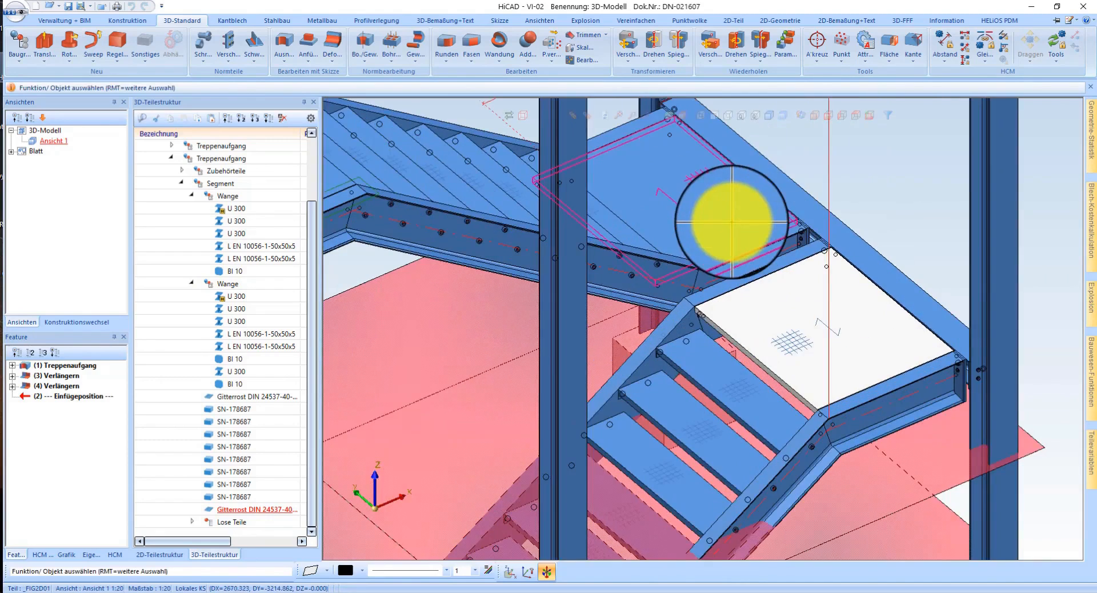
scroll(732, 221, down, 4)
scroll(612, 441, up, 2)
Step: Start the Geländerkonfigurator for profiles and choose the outer stringers along the lower flight and around the intermediate landing
mouse_move(1091, 377)
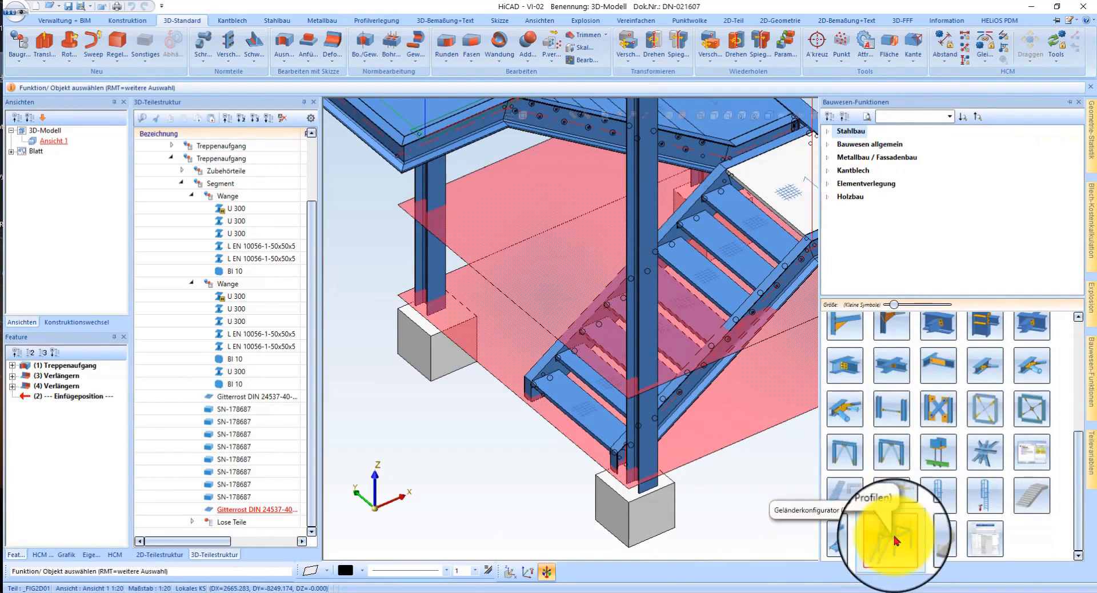
click(891, 534)
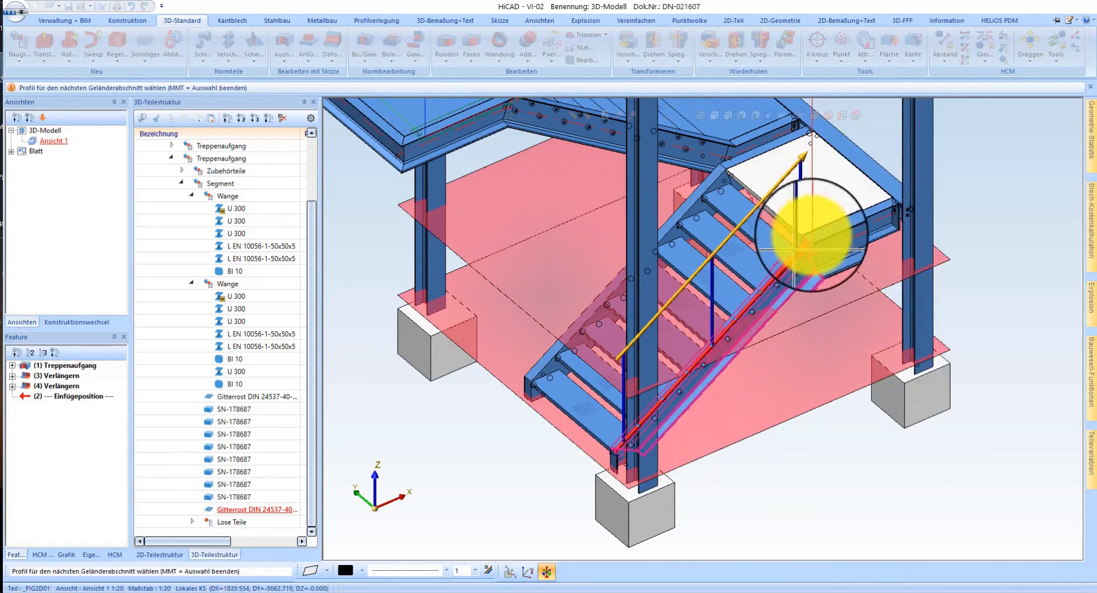
scroll(839, 251, up, 3)
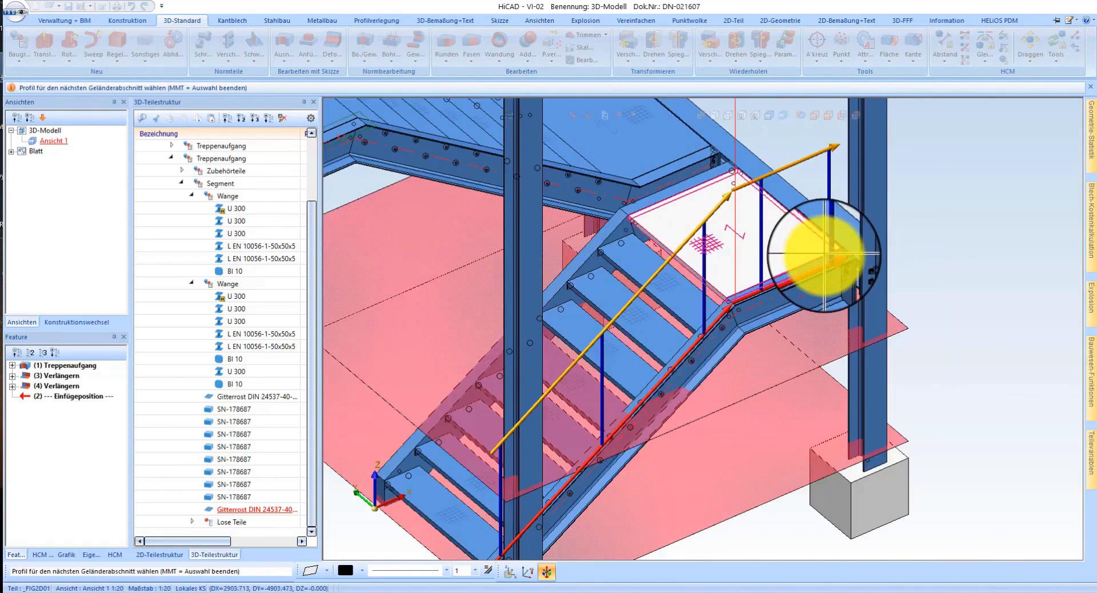
middle_drag(804, 257, 706, 248)
right_click(693, 355)
scroll(808, 371, down, 3)
scroll(905, 331, up, 3)
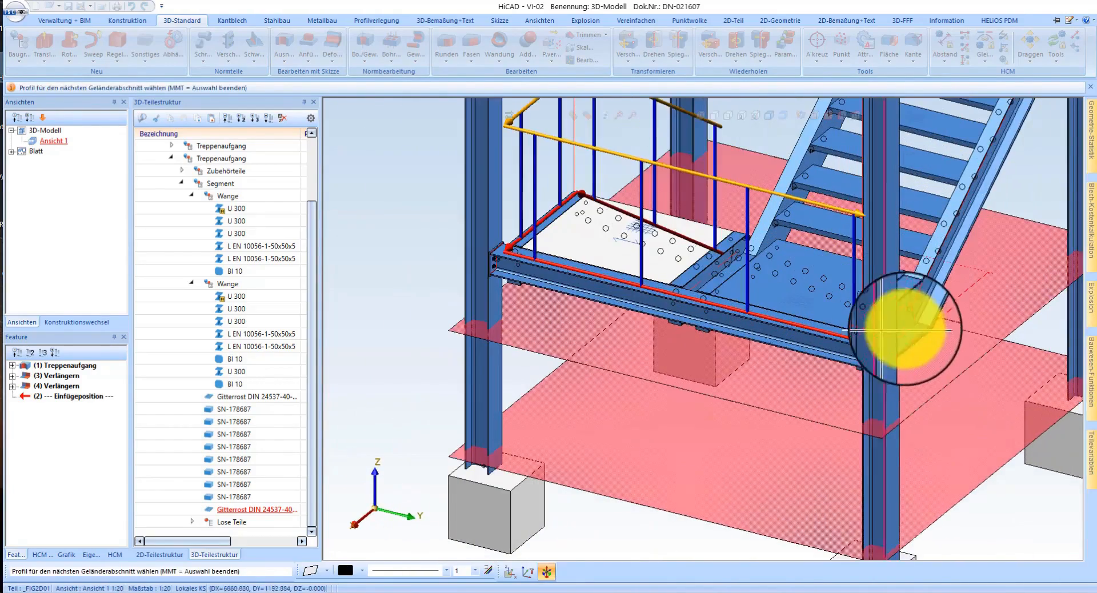
Step: Continue the railing path along the upper flight's outer stringer and the upper landing's U 300, and finish the profile selection
scroll(869, 264, down, 3)
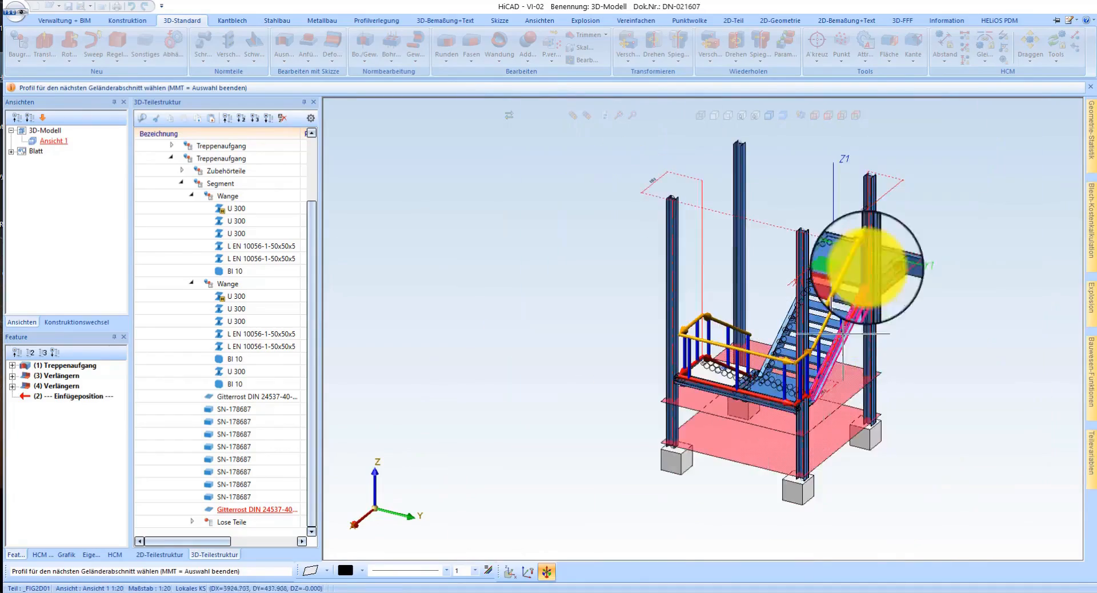
scroll(885, 297, up, 5)
click(887, 318)
middle_drag(887, 319, 827, 337)
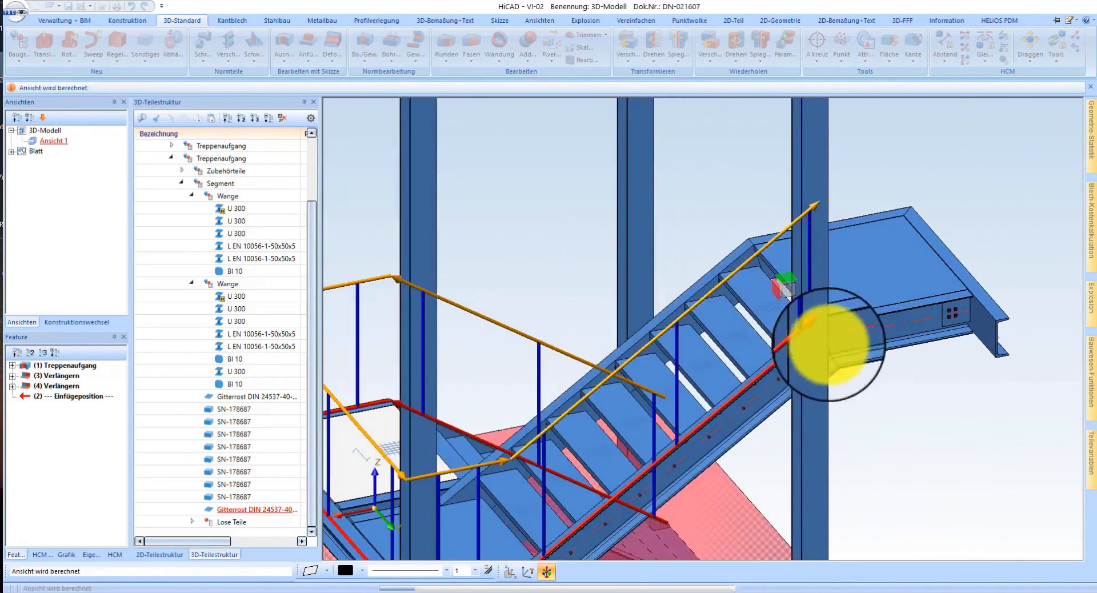
key(Return)
scroll(779, 338, up, 4)
scroll(860, 490, down, 3)
scroll(943, 428, up, 3)
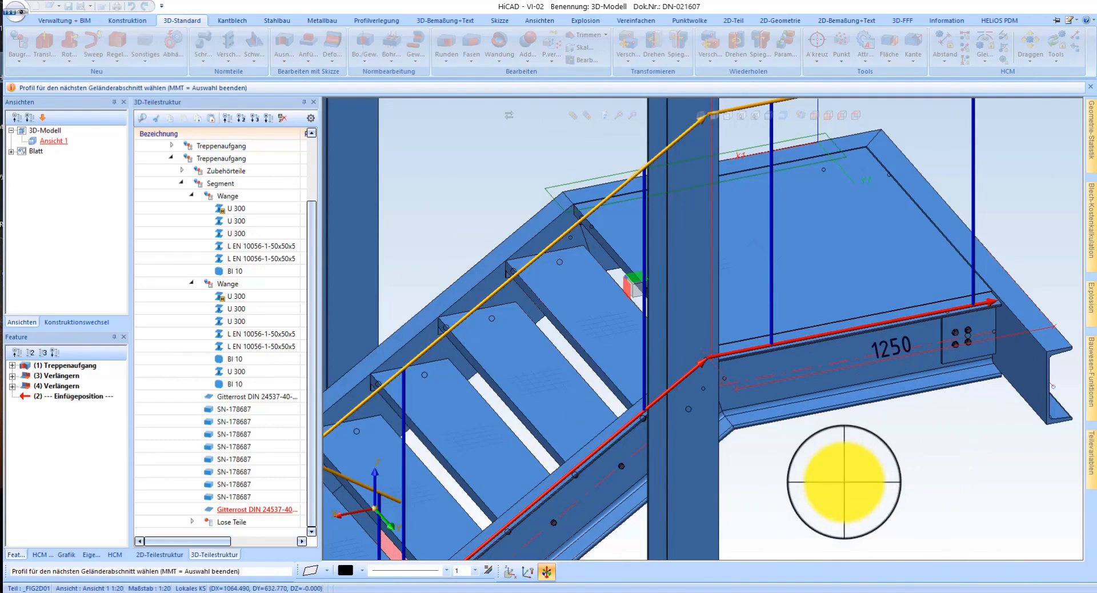
middle_click(850, 497)
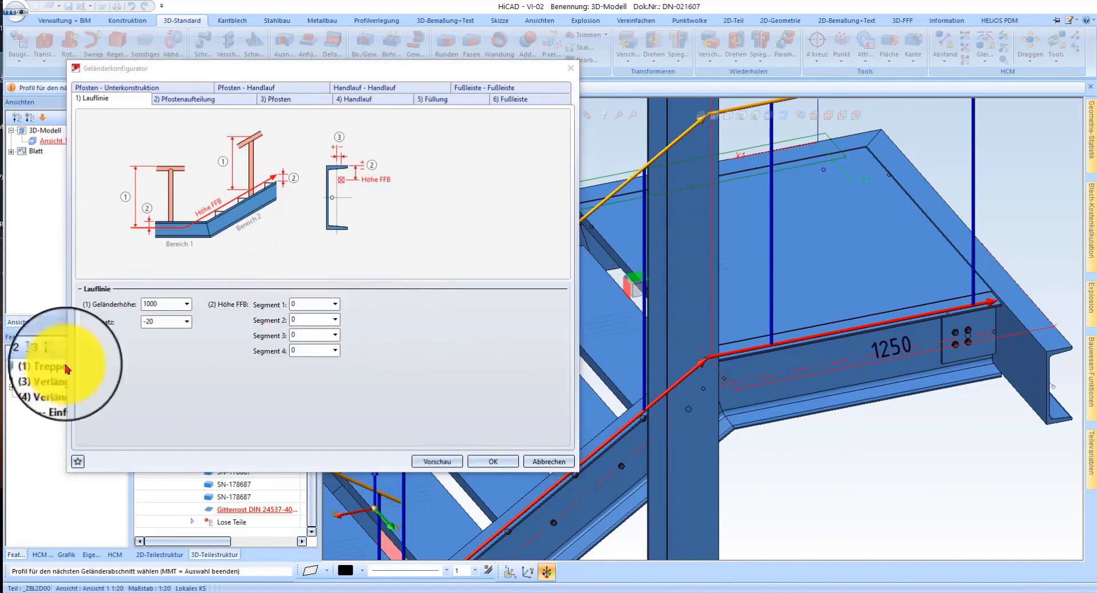
Step: Check the railing's running line on the stringers with a Versatz of 0 and set it back to -20
click(870, 294)
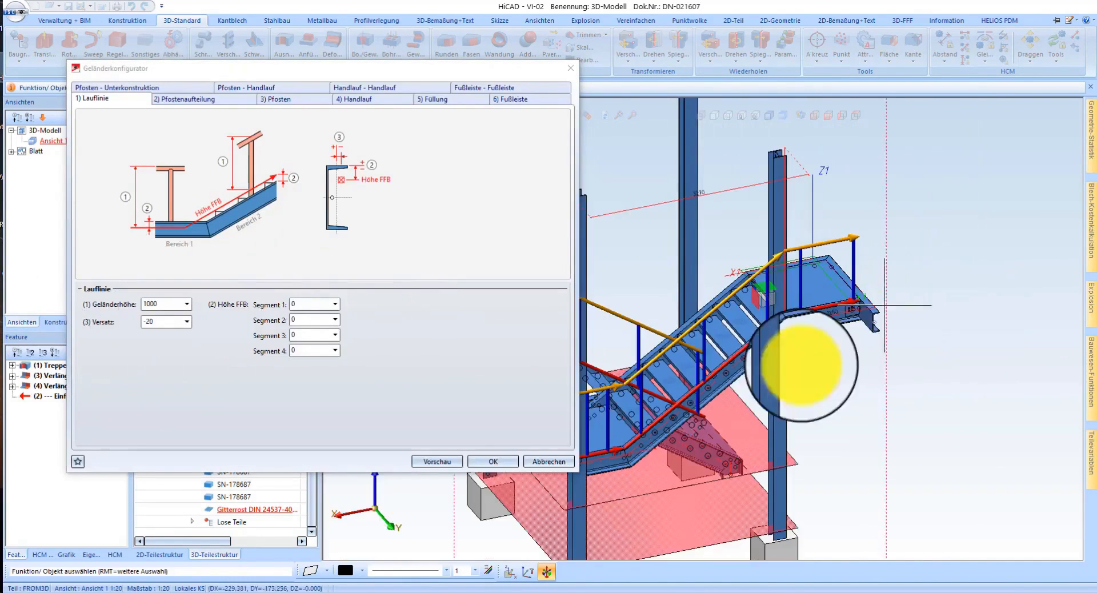
scroll(804, 355, up, 5)
click(726, 423)
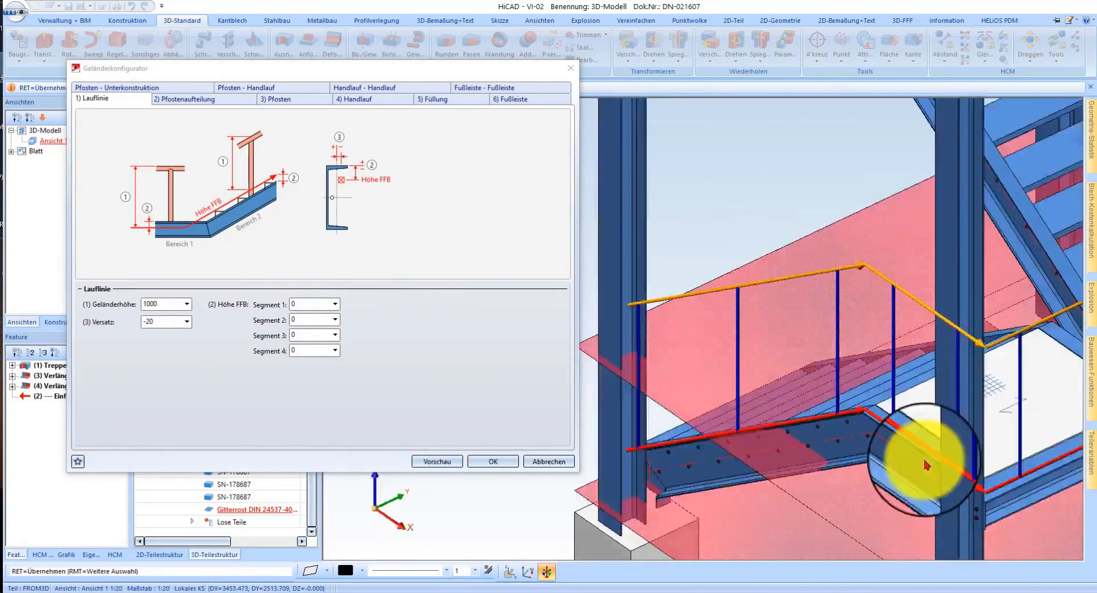
click(852, 405)
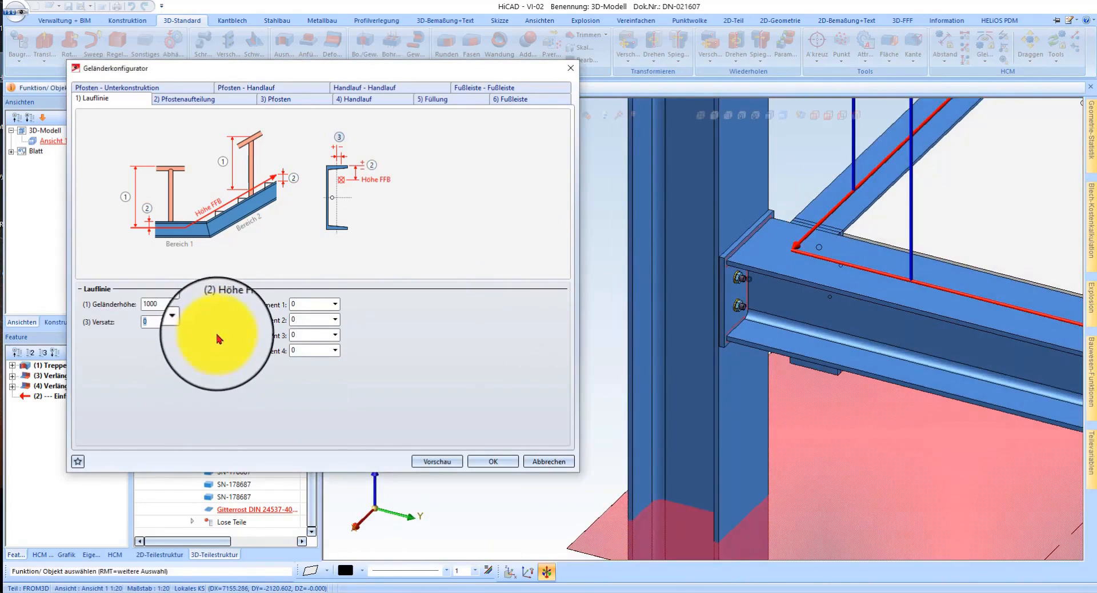
text(20)
key(Return)
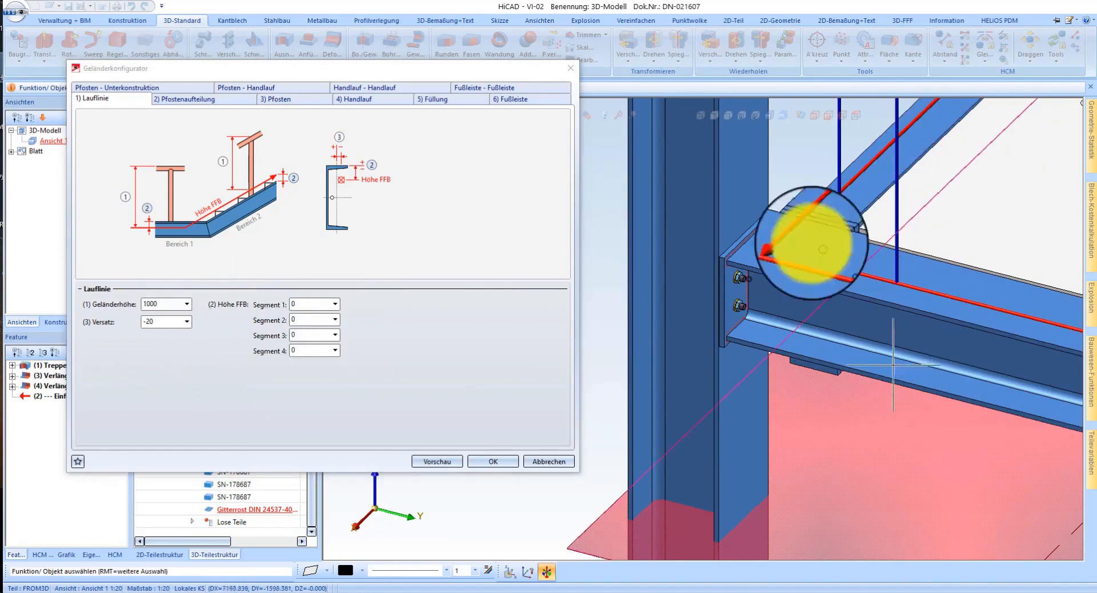
click(768, 316)
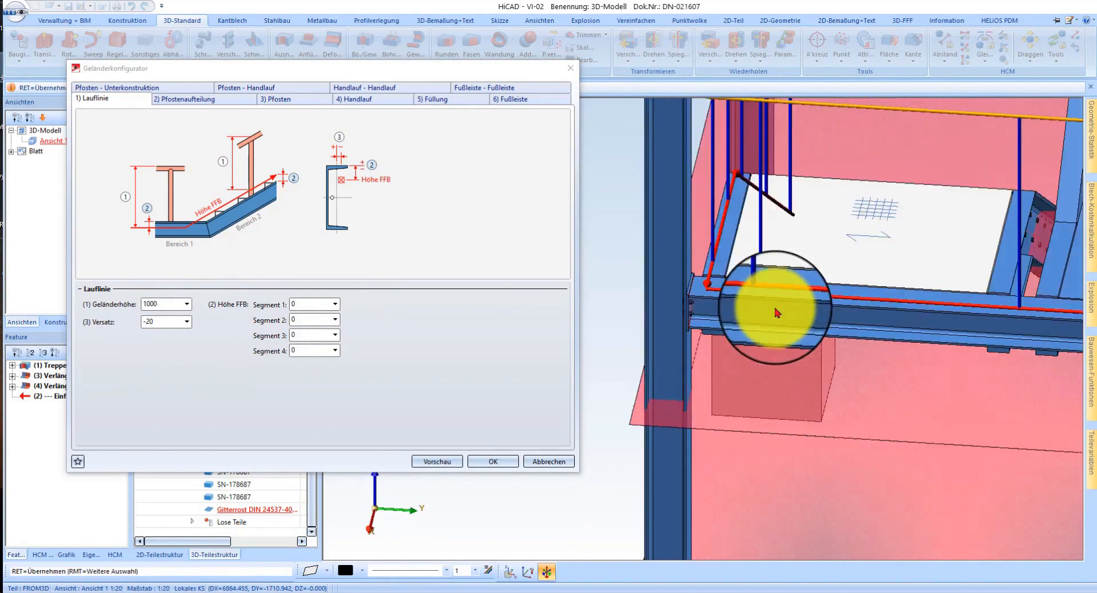
Step: In the railing's Pfostenaufteilung, set the Endabstand to 1000 and check the last post on the upper landing
click(186, 111)
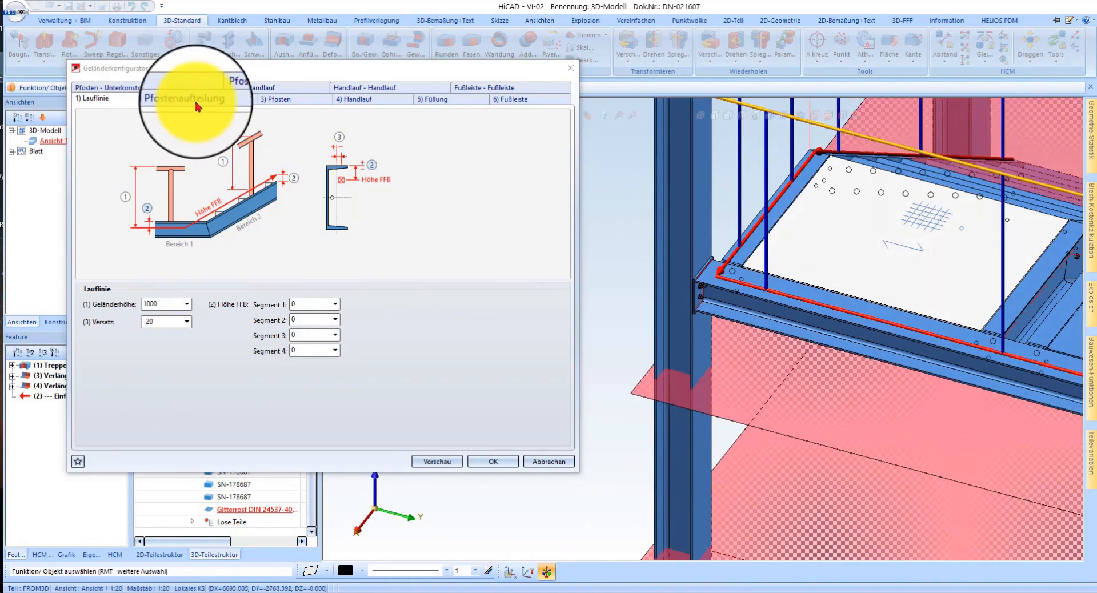
scroll(428, 367, down, 5)
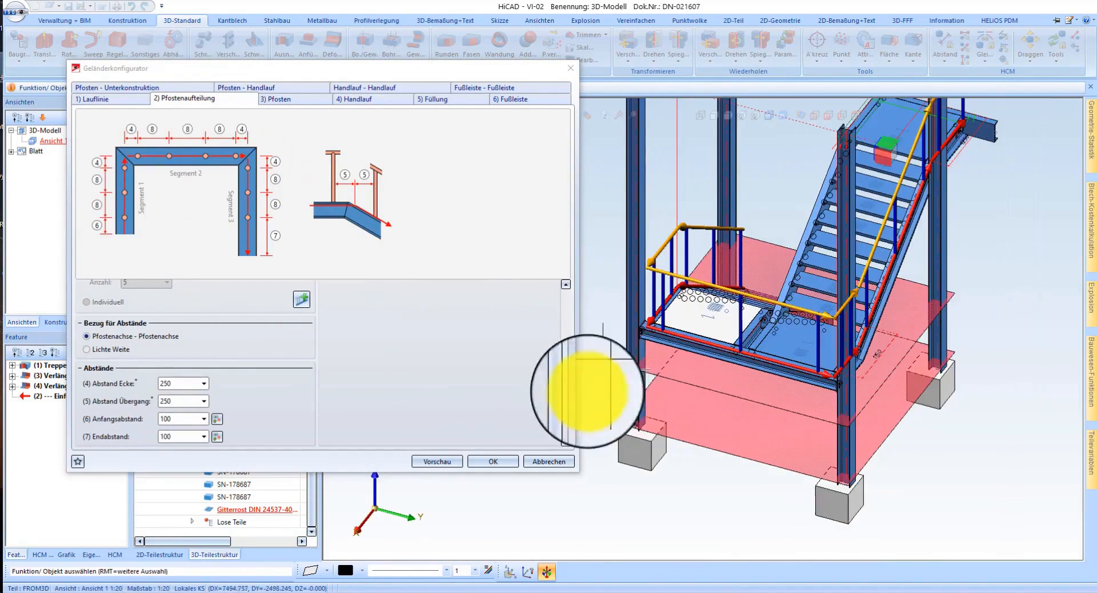
scroll(942, 220, up, 5)
middle_drag(872, 266, 772, 367)
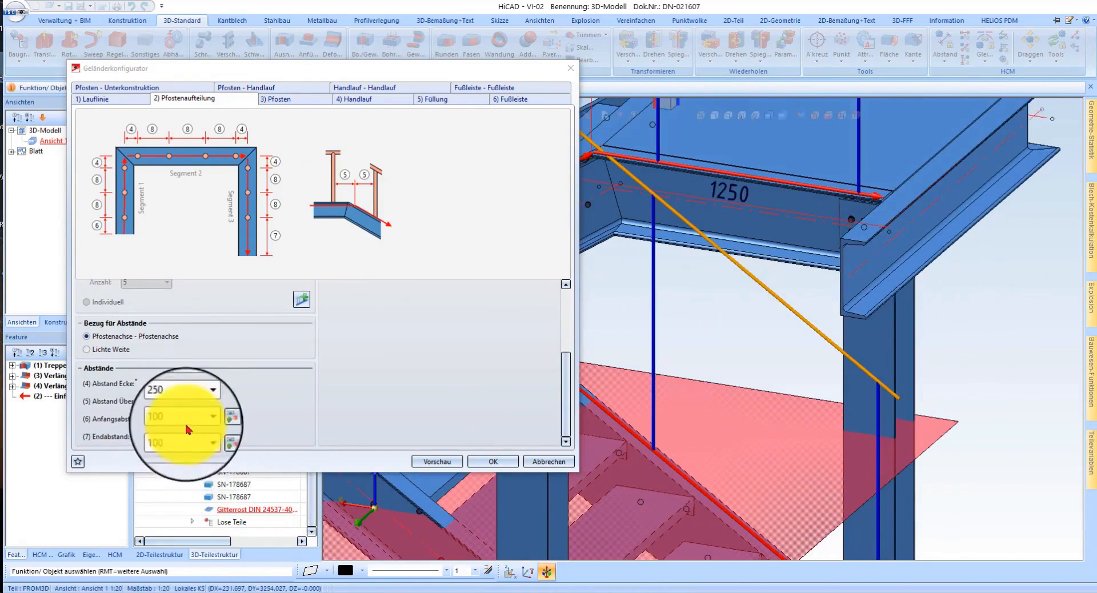
scroll(661, 246, down, 3)
scroll(735, 264, up, 5)
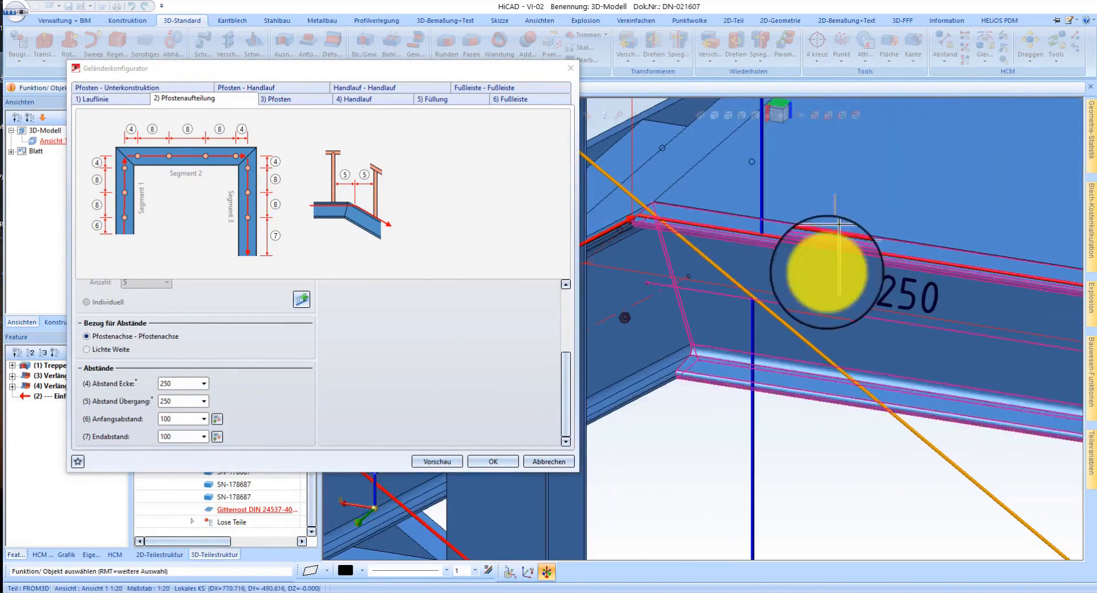
click(182, 436)
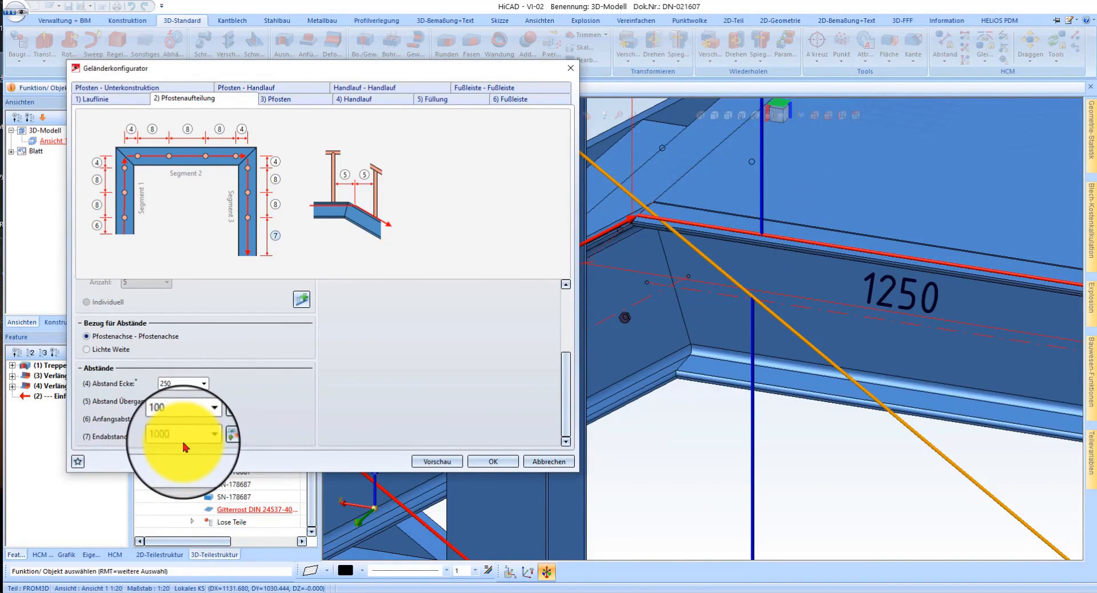
double_click(167, 418)
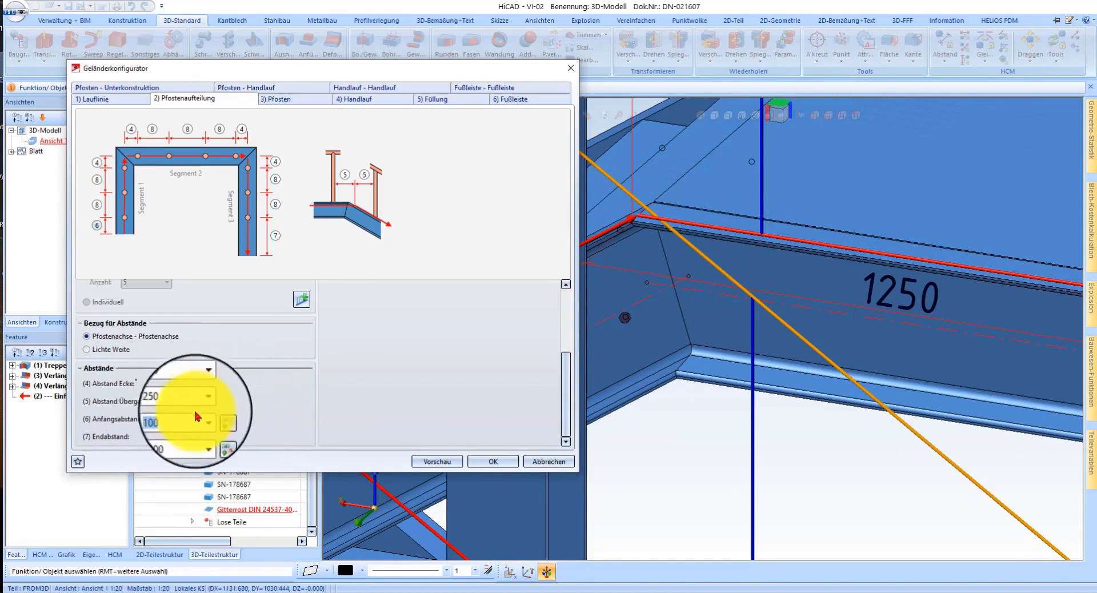
scroll(807, 334, down, 3)
scroll(812, 318, up, 3)
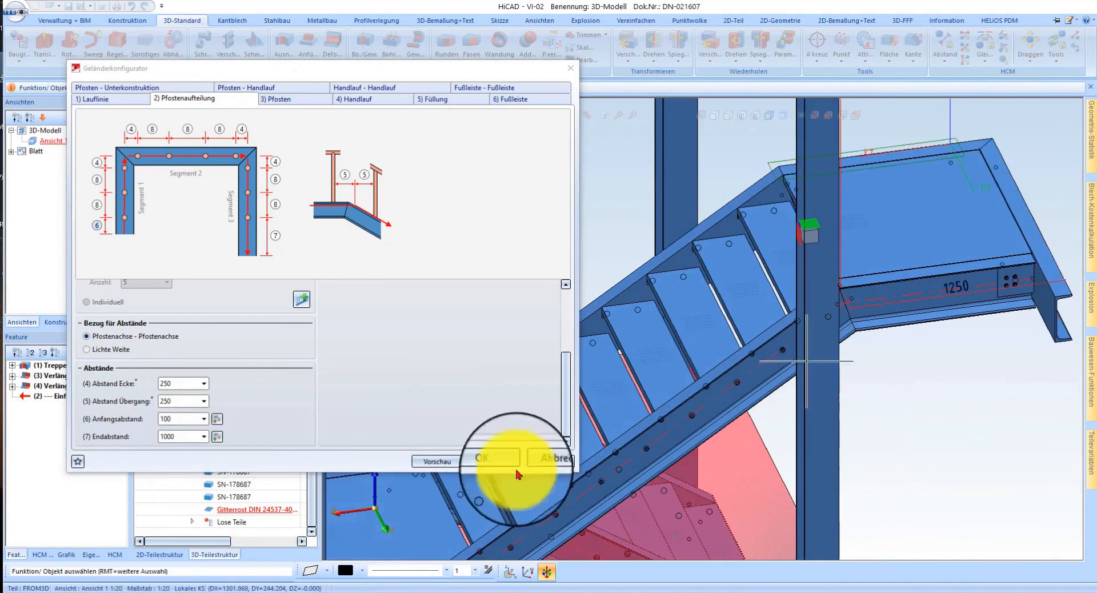
Step: Try an Endabstand of 800 for the railing's last post on the upper landing
click(182, 436)
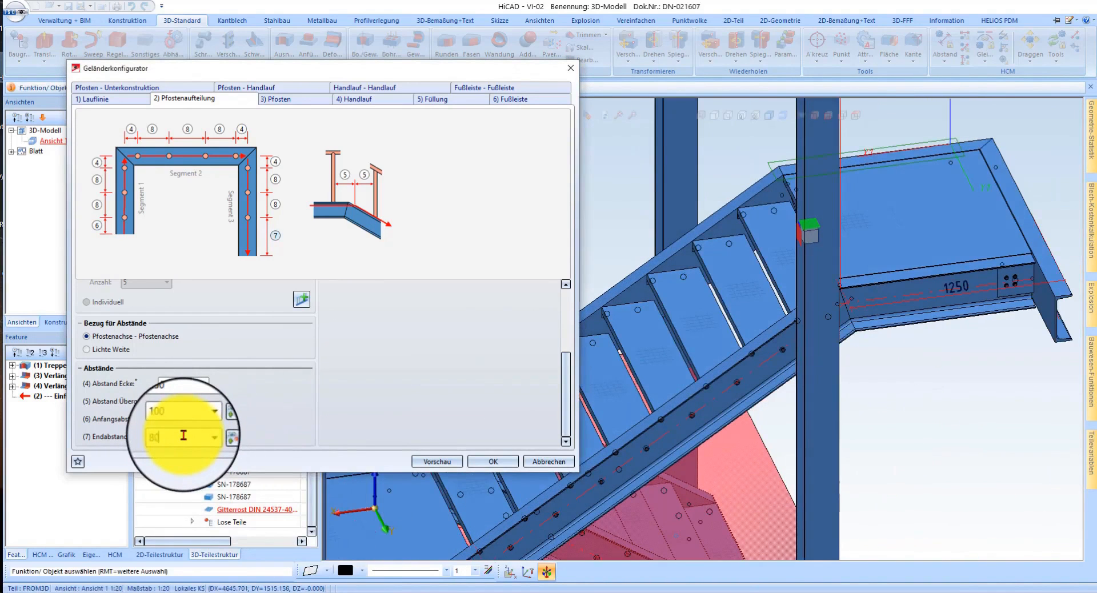
double_click(183, 419)
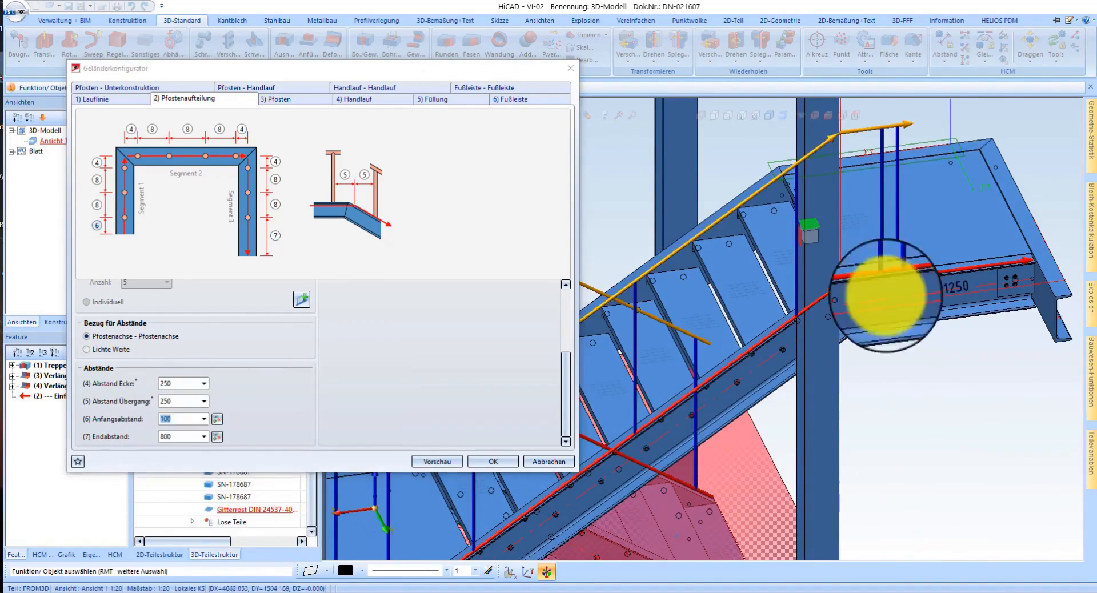
scroll(891, 298, down, 1)
Step: Set the Abstand Übergang to 100 and the Endabstand to 1000 for the railing posts
middle_drag(902, 301, 852, 311)
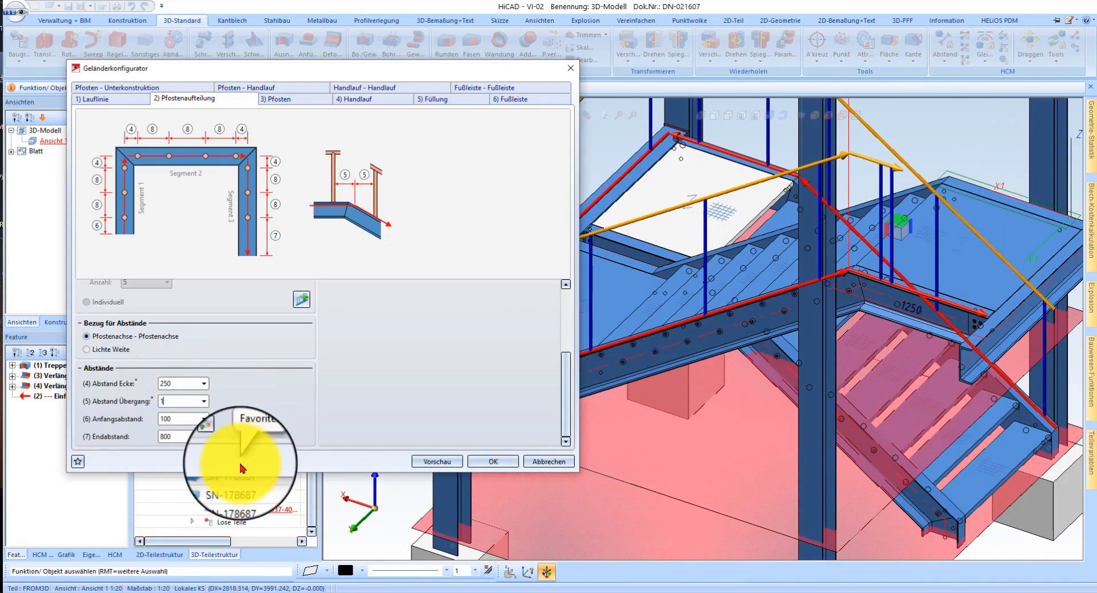
scroll(937, 270, up, 2)
click(176, 435)
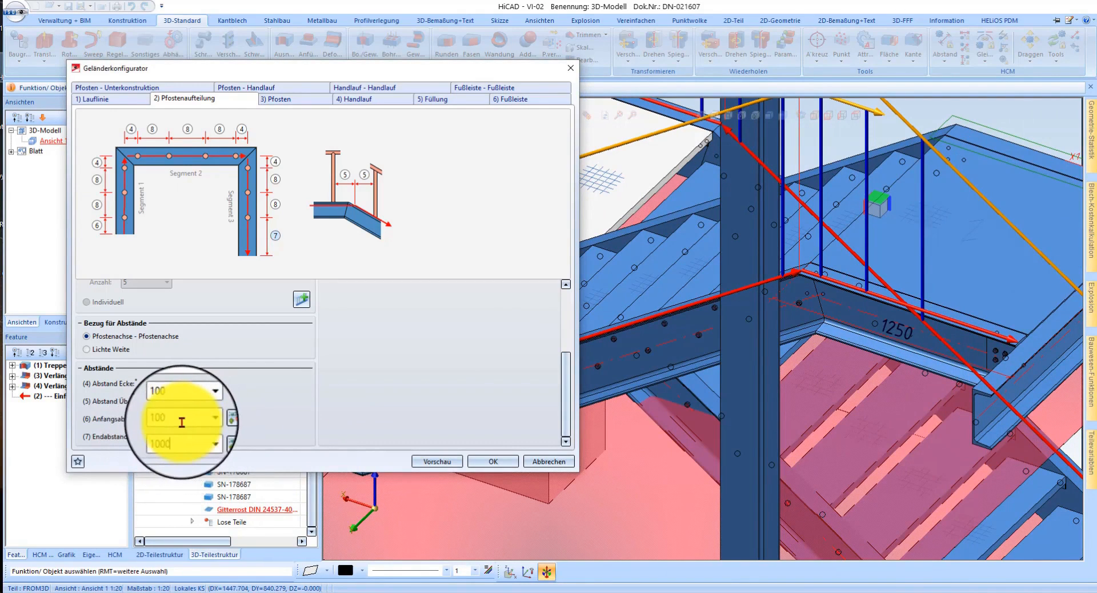
scroll(854, 372, down, 2)
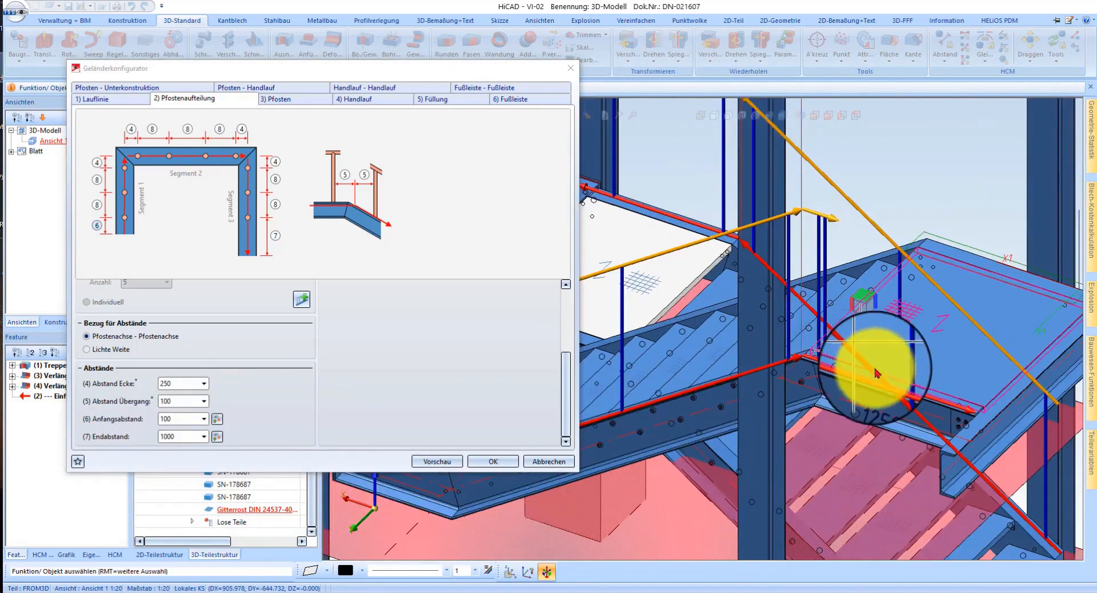
Step: Enable the creation of Übergangspfosten at the transitions between the flights and landings
scroll(302, 372, up, 3)
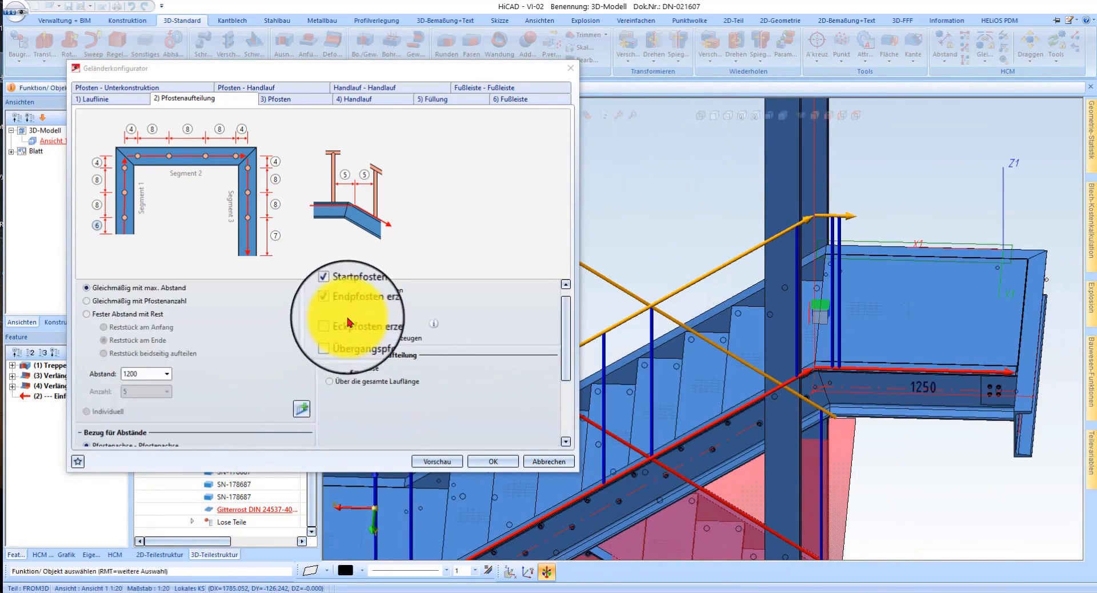
click(359, 338)
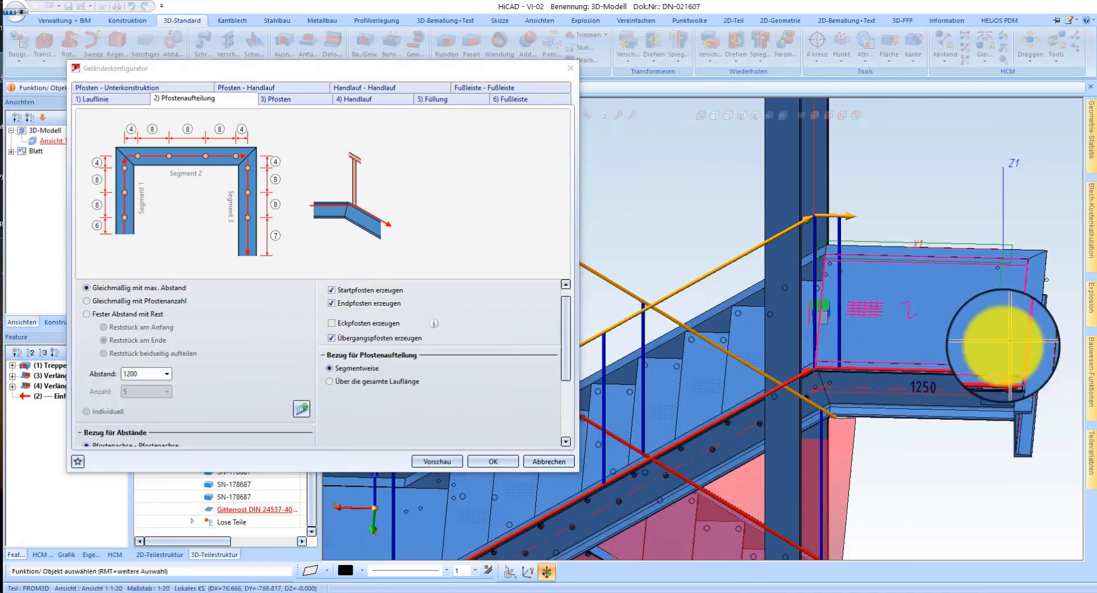
mouse_move(887, 352)
middle_down()
mouse_move(821, 362)
mouse_move(897, 356)
middle_up()
scroll(898, 365, down, 5)
scroll(906, 400, up, 3)
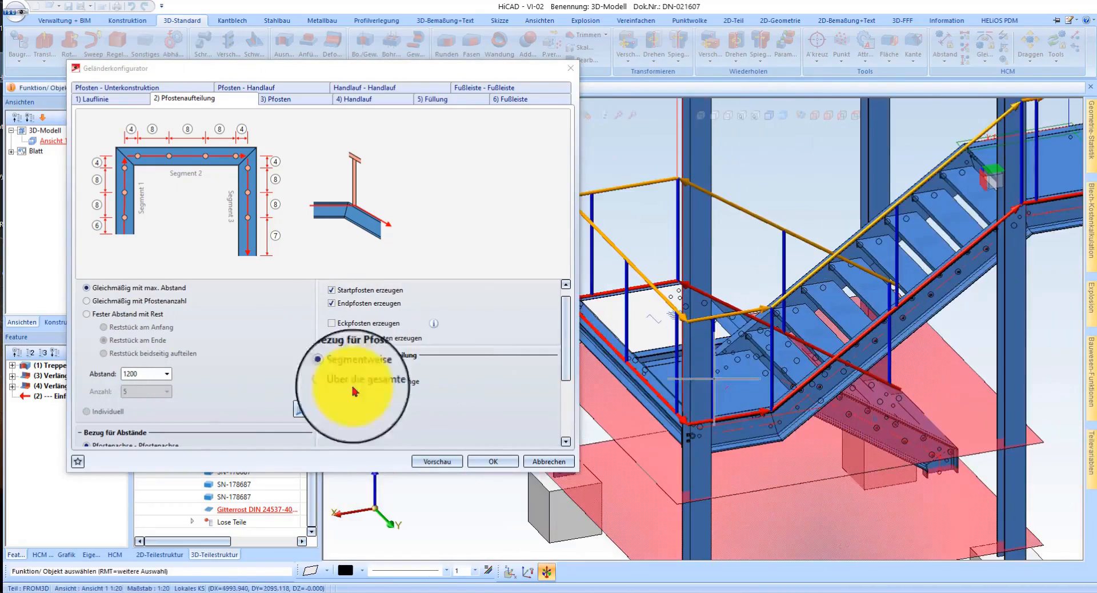
Step: Examine the post distribution and spacing options against the previewed posts on the flights and intermediate landing
scroll(144, 383, up, 1)
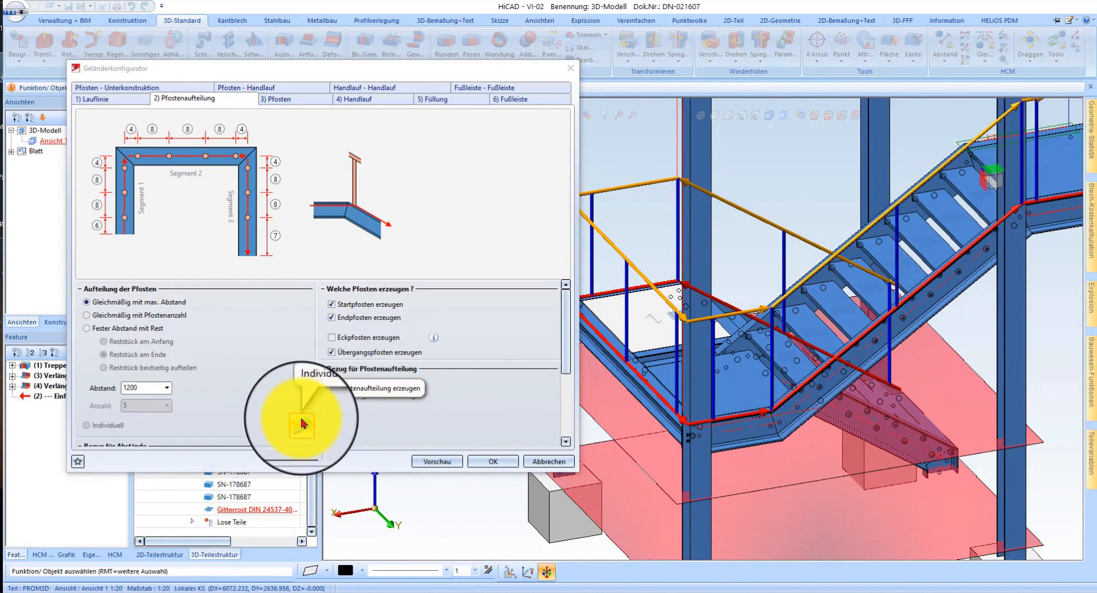
middle_drag(711, 341, 663, 466)
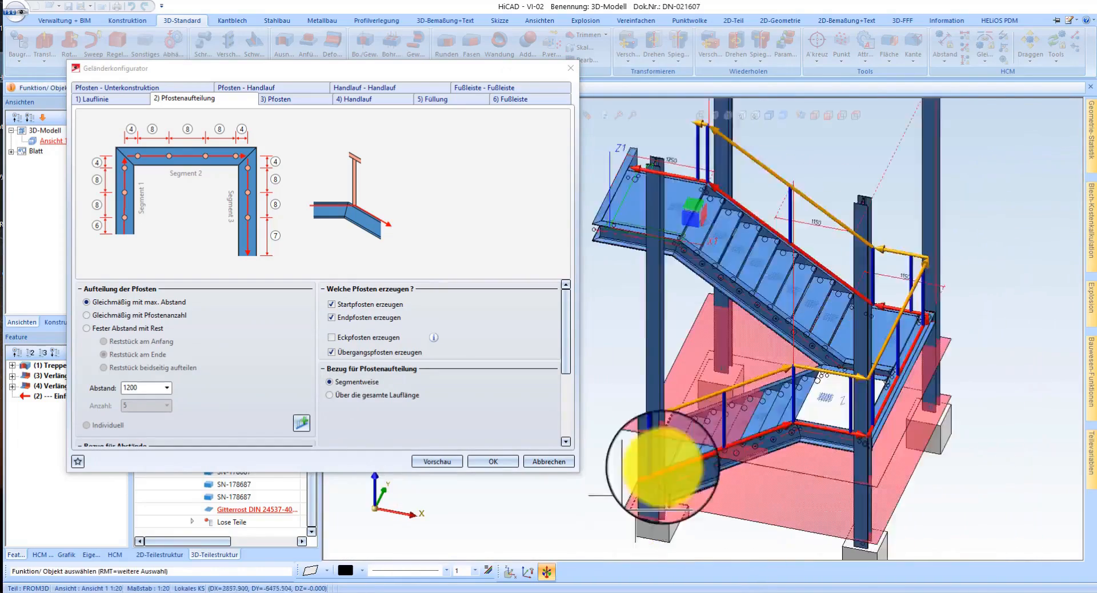
scroll(663, 467, up, 3)
middle_drag(770, 422, 829, 414)
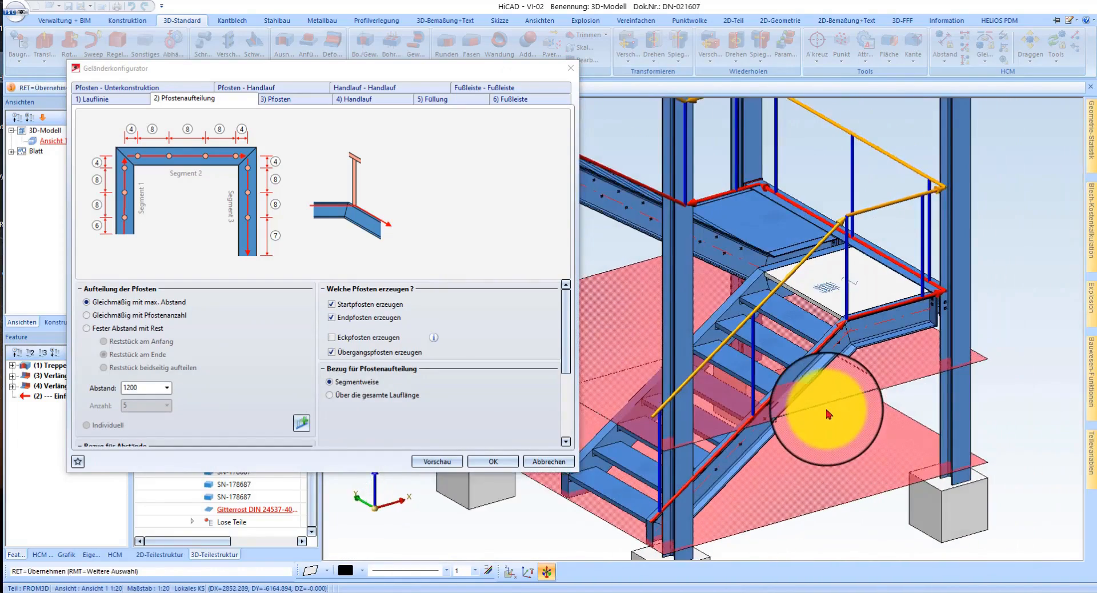
scroll(943, 330, up, 3)
scroll(942, 330, down, 5)
scroll(792, 399, up, 4)
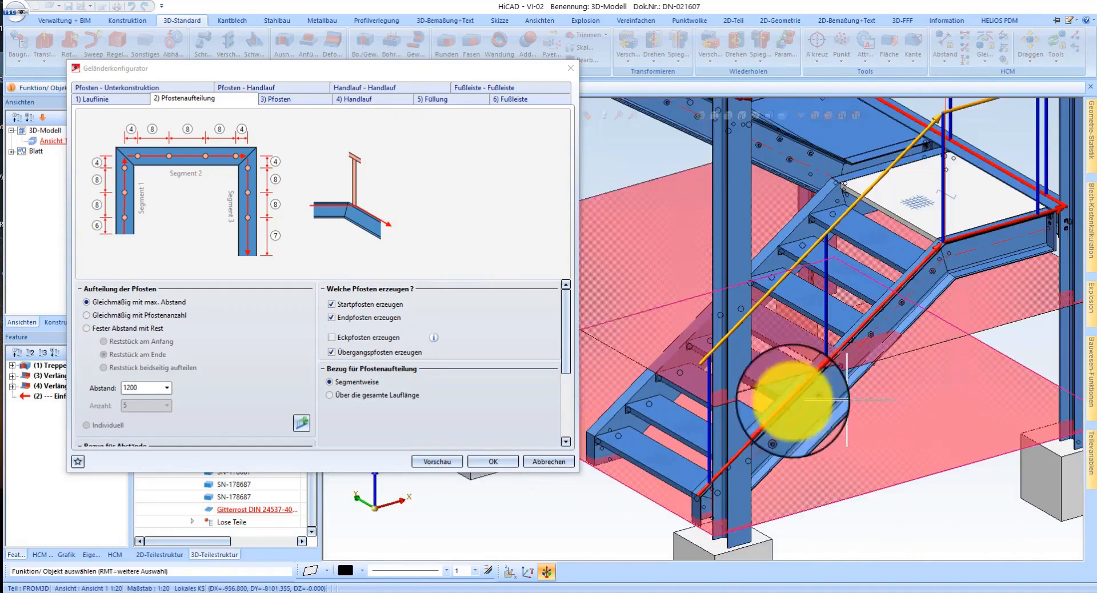
scroll(155, 412, down, 3)
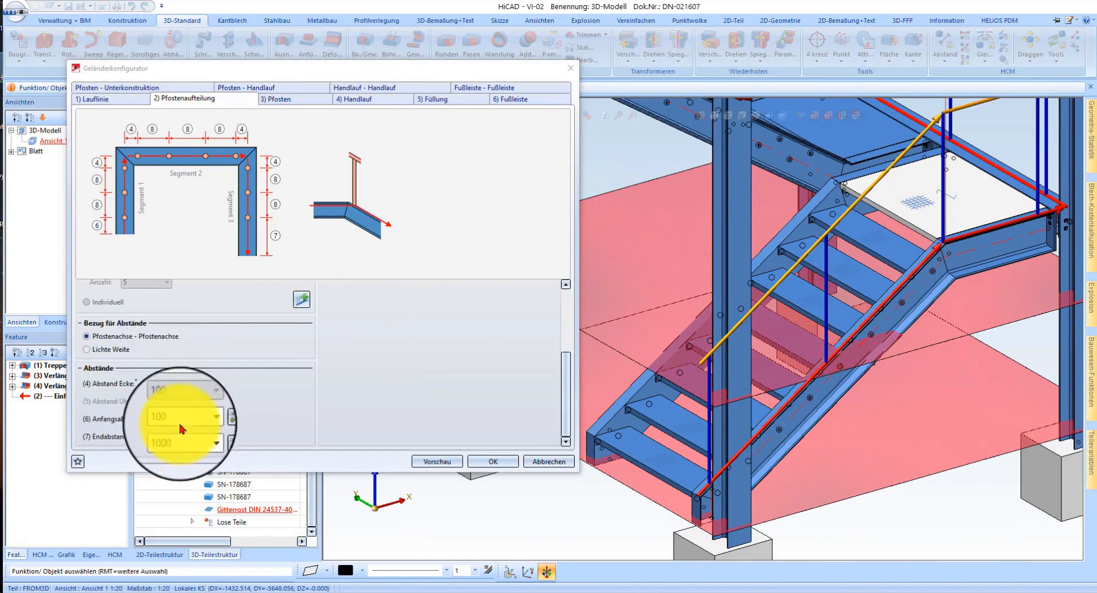
Step: Review the post and handrail profiles and set the railing infill to Füllung mit Knieleisten
click(281, 99)
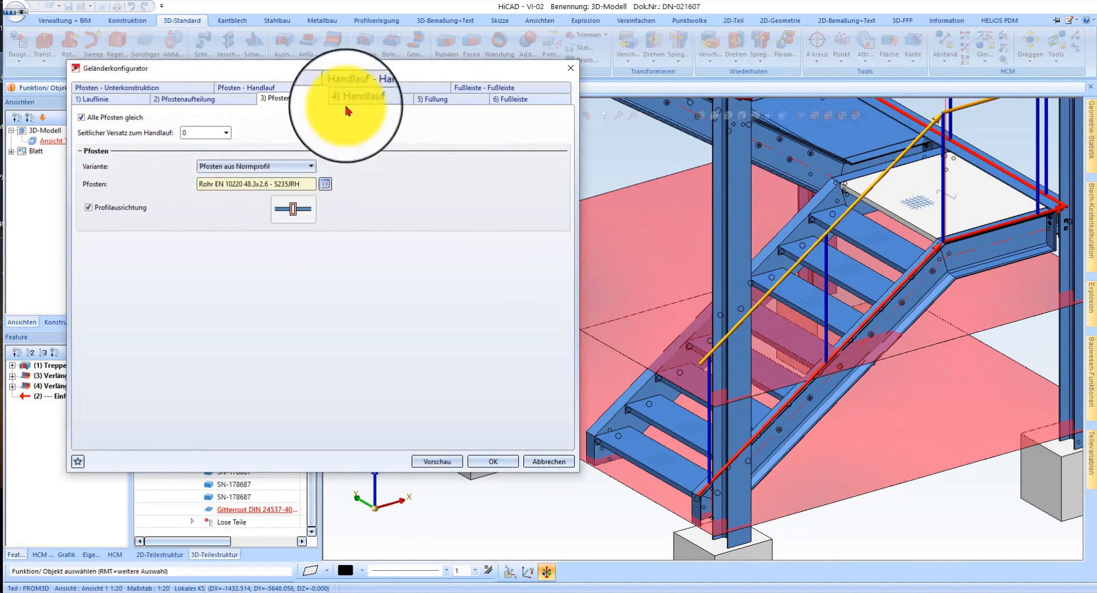
click(368, 102)
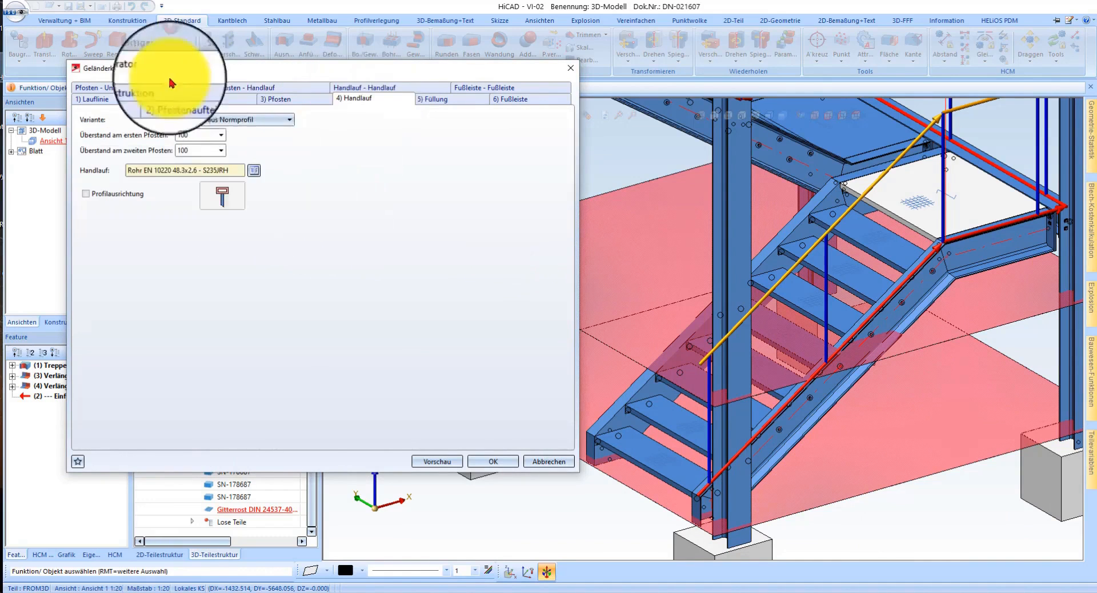
click(438, 101)
click(160, 136)
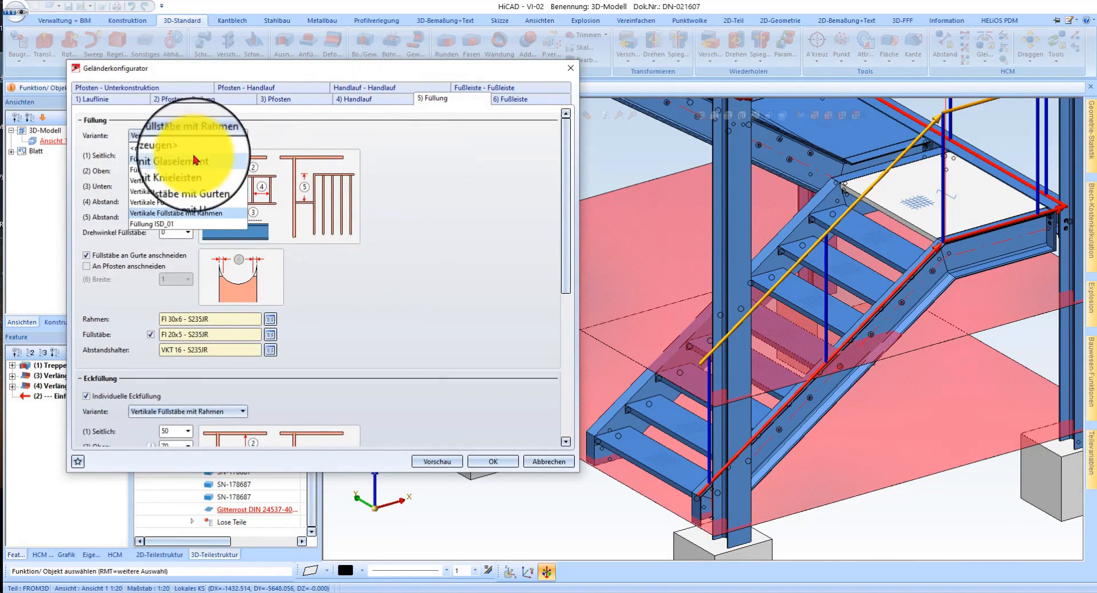
click(184, 172)
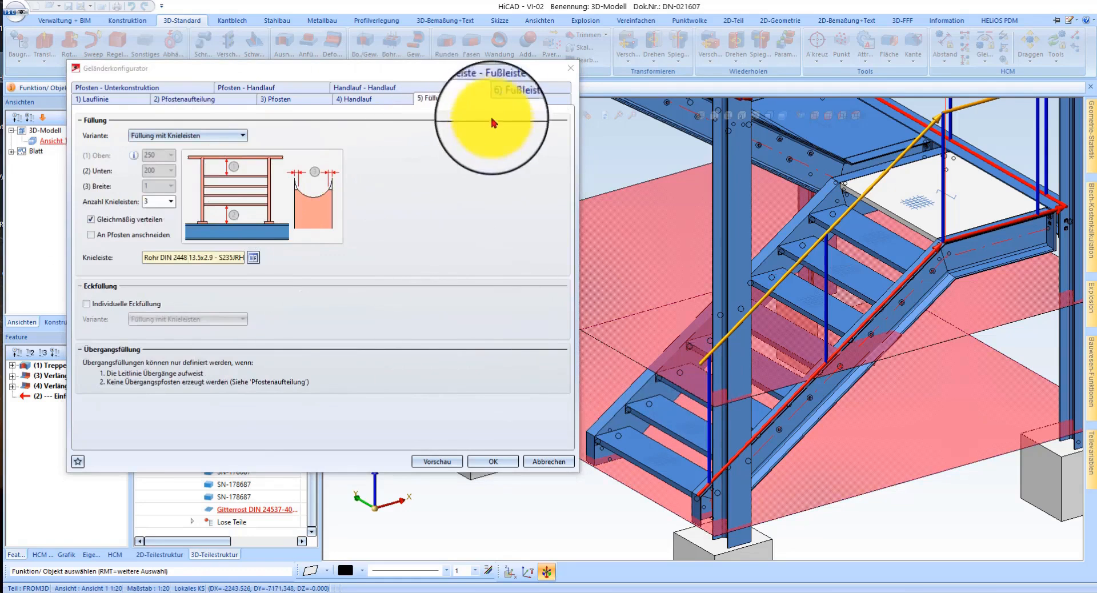
Step: Check the Fußleiste, Pfosten - Unterkonstruktion, Pfosten - Handlauf and Handlauf - Handlauf settings, and create the railing
click(506, 97)
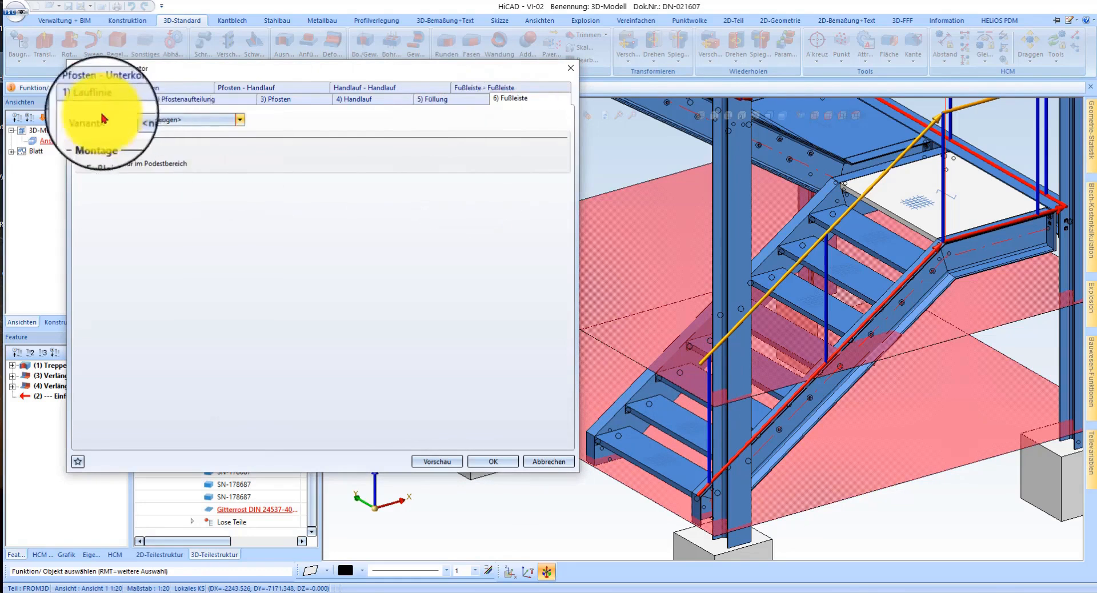
click(156, 87)
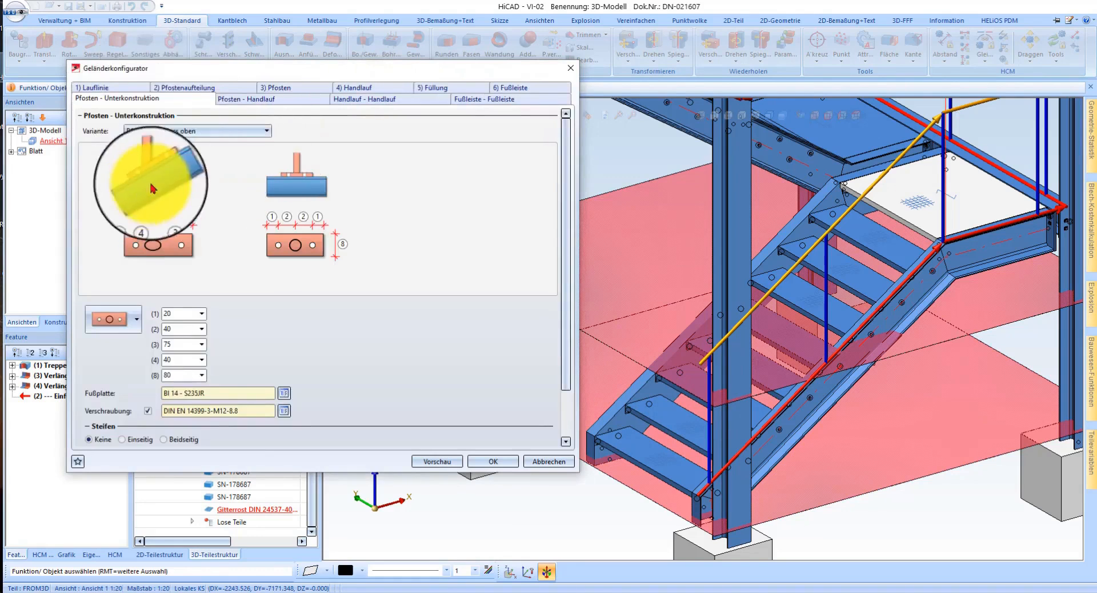
scroll(208, 343, down, 2)
scroll(208, 343, up, 2)
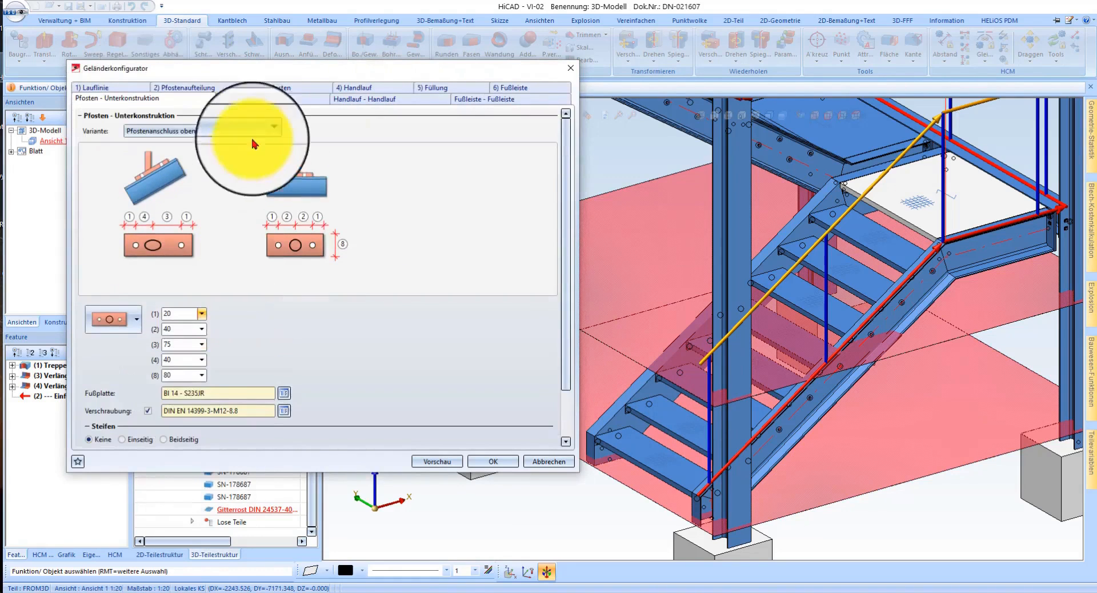
click(266, 99)
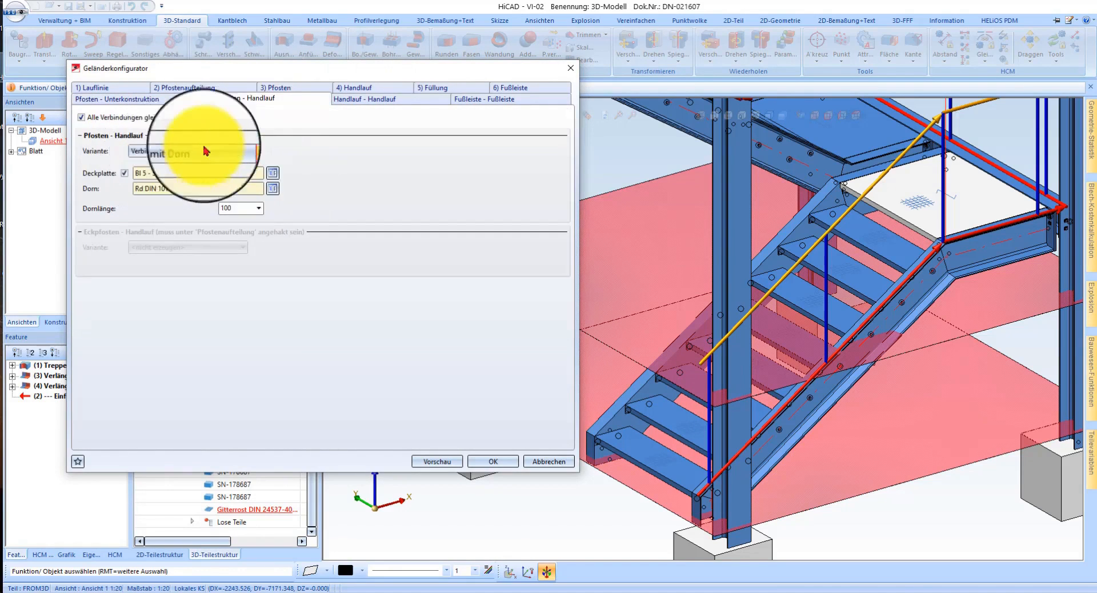
click(375, 101)
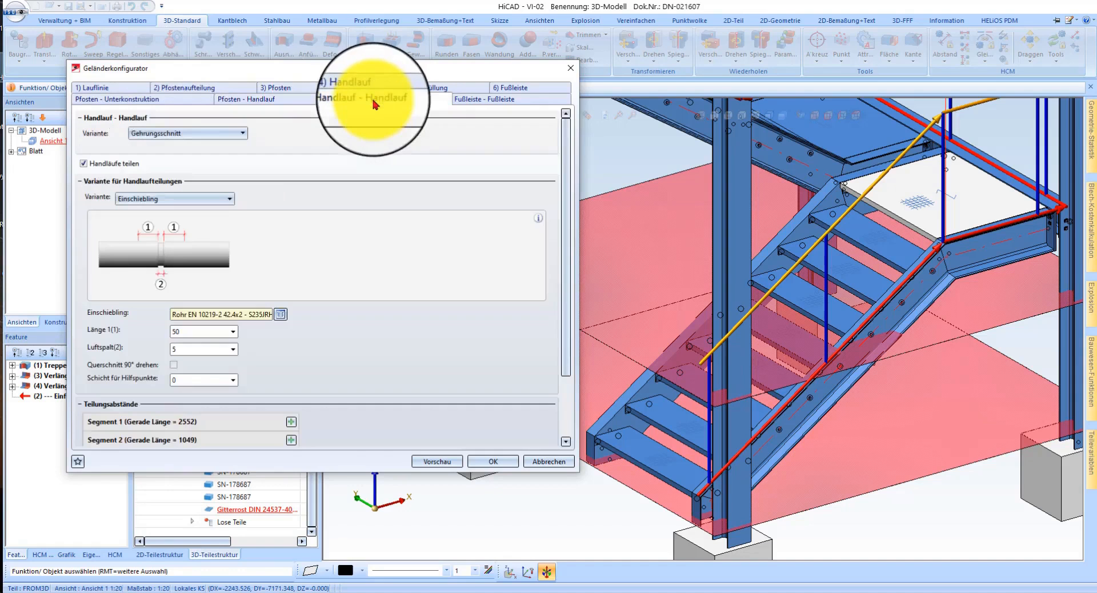
click(492, 461)
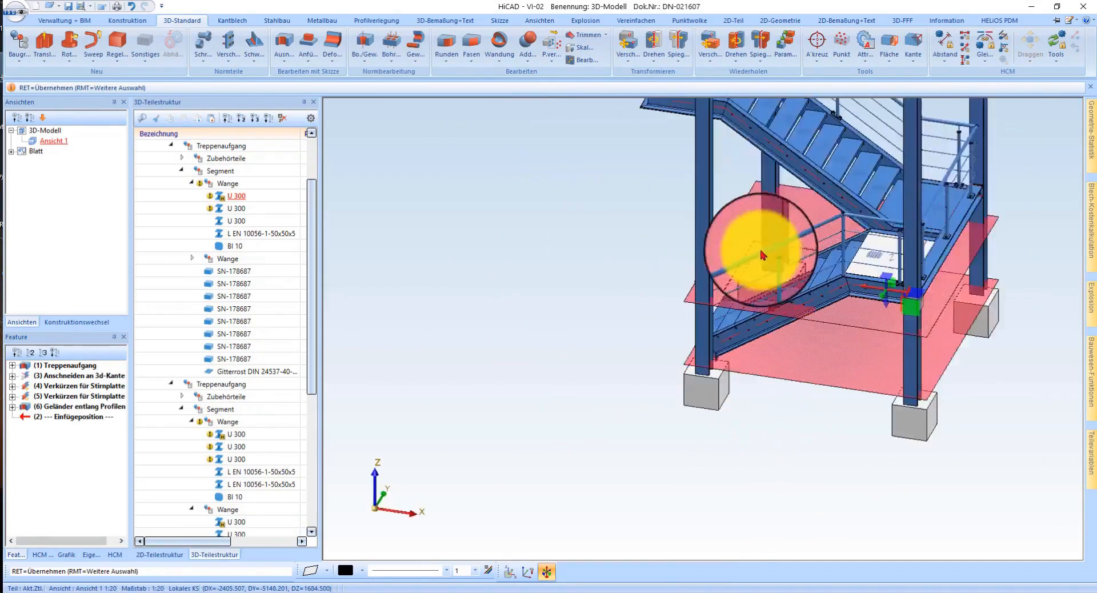
Step: Examine the finished railing's posts, handrail and knee rails at the upper landing, flights and intermediate landing
middle_drag(761, 254, 630, 241)
scroll(992, 252, up, 6)
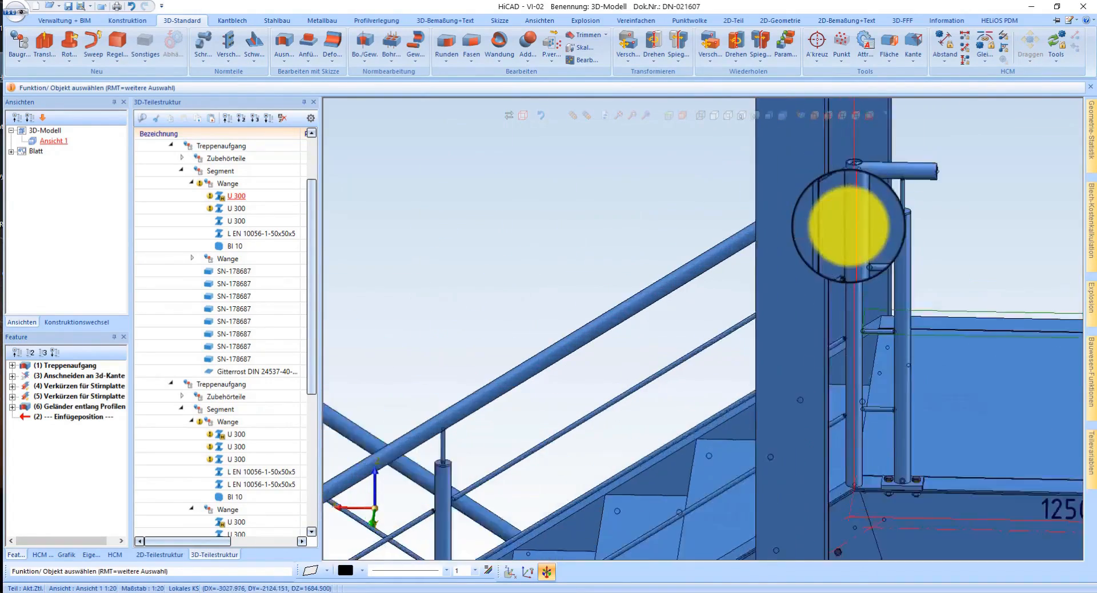
scroll(854, 234, down, 3)
scroll(863, 252, up, 3)
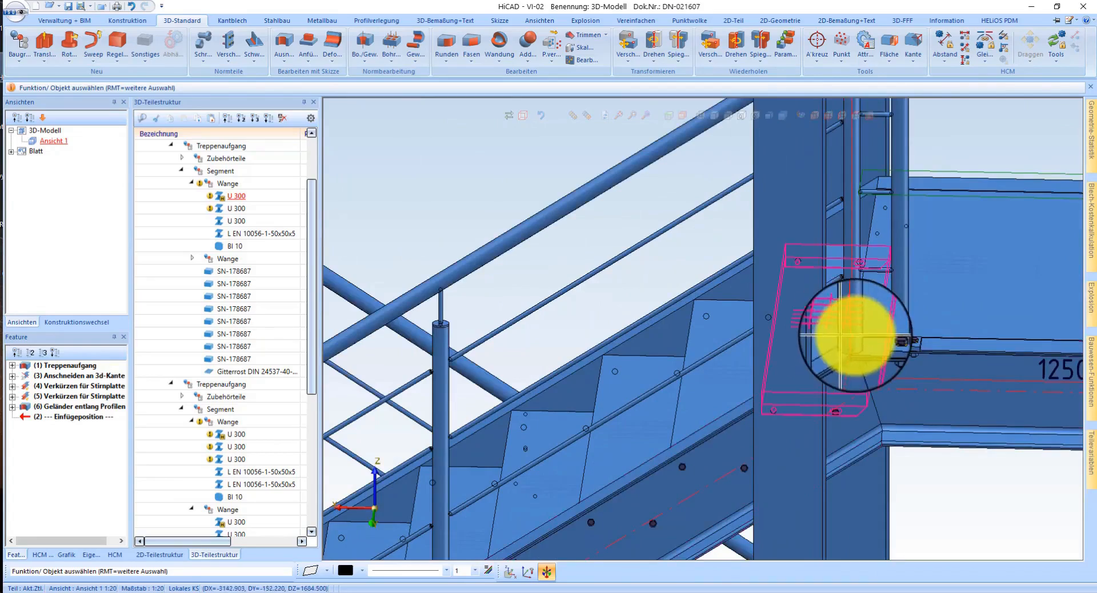
scroll(854, 338, down, 2)
scroll(783, 255, up, 2)
scroll(906, 318, down, 3)
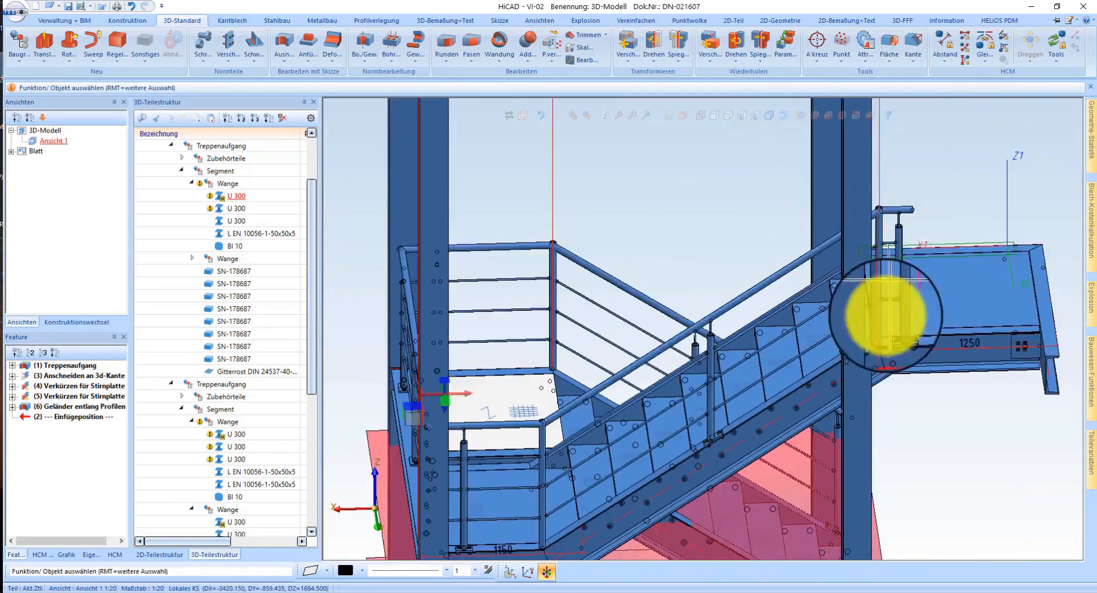
scroll(916, 300, up, 3)
scroll(581, 507, down, 3)
scroll(640, 423, up, 3)
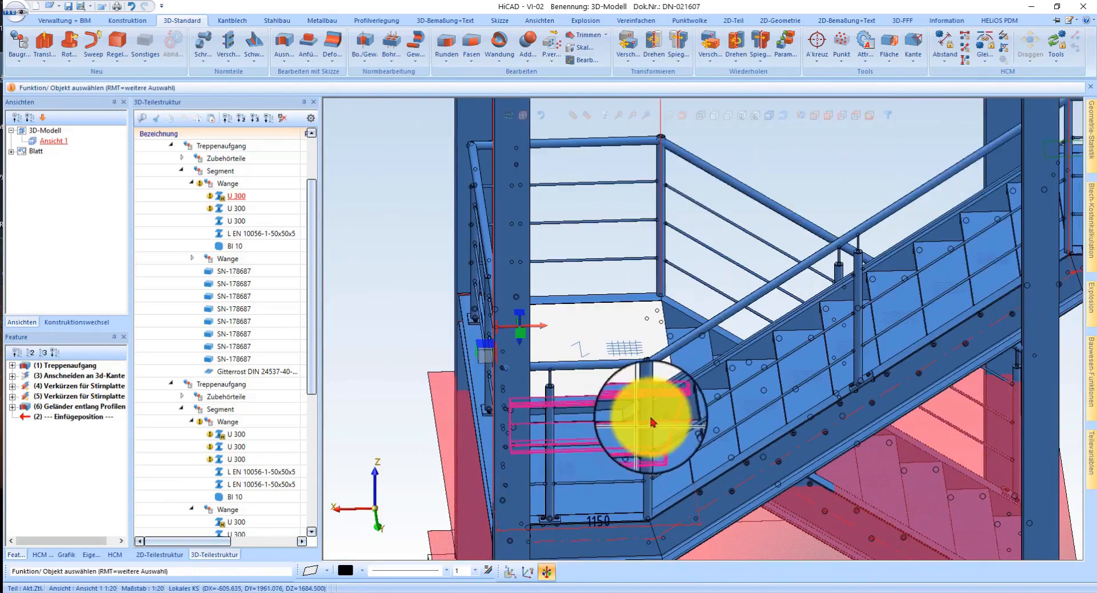
scroll(652, 423, down, 3)
scroll(689, 407, up, 3)
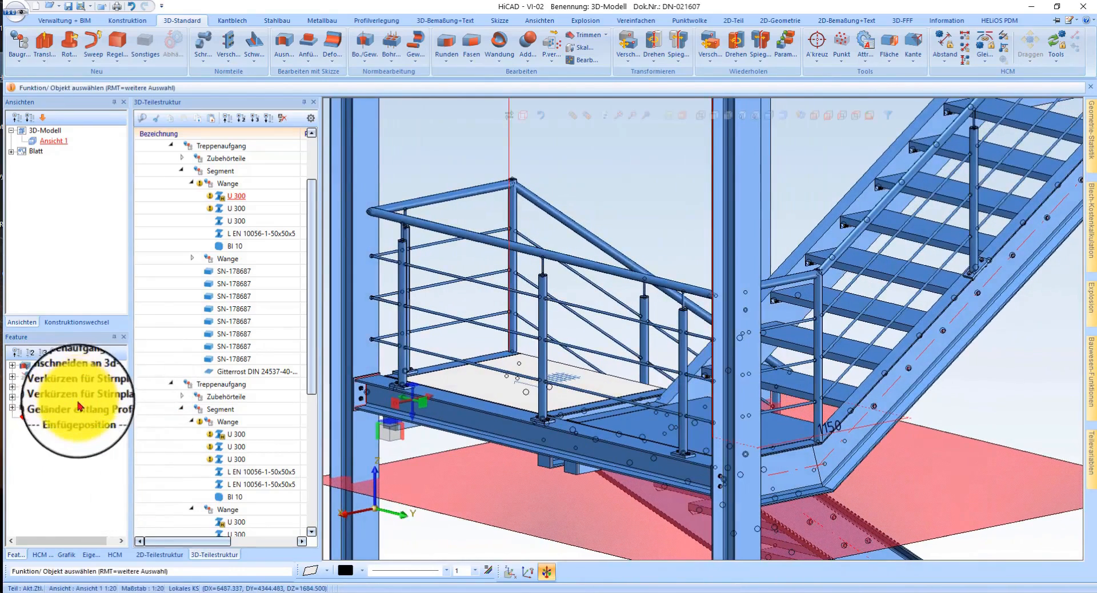
Step: Reopen the railing configuration for editing, turn off Übergangspfosten erzeugen, and check the post preview along the flights and landings
double_click(635, 338)
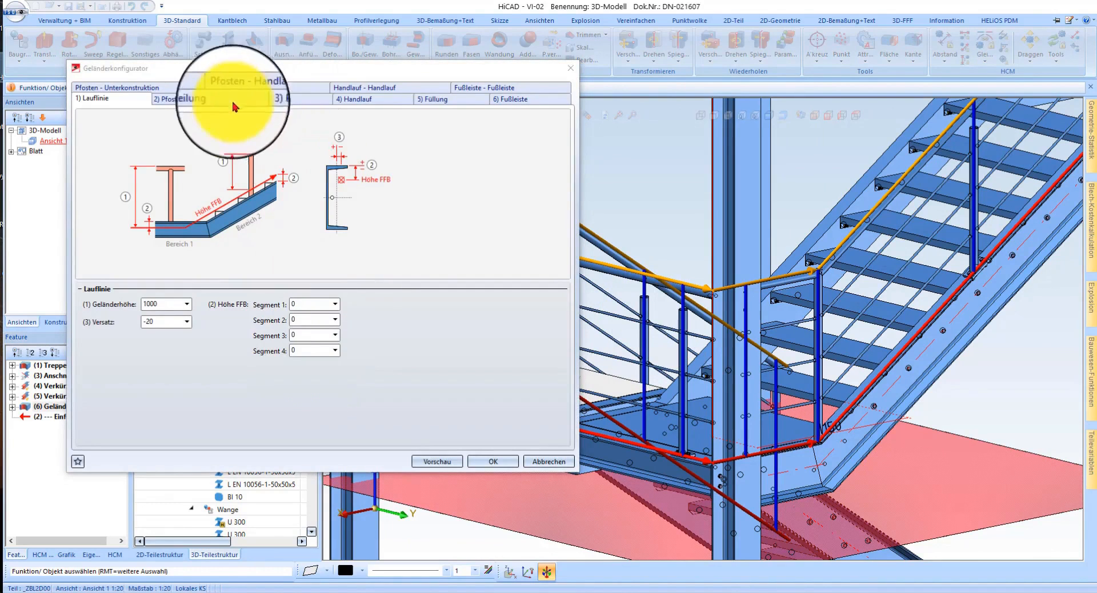
click(223, 102)
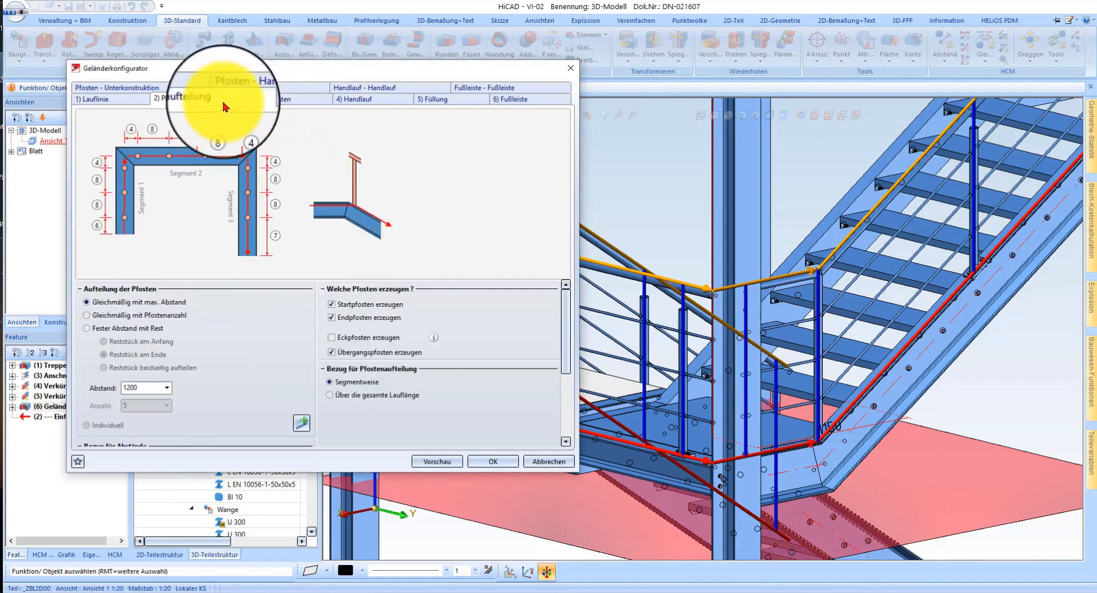
click(349, 360)
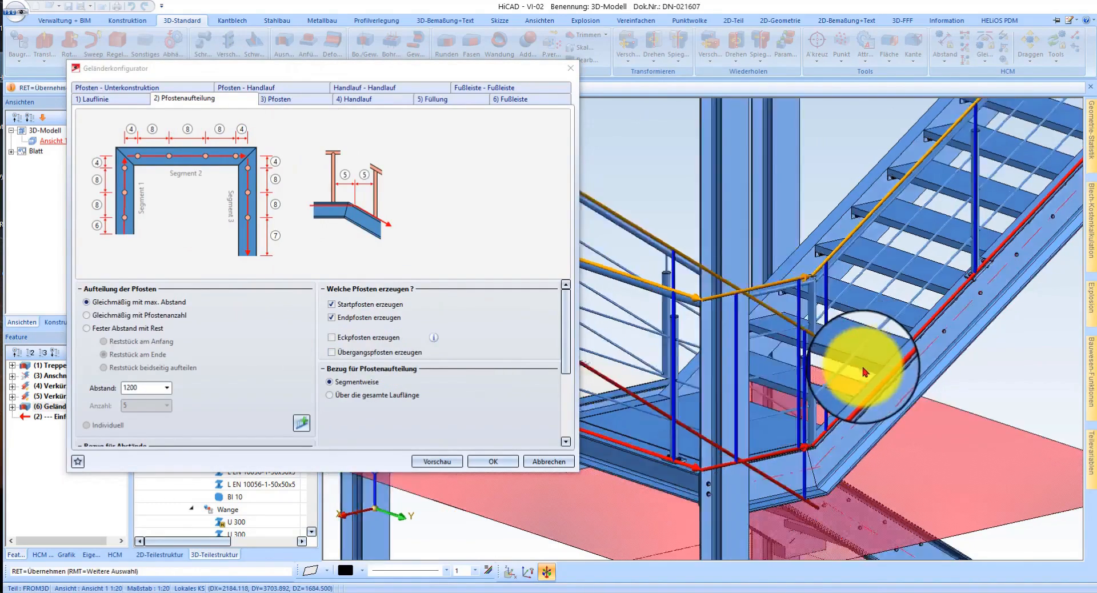
middle_drag(864, 372, 754, 409)
scroll(754, 410, down, 4)
scroll(852, 291, up, 5)
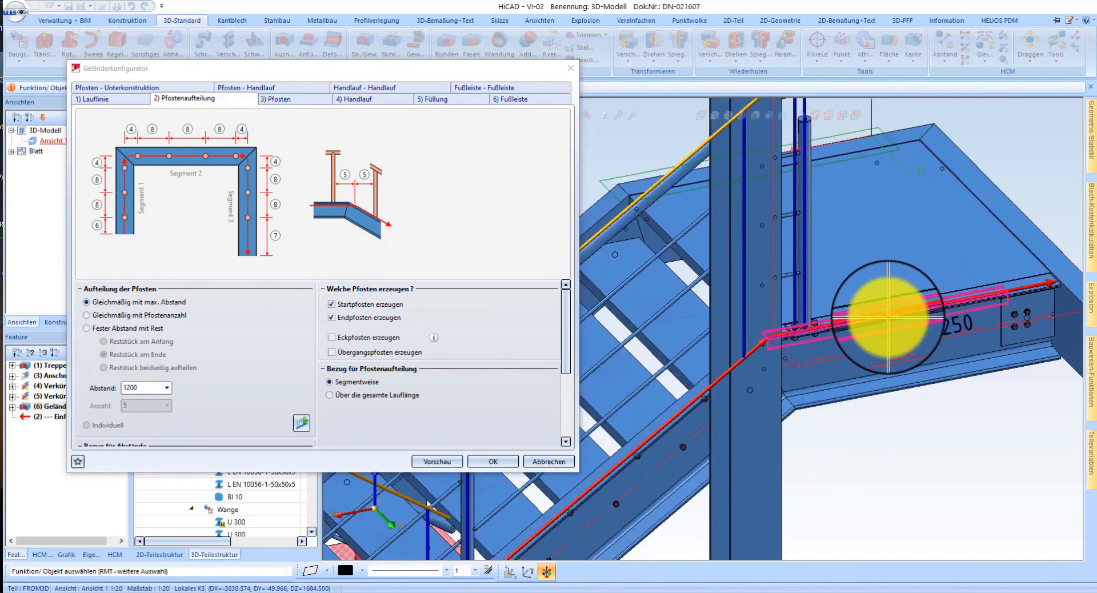
scroll(869, 318, down, 3)
middle_drag(845, 318, 764, 313)
scroll(760, 303, up, 3)
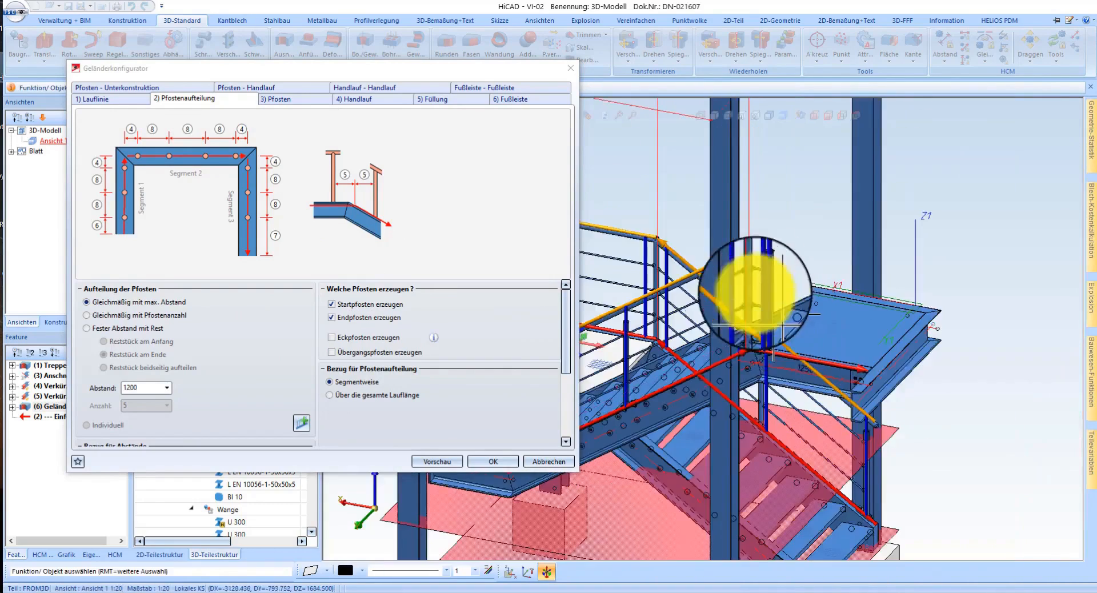
Step: Turn off Endpfosten erzeugen, compare the preview at the upper landing, and turn the end posts back on
scroll(754, 291, up, 3)
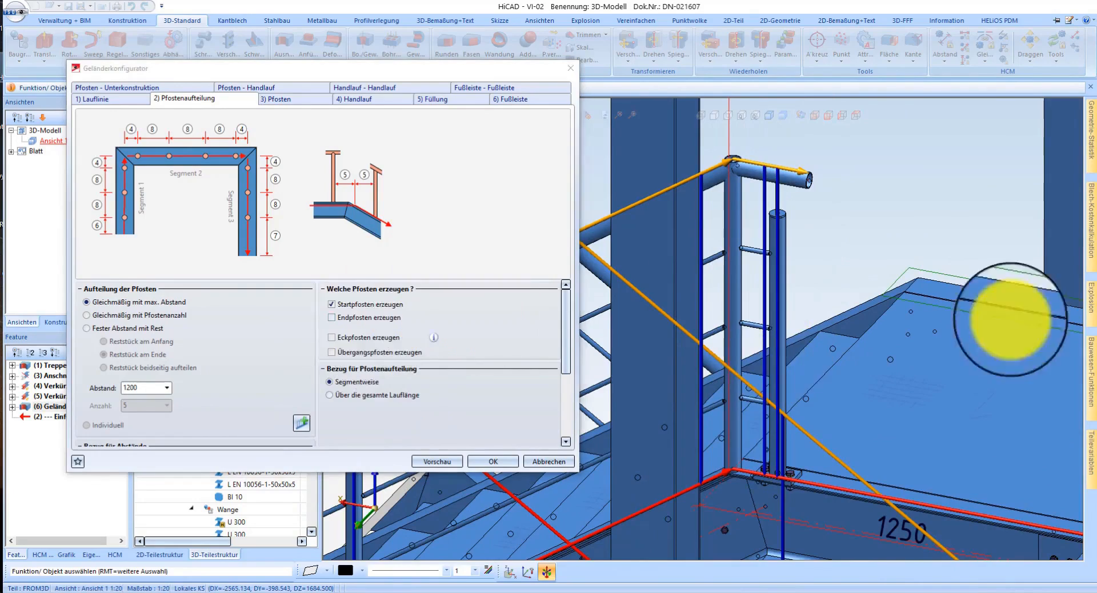
scroll(992, 318, down, 3)
scroll(857, 372, up, 3)
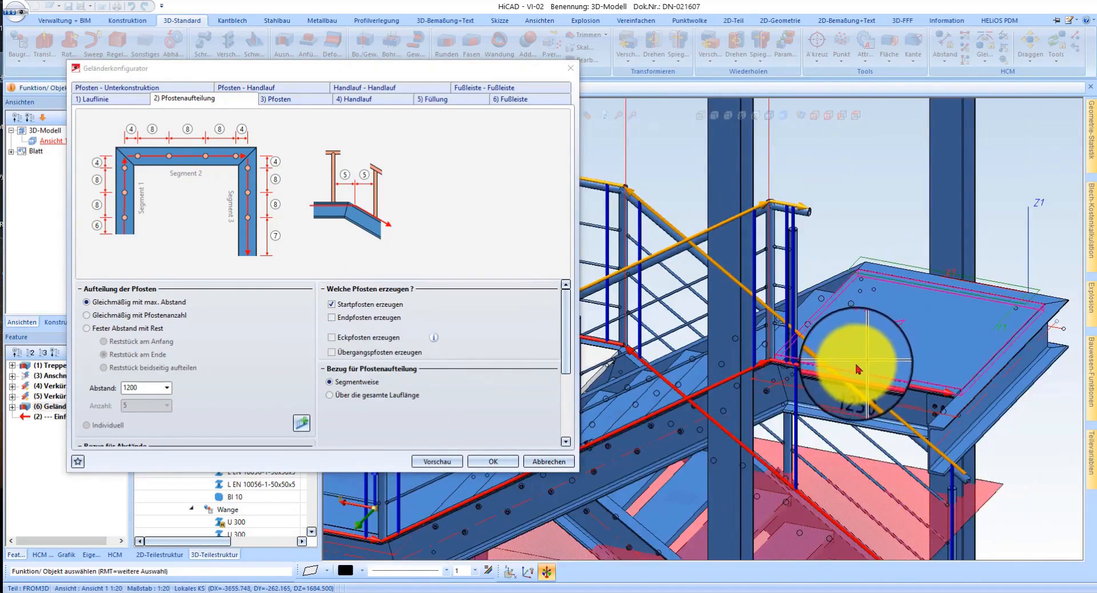
middle_drag(832, 368, 833, 380)
click(345, 324)
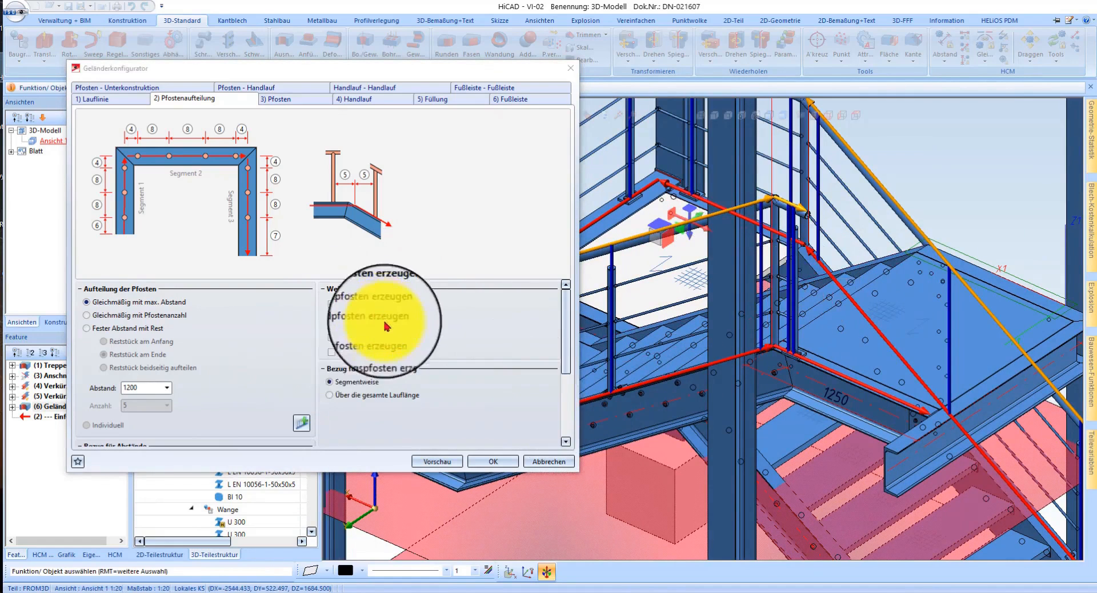
Step: Set the railing's Endabstand to 800, check the end post in the upper landing preview, and apply the changes
scroll(320, 351, down, 1)
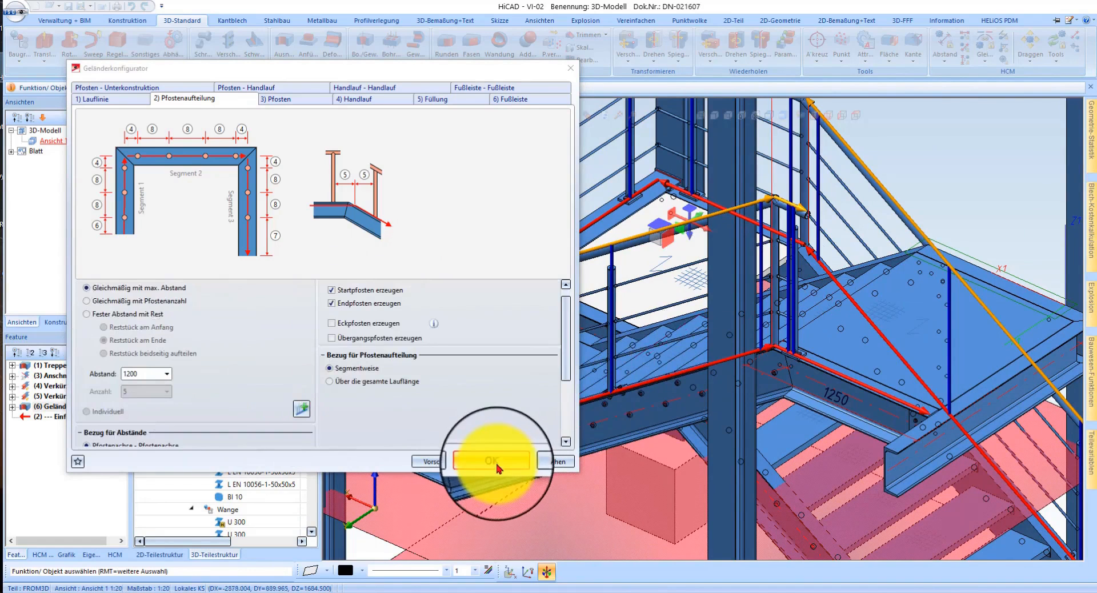
scroll(808, 366, up, 2)
scroll(808, 366, up, 3)
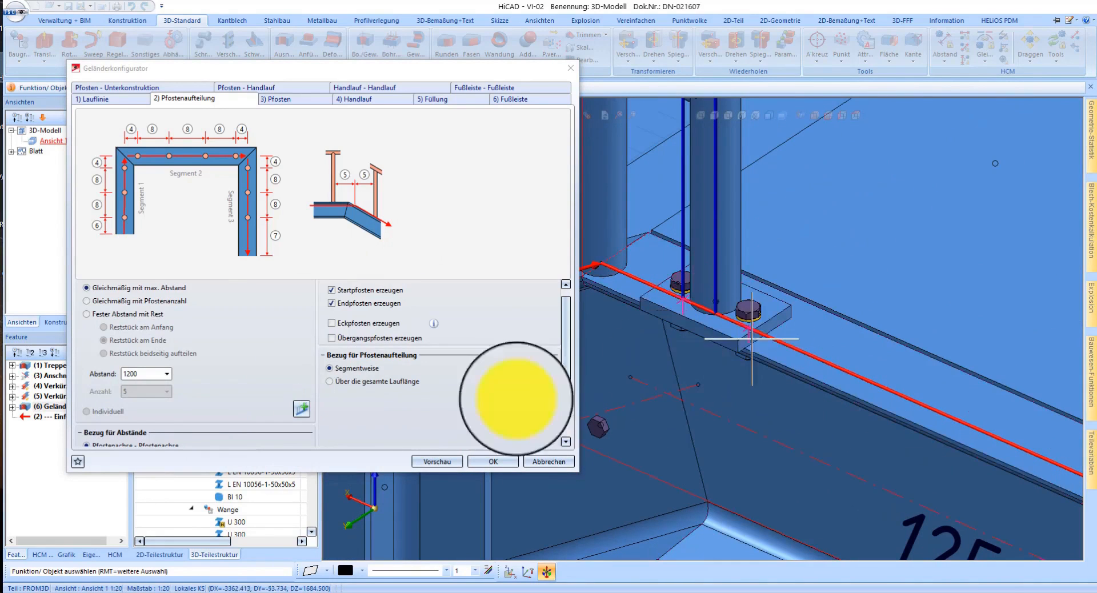
scroll(239, 389, down, 4)
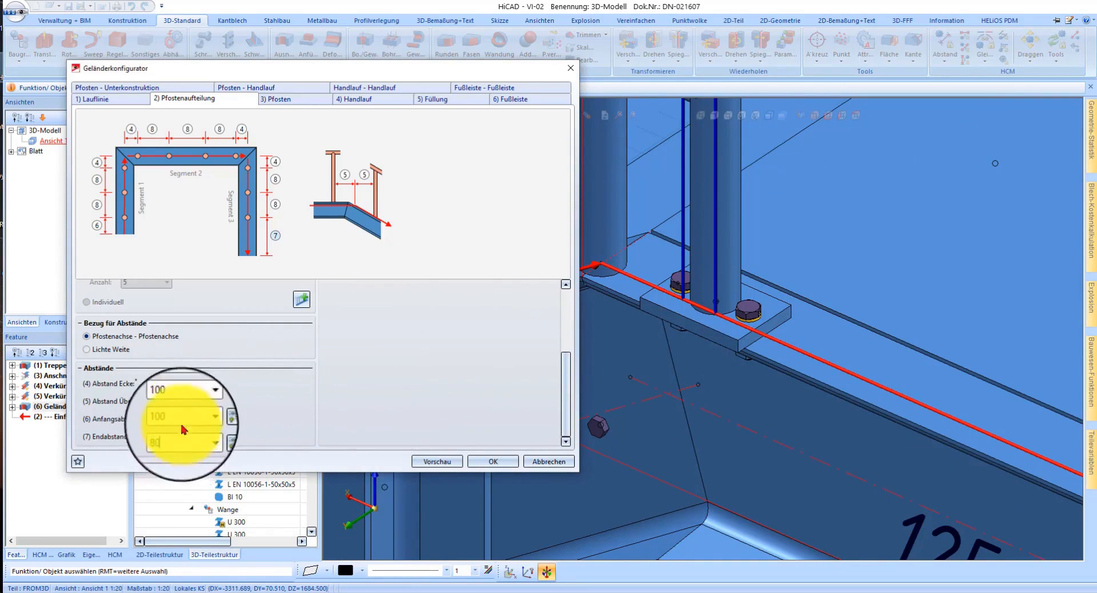
scroll(743, 351, down, 5)
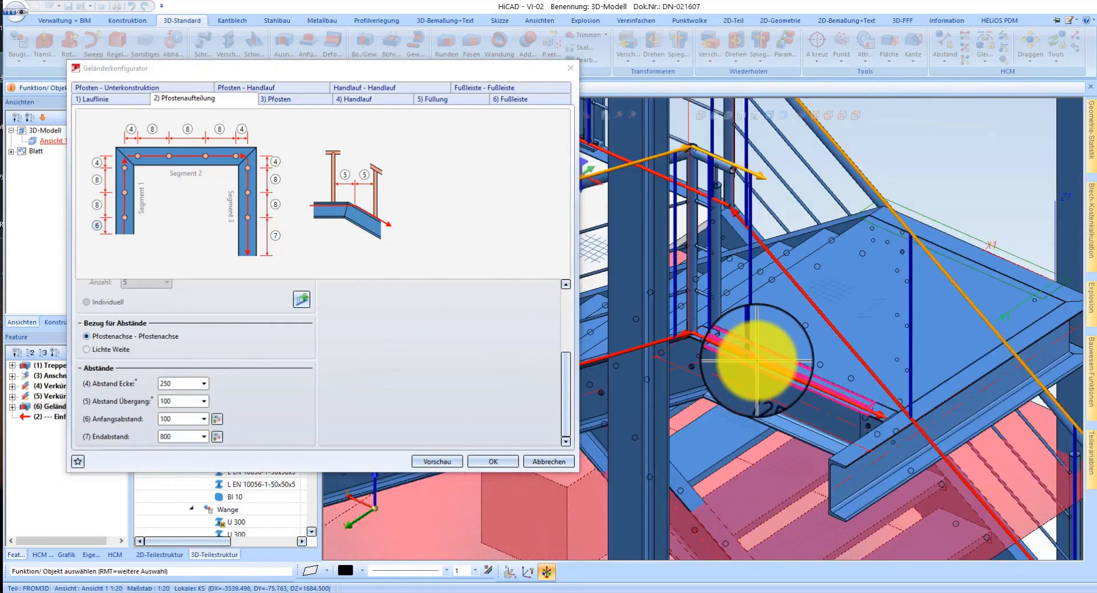
scroll(756, 361, up, 5)
scroll(829, 362, up, 1)
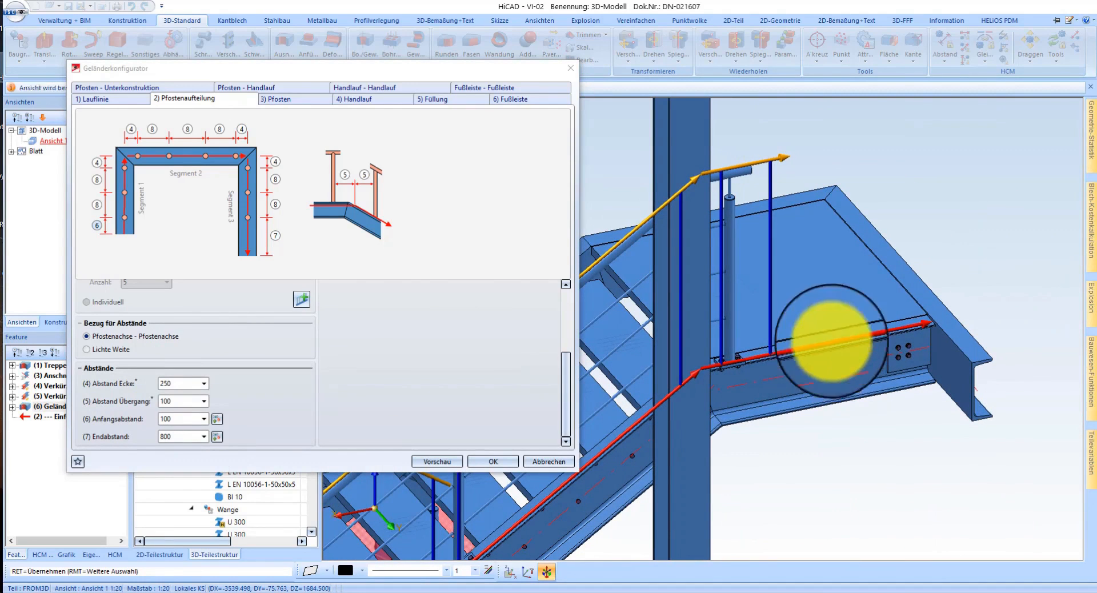
scroll(800, 349, up, 1)
scroll(686, 377, up, 2)
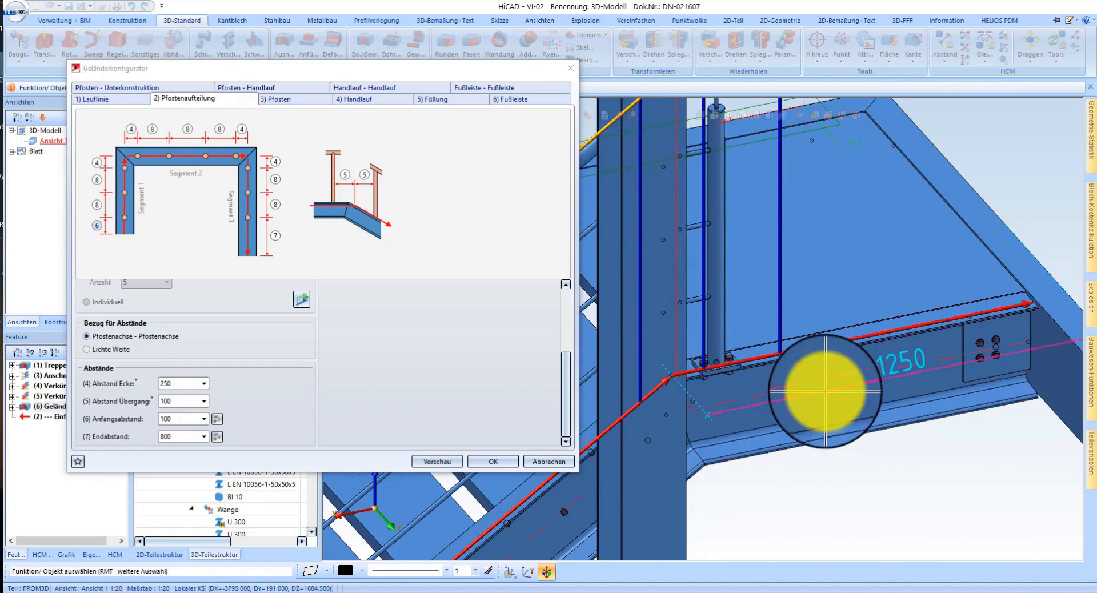
scroll(828, 388, down, 2)
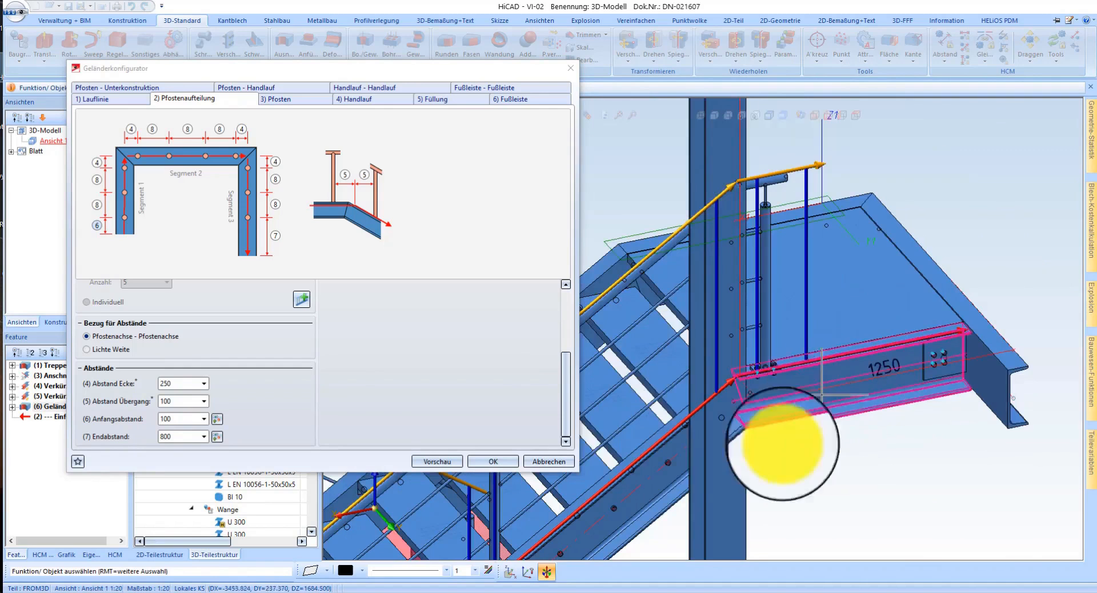
click(492, 462)
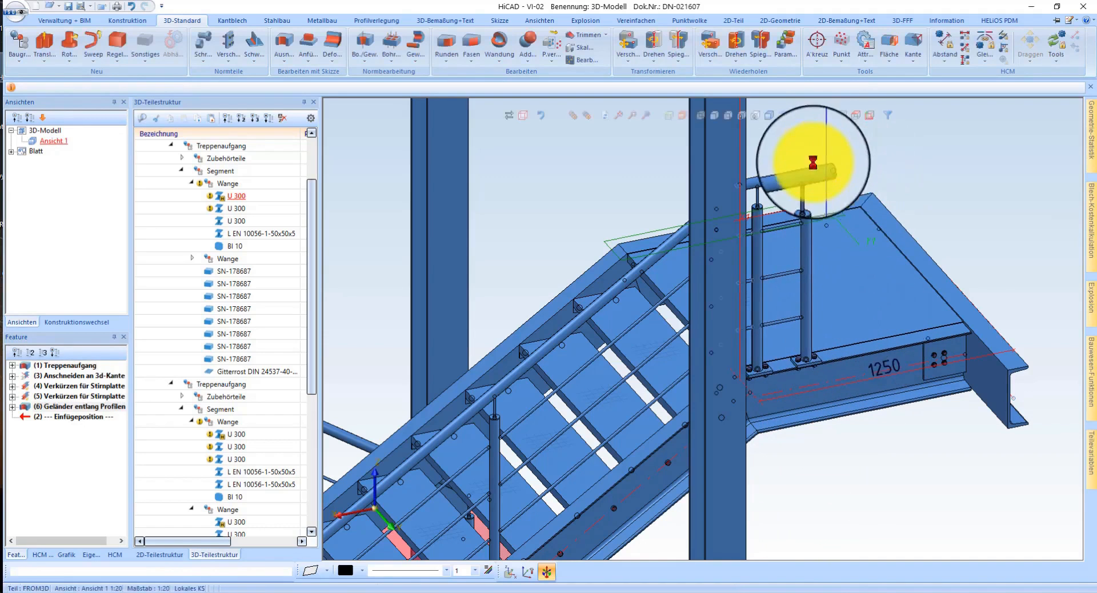
Step: Examine the updated railing's posts, handrail and knee rails at the landings and select the end post at the upper landing
click(800, 291)
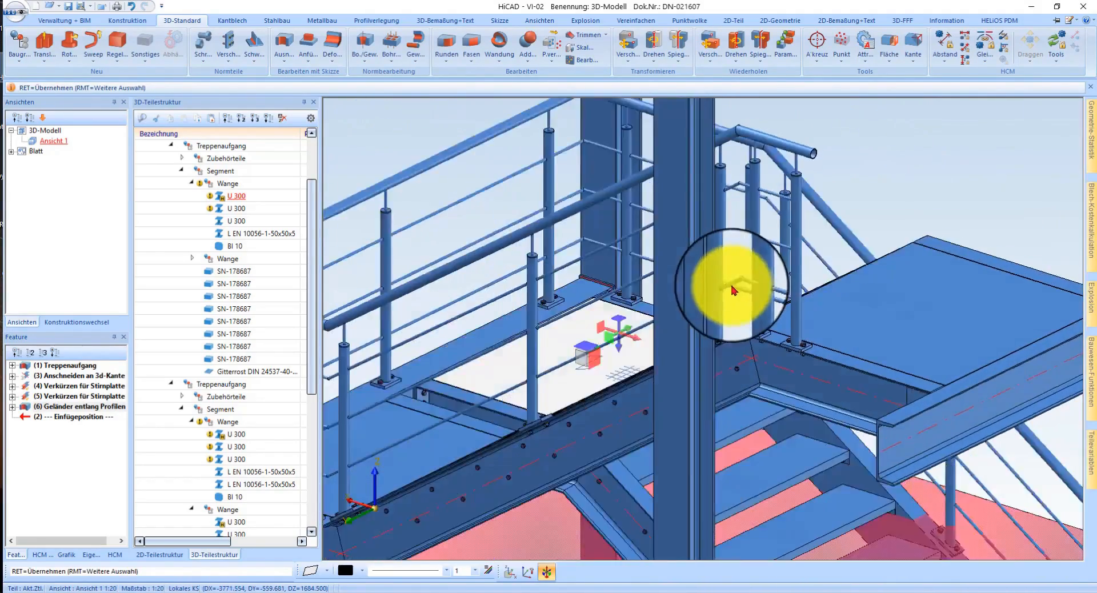
middle_click(734, 290)
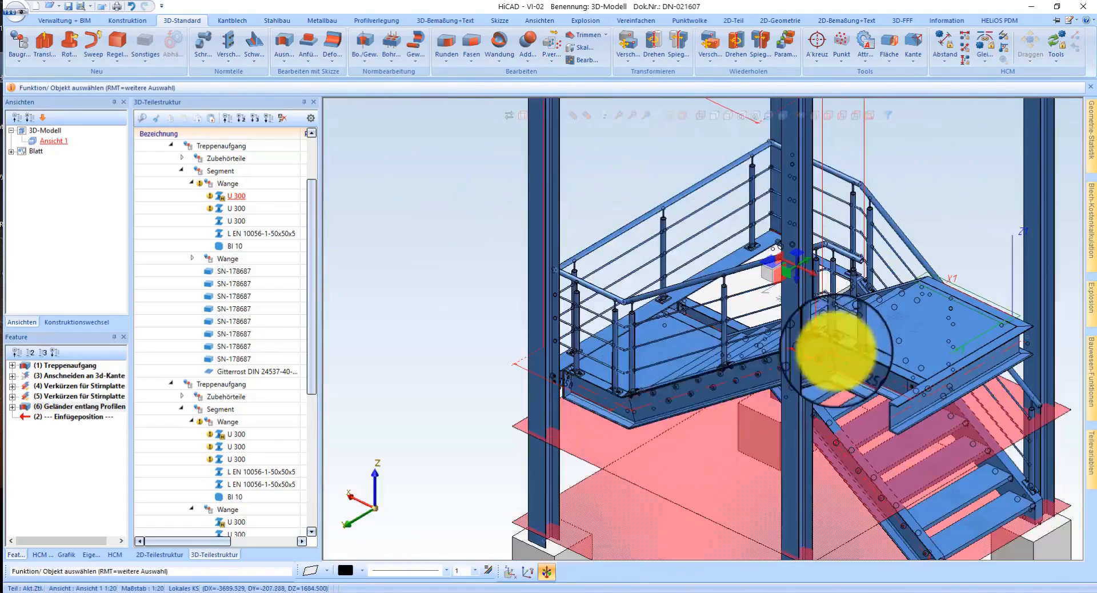
click(687, 393)
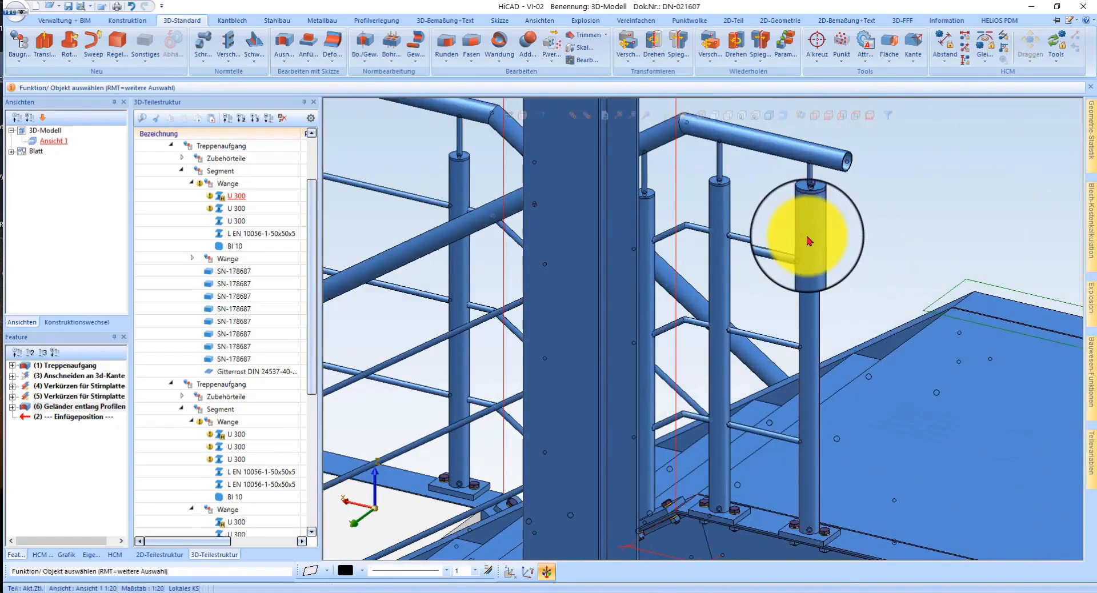
click(807, 237)
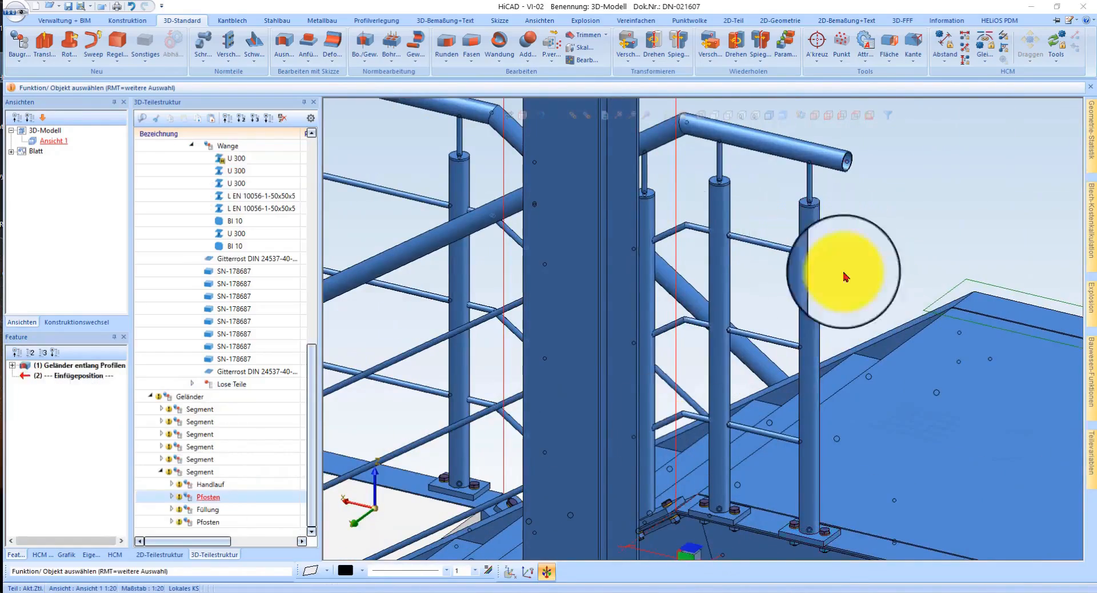
right_click(845, 274)
click(734, 324)
scroll(792, 250, down, 4)
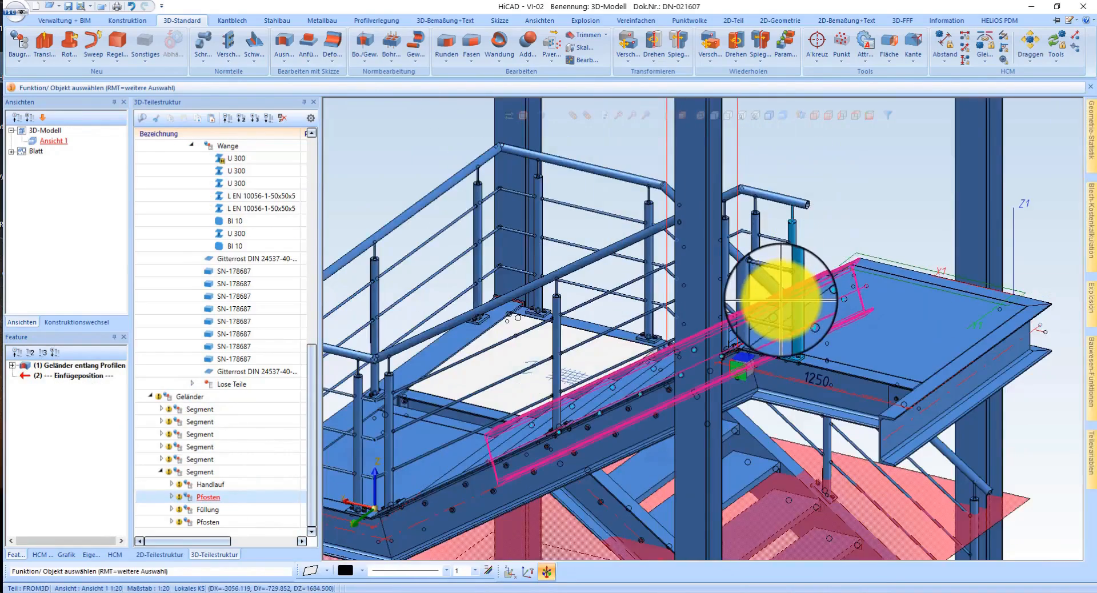
scroll(781, 300, down, 5)
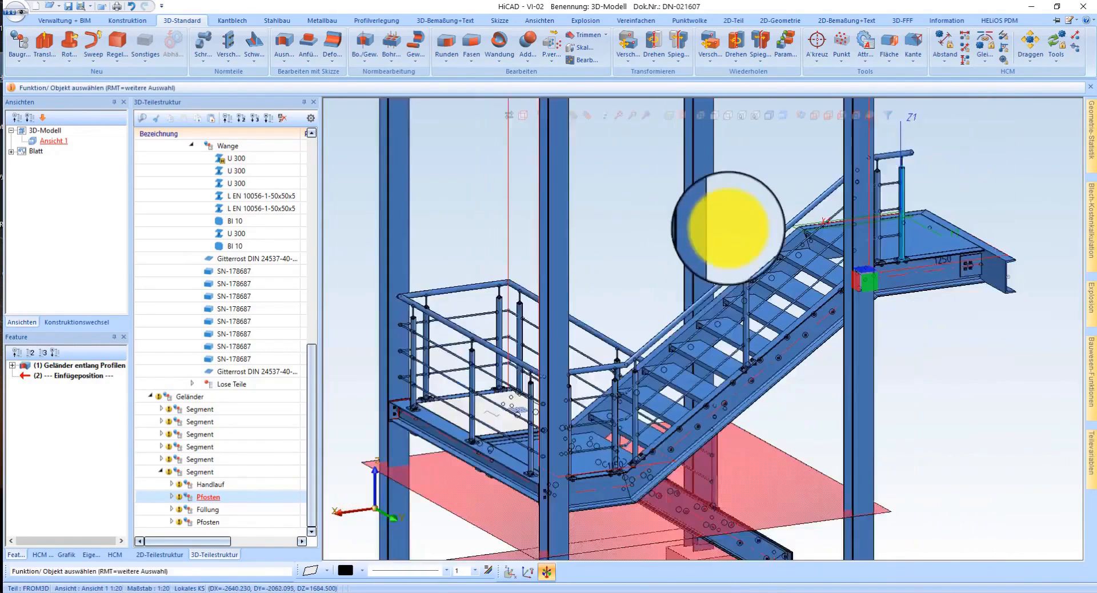
Step: Open the railing feature's configuration, save its settings as a favourite named "Favorit Video", and close the configurator
click(80, 366)
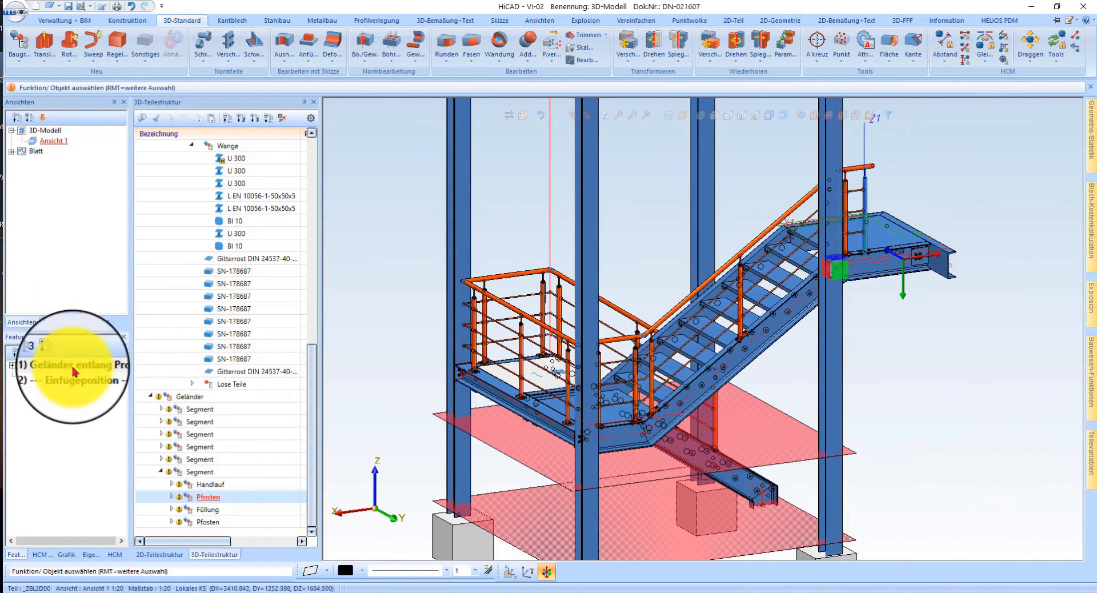
click(567, 391)
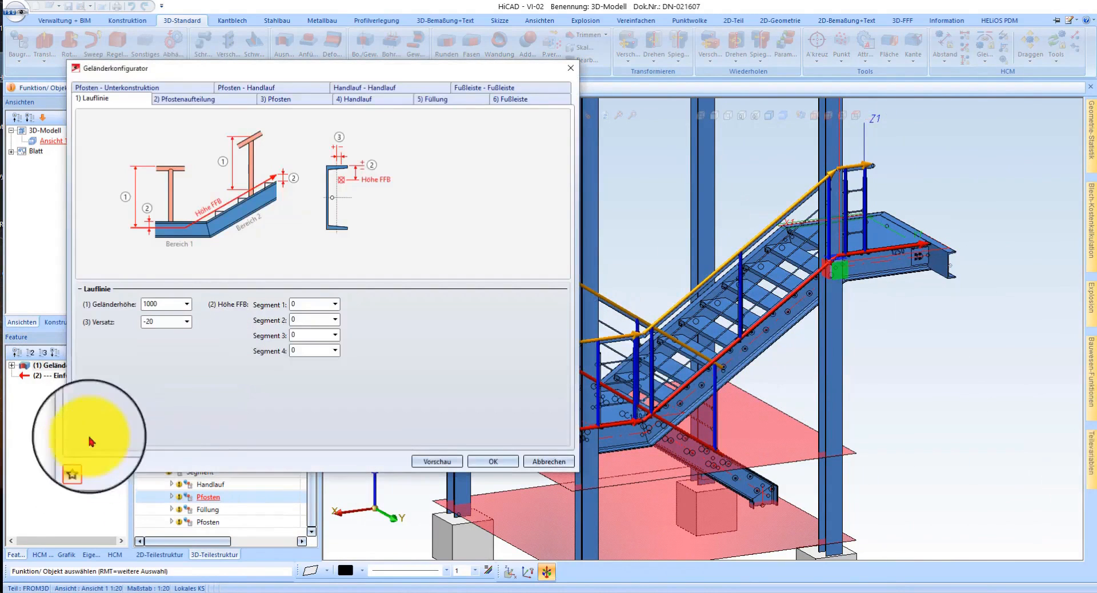
click(78, 461)
click(138, 475)
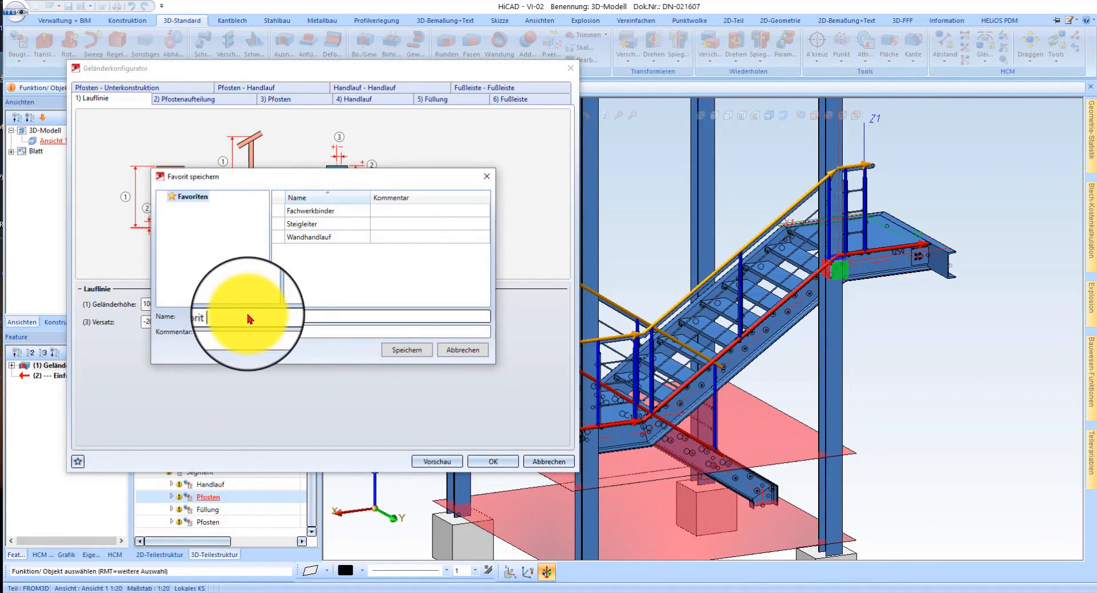
text(Favorit Video)
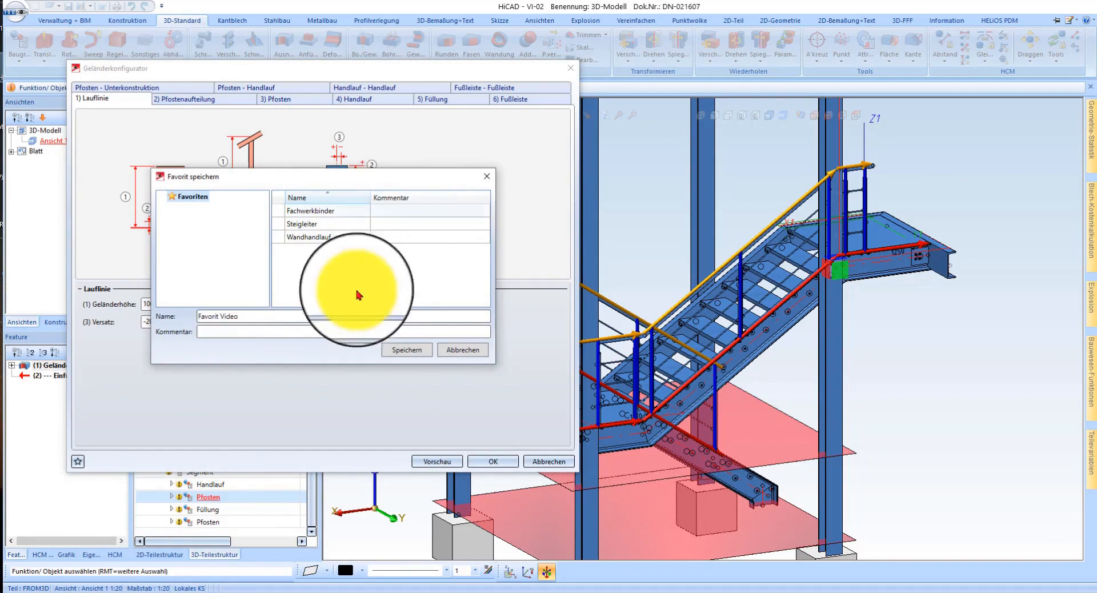
click(420, 350)
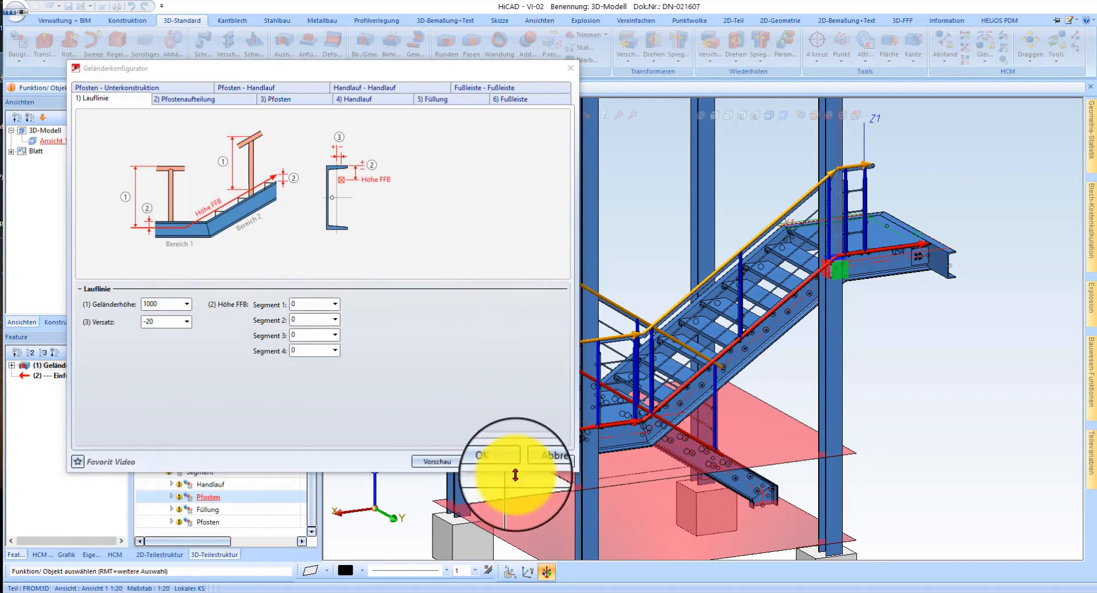
click(535, 460)
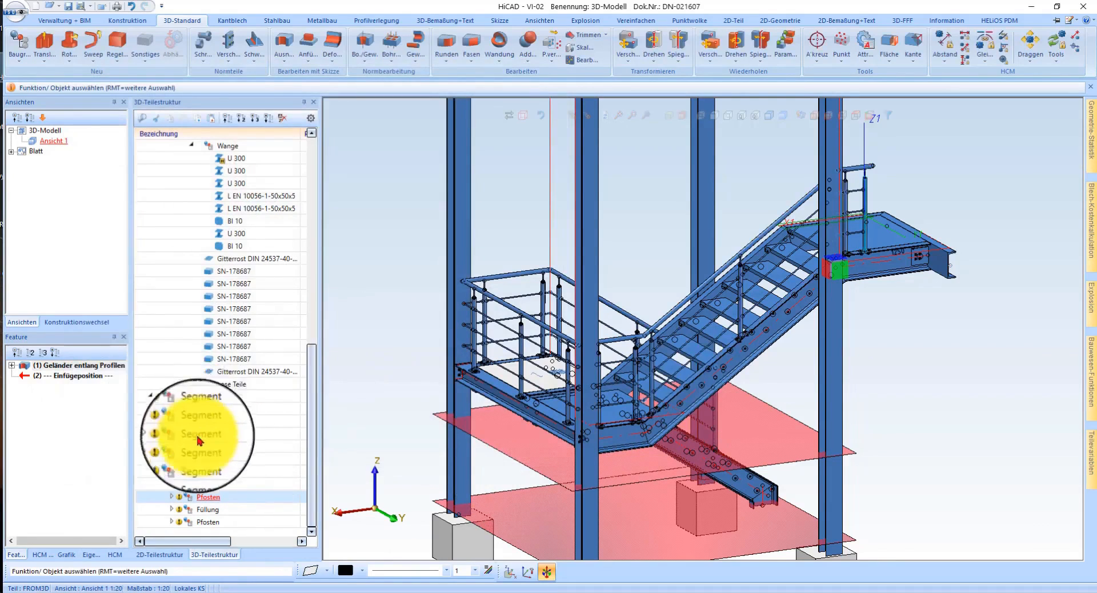
Step: Delete the along-profile railing feature from the Geländer assembly
click(194, 402)
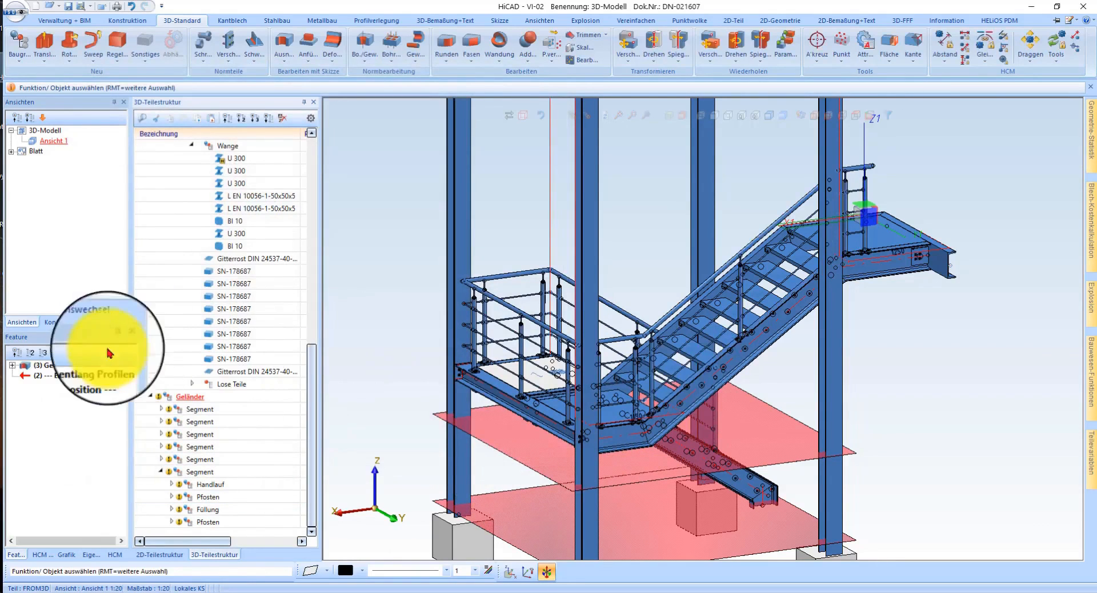
right_click(80, 366)
click(138, 209)
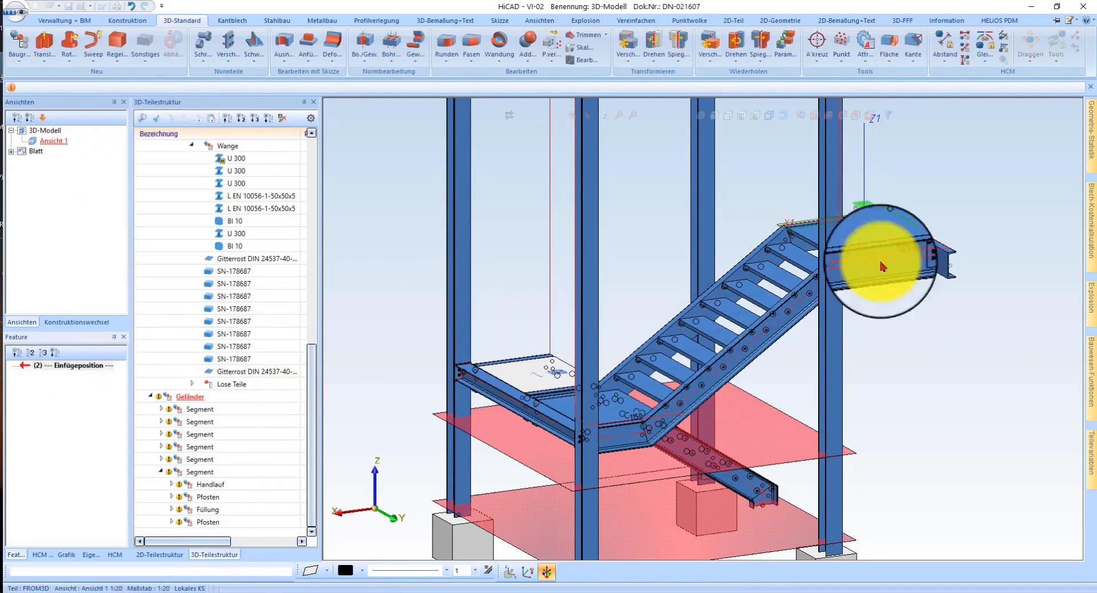
Step: Start a new railing along profiles with the Geländerkonfigurator and pick the lower flight's outer stringer and the adjoining landing profile
middle_drag(563, 400, 985, 386)
click(1089, 370)
double_click(894, 476)
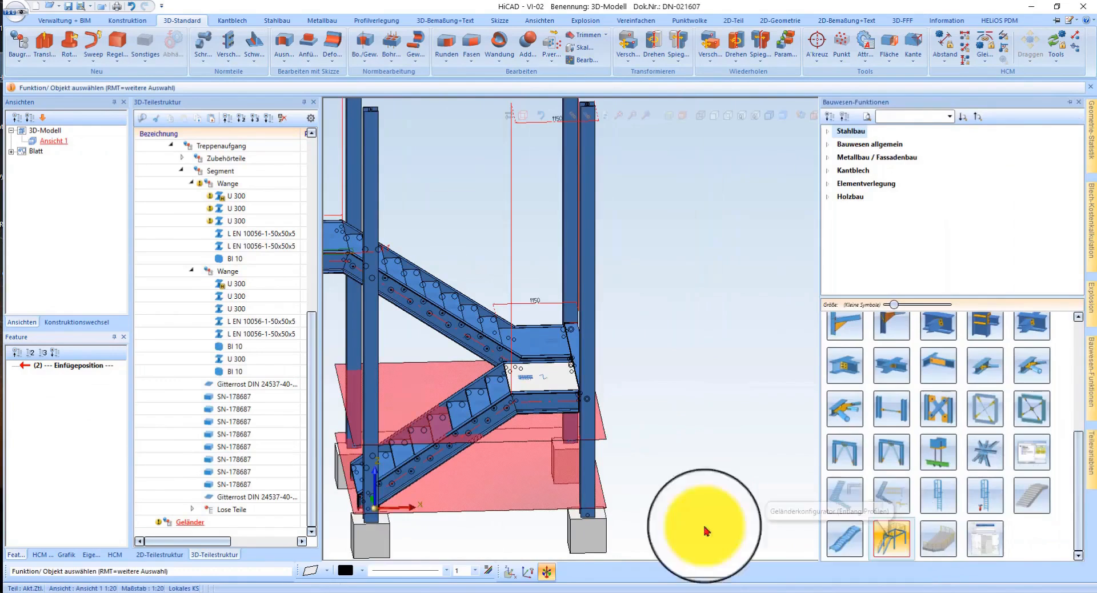
click(412, 484)
scroll(543, 405, up, 3)
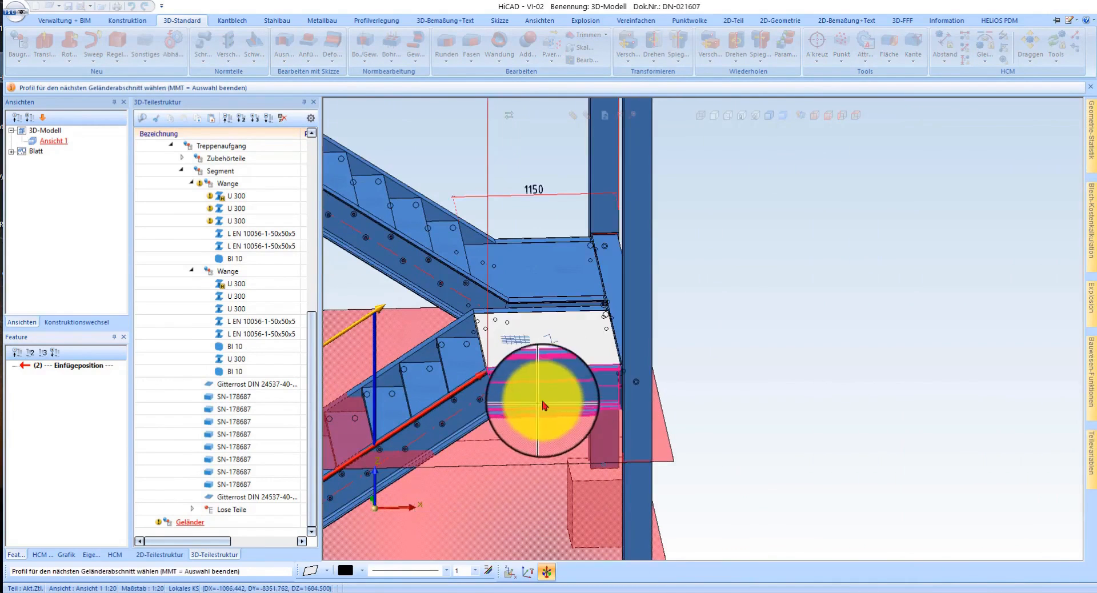
click(545, 406)
Step: Continue the railing path along the intermediate landing's outer side and try to add the adjoining profile as its fourth section
middle_drag(600, 380, 661, 387)
click(930, 265)
click(551, 321)
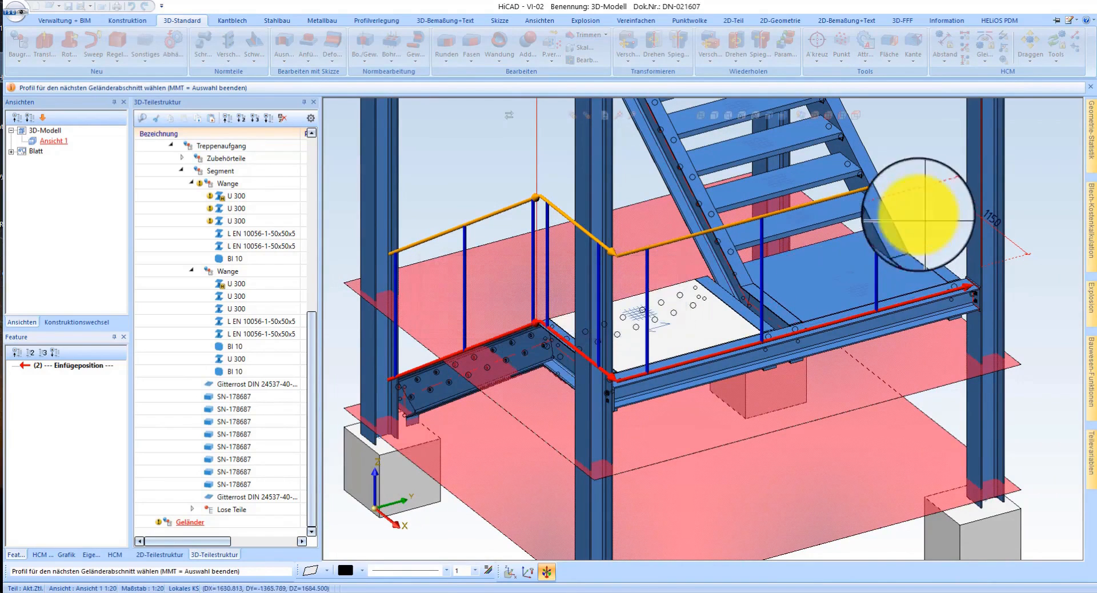
click(955, 250)
click(563, 267)
click(943, 268)
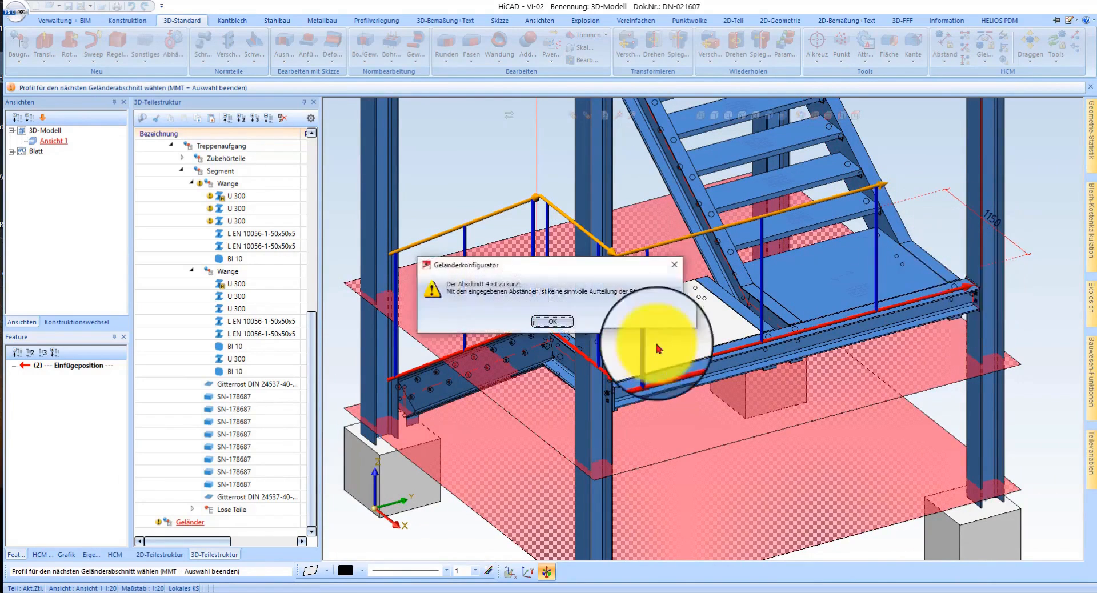
click(558, 322)
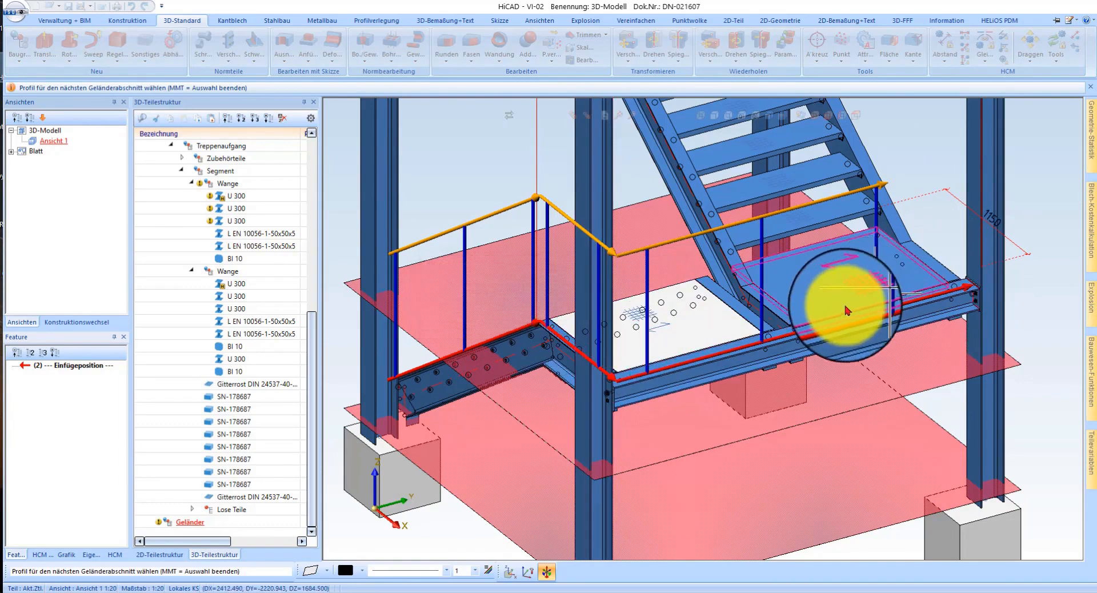
Step: Finish the railing path selection and set the end distance (Endabstand) in the post distribution to 100
middle_drag(848, 311, 759, 306)
middle_click(749, 332)
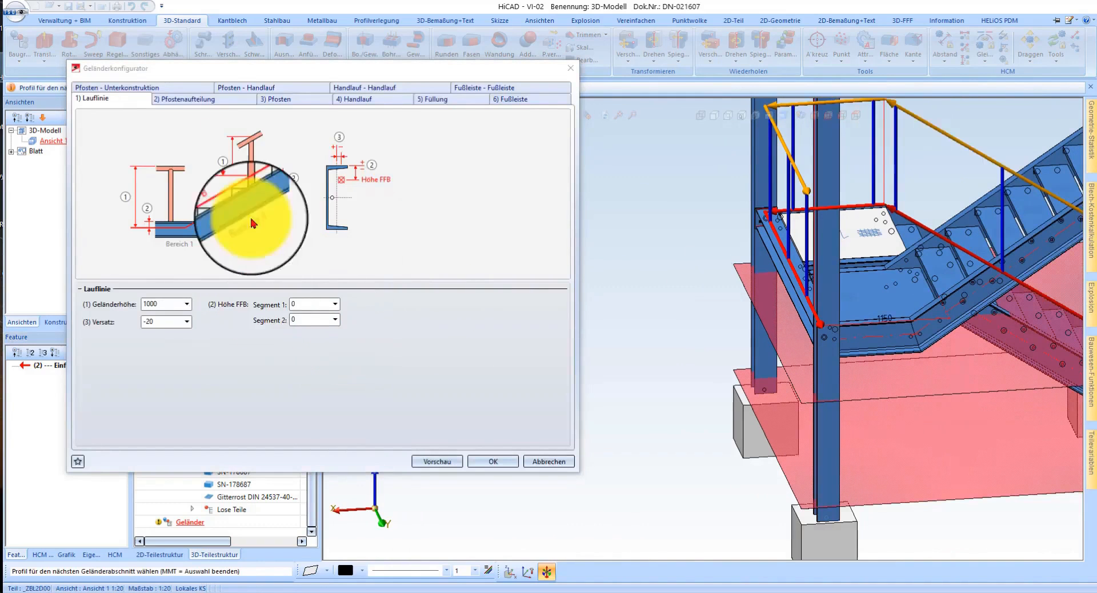
click(212, 101)
scroll(257, 394, down, 5)
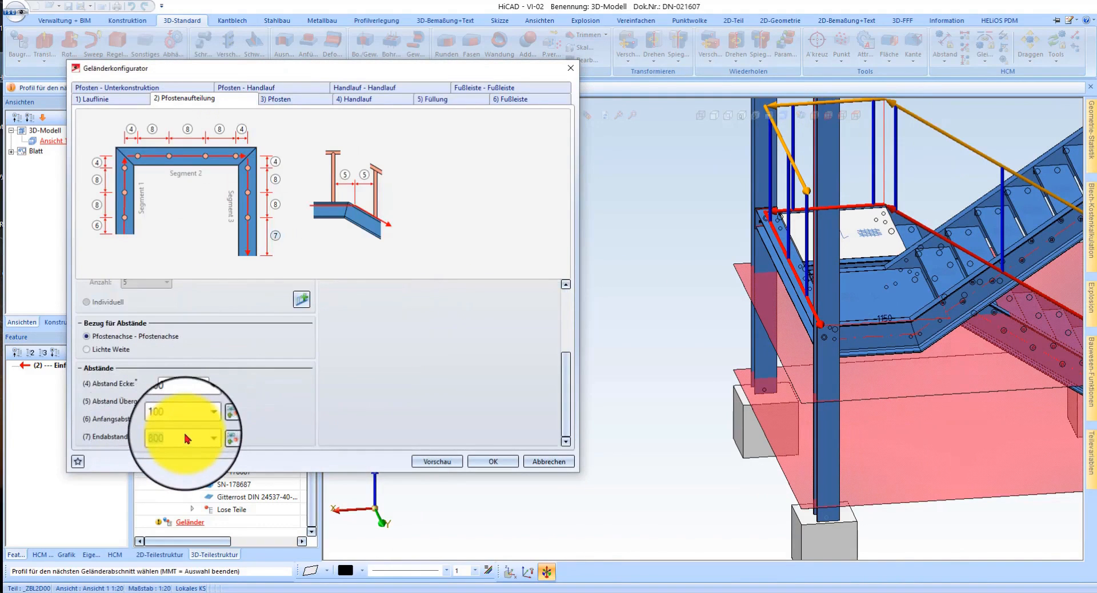
Step: Overwrite the saved favourite "Favorit Video" with the current railing settings and cancel the configurator
click(78, 461)
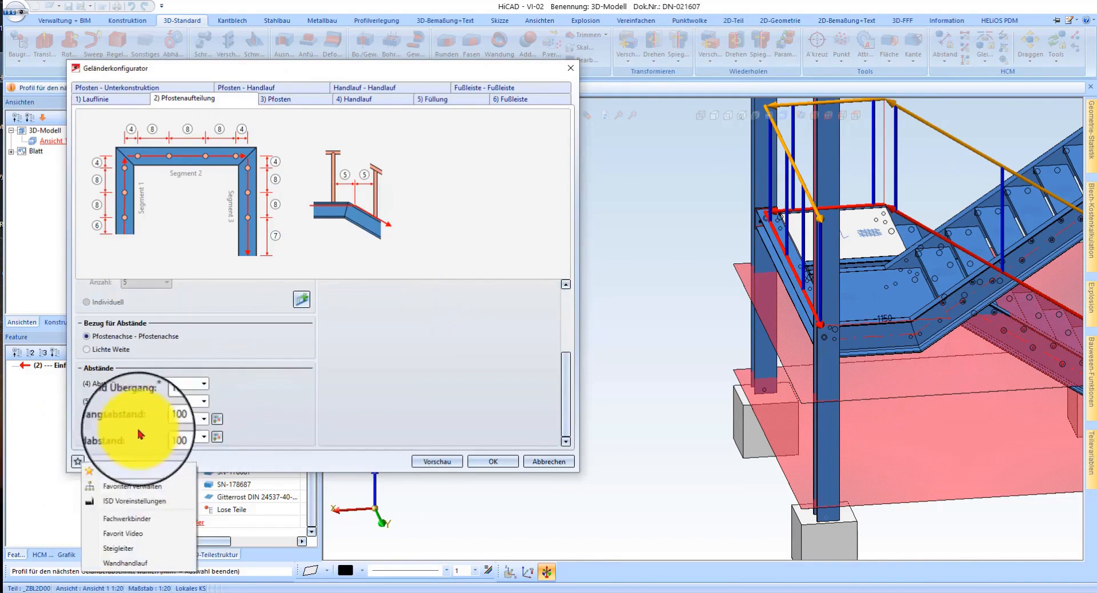
click(148, 475)
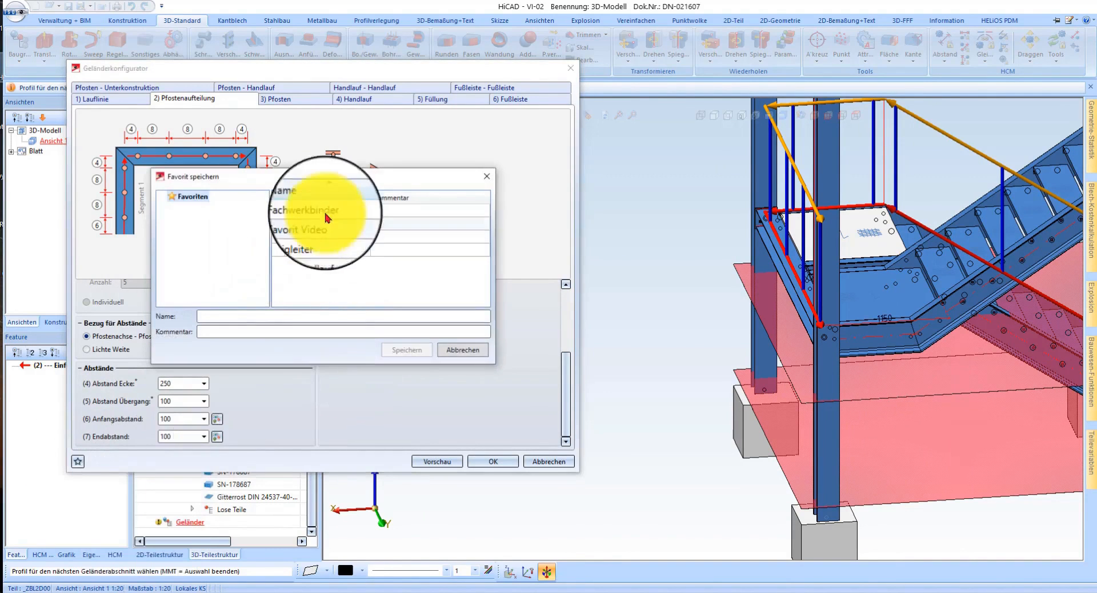
click(320, 223)
click(407, 349)
click(280, 292)
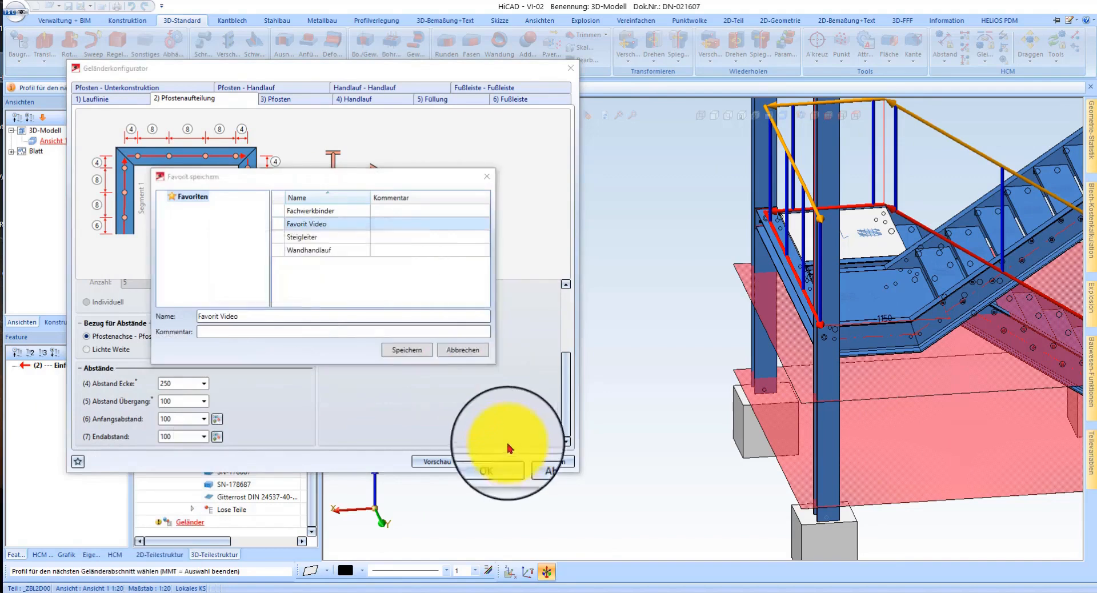
click(553, 462)
Step: Start a new railing along profiles and pick the lower flight's outer stringer and the adjoining landing profile as its sections
middle_click(748, 400)
scroll(748, 400, down, 5)
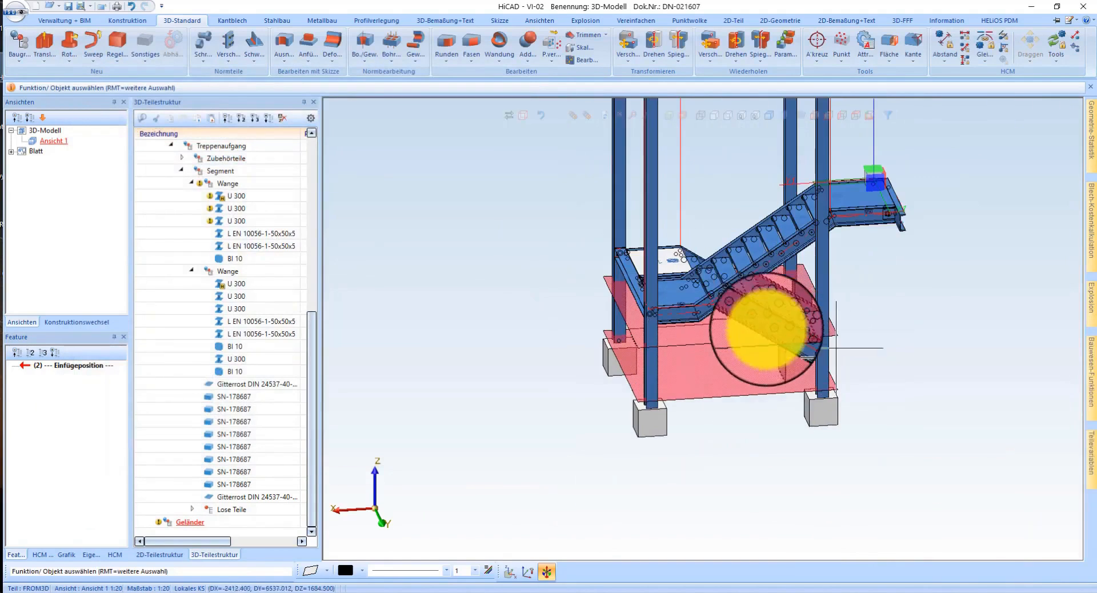
middle_drag(767, 320, 857, 421)
scroll(858, 421, up, 5)
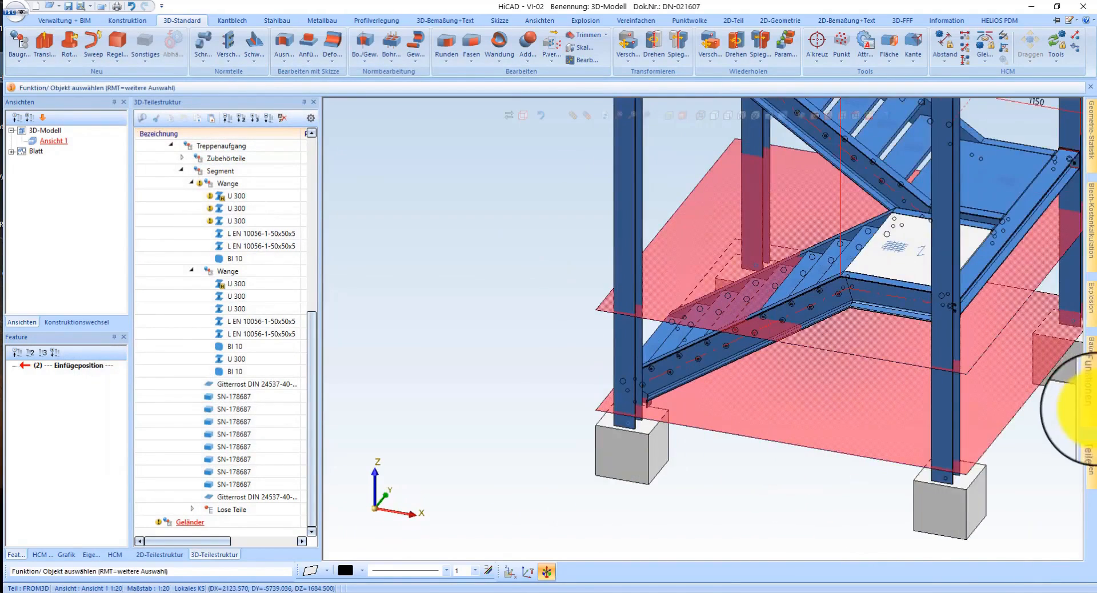
click(1091, 372)
click(1014, 545)
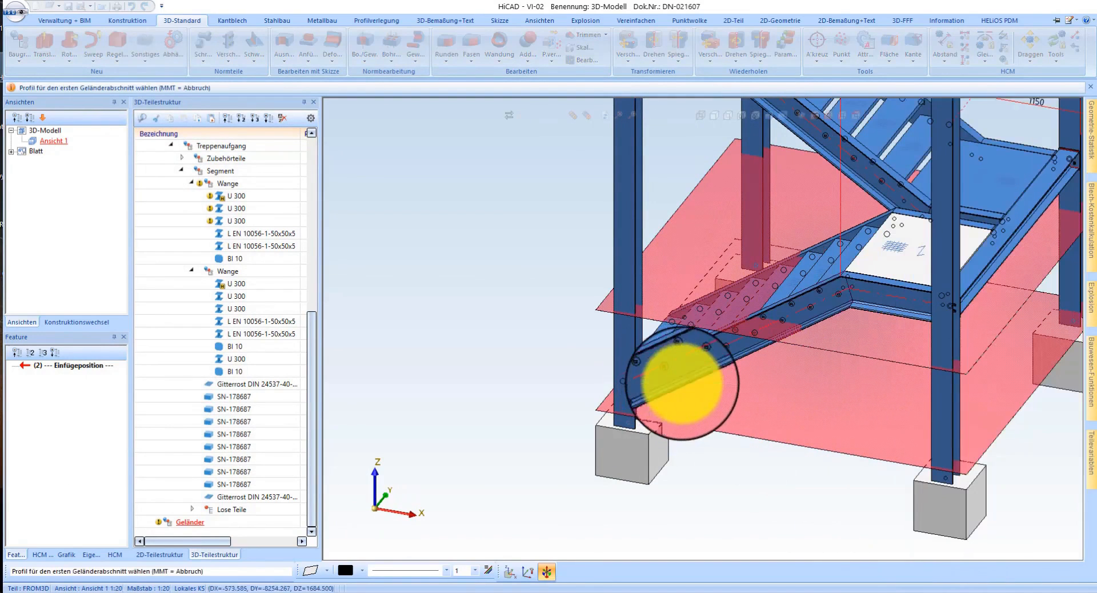
click(844, 326)
click(866, 308)
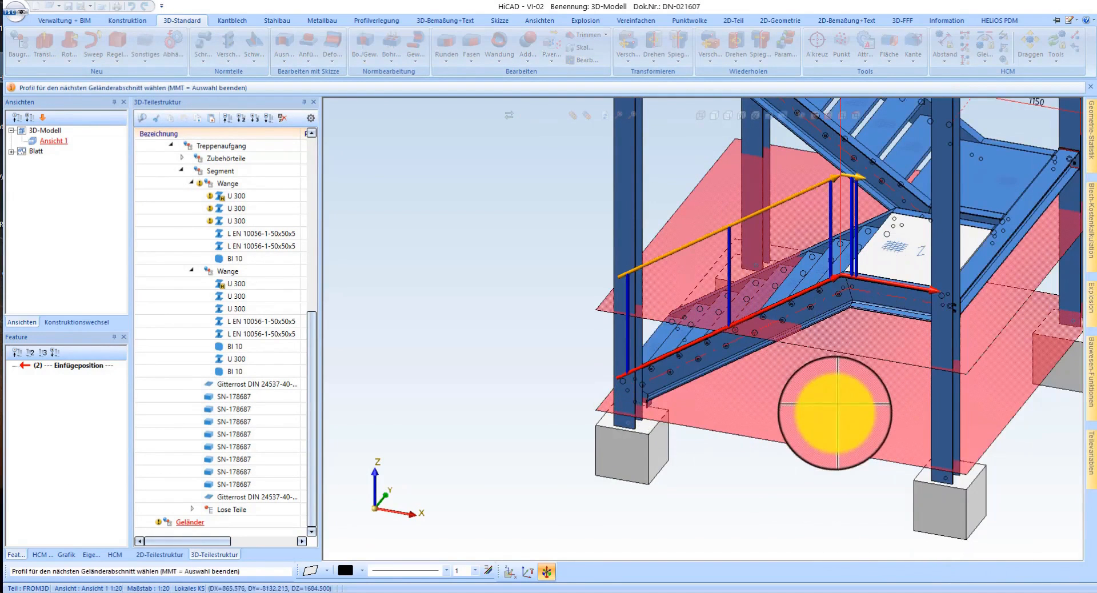
Step: End the profile selection, adjust the end distance in the post distribution, and create the railing along the lower flight
middle_click(835, 413)
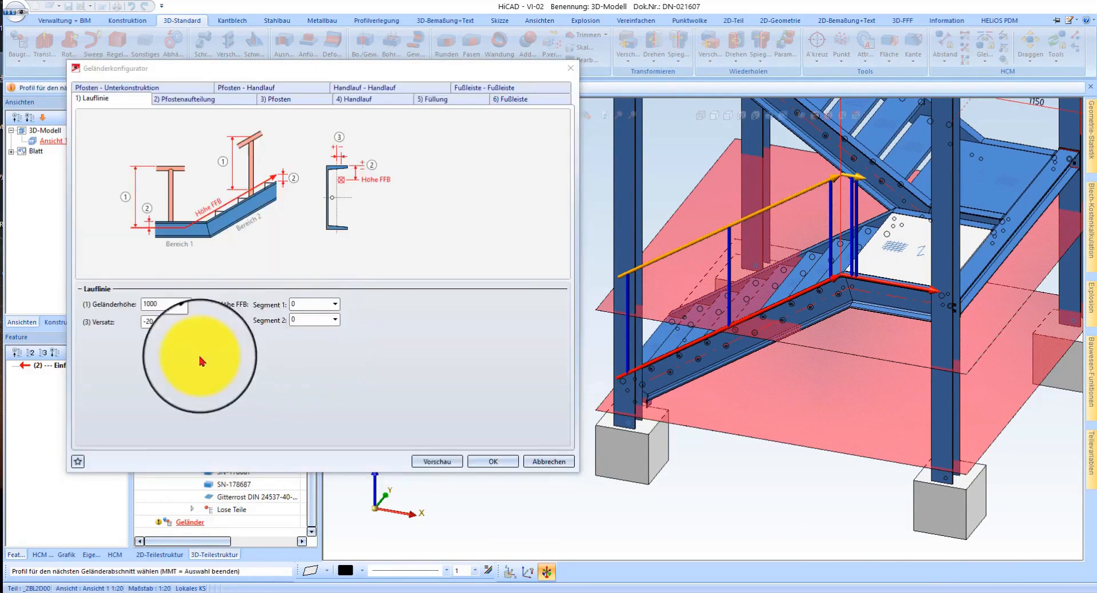
click(212, 99)
scroll(213, 407, down, 3)
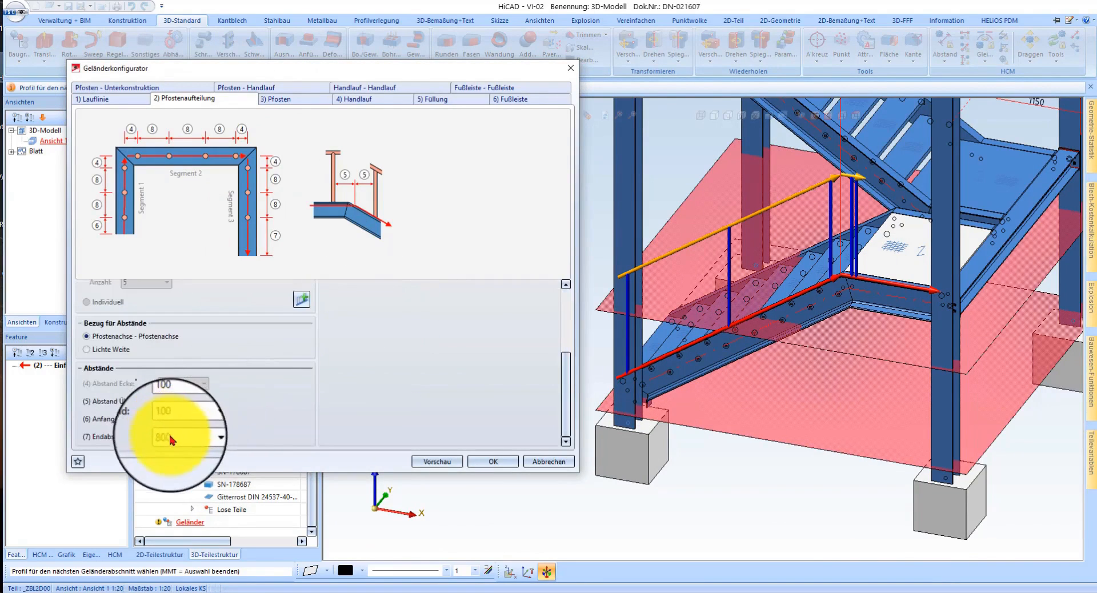
click(493, 461)
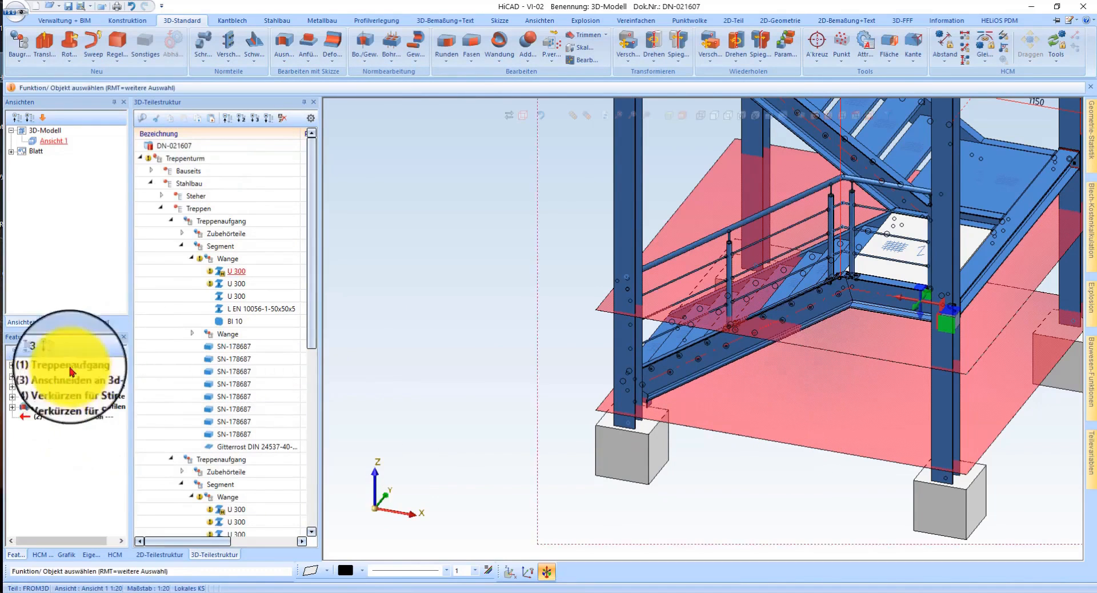
Step: Delete the along-profile railing feature of the lower flight's new railing
click(726, 235)
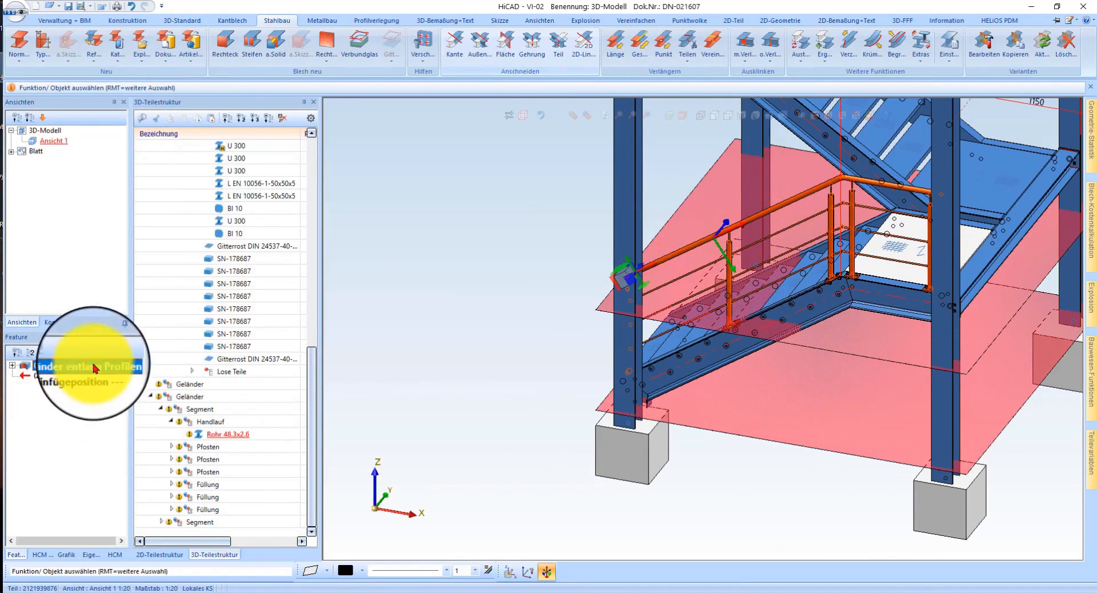
right_click(92, 365)
click(189, 176)
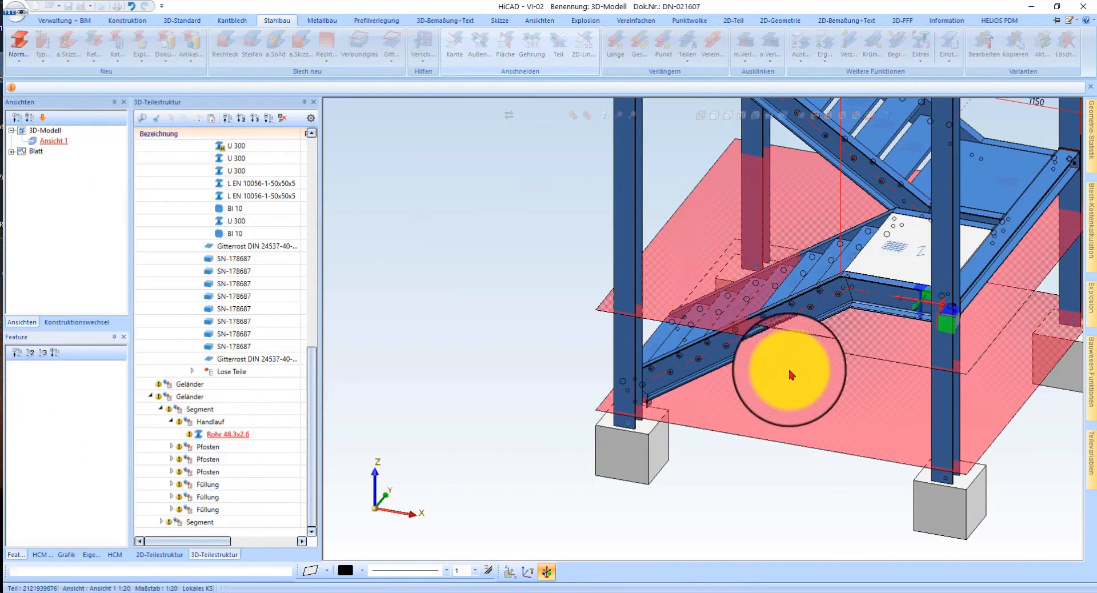
Step: Create a railing along profiles from the lower flight's outer stringer around the intermediate landing and up the upper flight's outer stringer
click(1090, 360)
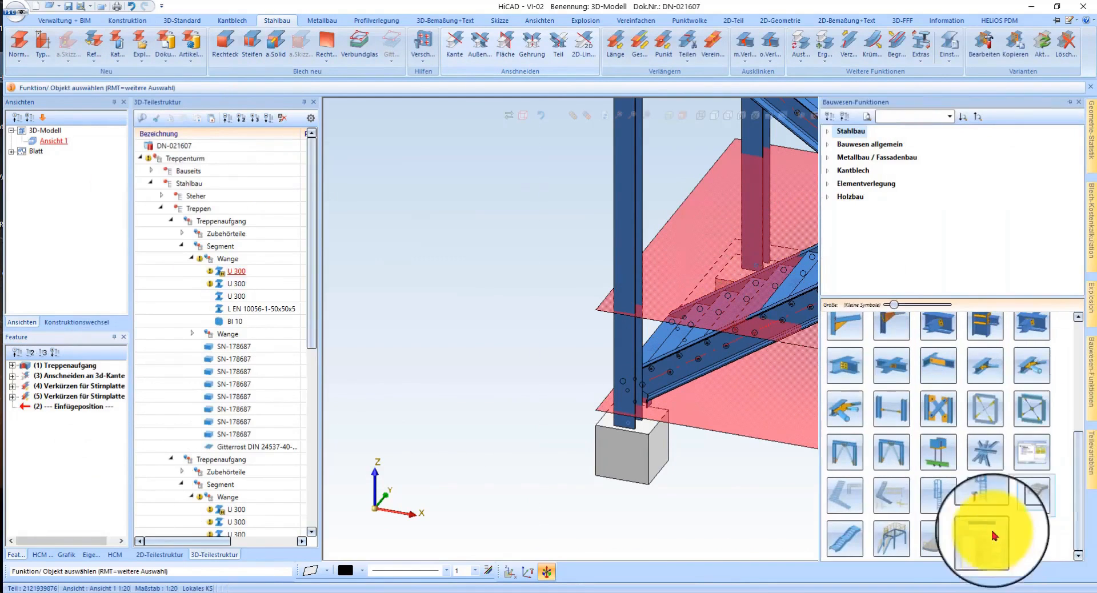
click(891, 537)
click(874, 283)
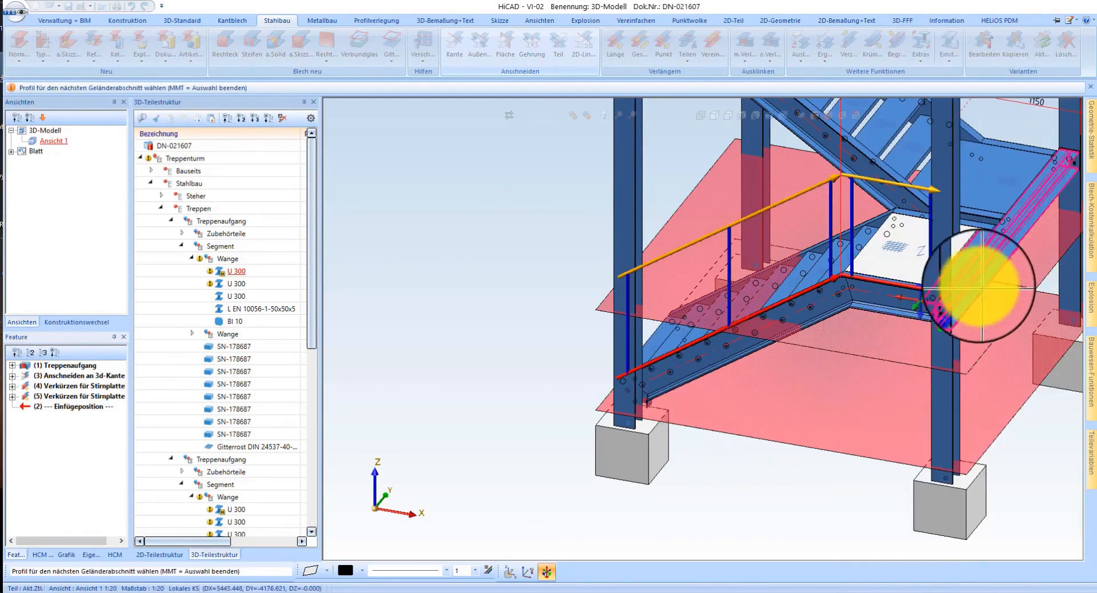
scroll(892, 343, up, 3)
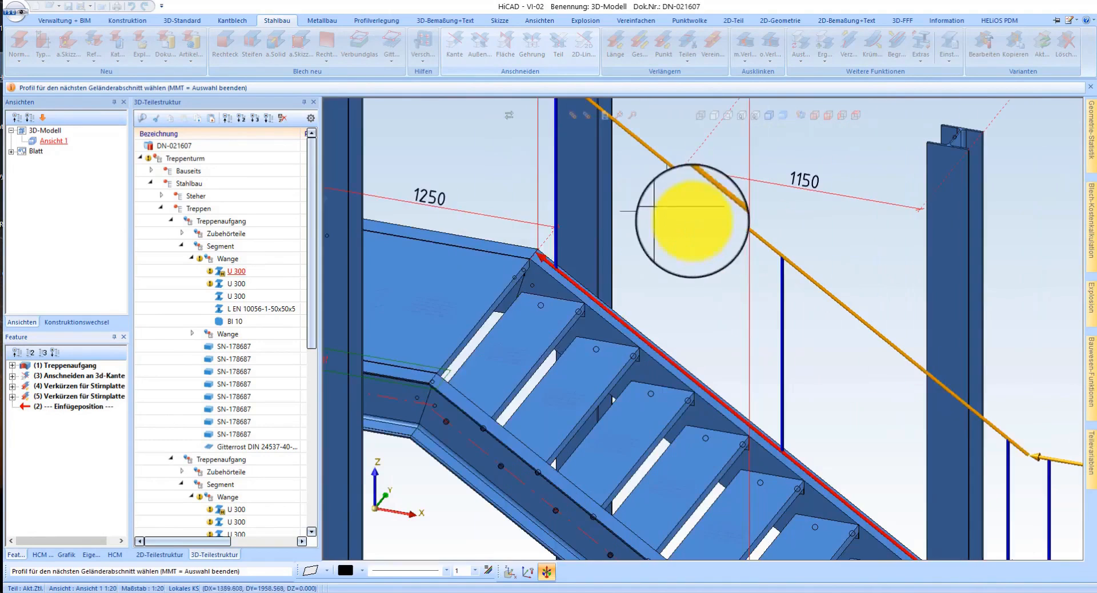
middle_click(693, 331)
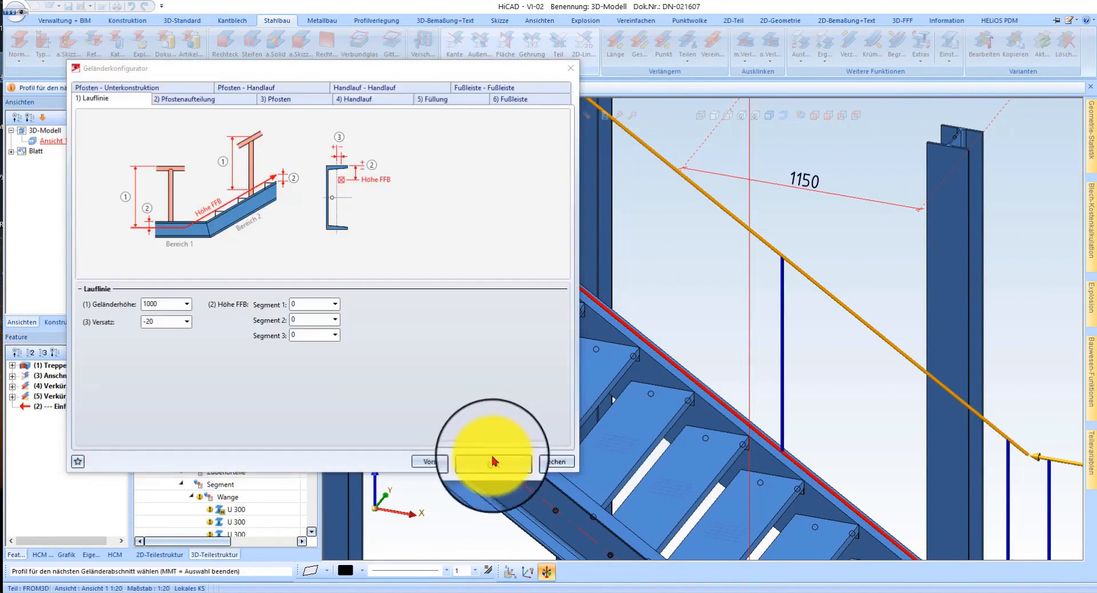
click(492, 457)
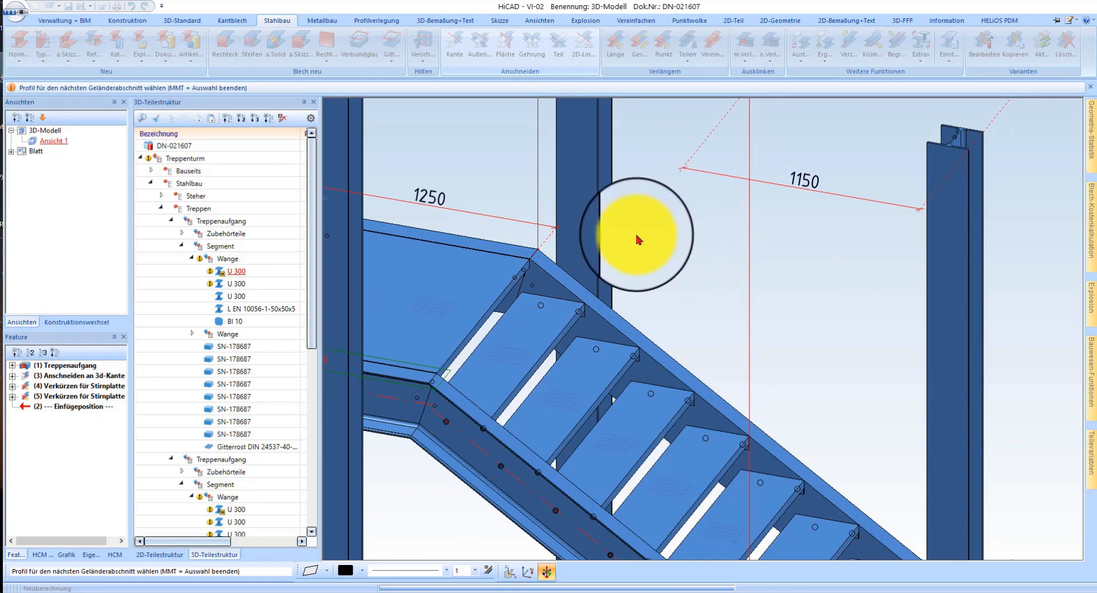
Step: Examine the finished railing along the flights and intermediate landing, including its lower end at the bottom step and column
middle_click(612, 230)
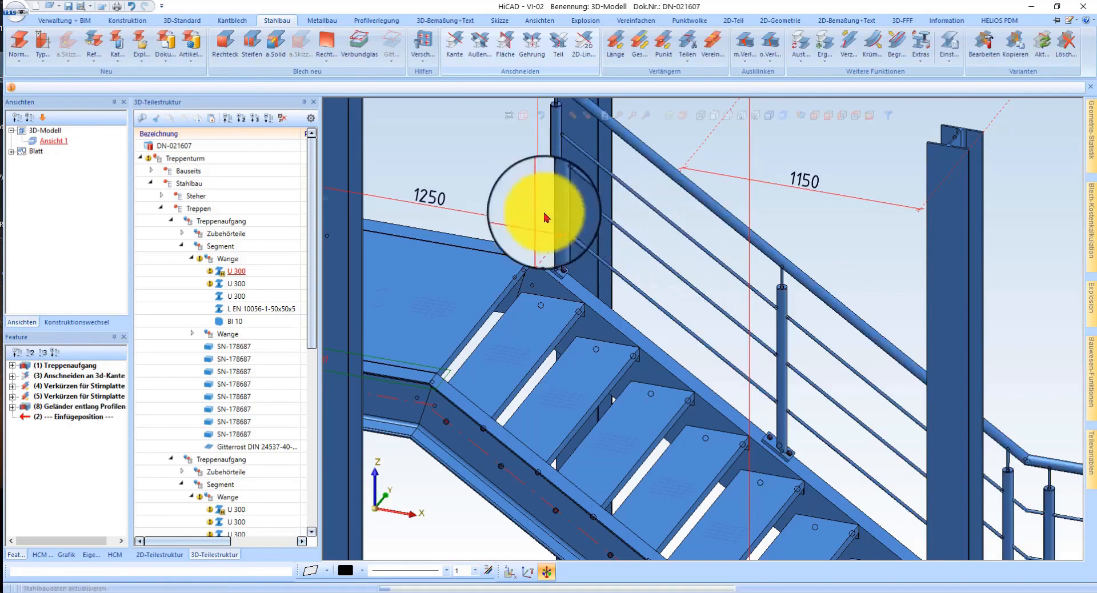
scroll(641, 216, down, 4)
scroll(679, 392, up, 4)
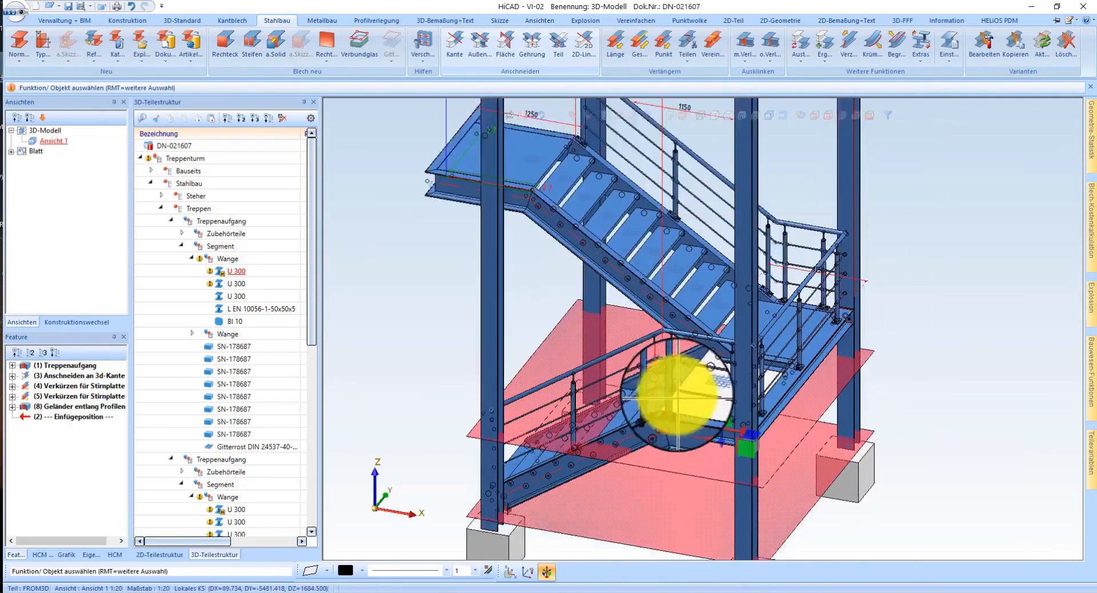
middle_drag(688, 387, 674, 299)
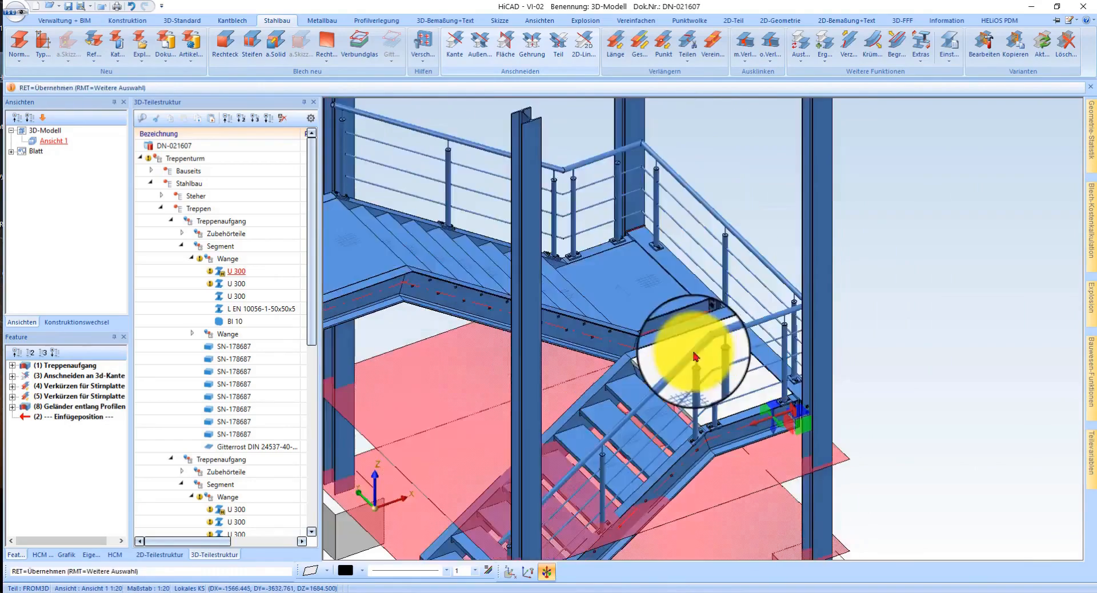
scroll(695, 357, down, 3)
scroll(722, 307, up, 2)
mouse_move(723, 306)
middle_down()
mouse_move(697, 314)
mouse_move(744, 309)
middle_up()
scroll(687, 504, up, 5)
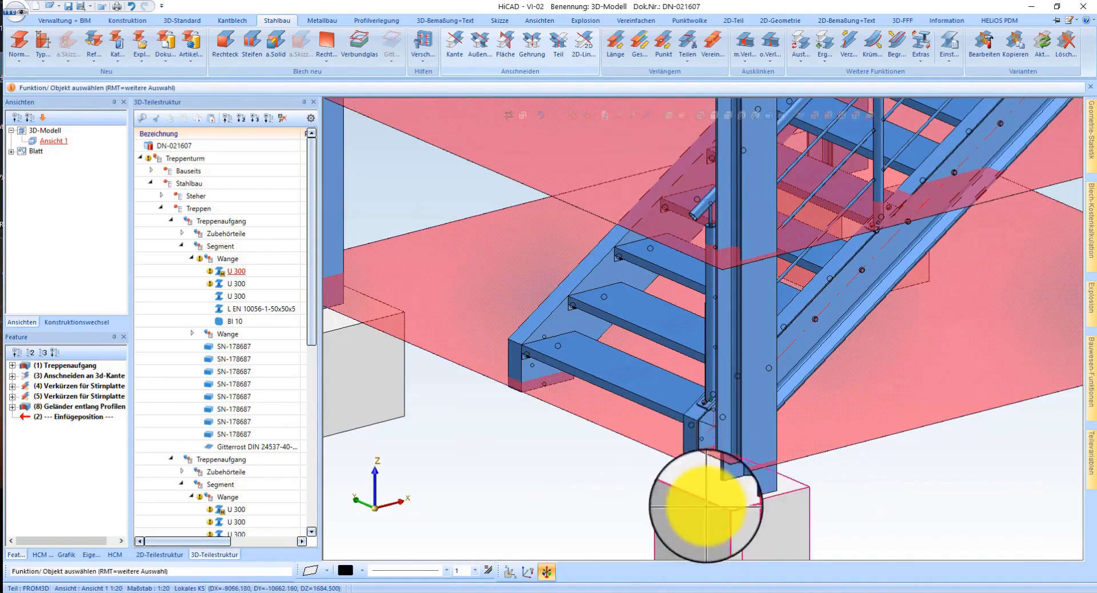
scroll(703, 492, down, 3)
scroll(617, 503, down, 4)
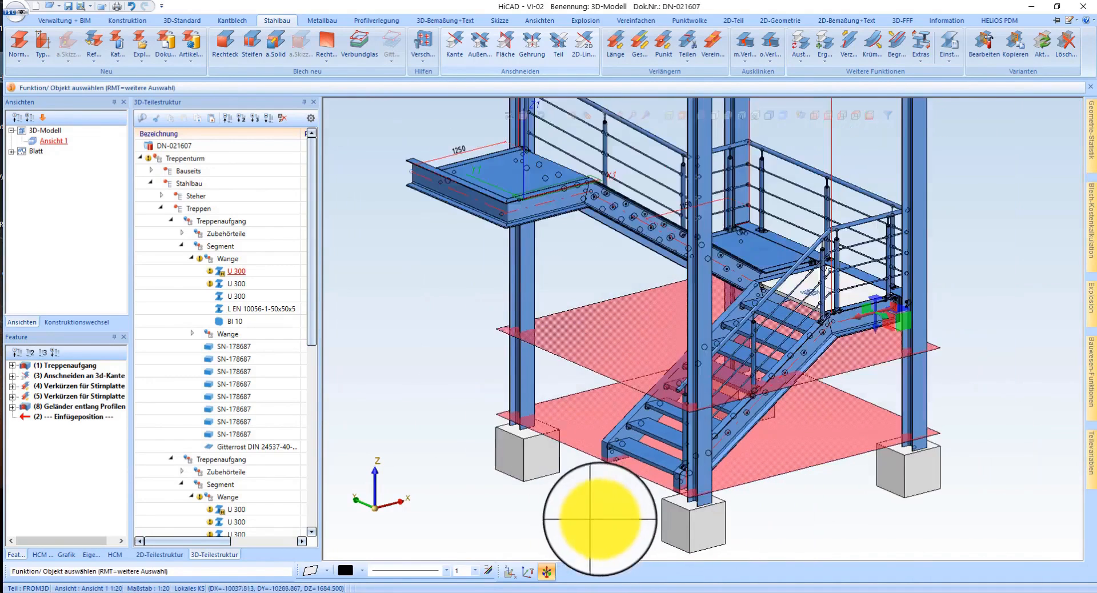
scroll(712, 380, down, 2)
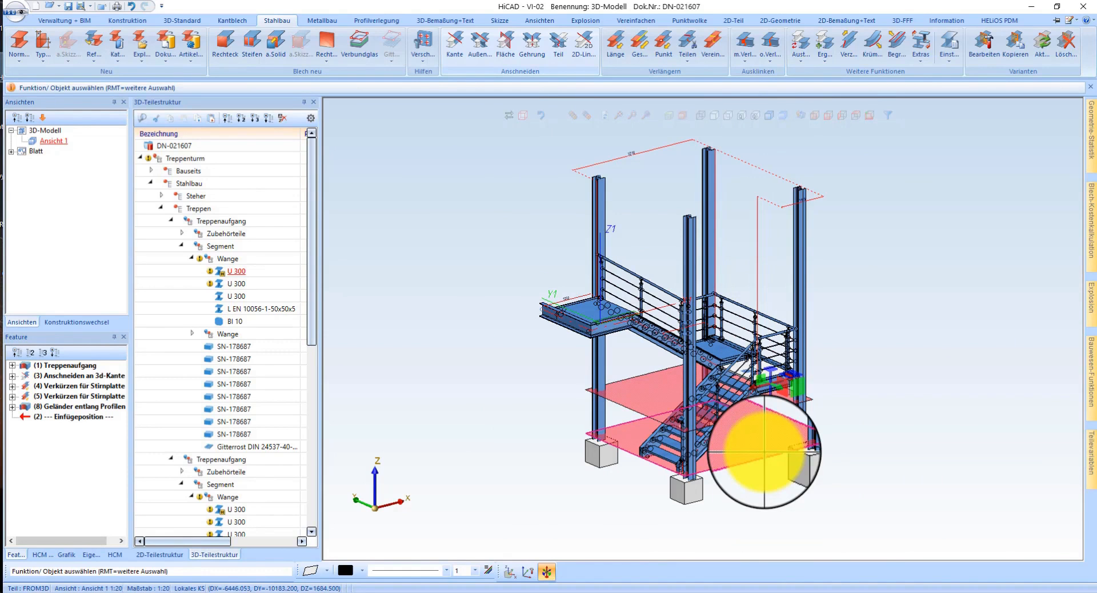
scroll(765, 451, up, 6)
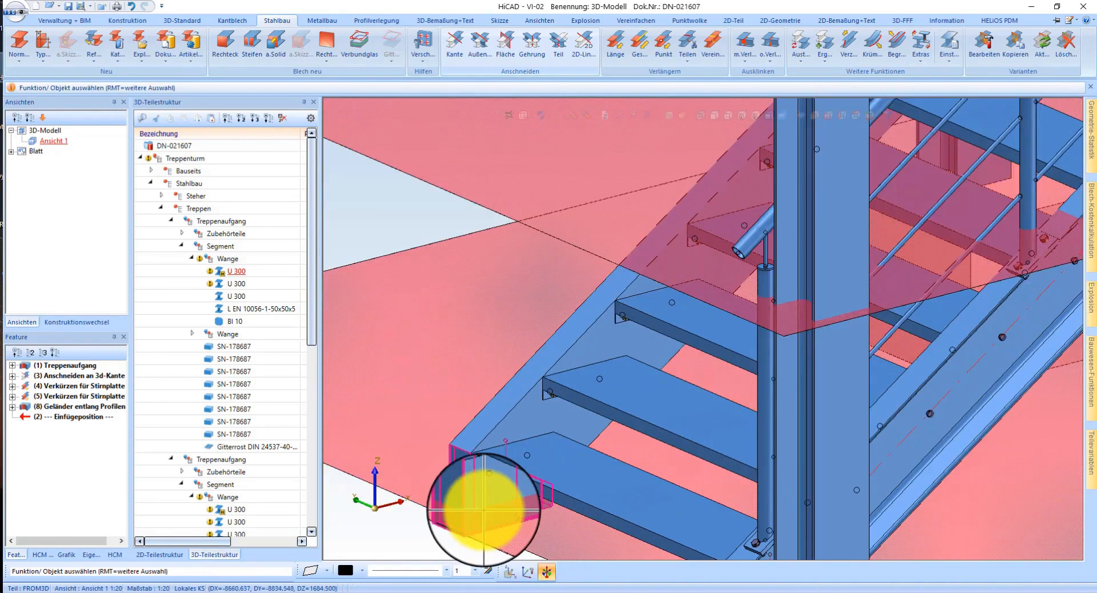